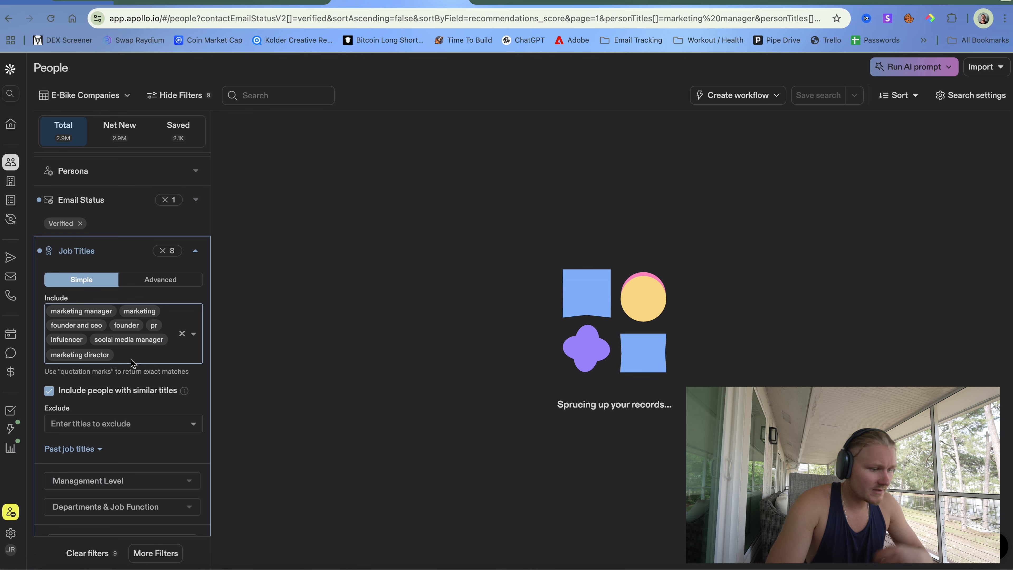
- Try adding CEO as a job title filter, then remove it again
{"action": "type", "text": "vide"}
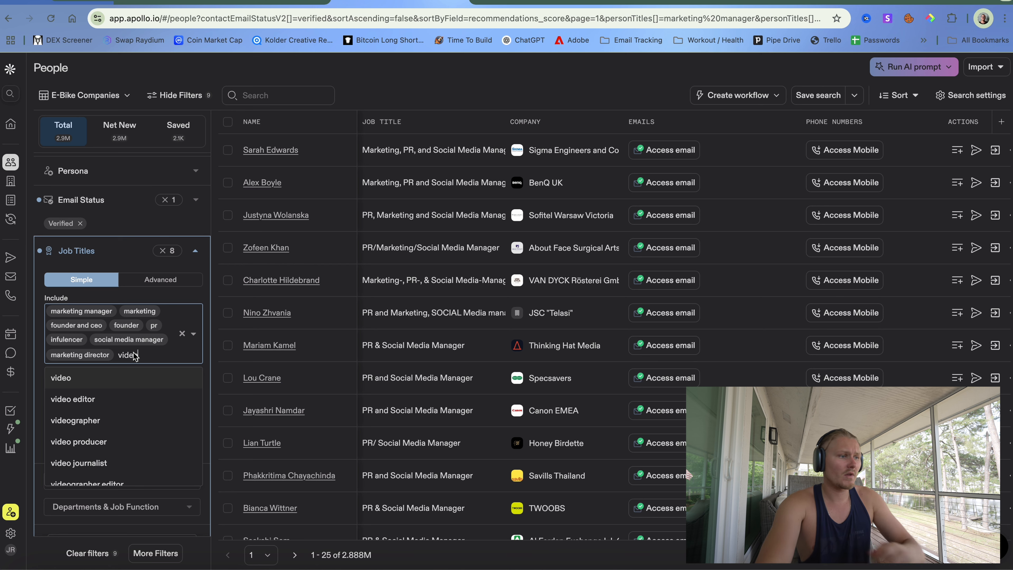
{"action": "key", "text": "BackSpace"}
{"action": "key", "text": "BackSpace"}
{"action": "type", "text": "c"}
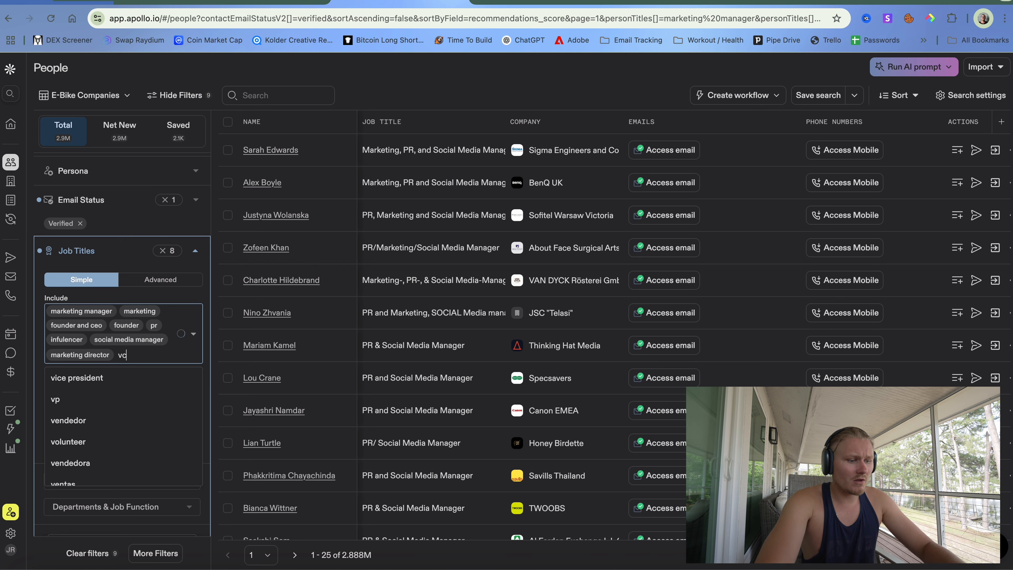
{"action": "type", "text": "eo"}
{"action": "key", "text": "BackSpace"}
{"action": "key", "text": "BackSpace"}
{"action": "key", "text": "BackSpace"}
{"action": "key", "text": "BackSpace"}
{"action": "type", "text": "ceo"}
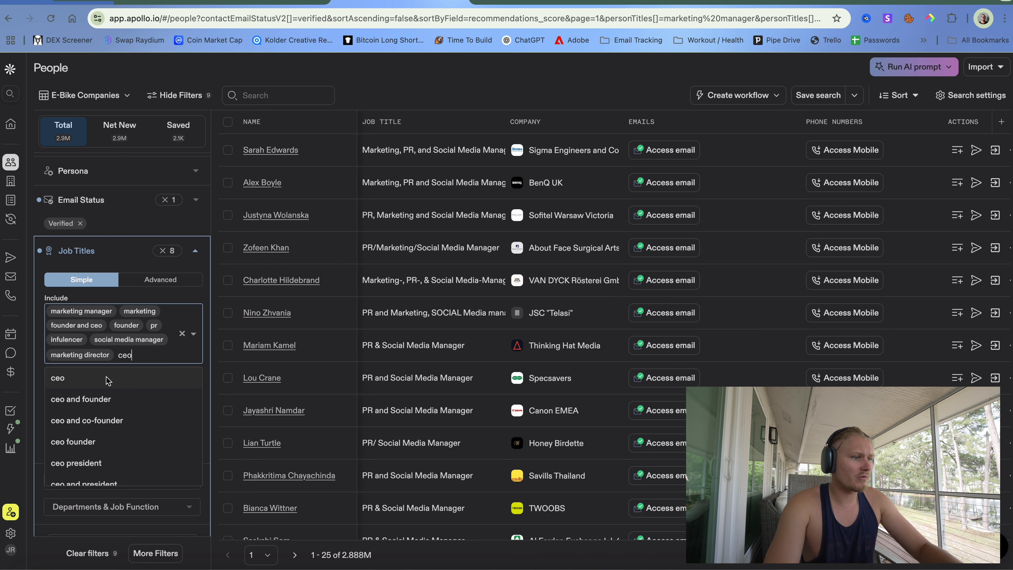
{"action": "left_click", "coordinate": [98, 379]}
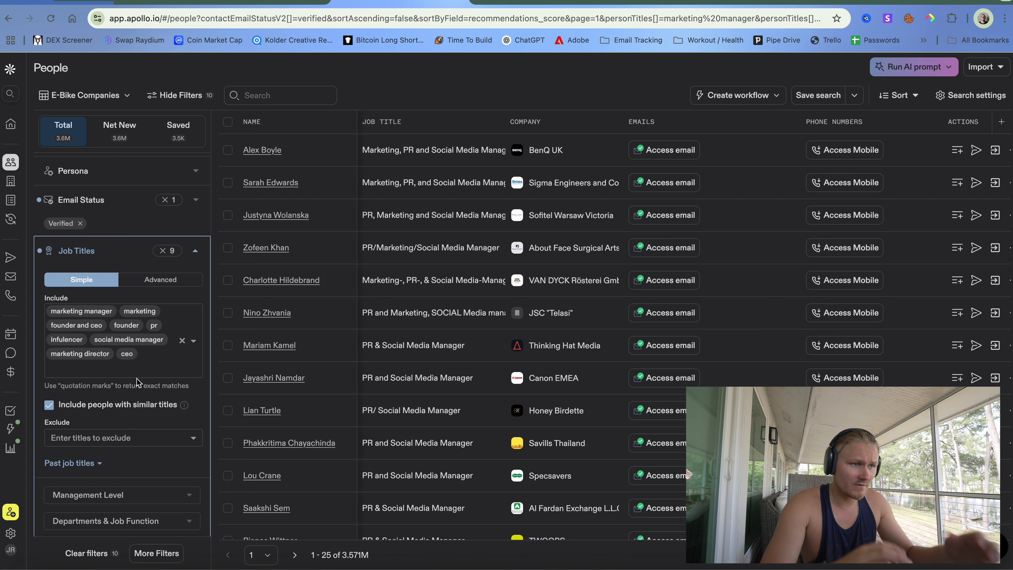
{"action": "scroll", "coordinate": [438, 431], "scroll_direction": "down", "scroll_amount": 3}
{"action": "scroll", "coordinate": [439, 431], "scroll_direction": "down", "scroll_amount": 5}
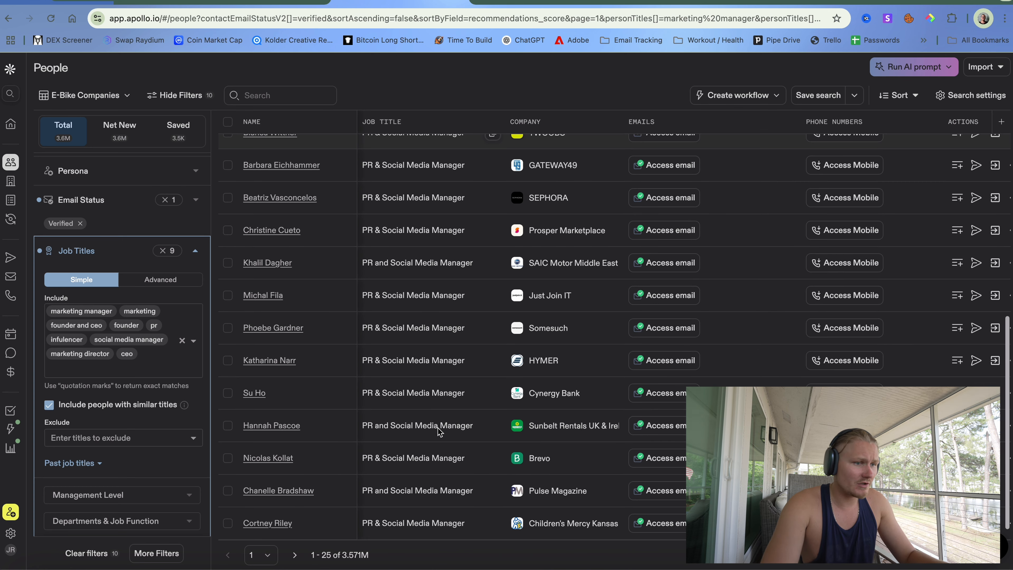
{"action": "scroll", "coordinate": [271, 441], "scroll_direction": "up", "scroll_amount": 10}
{"action": "scroll", "coordinate": [152, 408], "scroll_direction": "down", "scroll_amount": 2}
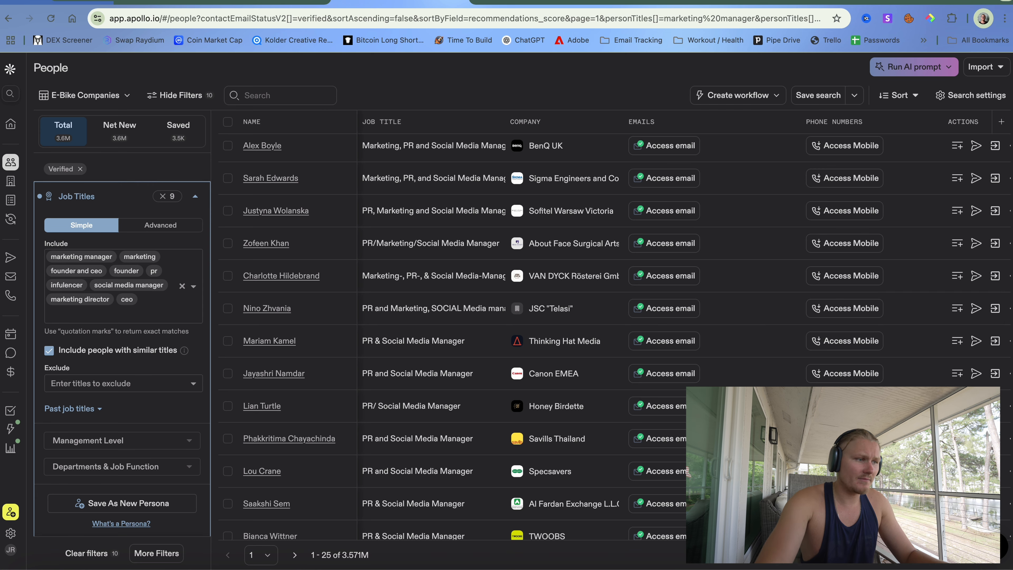
{"action": "key", "text": "BackSpace"}
{"action": "scroll", "coordinate": [151, 413], "scroll_direction": "up", "scroll_amount": 2}
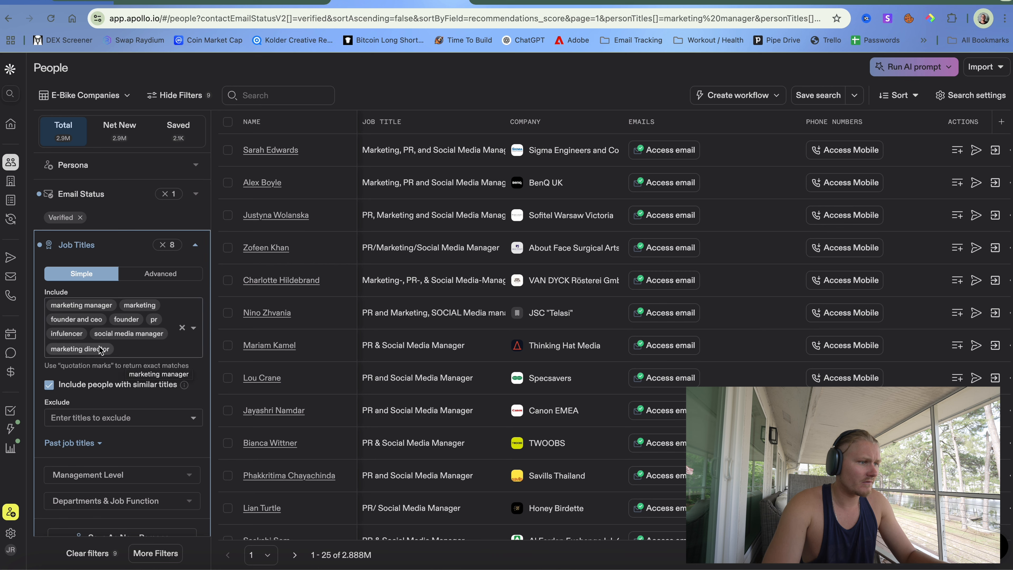
- Expand Industry & Keywords, focus Company Keywords, and bring up ChatGPT's keyword suggestions beside Apollo
{"action": "scroll", "coordinate": [118, 359], "scroll_direction": "down", "scroll_amount": 5}
{"action": "scroll", "coordinate": [119, 369], "scroll_direction": "down", "scroll_amount": 4}
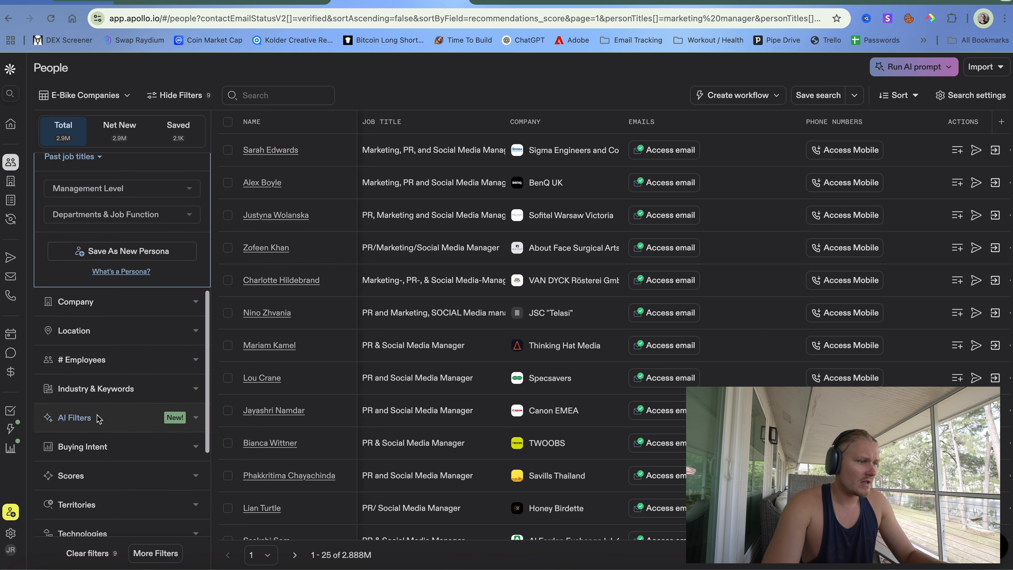
{"action": "scroll", "coordinate": [96, 418], "scroll_direction": "down", "scroll_amount": 3}
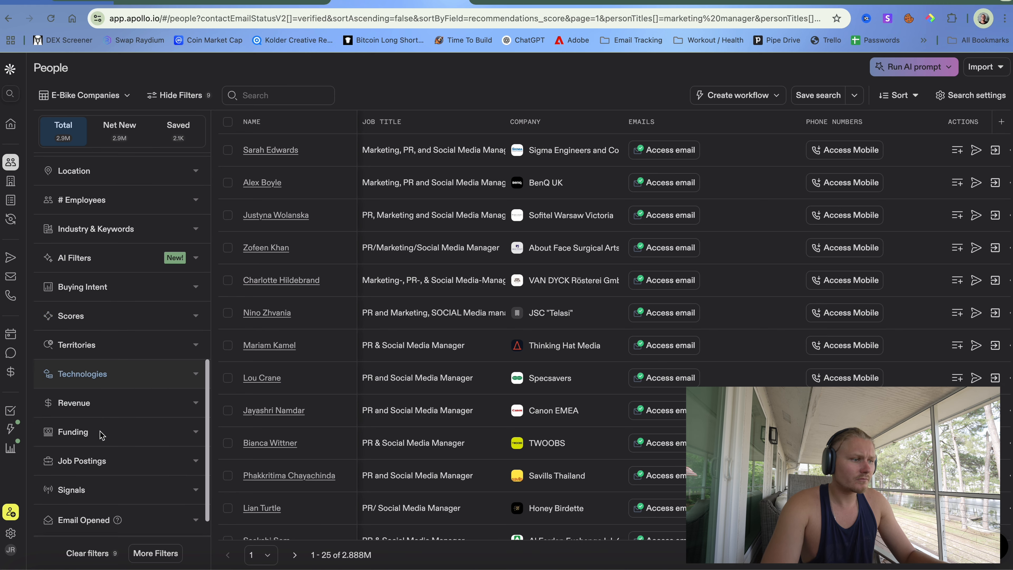
{"action": "scroll", "coordinate": [103, 435], "scroll_direction": "down", "scroll_amount": 1}
{"action": "scroll", "coordinate": [102, 434], "scroll_direction": "up", "scroll_amount": 1}
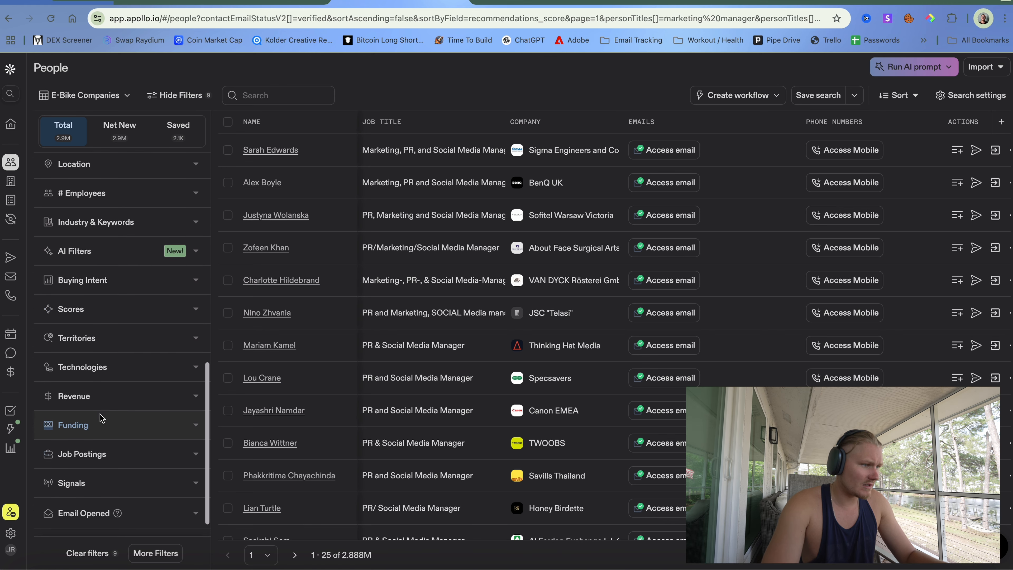
{"action": "scroll", "coordinate": [115, 368], "scroll_direction": "up", "scroll_amount": 2}
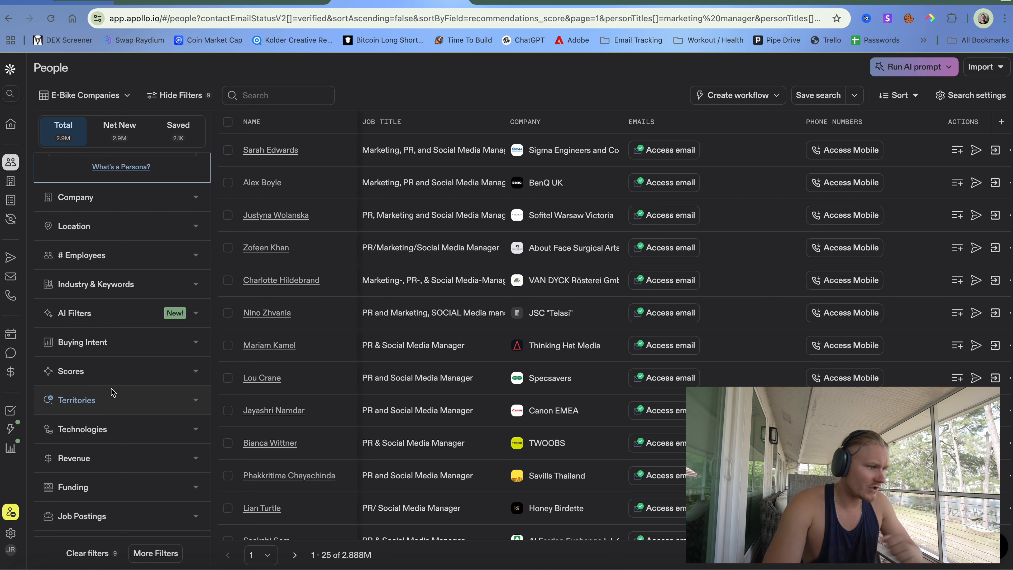
{"action": "left_click", "coordinate": [115, 284]}
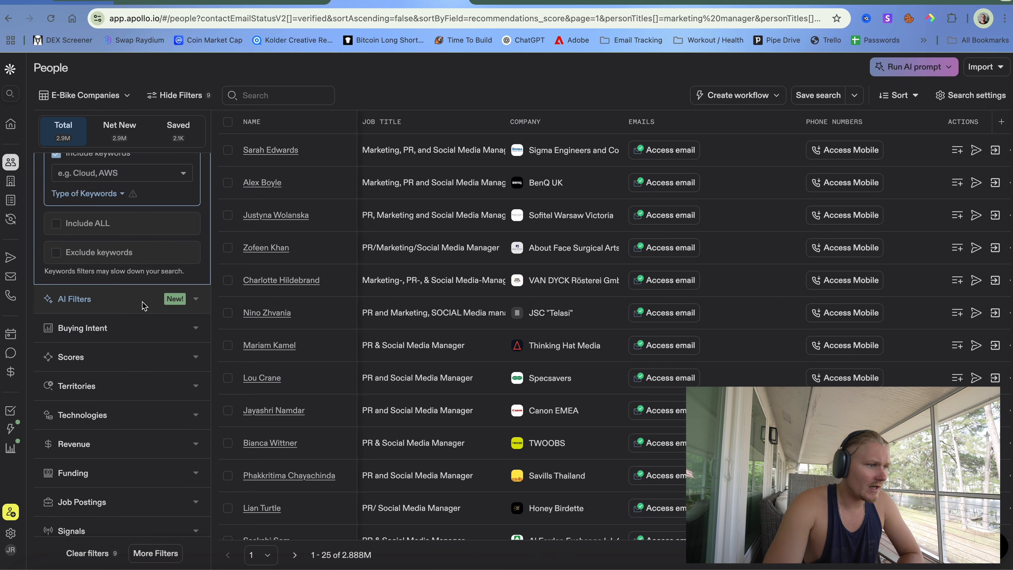
{"action": "scroll", "coordinate": [144, 306], "scroll_direction": "up", "scroll_amount": 3}
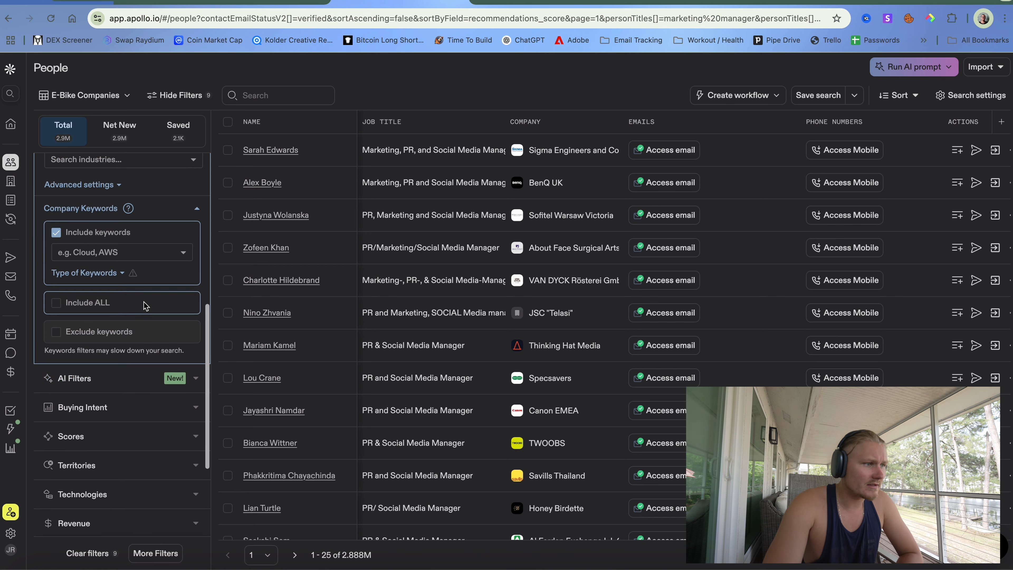
{"action": "left_click", "coordinate": [118, 253]}
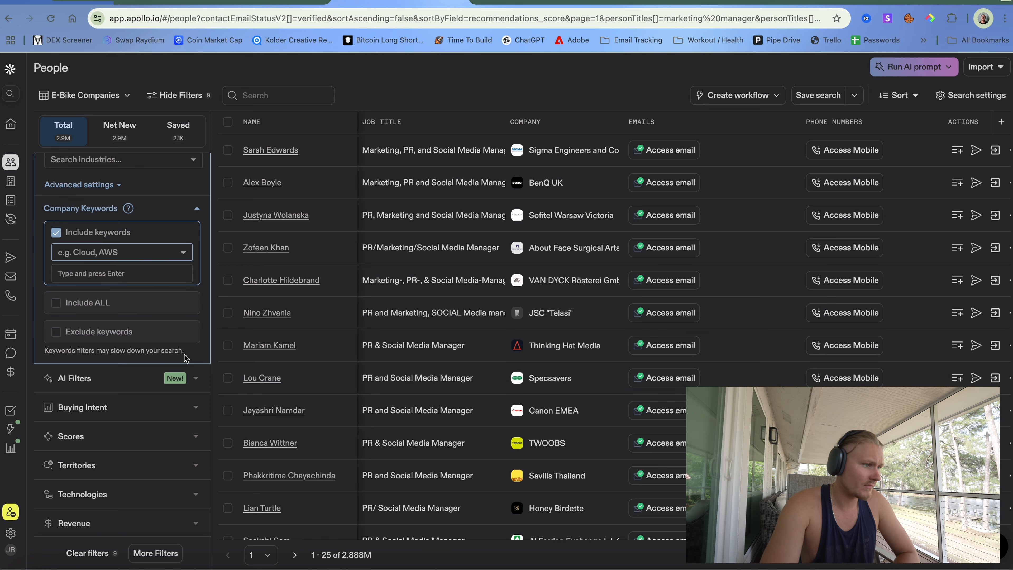
{"action": "key", "text": "F11"}
{"action": "key", "text": "F11"}
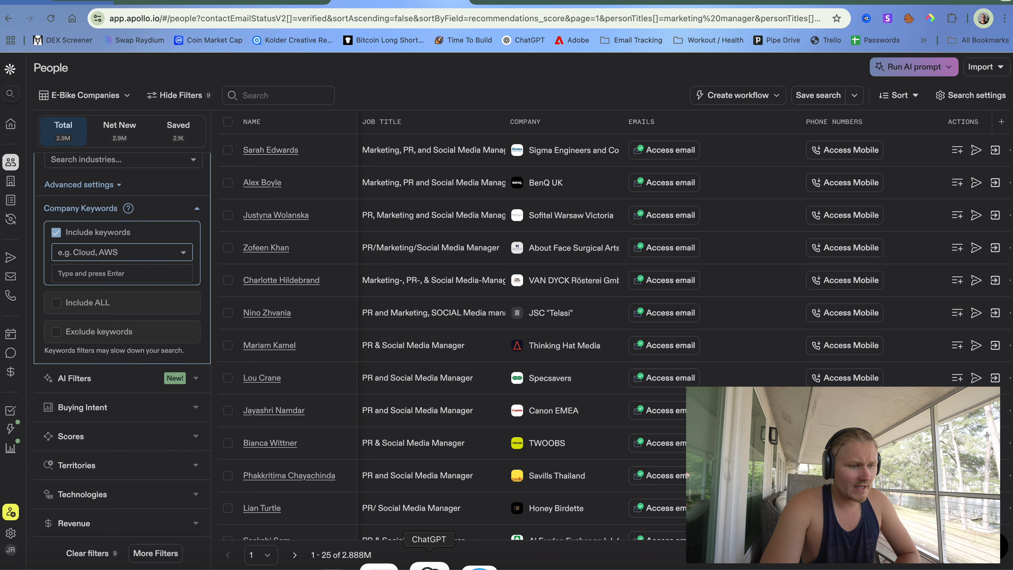
{"action": "left_click", "coordinate": [430, 566]}
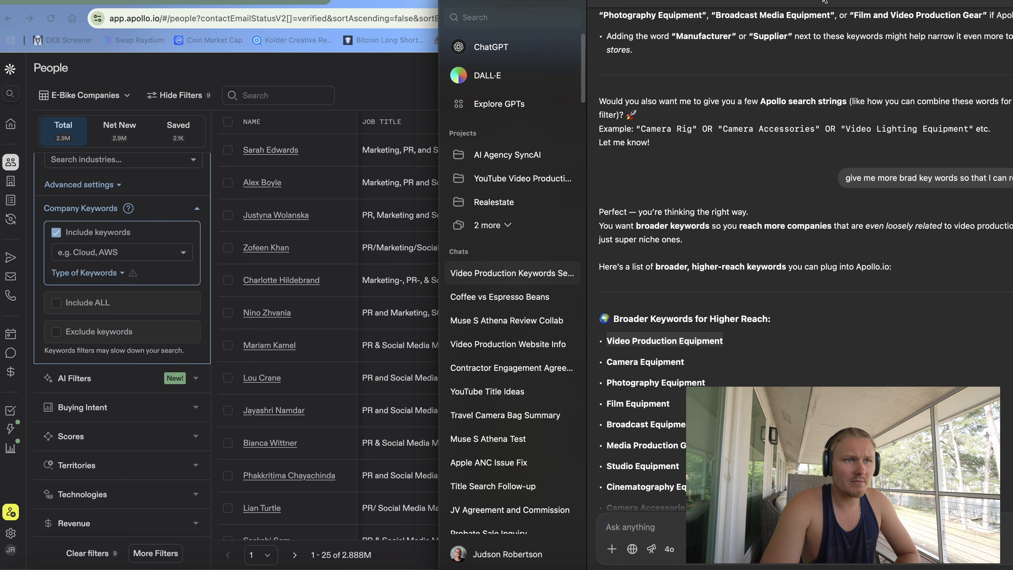
- Copy 'Camera Equipment' from ChatGPT's Broader Keywords list into Apollo's Company Keywords field
{"action": "left_click_drag", "start_coordinate": [824, 0], "coordinate": [525, 2]}
{"action": "scroll", "coordinate": [519, 66], "scroll_direction": "up", "scroll_amount": 10}
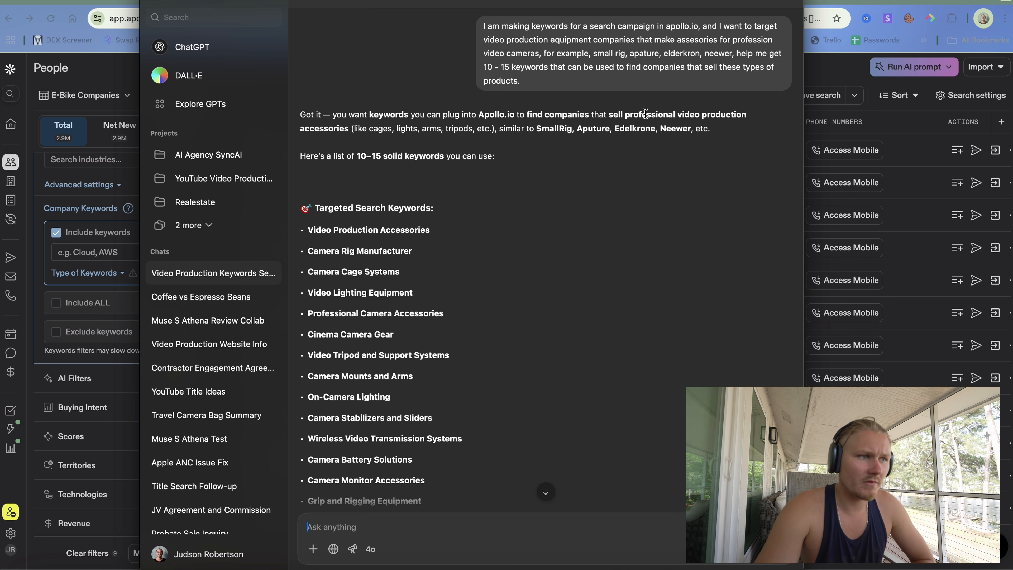
{"action": "scroll", "coordinate": [645, 114], "scroll_direction": "down", "scroll_amount": 10}
{"action": "scroll", "coordinate": [571, 118], "scroll_direction": "up", "scroll_amount": 4}
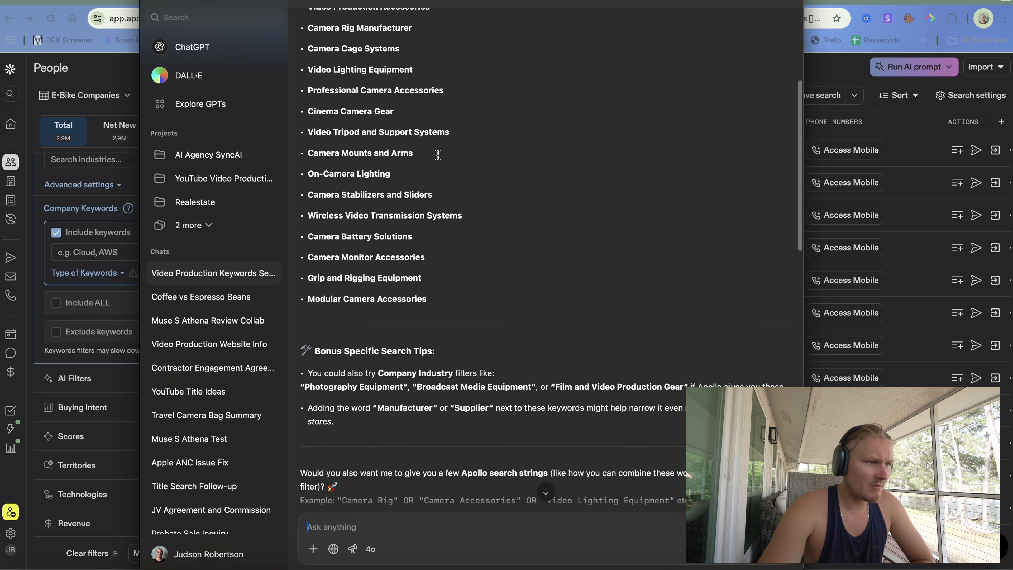
{"action": "scroll", "coordinate": [438, 155], "scroll_direction": "down", "scroll_amount": 5}
{"action": "scroll", "coordinate": [438, 155], "scroll_direction": "up", "scroll_amount": 5}
{"action": "scroll", "coordinate": [437, 155], "scroll_direction": "down", "scroll_amount": 10}
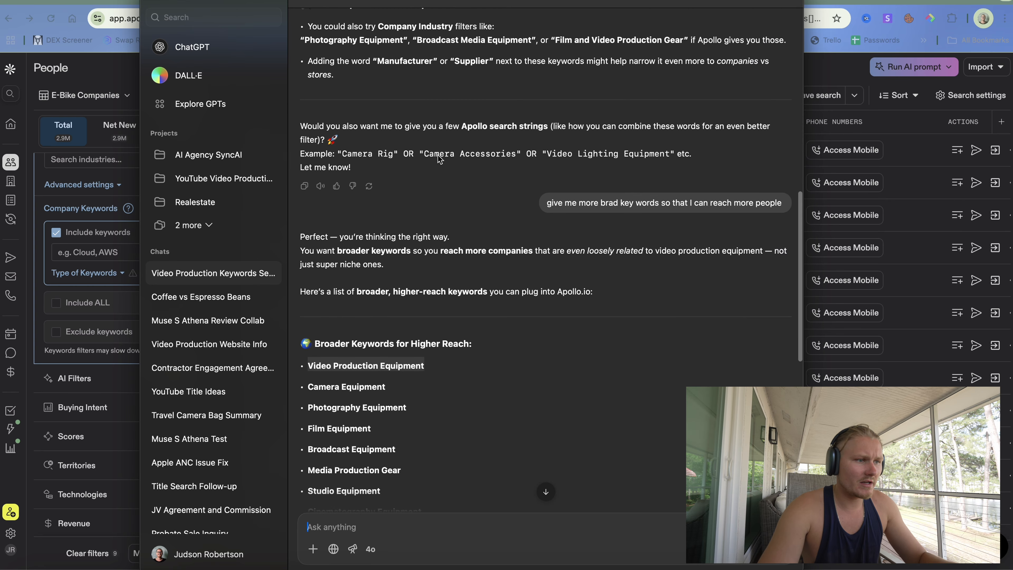
{"action": "left_click", "coordinate": [309, 118]}
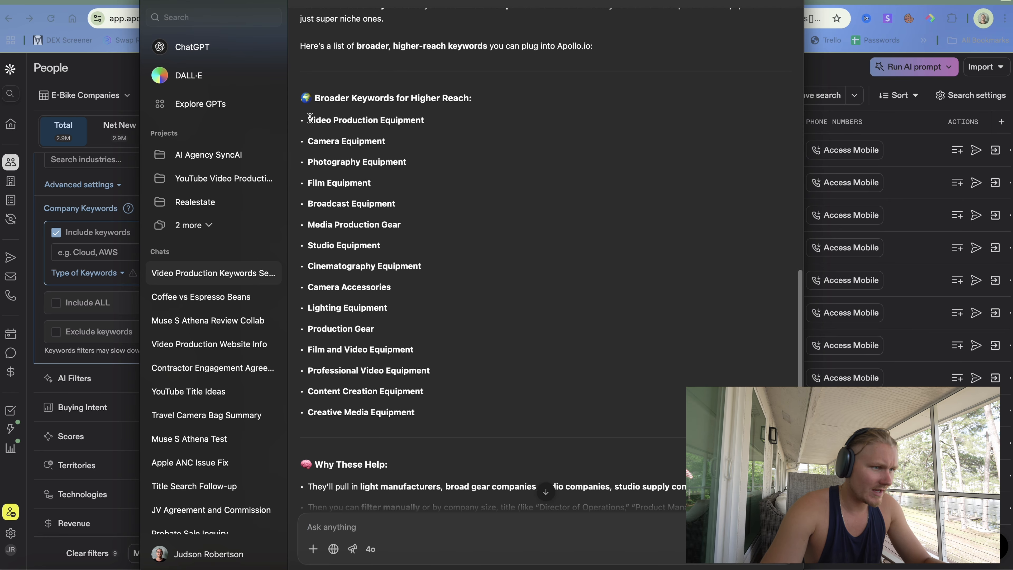
{"action": "left_click_drag", "start_coordinate": [309, 137], "coordinate": [391, 144]}
{"action": "key", "text": "super+c"}
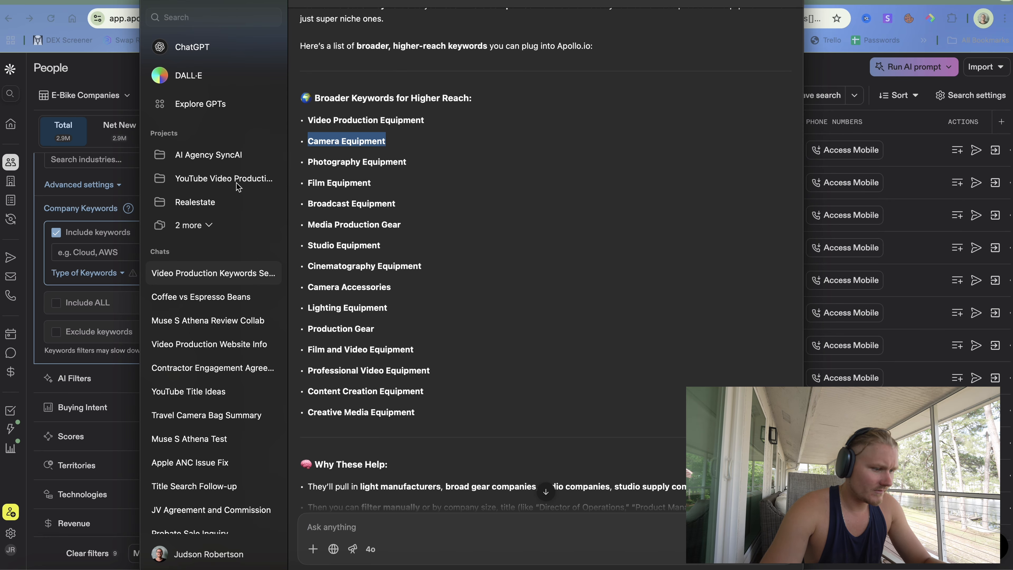
{"action": "left_click", "coordinate": [99, 250]}
{"action": "key", "text": "super+v"}
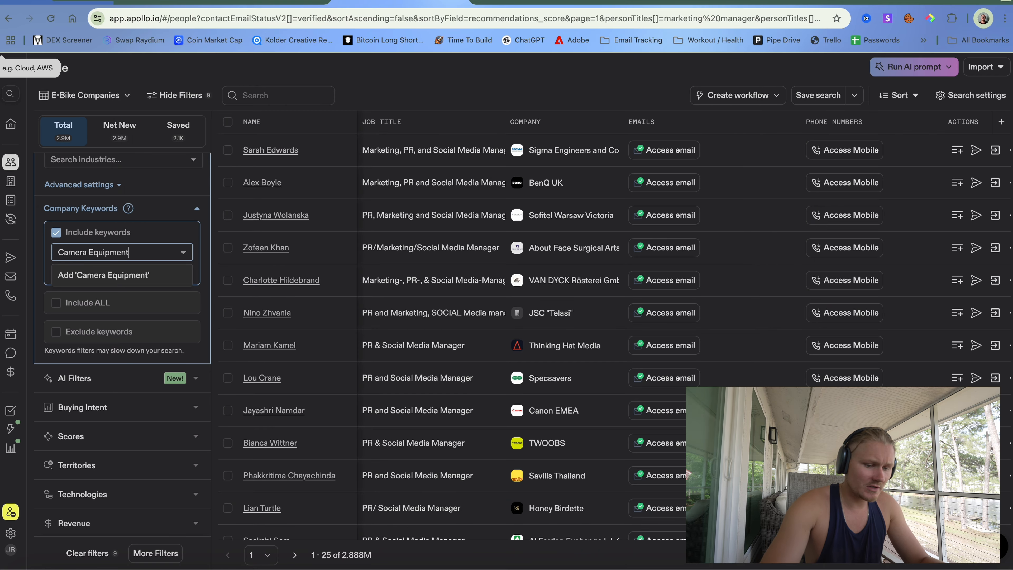
- Add Camera Equipment, Photography Equipment and Film Equipment as company keywords from ChatGPT's list
{"action": "key", "text": "Return"}
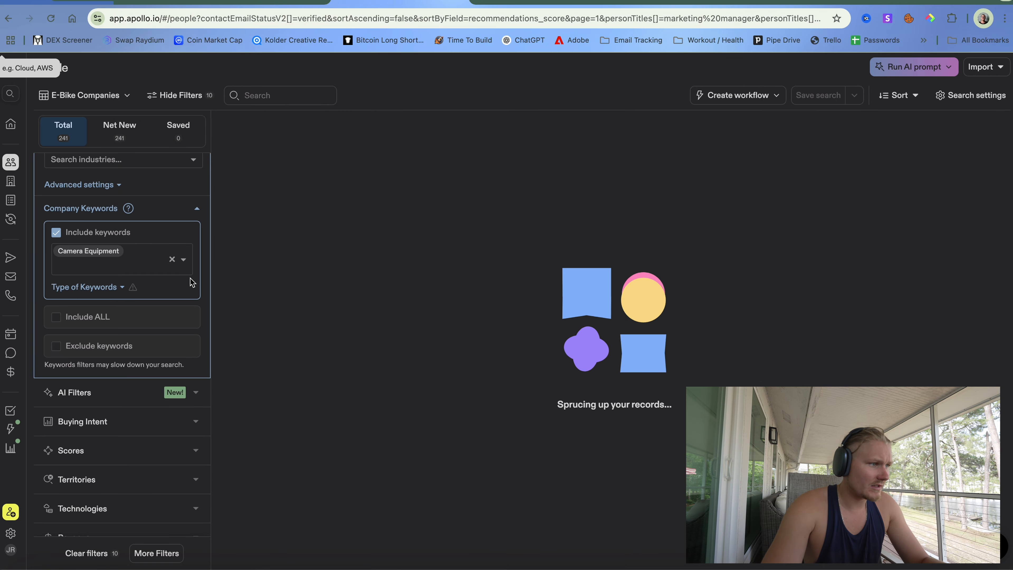
{"action": "key", "text": "ctrl+Up"}
{"action": "left_click", "coordinate": [273, 299]}
{"action": "left_click_drag", "start_coordinate": [309, 158], "coordinate": [413, 164]}
{"action": "key", "text": "super+c"}
{"action": "key", "text": "super+Tab"}
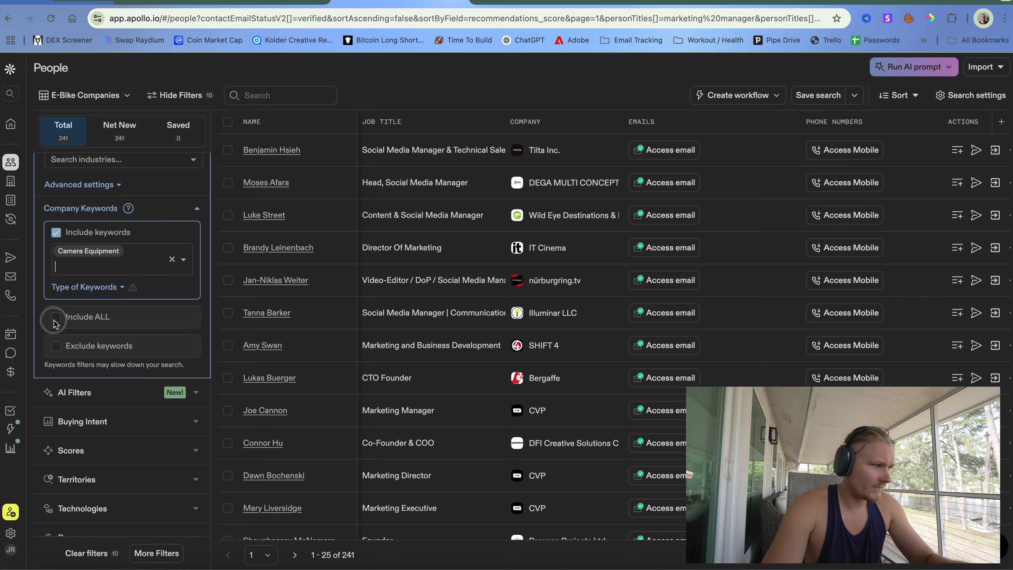
{"action": "key", "text": "super+v"}
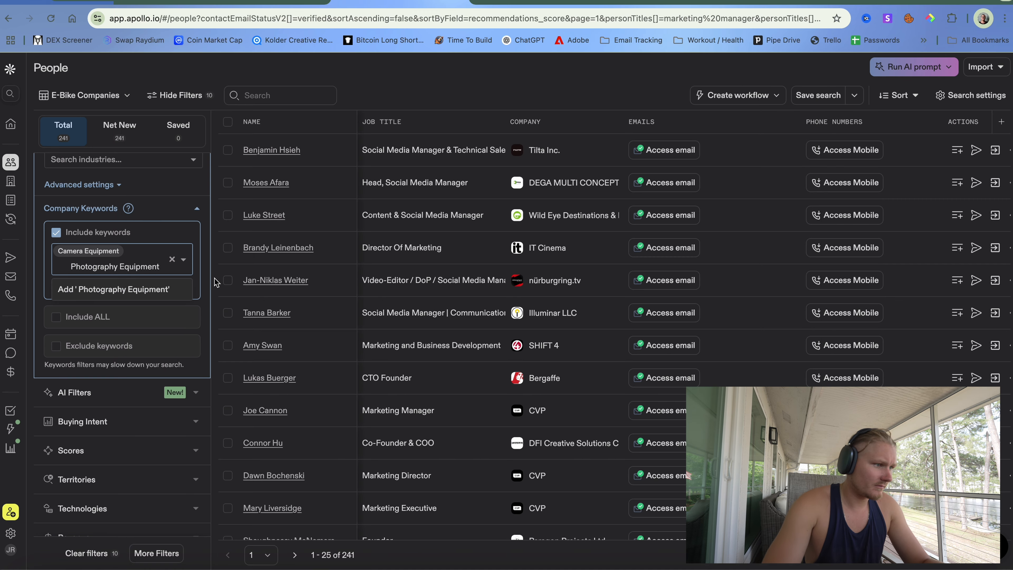
{"action": "key", "text": "Return"}
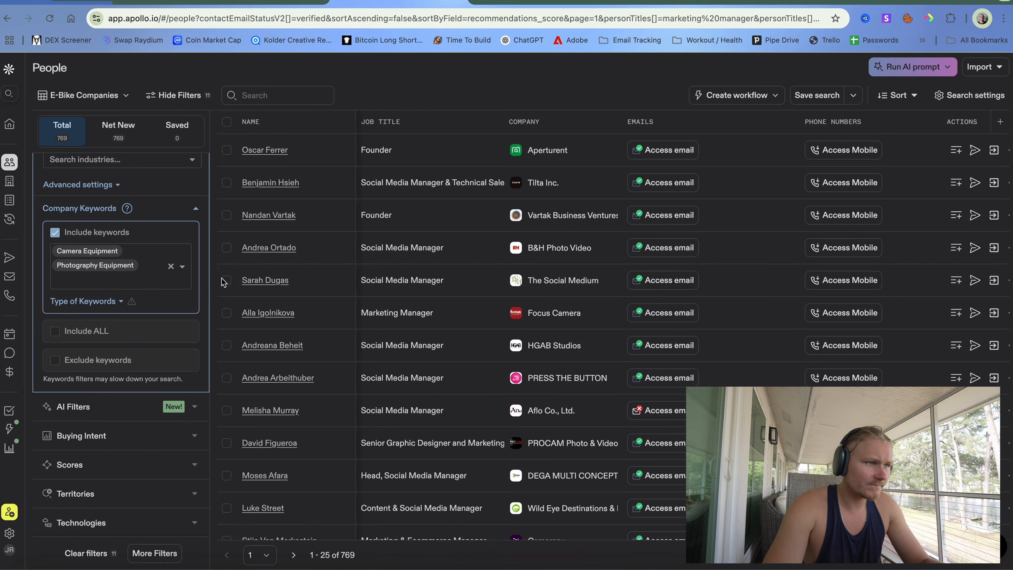
{"action": "key", "text": "ctrl+Up"}
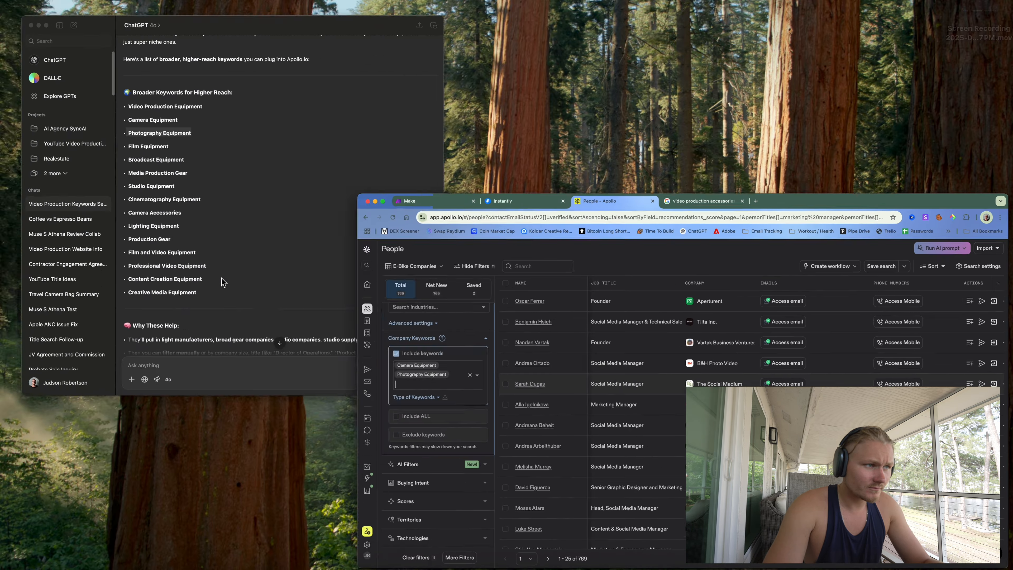
{"action": "left_click", "coordinate": [264, 222]}
{"action": "left_click_drag", "start_coordinate": [308, 182], "coordinate": [389, 183]}
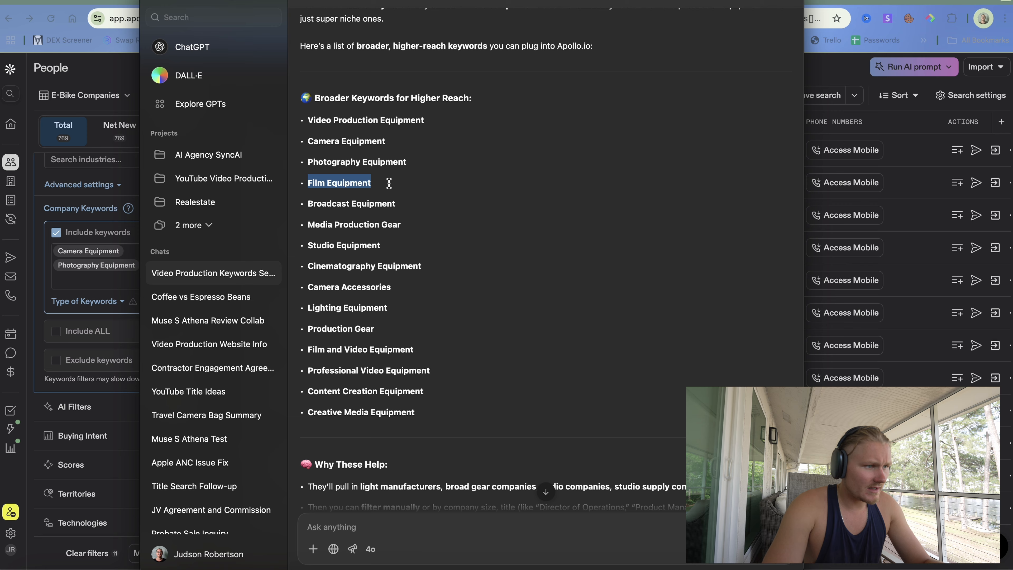
{"action": "left_click", "coordinate": [105, 318]}
{"action": "left_click", "coordinate": [118, 294]}
{"action": "key", "text": "super+v"}
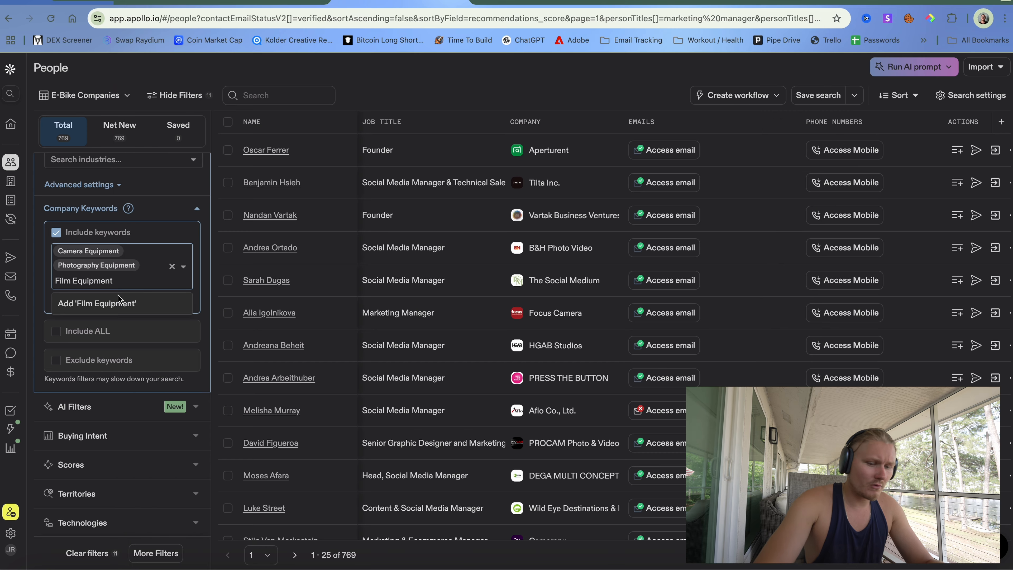
{"action": "key", "text": "Return"}
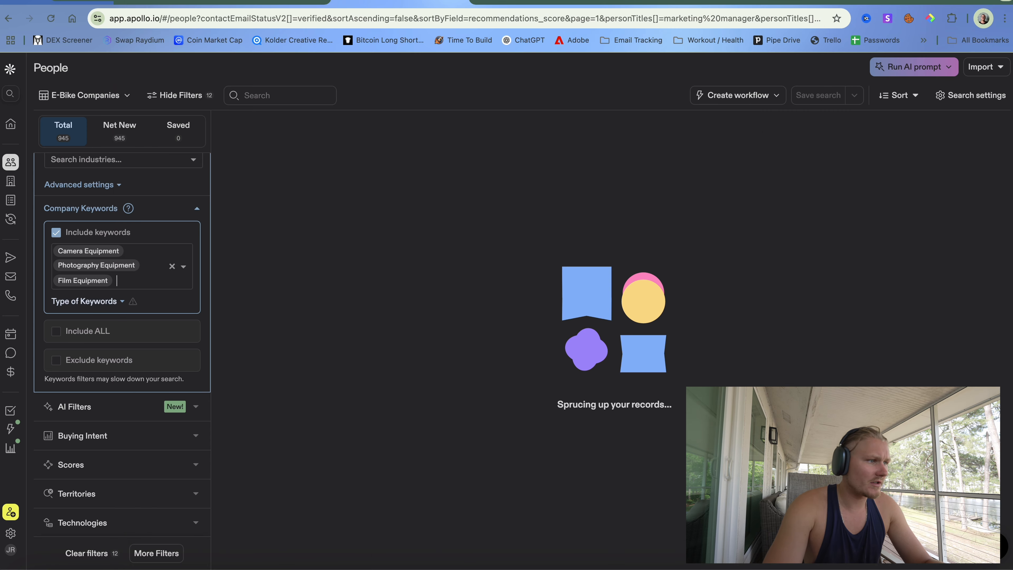
- Add Broadcast Equipment and Media Production Gear as company keywords
{"action": "key", "text": "ctrl+Right"}
{"action": "key", "text": "ctrl+Left"}
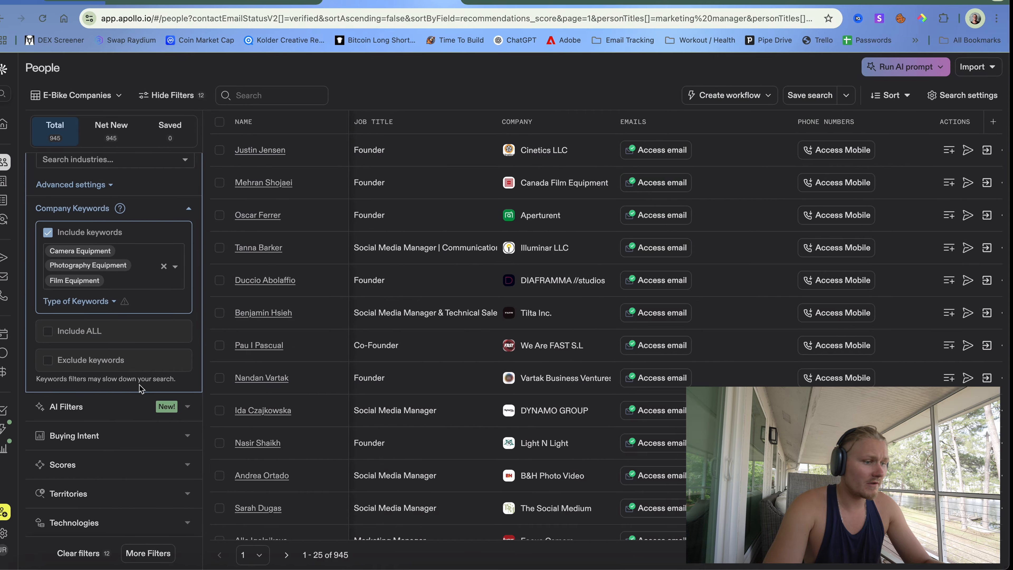
{"action": "key", "text": "ctrl+Up"}
{"action": "left_click", "coordinate": [291, 237]}
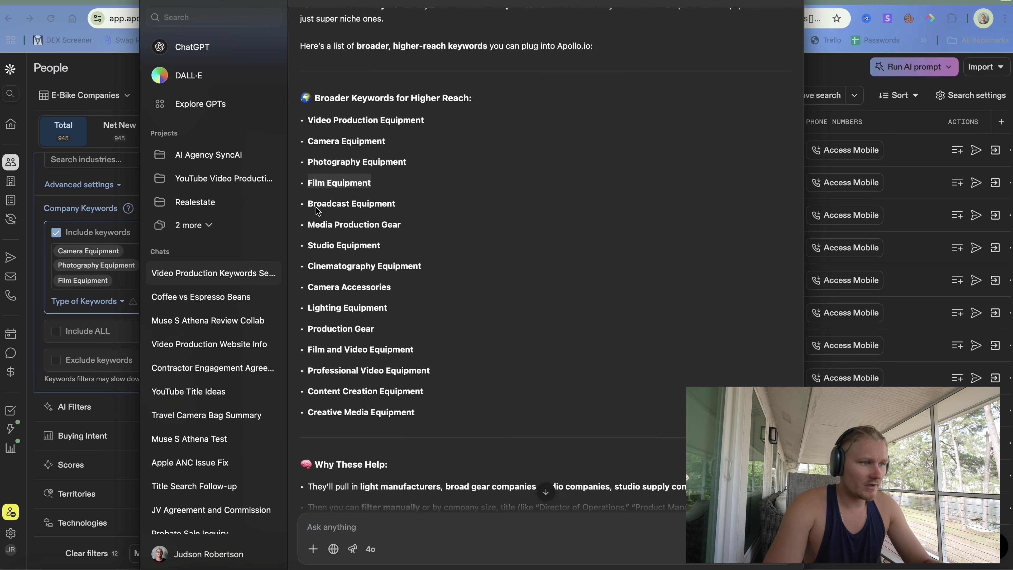
{"action": "left_click_drag", "start_coordinate": [306, 205], "coordinate": [406, 203]}
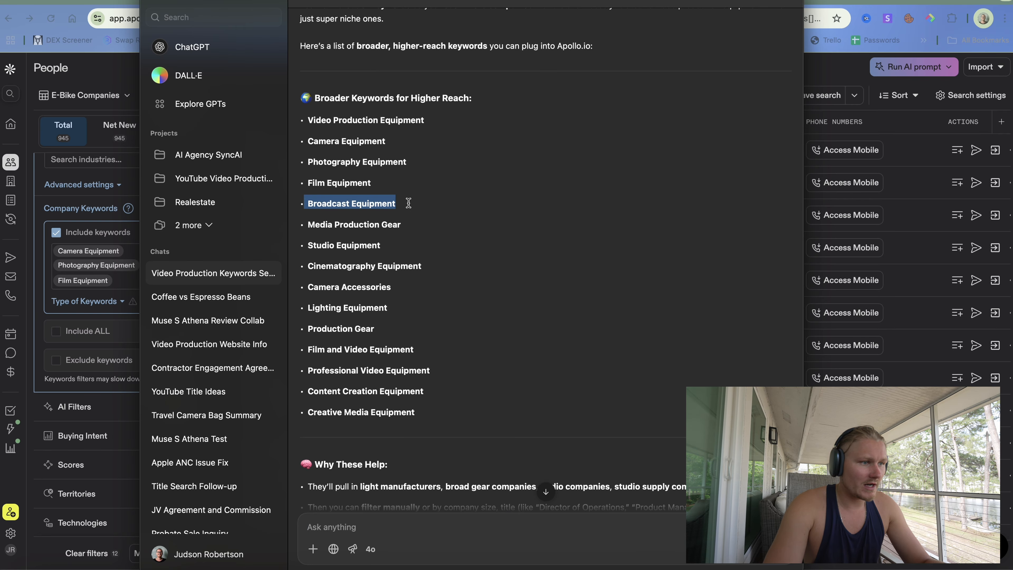
{"action": "key", "text": "super+c"}
{"action": "left_click", "coordinate": [91, 295]}
{"action": "key", "text": "super+v"}
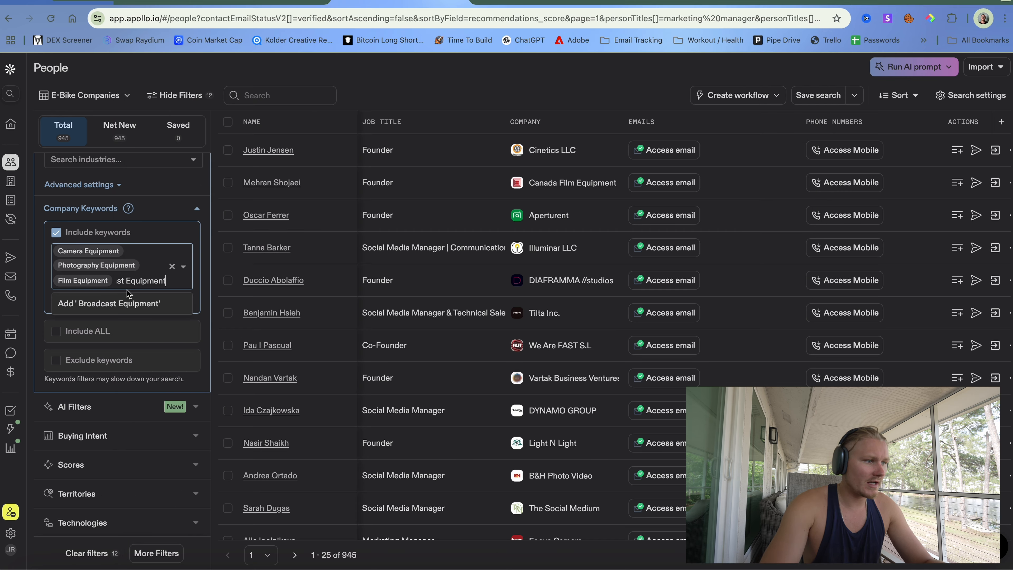
{"action": "key", "text": "Return"}
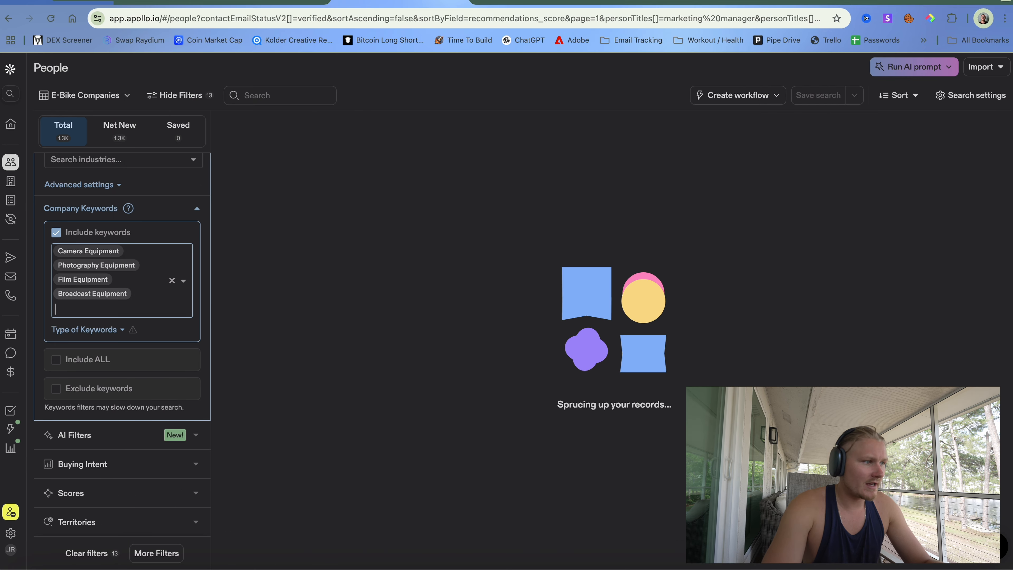
{"action": "key", "text": "ctrl+Right"}
{"action": "key", "text": "ctrl+Left"}
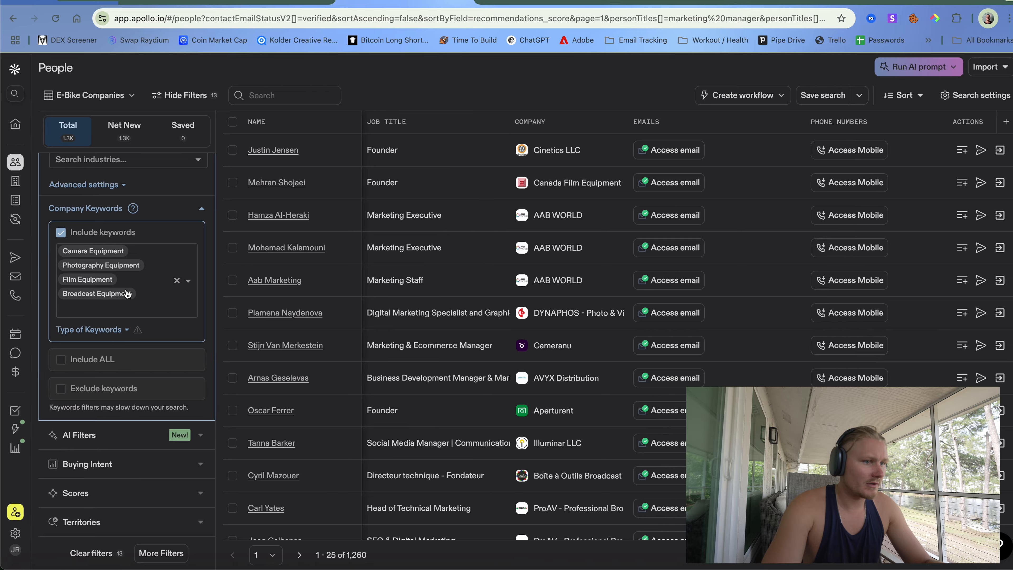
{"action": "key", "text": "ctrl+Up"}
{"action": "left_click", "coordinate": [190, 186]}
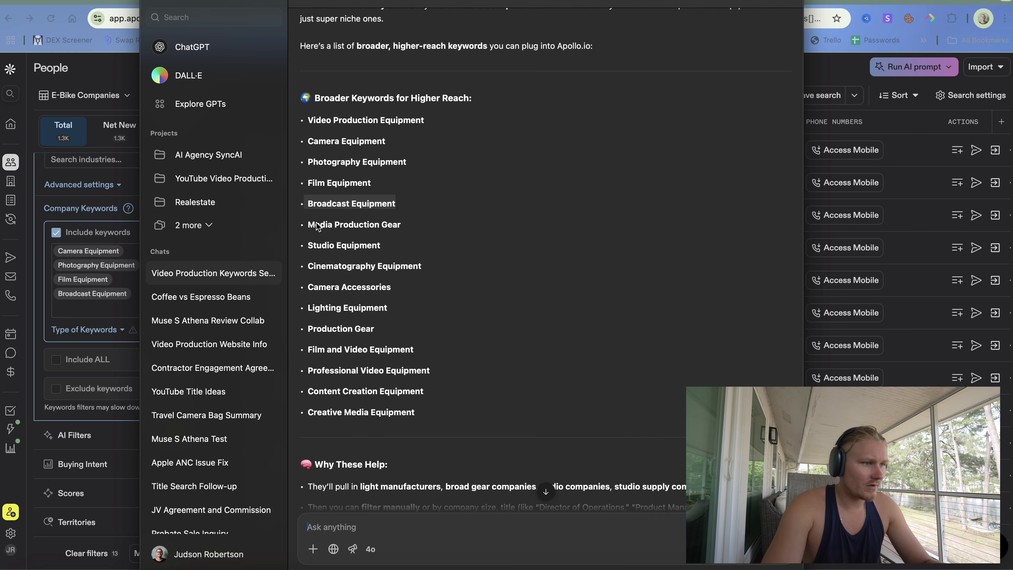
{"action": "left_click_drag", "start_coordinate": [308, 225], "coordinate": [401, 223]}
{"action": "key", "text": "super+c"}
{"action": "left_click", "coordinate": [110, 287]}
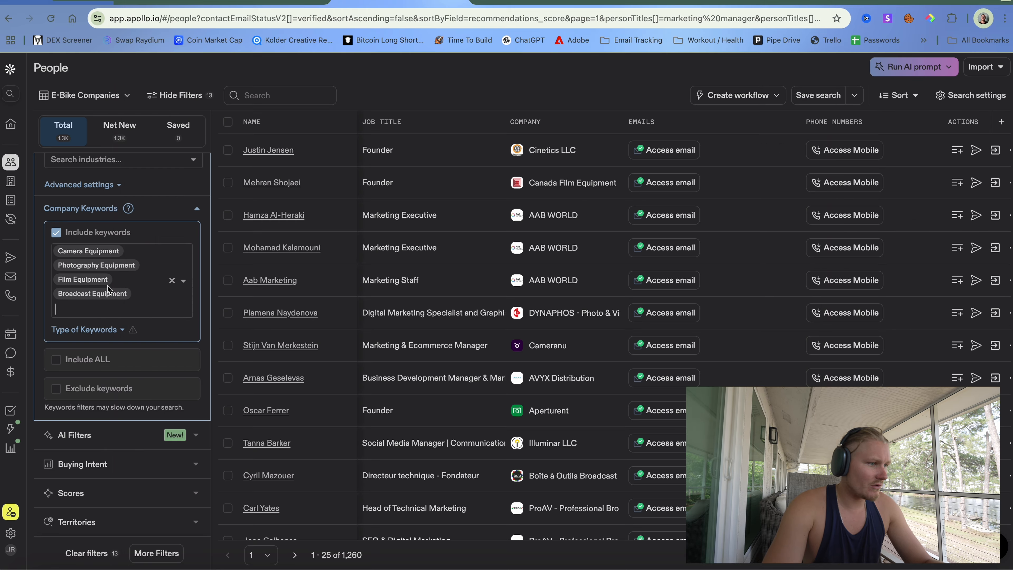
{"action": "key", "text": "super+v"}
{"action": "key", "text": "Return"}
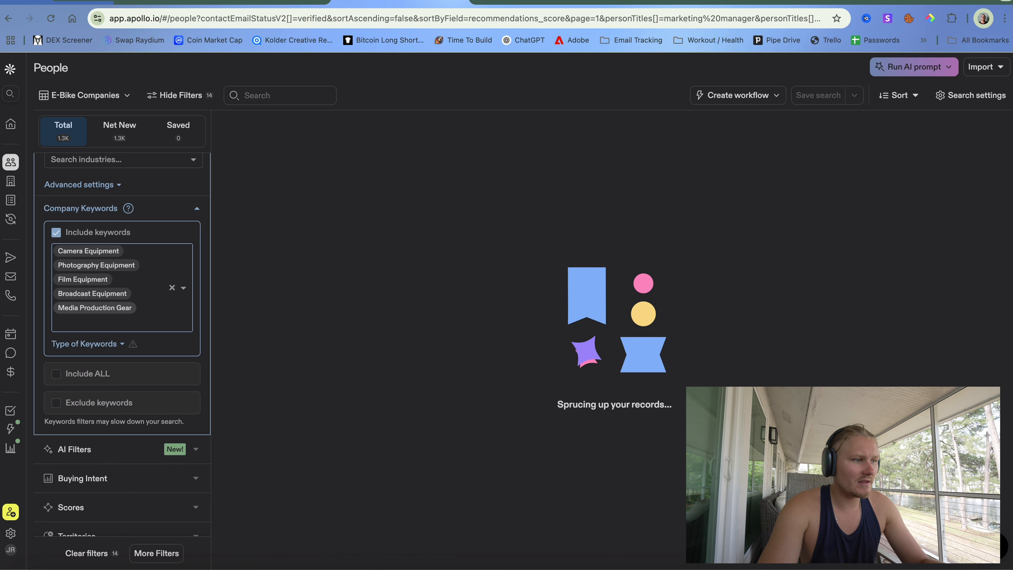
- Add Studio Equipment and Cinematography Equipment as company keywords
{"action": "key", "text": "ctrl+Up"}
{"action": "left_click", "coordinate": [196, 265]}
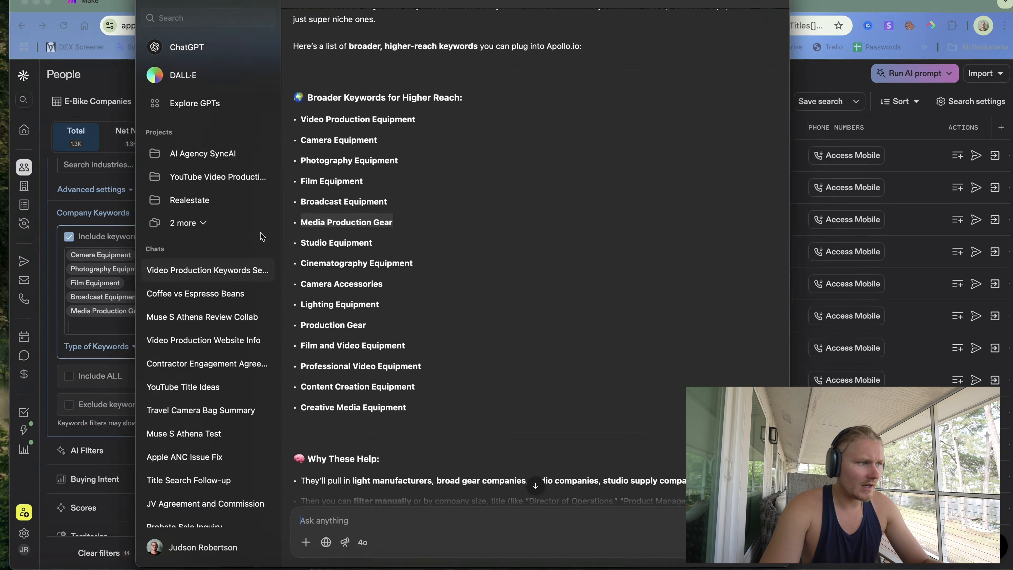
{"action": "left_click_drag", "start_coordinate": [309, 242], "coordinate": [381, 244]}
{"action": "key", "text": "super+c"}
{"action": "left_click", "coordinate": [136, 308]}
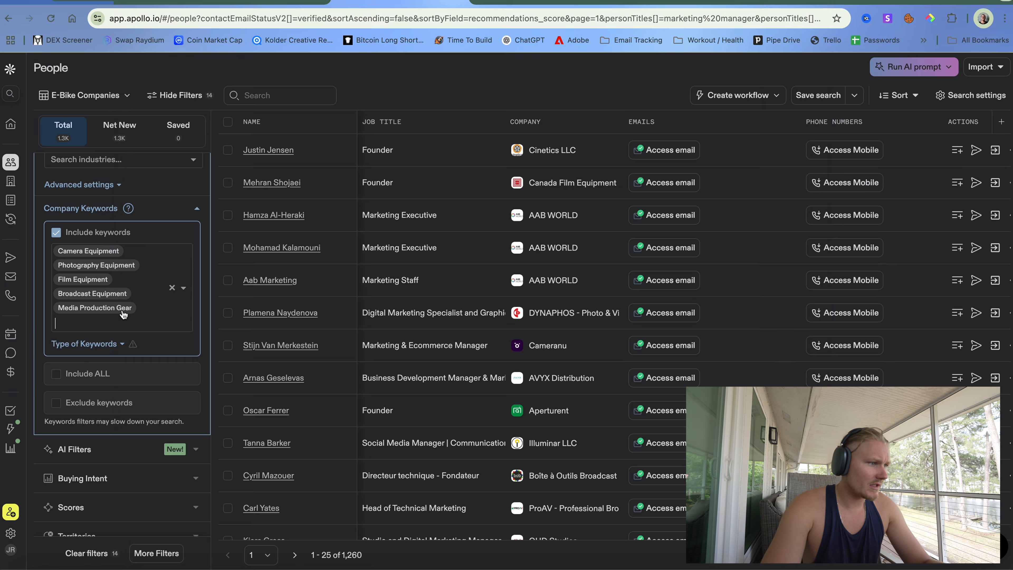
{"action": "key", "text": "super+v"}
{"action": "key", "text": "Return"}
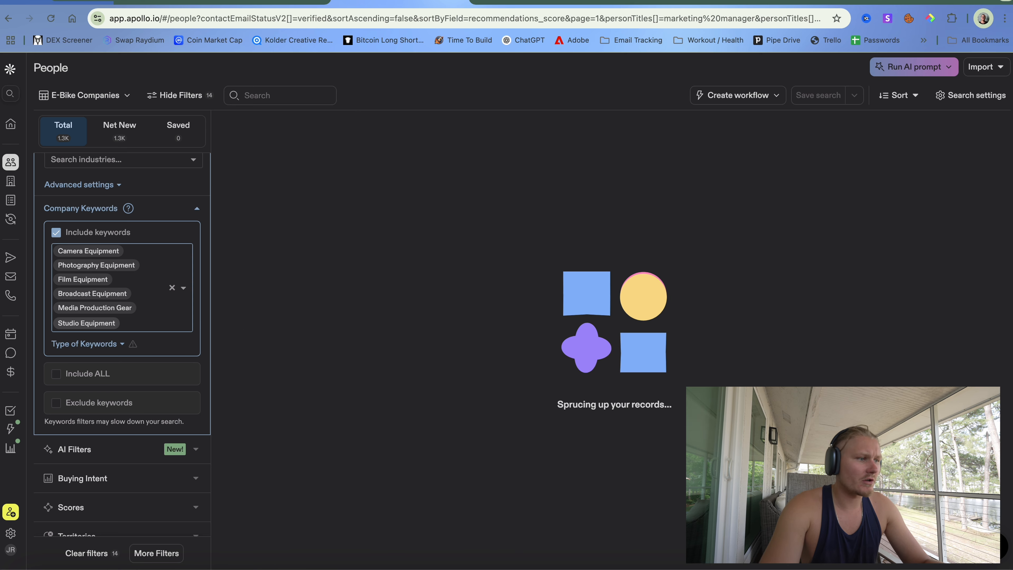
{"action": "key", "text": "ctrl+Up"}
{"action": "left_click", "coordinate": [262, 256]}
{"action": "left_click_drag", "start_coordinate": [307, 265], "coordinate": [436, 267]}
{"action": "key", "text": "super+c"}
{"action": "left_click", "coordinate": [81, 308]}
{"action": "left_click", "coordinate": [127, 317]}
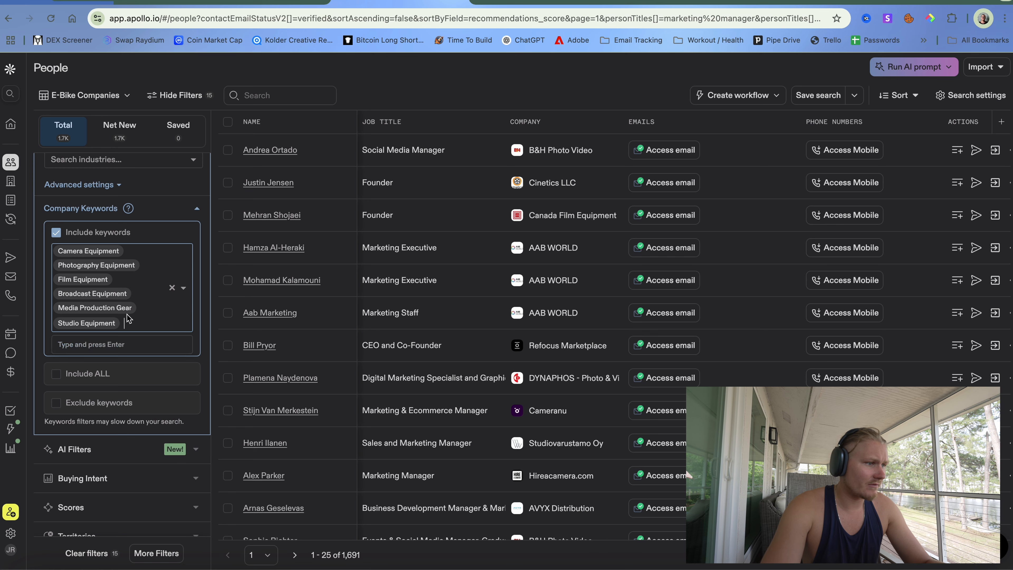
{"action": "key", "text": "super+v"}
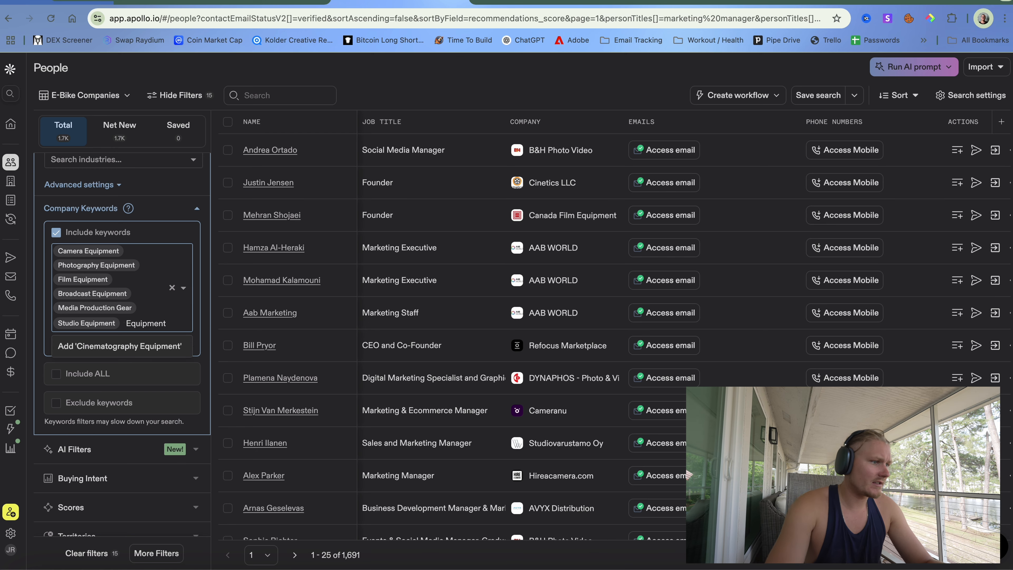
{"action": "key", "text": "Return"}
- Add Camera Accessories and paste Lighting Equipment into the company keywords
{"action": "key", "text": "ctrl+Right"}
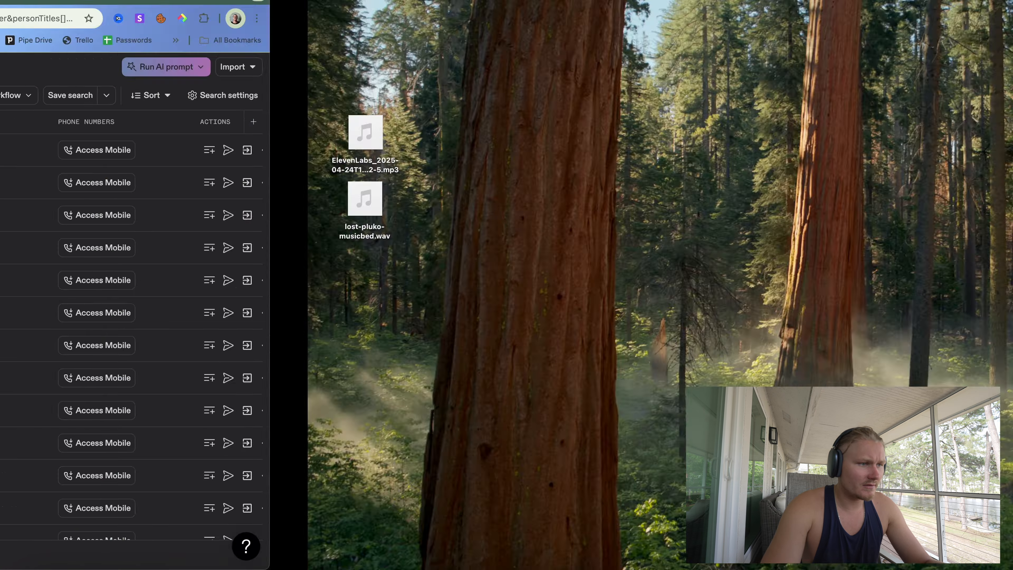
{"action": "key", "text": "ctrl+Left"}
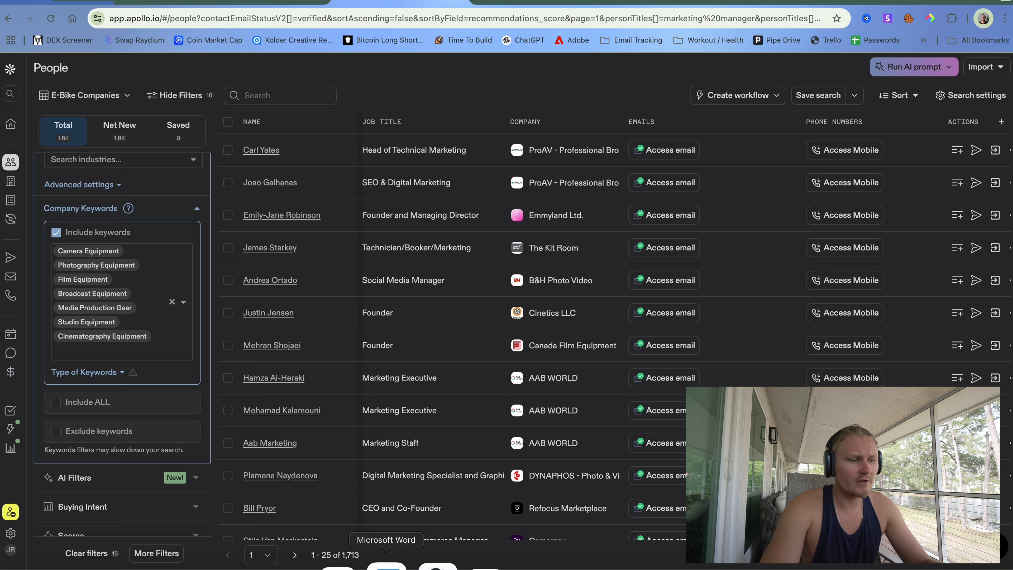
{"action": "left_click", "coordinate": [437, 564]}
{"action": "left_click_drag", "start_coordinate": [308, 287], "coordinate": [391, 286]}
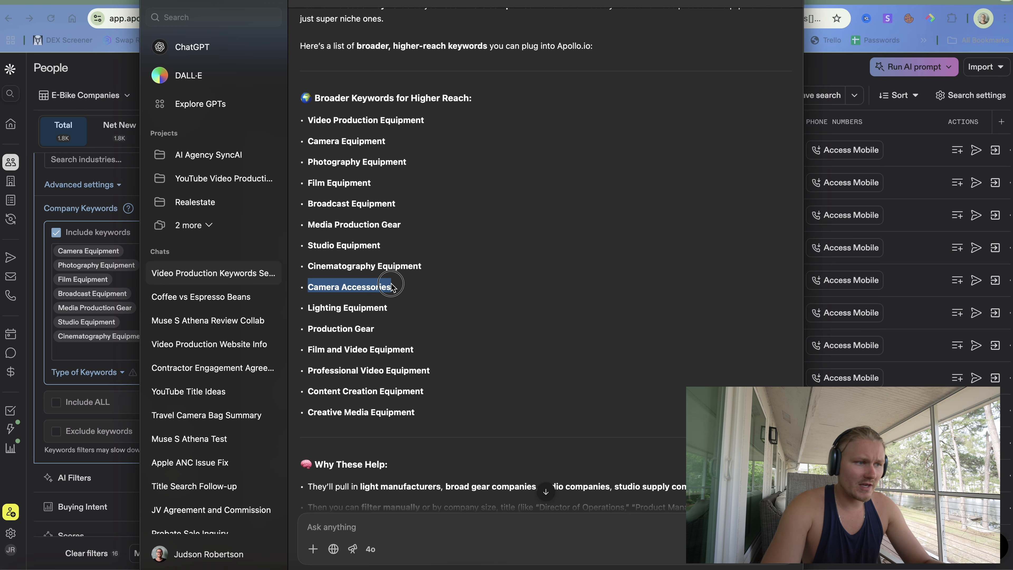
{"action": "left_click", "coordinate": [78, 305]}
{"action": "key", "text": "super+v"}
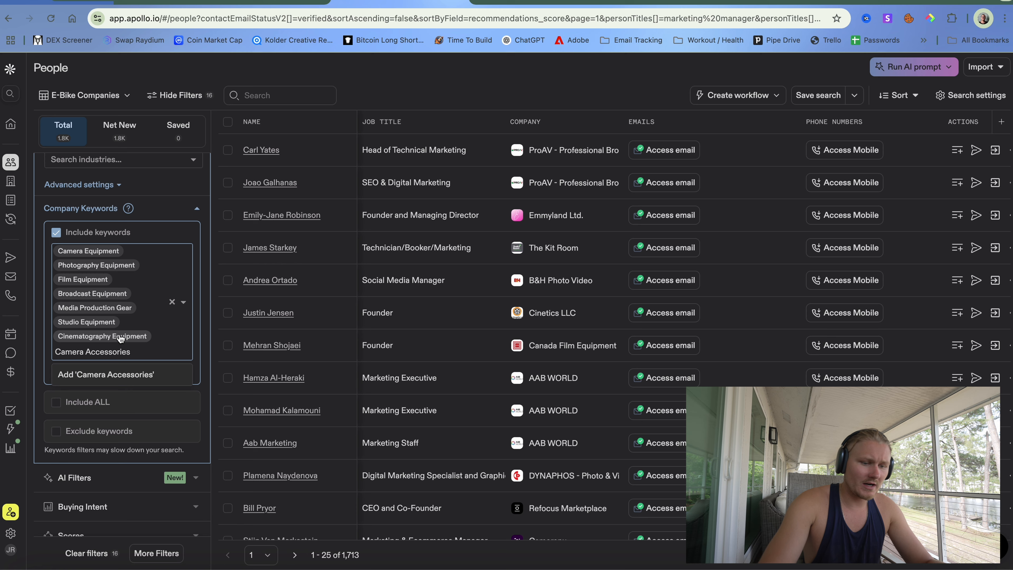
{"action": "key", "text": "Return"}
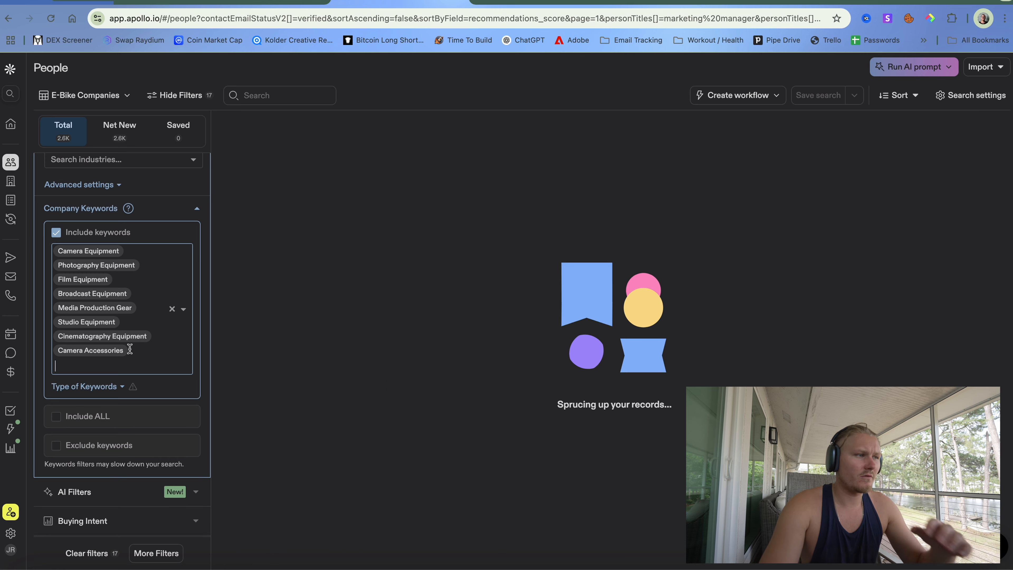
{"action": "key", "text": "ctrl+Up"}
{"action": "left_click", "coordinate": [212, 266]}
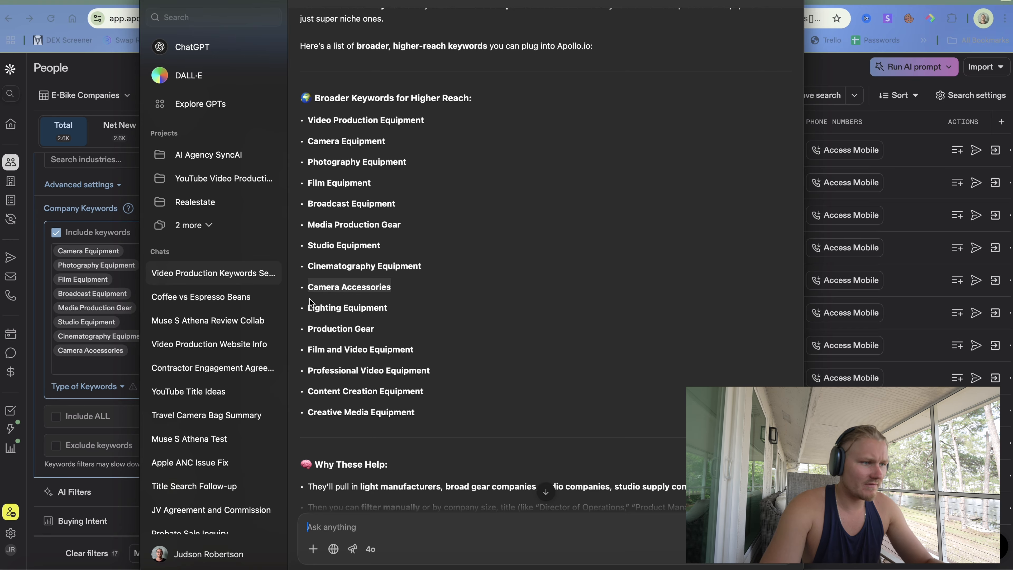
{"action": "left_click", "coordinate": [309, 307]}
{"action": "left_click_drag", "start_coordinate": [309, 311], "coordinate": [385, 311]}
{"action": "key", "text": "super+c"}
{"action": "left_click", "coordinate": [97, 354]}
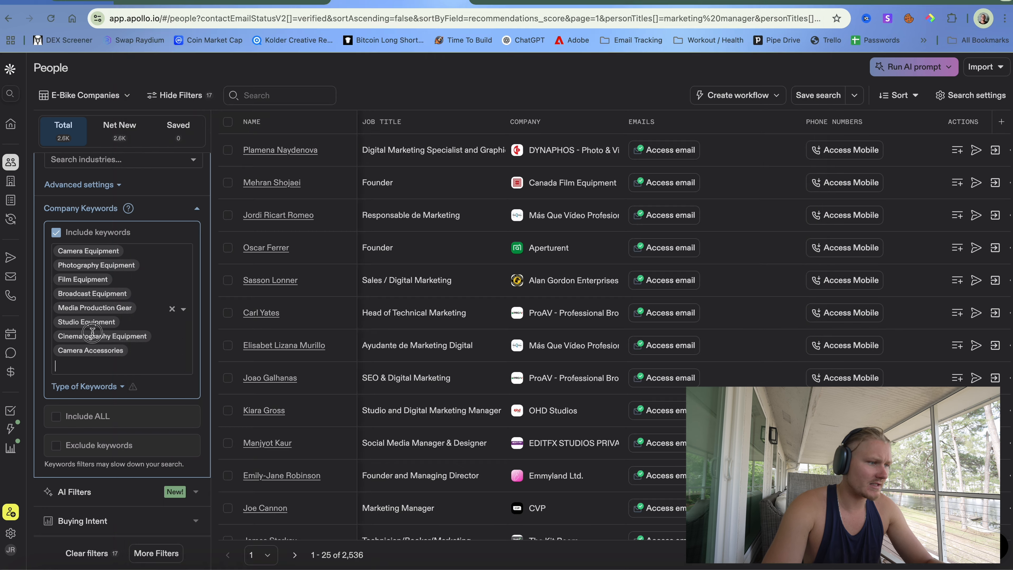
{"action": "key", "text": "super+v"}
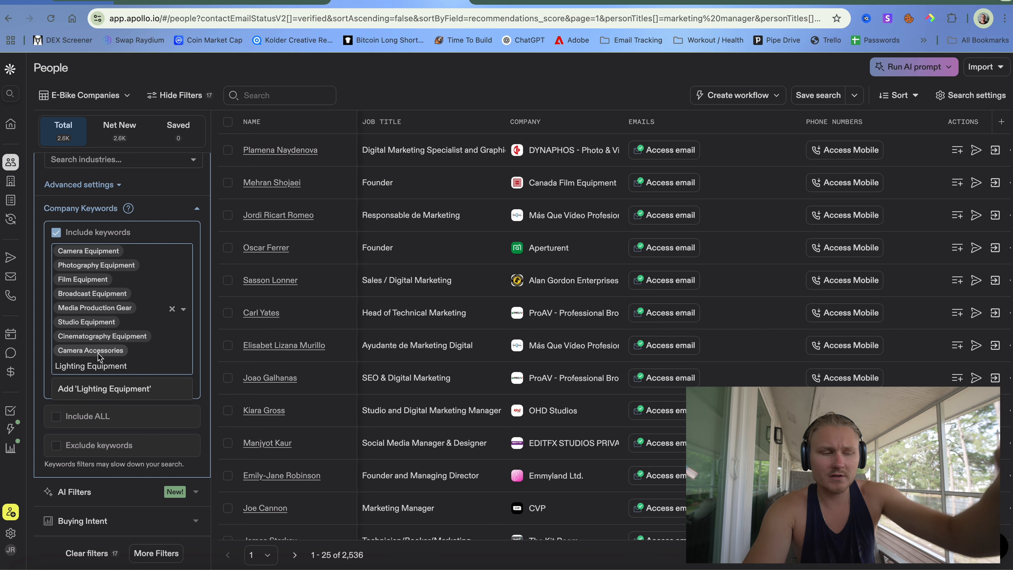
- Add Production Gear, then replace it with Film and Video Equipment as a company keyword
{"action": "key", "text": "ctrl+Right"}
{"action": "key", "text": "ctrl+Left"}
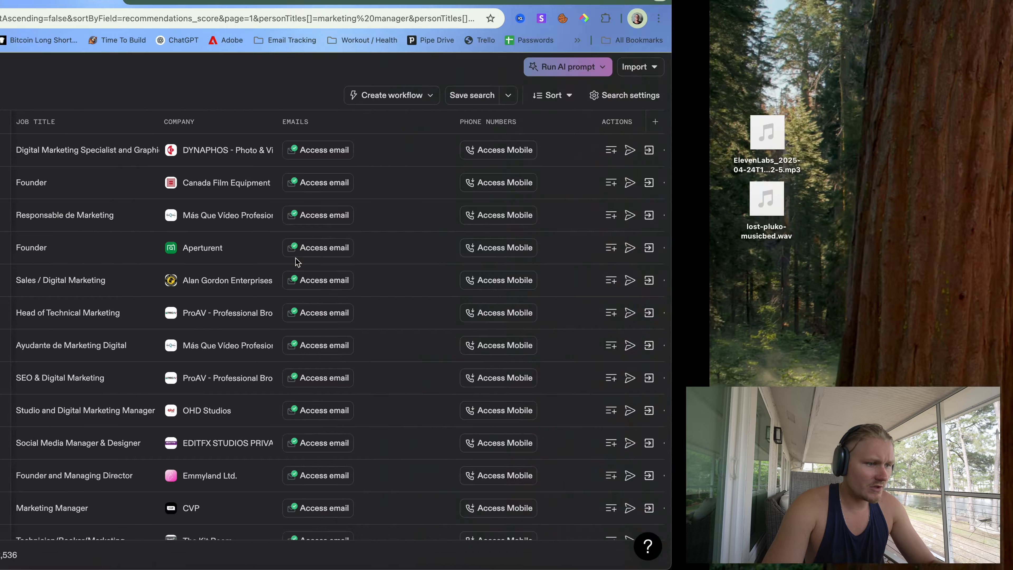
{"action": "left_click", "coordinate": [422, 566]}
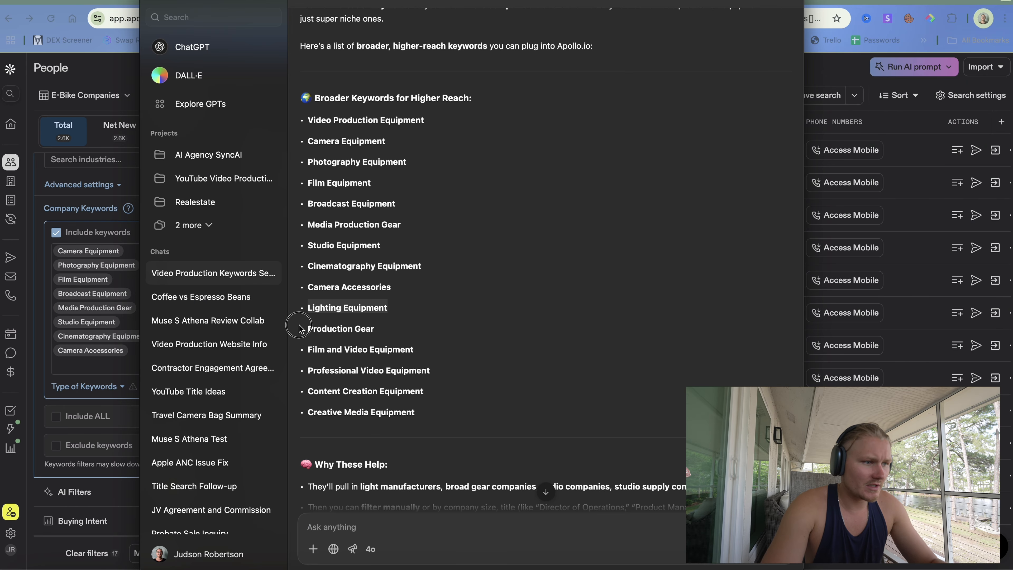
{"action": "left_click_drag", "start_coordinate": [299, 330], "coordinate": [403, 327]}
{"action": "key", "text": "super+c"}
{"action": "left_click", "coordinate": [105, 345]}
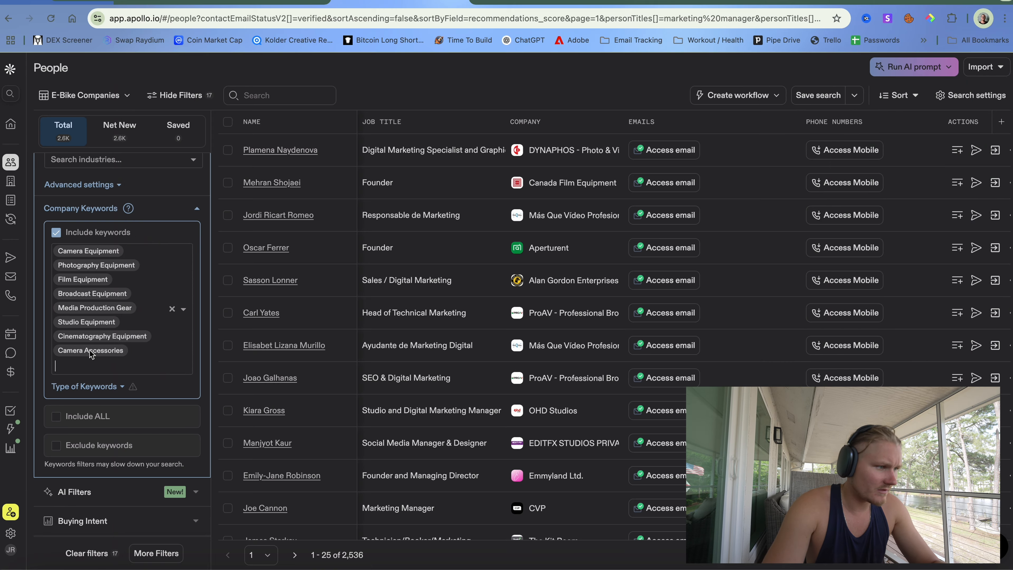
{"action": "left_click", "coordinate": [102, 366]}
{"action": "key", "text": "super+v"}
{"action": "key", "text": "Return"}
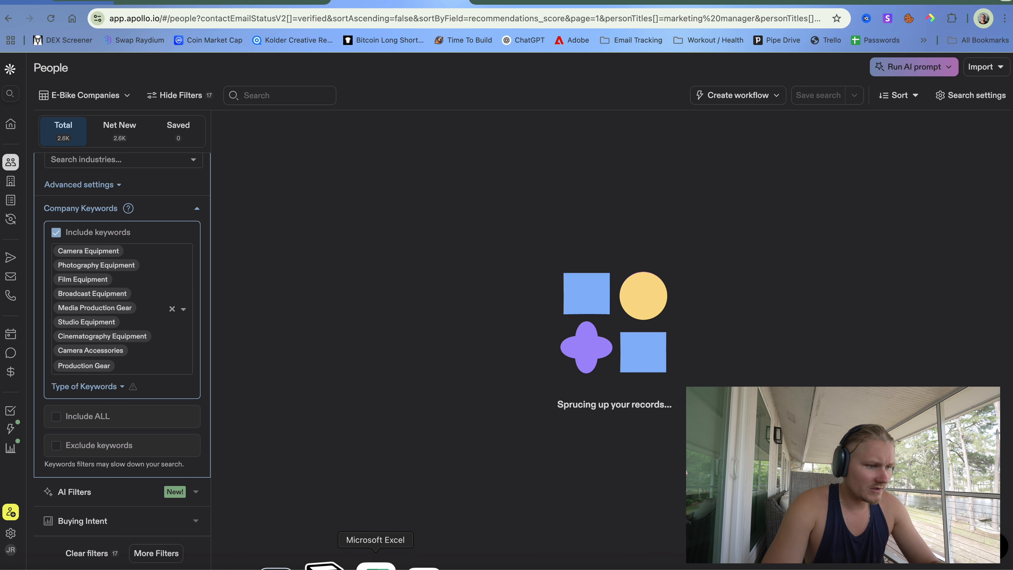
{"action": "left_click", "coordinate": [422, 566]}
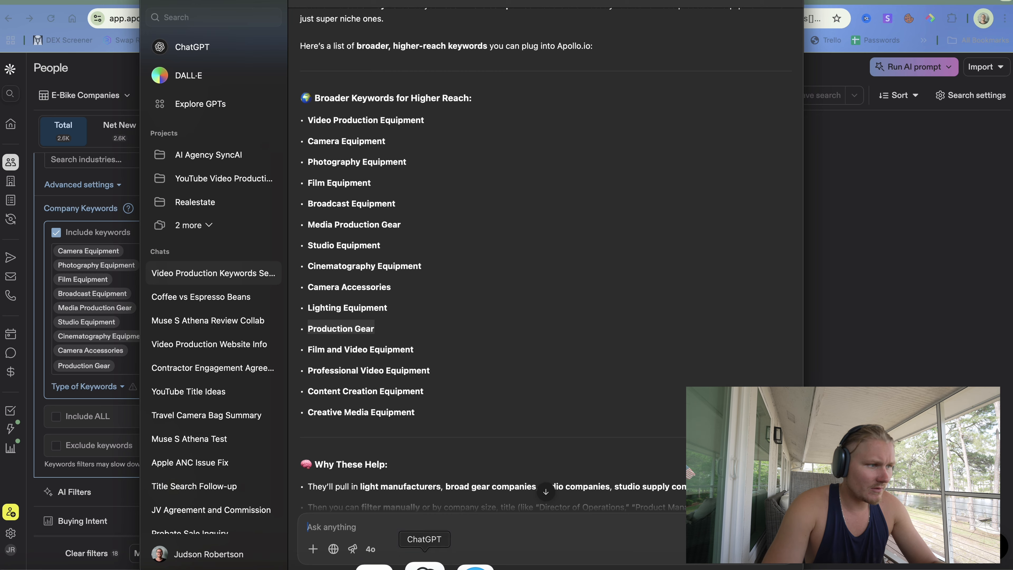
{"action": "left_click", "coordinate": [317, 351]}
{"action": "left_click_drag", "start_coordinate": [307, 350], "coordinate": [414, 349]}
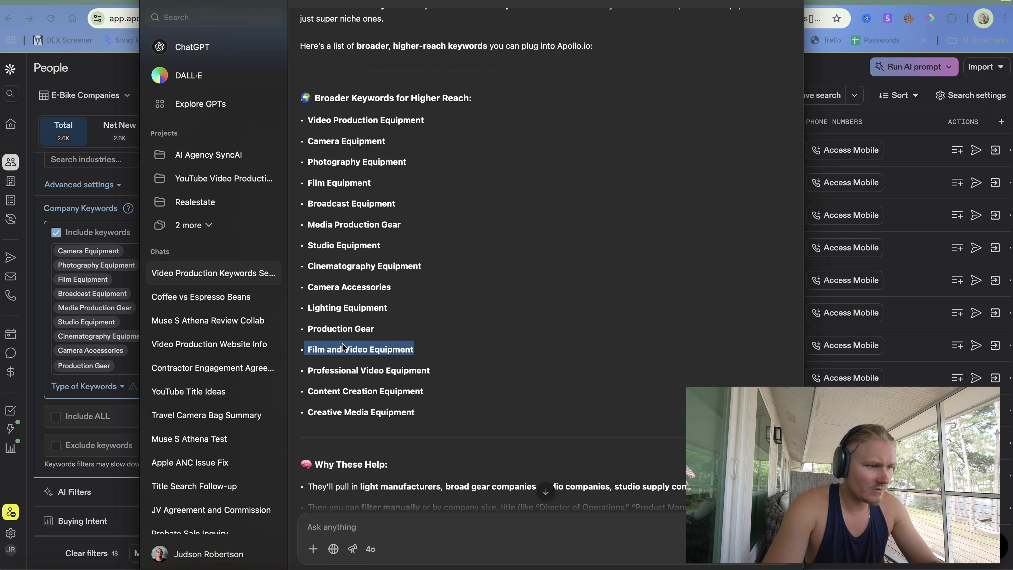
{"action": "left_click", "coordinate": [61, 361]}
{"action": "key", "text": "BackSpace"}
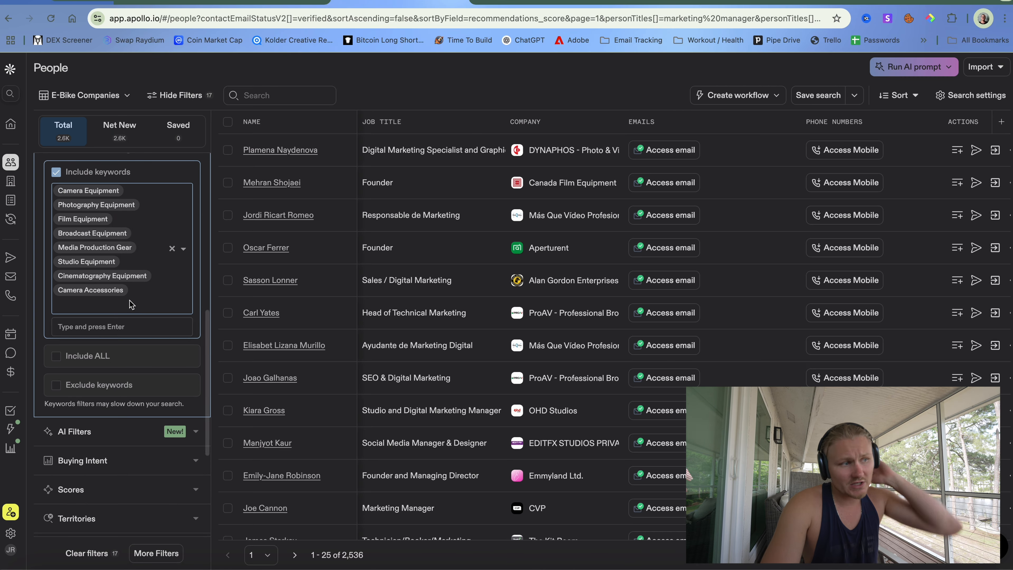
{"action": "key", "text": "super+v"}
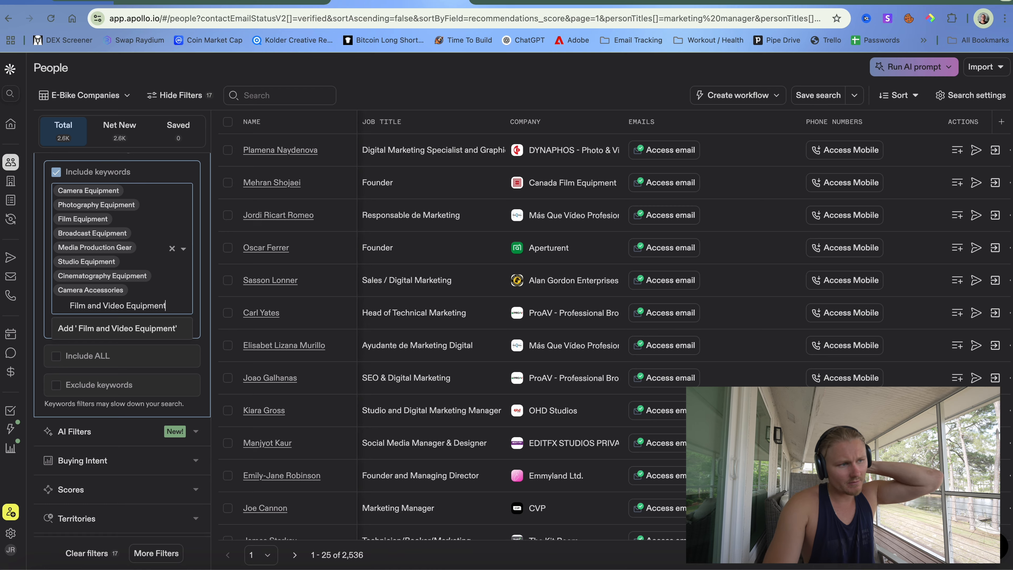
{"action": "key", "text": "Return"}
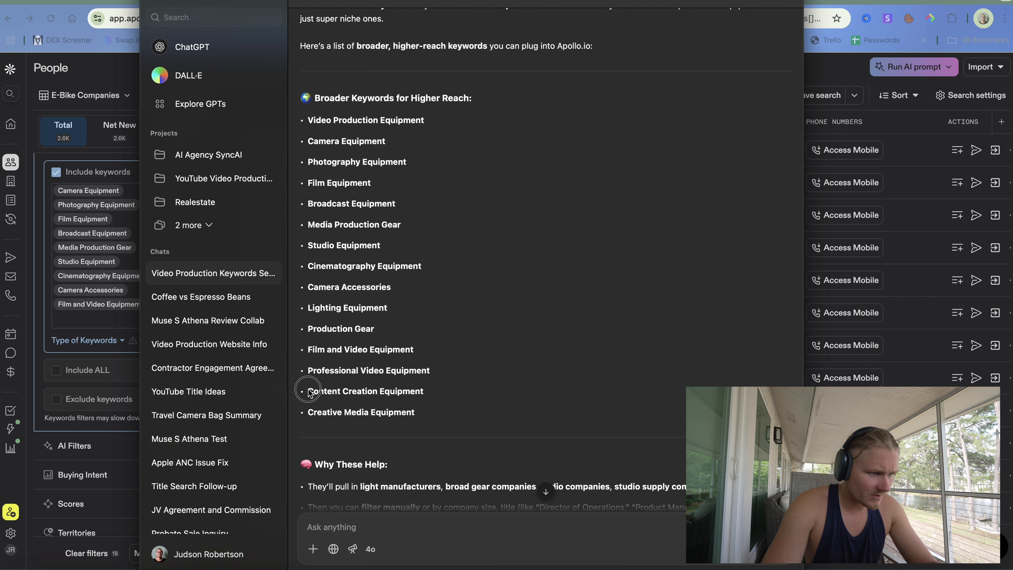
- Add Content Creation Equipment and Creative Media Equipment, then collapse the keywords editor
{"action": "left_click_drag", "start_coordinate": [309, 393], "coordinate": [428, 395]}
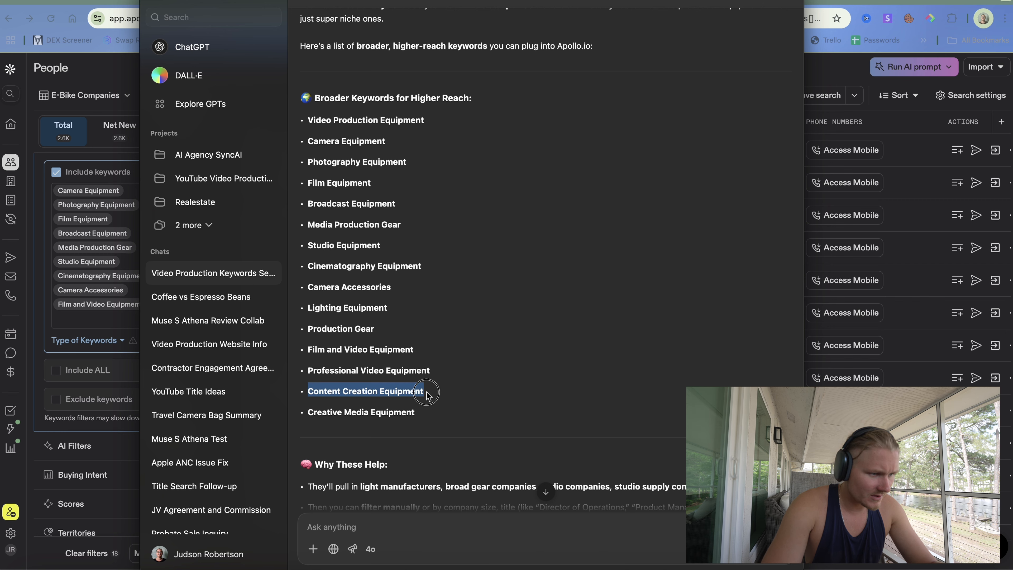
{"action": "left_click", "coordinate": [61, 305]}
{"action": "key", "text": "super+v"}
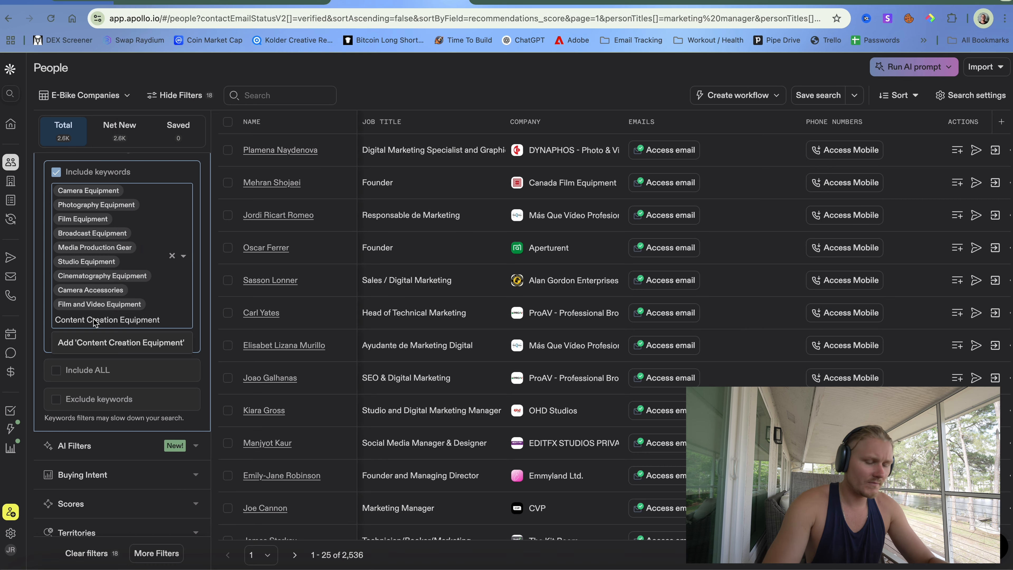
{"action": "key", "text": "Return"}
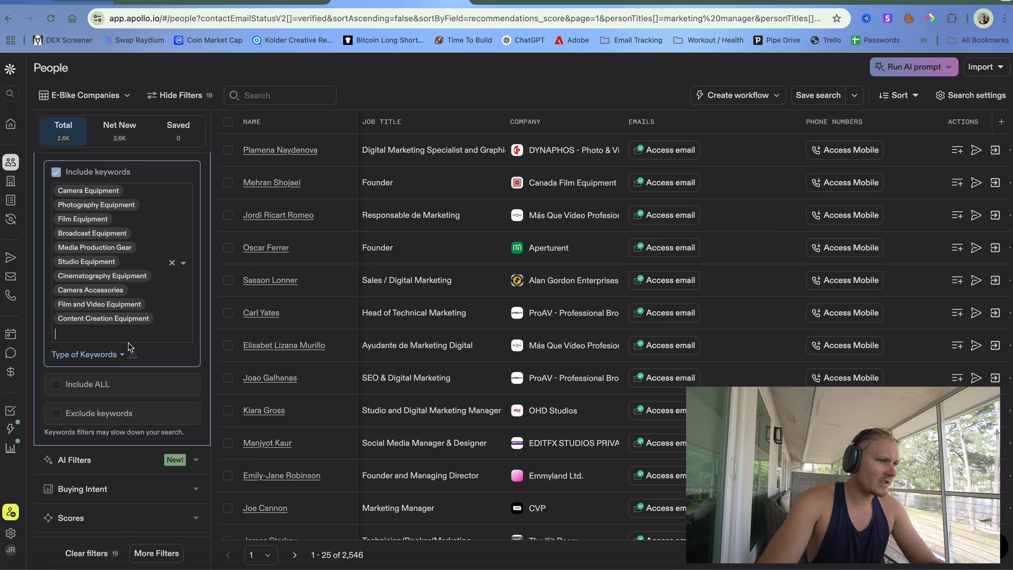
{"action": "key", "text": "ctrl+Up"}
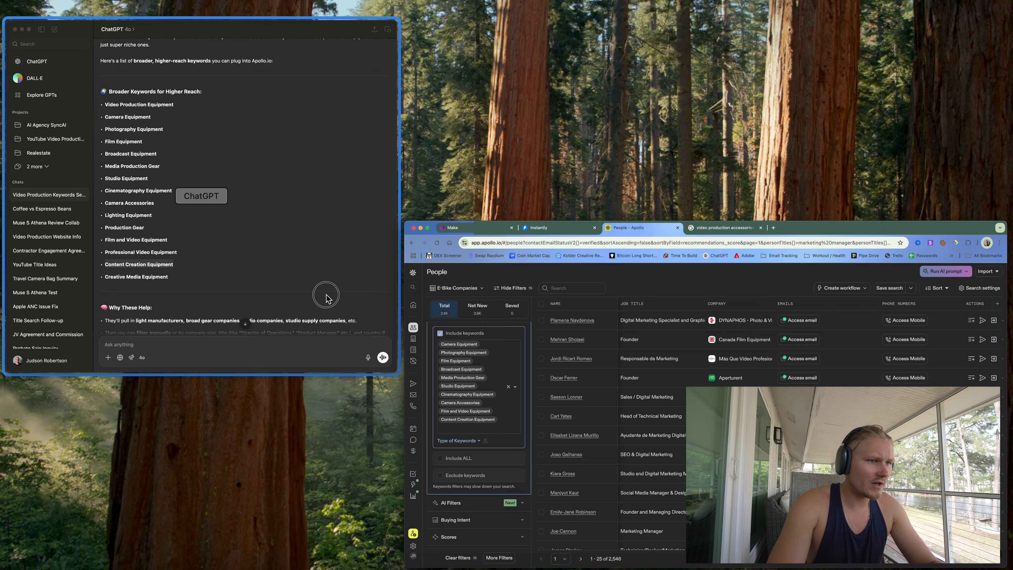
{"action": "left_click", "coordinate": [327, 298]}
{"action": "left_click_drag", "start_coordinate": [309, 411], "coordinate": [416, 410]}
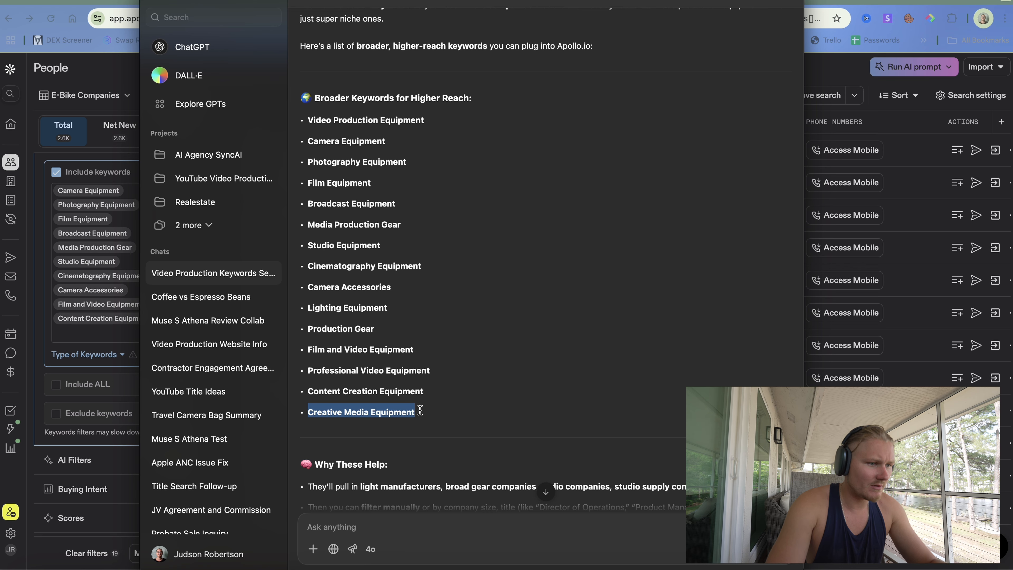
{"action": "key", "text": "super+c"}
{"action": "left_click", "coordinate": [95, 362]}
{"action": "left_click", "coordinate": [95, 341]}
{"action": "key", "text": "super+v"}
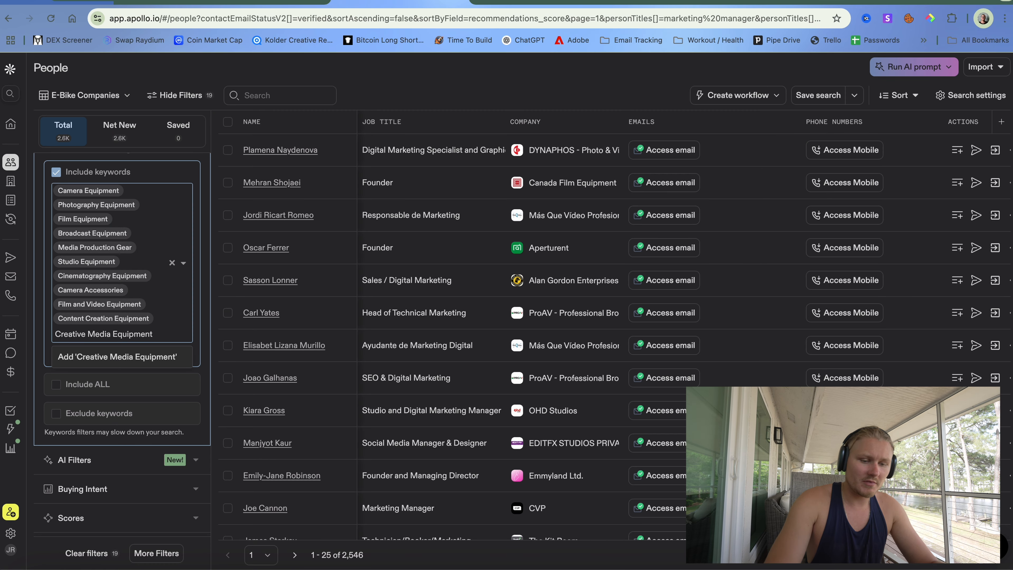
{"action": "key", "text": "Return"}
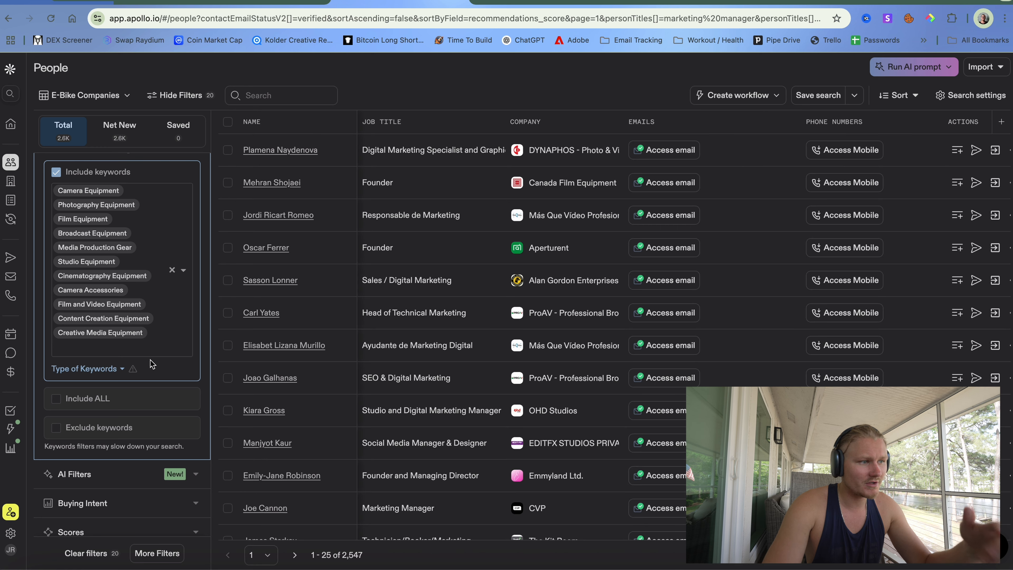
{"action": "scroll", "coordinate": [149, 353], "scroll_direction": "up", "scroll_amount": 5}
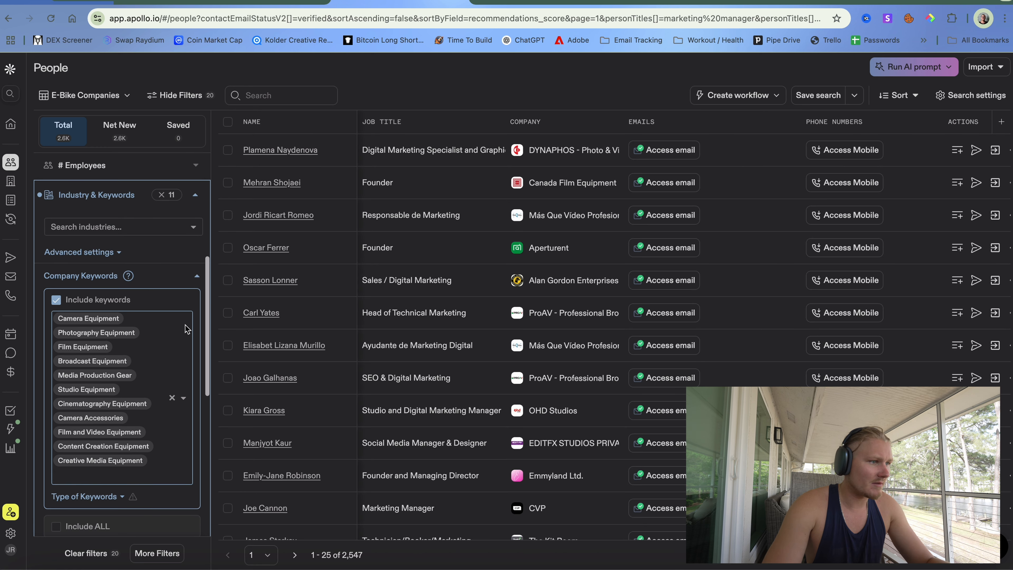
{"action": "left_click", "coordinate": [197, 276]}
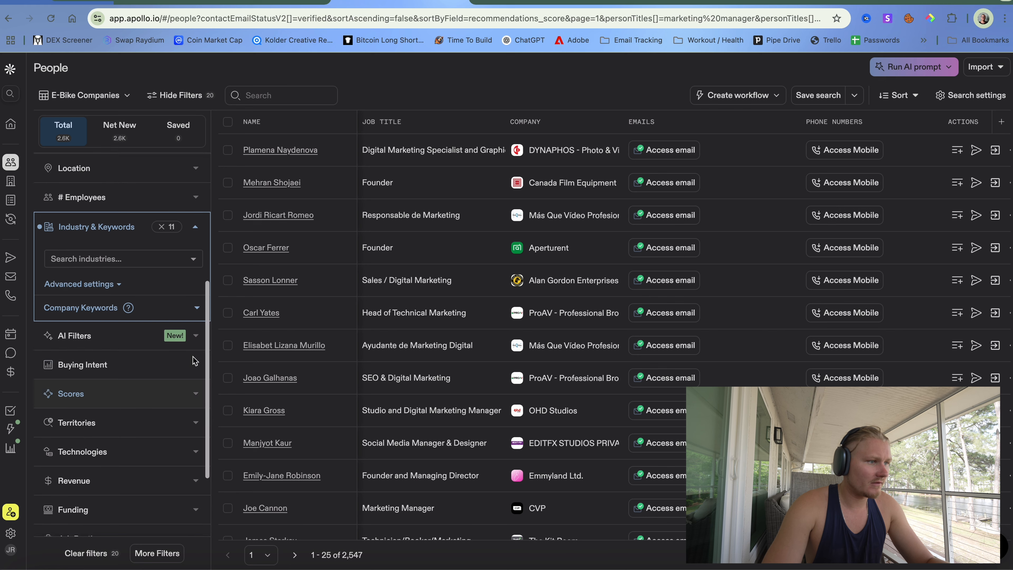
- Set the contact Location filter to United States and China
{"action": "scroll", "coordinate": [193, 360], "scroll_direction": "up", "scroll_amount": 1}
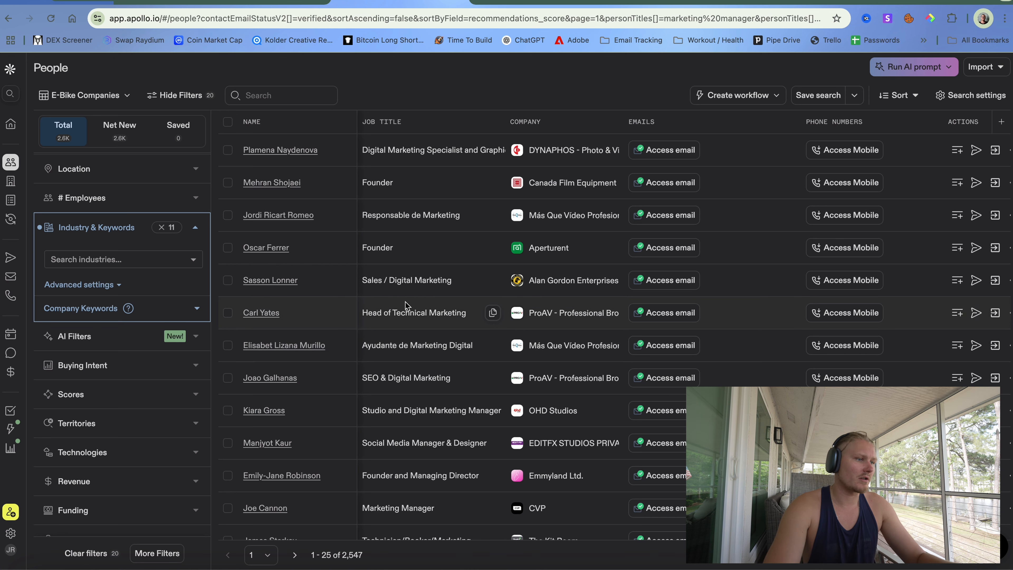
{"action": "left_click", "coordinate": [196, 229]}
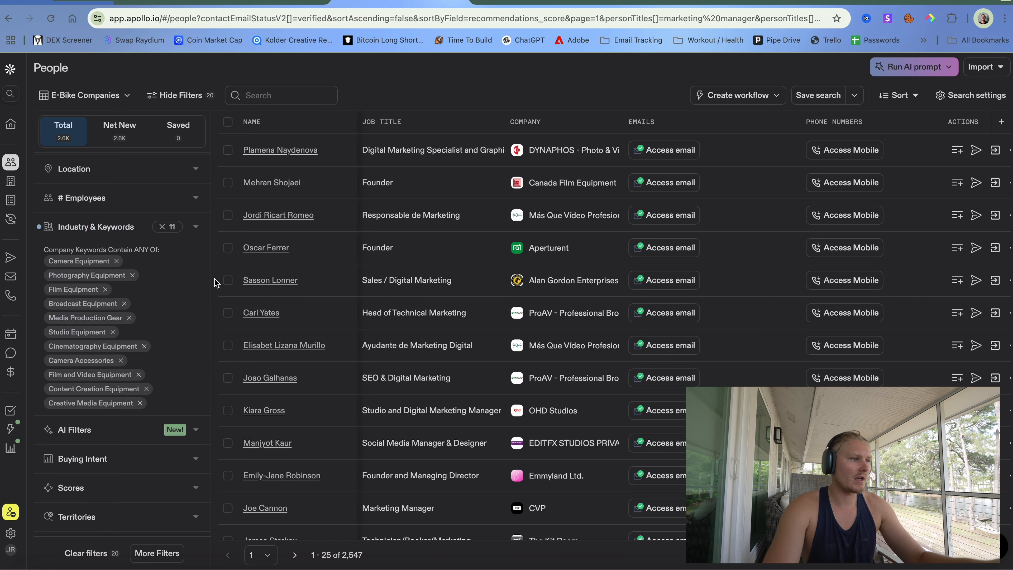
{"action": "left_click", "coordinate": [130, 169]}
{"action": "left_click", "coordinate": [124, 255]}
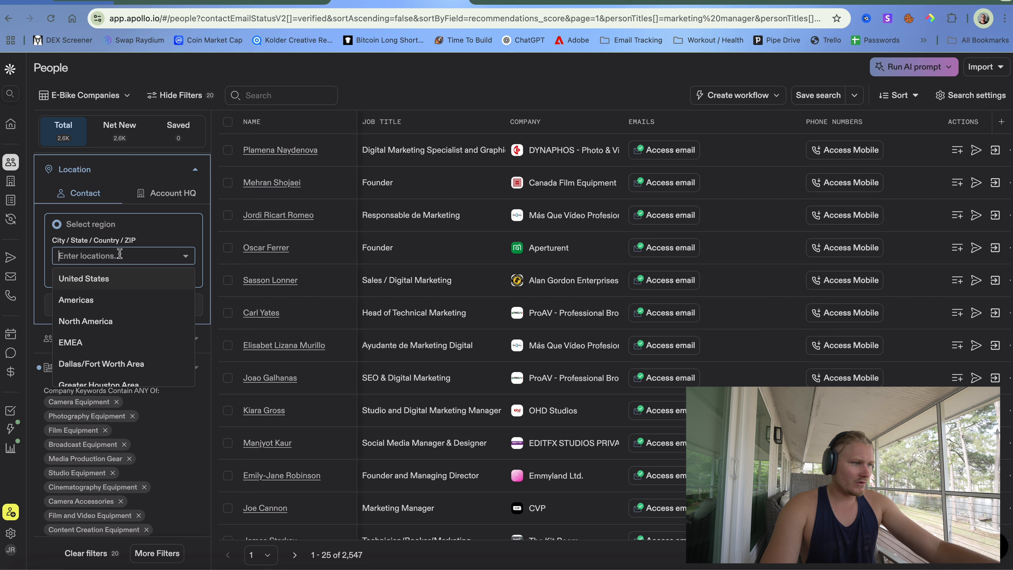
{"action": "left_click", "coordinate": [107, 280]}
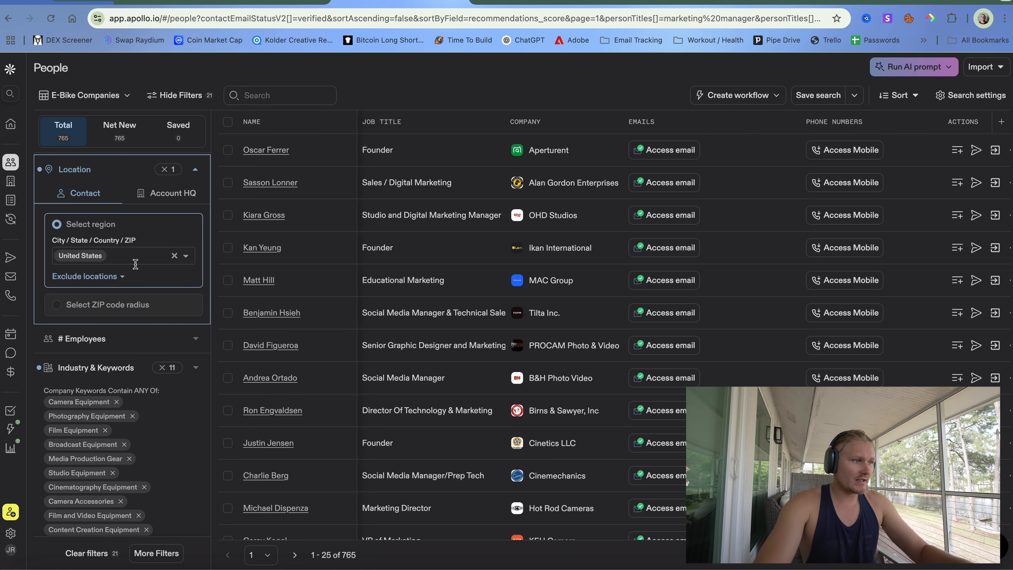
{"action": "type", "text": "chin"}
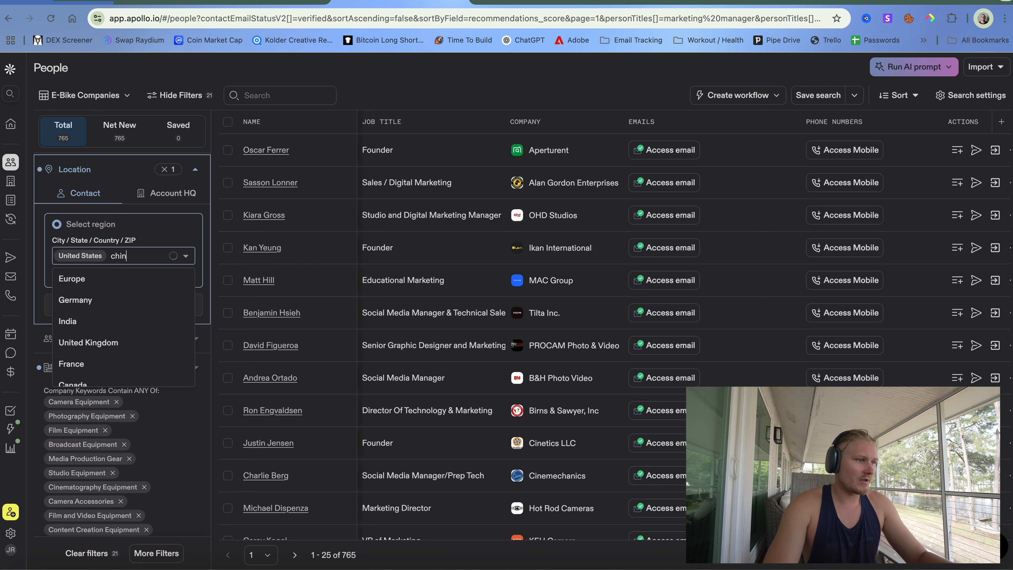
{"action": "type", "text": "a"}
{"action": "left_click", "coordinate": [123, 282]}
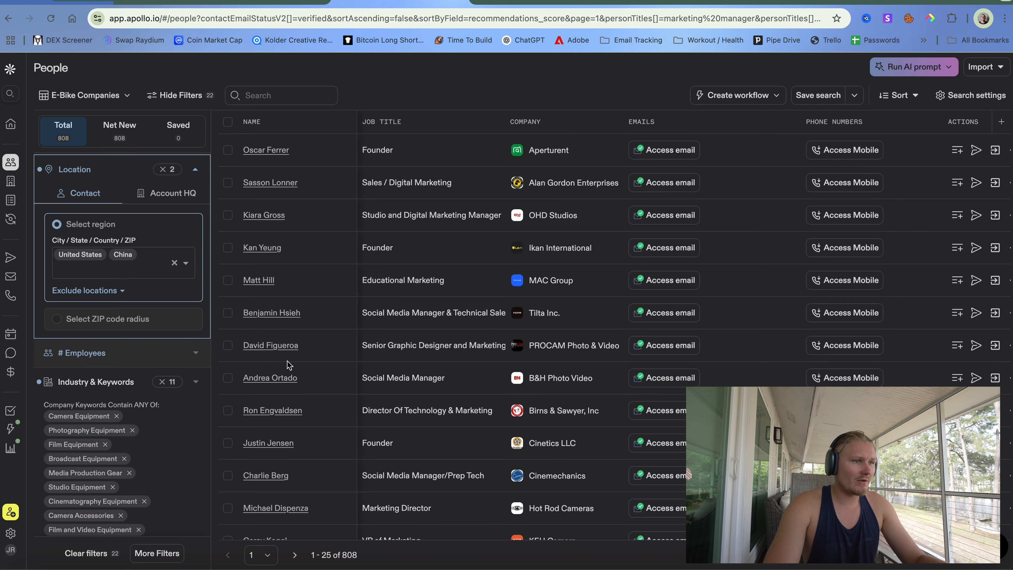
{"action": "scroll", "coordinate": [409, 449], "scroll_direction": "down", "scroll_amount": 10}
{"action": "scroll", "coordinate": [409, 449], "scroll_direction": "up", "scroll_amount": 10}
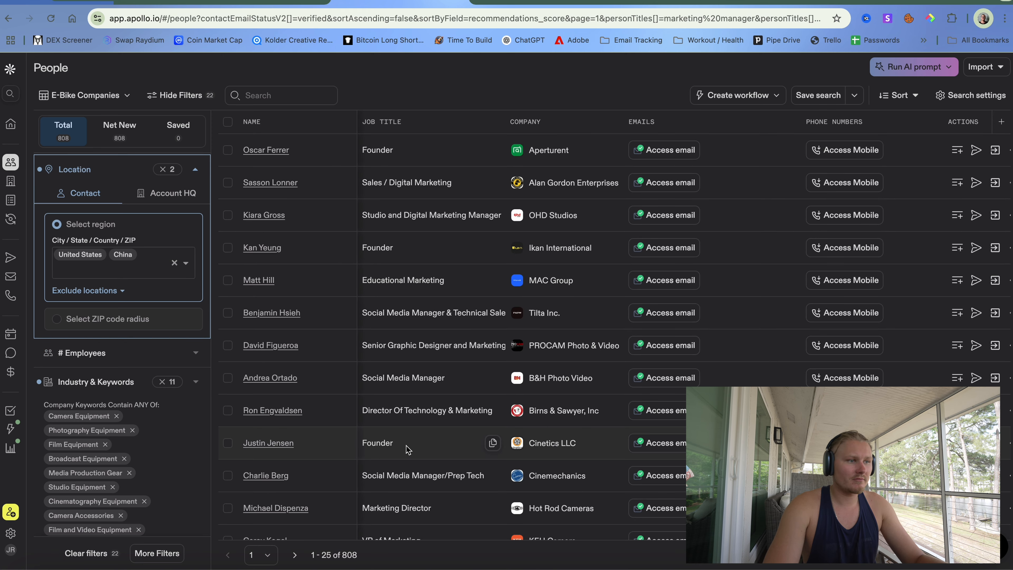
{"action": "left_click", "coordinate": [203, 175]}
- Mark all 808 filtered Apollo contacts using the header checkbox's Select all (808) option
{"action": "scroll", "coordinate": [190, 391], "scroll_direction": "down", "scroll_amount": 6}
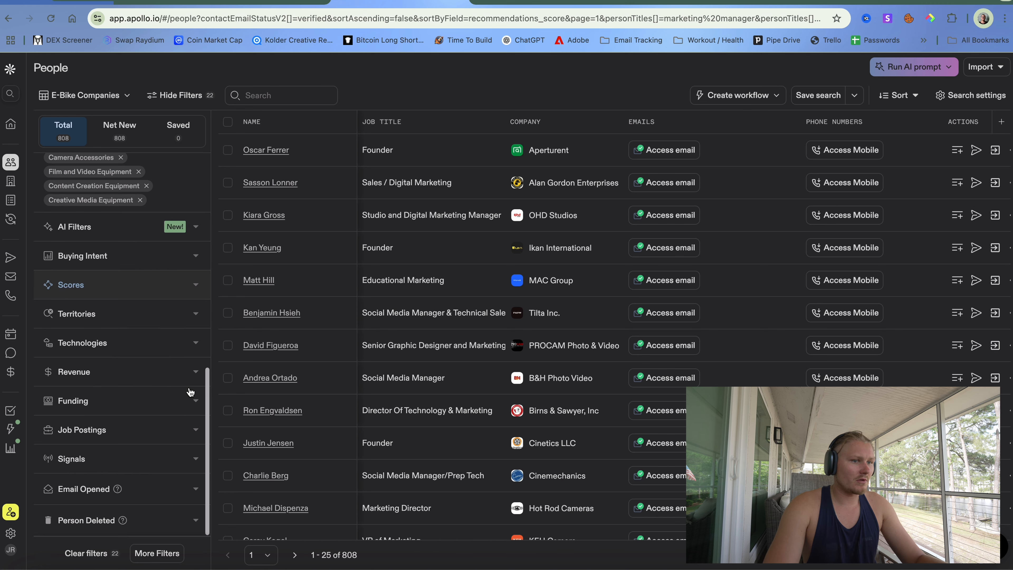
{"action": "scroll", "coordinate": [430, 376], "scroll_direction": "down", "scroll_amount": 10}
{"action": "scroll", "coordinate": [430, 375], "scroll_direction": "up", "scroll_amount": 10}
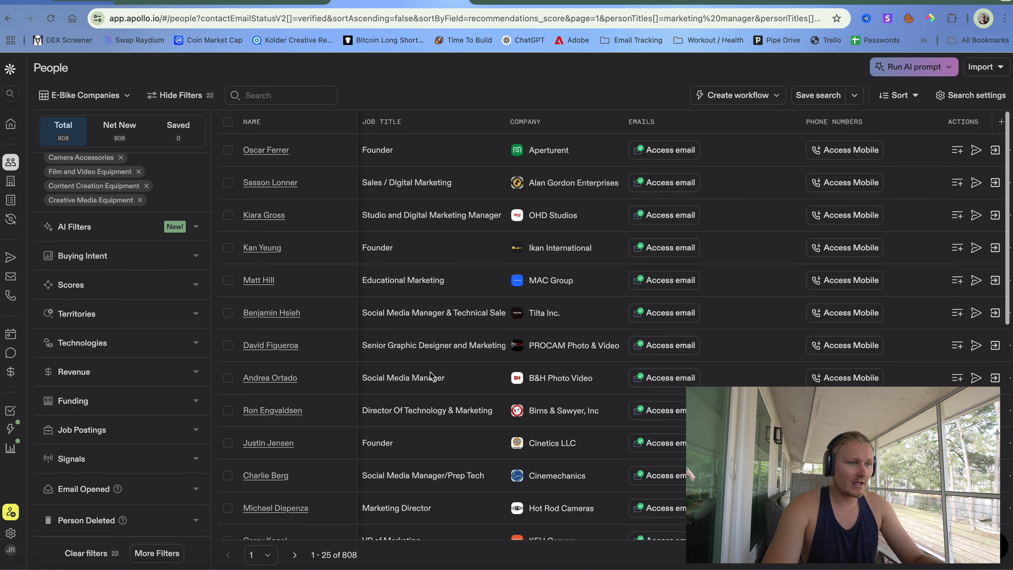
{"action": "left_click", "coordinate": [229, 124]}
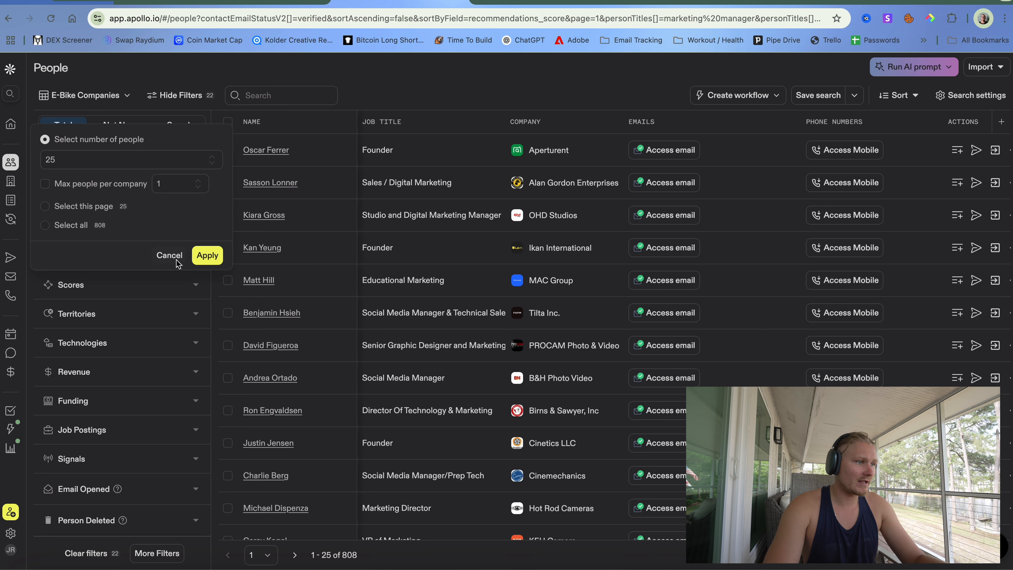
{"action": "left_click", "coordinate": [169, 255]}
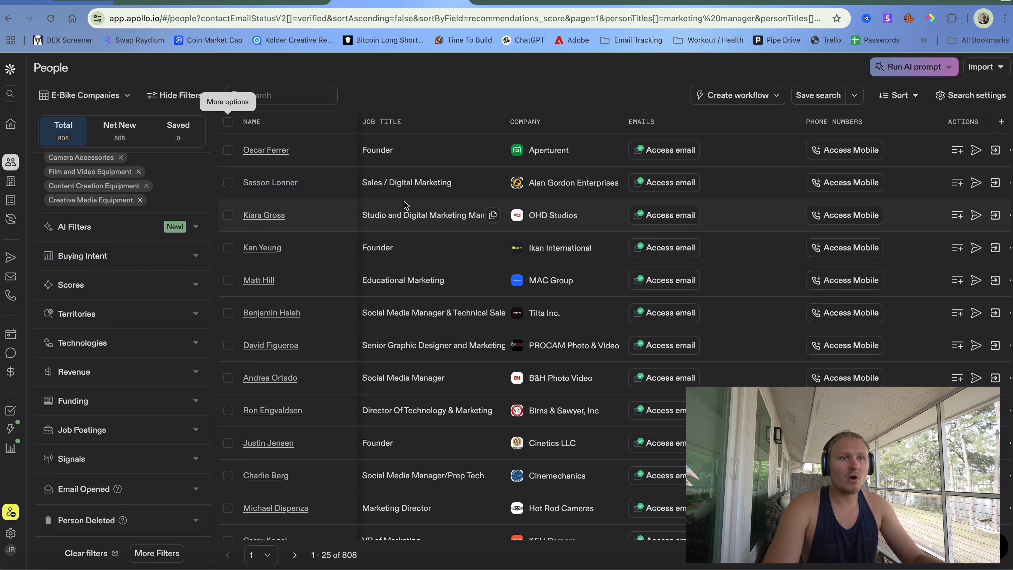
{"action": "key", "text": "XF86MonBrightnessUp"}
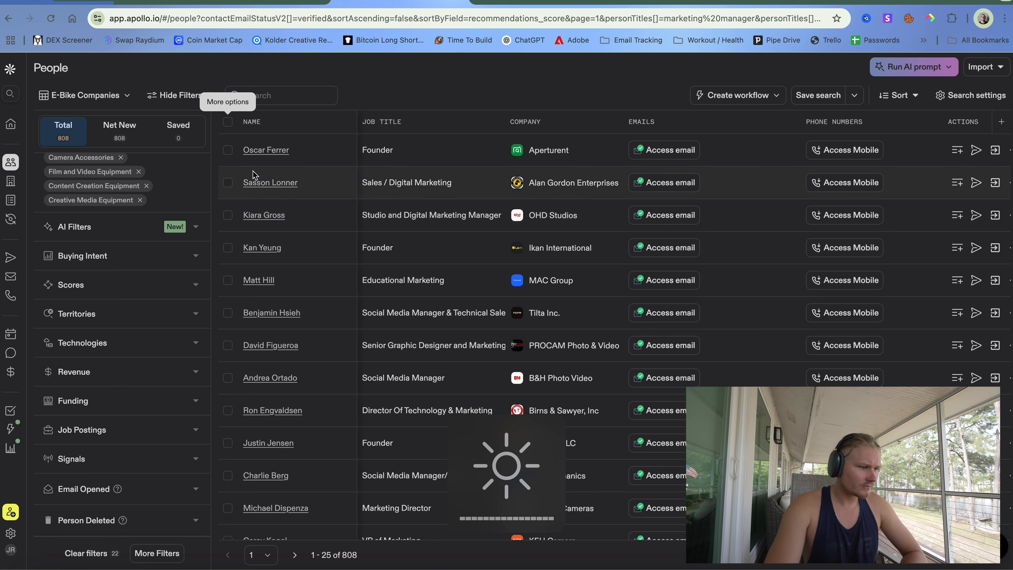
{"action": "left_click", "coordinate": [230, 124]}
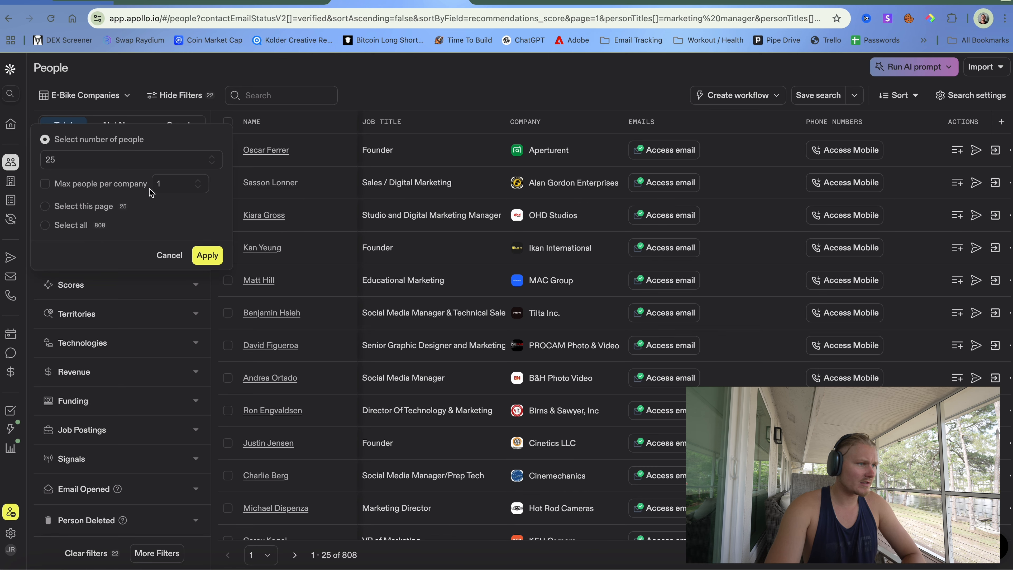
{"action": "left_click", "coordinate": [47, 226]}
{"action": "left_click", "coordinate": [207, 207]}
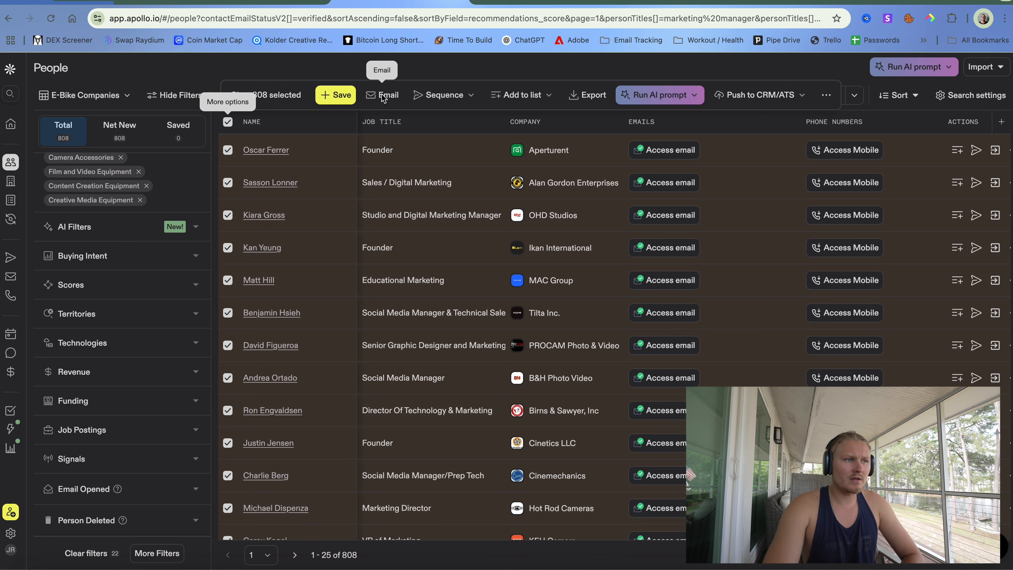
{"action": "left_click", "coordinate": [592, 100]}
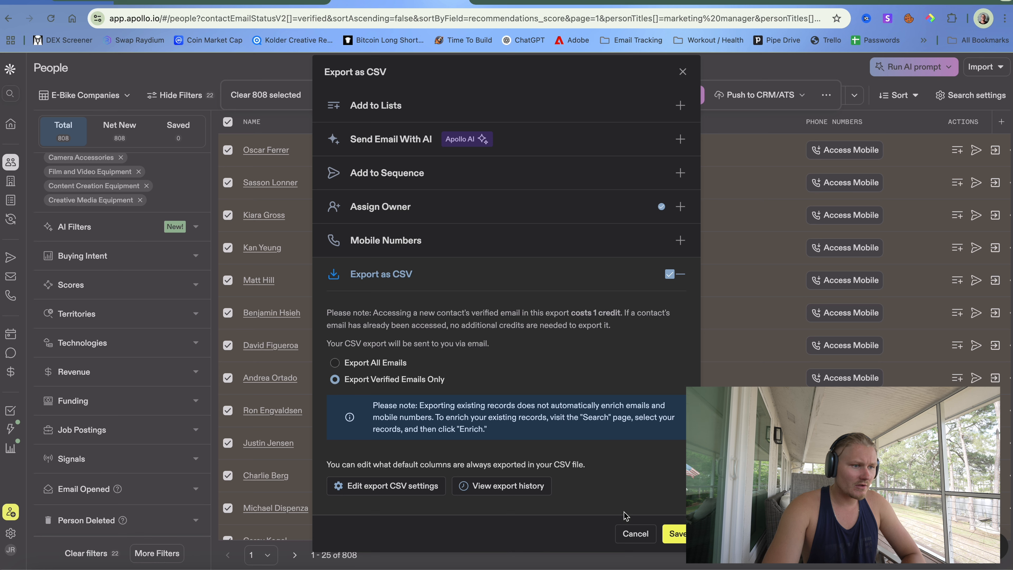
{"action": "left_click", "coordinate": [674, 534]}
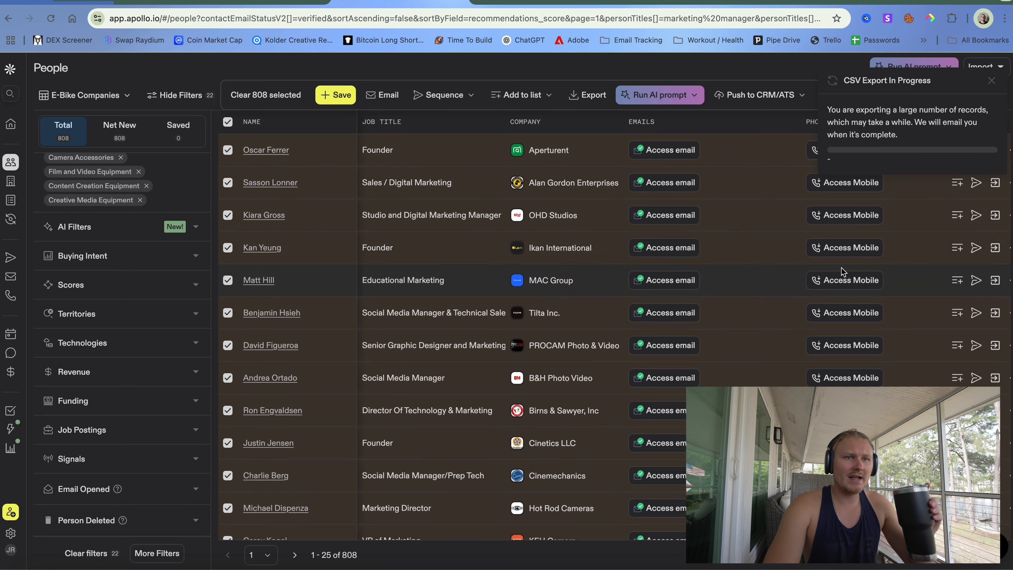
{"action": "left_click", "coordinate": [992, 82]}
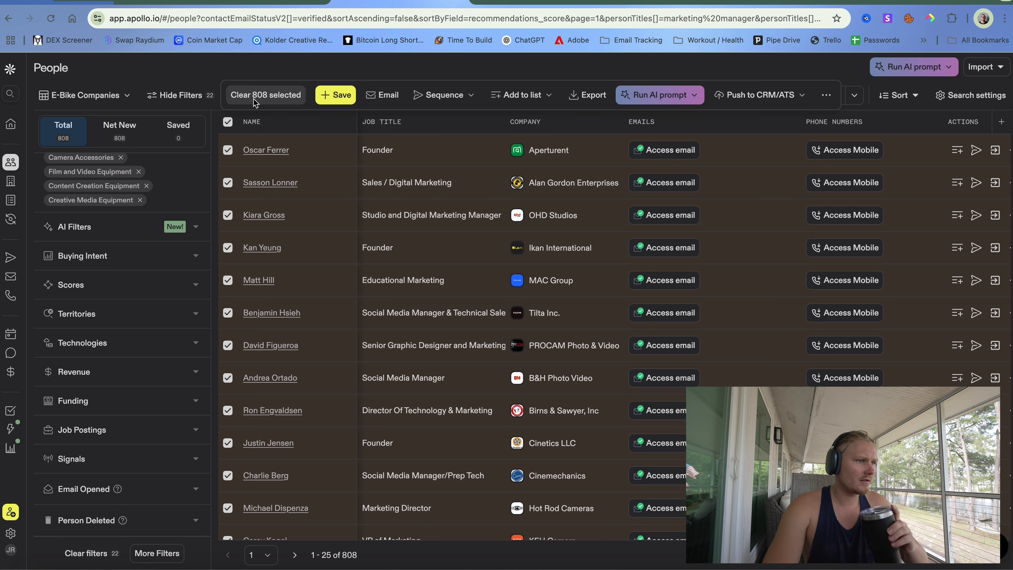
{"action": "left_click", "coordinate": [227, 121]}
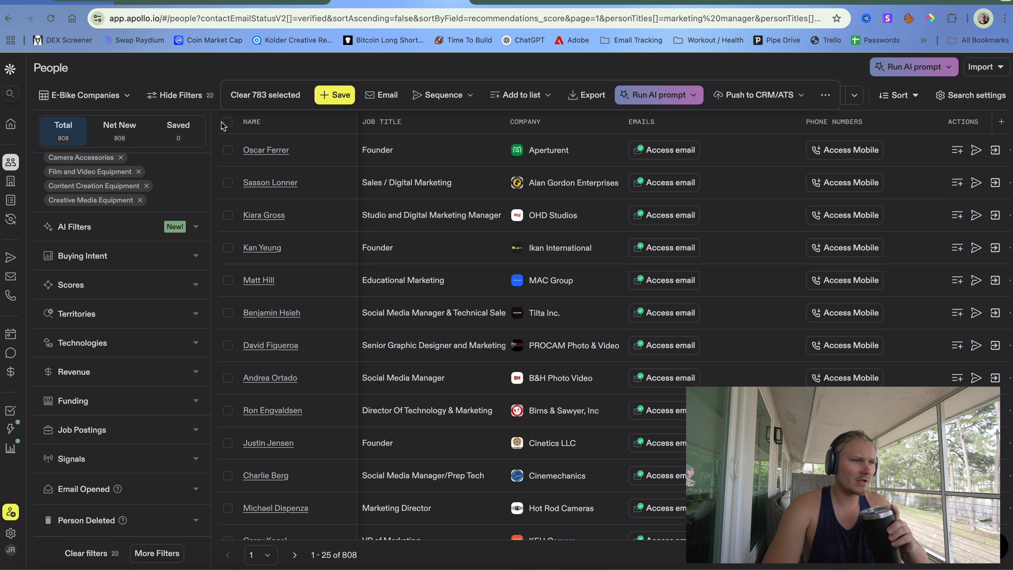
{"action": "left_click", "coordinate": [228, 125]}
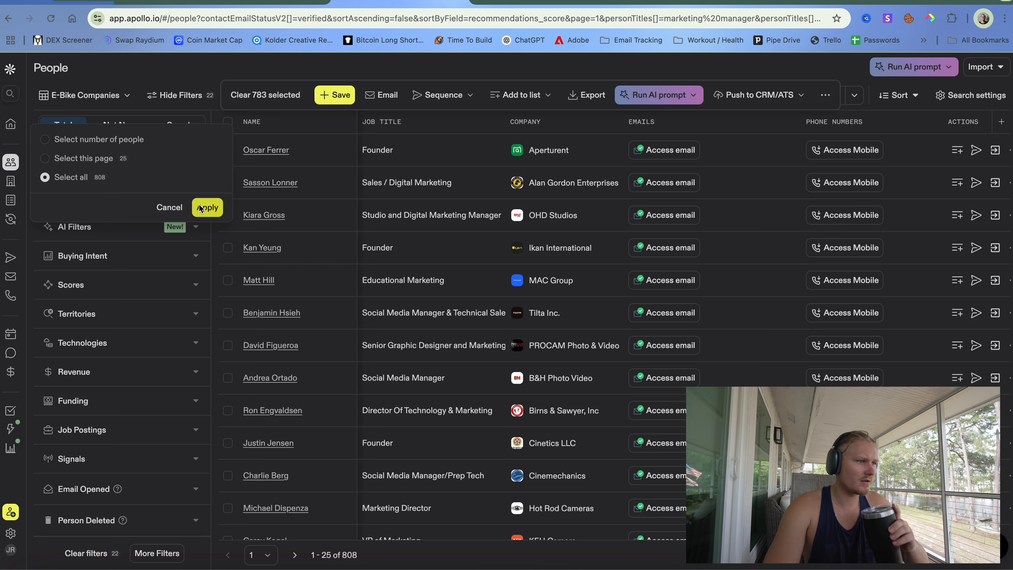
{"action": "left_click", "coordinate": [207, 208]}
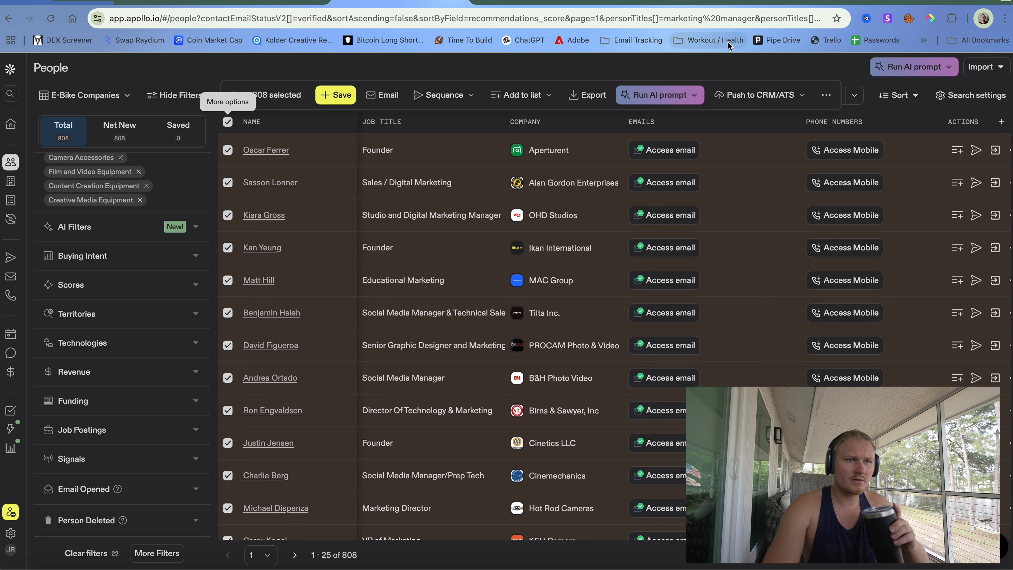
{"action": "left_click", "coordinate": [800, 95]}
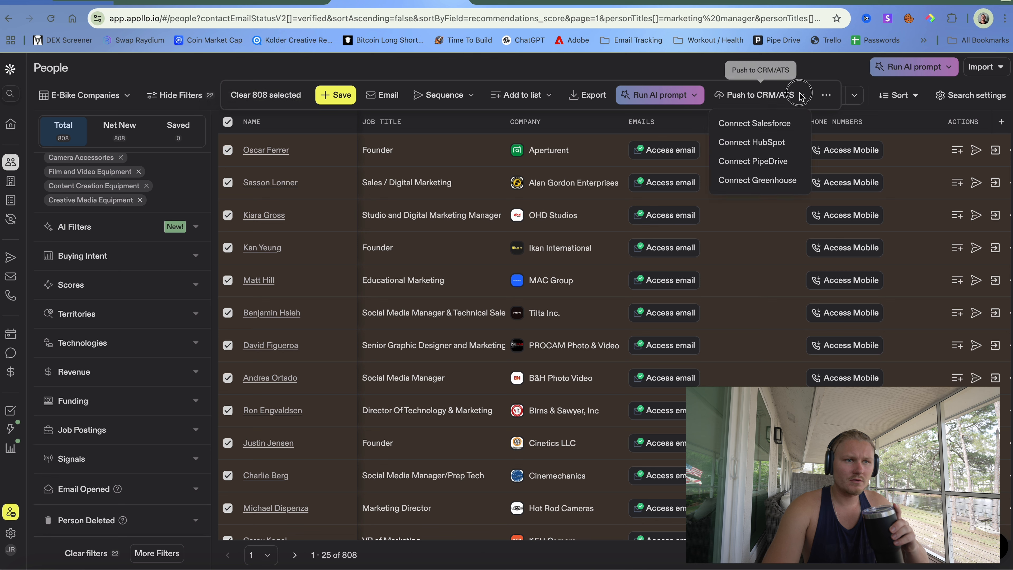
{"action": "left_click", "coordinate": [800, 95]}
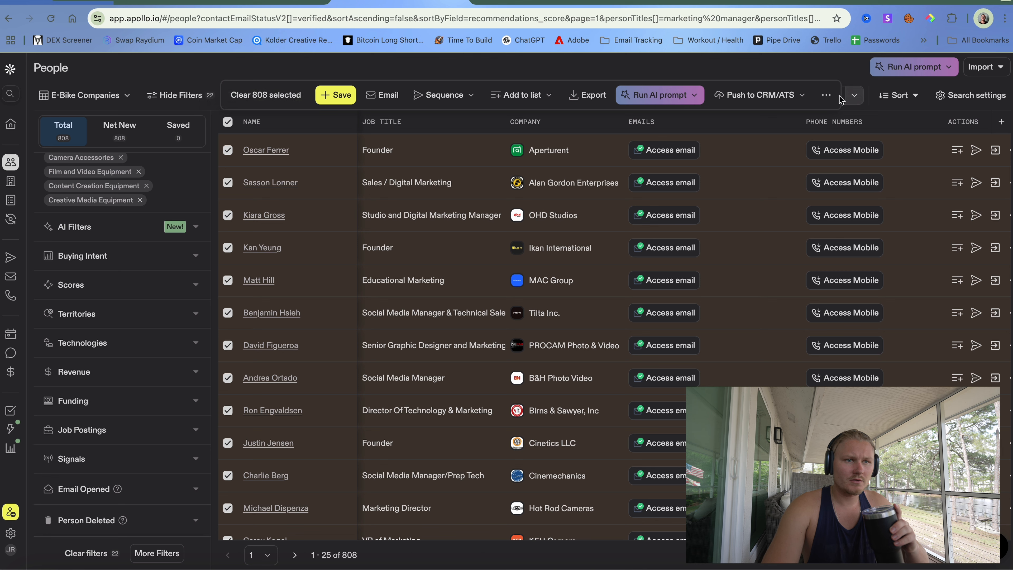
{"action": "left_click", "coordinate": [853, 95]}
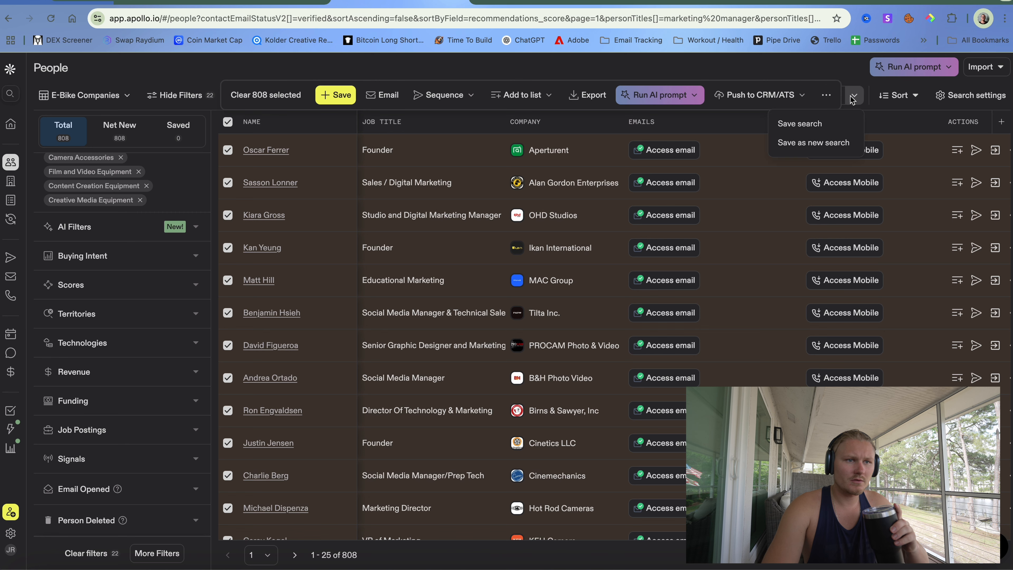
{"action": "left_click", "coordinate": [853, 98]}
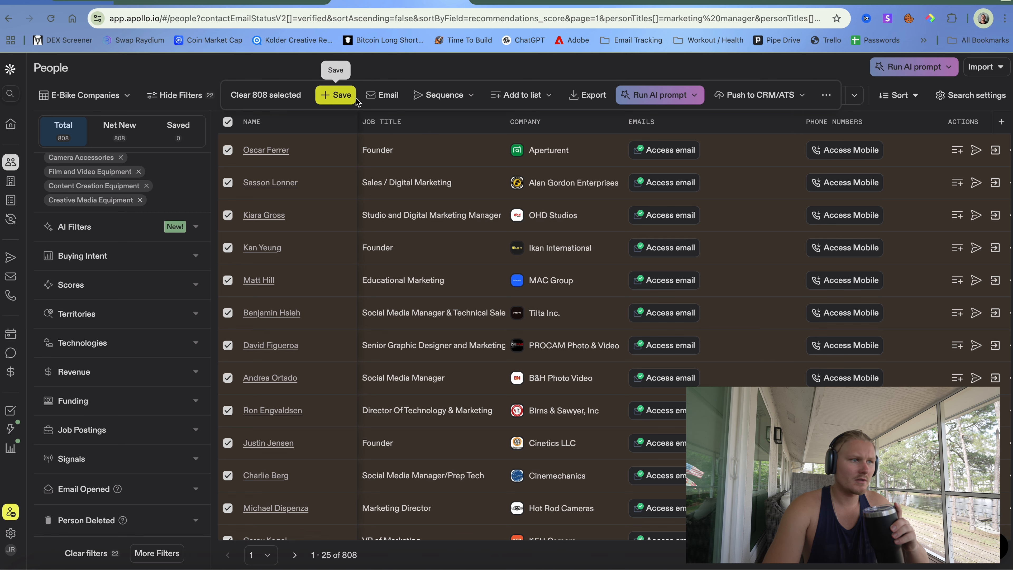
{"action": "scroll", "coordinate": [252, 267], "scroll_direction": "down", "scroll_amount": 3}
{"action": "scroll", "coordinate": [252, 268], "scroll_direction": "down", "scroll_amount": 5}
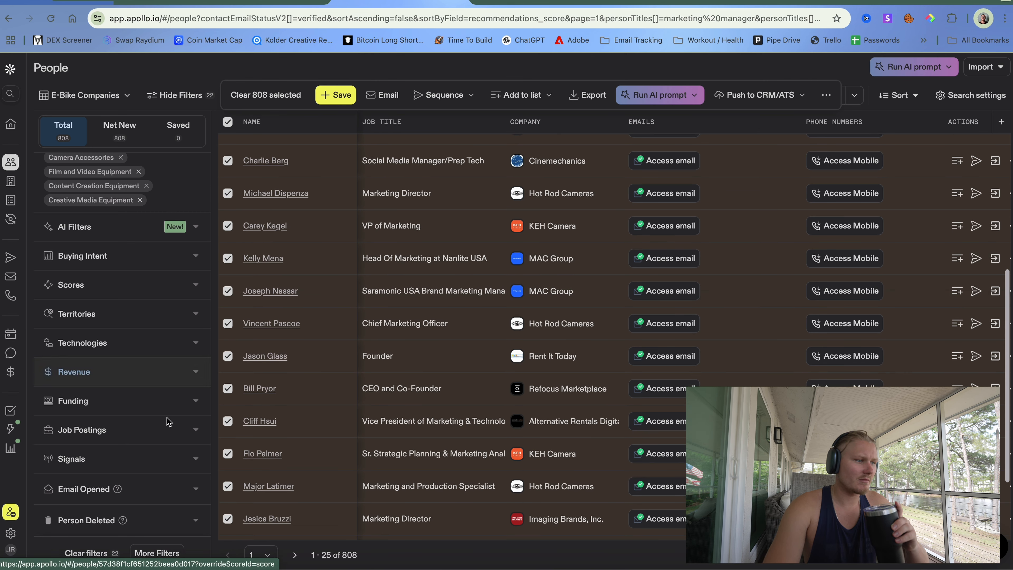
{"action": "left_click", "coordinate": [31, 549]}
{"action": "left_click", "coordinate": [33, 551]}
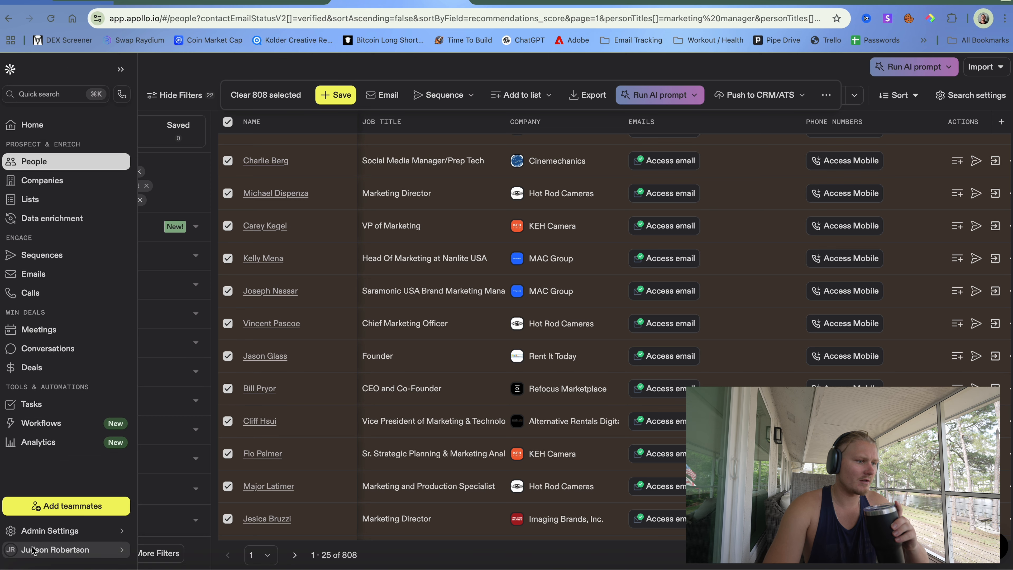
{"action": "left_click", "coordinate": [12, 556]}
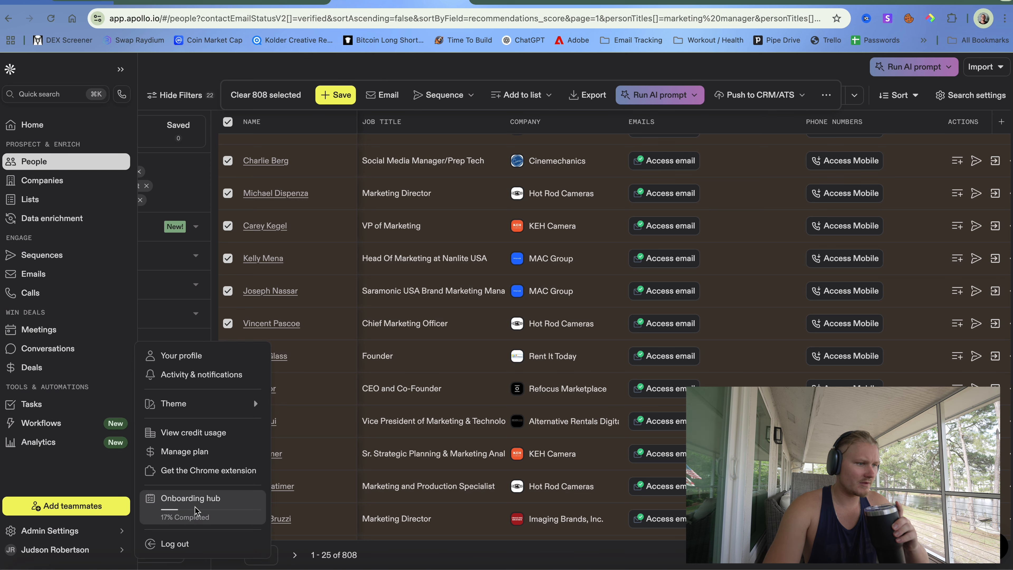
{"action": "scroll", "coordinate": [274, 267], "scroll_direction": "up", "scroll_amount": 2}
{"action": "scroll", "coordinate": [274, 268], "scroll_direction": "up", "scroll_amount": 5}
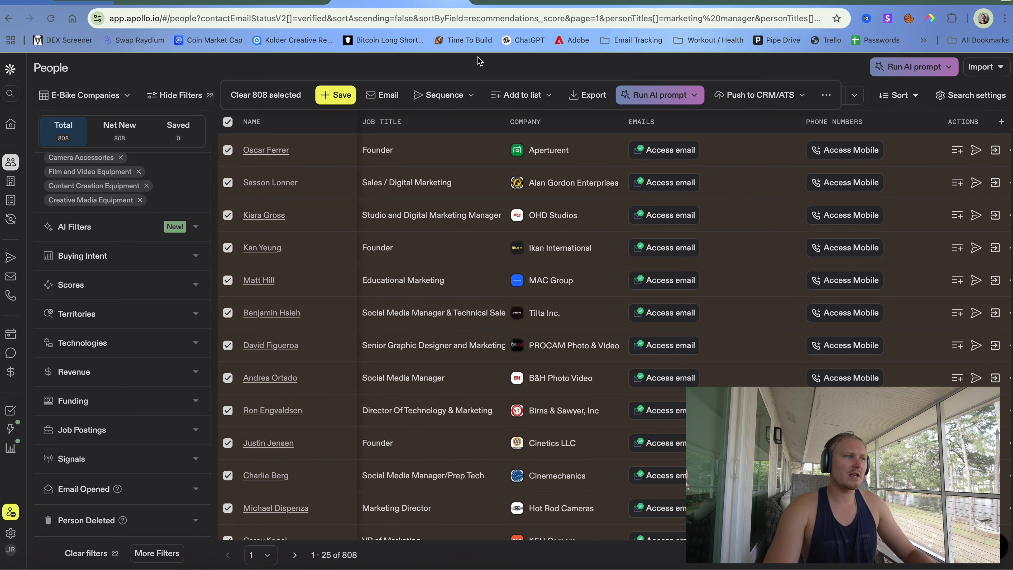
- Search for gmail in a new browser tab
{"action": "key", "text": "super+t"}
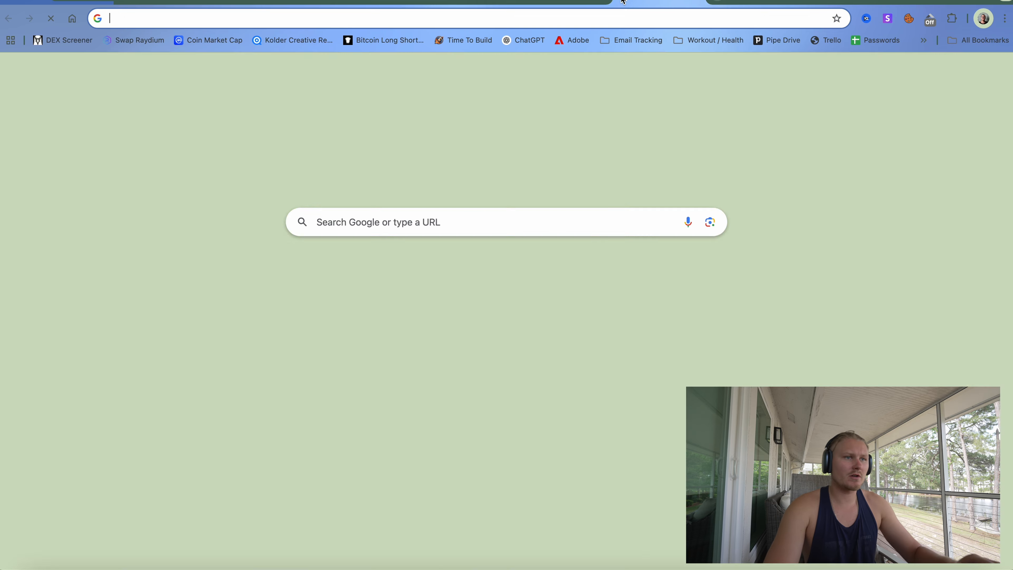
{"action": "type", "text": "gmail"}
{"action": "key", "text": "Return"}
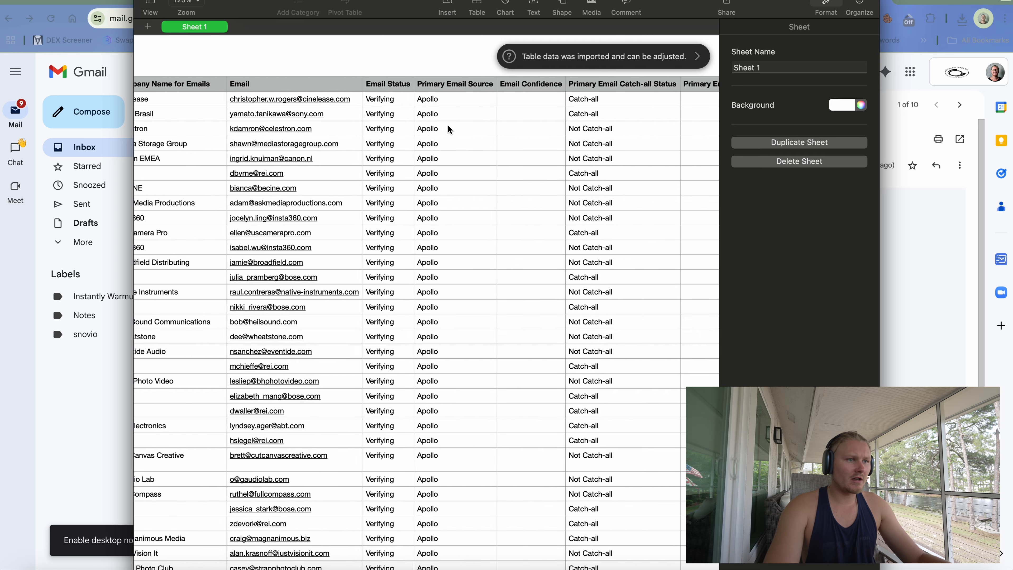
- Scroll through the Apollo export's columns and rows in Numbers and reposition its window
{"action": "scroll", "coordinate": [448, 127], "scroll_direction": "right", "scroll_amount": 6}
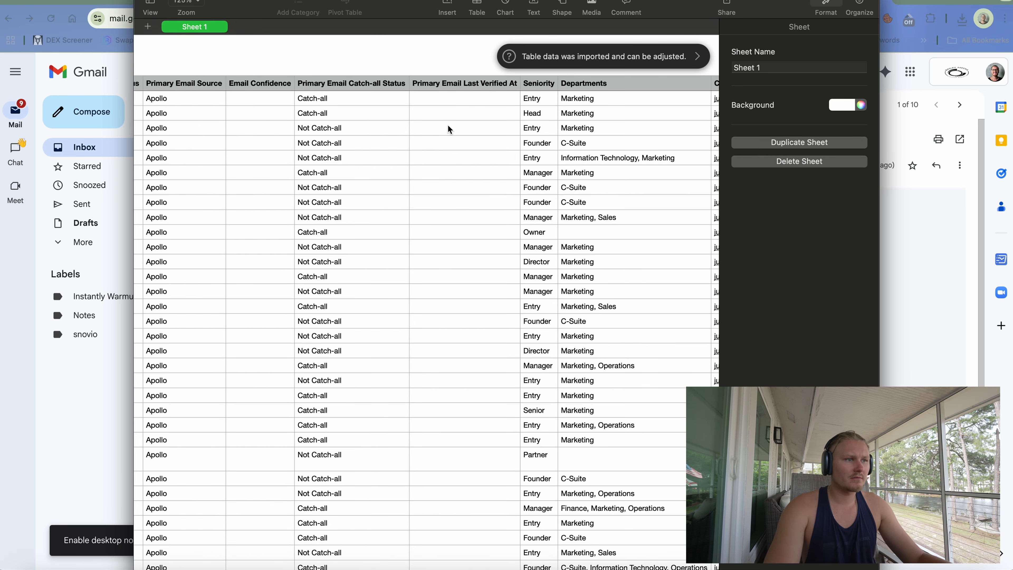
{"action": "scroll", "coordinate": [448, 126], "scroll_direction": "left", "scroll_amount": 8}
{"action": "scroll", "coordinate": [449, 126], "scroll_direction": "down", "scroll_amount": 15}
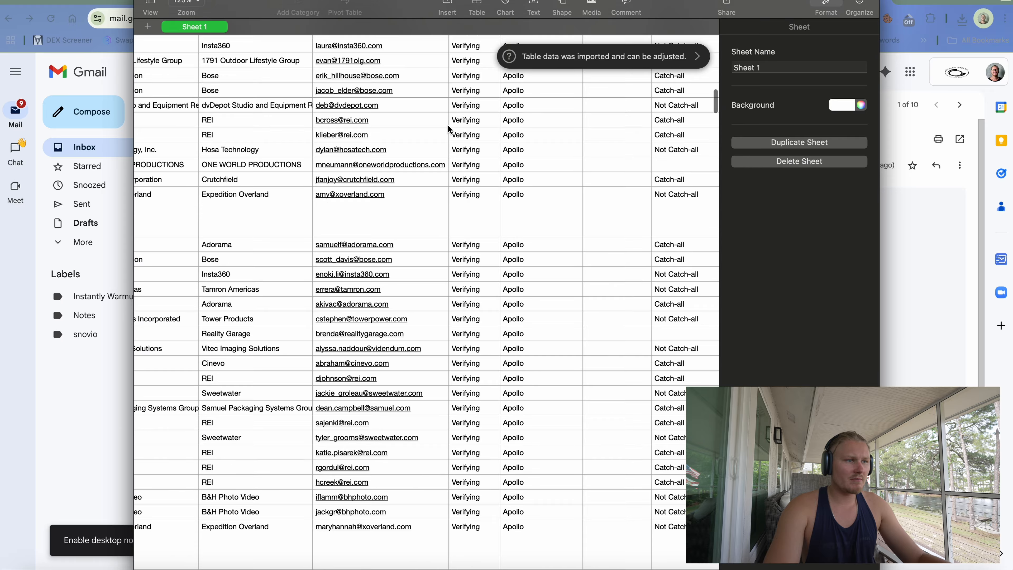
{"action": "scroll", "coordinate": [448, 128], "scroll_direction": "down", "scroll_amount": 15}
{"action": "scroll", "coordinate": [449, 128], "scroll_direction": "left", "scroll_amount": 8}
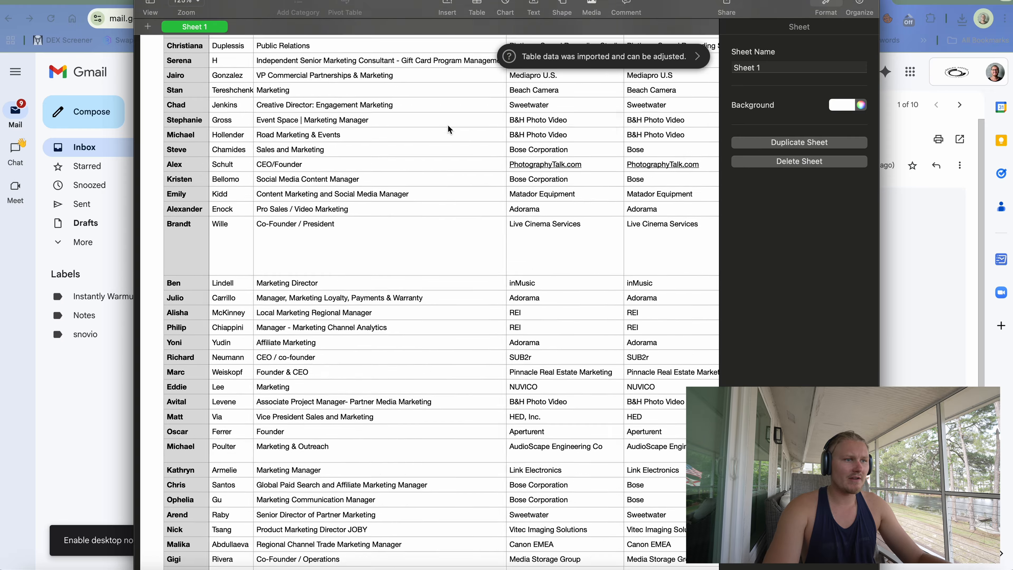
{"action": "scroll", "coordinate": [448, 127], "scroll_direction": "up", "scroll_amount": 15}
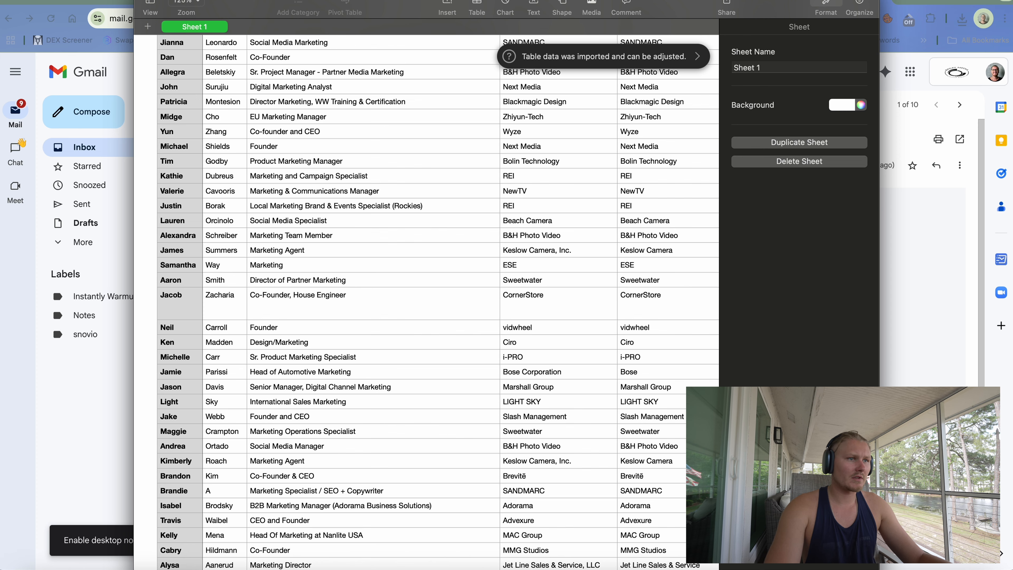
{"action": "left_click_drag", "start_coordinate": [238, 0], "coordinate": [374, 5]}
{"action": "left_click_drag", "start_coordinate": [615, 1], "coordinate": [414, 50]}
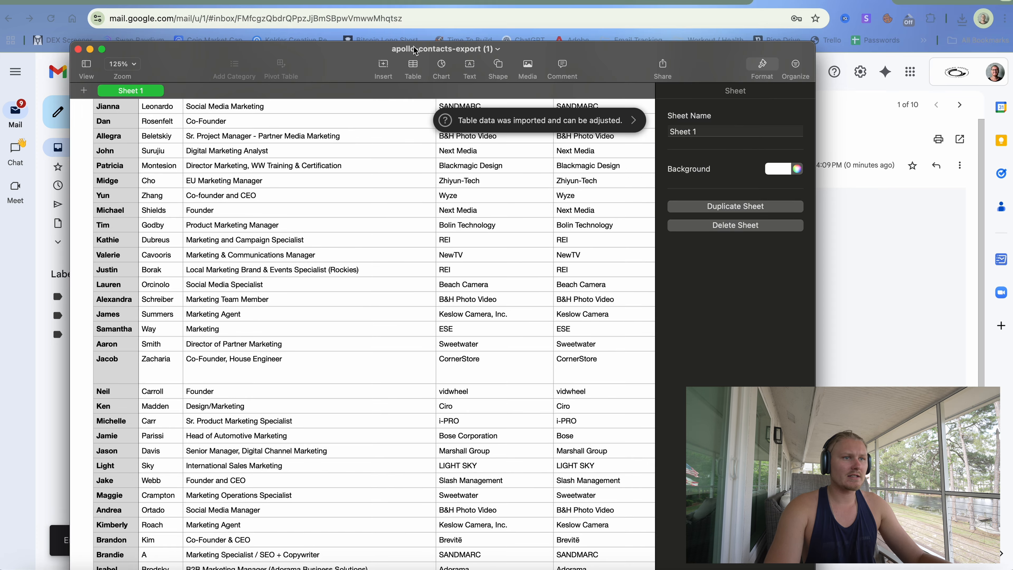
- Close the Numbers spreadsheet and save the downloaded contacts CSV to the desktop
{"action": "left_click", "coordinate": [78, 49]}
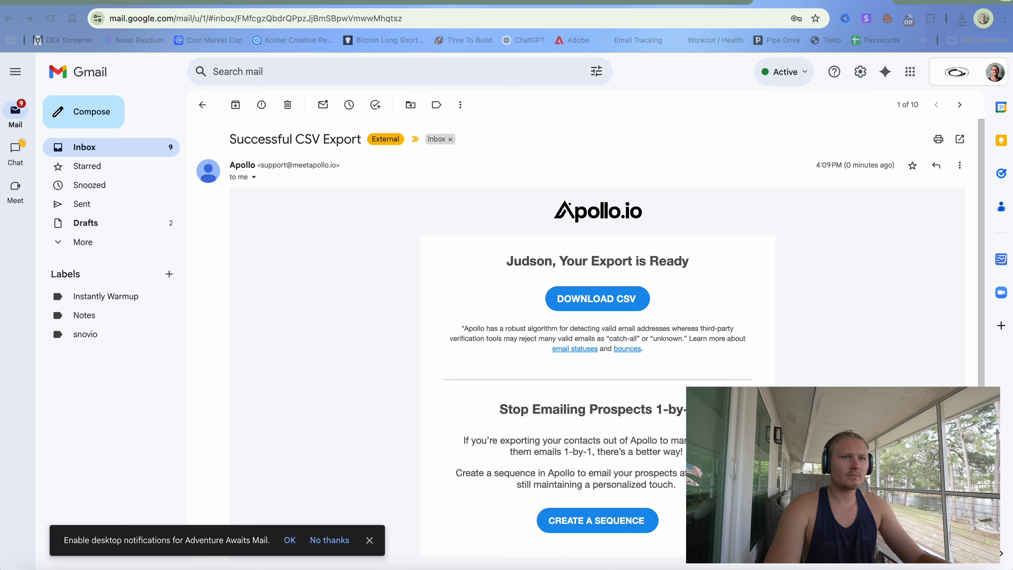
{"action": "double_click", "coordinate": [500, 1]}
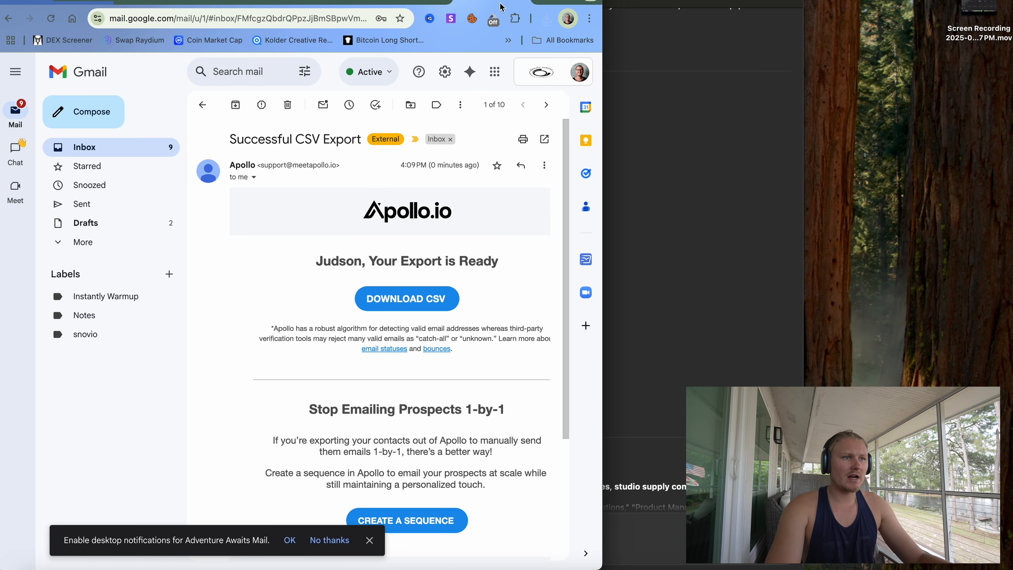
{"action": "left_click", "coordinate": [510, 41]}
{"action": "left_click", "coordinate": [512, 42]}
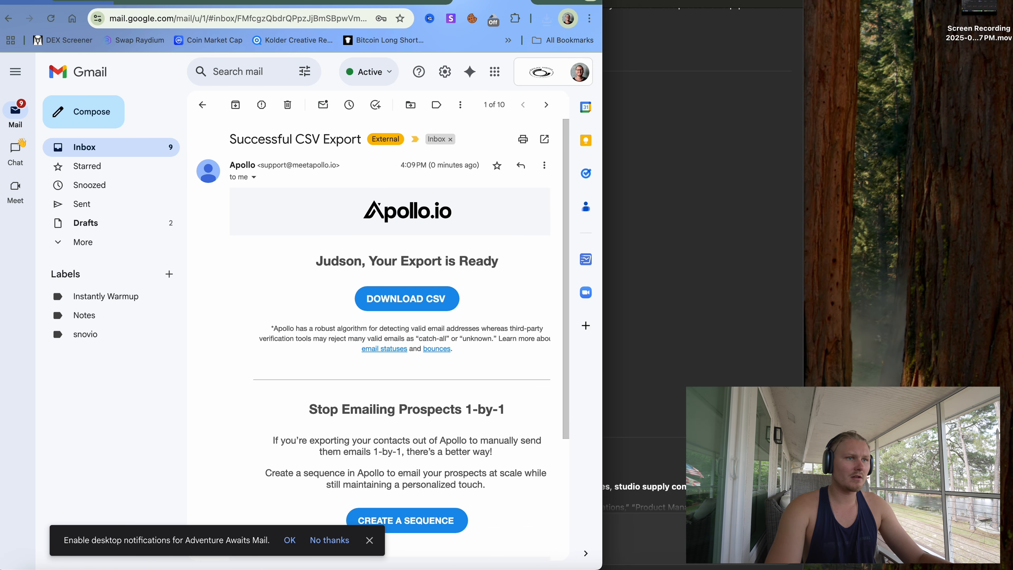
{"action": "double_click", "coordinate": [501, 2]}
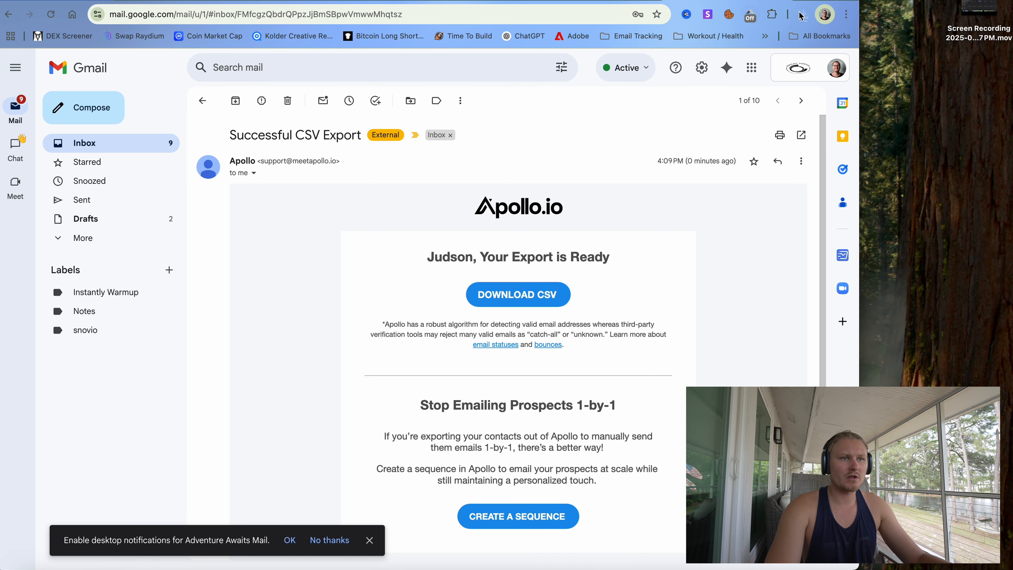
{"action": "left_click", "coordinate": [803, 15]}
{"action": "left_click_drag", "start_coordinate": [917, 91], "coordinate": [983, 111]}
{"action": "left_click", "coordinate": [919, 106]}
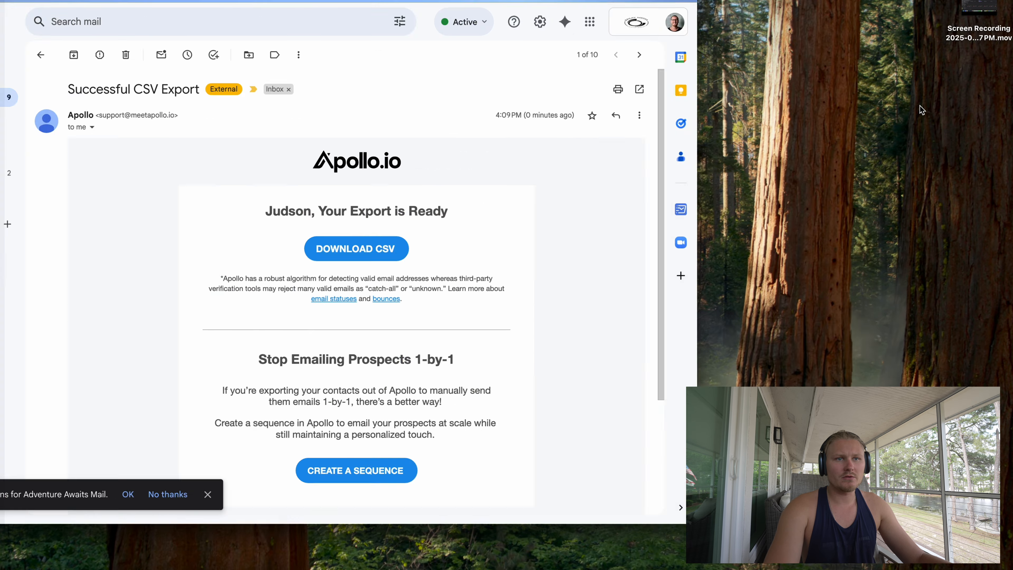
{"action": "left_click", "coordinate": [111, 208]}
- Search the web for 'google sheets' from the Instantly campaign tab
{"action": "left_click", "coordinate": [240, 1]}
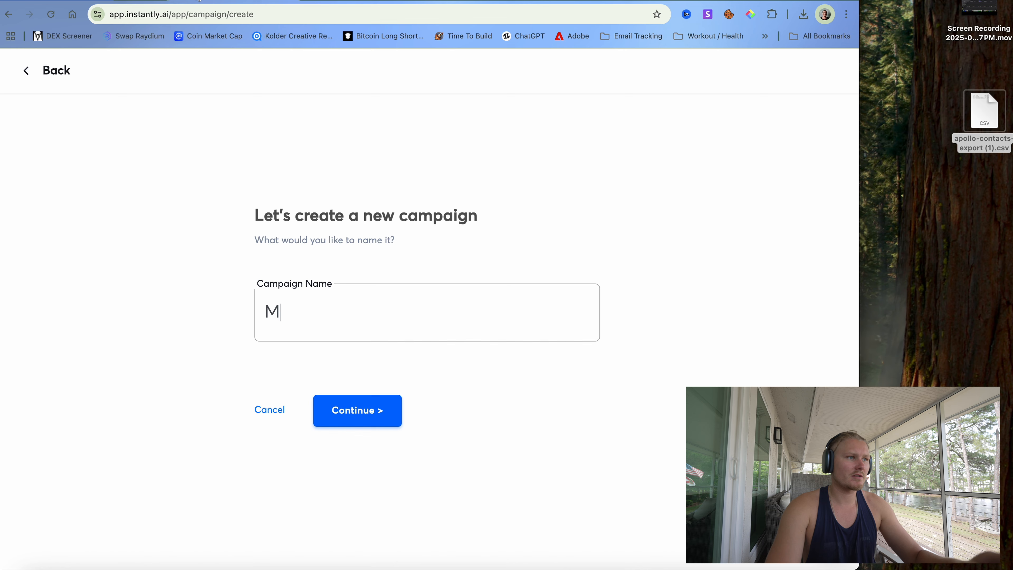
{"action": "left_click", "coordinate": [201, 8]}
{"action": "type", "text": "google sheets"}
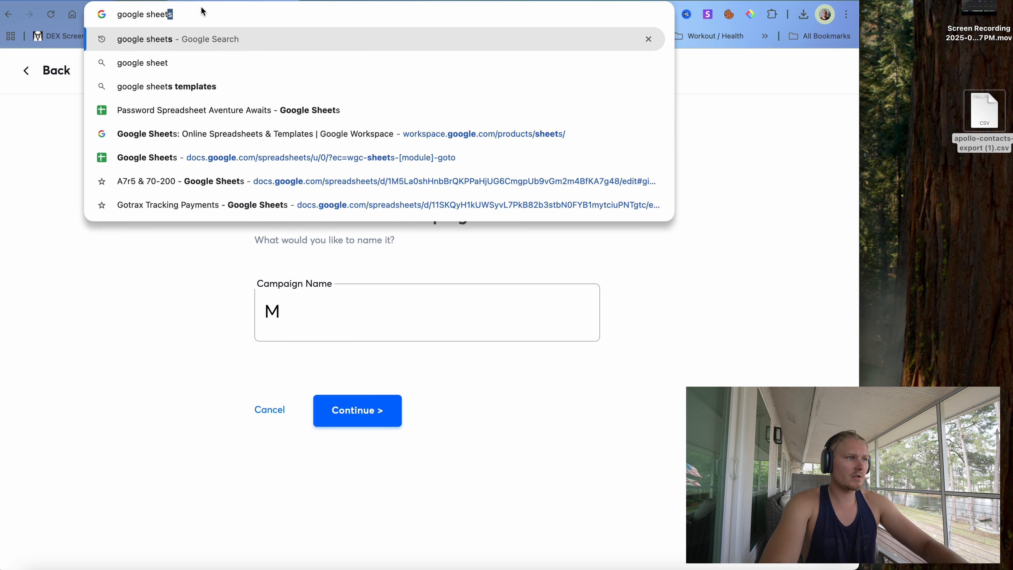
{"action": "key", "text": "Return"}
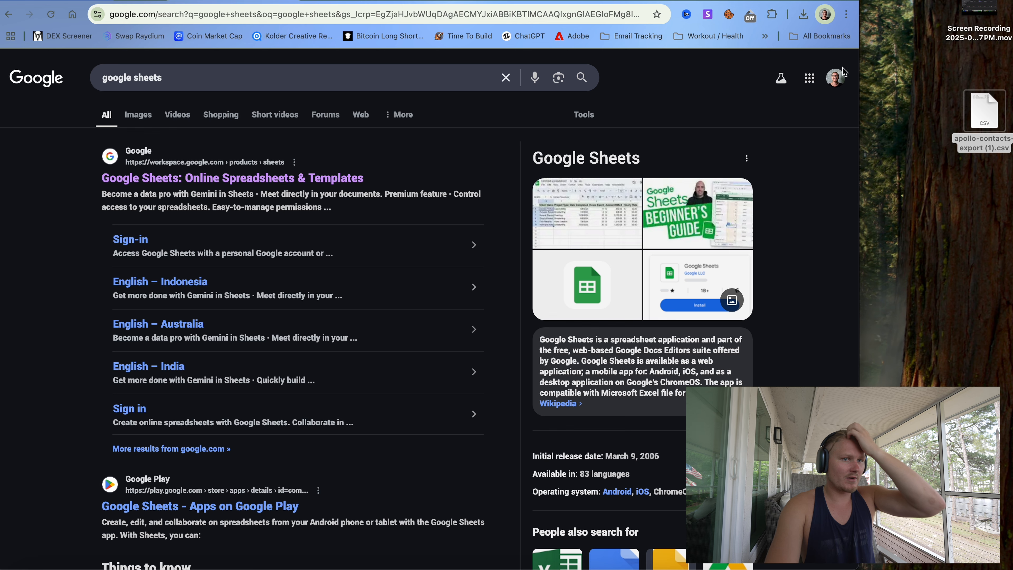
- Switch to the other signed-in Google account and open its Gmail inbox
{"action": "left_click", "coordinate": [835, 78]}
{"action": "left_click", "coordinate": [706, 255]}
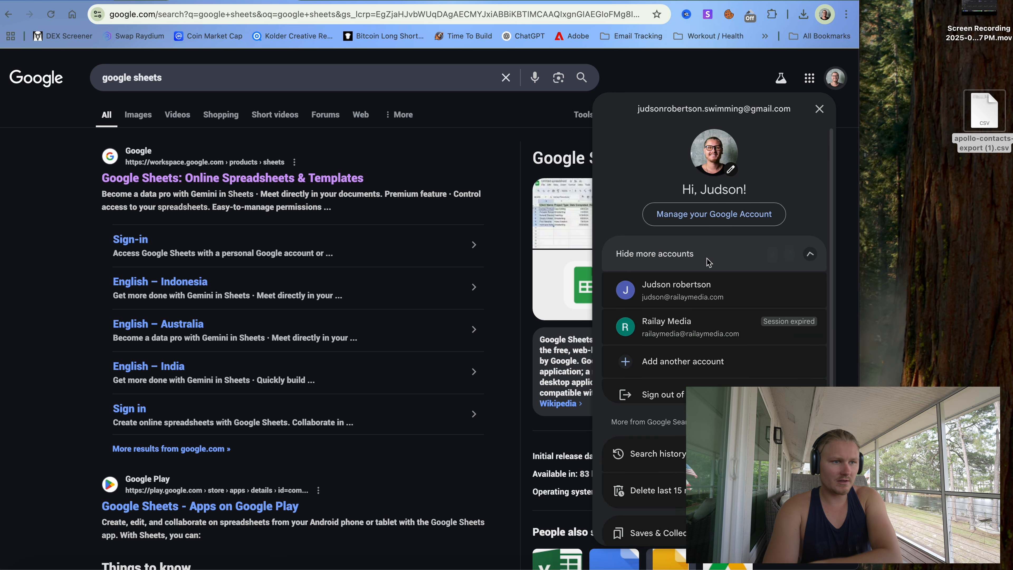
{"action": "left_click", "coordinate": [696, 302]}
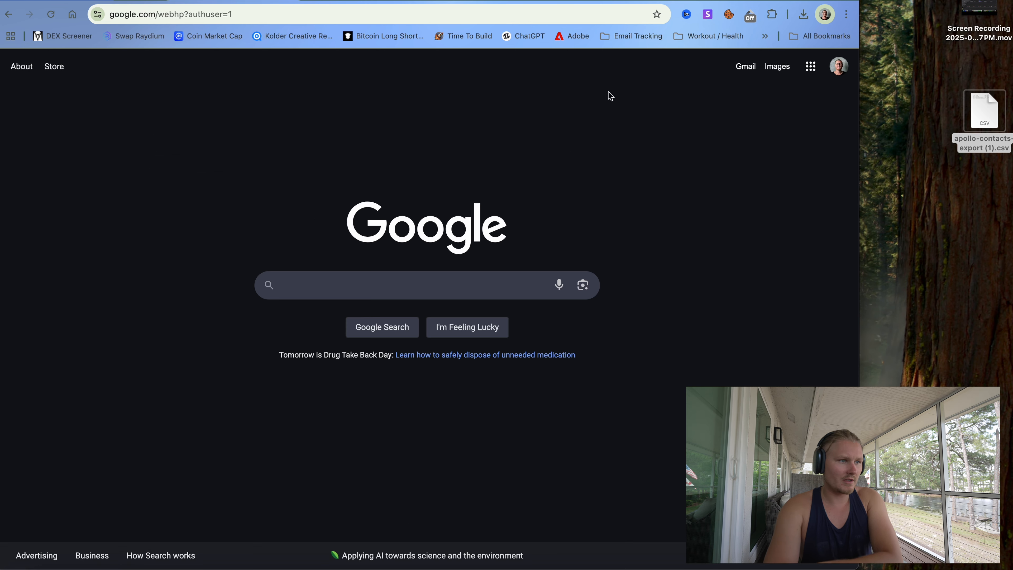
{"action": "left_click", "coordinate": [745, 68]}
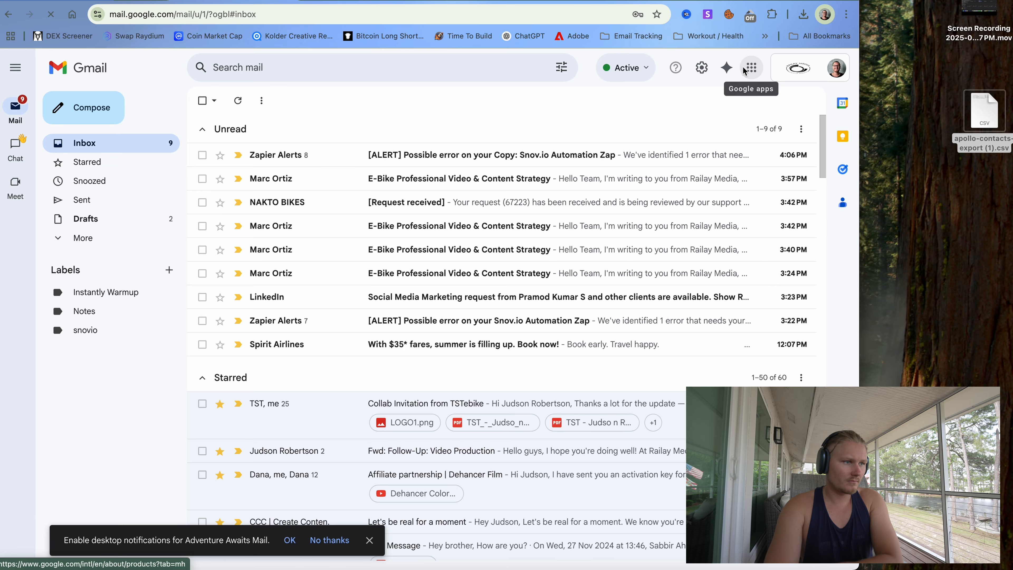
- Move from Google Sheets to Google Drive, bringing the contacts CSV over from the desktop
{"action": "left_click", "coordinate": [751, 67]}
{"action": "left_click", "coordinate": [748, 233]}
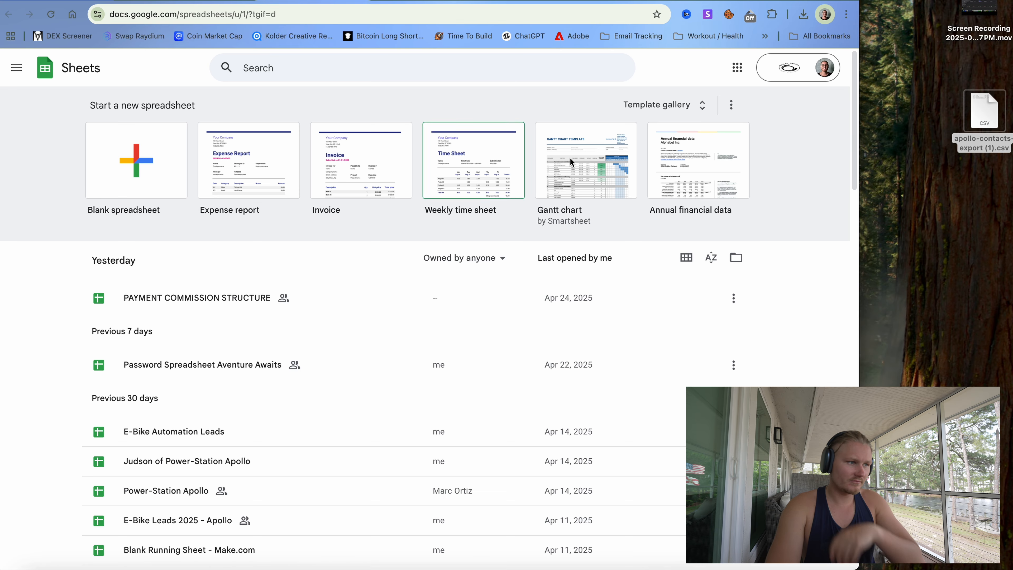
{"action": "left_click_drag", "start_coordinate": [996, 152], "coordinate": [384, 330]}
{"action": "mouse_move", "coordinate": [776, 30]}
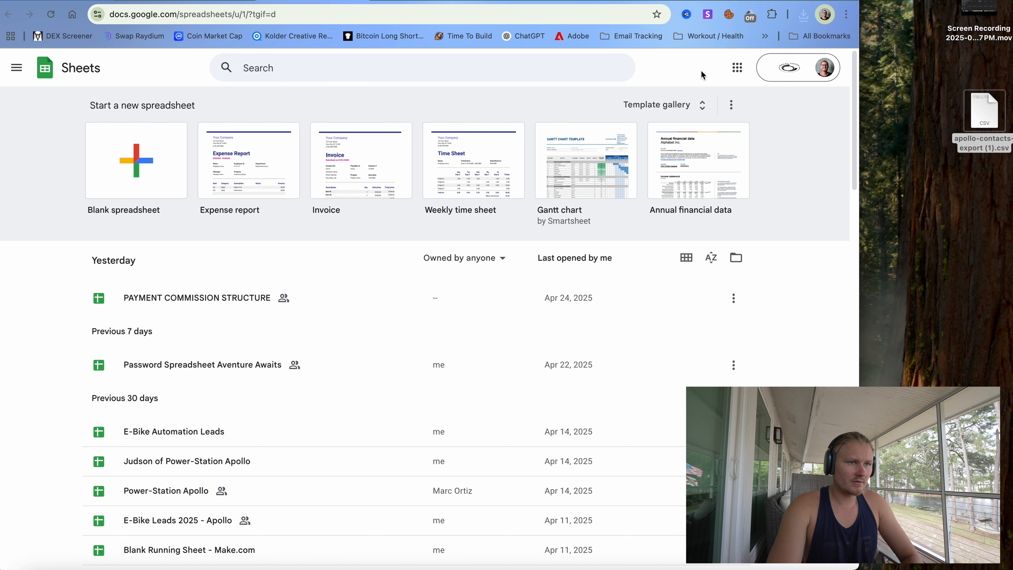
{"action": "left_click", "coordinate": [737, 69]}
{"action": "left_click", "coordinate": [782, 185]}
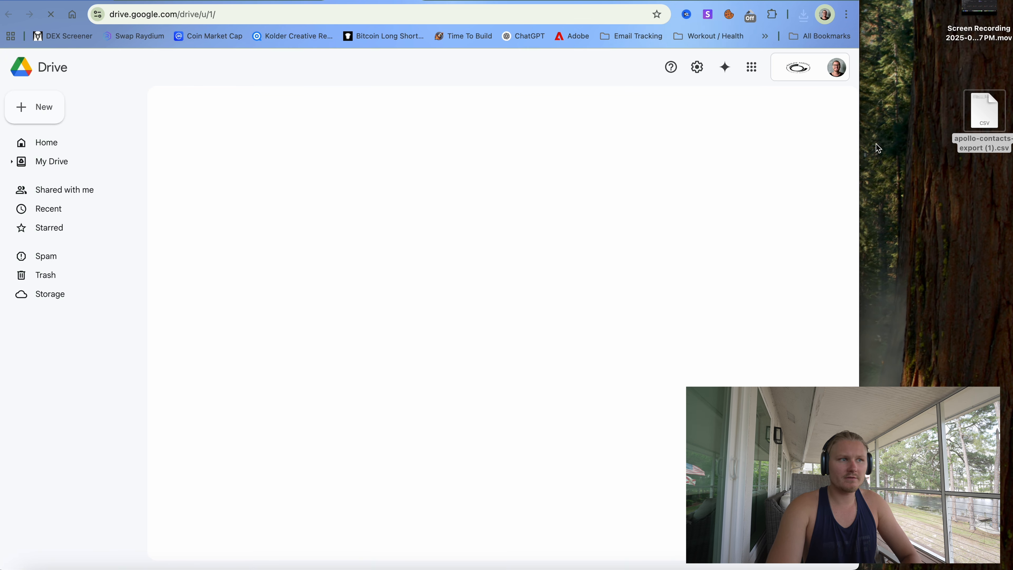
{"action": "left_click_drag", "start_coordinate": [982, 120], "coordinate": [931, 128]}
{"action": "scroll", "coordinate": [194, 262], "scroll_direction": "down", "scroll_amount": 3}
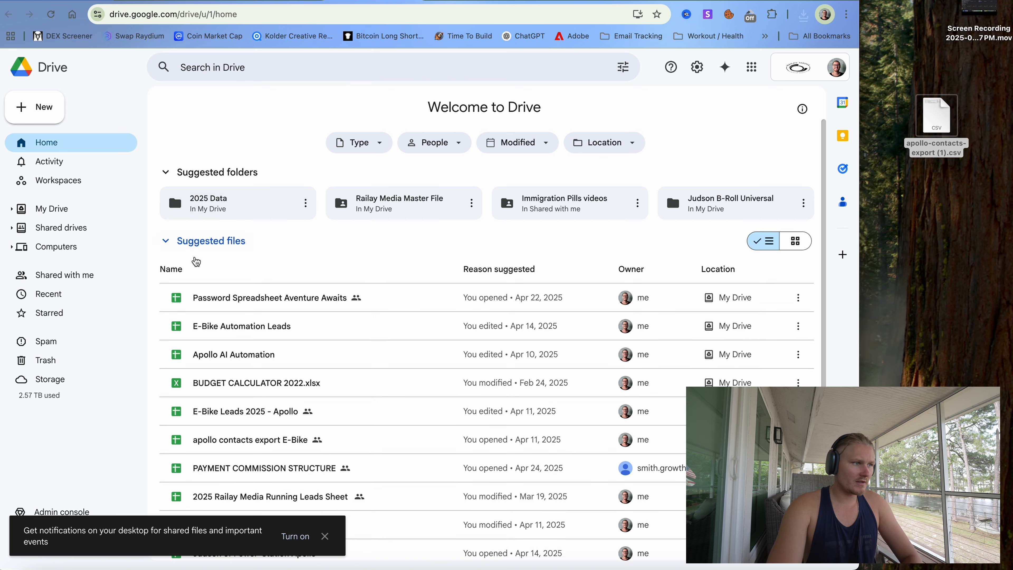
- Create a new Drive folder named Apollo and upload the contacts CSV into it
{"action": "left_click", "coordinate": [36, 106]}
{"action": "left_click", "coordinate": [98, 107]}
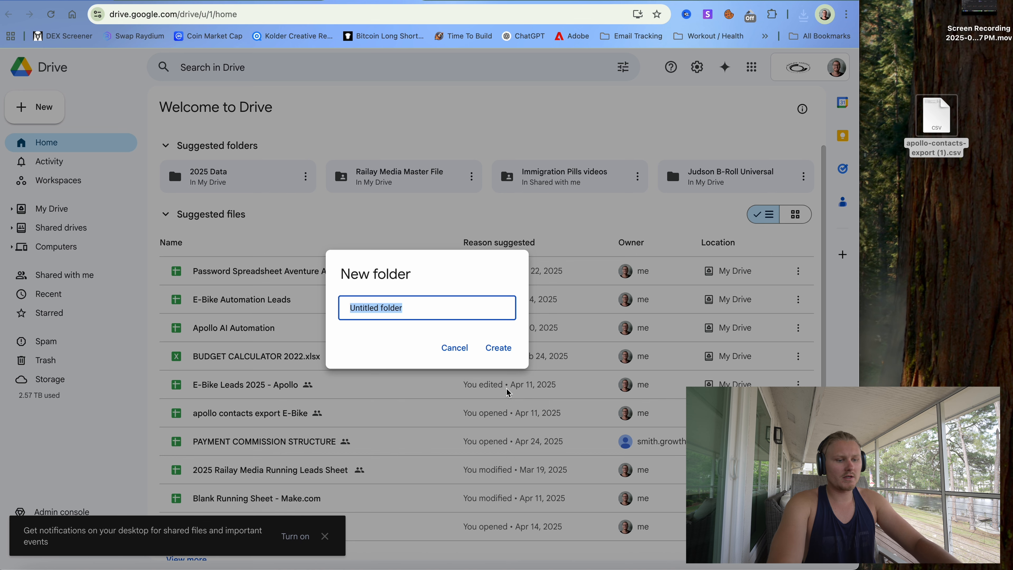
{"action": "type", "text": "Apollo"}
{"action": "key", "text": "Return"}
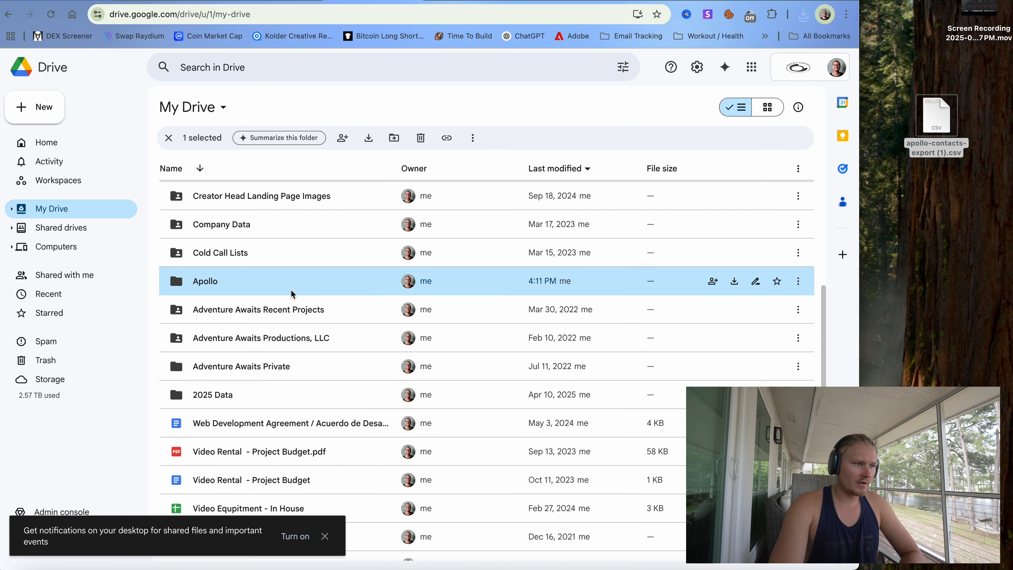
{"action": "double_click", "coordinate": [292, 294]}
{"action": "left_click_drag", "start_coordinate": [936, 118], "coordinate": [496, 217]}
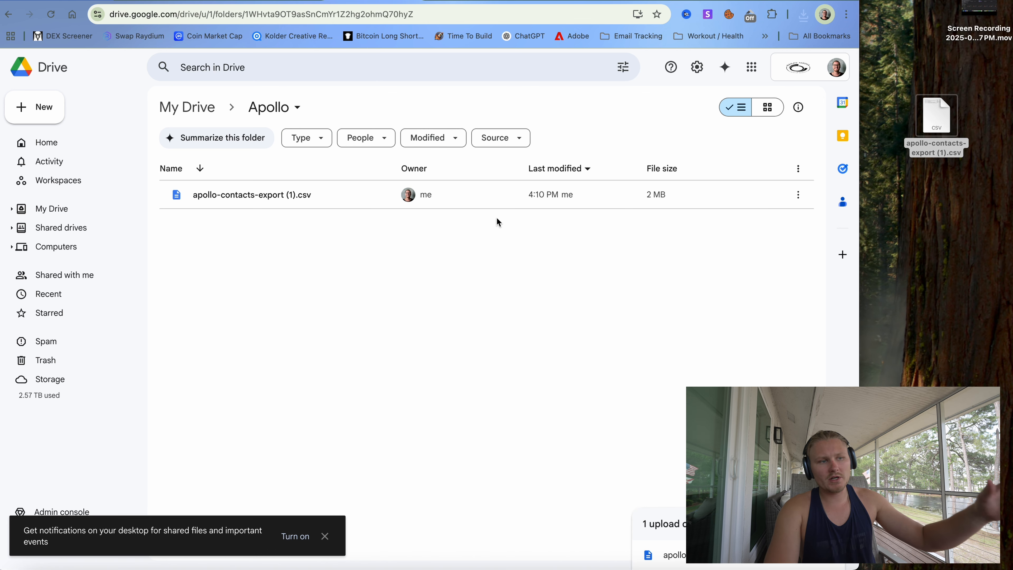
- Preview the uploaded CSV and open it with Google Sheets
{"action": "left_click", "coordinate": [797, 194]}
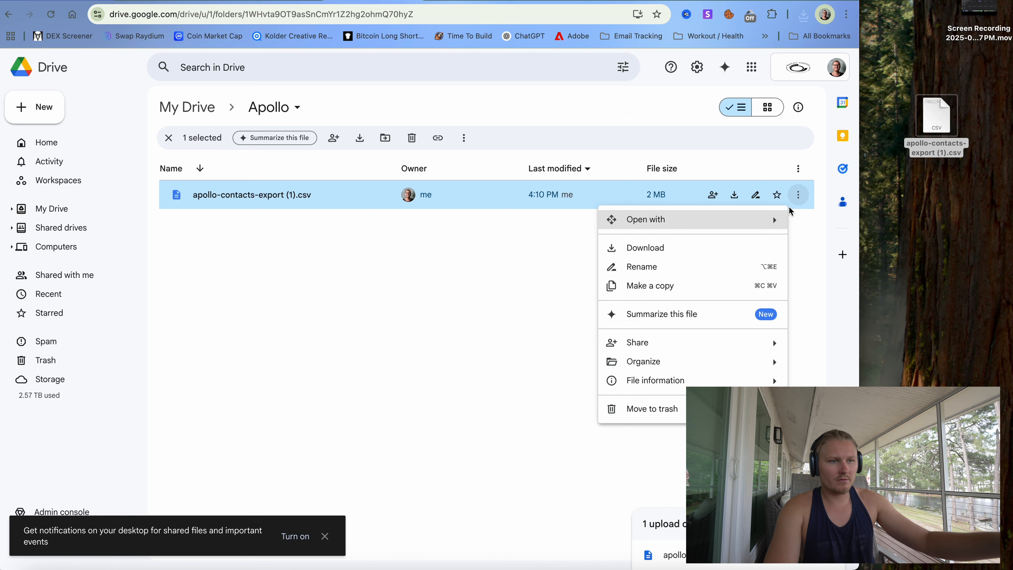
{"action": "left_click", "coordinate": [499, 244]}
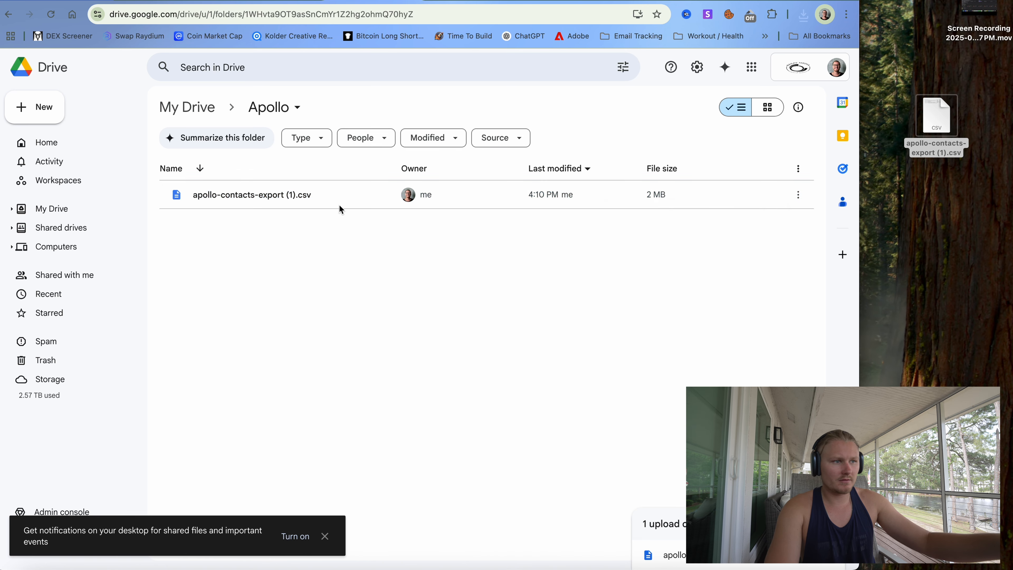
{"action": "double_click", "coordinate": [295, 196]}
{"action": "left_click", "coordinate": [445, 68]}
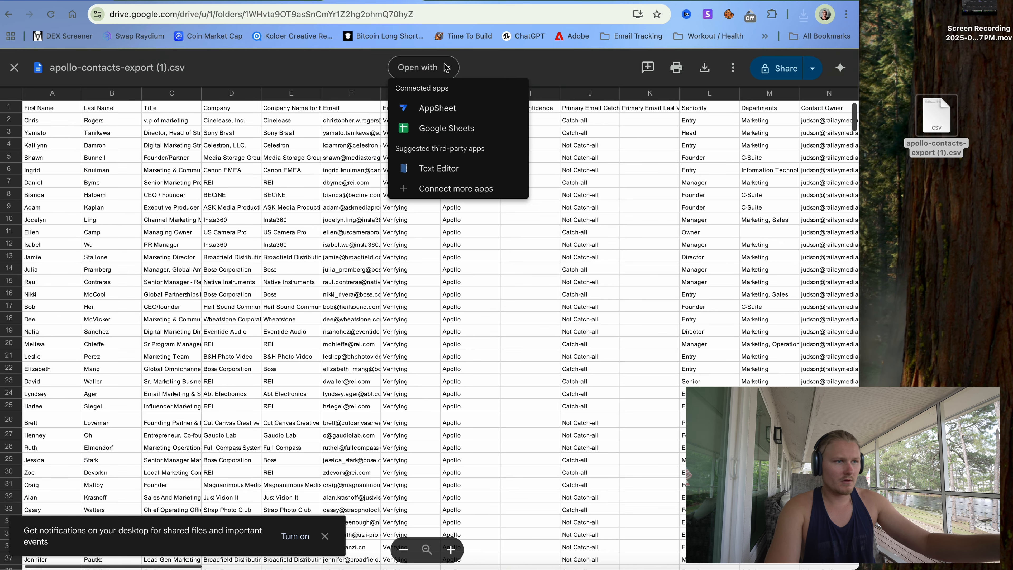
{"action": "left_click", "coordinate": [440, 131]}
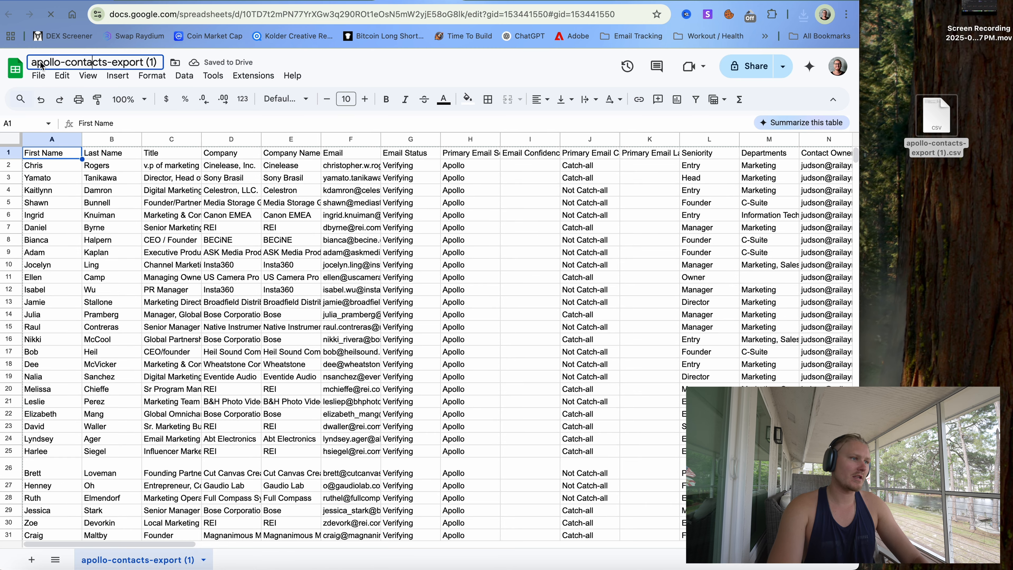
- Rename the spreadsheet to 'Apollo Camera Gear 2025'
{"action": "left_click", "coordinate": [145, 64]}
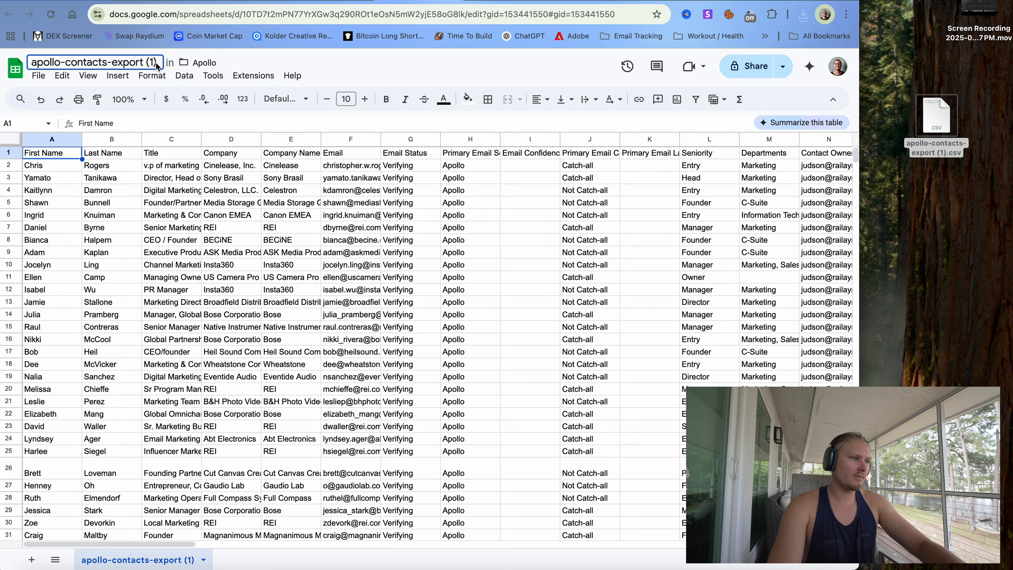
{"action": "key", "text": "BackSpace"}
{"action": "key", "text": "BackSpace"}
{"action": "key", "text": "BackSpace"}
{"action": "key", "text": "BackSpace"}
{"action": "key", "text": "BackSpace"}
{"action": "key", "text": "BackSpace"}
{"action": "key", "text": "BackSpace"}
{"action": "key", "text": "BackSpace"}
{"action": "key", "text": "BackSpace"}
{"action": "key", "text": "BackSpace"}
{"action": "key", "text": "BackSpace"}
{"action": "key", "text": "BackSpace"}
{"action": "key", "text": "BackSpace"}
{"action": "key", "text": "BackSpace"}
{"action": "key", "text": "BackSpace"}
{"action": "key", "text": "BackSpace"}
{"action": "key", "text": "BackSpace"}
{"action": "key", "text": "BackSpace"}
{"action": "key", "text": "BackSpace"}
{"action": "key", "text": "BackSpace"}
{"action": "key", "text": "BackSpace"}
{"action": "key", "text": "BackSpace"}
{"action": "key", "text": "BackSpace"}
{"action": "key", "text": "BackSpace"}
{"action": "key", "text": "BackSpace"}
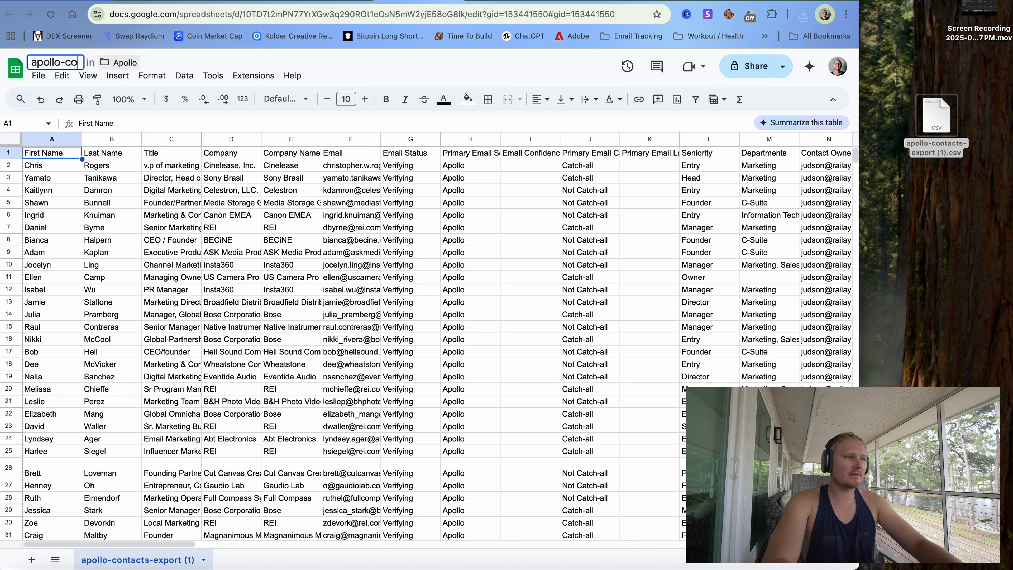
{"action": "key", "text": "BackSpace"}
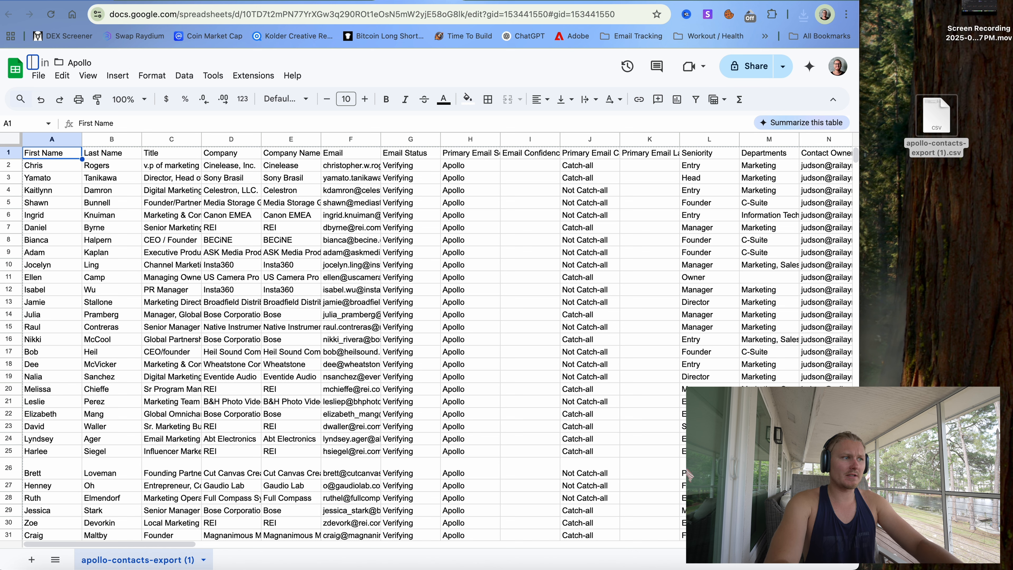
{"action": "type", "text": "Apollo C"}
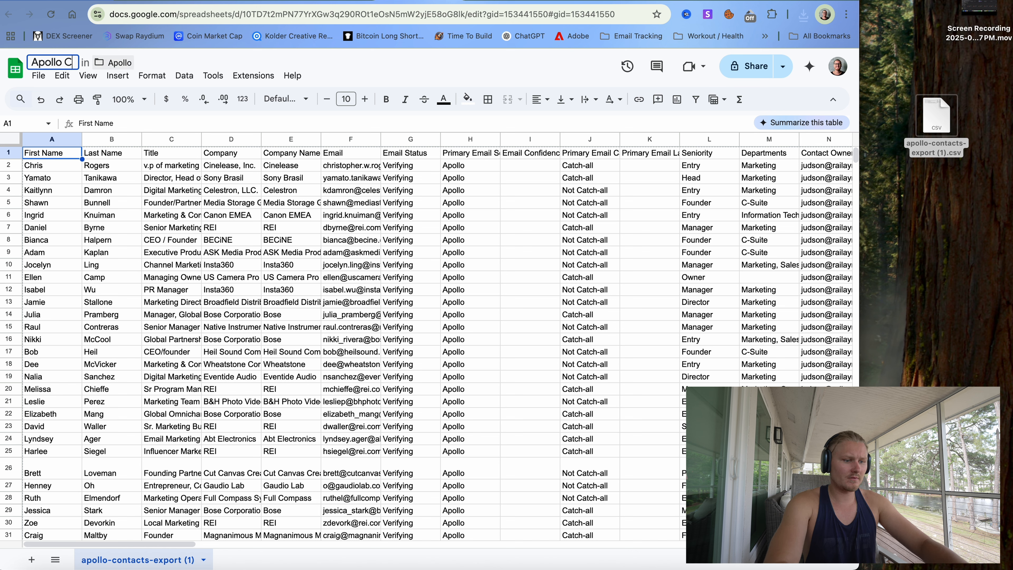
{"action": "type", "text": "amera Gear"}
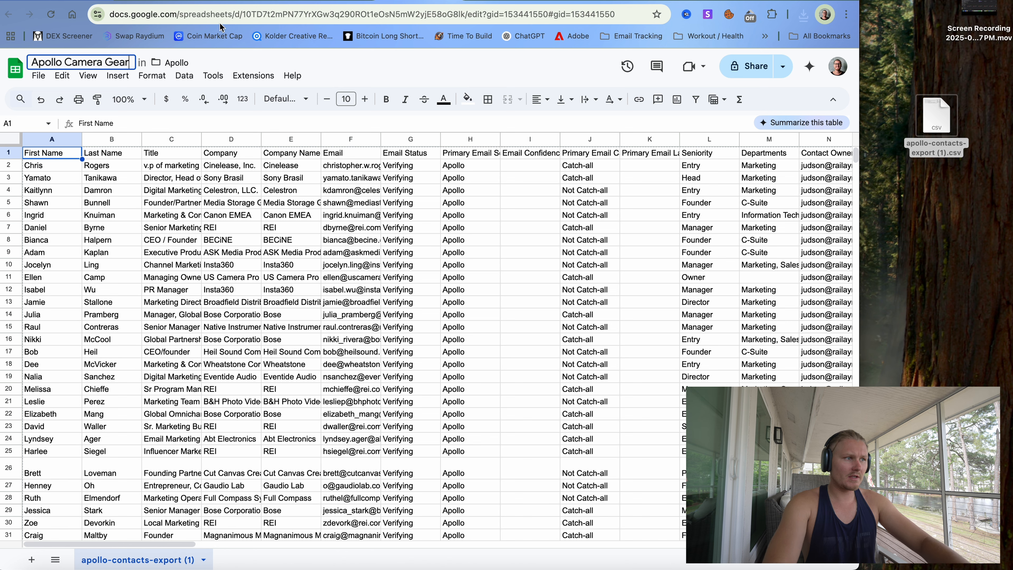
{"action": "key", "text": "Return"}
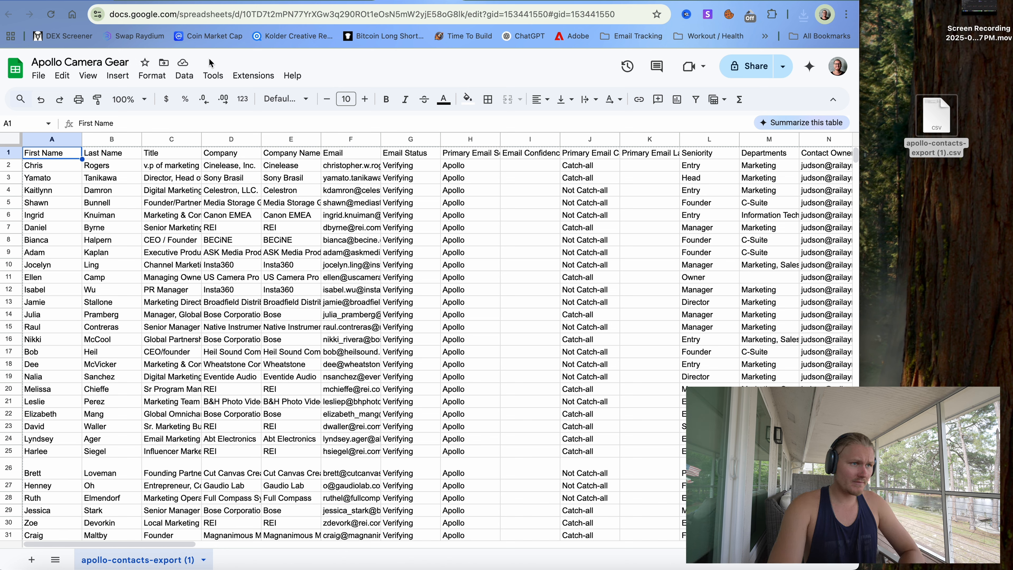
{"action": "left_click", "coordinate": [120, 65]}
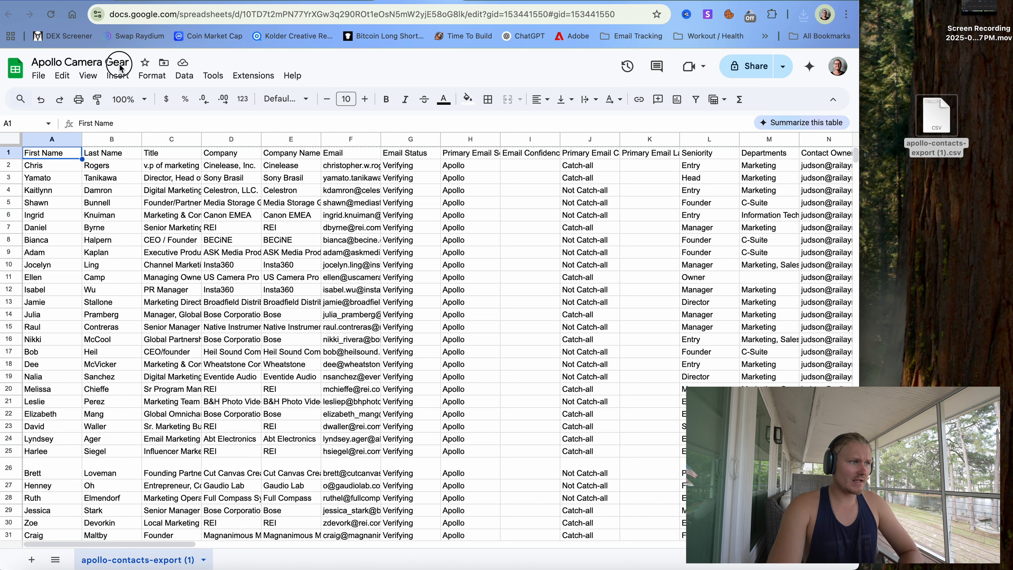
{"action": "left_click", "coordinate": [130, 64]}
{"action": "left_click", "coordinate": [130, 66]}
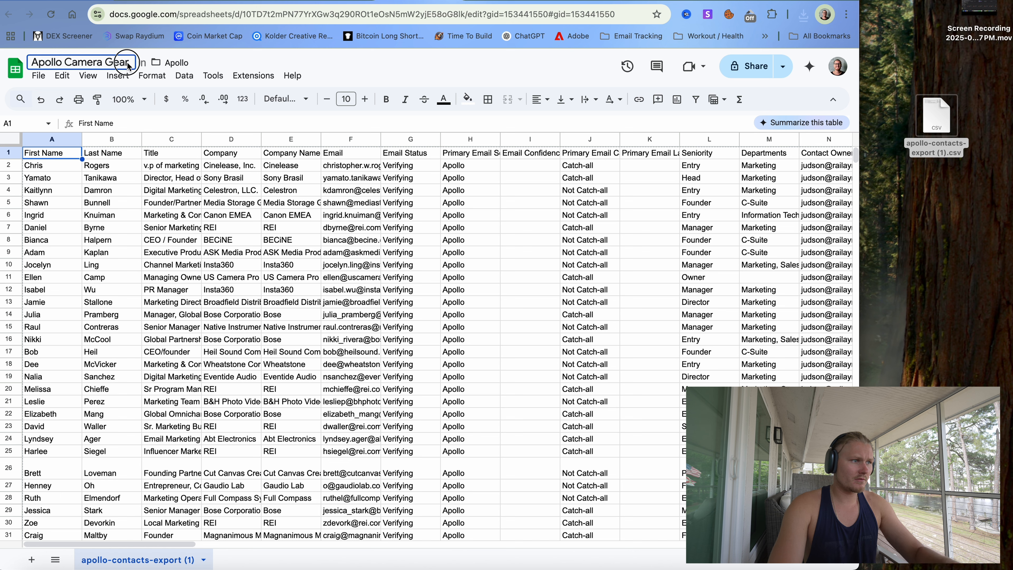
{"action": "type", "text": "2025"}
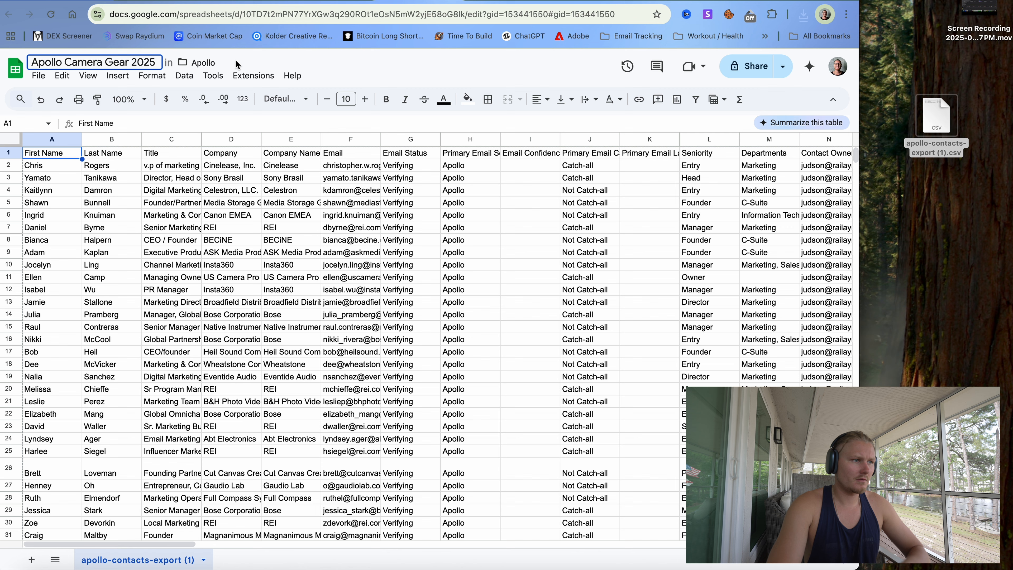
{"action": "key", "text": "Return"}
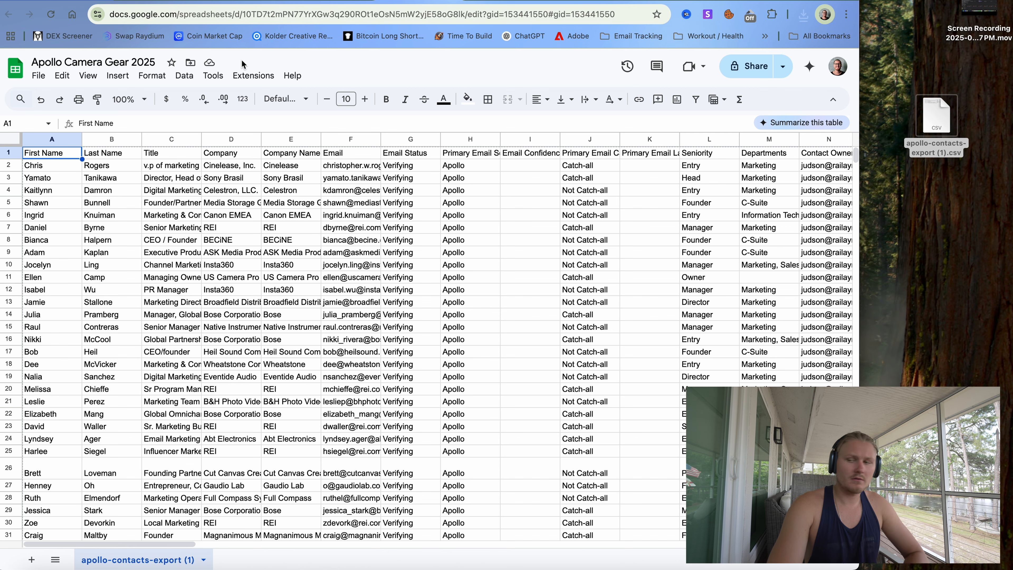
{"action": "scroll", "coordinate": [179, 190], "scroll_direction": "down", "scroll_amount": 1}
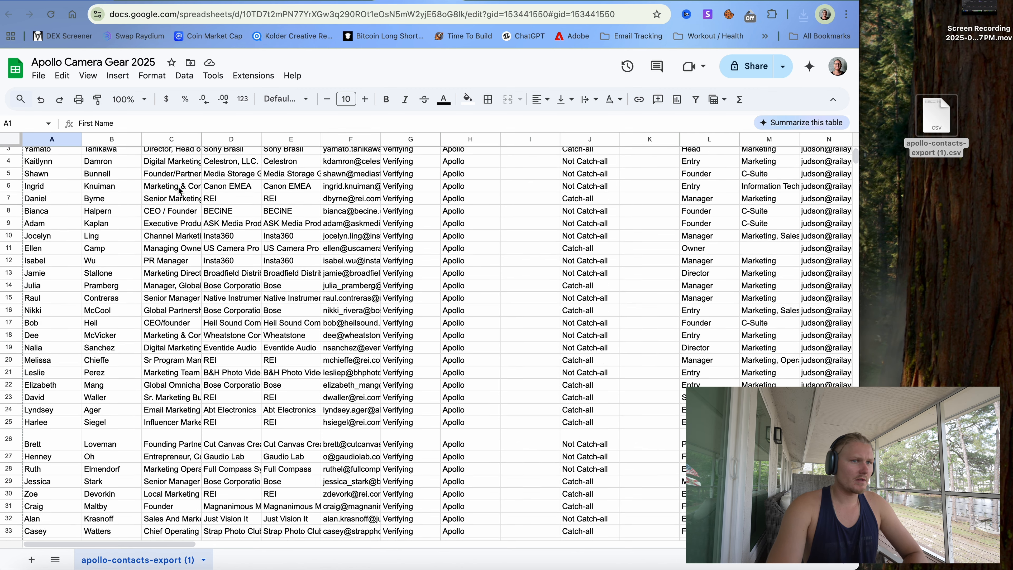
{"action": "scroll", "coordinate": [179, 191], "scroll_direction": "up", "scroll_amount": 1}
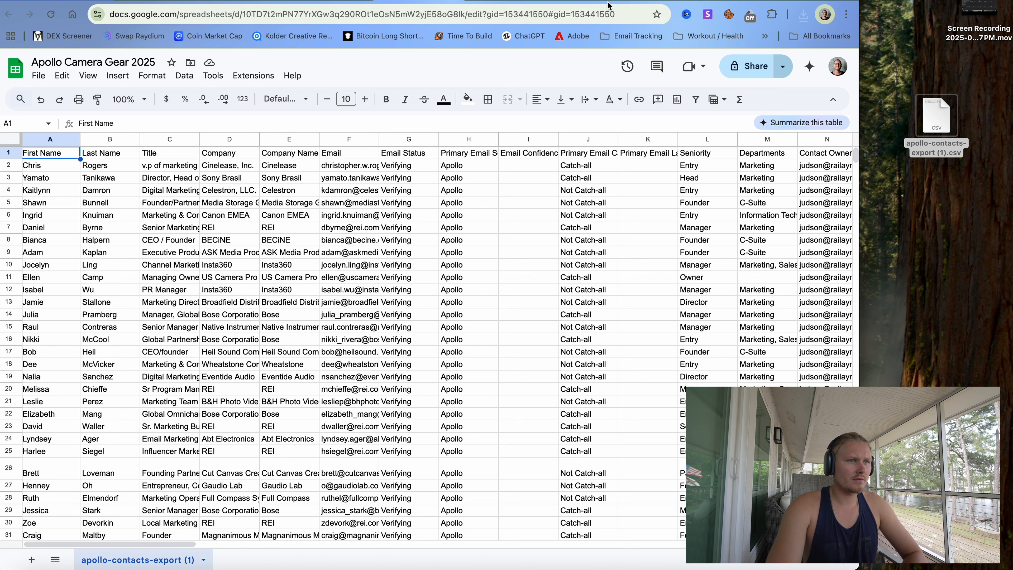
- Share the spreadsheet so anyone with the link can view it, and copy the link
{"action": "left_click", "coordinate": [750, 67]}
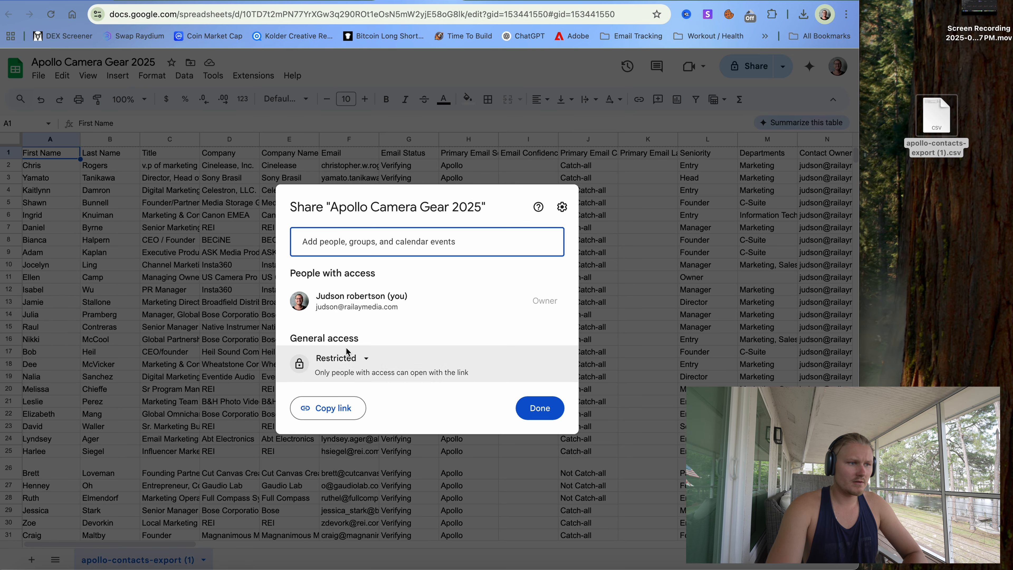
{"action": "left_click", "coordinate": [351, 358]}
{"action": "left_click", "coordinate": [351, 459]}
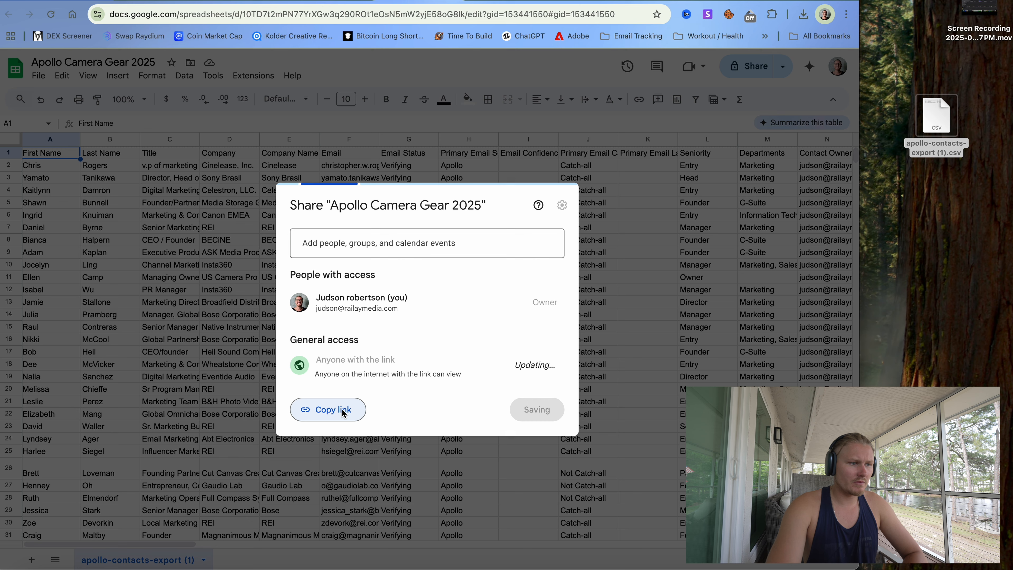
{"action": "left_click", "coordinate": [342, 411]}
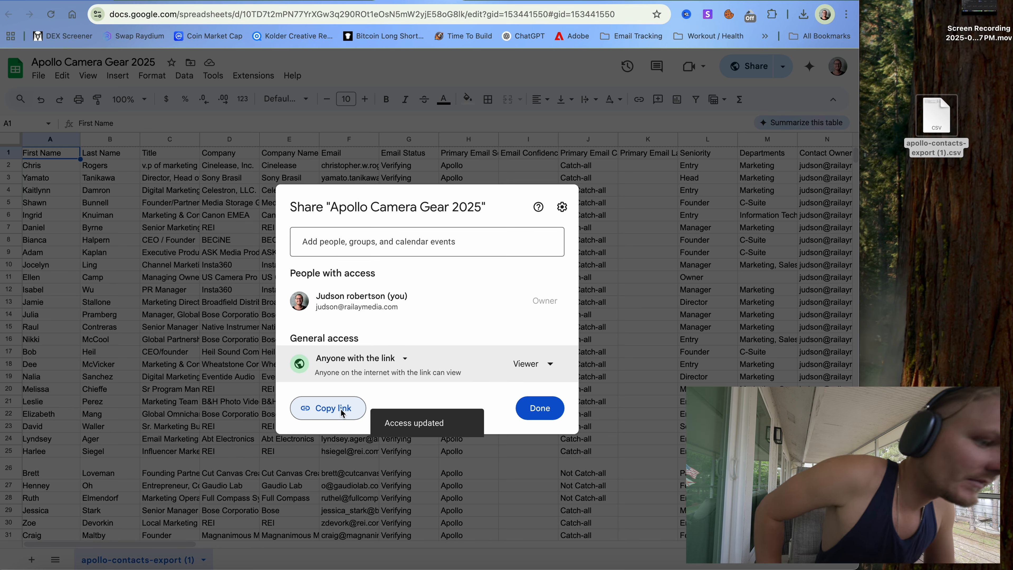
{"action": "left_click", "coordinate": [534, 407]}
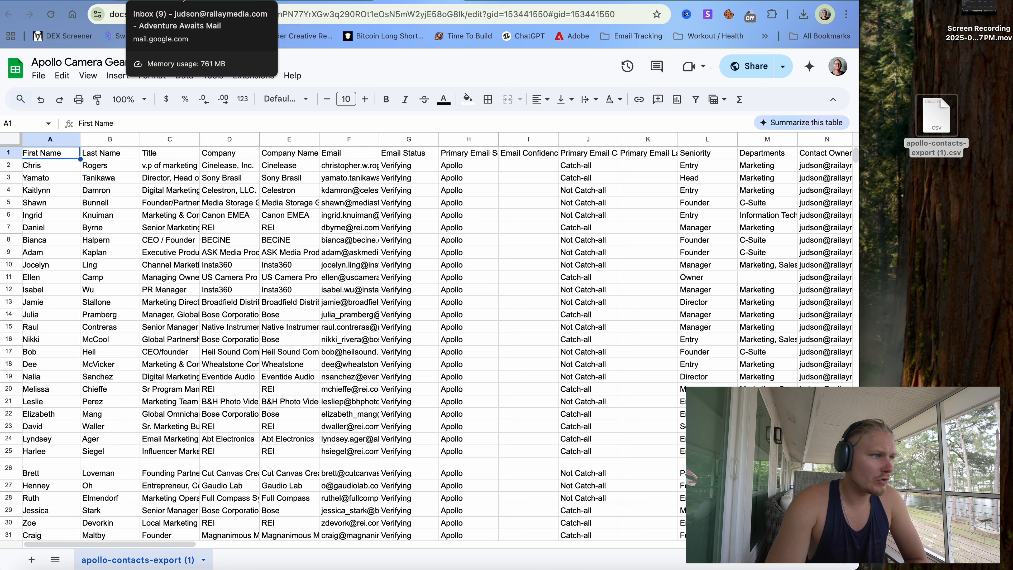
{"action": "left_click", "coordinate": [100, 2]}
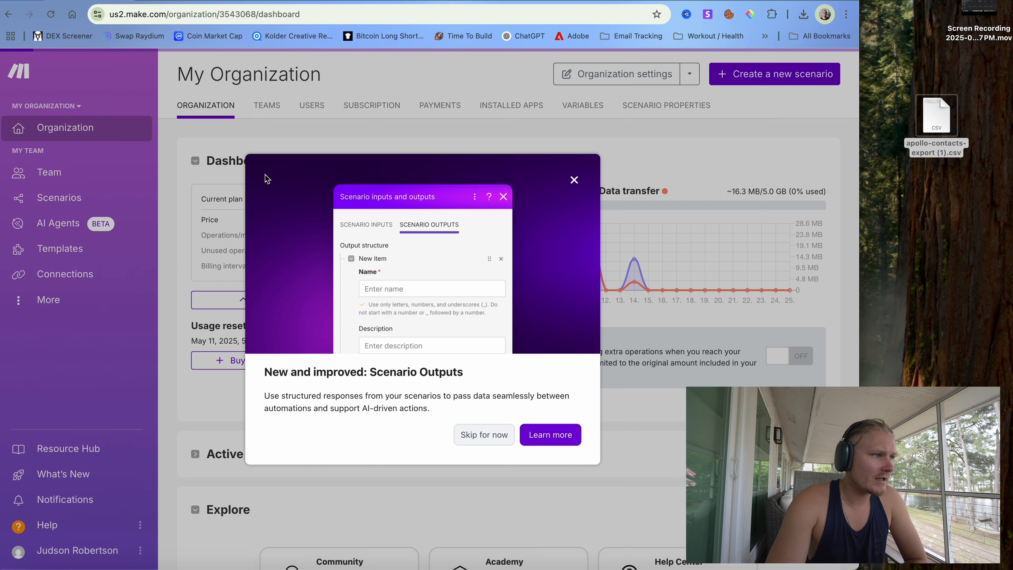
- Dismiss the Scenario Outputs popup and open the 'Generate ChatGPT Completions & Export to a Instantly Campaign' scenario
{"action": "left_click", "coordinate": [576, 181]}
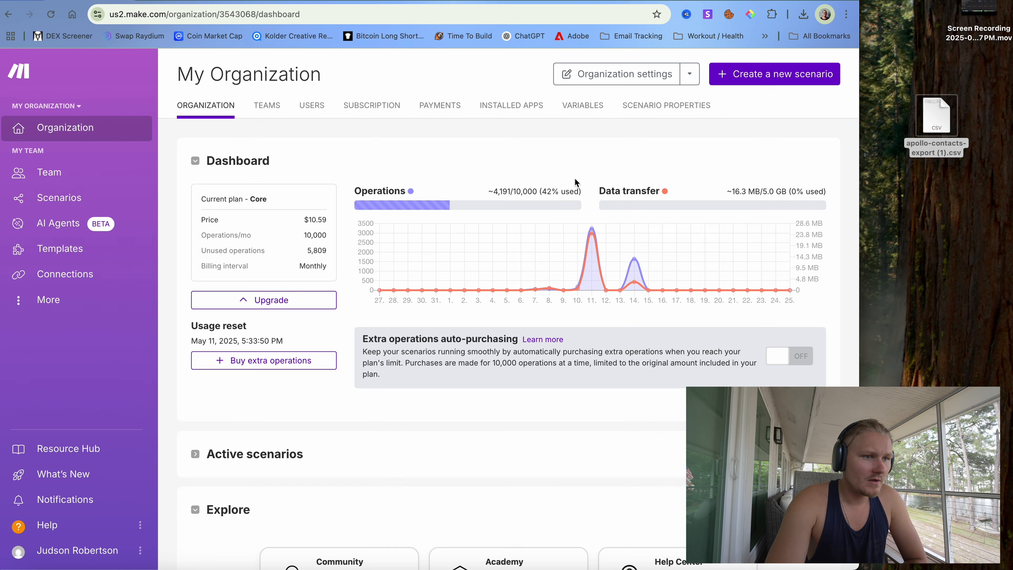
{"action": "left_click", "coordinate": [68, 204]}
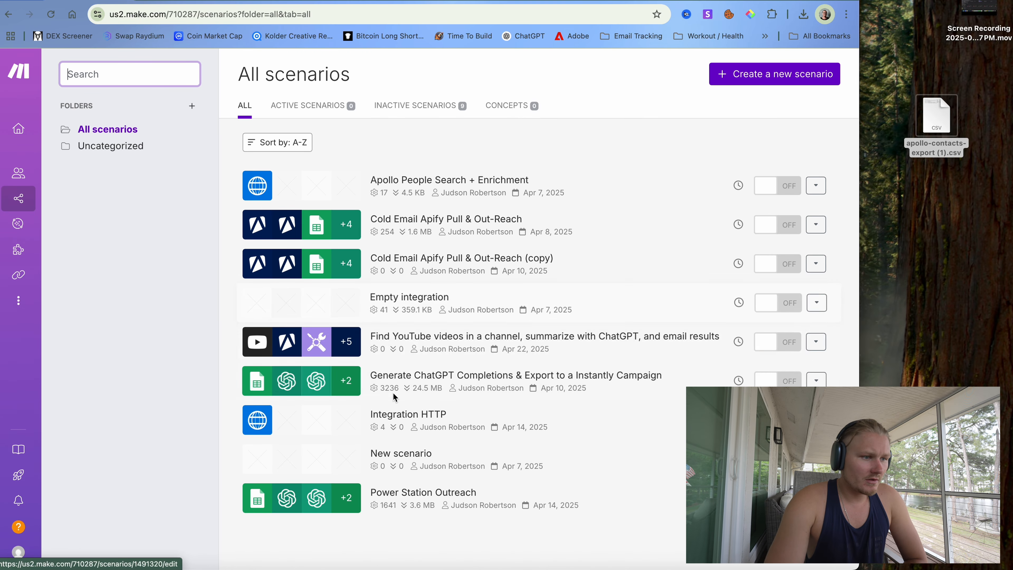
{"action": "left_click", "coordinate": [468, 376]}
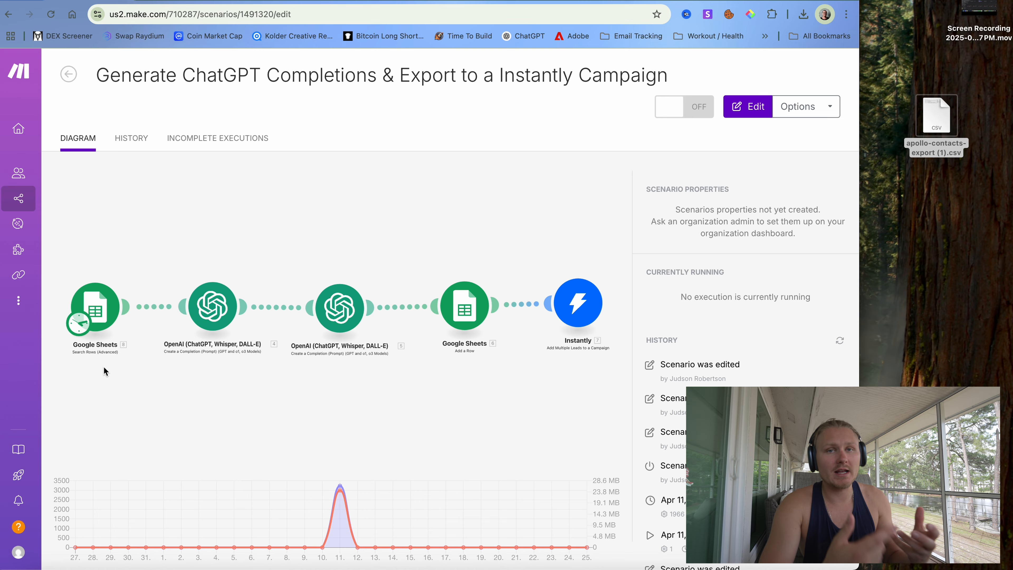
{"action": "left_click", "coordinate": [100, 305]}
- Open the Google Sheets module and clear its spreadsheet choice, keeping My Drive as the drive
{"action": "left_click", "coordinate": [118, 292]}
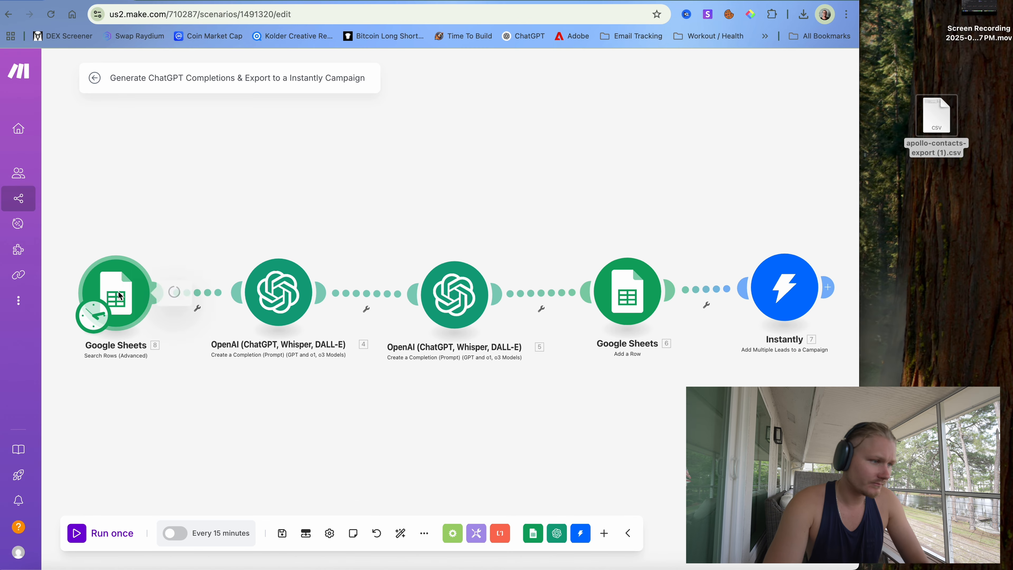
{"action": "left_click", "coordinate": [368, 124]}
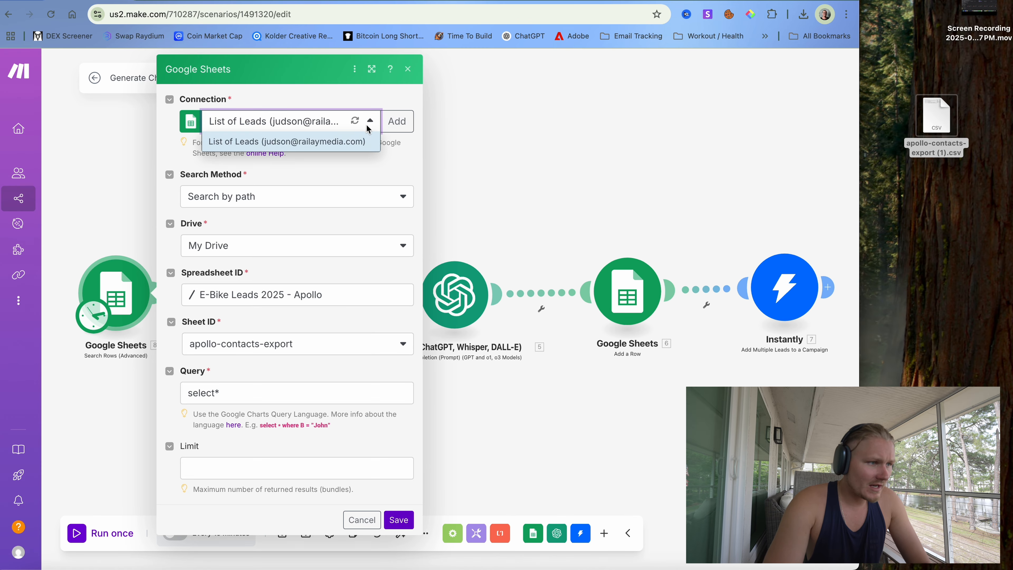
{"action": "left_click", "coordinate": [383, 174]}
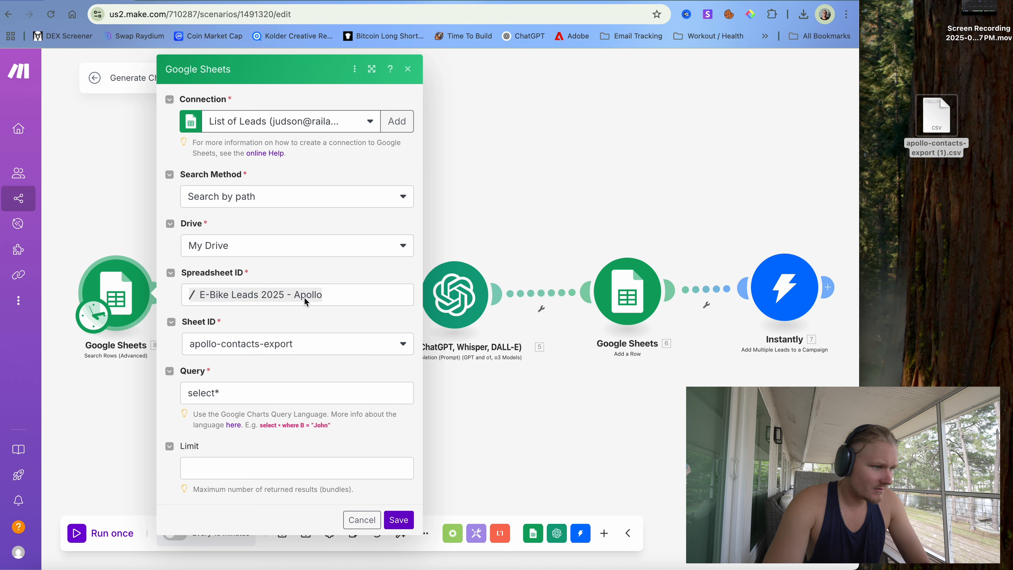
{"action": "left_click", "coordinate": [307, 345]}
{"action": "left_click", "coordinate": [307, 344]}
{"action": "left_click", "coordinate": [291, 292]}
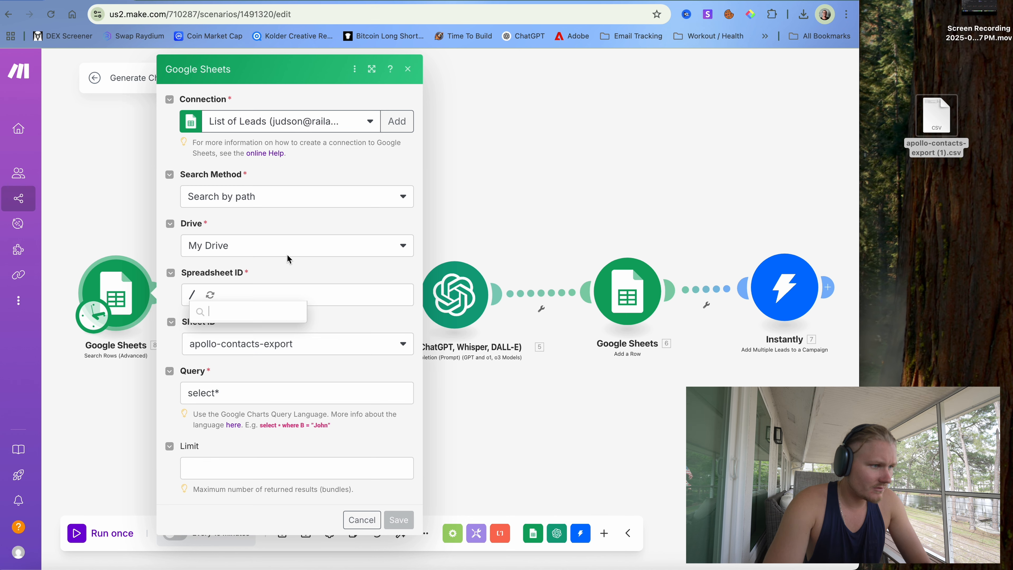
{"action": "left_click", "coordinate": [285, 247]}
{"action": "left_click", "coordinate": [279, 273]}
{"action": "left_click", "coordinate": [279, 289]}
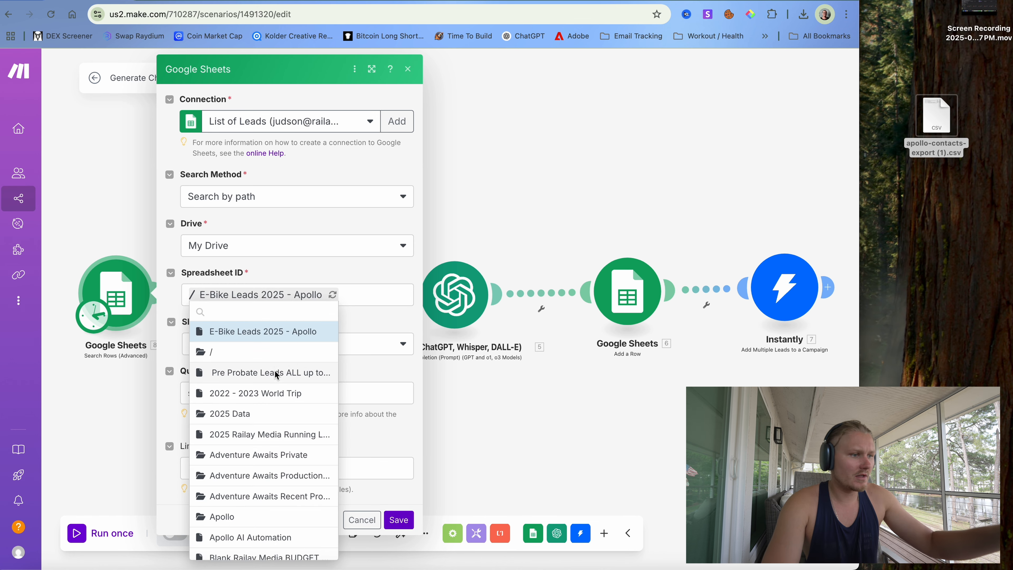
- Select Apollo > Apollo Camera Gear 2025 with sheet apollo-contacts-export, keep the query, and save
{"action": "scroll", "coordinate": [275, 366], "scroll_direction": "down", "scroll_amount": 5}
{"action": "left_click", "coordinate": [265, 343]}
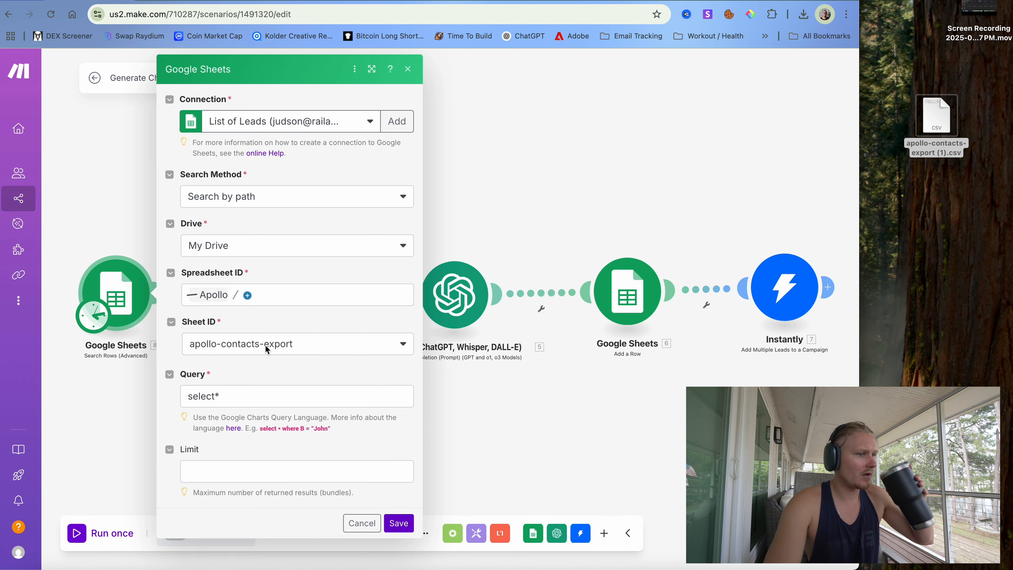
{"action": "left_click", "coordinate": [230, 366]}
{"action": "left_click", "coordinate": [248, 318]}
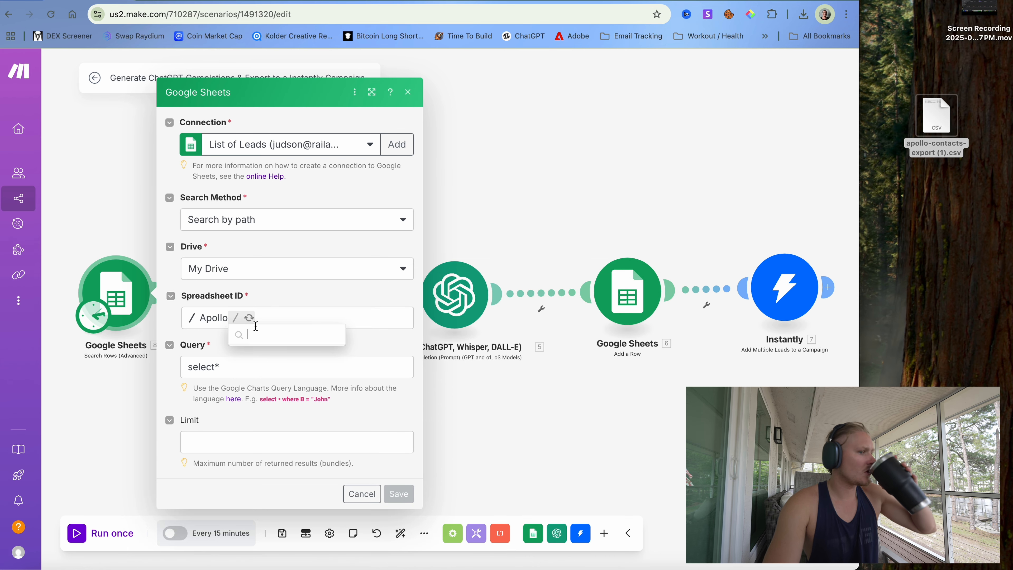
{"action": "left_click", "coordinate": [257, 333]}
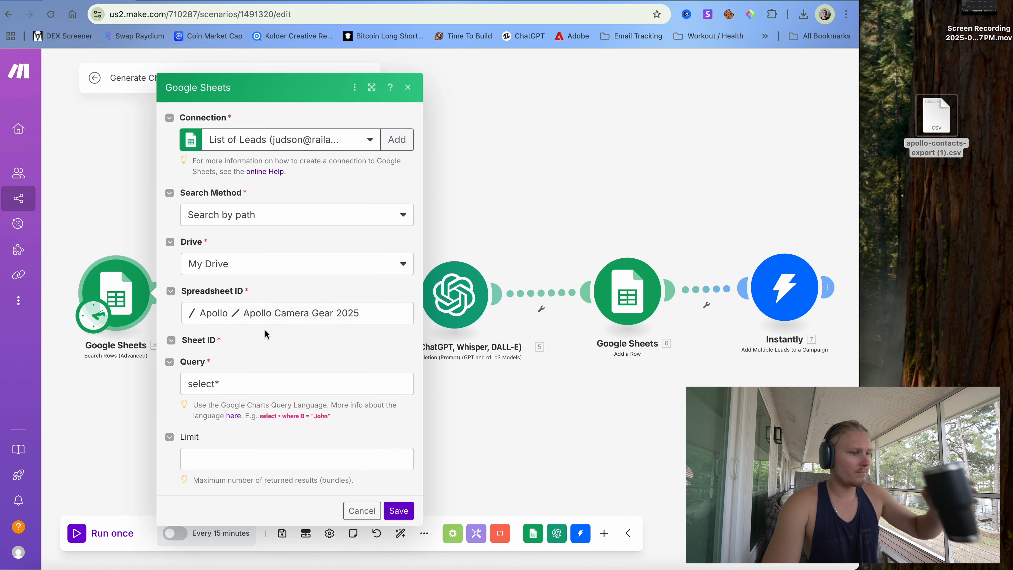
{"action": "left_click", "coordinate": [275, 346]}
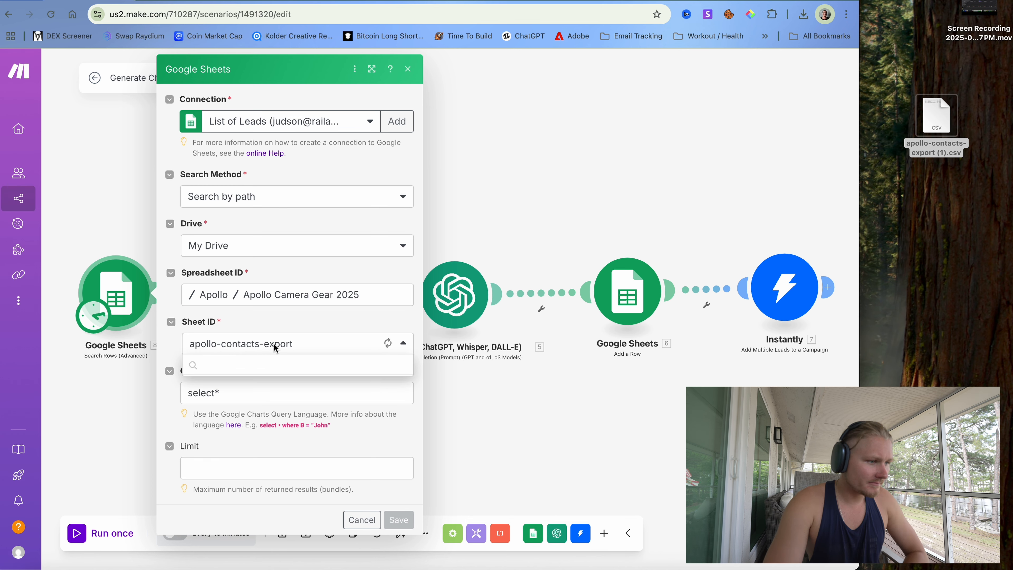
{"action": "left_click", "coordinate": [274, 346]}
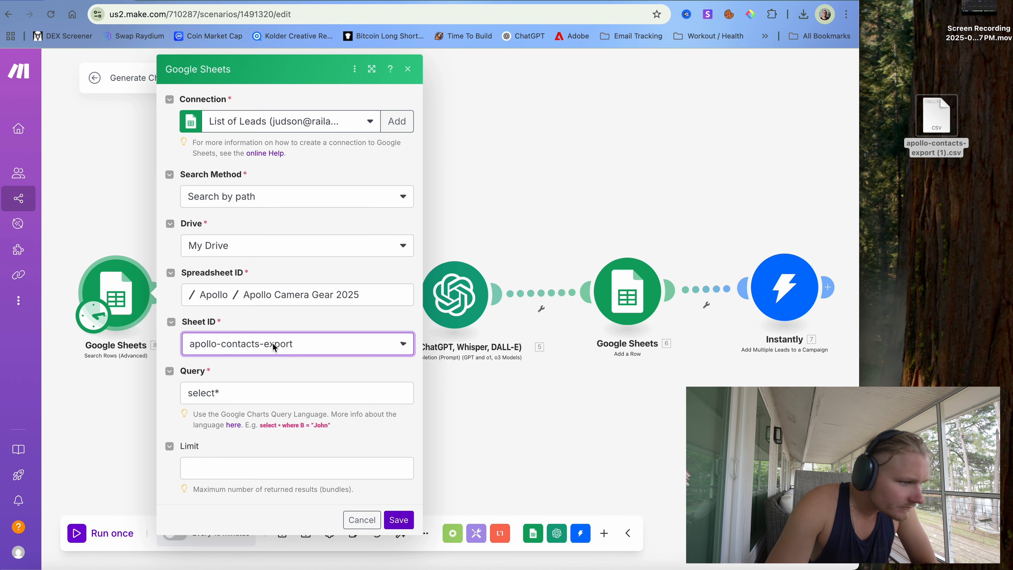
{"action": "left_click", "coordinate": [250, 398]}
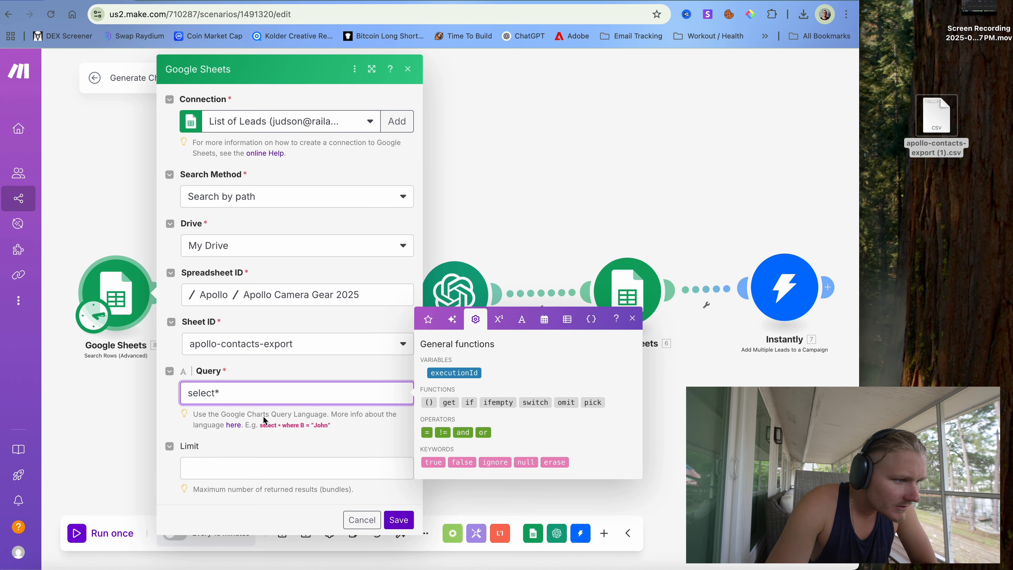
{"action": "left_click", "coordinate": [263, 435]}
{"action": "left_click", "coordinate": [251, 389]}
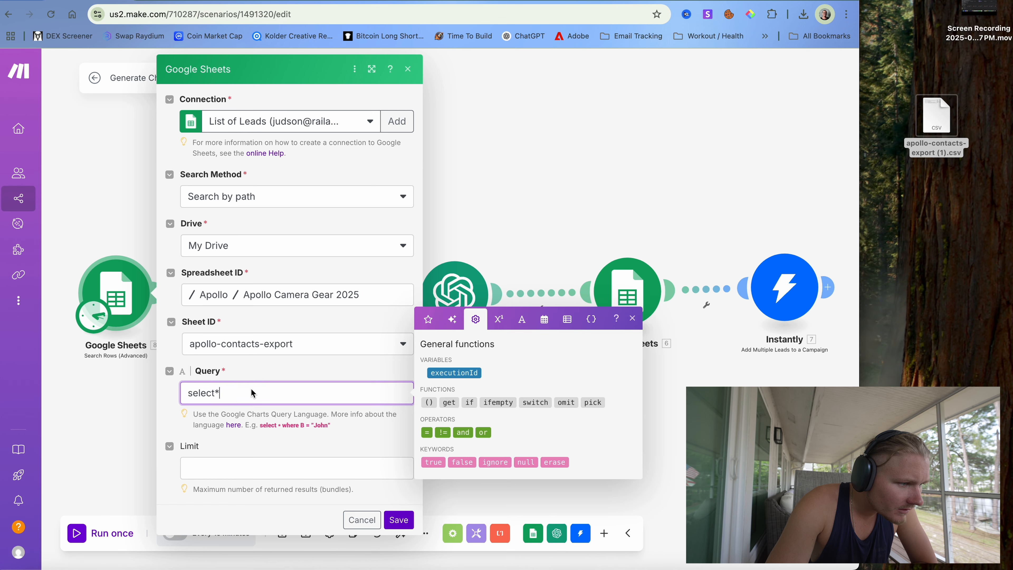
{"action": "left_click", "coordinate": [286, 381]}
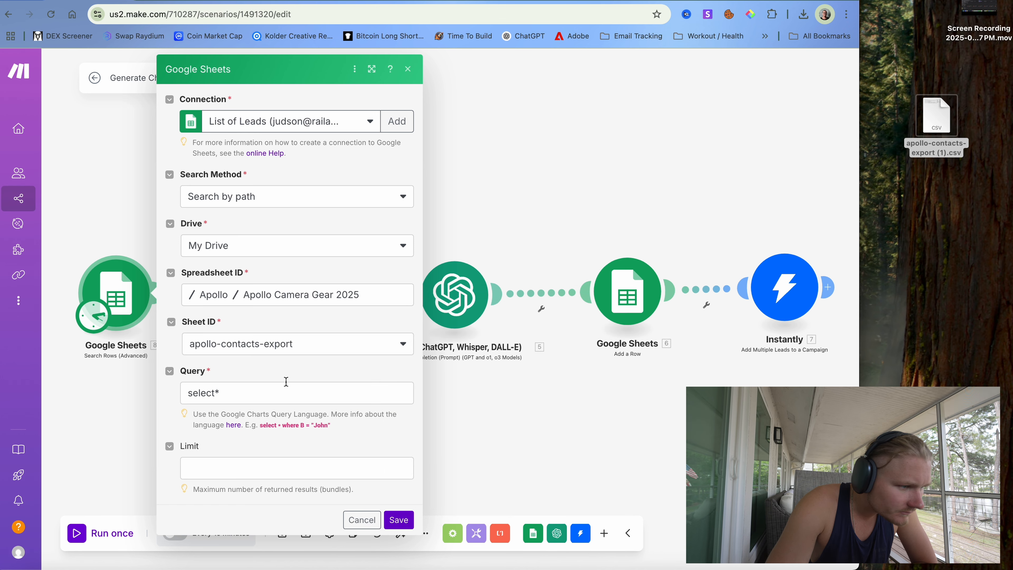
{"action": "left_click", "coordinate": [398, 519]}
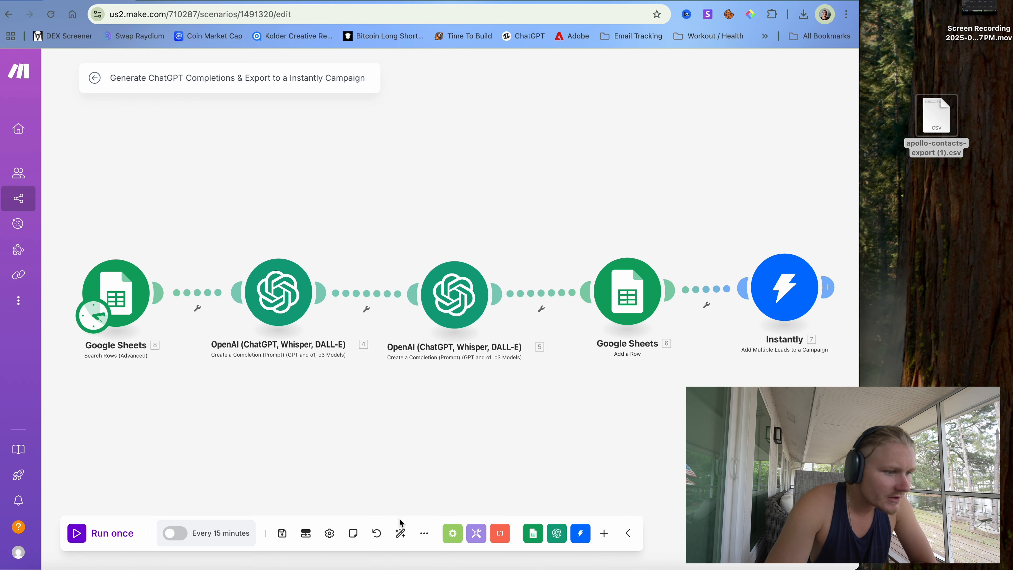
- Read through the first OpenAI module's cold-email prompt and its mapped First Name, Title and Seniority fields
{"action": "left_click", "coordinate": [279, 299]}
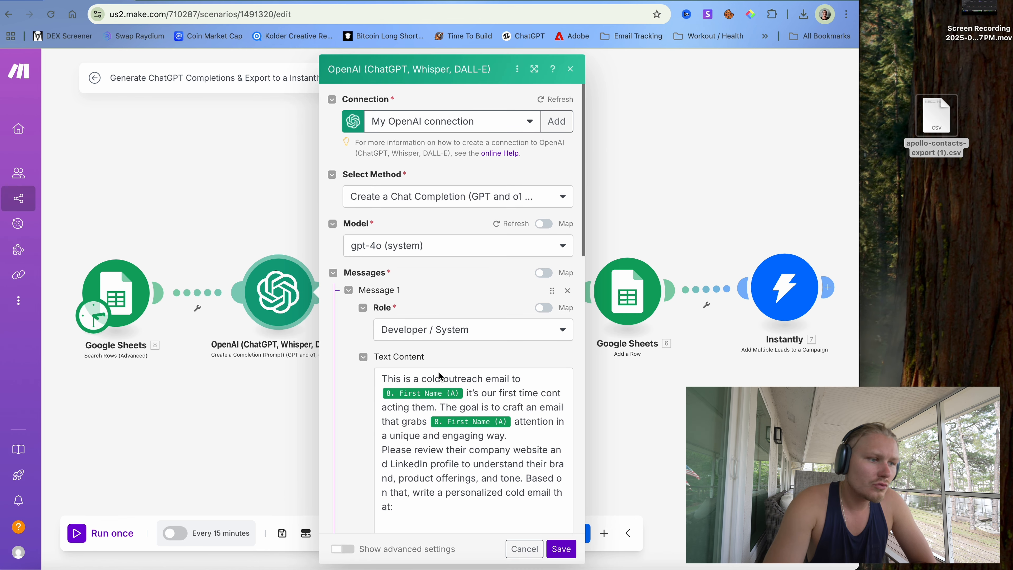
{"action": "scroll", "coordinate": [440, 375], "scroll_direction": "down", "scroll_amount": 2}
{"action": "scroll", "coordinate": [438, 371], "scroll_direction": "up", "scroll_amount": 2}
{"action": "scroll", "coordinate": [360, 380], "scroll_direction": "down", "scroll_amount": 5}
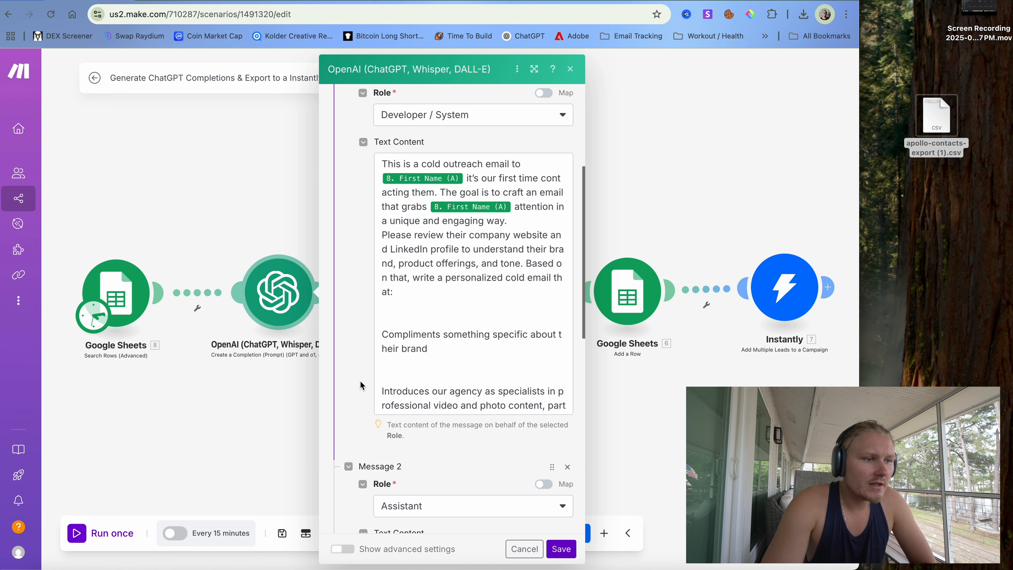
{"action": "scroll", "coordinate": [360, 381], "scroll_direction": "up", "scroll_amount": 2}
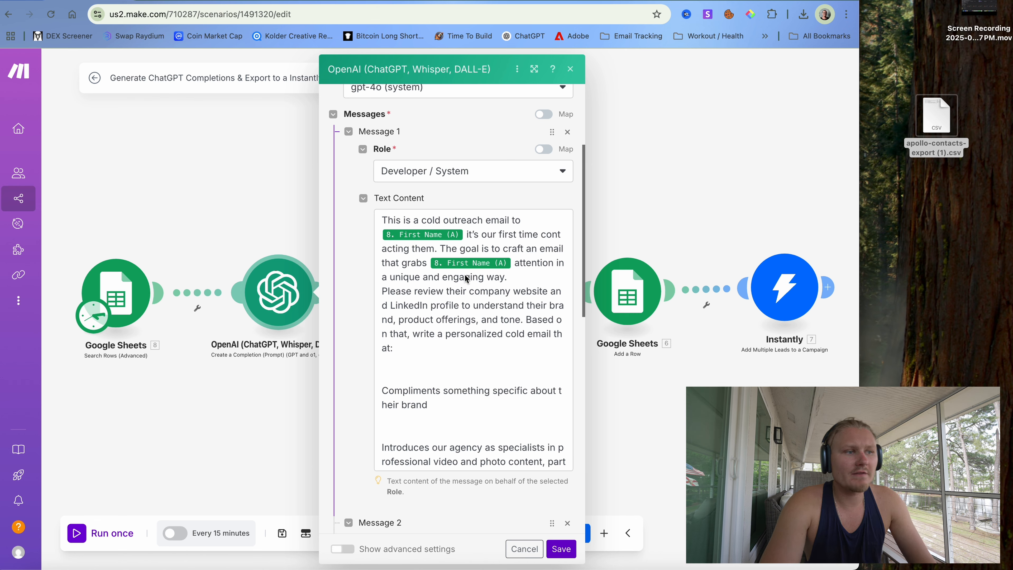
{"action": "scroll", "coordinate": [411, 294], "scroll_direction": "down", "scroll_amount": 2}
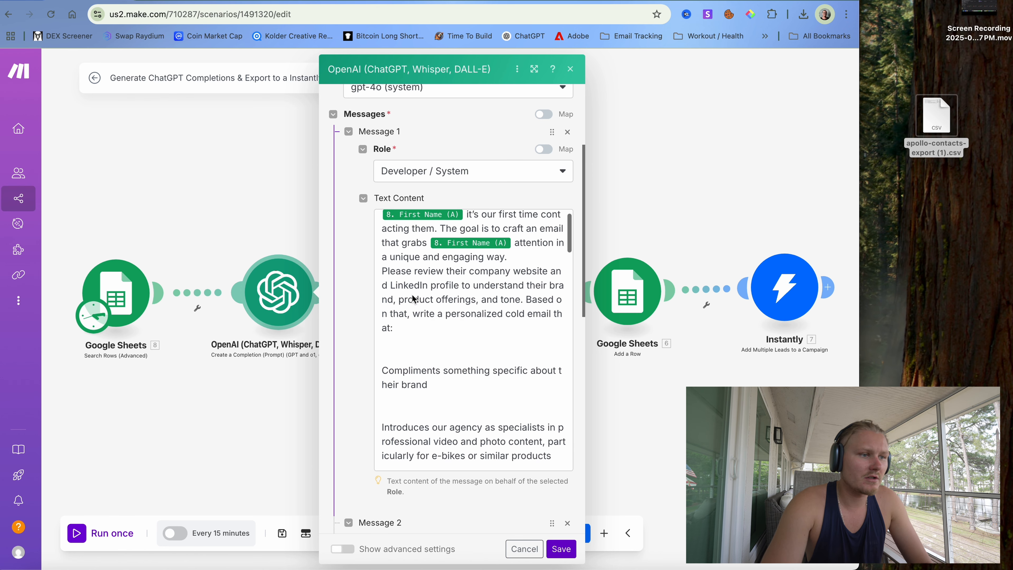
{"action": "left_click", "coordinate": [507, 251]}
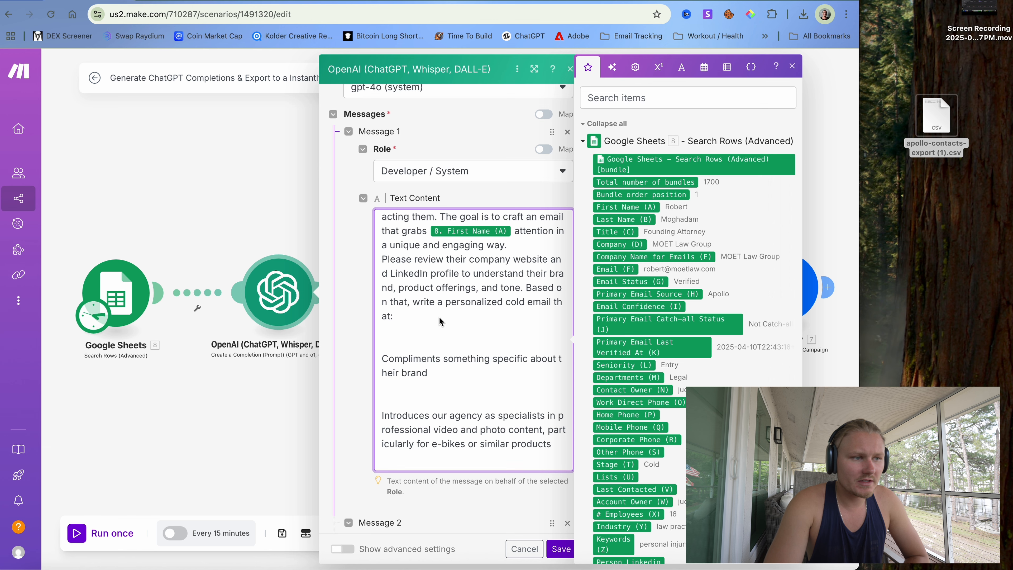
{"action": "scroll", "coordinate": [439, 317], "scroll_direction": "down", "scroll_amount": 1}
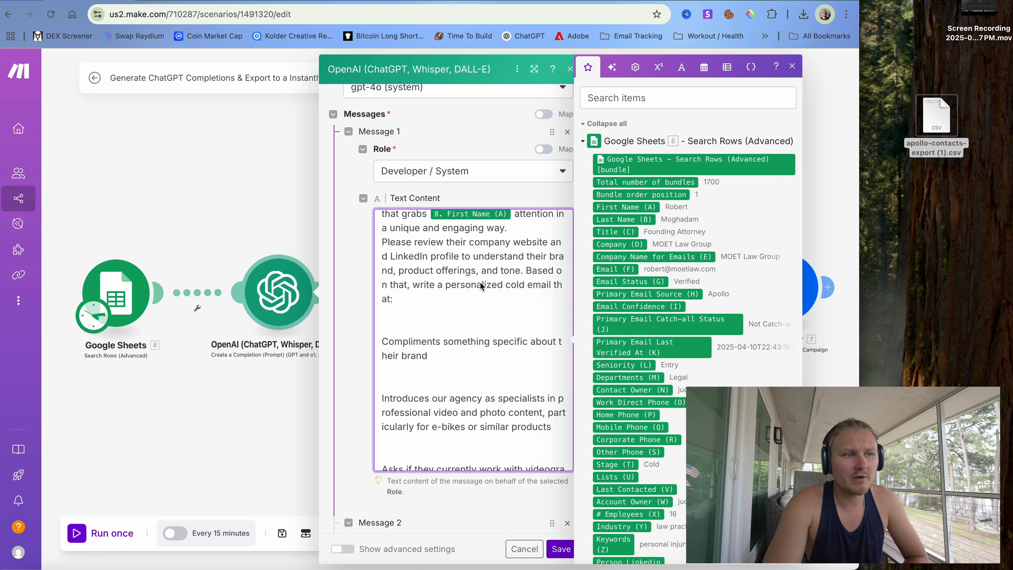
{"action": "scroll", "coordinate": [471, 304], "scroll_direction": "down", "scroll_amount": 1}
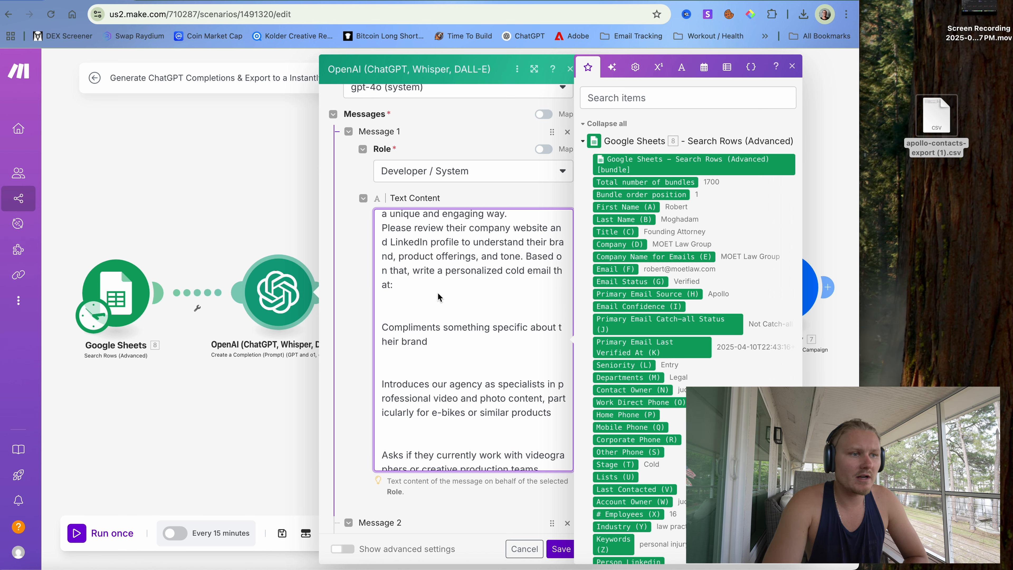
{"action": "scroll", "coordinate": [433, 339], "scroll_direction": "down", "scroll_amount": 2}
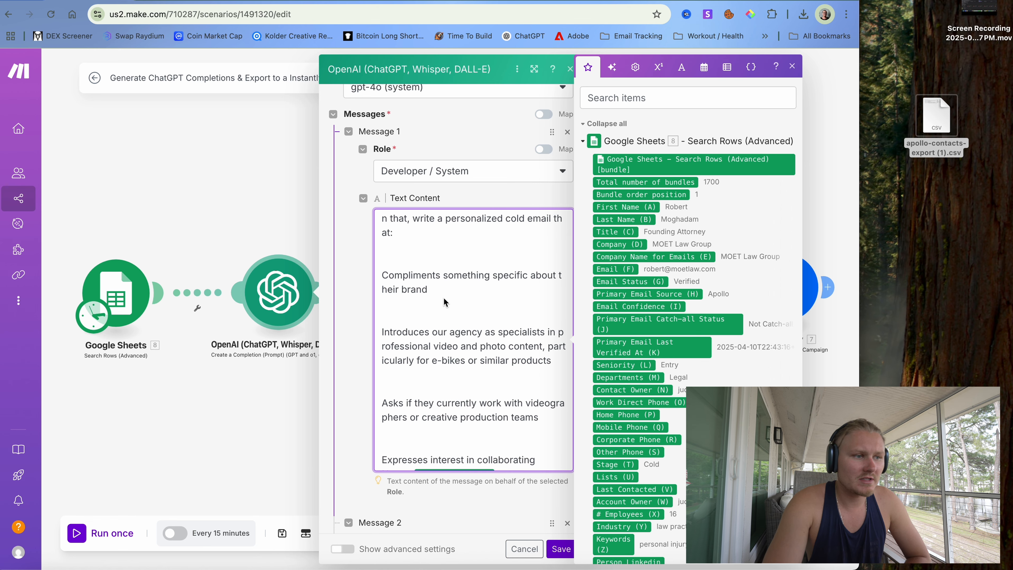
{"action": "scroll", "coordinate": [443, 324], "scroll_direction": "down", "scroll_amount": 2}
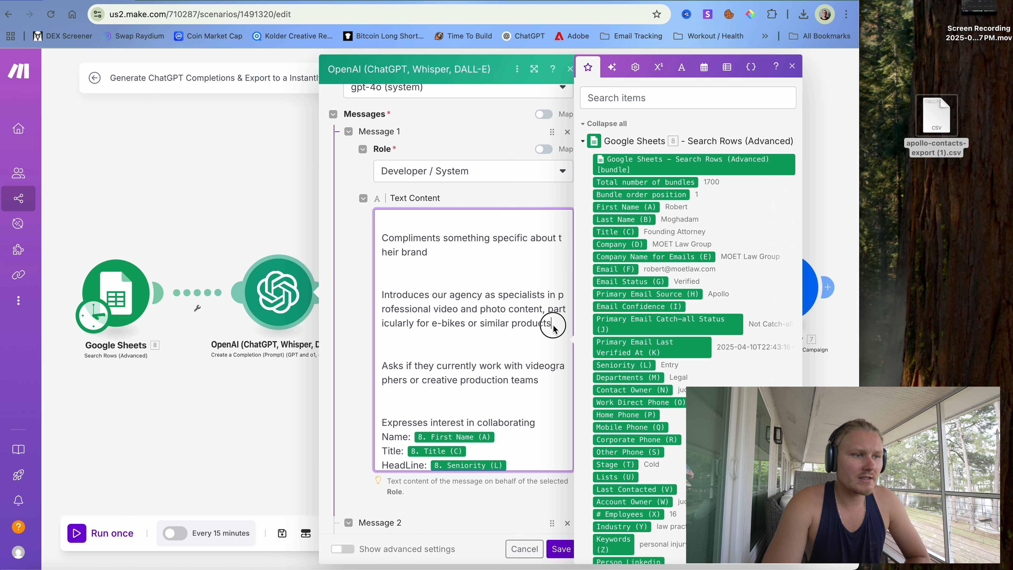
- Replace the e-bikes phrase with a note asking for an easy-to-understand, uncomplicated tone
{"action": "mouse_move", "coordinate": [553, 325]}
{"action": "left_mouse_down"}
{"action": "mouse_move", "coordinate": [440, 323]}
{"action": "mouse_move", "coordinate": [519, 309]}
{"action": "mouse_move", "coordinate": [547, 319]}
{"action": "left_mouse_up"}
{"action": "key", "text": "BackSpace"}
{"action": "key", "text": "BackSpace"}
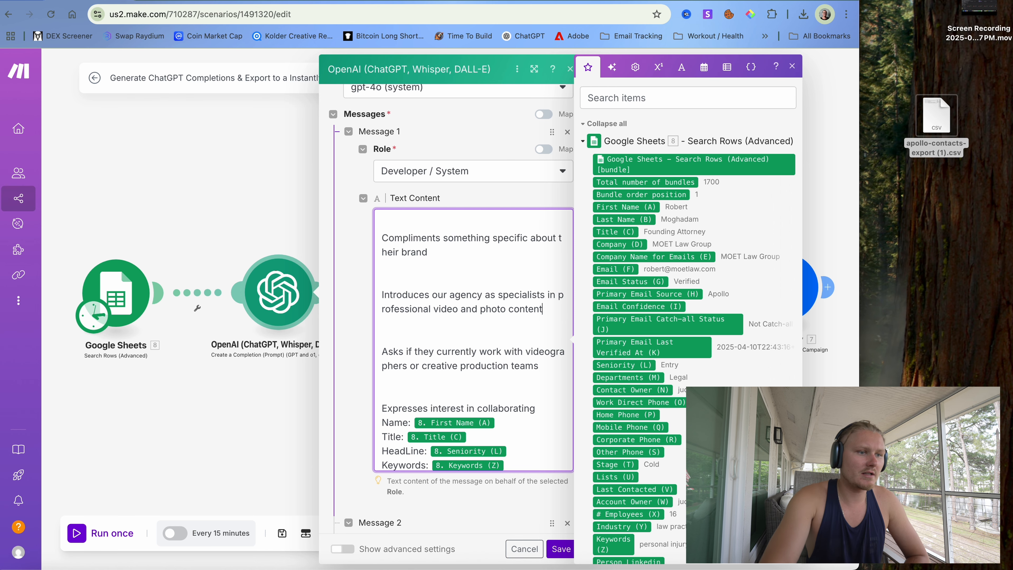
{"action": "type", "text": "( I wa"}
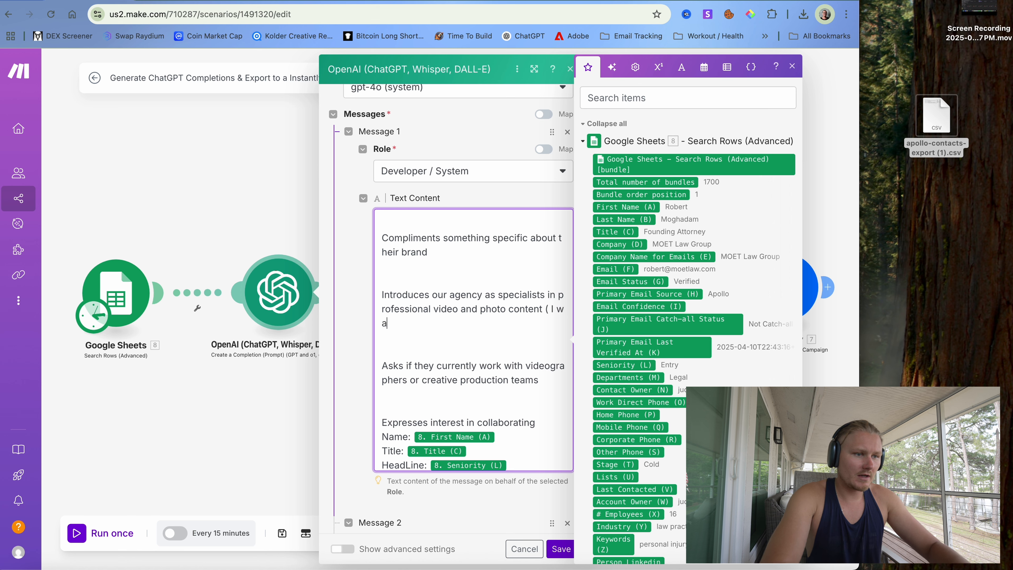
{"action": "type", "text": "nt to keep thos"}
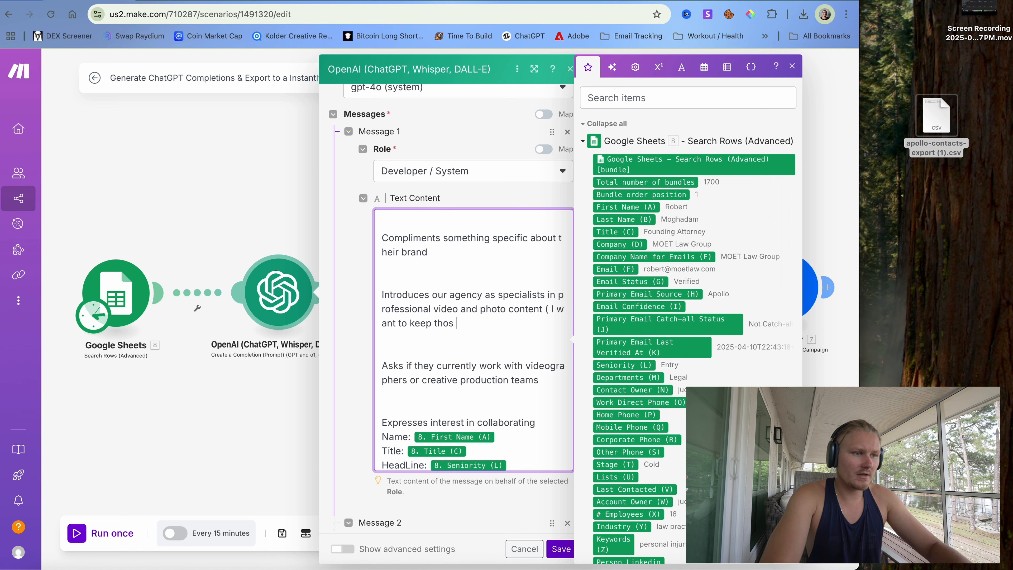
{"action": "key", "text": "BackSpace"}
{"action": "key", "text": "BackSpace"}
{"action": "key", "text": "BackSpace"}
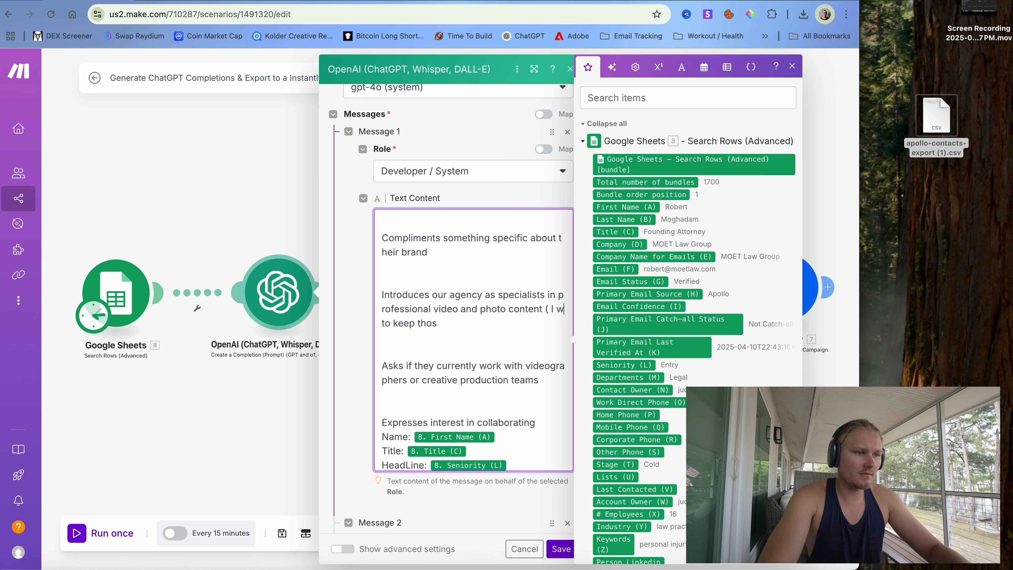
{"action": "key", "text": "BackSpace"}
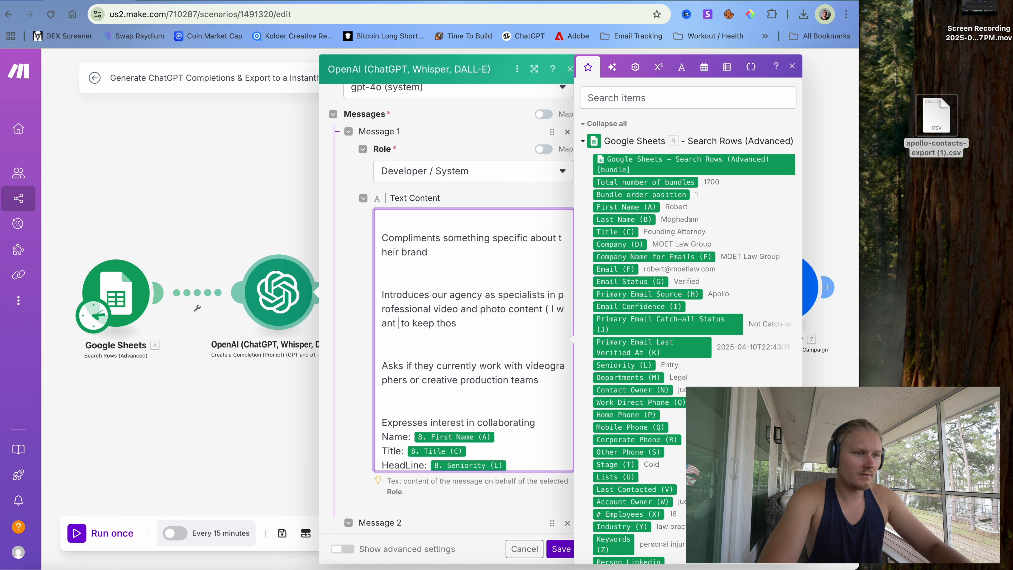
{"action": "type", "text": "want to"}
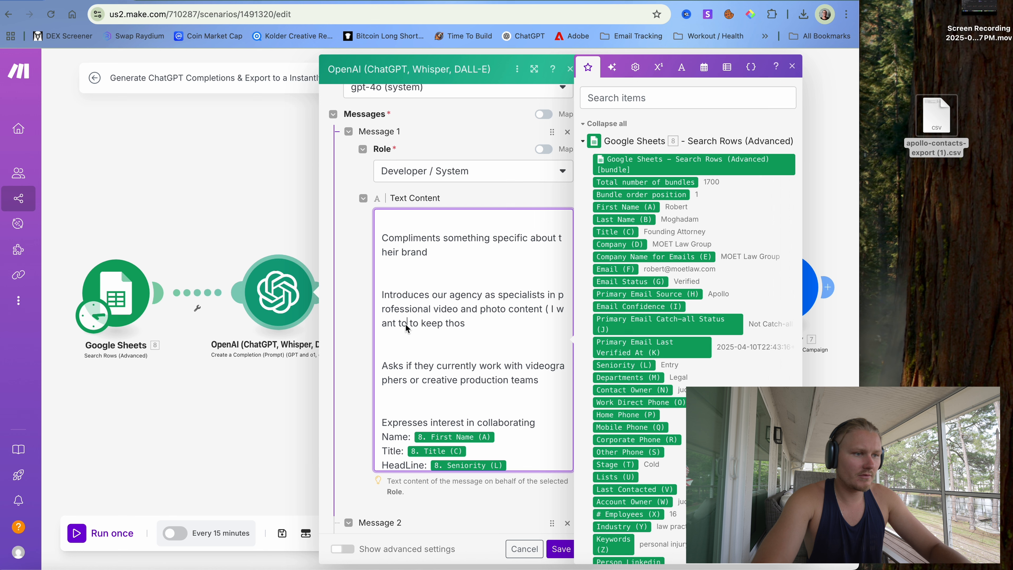
{"action": "key", "text": "Delete"}
{"action": "key", "text": "Delete"}
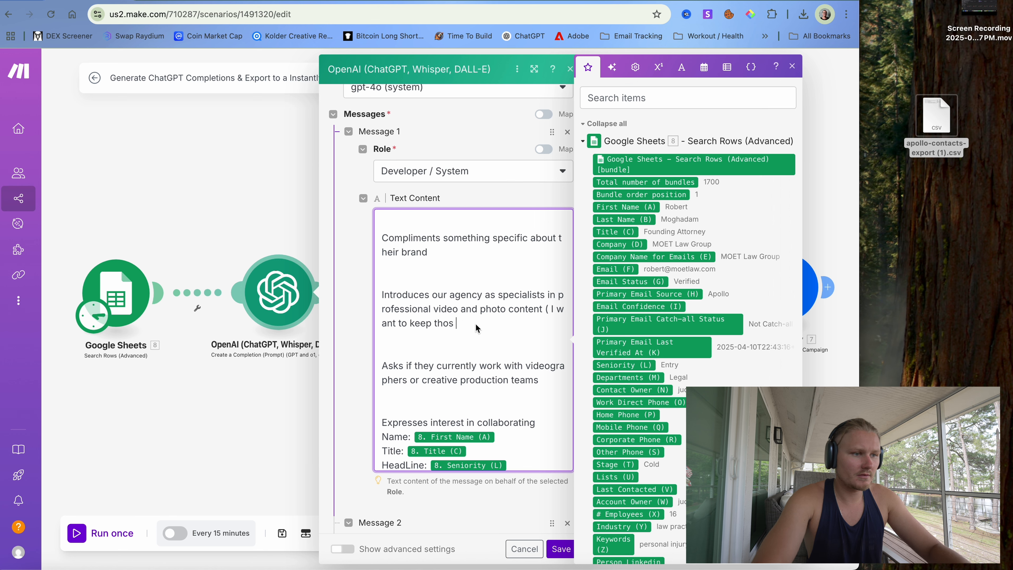
{"action": "type", "text": "small and minimal"}
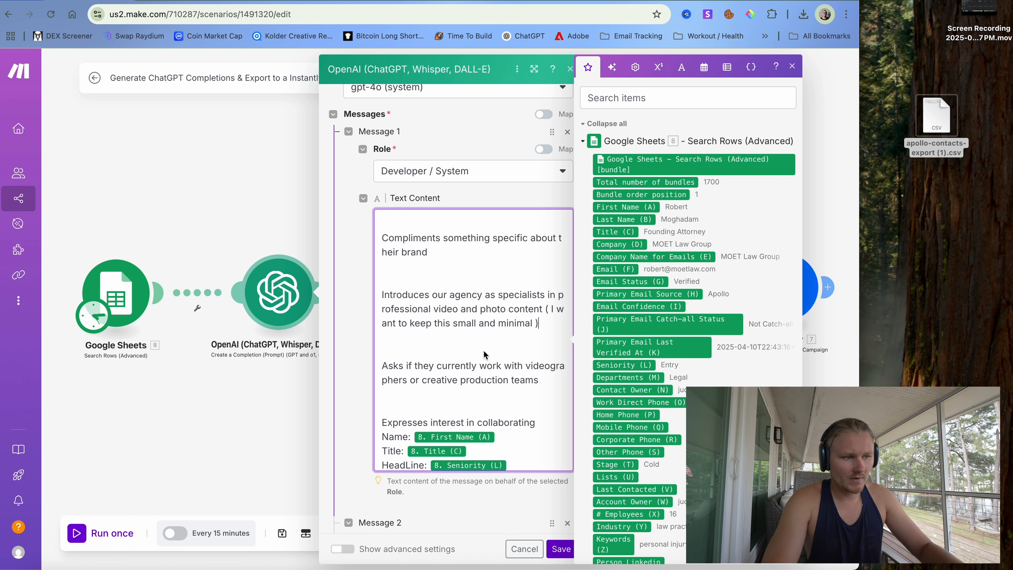
{"action": "key", "text": "BackSpace"}
{"action": "key", "text": "BackSpace"}
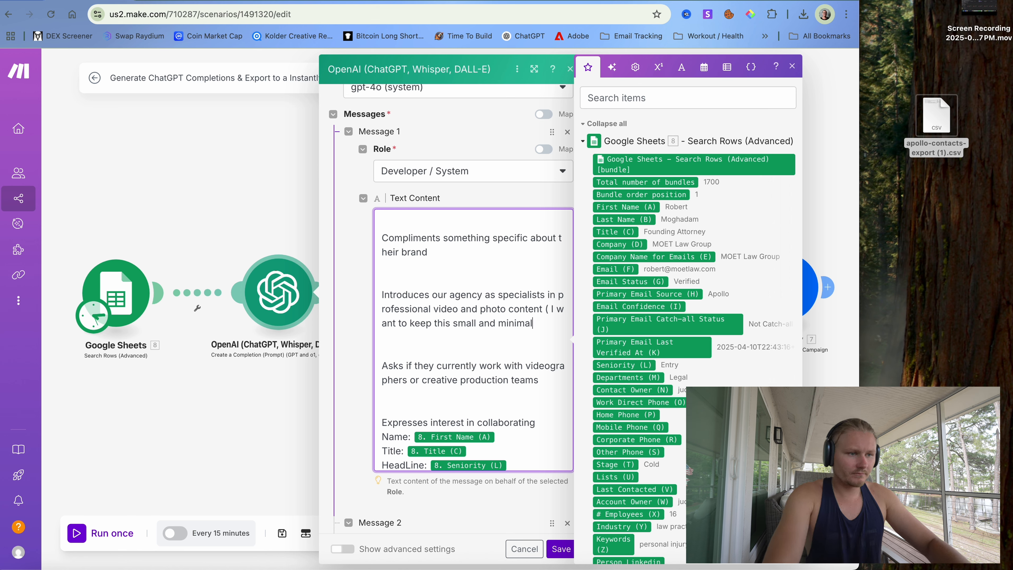
{"action": "type", "text": ". I d"}
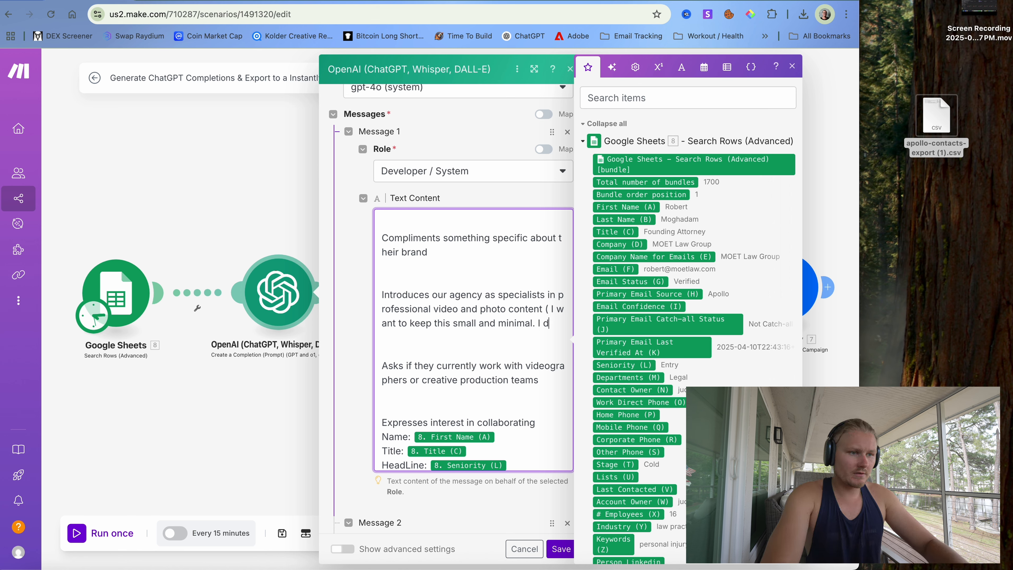
{"action": "key", "text": "BackSpace"}
{"action": "type", "text": "want to"}
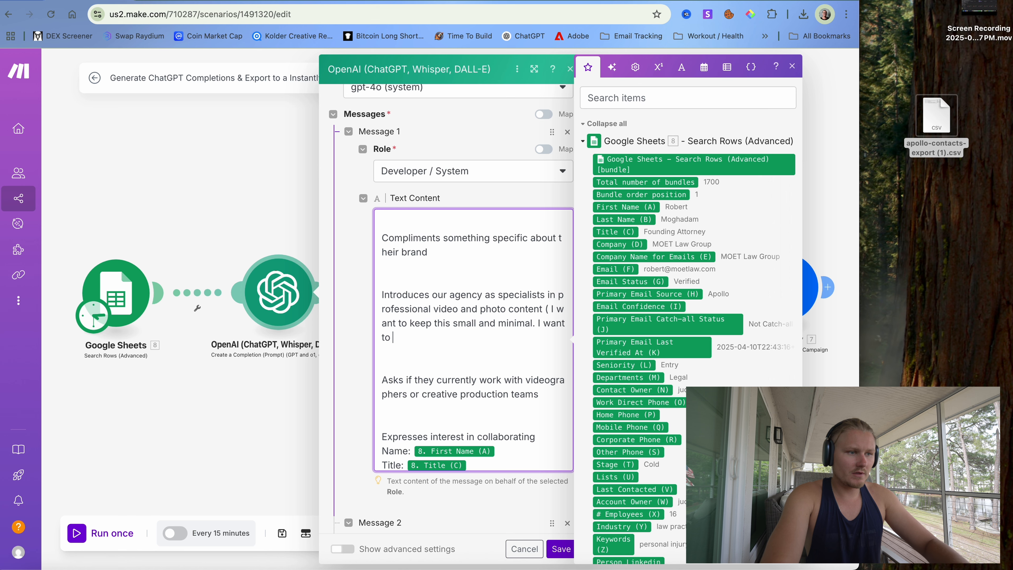
{"action": "type", "text": " keep the tone"}
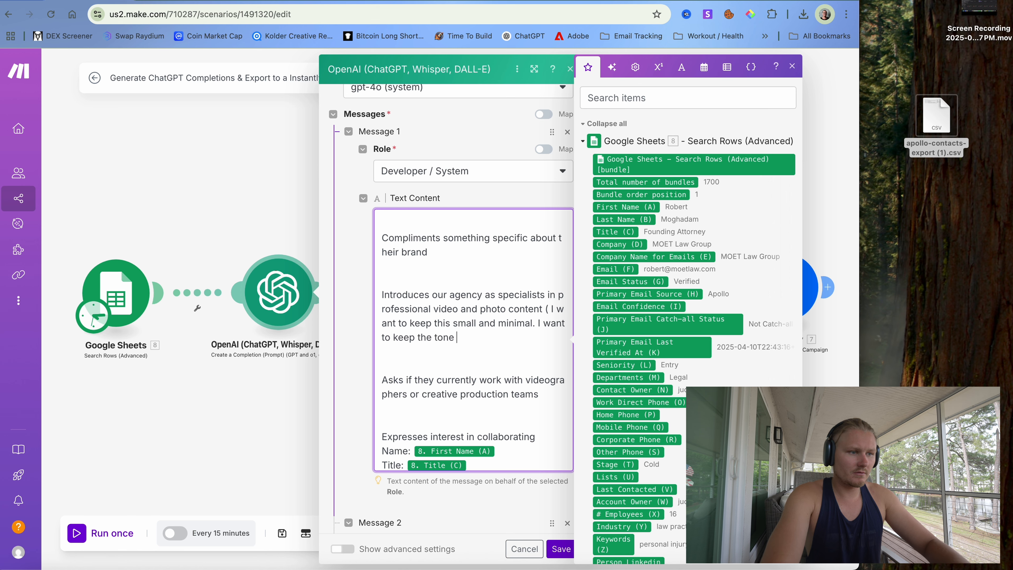
{"action": "type", "text": " easy to"}
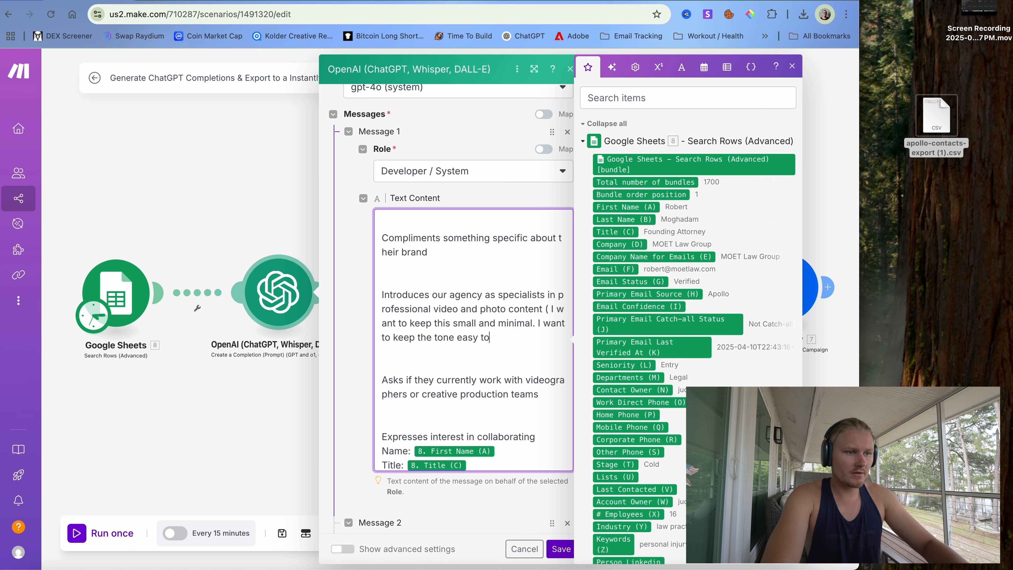
{"action": "type", "text": " understand a"}
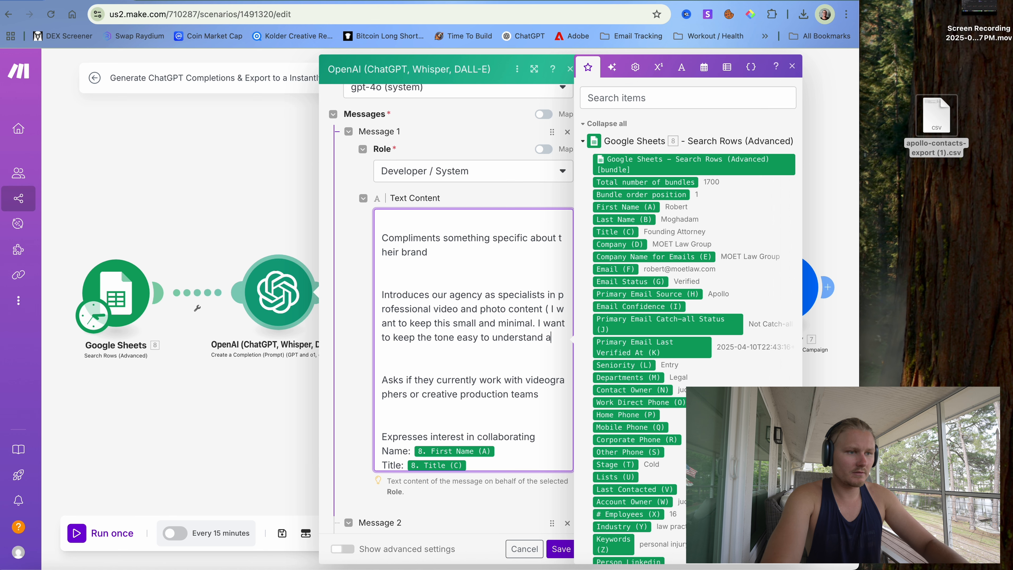
{"action": "type", "text": "nd not"}
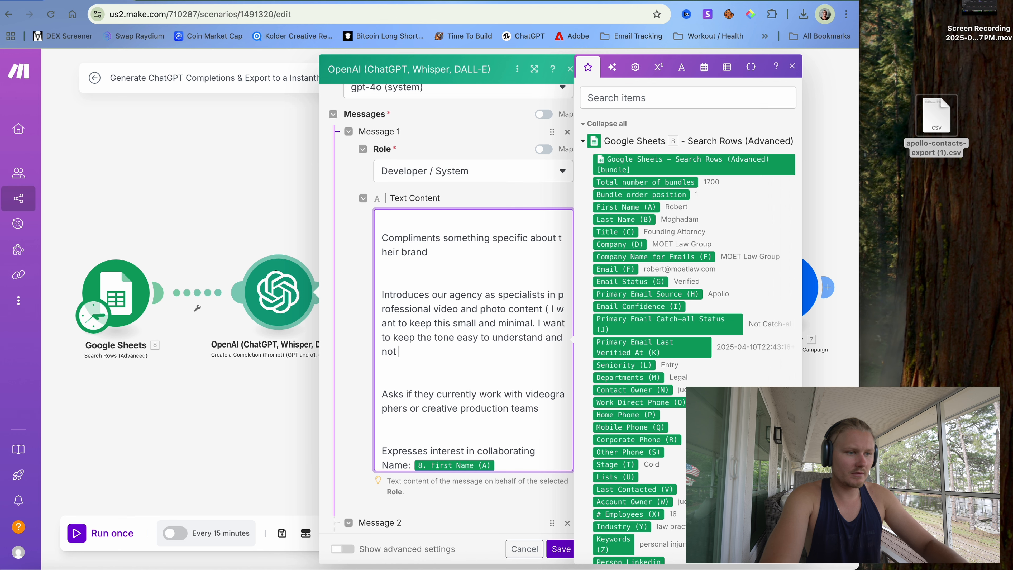
{"action": "type", "text": " complicat"}
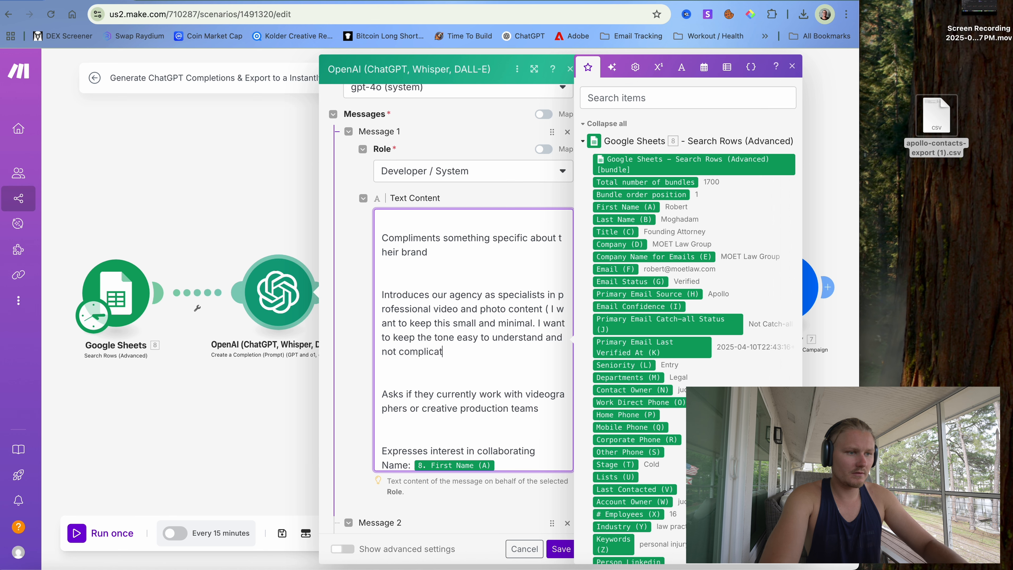
{"action": "type", "text": "ed."}
- Delete the long pasted example email from the system prompt
{"action": "scroll", "coordinate": [507, 407], "scroll_direction": "down", "scroll_amount": 2}
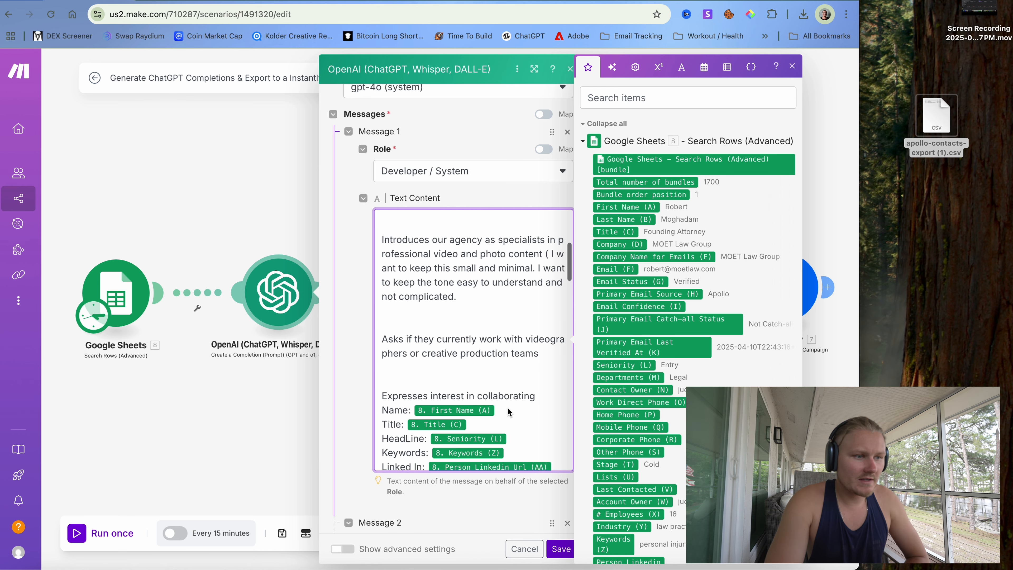
{"action": "scroll", "coordinate": [507, 407], "scroll_direction": "down", "scroll_amount": 1}
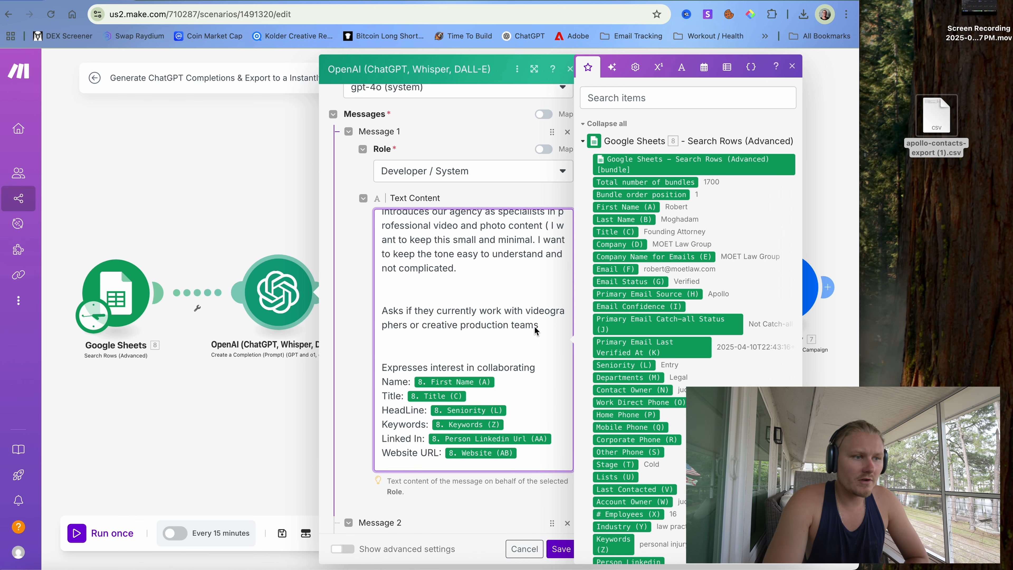
{"action": "scroll", "coordinate": [538, 325], "scroll_direction": "down", "scroll_amount": 3}
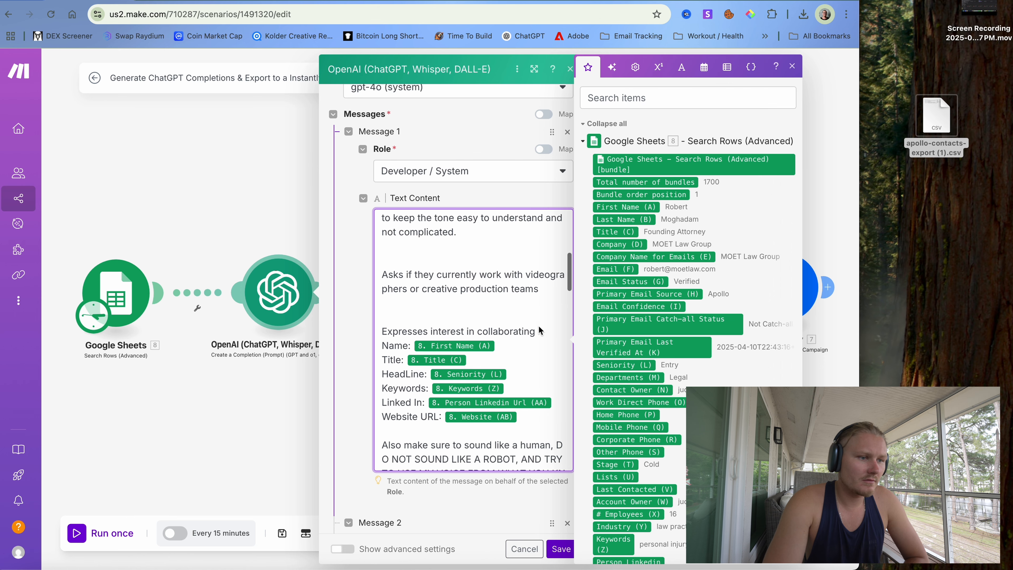
{"action": "scroll", "coordinate": [492, 305], "scroll_direction": "down", "scroll_amount": 1}
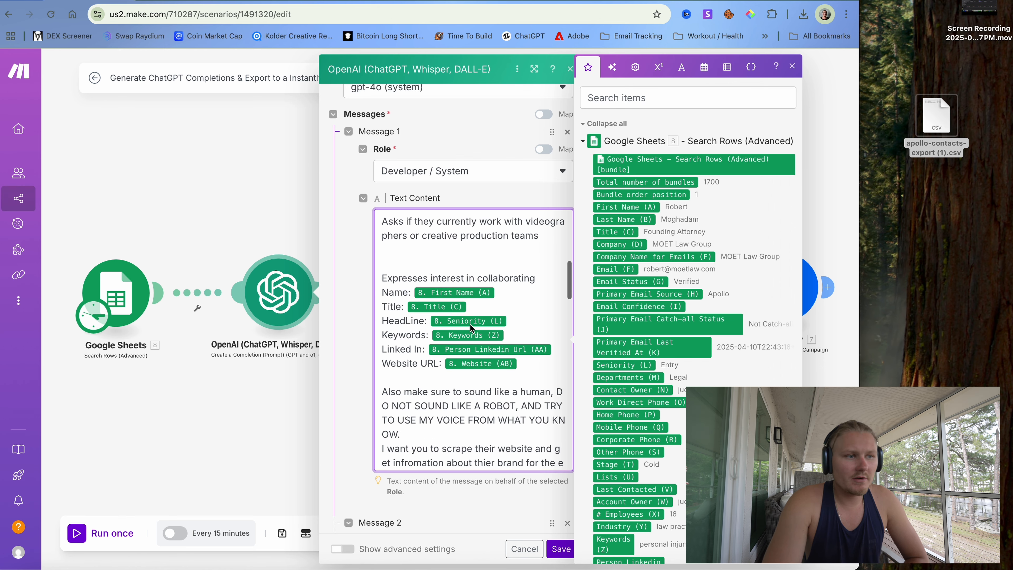
{"action": "scroll", "coordinate": [459, 328], "scroll_direction": "down", "scroll_amount": 5}
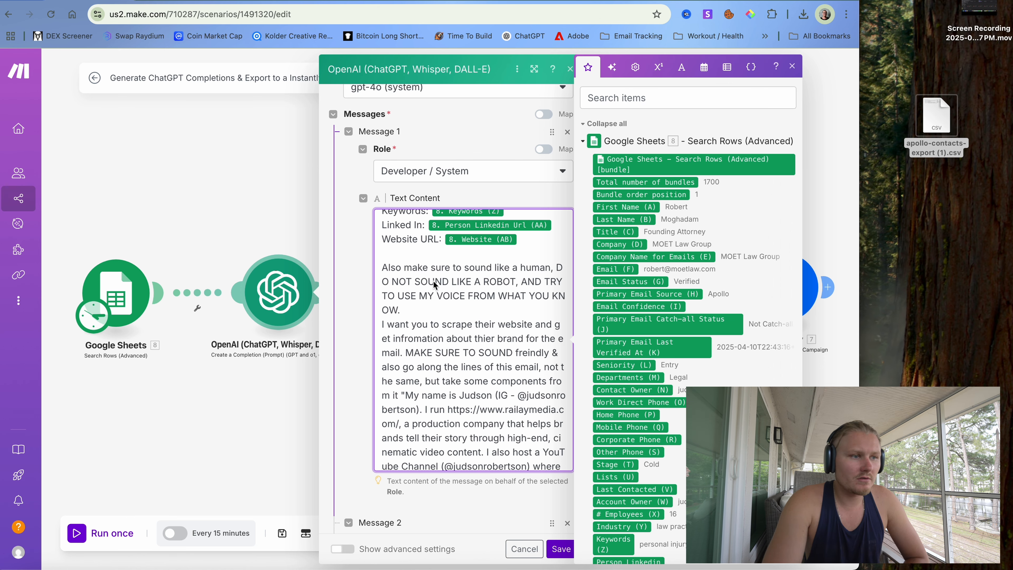
{"action": "scroll", "coordinate": [433, 299], "scroll_direction": "down", "scroll_amount": 3}
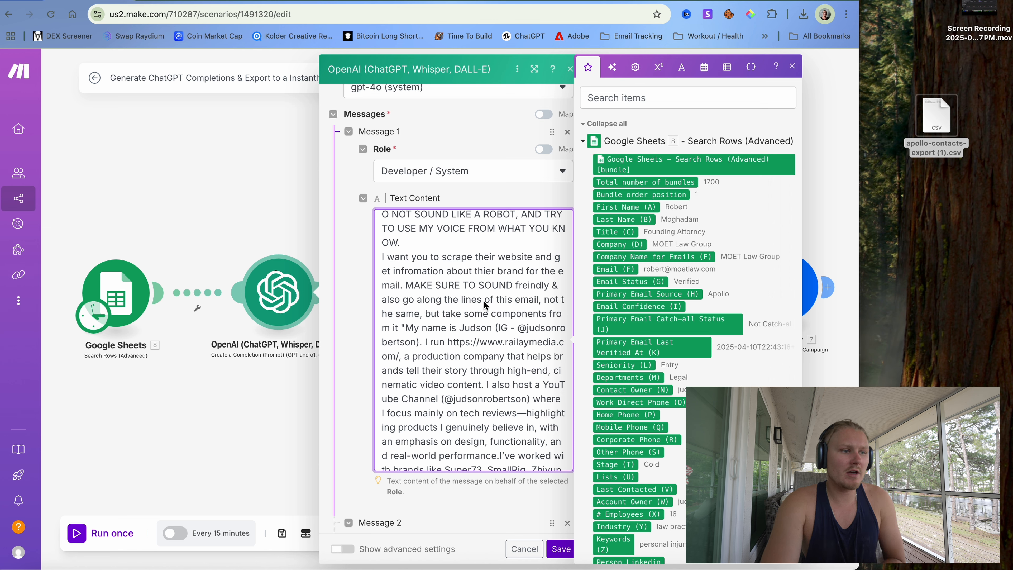
{"action": "scroll", "coordinate": [475, 314], "scroll_direction": "down", "scroll_amount": 1}
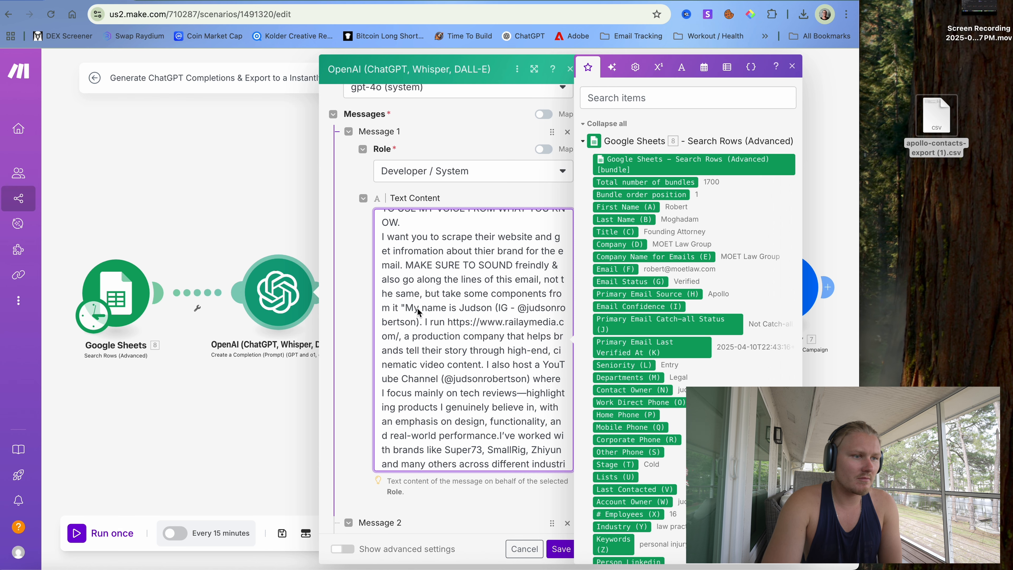
{"action": "scroll", "coordinate": [417, 308], "scroll_direction": "down", "scroll_amount": 1}
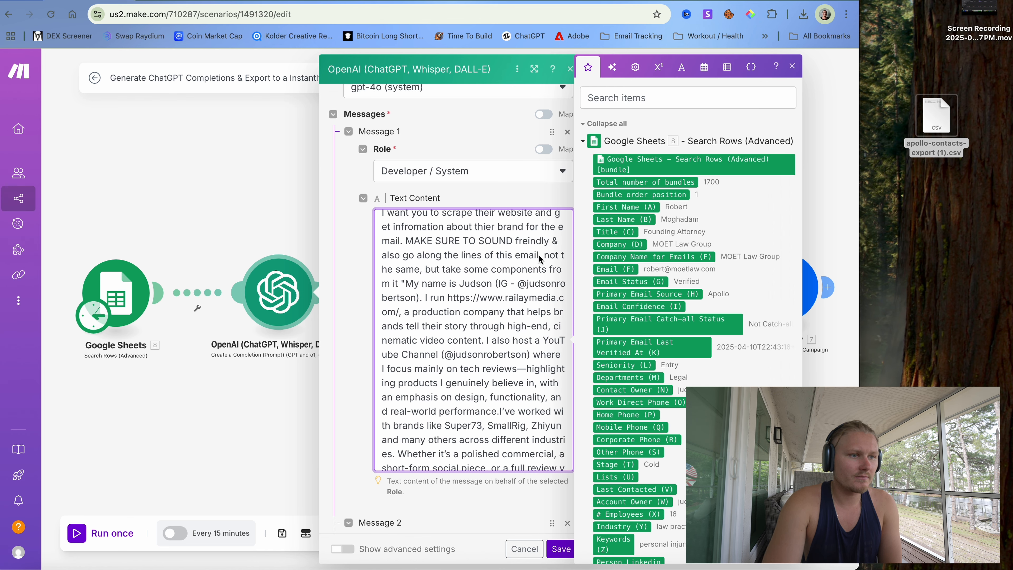
{"action": "mouse_move", "coordinate": [539, 256]}
{"action": "left_mouse_down"}
{"action": "mouse_move", "coordinate": [567, 298]}
{"action": "mouse_move", "coordinate": [550, 468]}
{"action": "mouse_move", "coordinate": [555, 230]}
{"action": "mouse_move", "coordinate": [556, 257]}
{"action": "left_mouse_up"}
{"action": "key", "text": "BackSpace"}
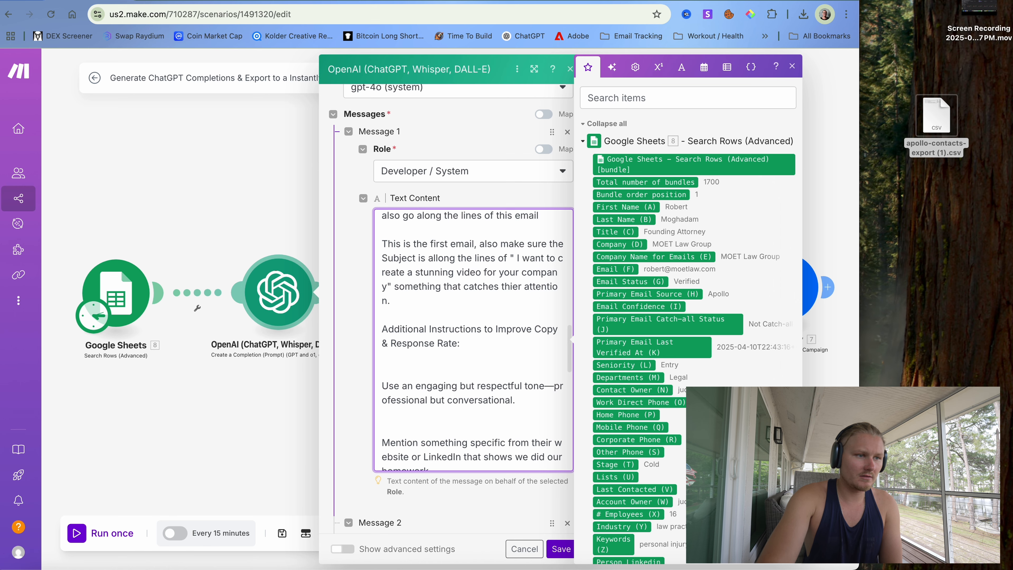
{"action": "scroll", "coordinate": [556, 257], "scroll_direction": "up", "scroll_amount": 4}
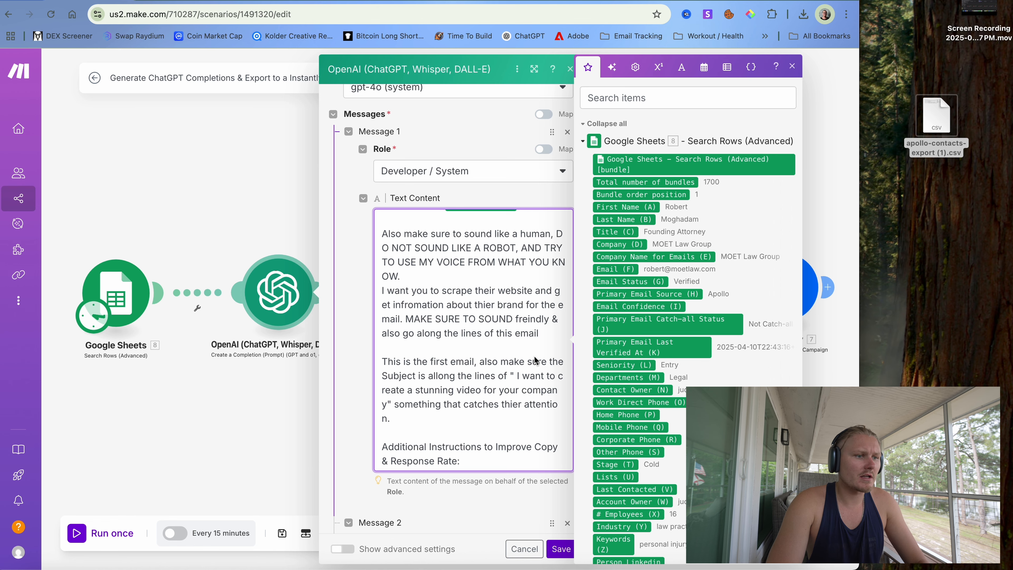
- Delete the clause about following the example email from the system prompt
{"action": "scroll", "coordinate": [533, 360], "scroll_direction": "down", "scroll_amount": 3}
{"action": "left_click", "coordinate": [539, 275]}
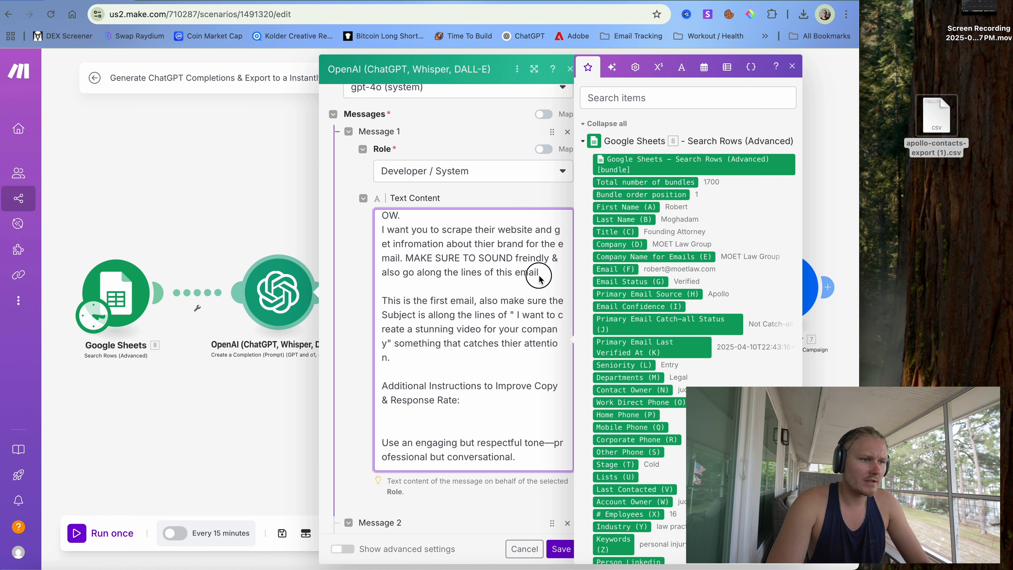
{"action": "left_click_drag", "start_coordinate": [539, 278], "coordinate": [549, 258]}
{"action": "key", "text": "BackSpace"}
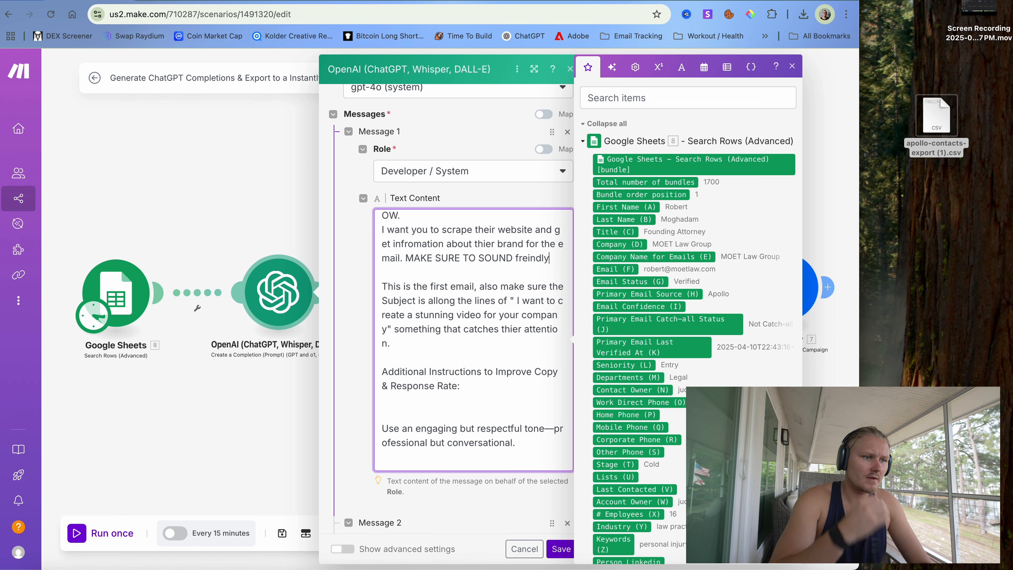
- Scroll the OpenAI panel down to Message 2's assistant prompt
{"action": "scroll", "coordinate": [546, 353], "scroll_direction": "down", "scroll_amount": 6}
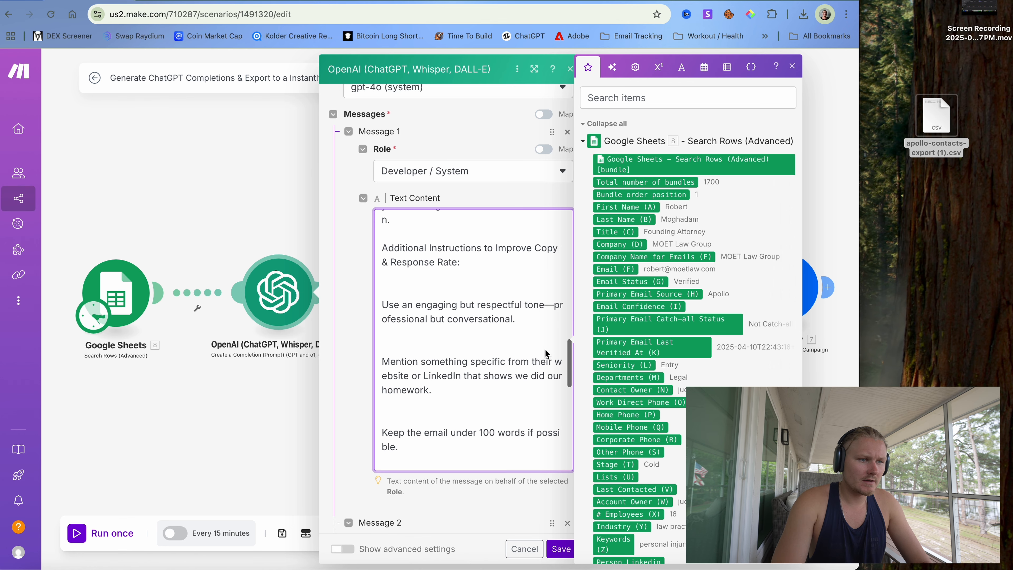
{"action": "scroll", "coordinate": [545, 351], "scroll_direction": "down", "scroll_amount": 1}
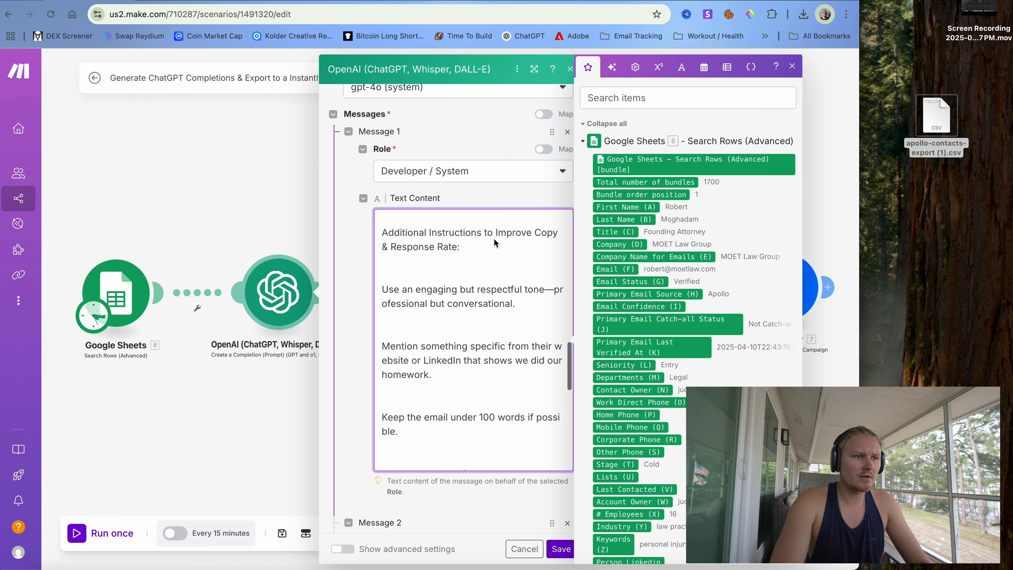
{"action": "scroll", "coordinate": [440, 271], "scroll_direction": "down", "scroll_amount": 2}
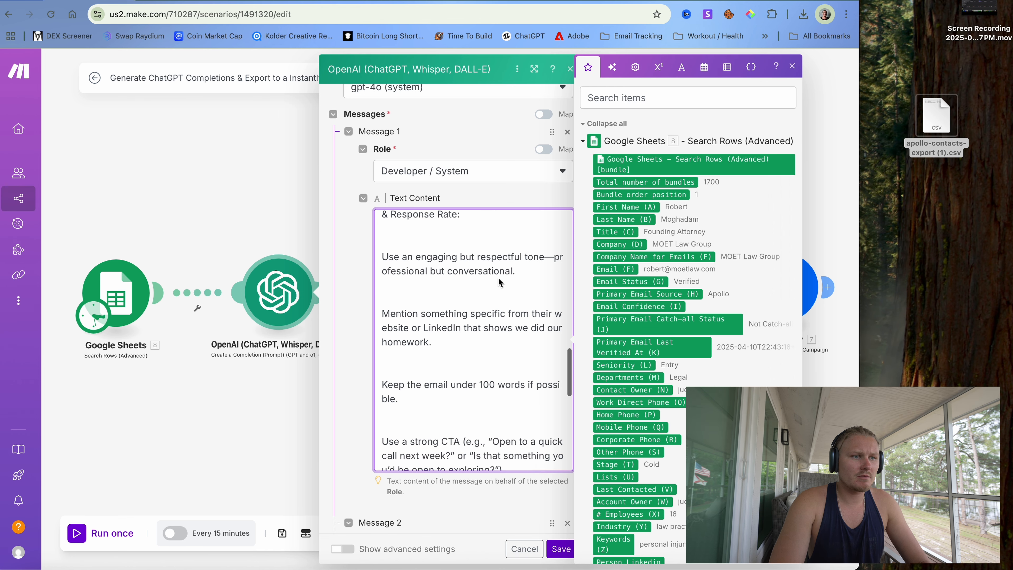
{"action": "scroll", "coordinate": [498, 278], "scroll_direction": "down", "scroll_amount": 3}
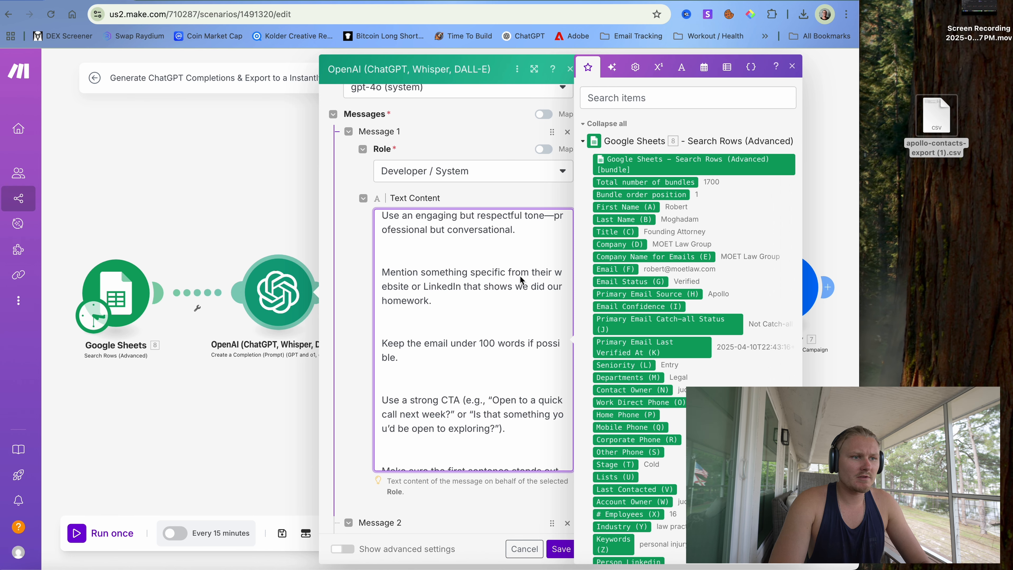
{"action": "scroll", "coordinate": [468, 292], "scroll_direction": "down", "scroll_amount": 3}
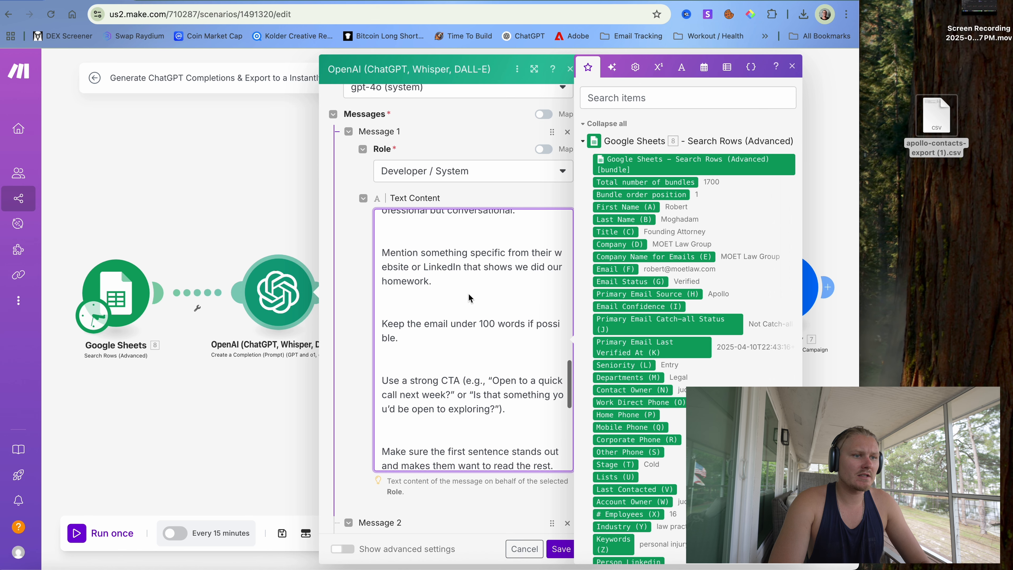
{"action": "scroll", "coordinate": [495, 306], "scroll_direction": "down", "scroll_amount": 4}
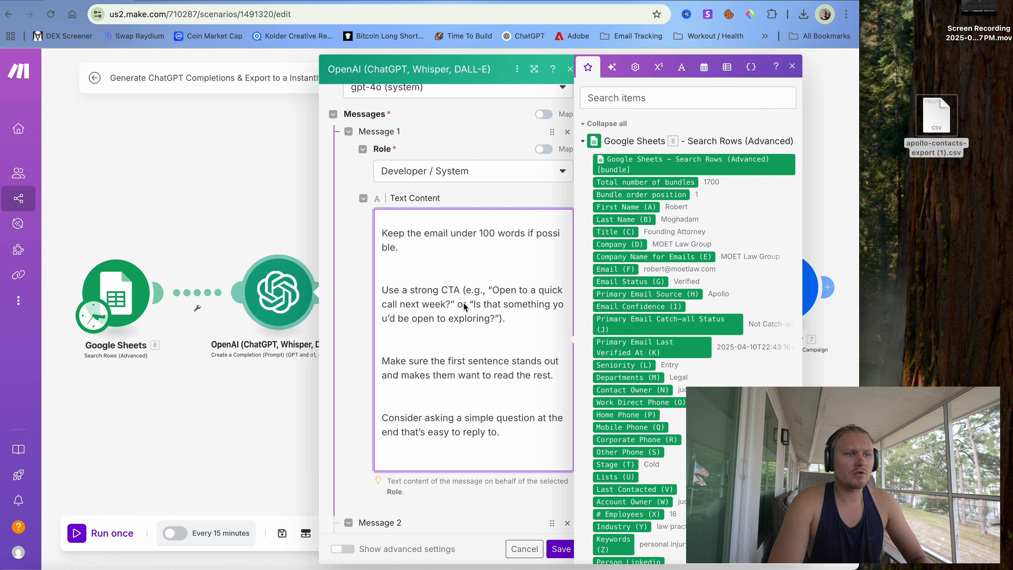
{"action": "scroll", "coordinate": [466, 305], "scroll_direction": "down", "scroll_amount": 5}
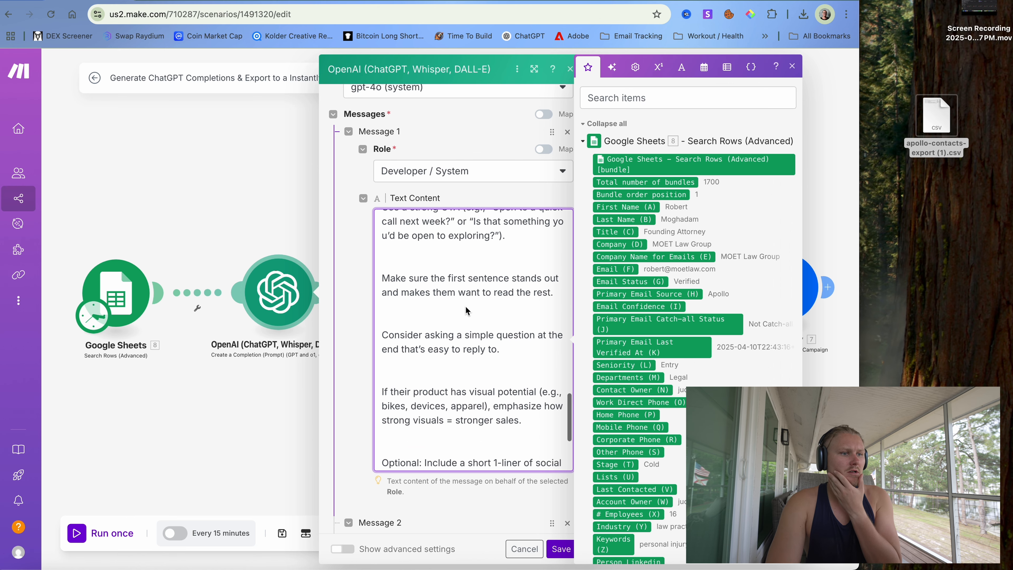
{"action": "scroll", "coordinate": [465, 306], "scroll_direction": "down", "scroll_amount": 10}
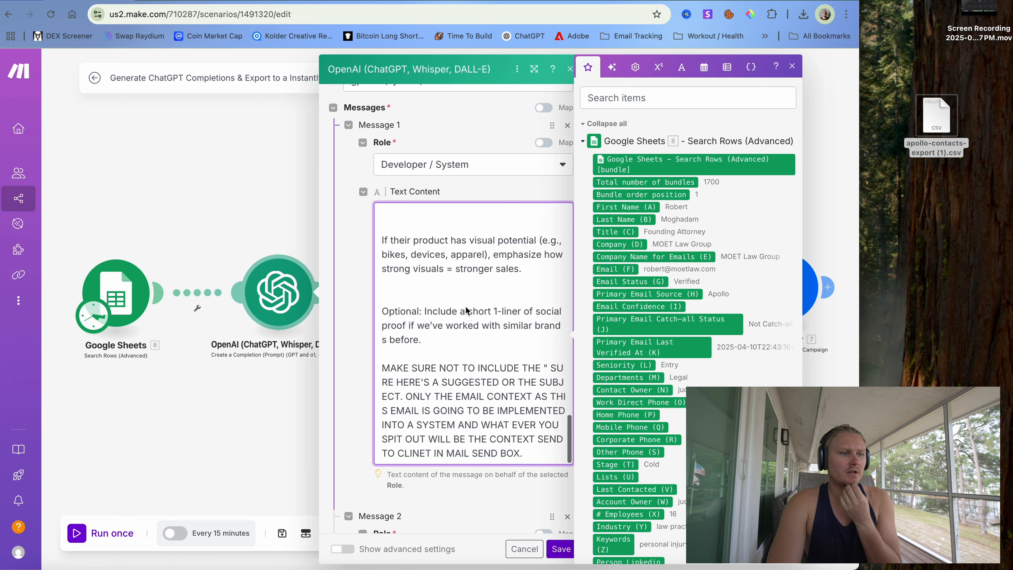
{"action": "scroll", "coordinate": [465, 308], "scroll_direction": "down", "scroll_amount": 15}
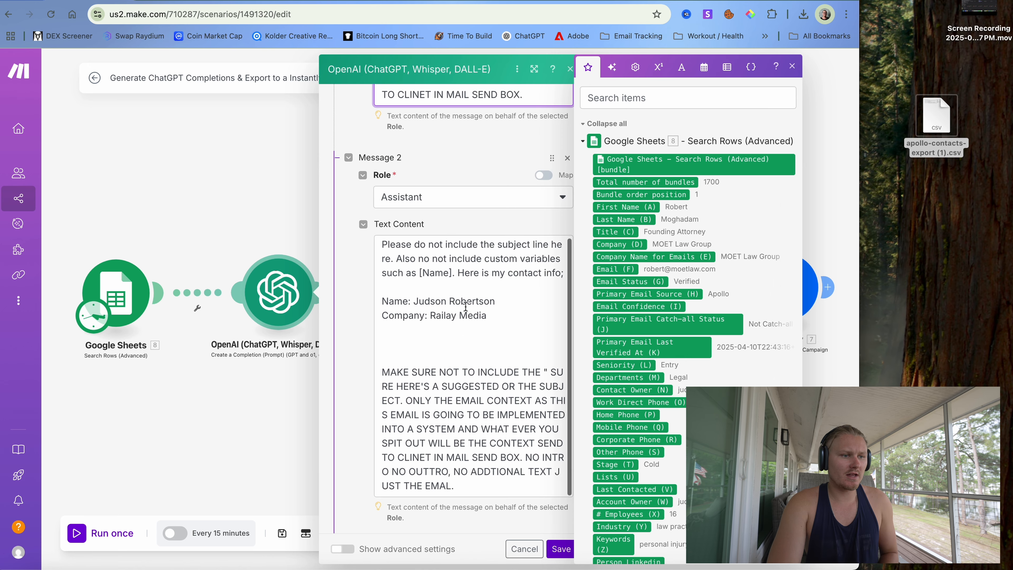
- Remove the contact-info lines from Message 2's assistant text
{"action": "left_click", "coordinate": [417, 302]}
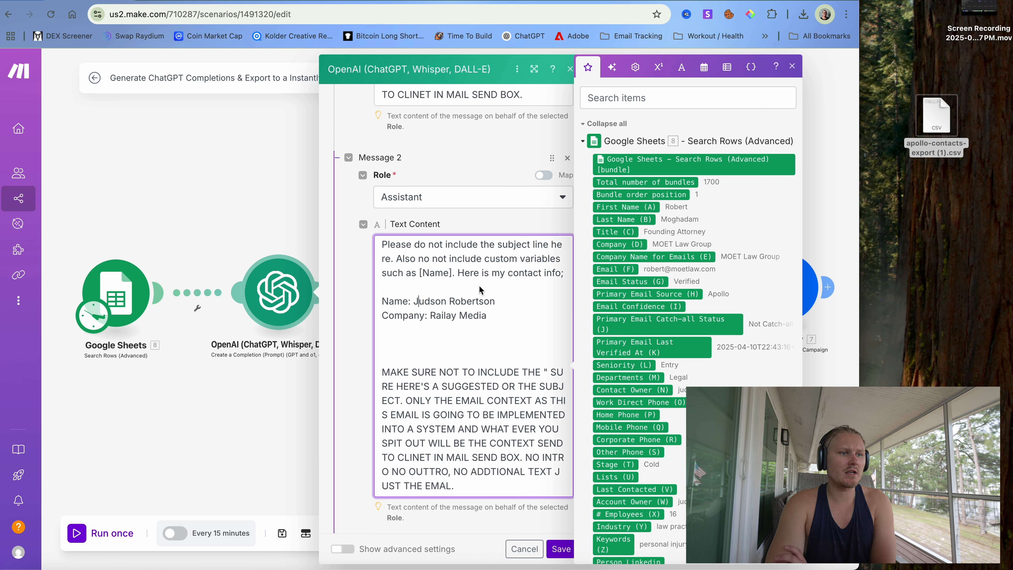
{"action": "left_click_drag", "start_coordinate": [487, 315], "coordinate": [461, 279]}
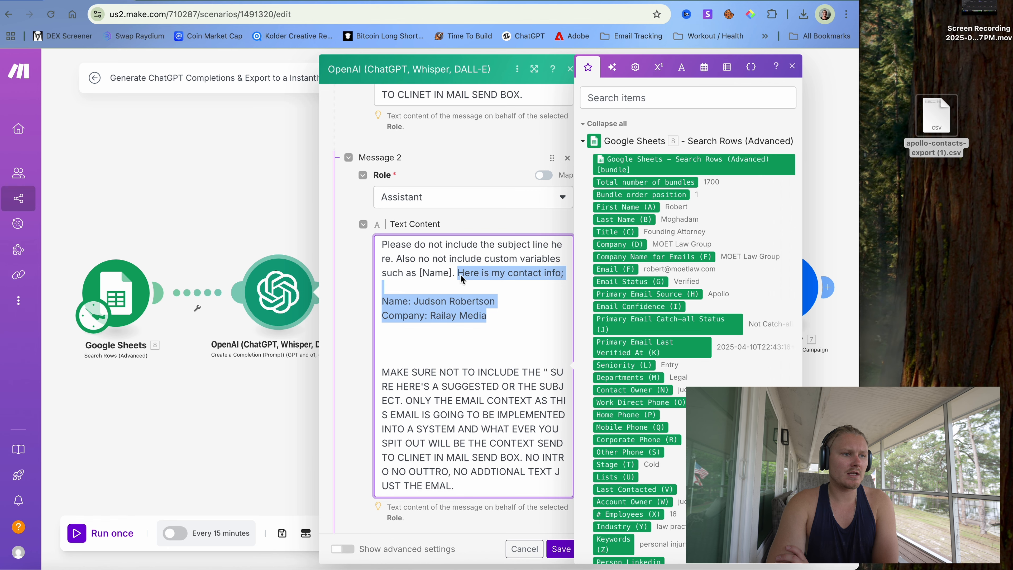
{"action": "key", "text": "BackSpace"}
- Save the first OpenAI module and open the second OpenAI module's gpt-4o settings
{"action": "scroll", "coordinate": [484, 342], "scroll_direction": "down", "scroll_amount": 2}
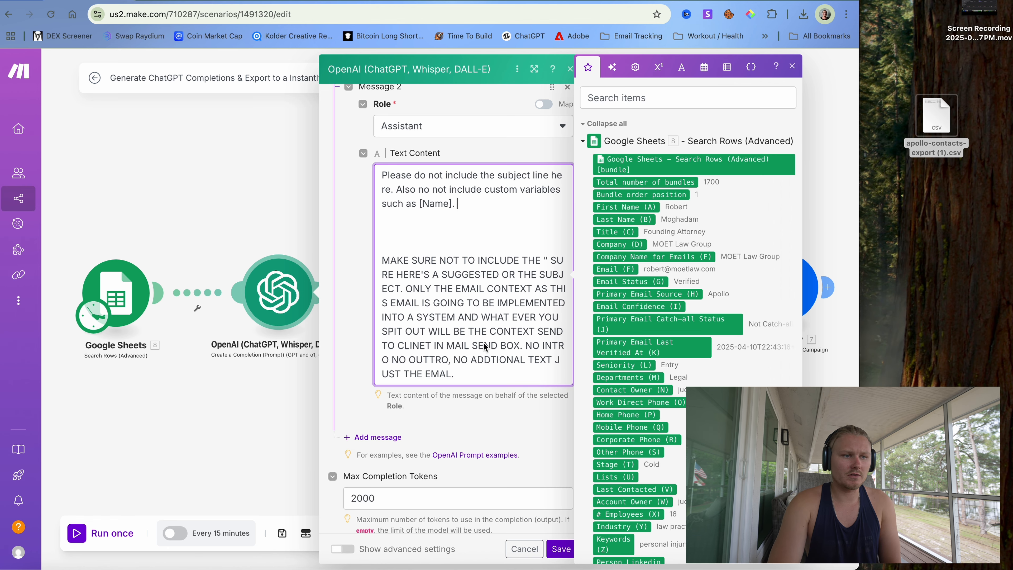
{"action": "scroll", "coordinate": [484, 341], "scroll_direction": "down", "scroll_amount": 3}
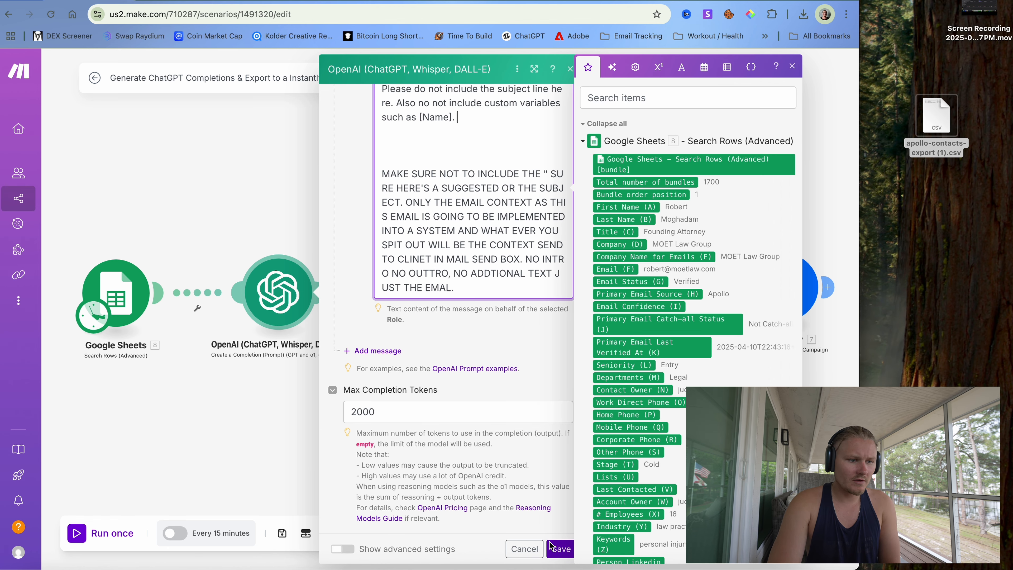
{"action": "left_click", "coordinate": [559, 549]}
{"action": "left_click", "coordinate": [439, 305]}
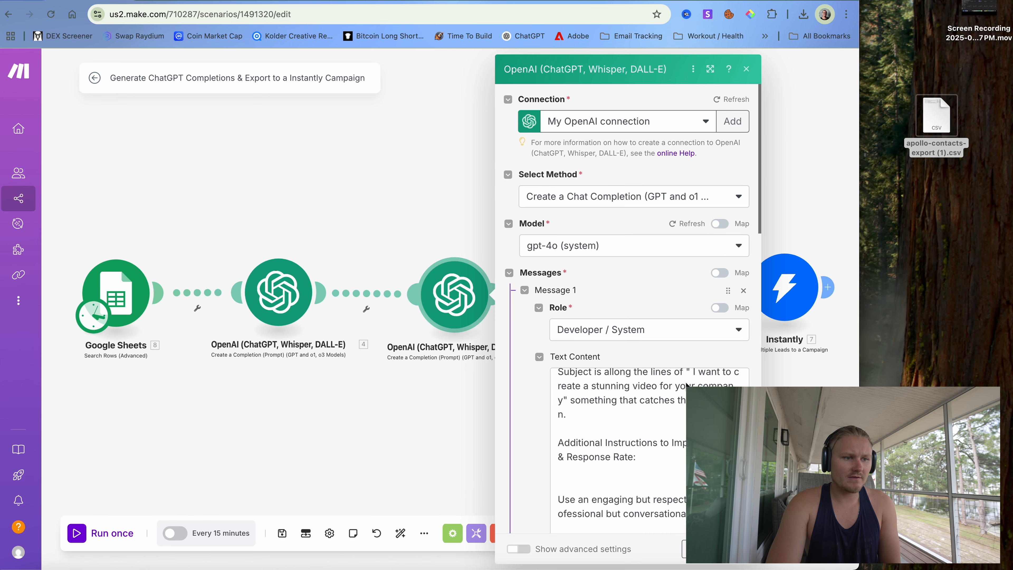
- Review and close the second OpenAI module and the Add a Row sheet module
{"action": "scroll", "coordinate": [686, 384], "scroll_direction": "down", "scroll_amount": 10}
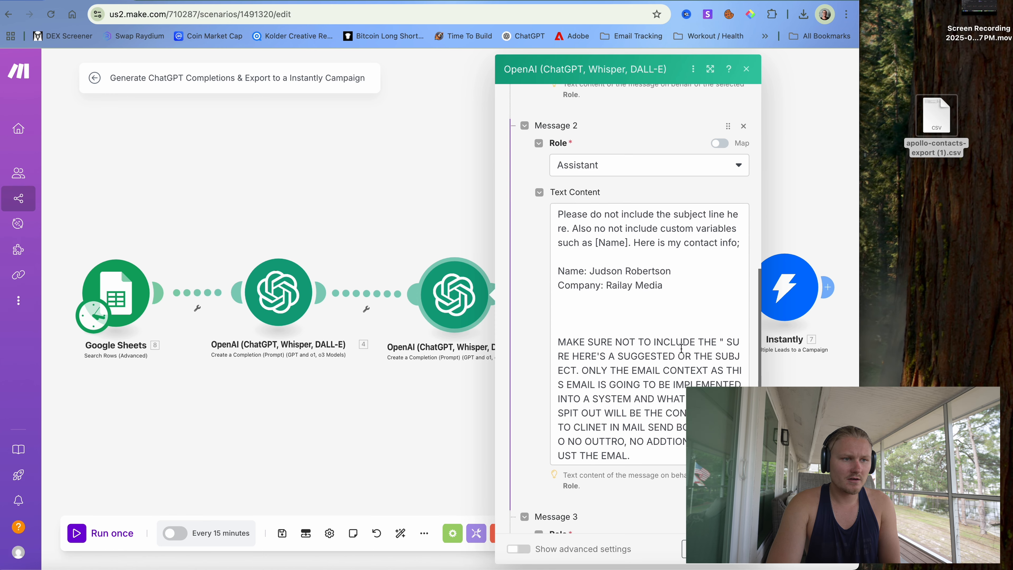
{"action": "scroll", "coordinate": [682, 349], "scroll_direction": "up", "scroll_amount": 3}
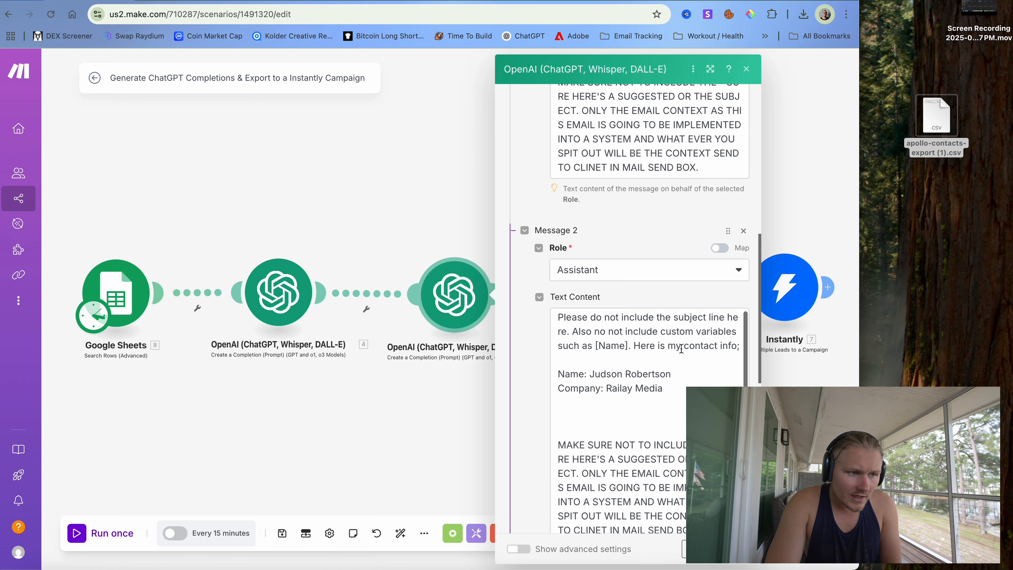
{"action": "scroll", "coordinate": [681, 348], "scroll_direction": "down", "scroll_amount": 10}
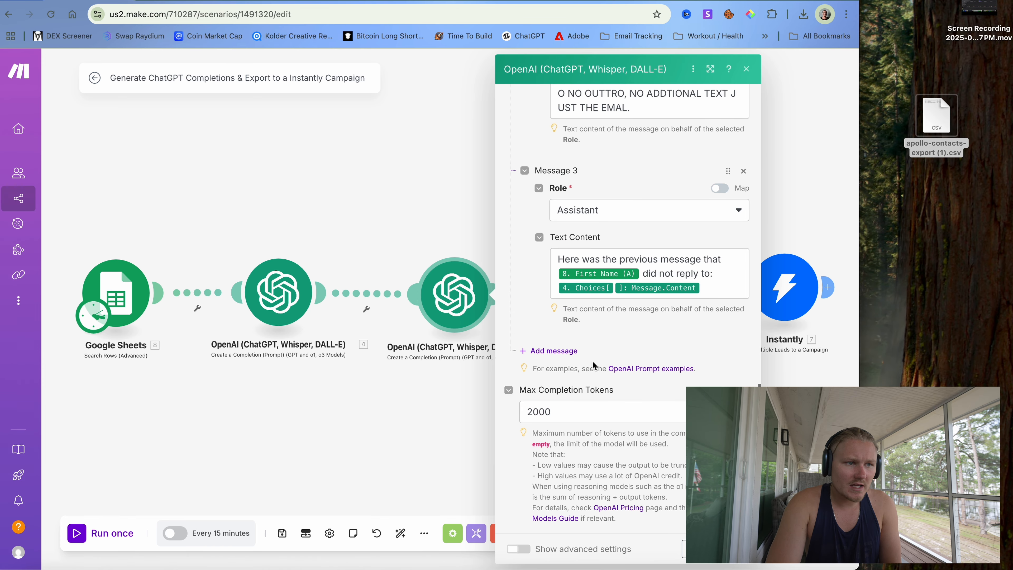
{"action": "left_click", "coordinate": [703, 549]}
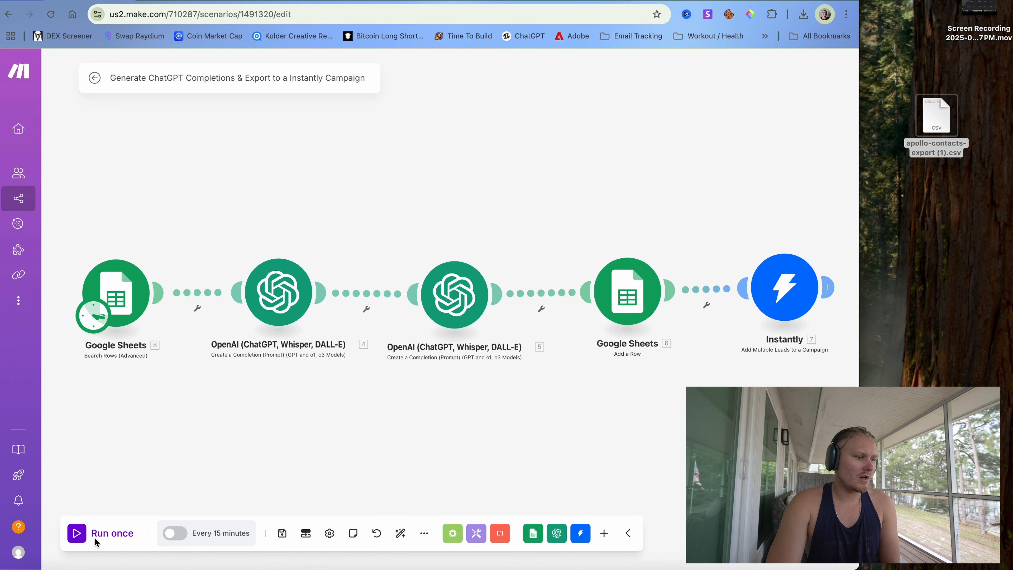
{"action": "left_click", "coordinate": [621, 302]}
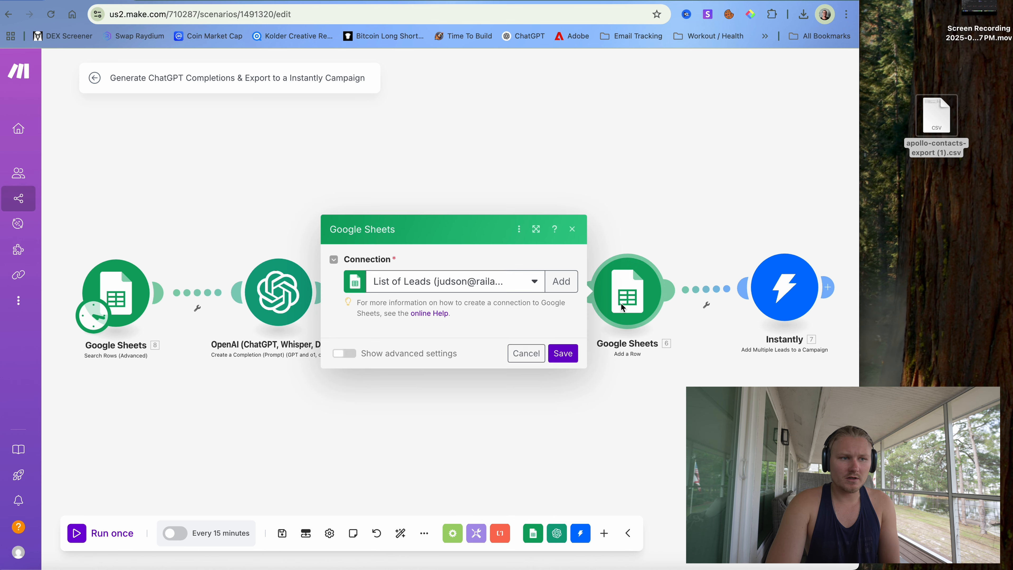
{"action": "left_click", "coordinate": [573, 68]}
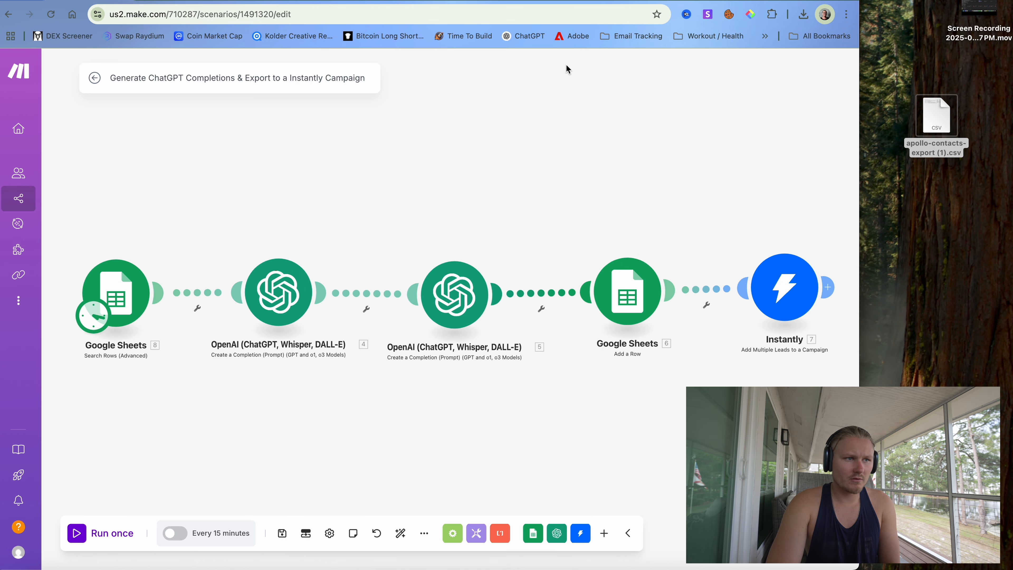
- Set the Instantly module's Campaign ID to Camera Gear instead of Master E-Bike Campaign
{"action": "left_click", "coordinate": [784, 288]}
{"action": "scroll", "coordinate": [650, 357], "scroll_direction": "down", "scroll_amount": 10}
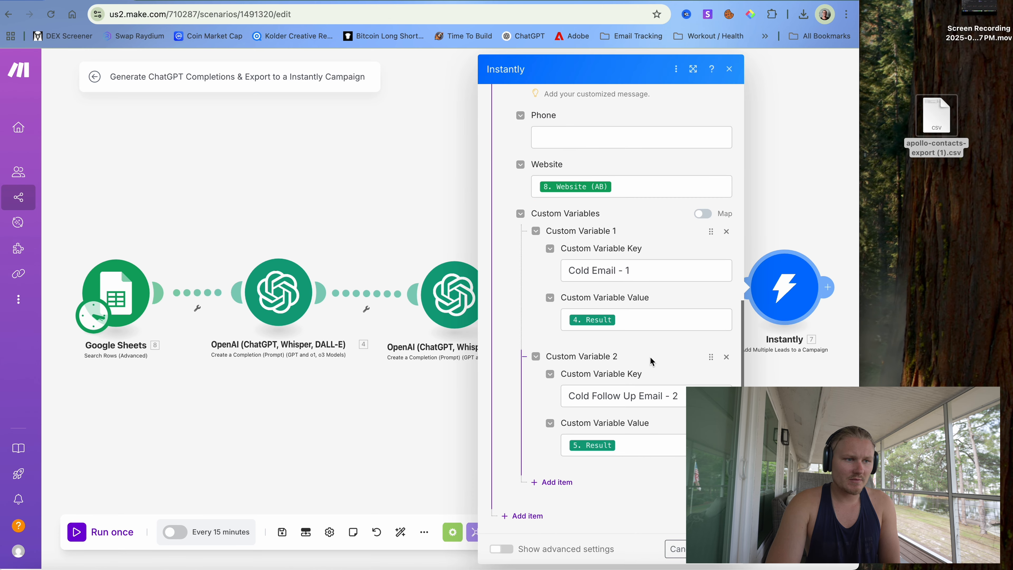
{"action": "scroll", "coordinate": [650, 356], "scroll_direction": "up", "scroll_amount": 10}
{"action": "left_click", "coordinate": [621, 200]}
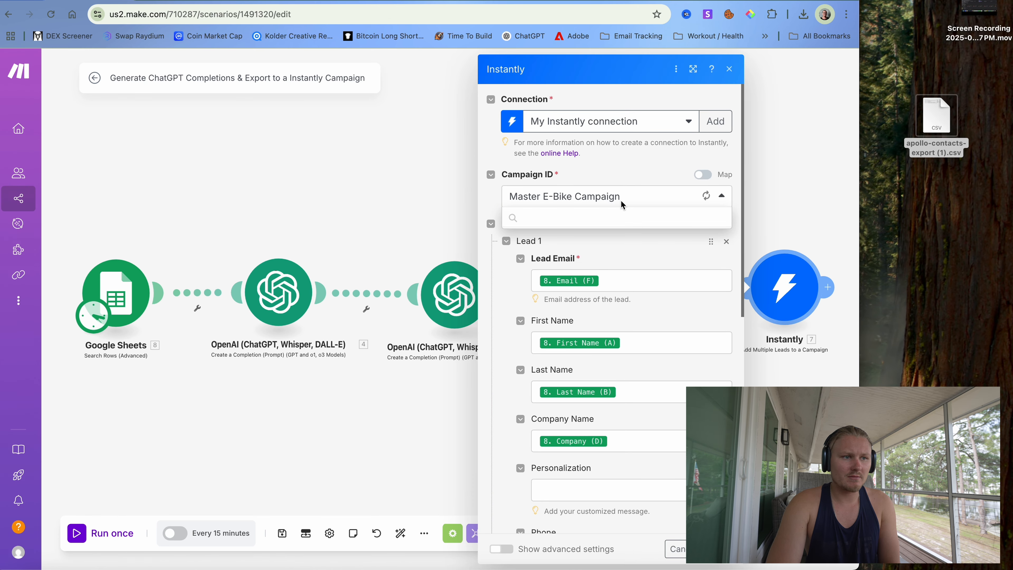
{"action": "left_click", "coordinate": [597, 239]}
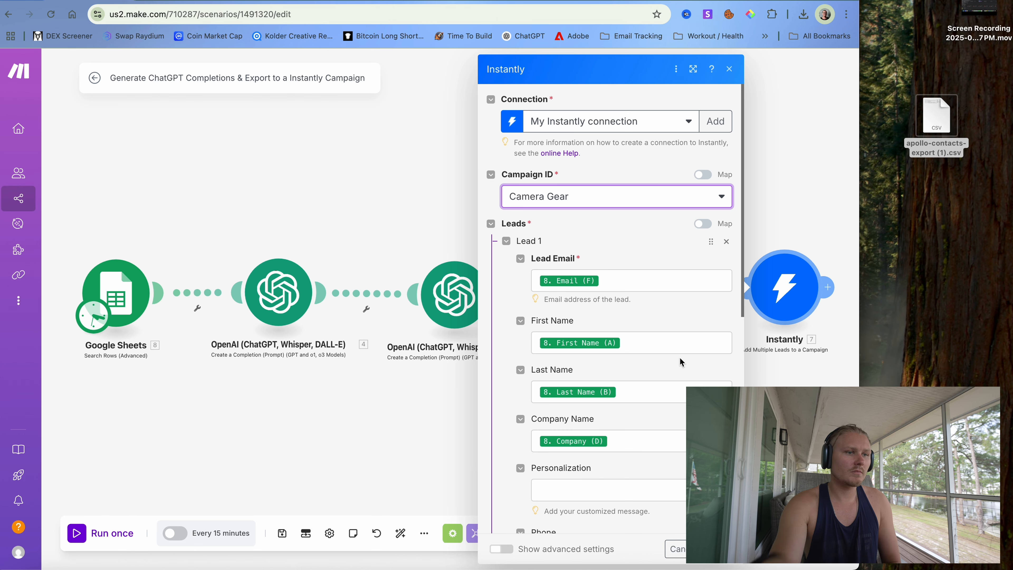
{"action": "left_click", "coordinate": [157, 1]}
{"action": "left_click", "coordinate": [170, 14]}
{"action": "type", "text": "insta"}
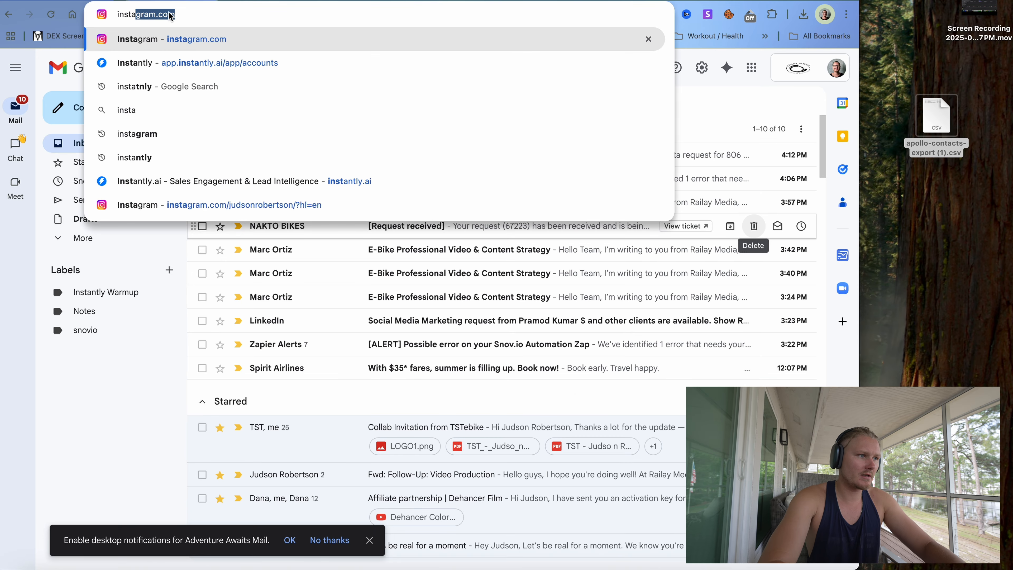
{"action": "type", "text": "tnl"}
{"action": "key", "text": "Return"}
{"action": "left_click", "coordinate": [182, 16]}
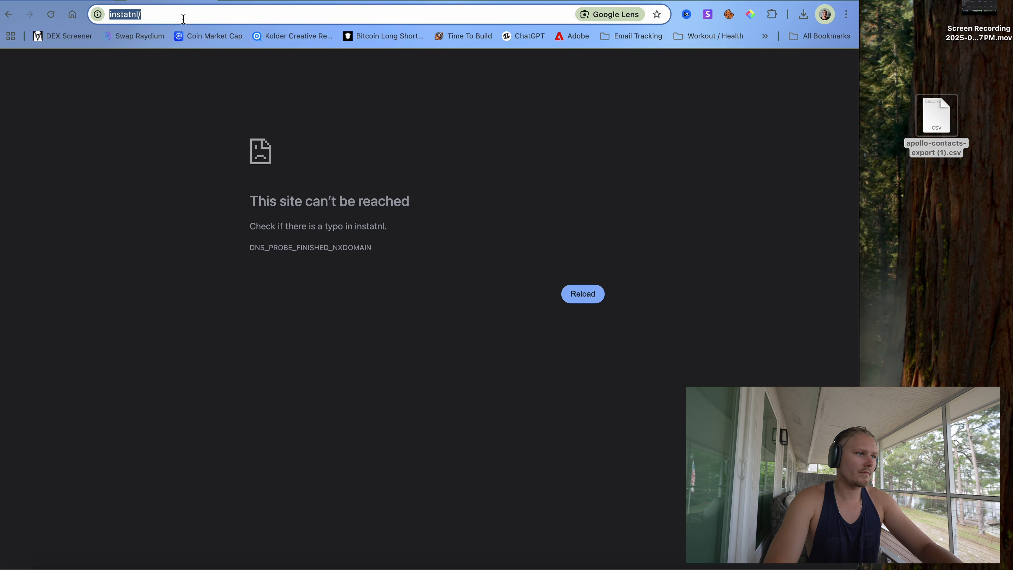
{"action": "type", "text": "insta"}
{"action": "key", "text": "Return"}
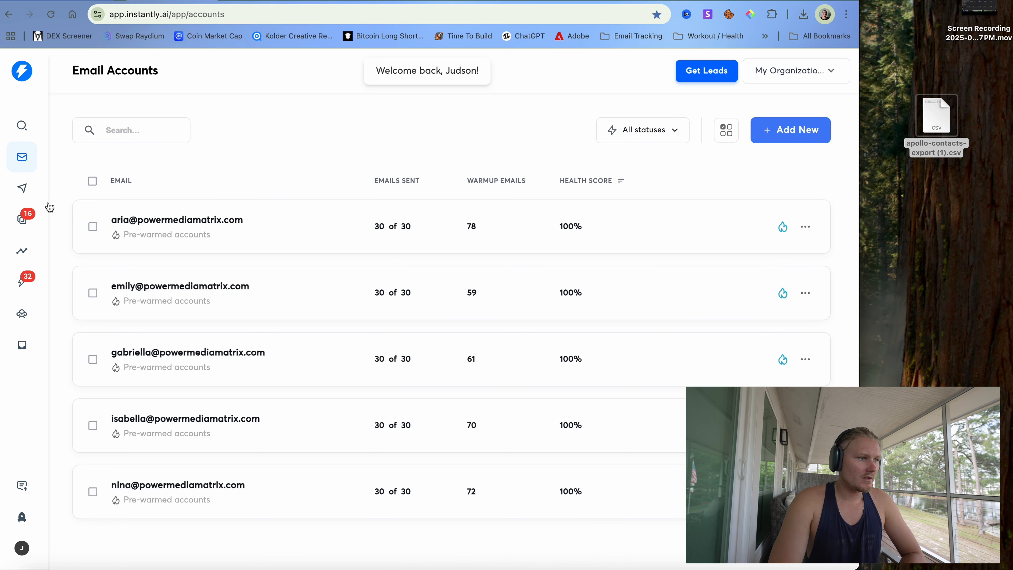
{"action": "left_click", "coordinate": [29, 184]}
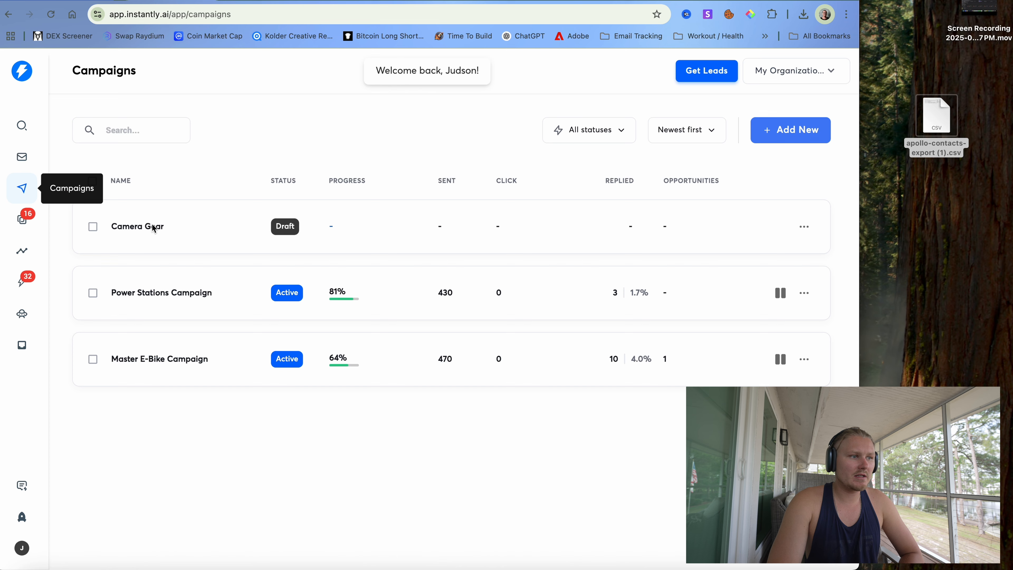
{"action": "left_click", "coordinate": [148, 233]}
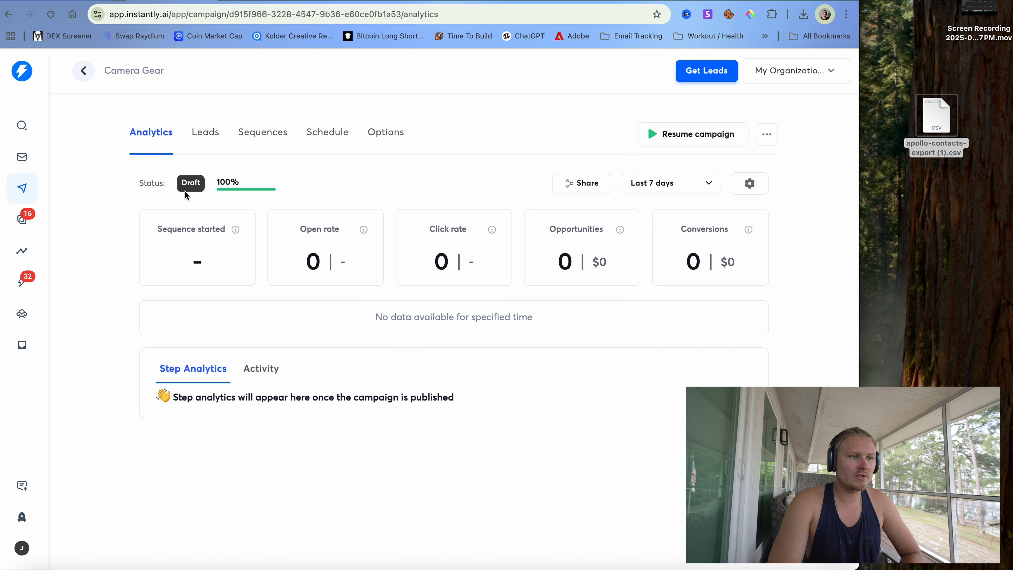
{"action": "left_click", "coordinate": [108, 1]}
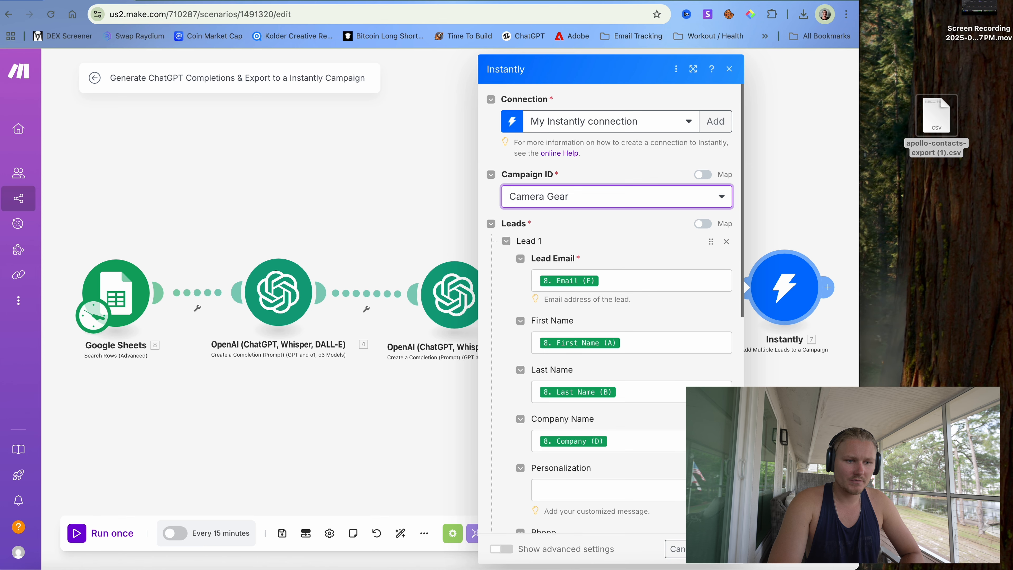
- Run the scenario once and check the rows returned by the Google Sheets search
{"action": "left_click", "coordinate": [718, 549]}
{"action": "left_click", "coordinate": [78, 532]}
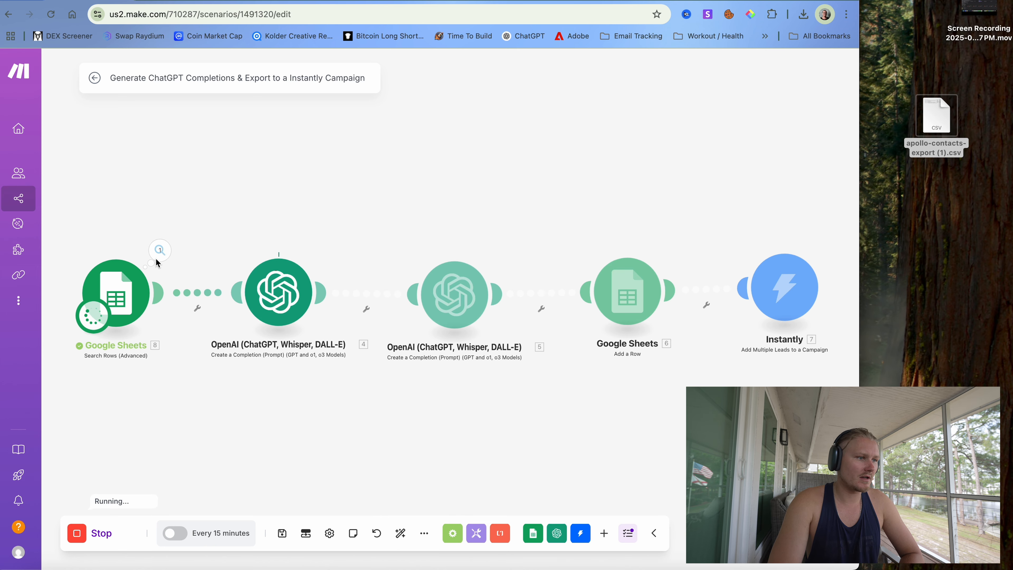
{"action": "left_click", "coordinate": [160, 250]}
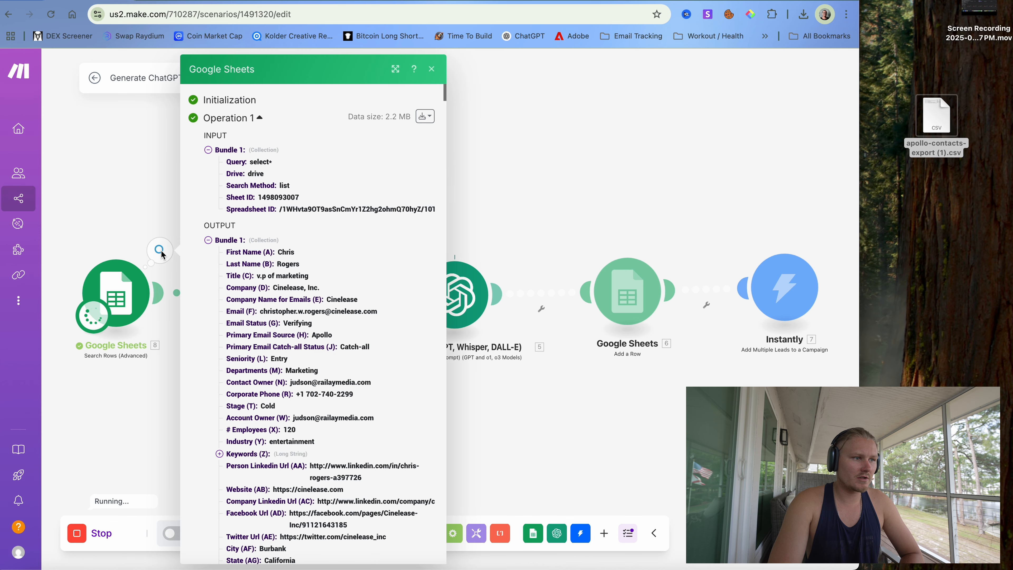
{"action": "left_click", "coordinate": [131, 181]}
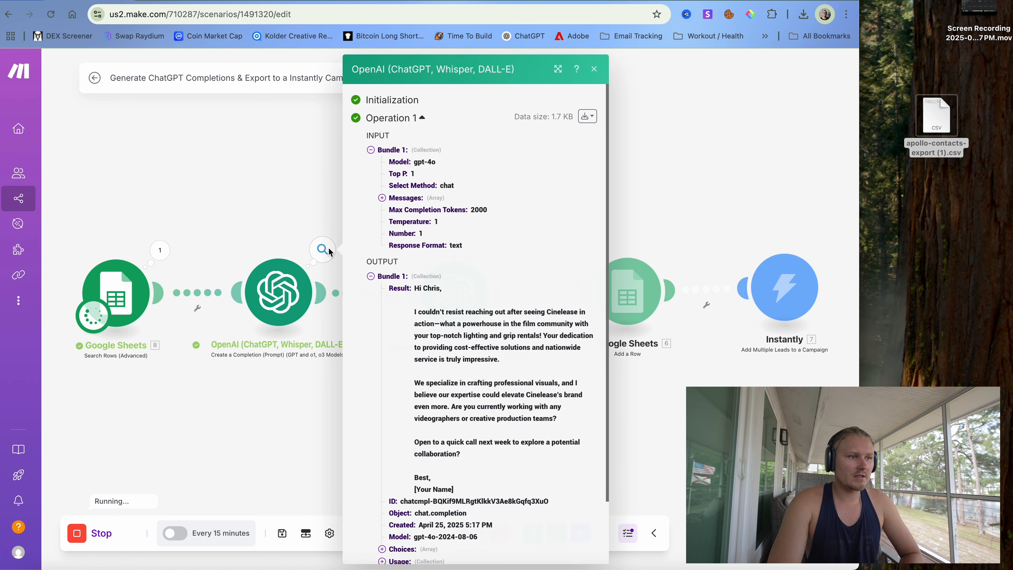
- Read the cold email the first OpenAI module generated for the Cinelease lead
{"action": "left_click", "coordinate": [323, 249]}
{"action": "scroll", "coordinate": [438, 304], "scroll_direction": "down", "scroll_amount": 1}
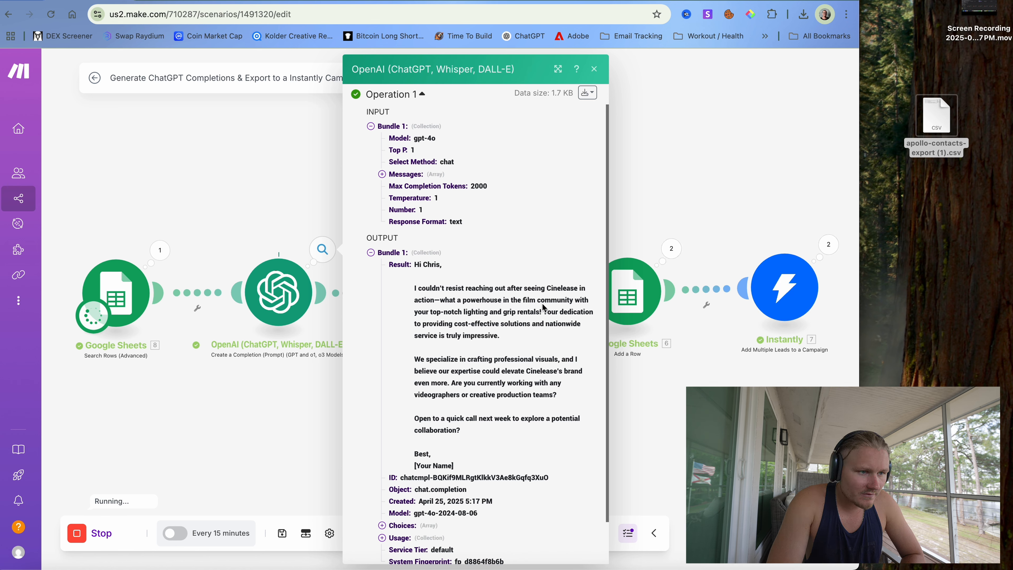
{"action": "scroll", "coordinate": [481, 322], "scroll_direction": "down", "scroll_amount": 1}
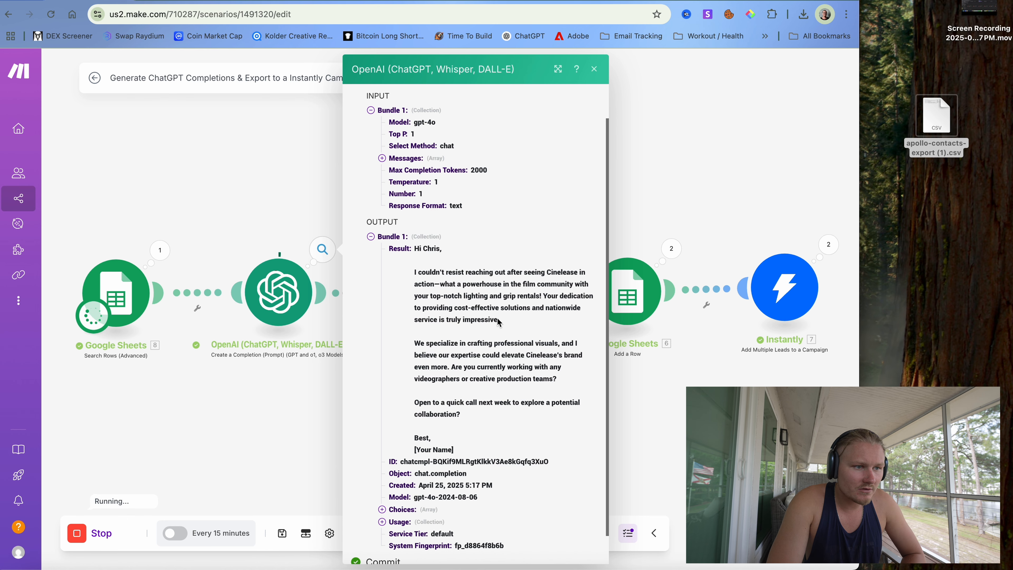
{"action": "scroll", "coordinate": [497, 318], "scroll_direction": "down", "scroll_amount": 1}
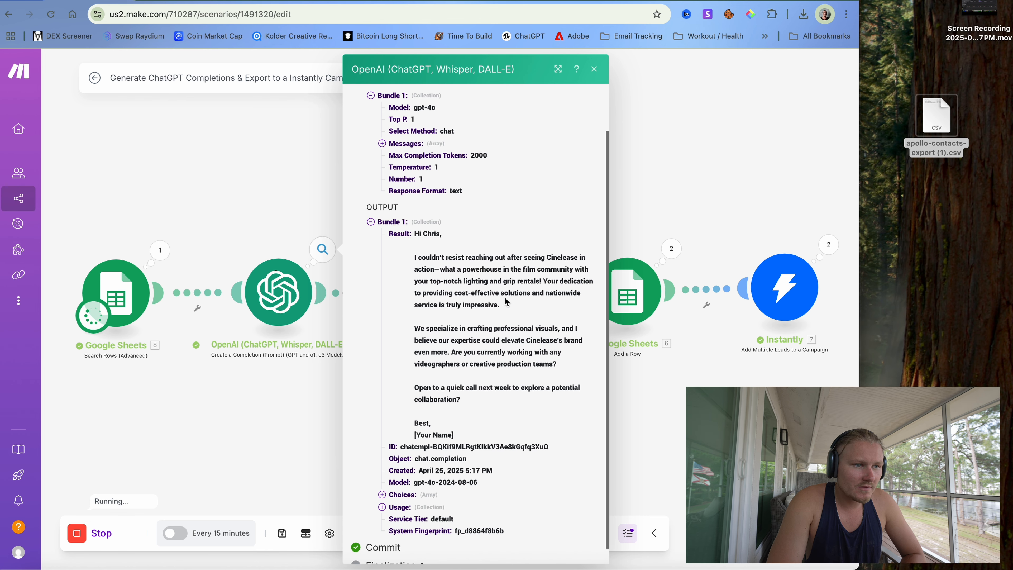
{"action": "scroll", "coordinate": [527, 303], "scroll_direction": "down", "scroll_amount": 1}
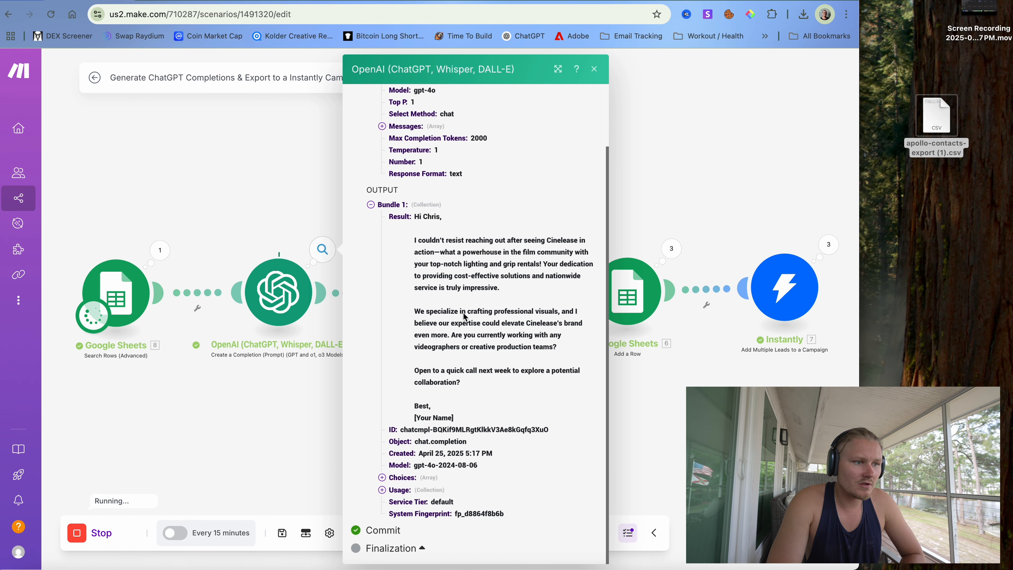
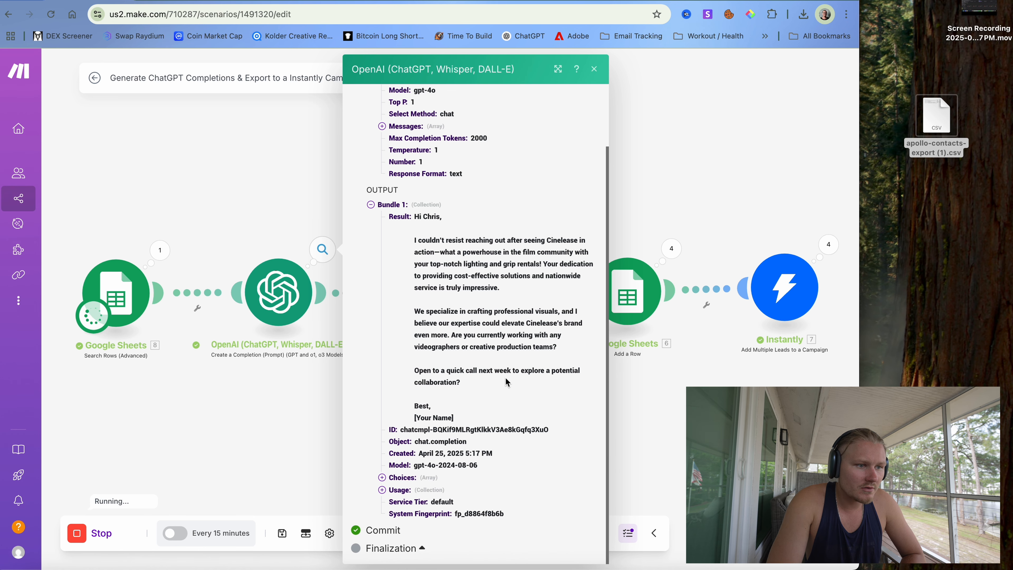
- Review the generated email in Operation 1's Result of the second OpenAI module's run
{"action": "left_click", "coordinate": [342, 395]}
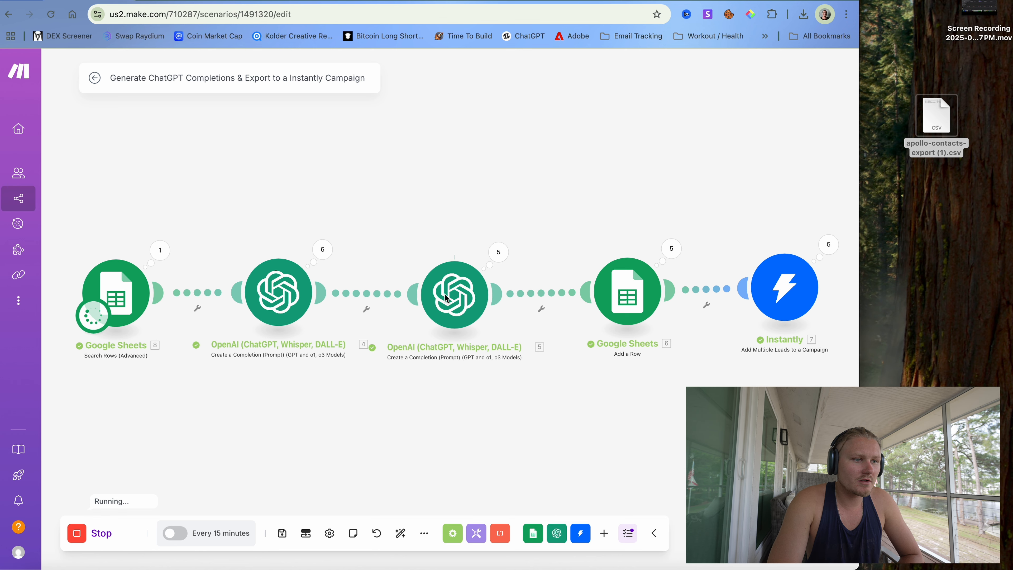
{"action": "left_click", "coordinate": [498, 253]}
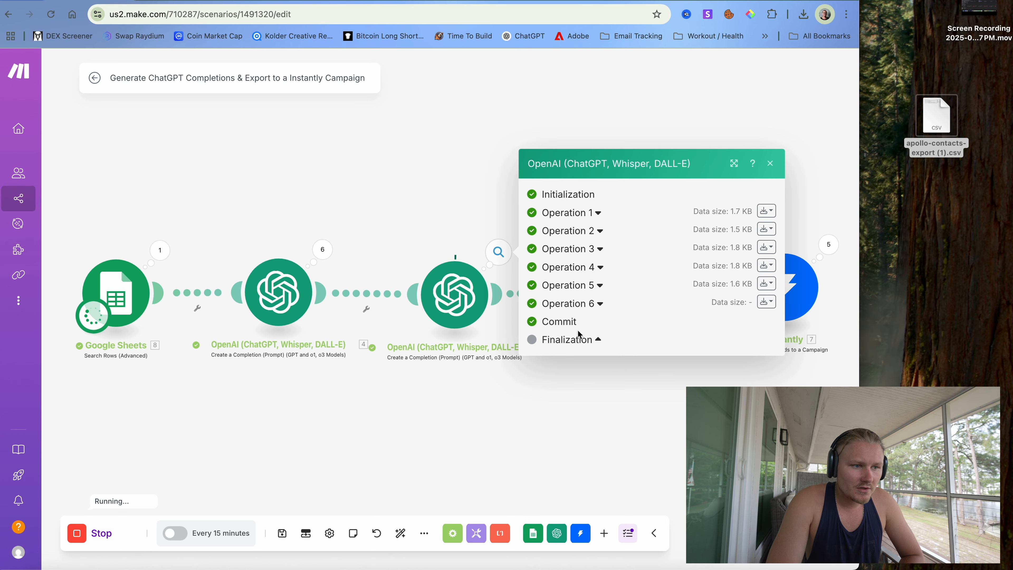
{"action": "left_click", "coordinate": [599, 304]}
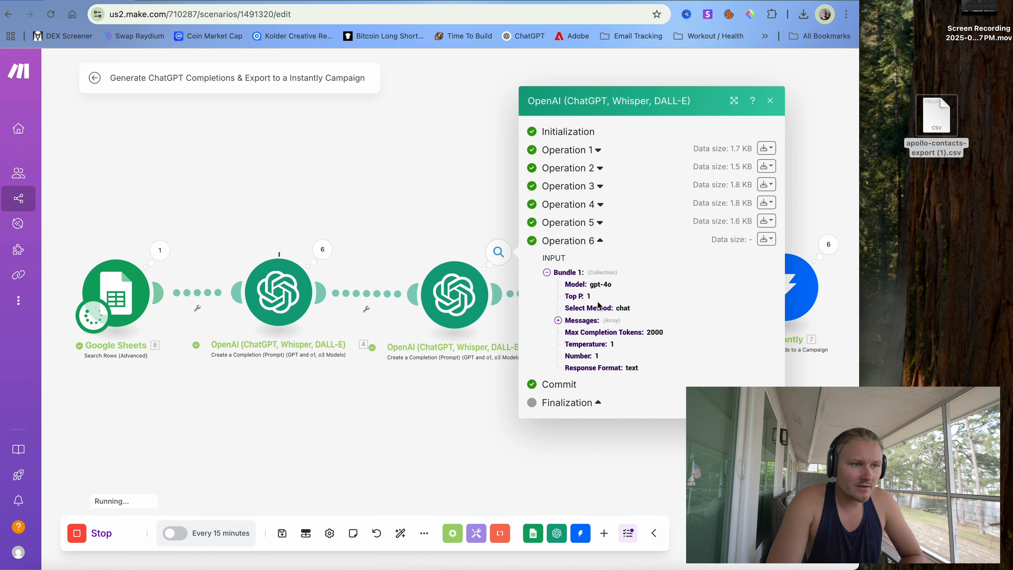
{"action": "left_click", "coordinate": [600, 241]}
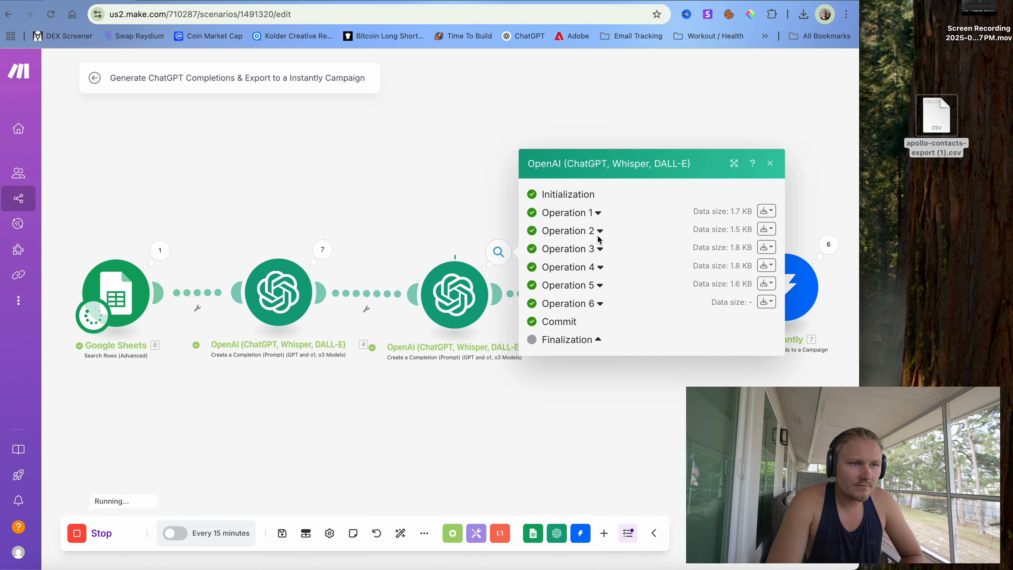
{"action": "left_click", "coordinate": [596, 216]}
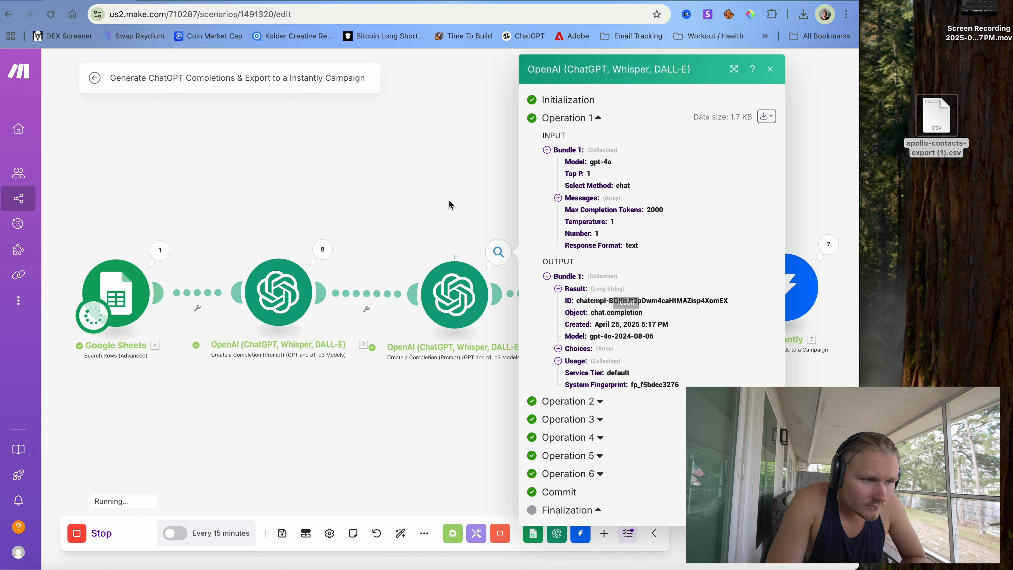
{"action": "left_click", "coordinate": [559, 289]}
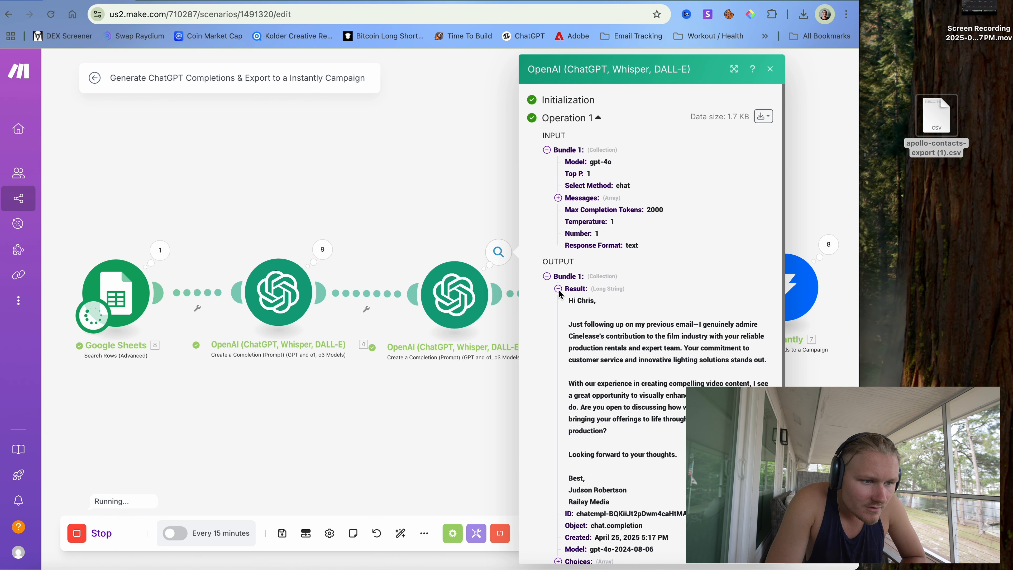
{"action": "scroll", "coordinate": [559, 294], "scroll_direction": "down", "scroll_amount": 3}
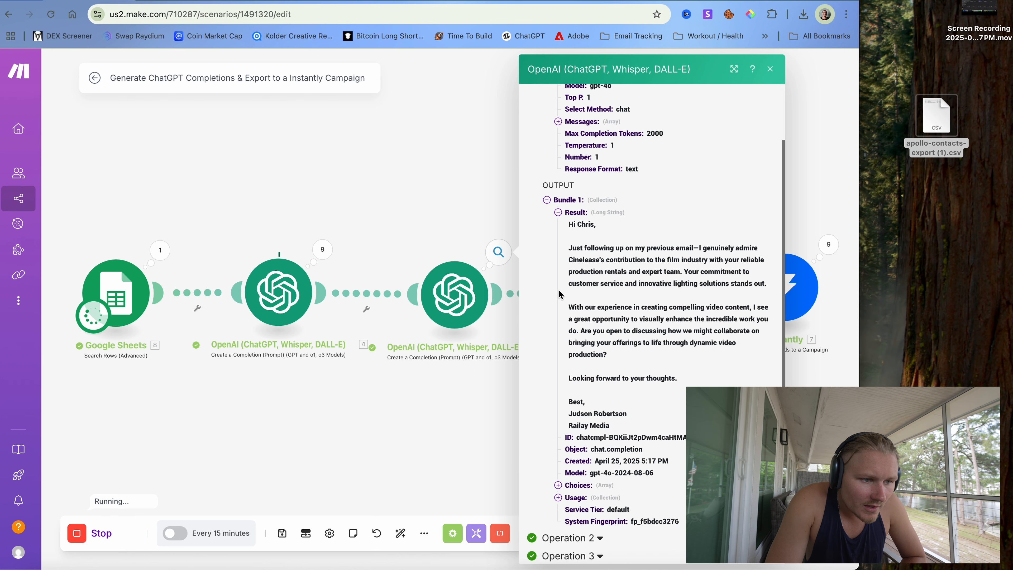
- Stop the running scenario and open the first OpenAI module's settings
{"action": "left_click", "coordinate": [469, 359]}
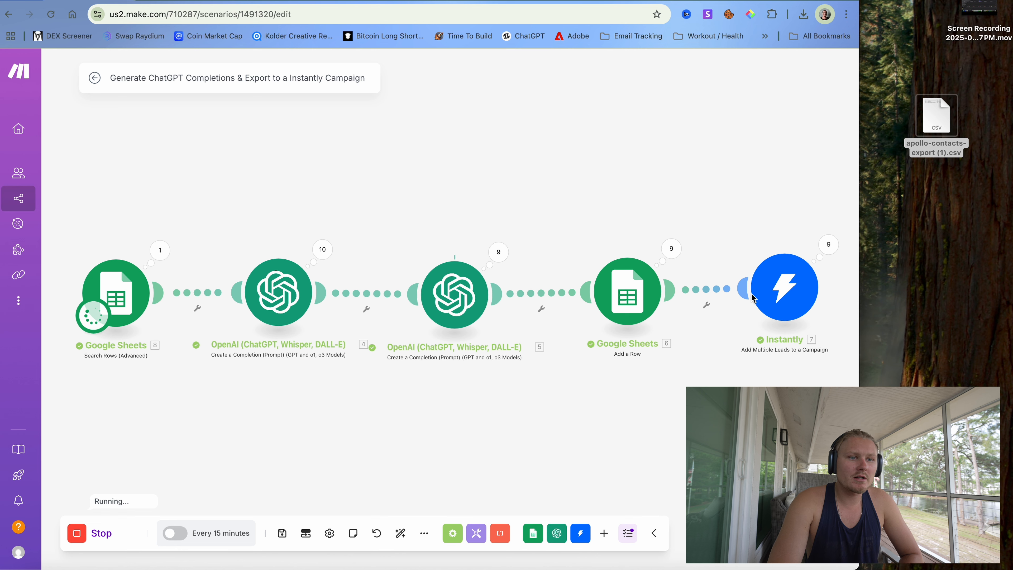
{"action": "left_click", "coordinate": [100, 534]}
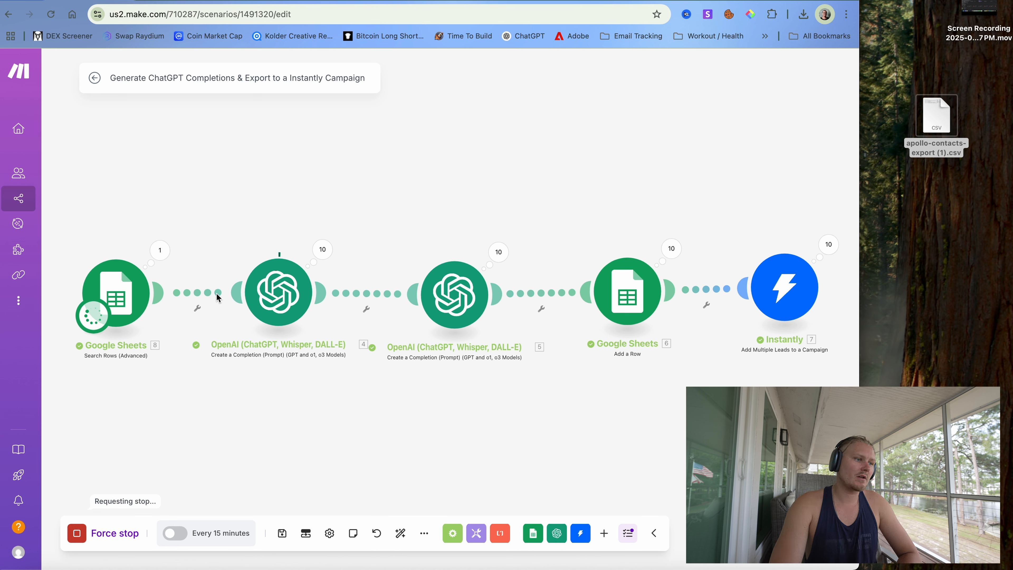
{"action": "left_click", "coordinate": [279, 285]}
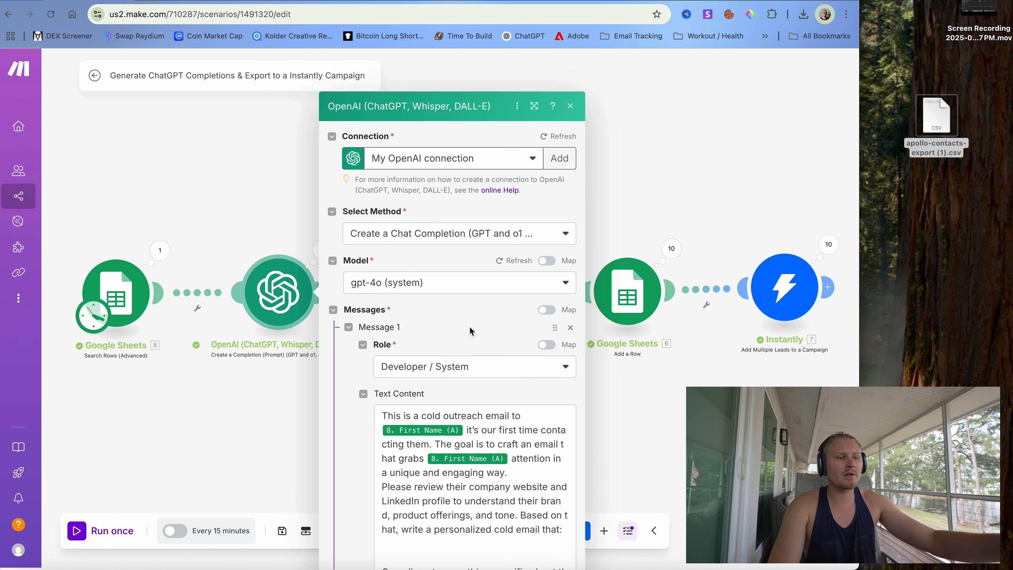
- Add a prompt line: very important, use words that sound like a friend, not a chat bot
{"action": "scroll", "coordinate": [470, 326], "scroll_direction": "down", "scroll_amount": 5}
{"action": "scroll", "coordinate": [439, 351], "scroll_direction": "up", "scroll_amount": 3}
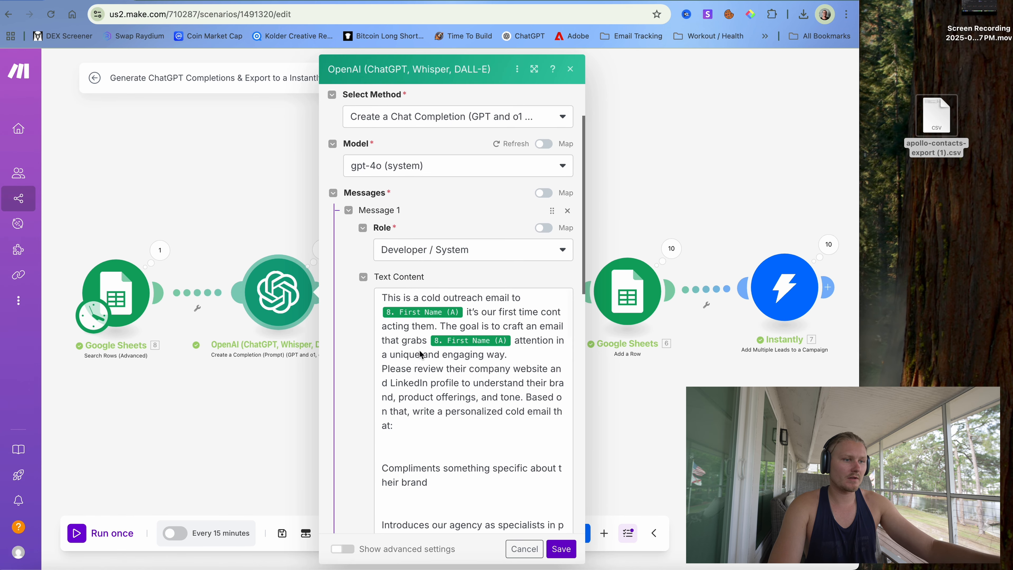
{"action": "scroll", "coordinate": [420, 353], "scroll_direction": "down", "scroll_amount": 2}
{"action": "left_click", "coordinate": [412, 398]}
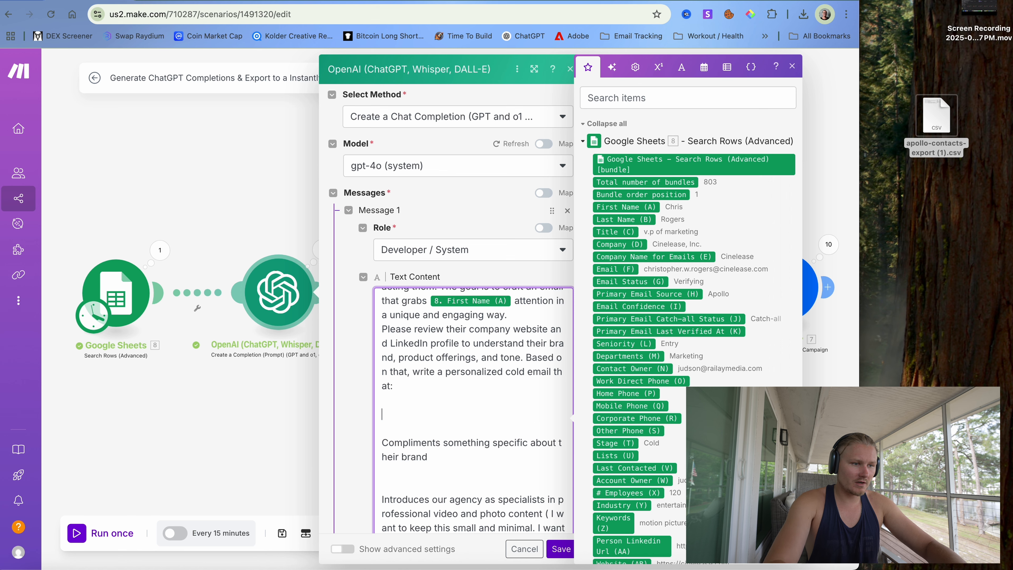
{"action": "type", "text": "THIS IS "}
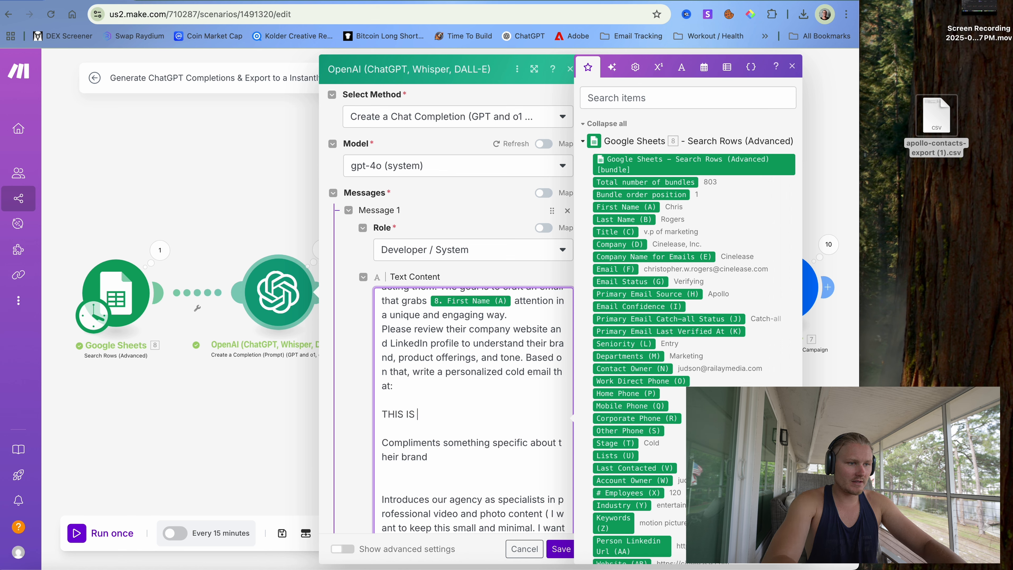
{"action": "type", "text": "VERY VERU"}
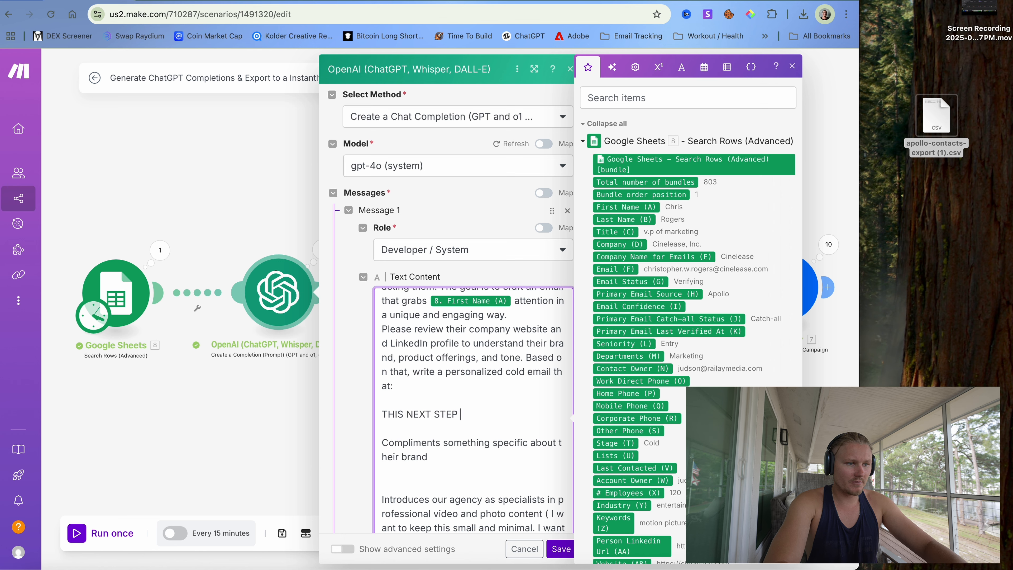
{"action": "type", "text": "ERY IMPO"}
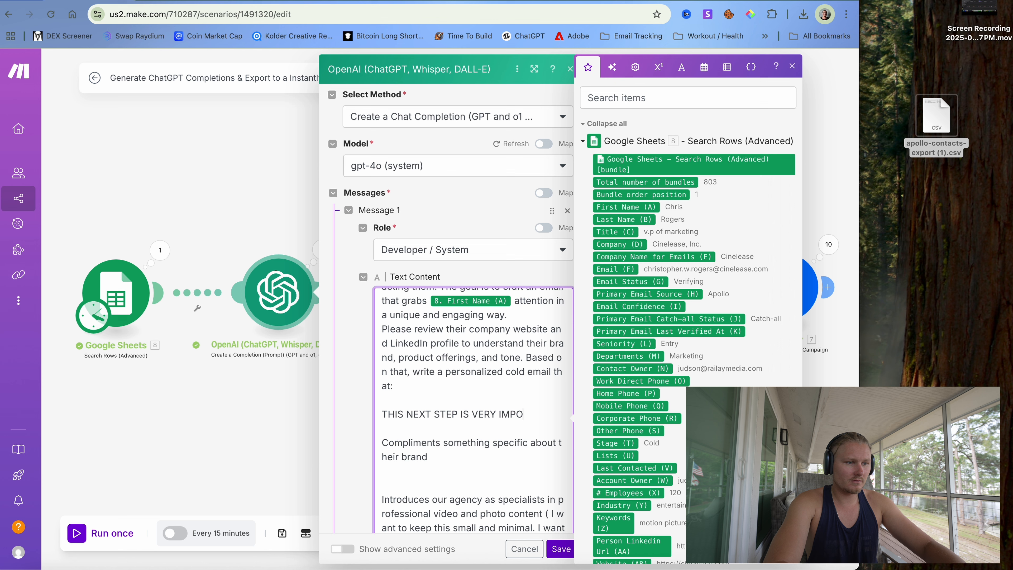
{"action": "type", "text": "RTANT "}
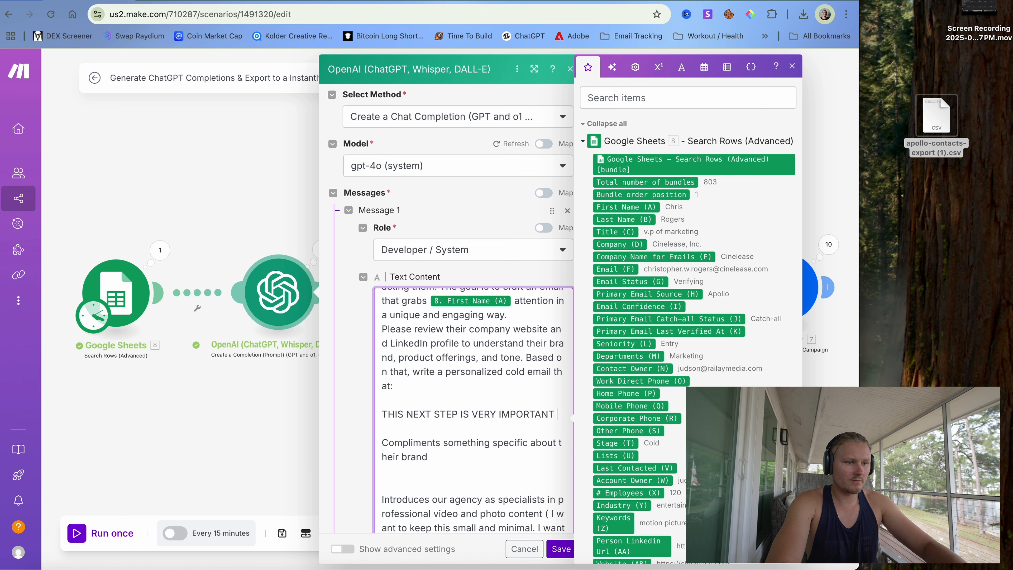
{"action": "type", "text": "\" I NEED Y"}
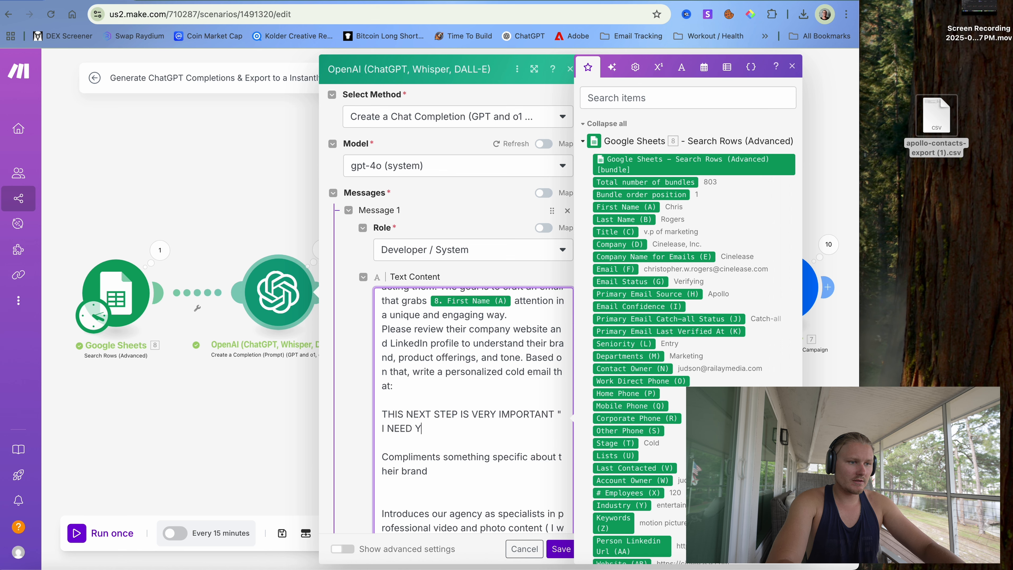
{"action": "type", "text": "OU TO USE "}
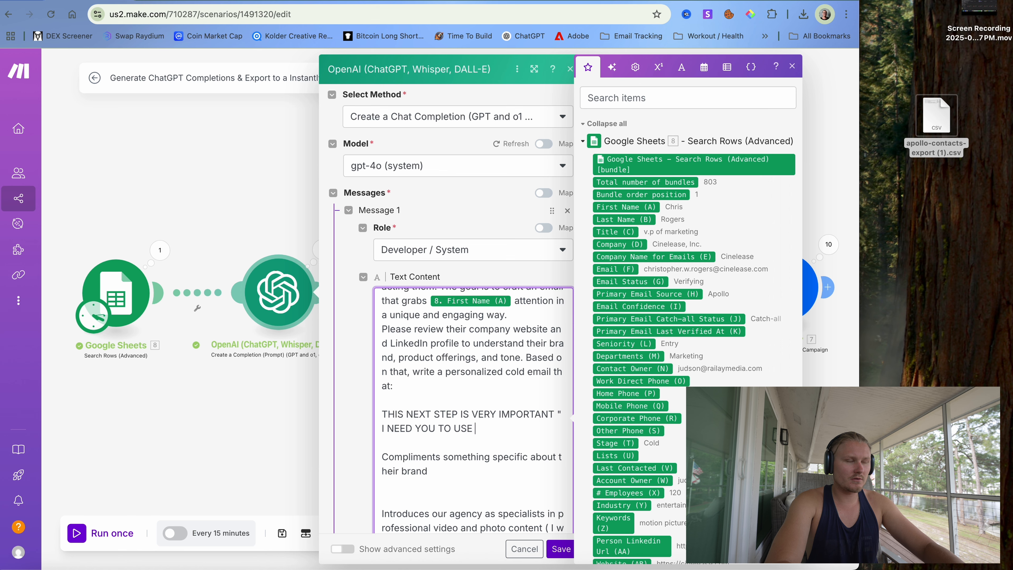
{"action": "type", "text": "WOE"}
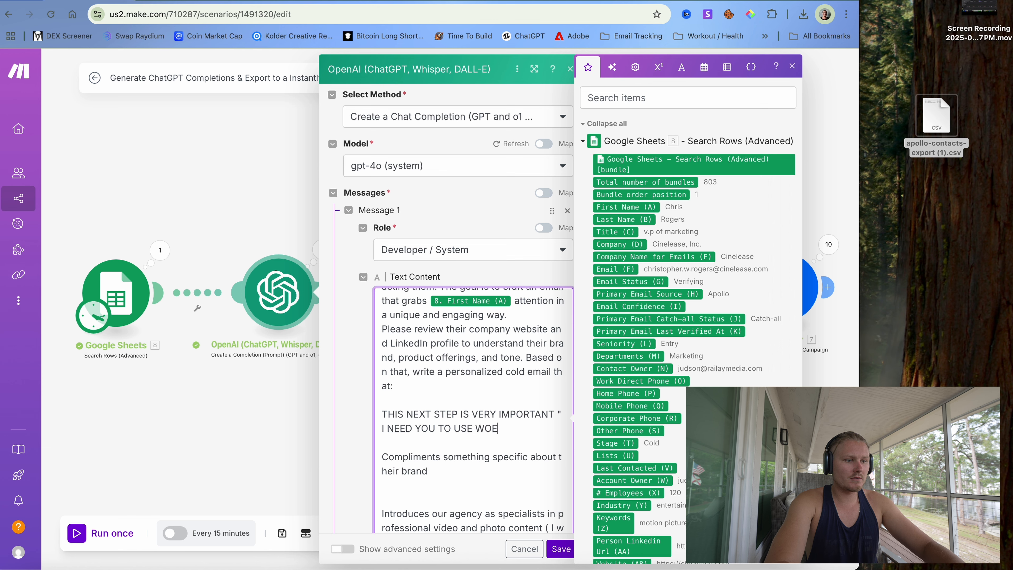
{"action": "key", "text": "BackSpace"}
{"action": "type", "text": "RDS THAT SOUND LIKE A FRI"}
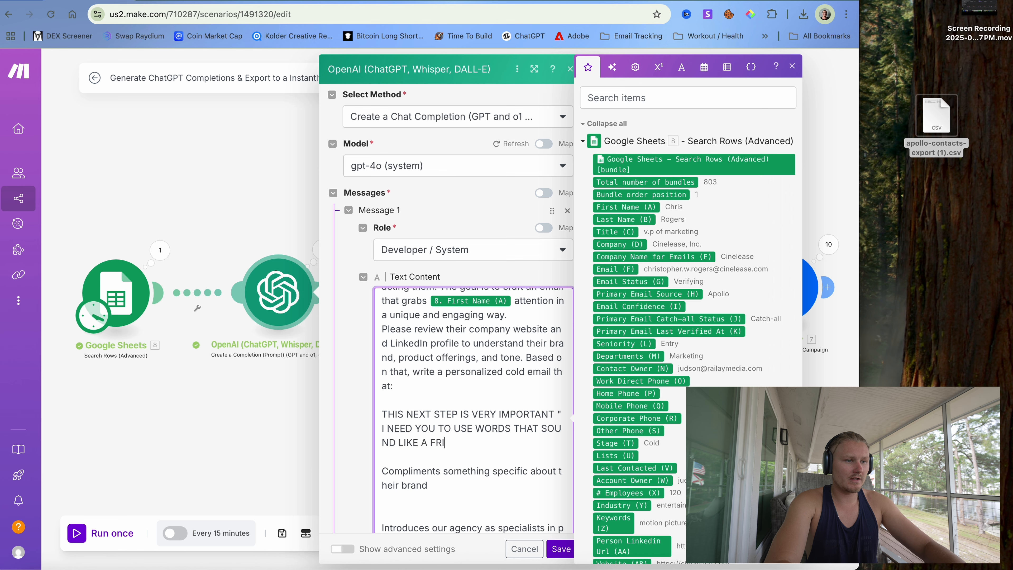
{"action": "type", "text": "END"}
{"action": "key", "text": "Caps_Lock"}
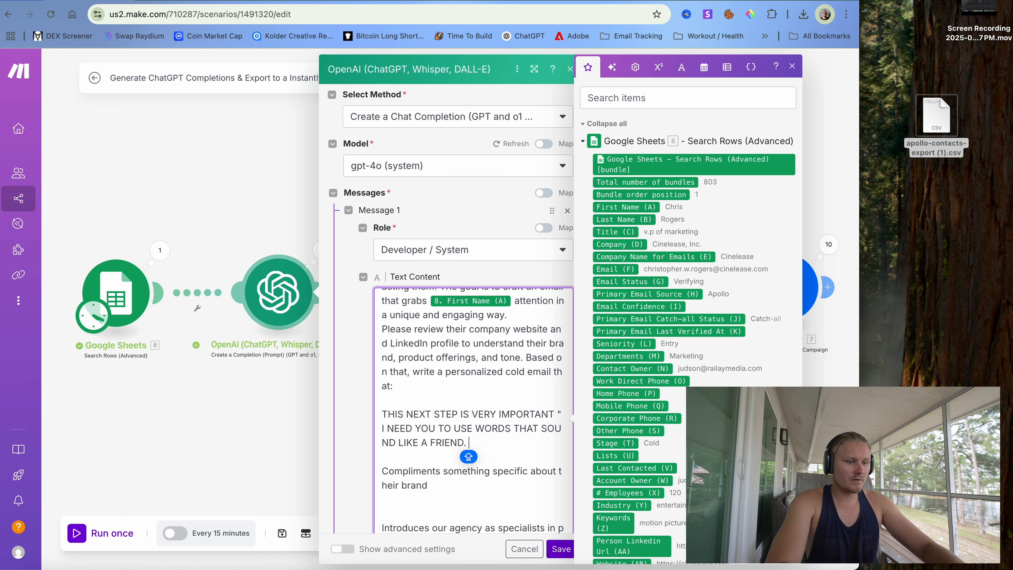
{"action": "type", "text": "DO NOT SOUN"}
{"action": "type", "text": "D LIKE A "}
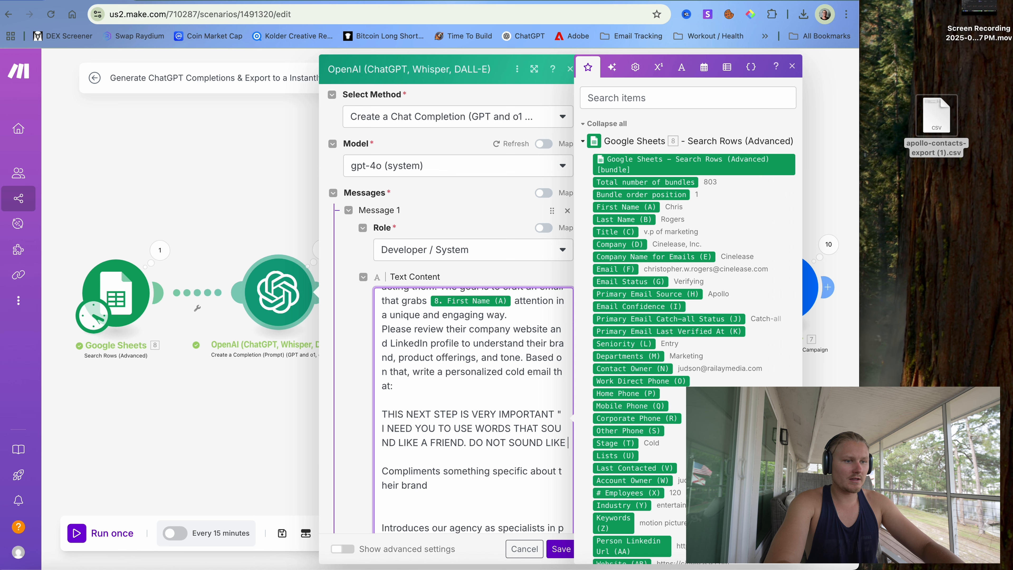
{"action": "type", "text": "CHAT "}
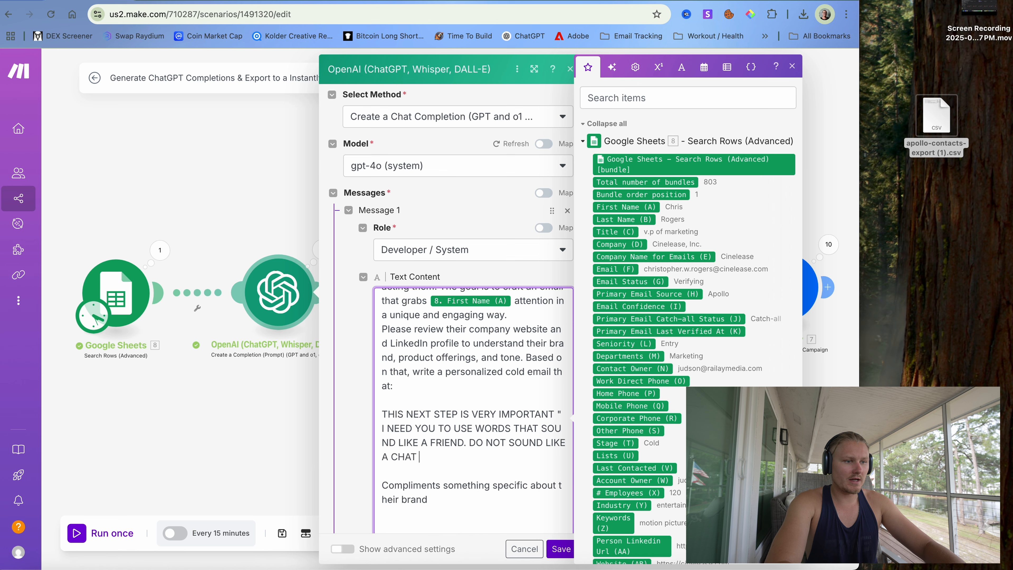
{"action": "type", "text": "BOT, SOUND"}
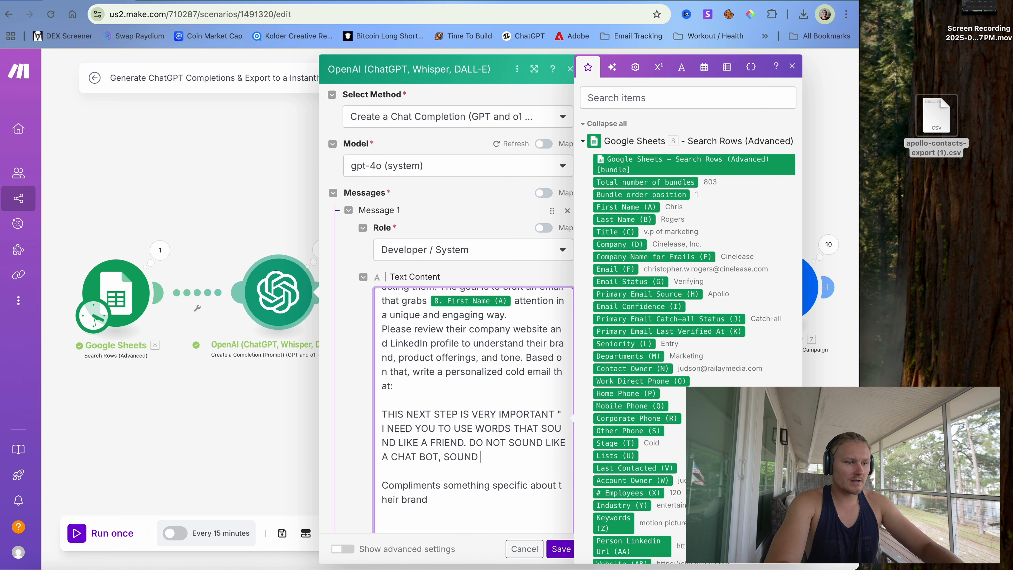
{"action": "type", "text": " LIKE A HUMAN"}
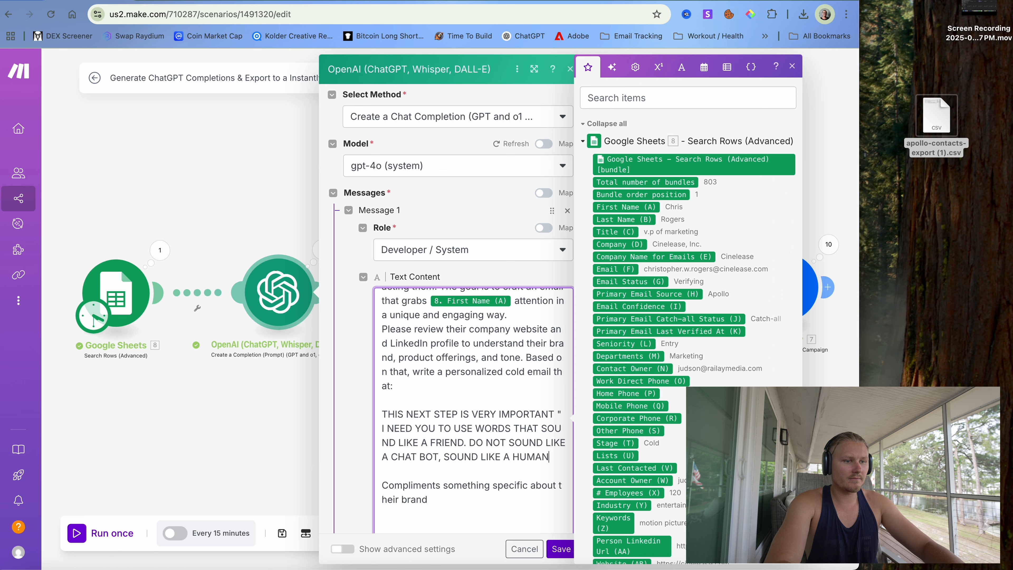
{"action": "type", "text": ", SAY THINGS LI"}
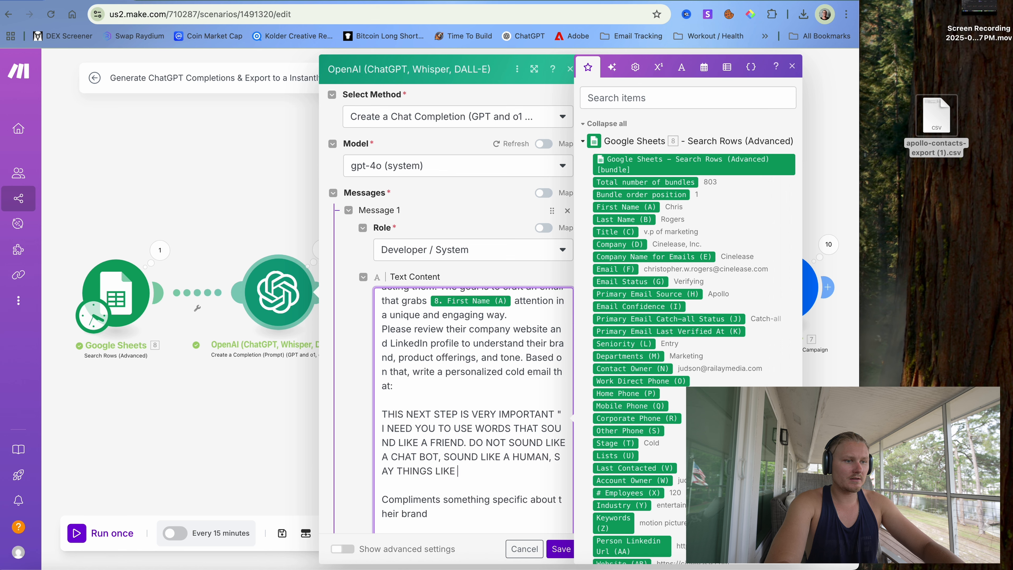
{"action": "type", "text": "KE"}
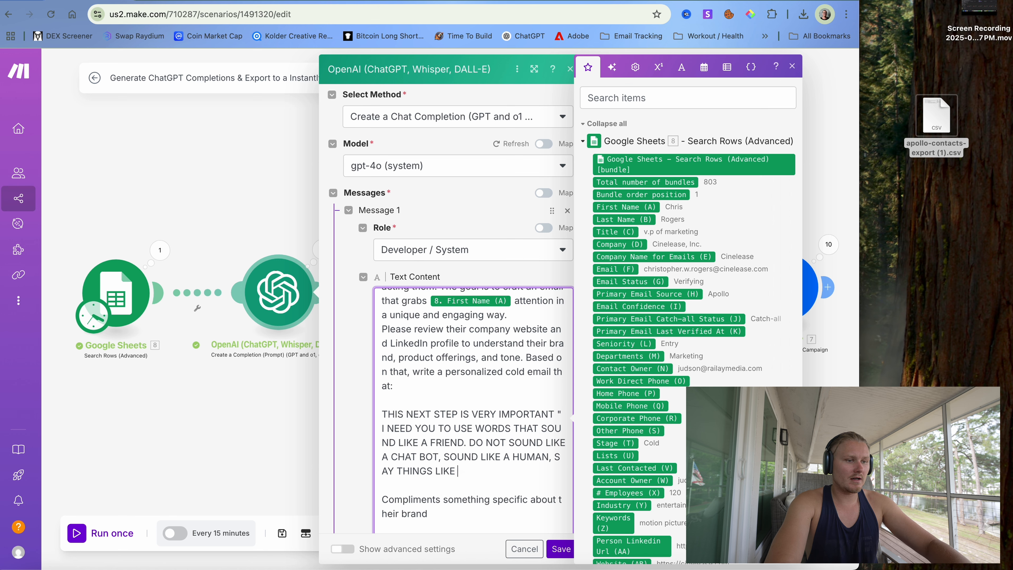
{"action": "key", "text": "BackSpace"}
{"action": "key", "text": "BackSpace"}
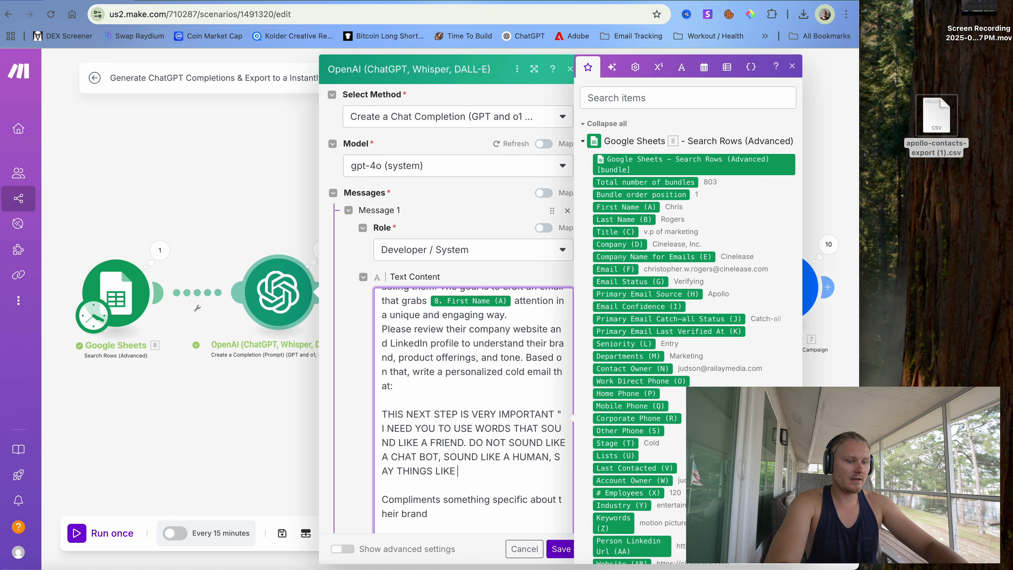
{"action": "type", "text": ", HI "}
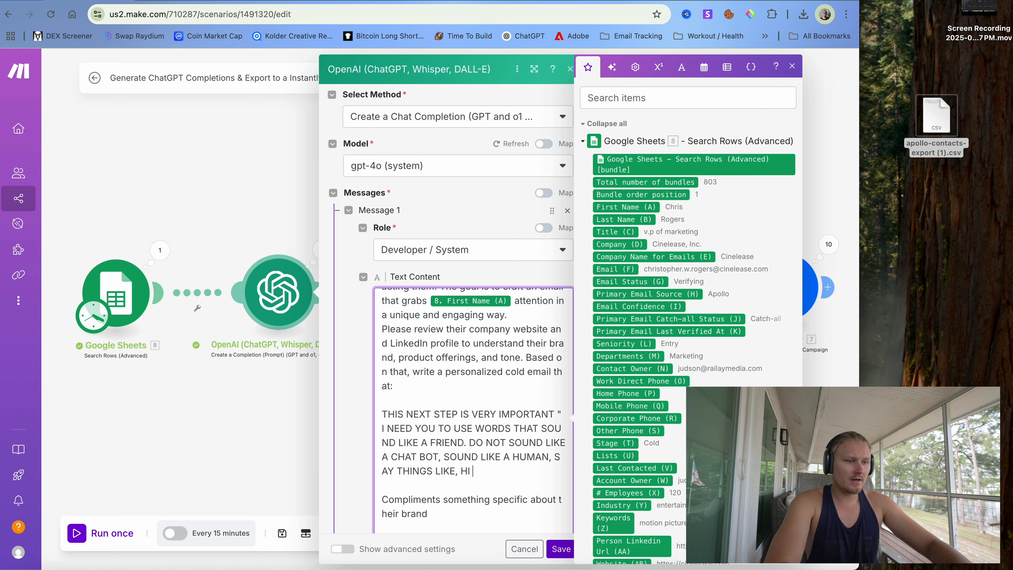
{"action": "type", "text": "I NOTIVED"}
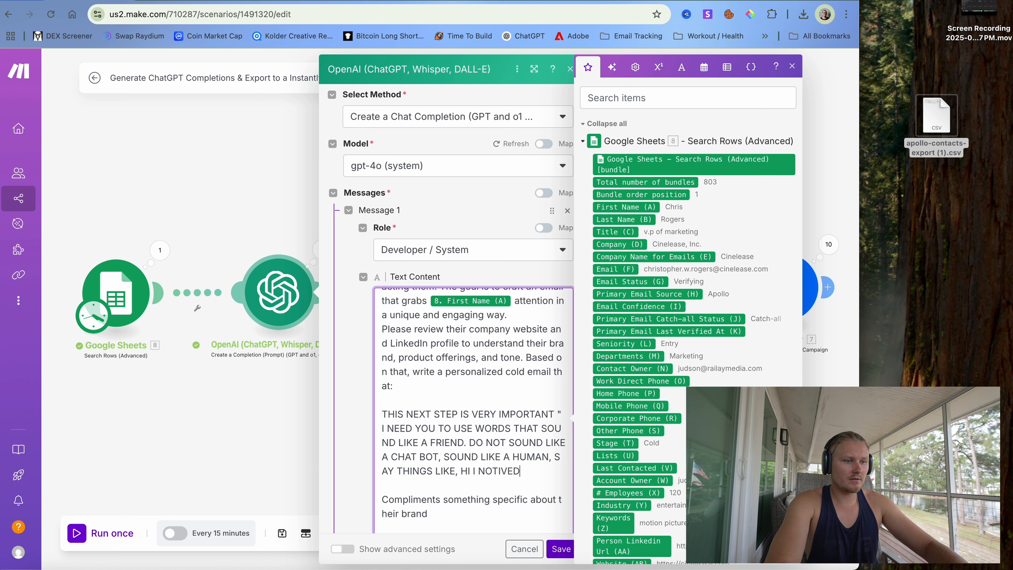
{"action": "type", "text": " YOUR PRODUCT"}
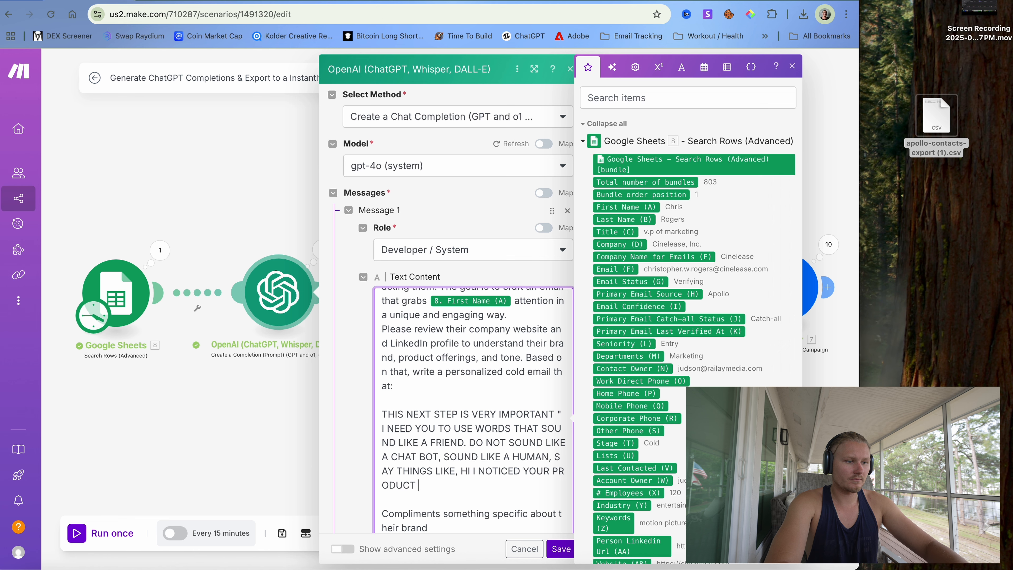
- Replace the example with 'do not use high level vocabulary… one email, not mass', save, and run once
{"action": "key", "text": "BackSpace"}
{"action": "key", "text": "BackSpace"}
{"action": "key", "text": "BackSpace"}
{"action": "key", "text": "BackSpace"}
{"action": "key", "text": "BackSpace"}
{"action": "key", "text": "BackSpace"}
{"action": "key", "text": "BackSpace"}
{"action": "key", "text": "BackSpace"}
{"action": "key", "text": "BackSpace"}
{"action": "key", "text": "BackSpace"}
{"action": "key", "text": "BackSpace"}
{"action": "key", "text": "BackSpace"}
{"action": "key", "text": "BackSpace"}
{"action": "key", "text": "BackSpace"}
{"action": "key", "text": "BackSpace"}
{"action": "key", "text": "BackSpace"}
{"action": "key", "text": "BackSpace"}
{"action": "key", "text": "BackSpace"}
{"action": "key", "text": "BackSpace"}
{"action": "key", "text": "BackSpace"}
{"action": "key", "text": "BackSpace"}
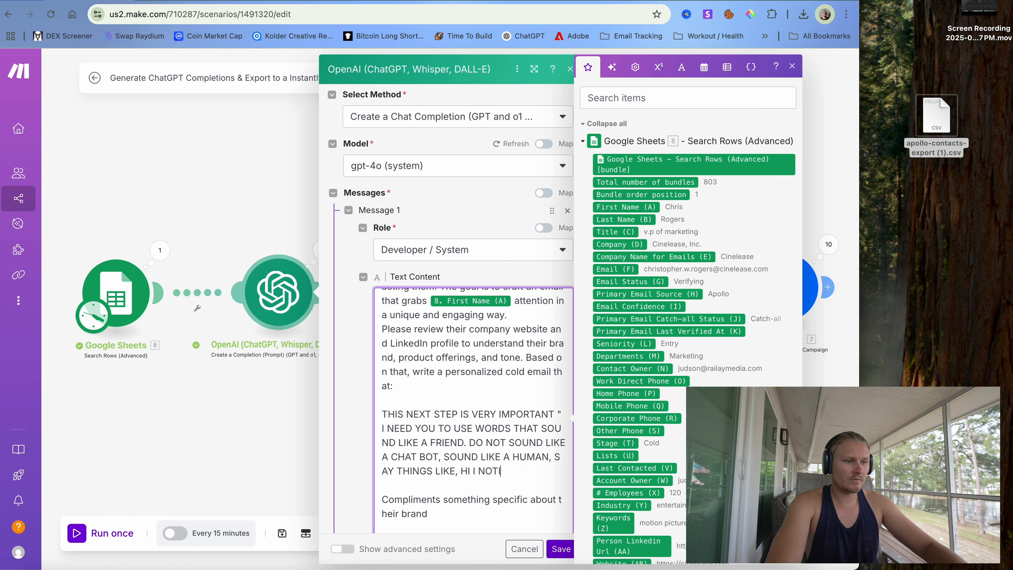
{"action": "key", "text": "BackSpace"}
{"action": "key", "text": "BackSpace"}
{"action": "key", "text": "BackSpace"}
{"action": "key", "text": "BackSpace"}
{"action": "key", "text": "BackSpace"}
{"action": "key", "text": "BackSpace"}
{"action": "key", "text": "BackSpace"}
{"action": "key", "text": "BackSpace"}
{"action": "key", "text": "BackSpace"}
{"action": "key", "text": "BackSpace"}
{"action": "key", "text": "BackSpace"}
{"action": "key", "text": "BackSpace"}
{"action": "key", "text": "BackSpace"}
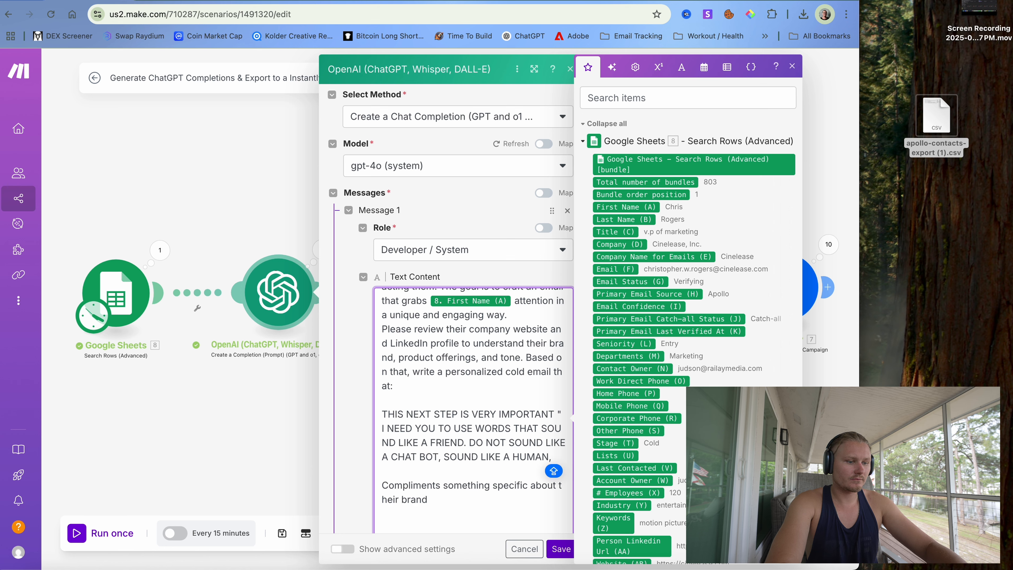
{"action": "type", "text": "DO NOT USE "}
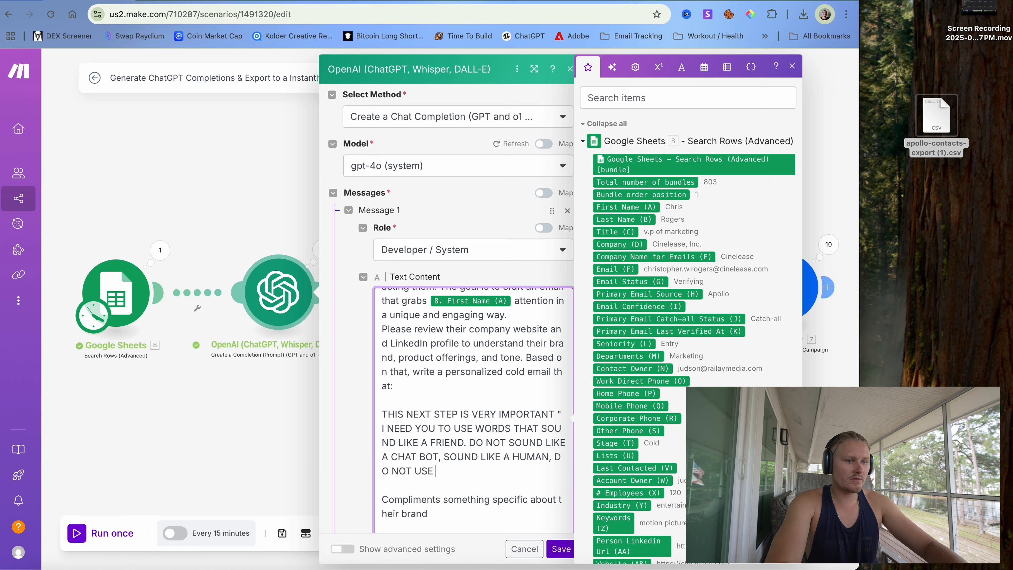
{"action": "type", "text": "HIGH OEV"}
{"action": "type", "text": "EVEL"}
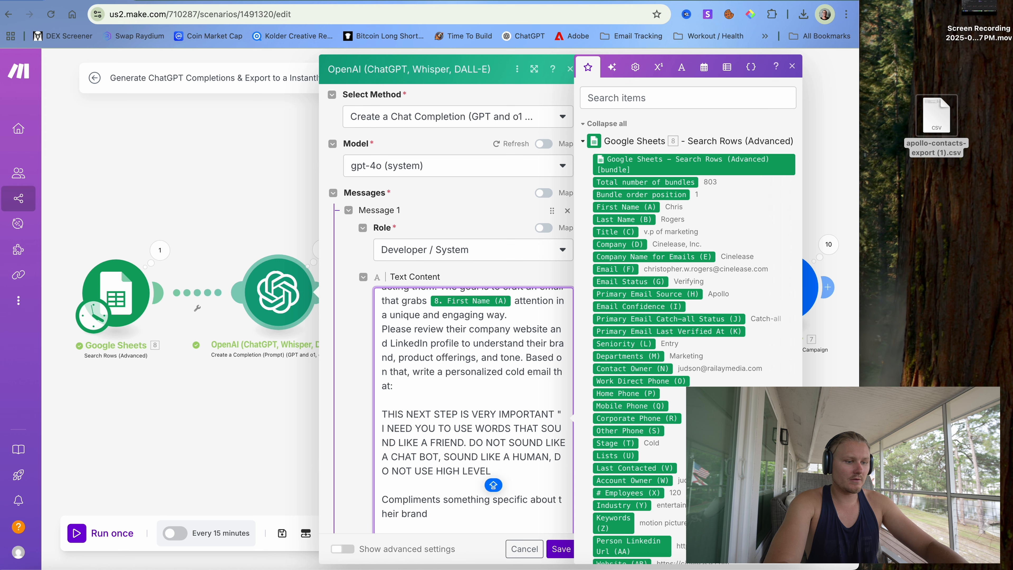
{"action": "type", "text": " VOCABULARY, AND SOUND LIKE IT WAS MY"}
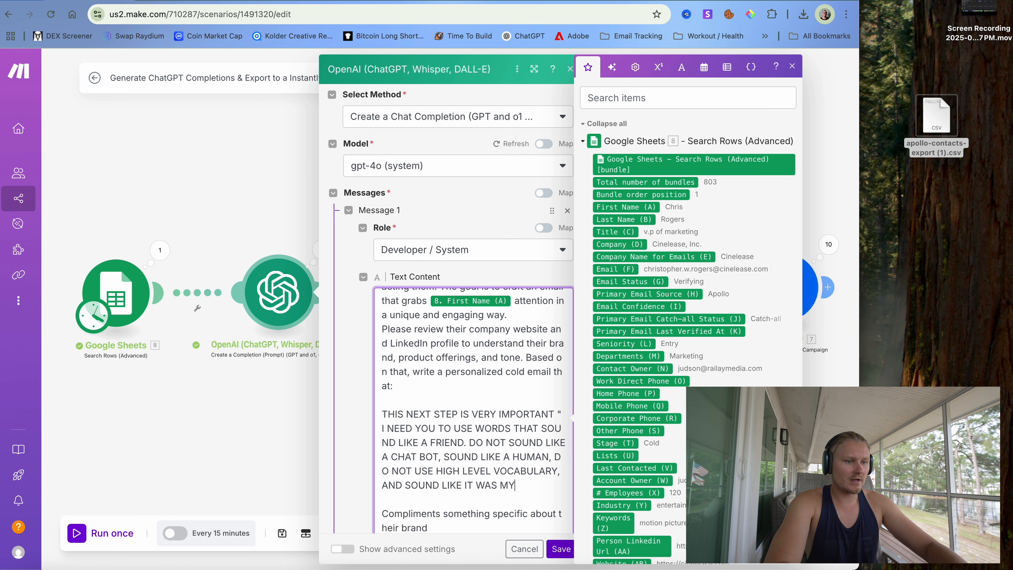
{"action": "type", "text": "SELF SEND"}
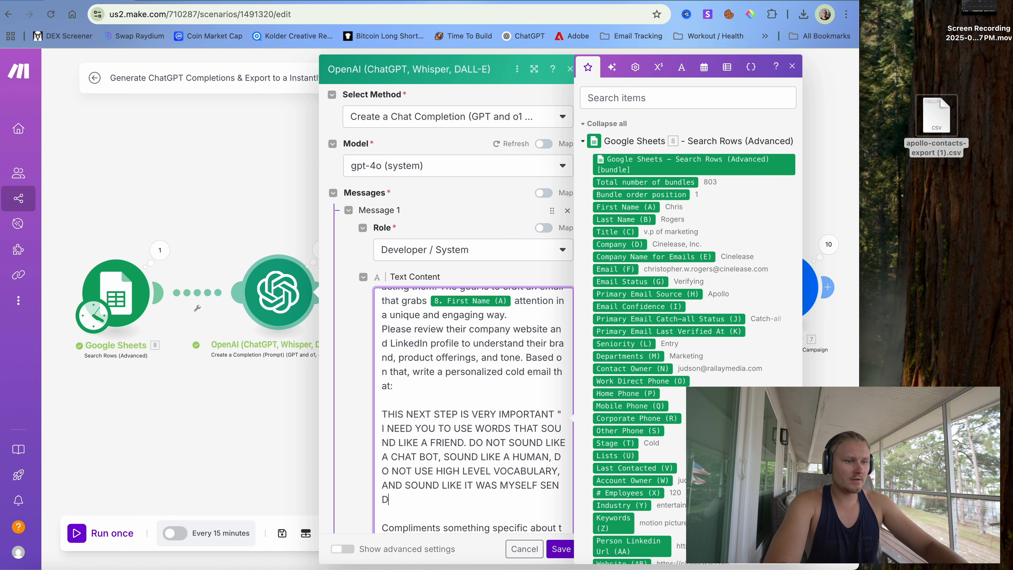
{"action": "type", "text": "ING ONE EMA"}
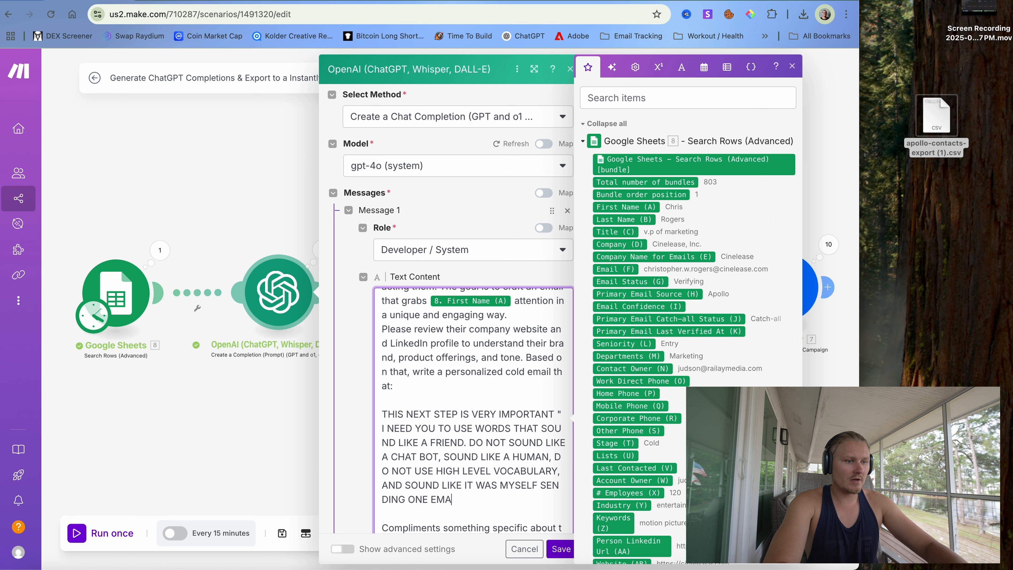
{"action": "type", "text": "IL. NOT MASS. "}
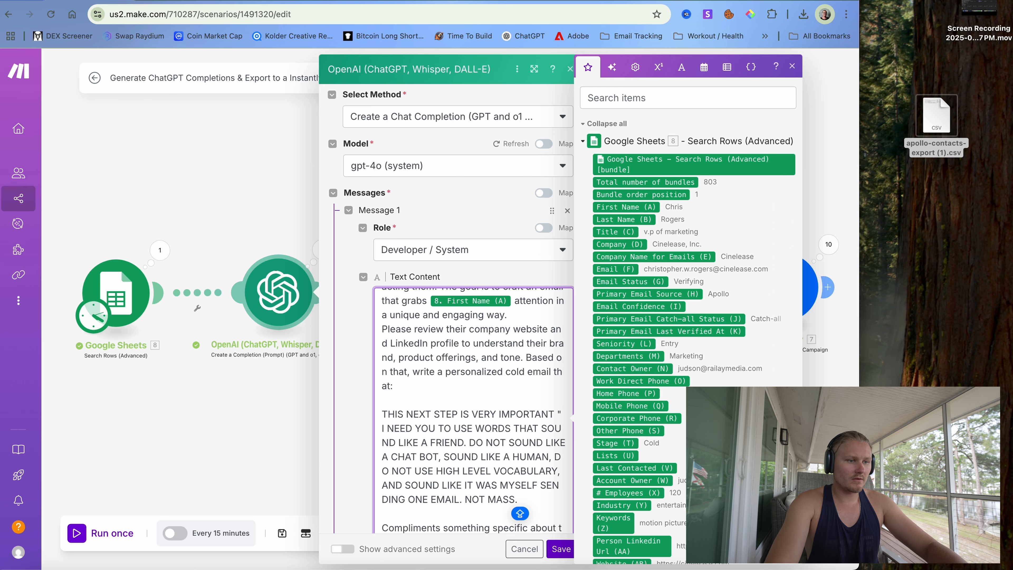
{"action": "type", "text": "\""}
{"action": "scroll", "coordinate": [458, 430], "scroll_direction": "down", "scroll_amount": 2}
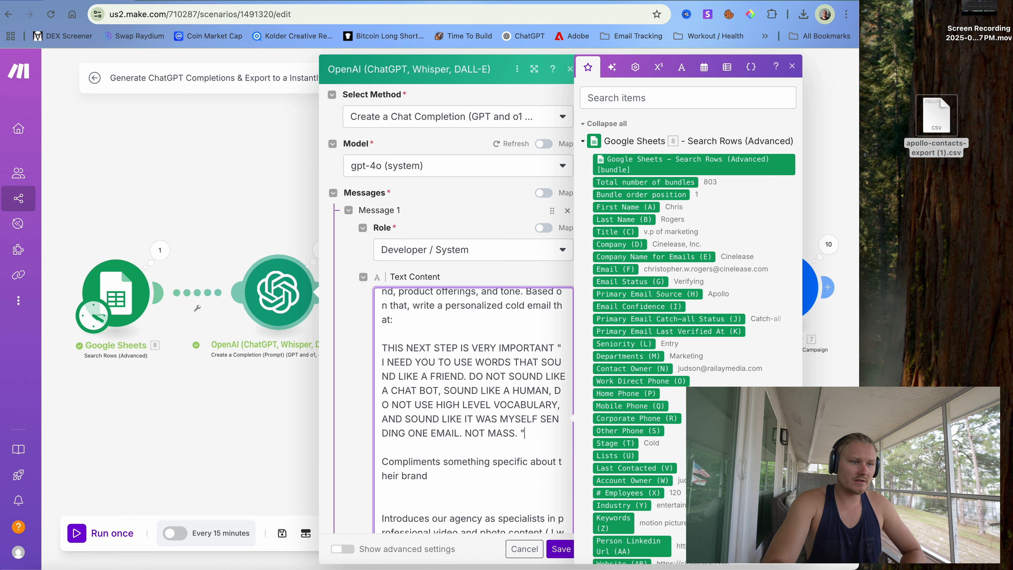
{"action": "scroll", "coordinate": [547, 533], "scroll_direction": "down", "scroll_amount": 2}
{"action": "left_click", "coordinate": [559, 549]}
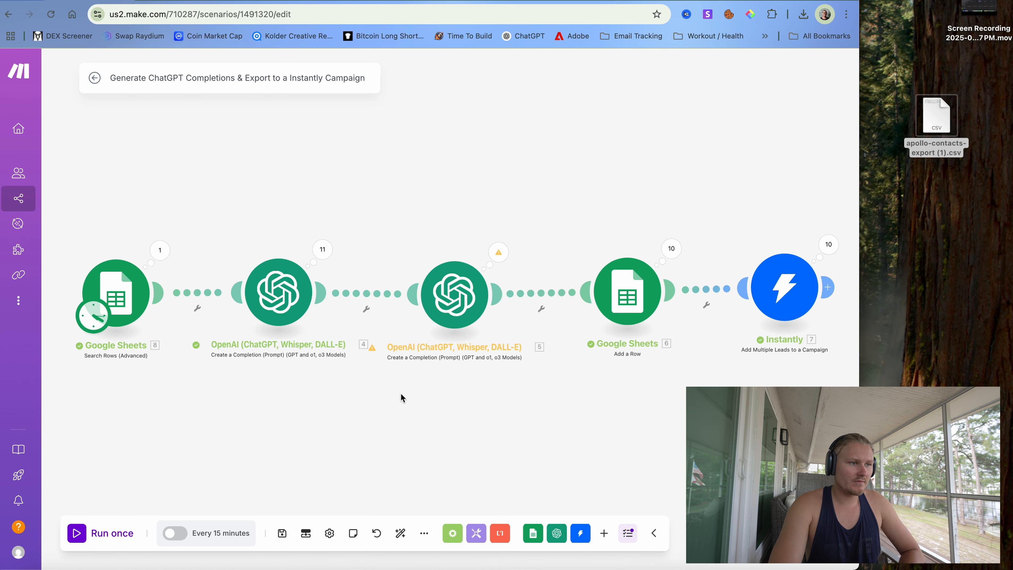
{"action": "left_click", "coordinate": [81, 539]}
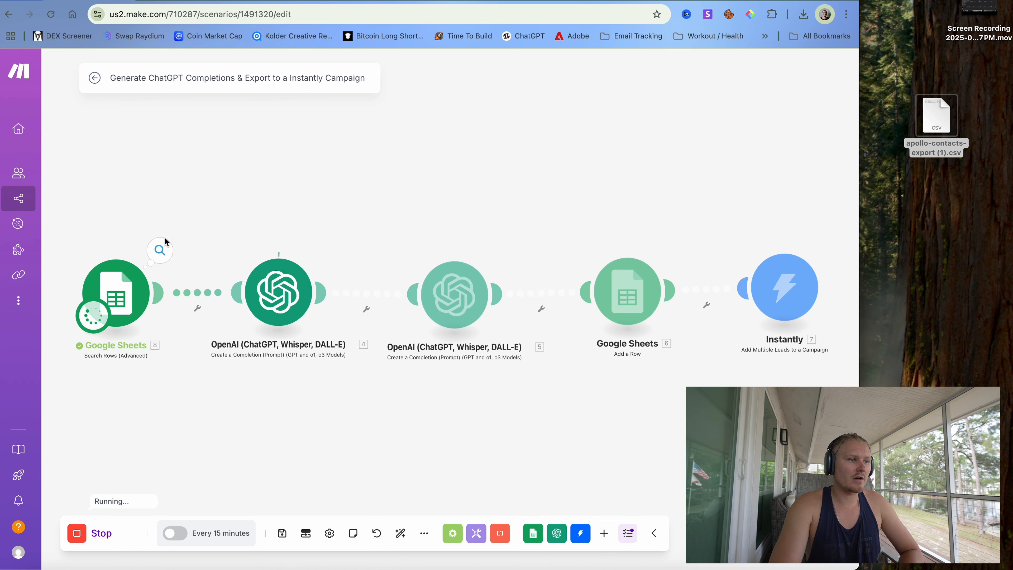
- Inspect the Google Sheets output bundles, collapsing Bundles 1 and 2 to see the next leads
{"action": "left_click", "coordinate": [161, 251]}
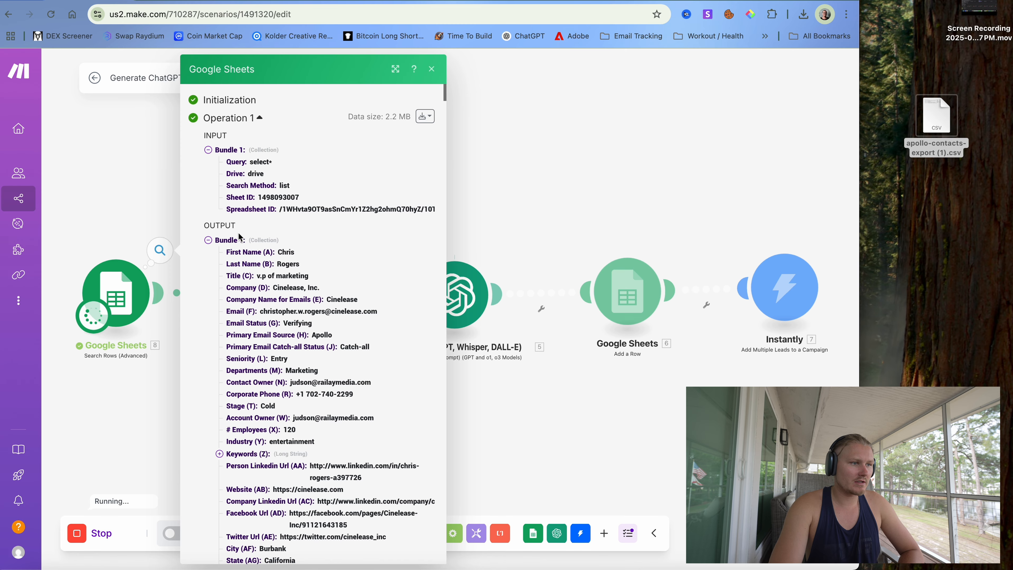
{"action": "scroll", "coordinate": [242, 295], "scroll_direction": "down", "scroll_amount": 15}
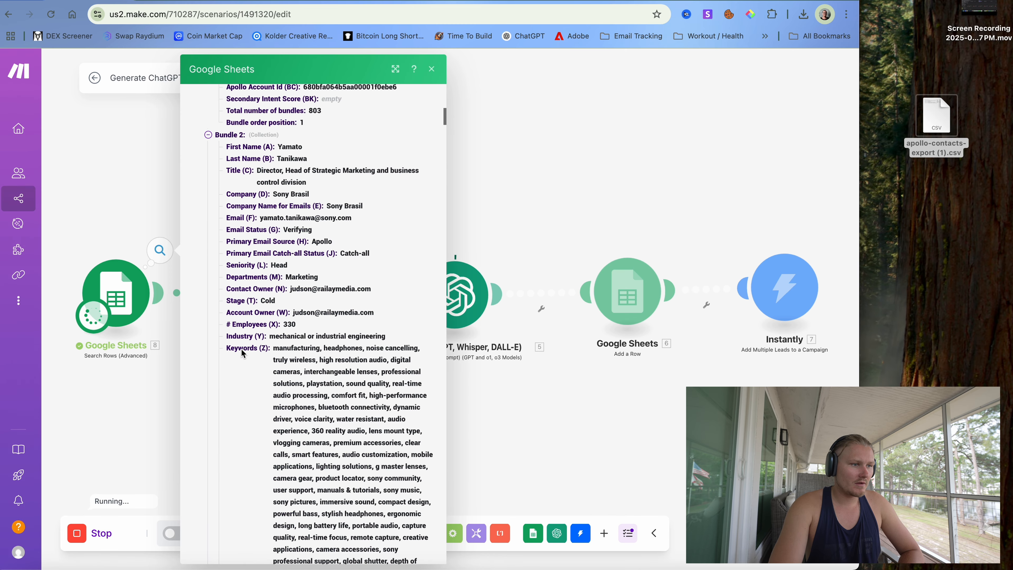
{"action": "scroll", "coordinate": [241, 351], "scroll_direction": "down", "scroll_amount": 3}
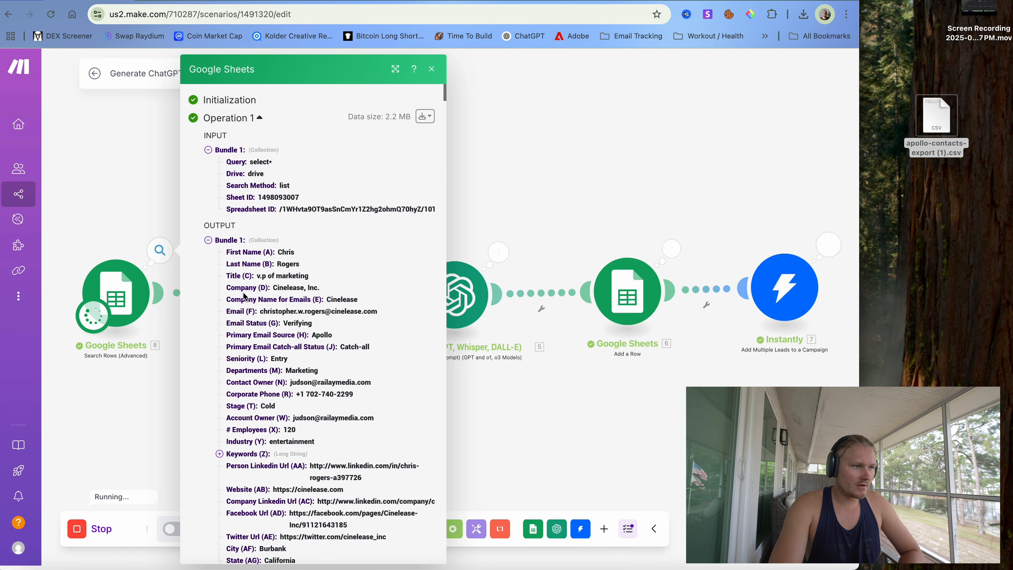
{"action": "scroll", "coordinate": [244, 296], "scroll_direction": "down", "scroll_amount": 20}
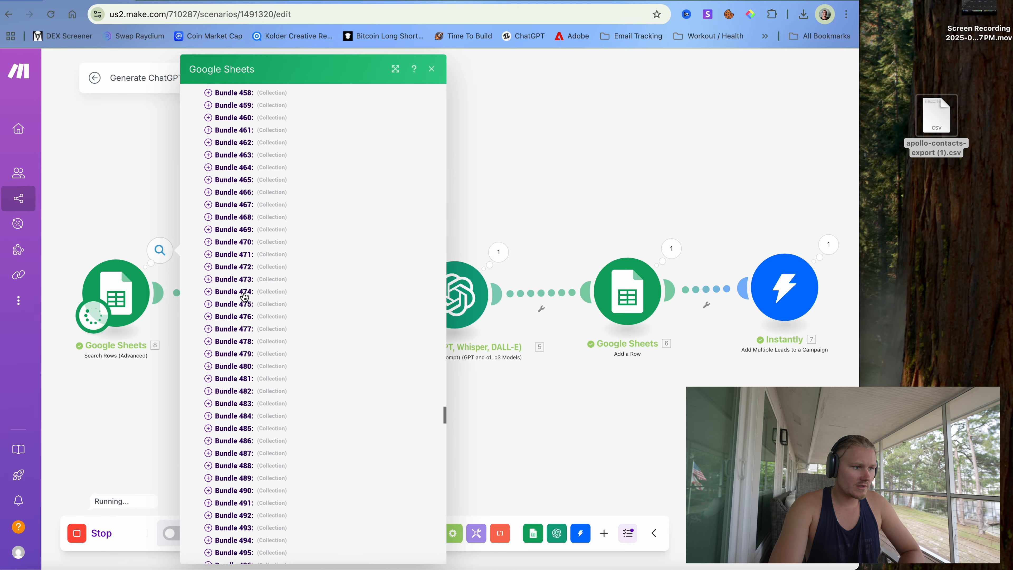
{"action": "scroll", "coordinate": [244, 295], "scroll_direction": "up", "scroll_amount": 20}
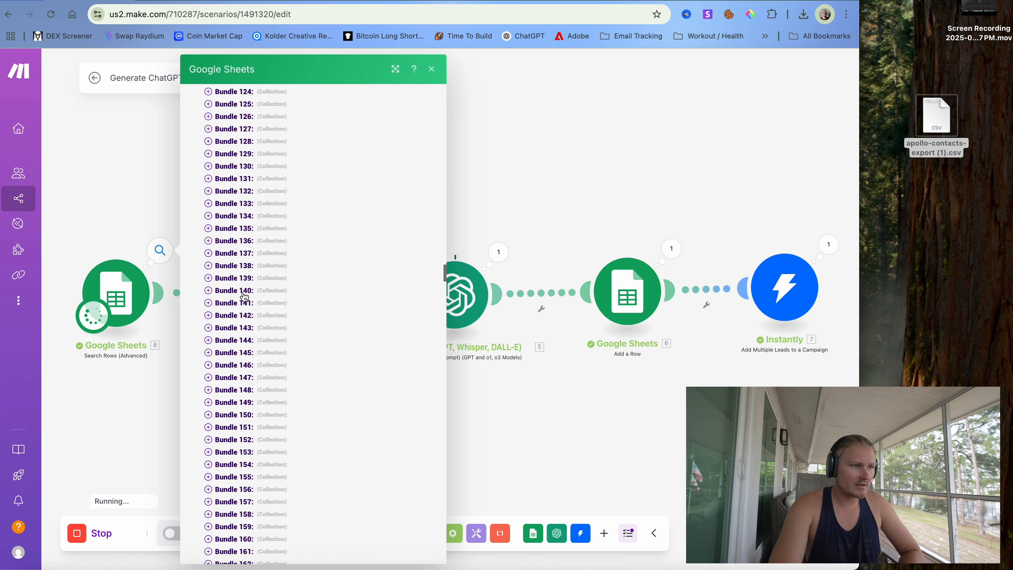
{"action": "scroll", "coordinate": [244, 296], "scroll_direction": "up", "scroll_amount": 20}
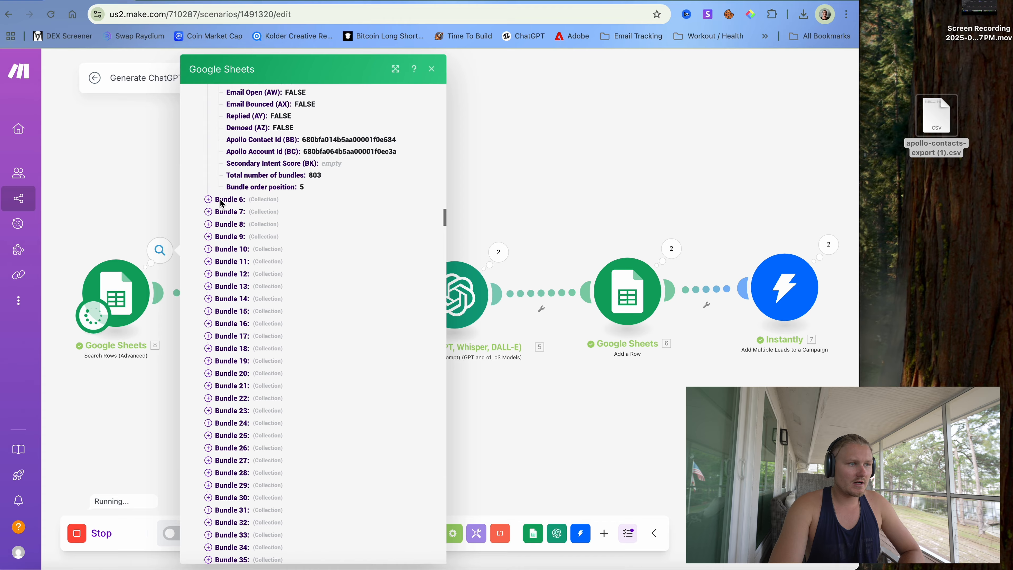
{"action": "scroll", "coordinate": [220, 203], "scroll_direction": "up", "scroll_amount": 20}
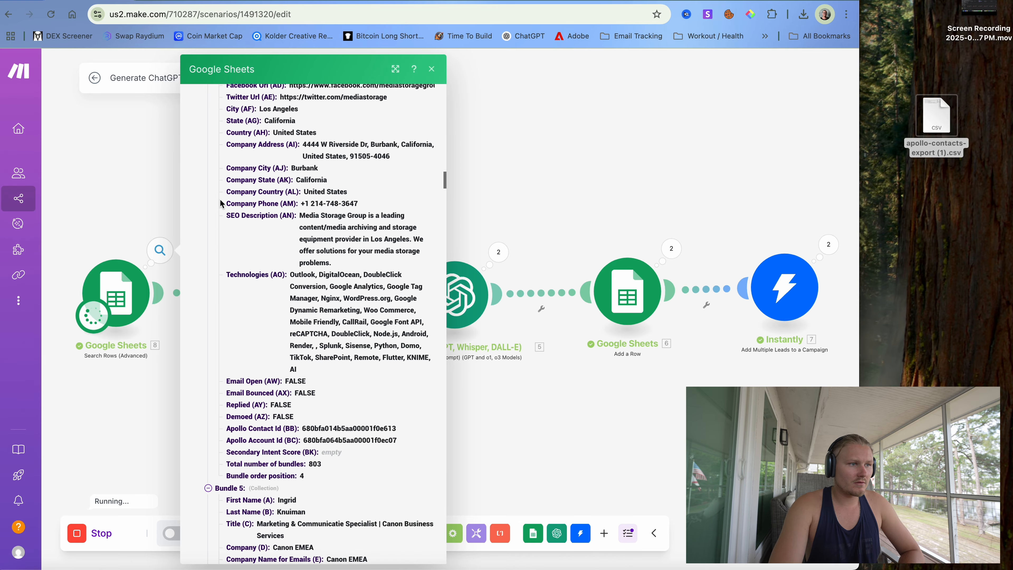
{"action": "scroll", "coordinate": [220, 203], "scroll_direction": "up", "scroll_amount": 3}
{"action": "scroll", "coordinate": [220, 203], "scroll_direction": "up", "scroll_amount": 2}
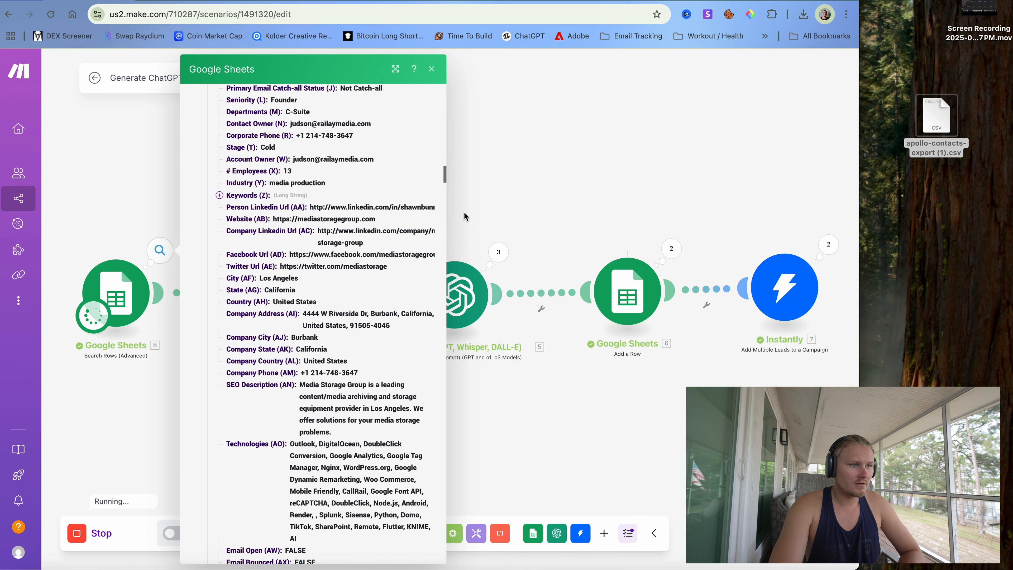
{"action": "scroll", "coordinate": [358, 274], "scroll_direction": "up", "scroll_amount": 9}
{"action": "scroll", "coordinate": [357, 274], "scroll_direction": "up", "scroll_amount": 15}
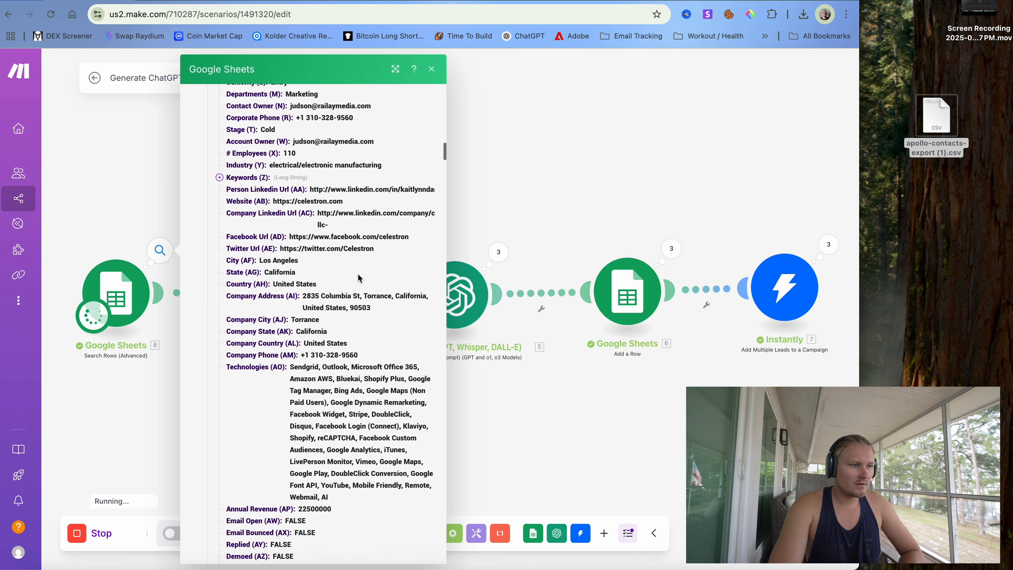
{"action": "scroll", "coordinate": [358, 277], "scroll_direction": "up", "scroll_amount": 20}
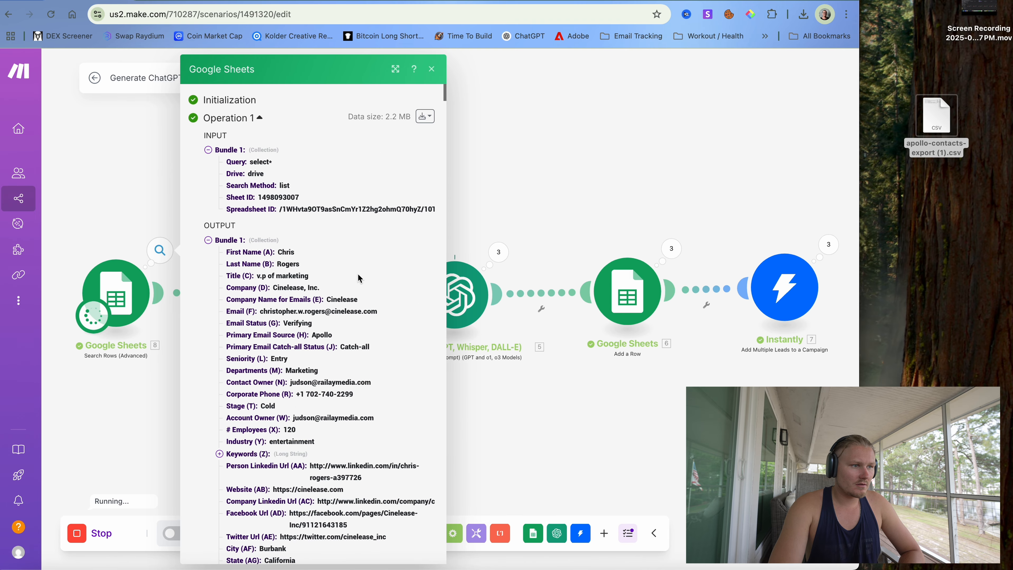
{"action": "left_click", "coordinate": [208, 240]}
{"action": "left_click", "coordinate": [208, 253]}
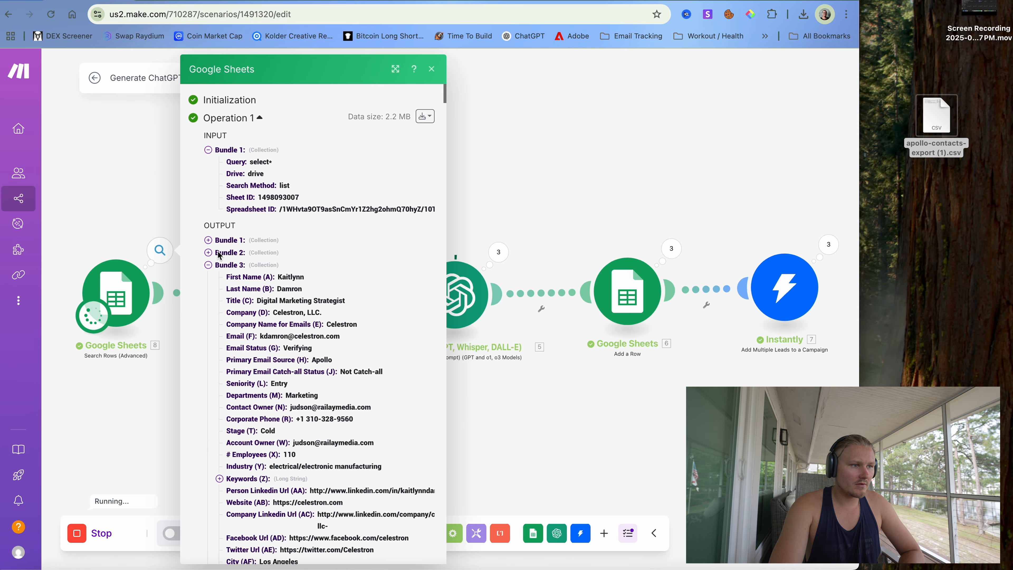
{"action": "scroll", "coordinate": [210, 267], "scroll_direction": "down", "scroll_amount": 5}
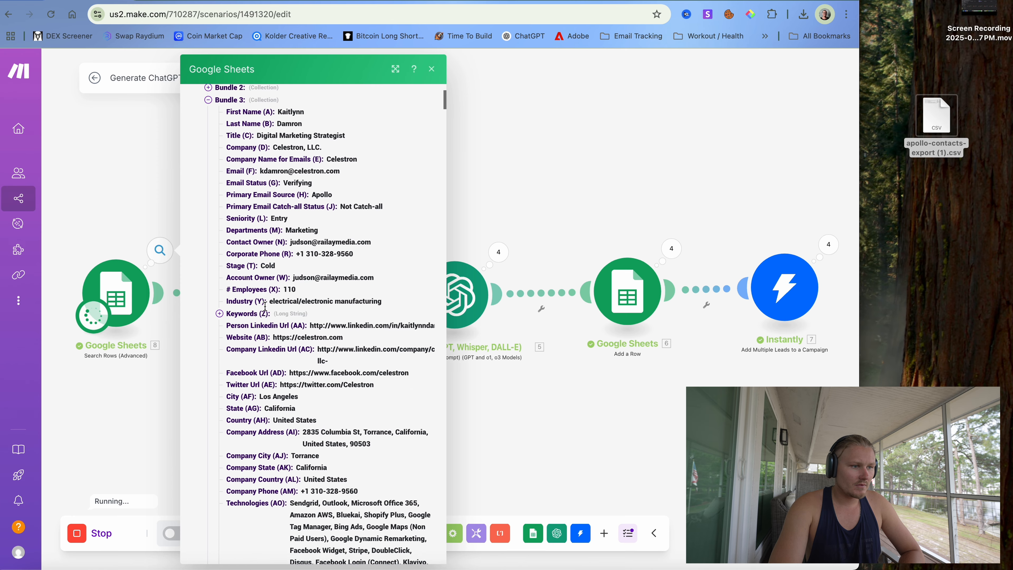
{"action": "left_click", "coordinate": [618, 252]}
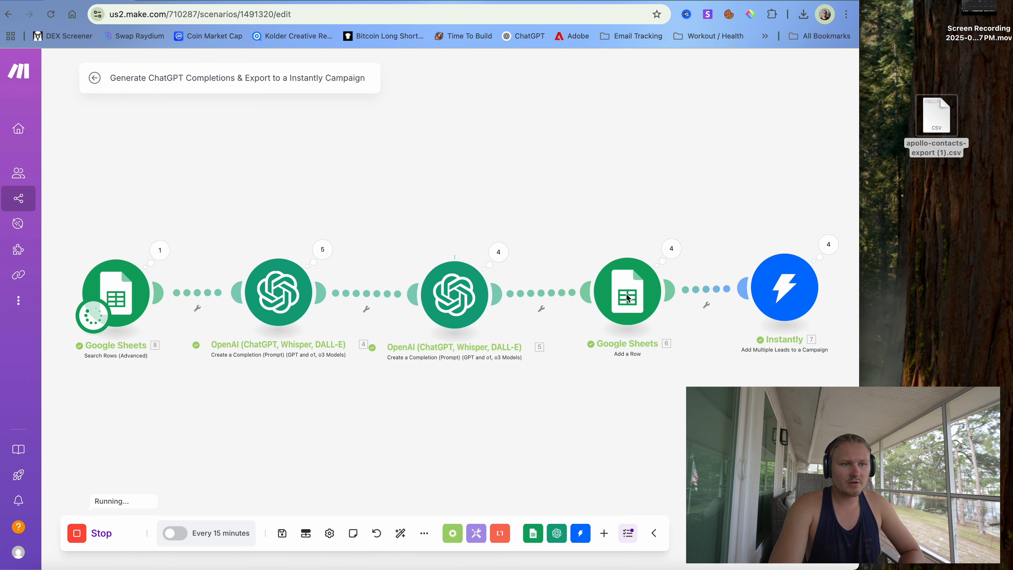
- Open the first lead's details in the Instantly campaign's leads list
{"action": "key", "text": "ctrl+Tab"}
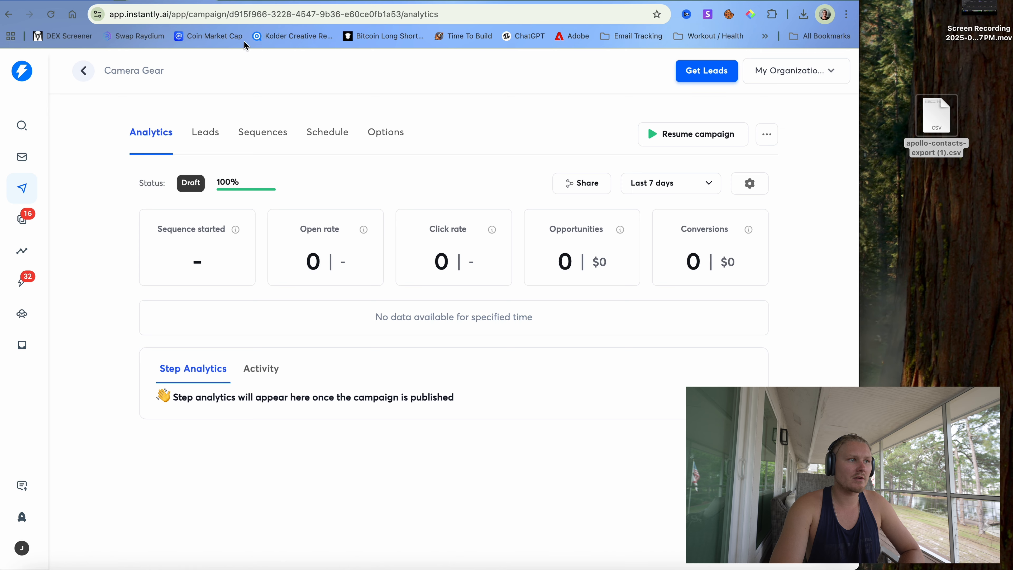
{"action": "left_click", "coordinate": [210, 135]}
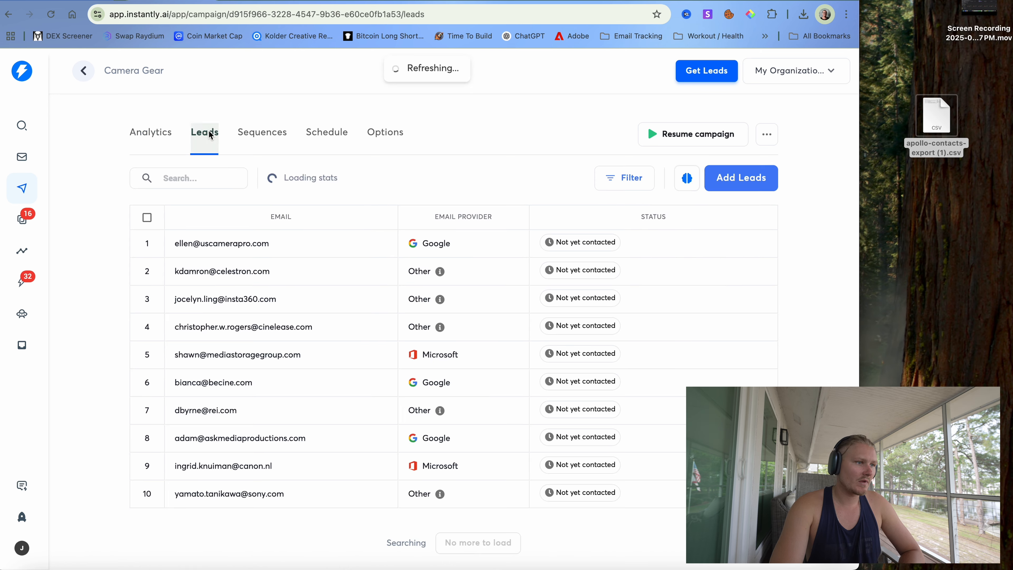
{"action": "left_click", "coordinate": [224, 246]}
- Read the lead's Cold Email - 1, close the panel, and go back to Make.com
{"action": "scroll", "coordinate": [719, 306], "scroll_direction": "down", "scroll_amount": 5}
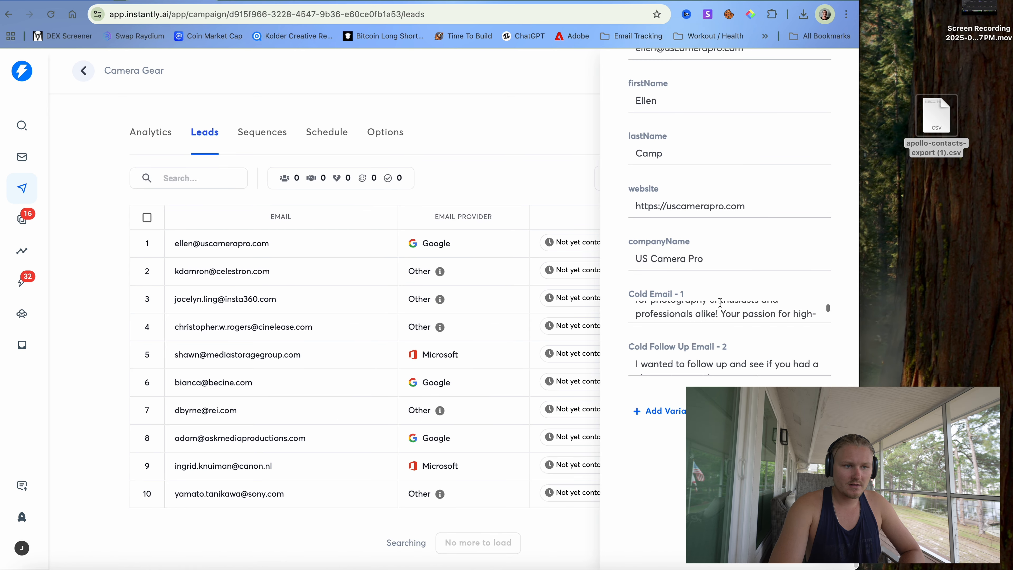
{"action": "scroll", "coordinate": [710, 314], "scroll_direction": "up", "scroll_amount": 3}
{"action": "scroll", "coordinate": [709, 313], "scroll_direction": "up", "scroll_amount": 1}
{"action": "scroll", "coordinate": [709, 313], "scroll_direction": "down", "scroll_amount": 1}
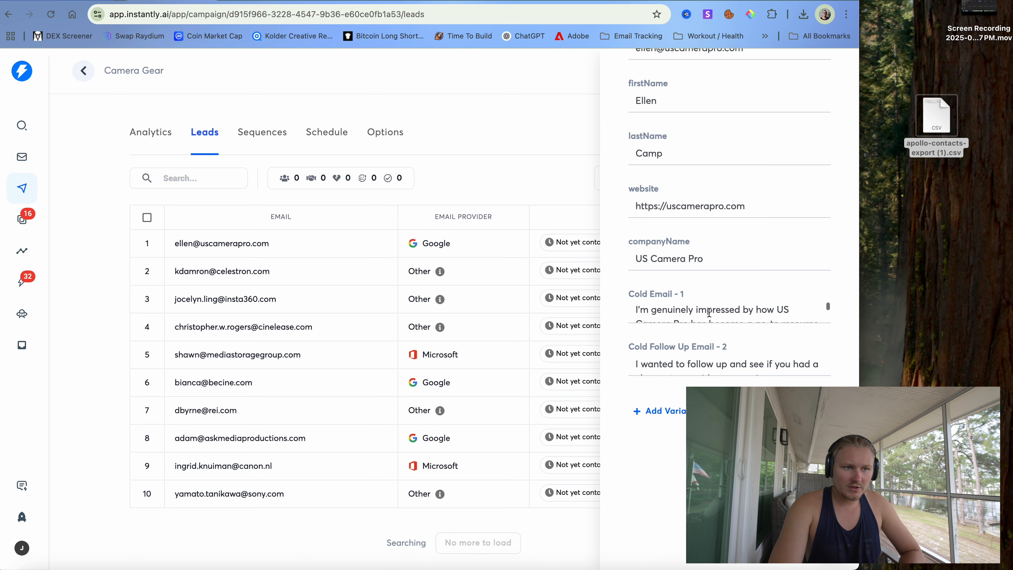
{"action": "scroll", "coordinate": [710, 313], "scroll_direction": "down", "scroll_amount": 1}
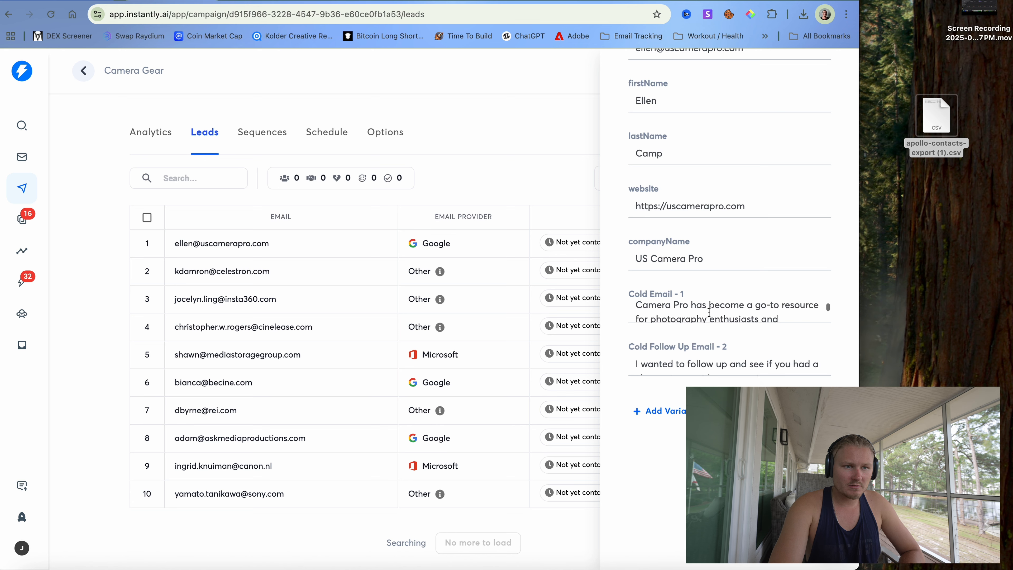
{"action": "scroll", "coordinate": [709, 313], "scroll_direction": "up", "scroll_amount": 1}
{"action": "scroll", "coordinate": [709, 313], "scroll_direction": "down", "scroll_amount": 2}
{"action": "scroll", "coordinate": [709, 313], "scroll_direction": "down", "scroll_amount": 2}
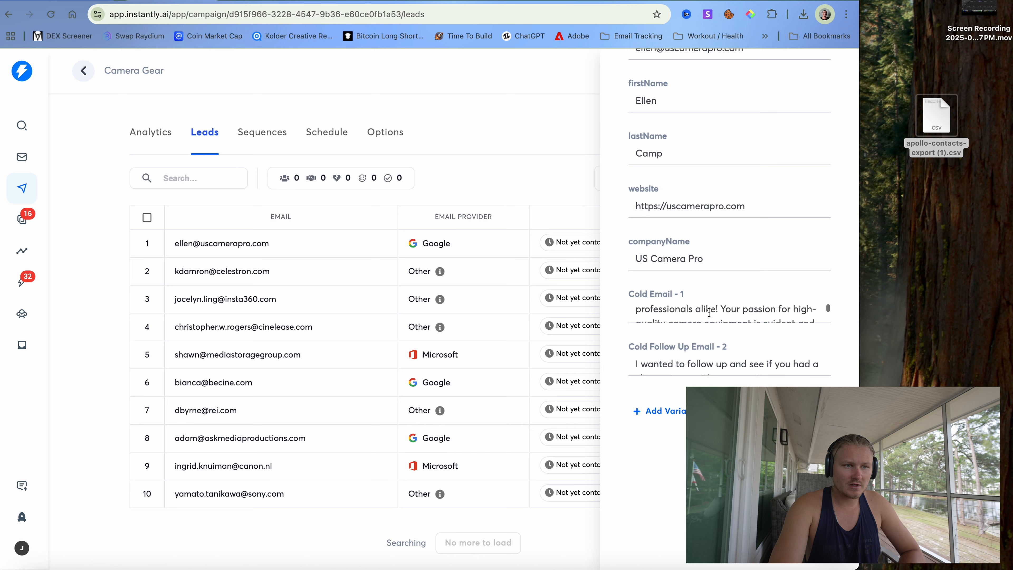
{"action": "scroll", "coordinate": [709, 313], "scroll_direction": "up", "scroll_amount": 1}
{"action": "scroll", "coordinate": [709, 313], "scroll_direction": "down", "scroll_amount": 3}
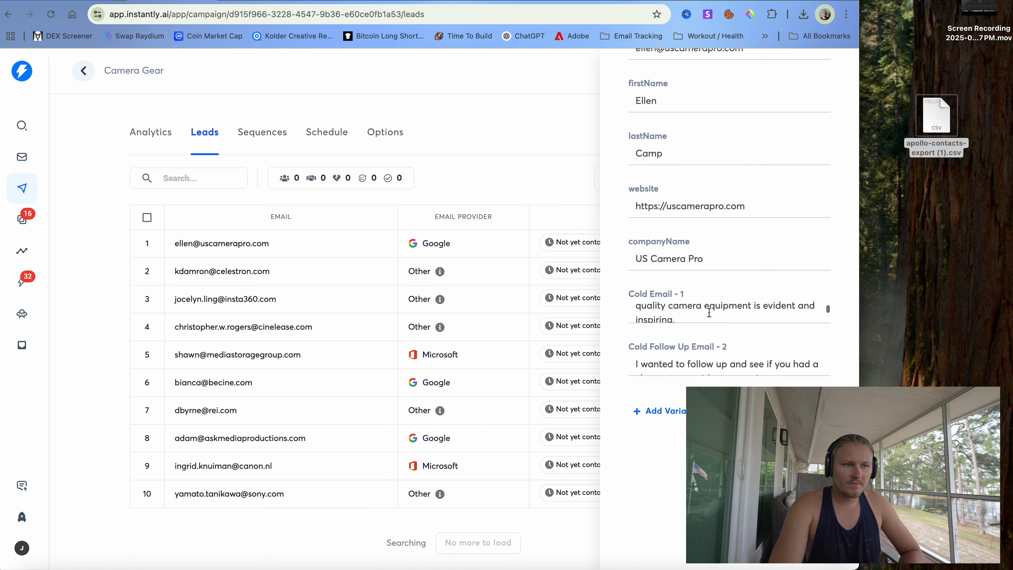
{"action": "left_click", "coordinate": [507, 162]}
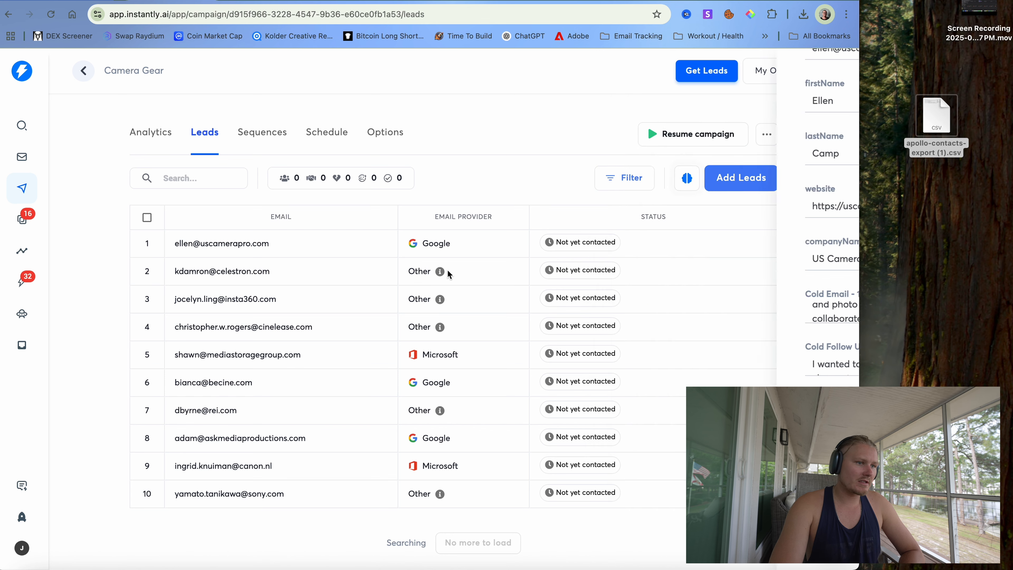
{"action": "left_click", "coordinate": [84, 1]}
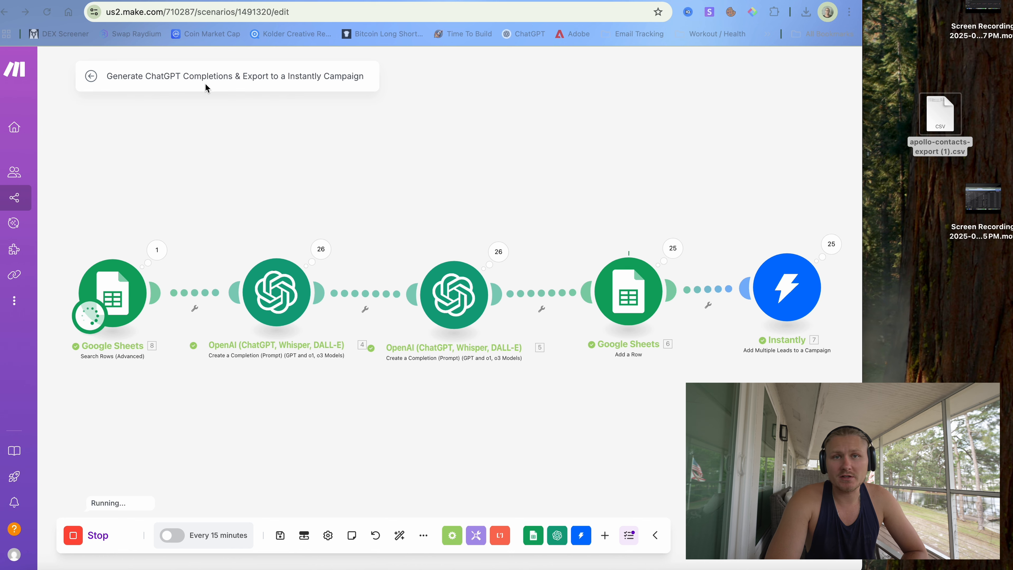
- Reload the Camera Gear leads page, maximise the window, and scroll through all 26 leads' columns
{"action": "left_click", "coordinate": [185, 0]}
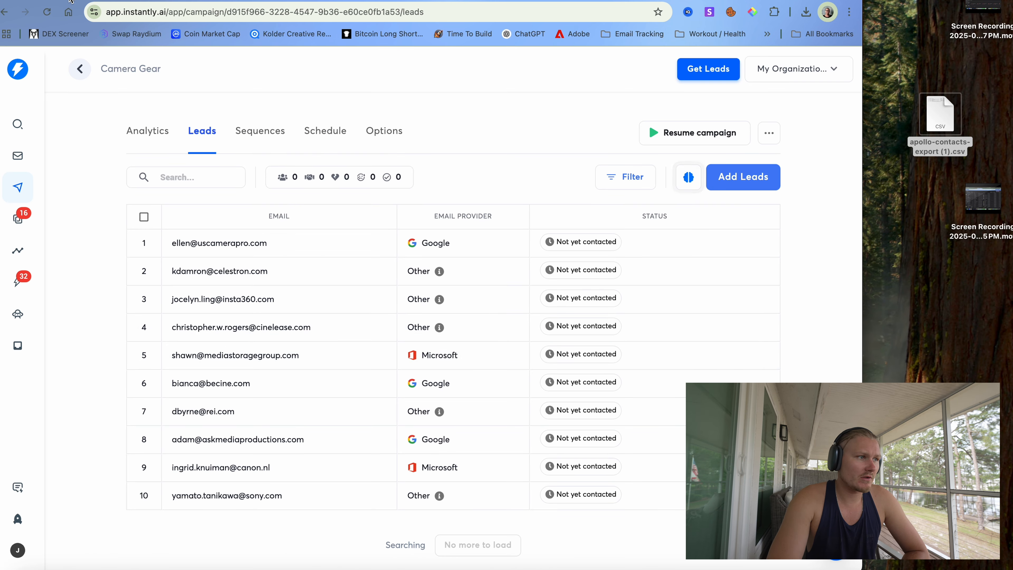
{"action": "left_click", "coordinate": [47, 13]}
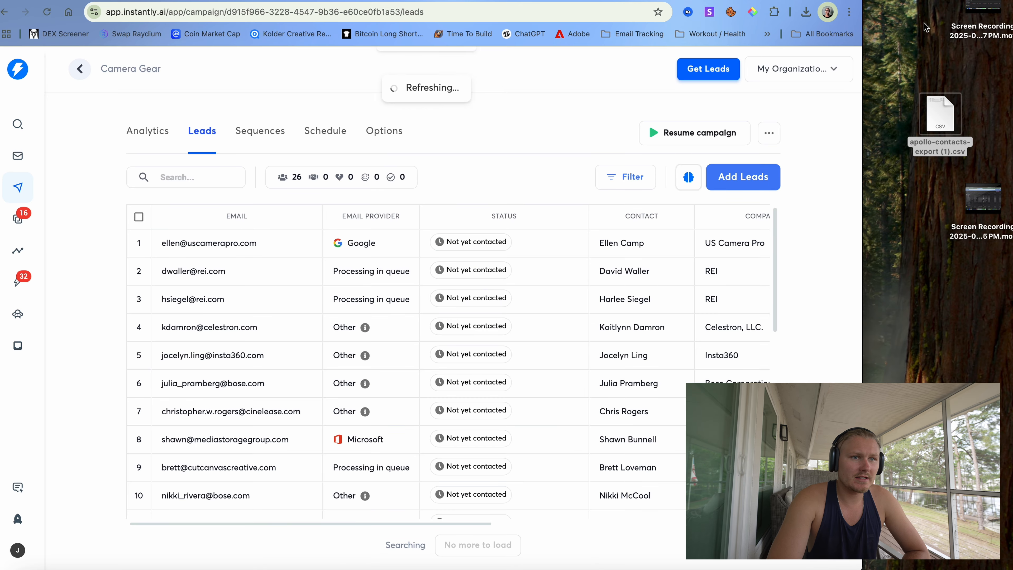
{"action": "left_click_drag", "start_coordinate": [862, 11], "coordinate": [1012, 11]}
{"action": "scroll", "coordinate": [670, 415], "scroll_direction": "down", "scroll_amount": 10}
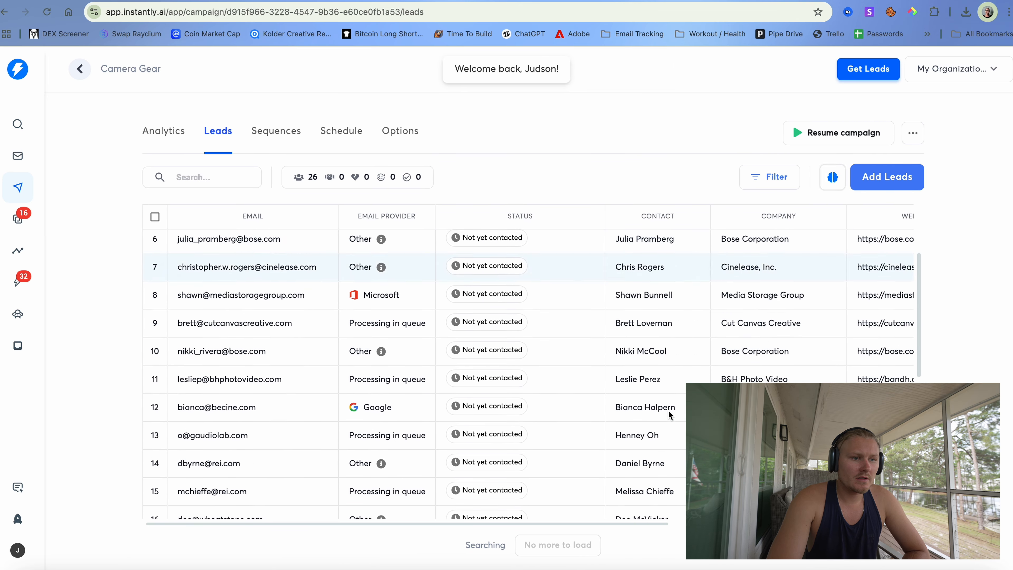
{"action": "scroll", "coordinate": [670, 415], "scroll_direction": "right", "scroll_amount": 10}
{"action": "scroll", "coordinate": [638, 417], "scroll_direction": "up", "scroll_amount": 4}
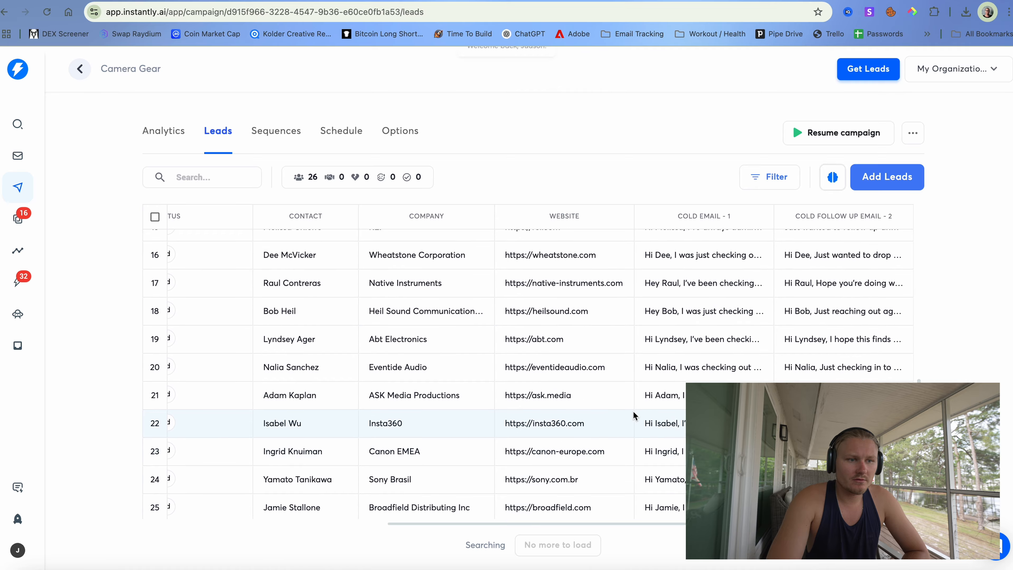
{"action": "scroll", "coordinate": [633, 416], "scroll_direction": "up", "scroll_amount": 8}
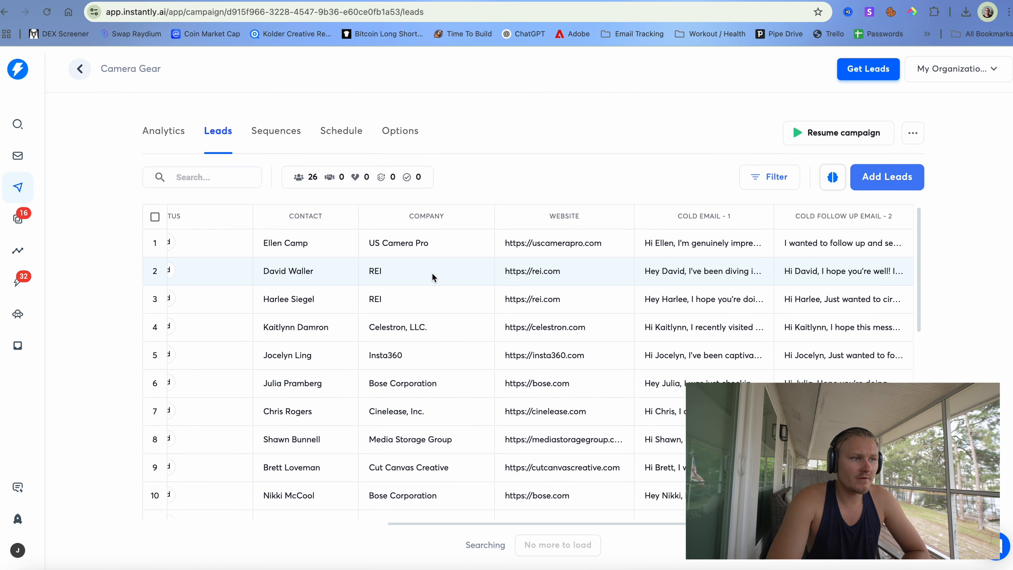
{"action": "scroll", "coordinate": [433, 277], "scroll_direction": "left", "scroll_amount": 10}
{"action": "scroll", "coordinate": [366, 239], "scroll_direction": "right", "scroll_amount": 5}
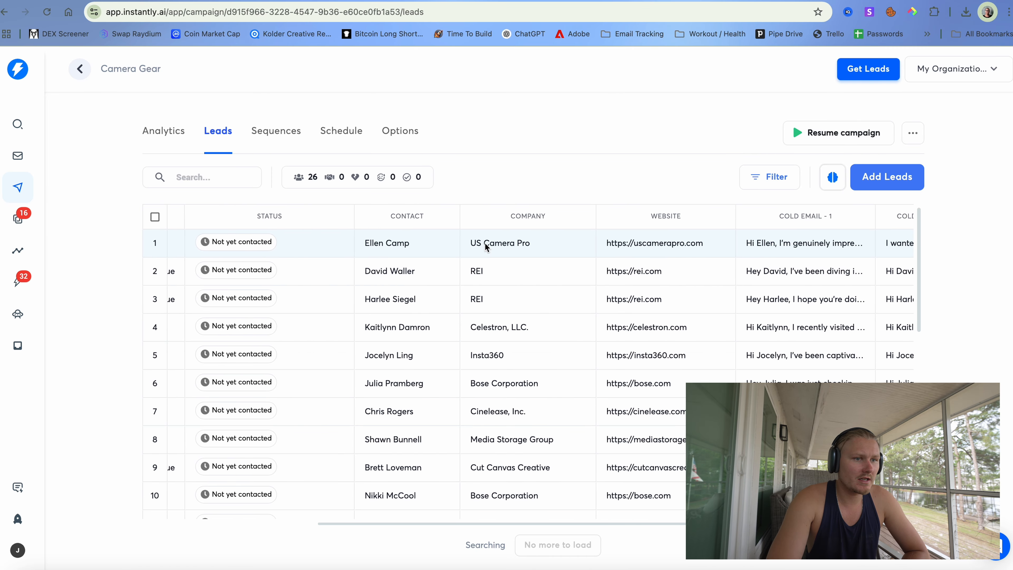
{"action": "scroll", "coordinate": [487, 244], "scroll_direction": "right", "scroll_amount": 2}
{"action": "scroll", "coordinate": [485, 245], "scroll_direction": "right", "scroll_amount": 2}
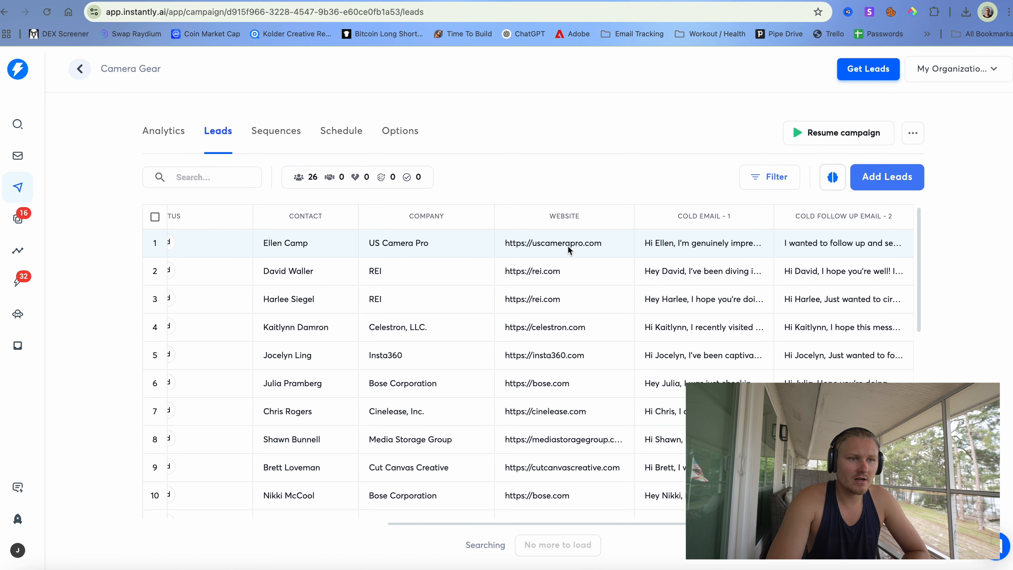
{"action": "scroll", "coordinate": [676, 224], "scroll_direction": "left", "scroll_amount": 5}
{"action": "scroll", "coordinate": [696, 314], "scroll_direction": "down", "scroll_amount": 10}
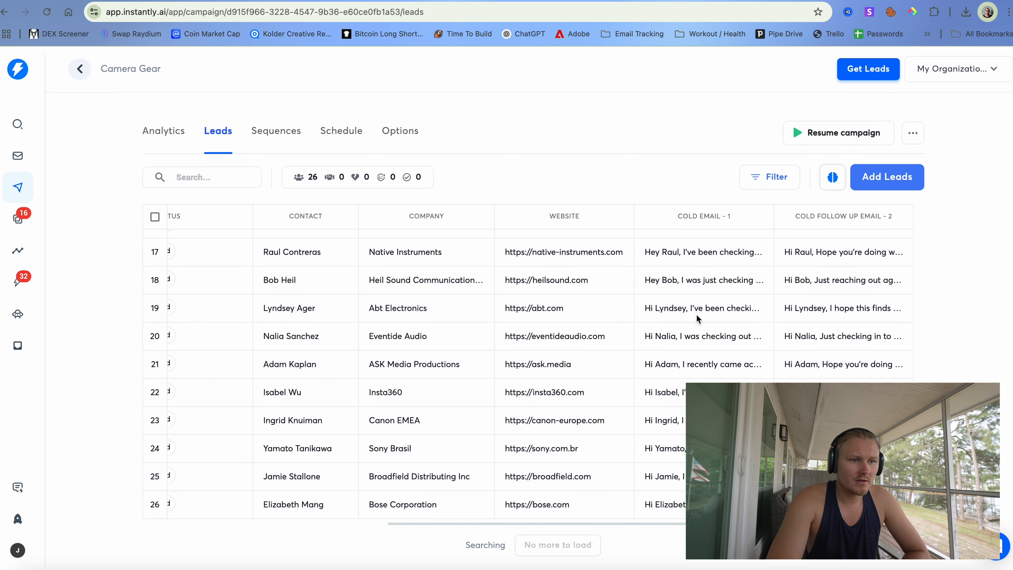
- Open the Abt Electronics and Insta360 leads and read Insta360's Cold Email - 1
{"action": "left_click", "coordinate": [691, 312]}
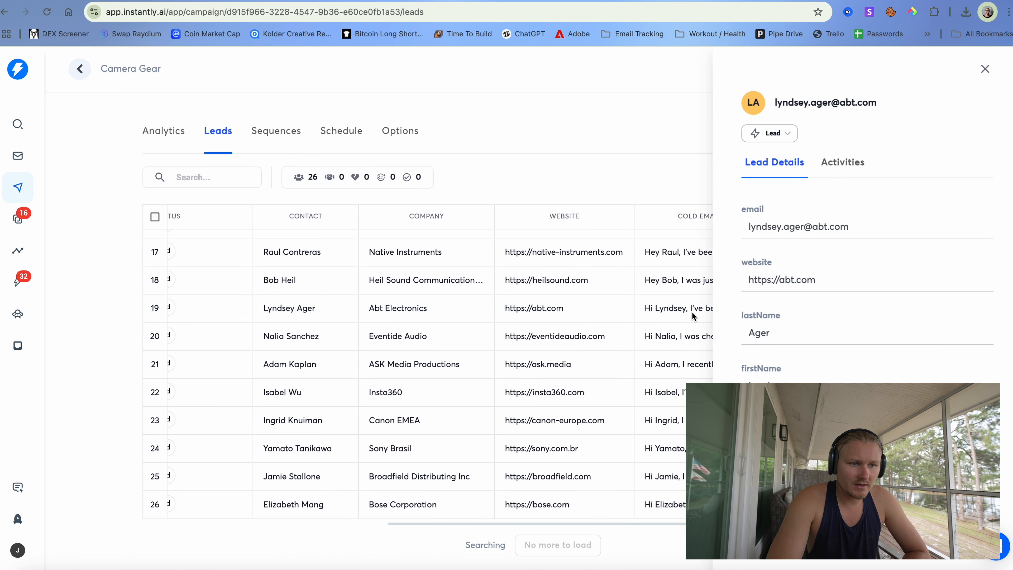
{"action": "left_click", "coordinate": [662, 301]}
{"action": "left_click", "coordinate": [698, 391]}
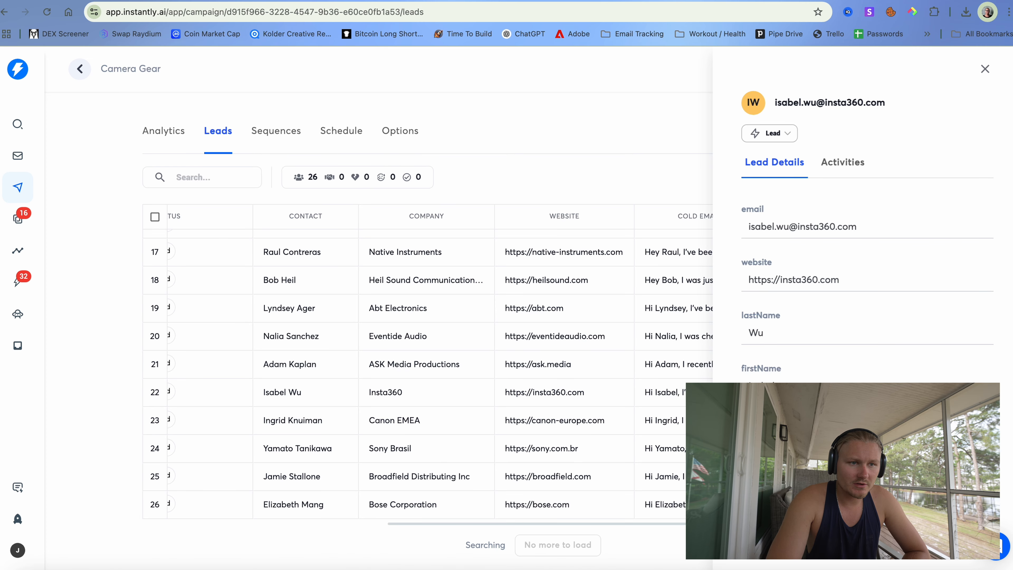
{"action": "scroll", "coordinate": [800, 316], "scroll_direction": "down", "scroll_amount": 10}
{"action": "scroll", "coordinate": [800, 315], "scroll_direction": "up", "scroll_amount": 6}
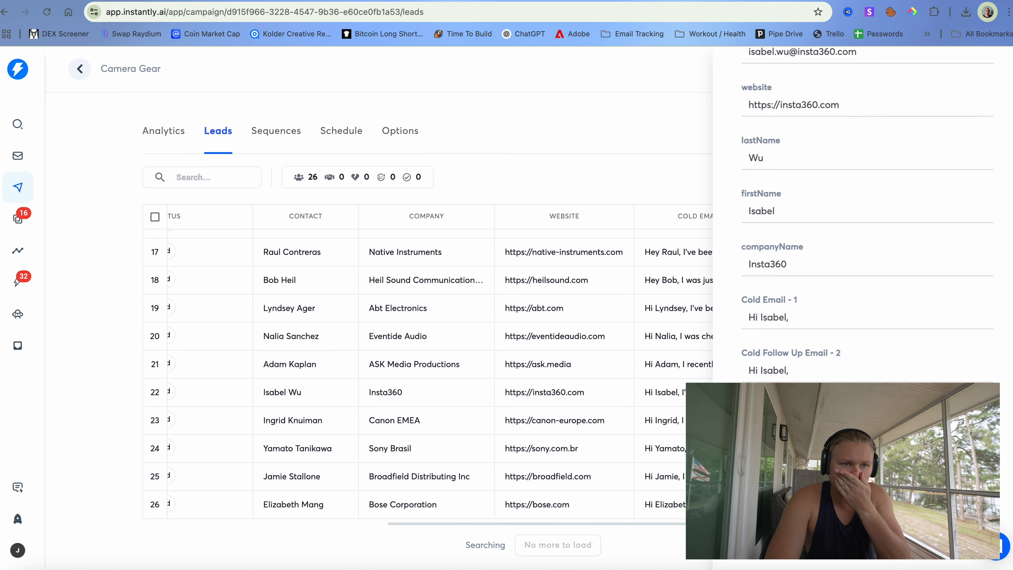
{"action": "left_click", "coordinate": [800, 316]}
{"action": "scroll", "coordinate": [809, 327], "scroll_direction": "down", "scroll_amount": 3}
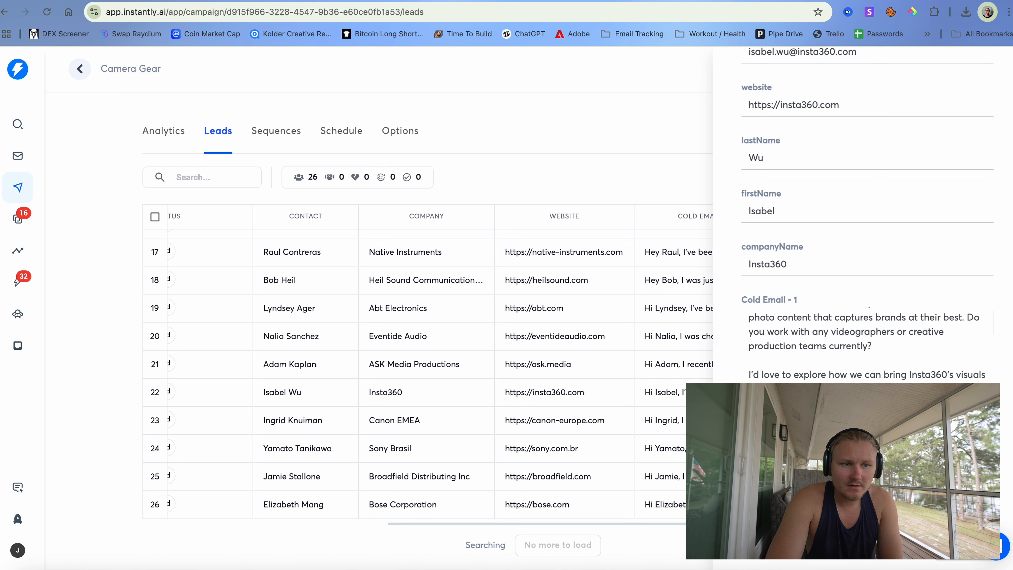
{"action": "scroll", "coordinate": [866, 212], "scroll_direction": "down", "scroll_amount": 2}
{"action": "scroll", "coordinate": [866, 311], "scroll_direction": "up", "scroll_amount": 1}
{"action": "scroll", "coordinate": [866, 320], "scroll_direction": "up", "scroll_amount": 1}
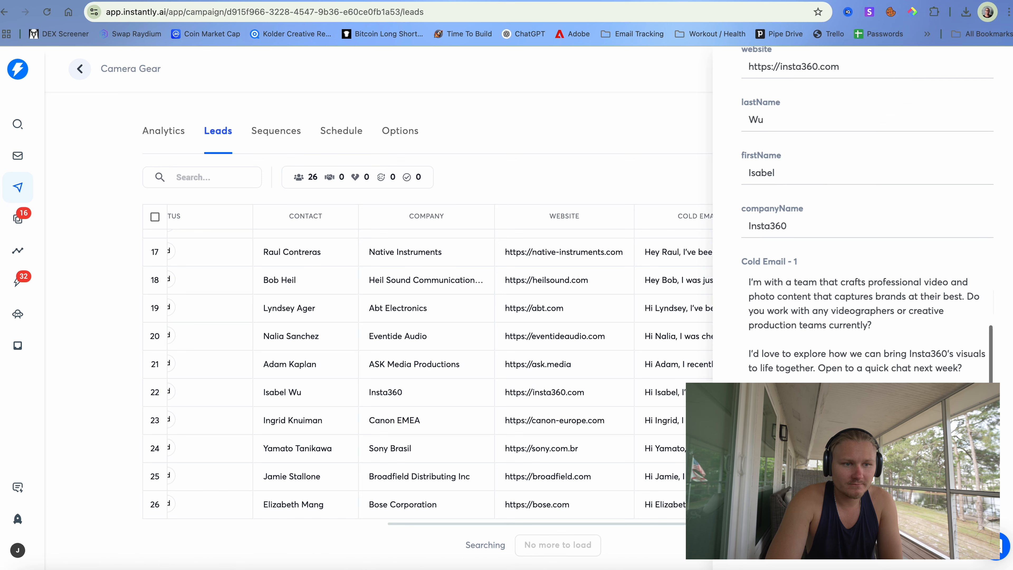
{"action": "scroll", "coordinate": [866, 319], "scroll_direction": "down", "scroll_amount": 1}
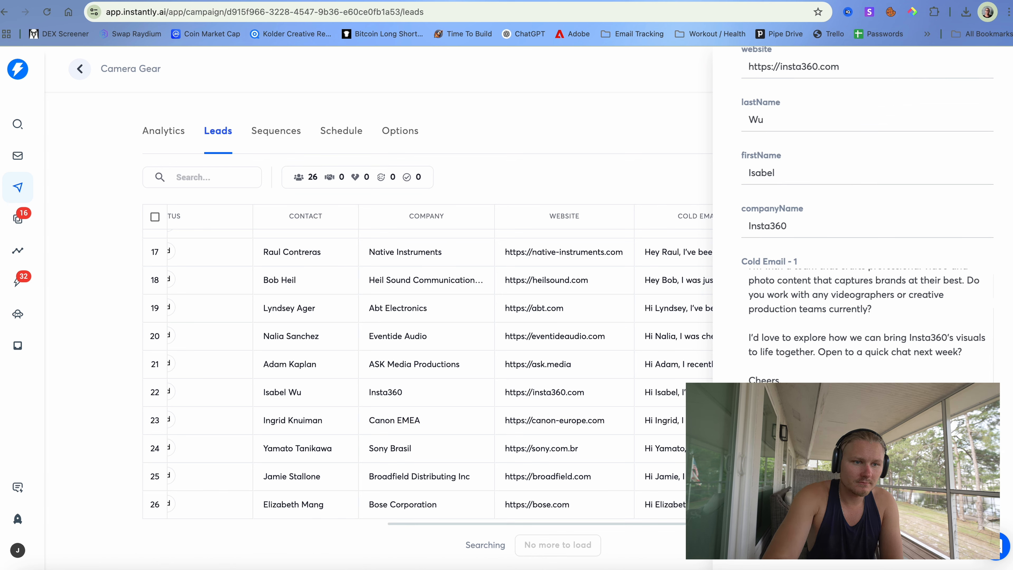
{"action": "scroll", "coordinate": [865, 319], "scroll_direction": "up", "scroll_amount": 1}
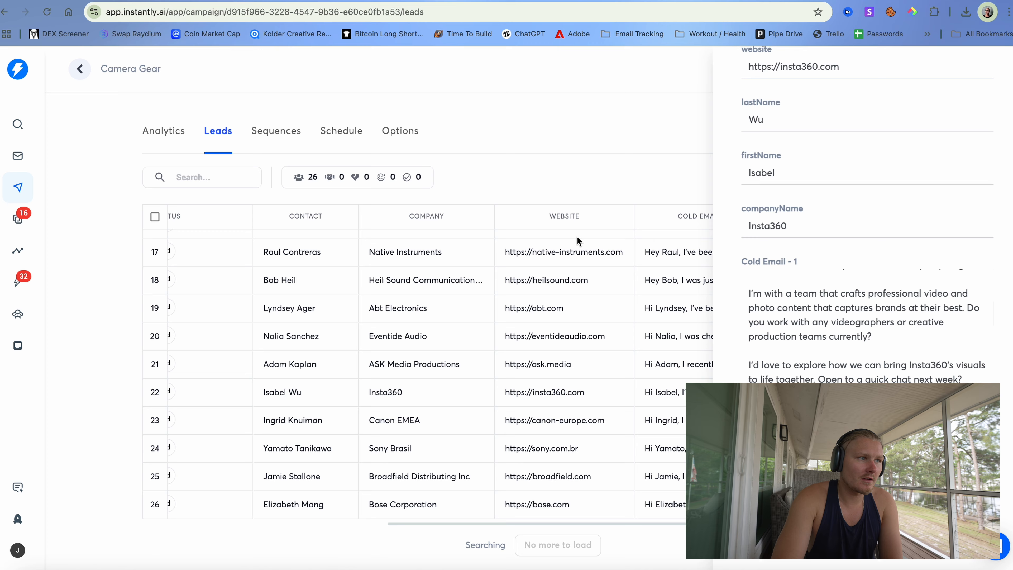
{"action": "left_click", "coordinate": [625, 319]}
- Read the Broadfield Distributing lead's cold email, then open the first OpenAI module in Make.com
{"action": "left_click", "coordinate": [622, 476]}
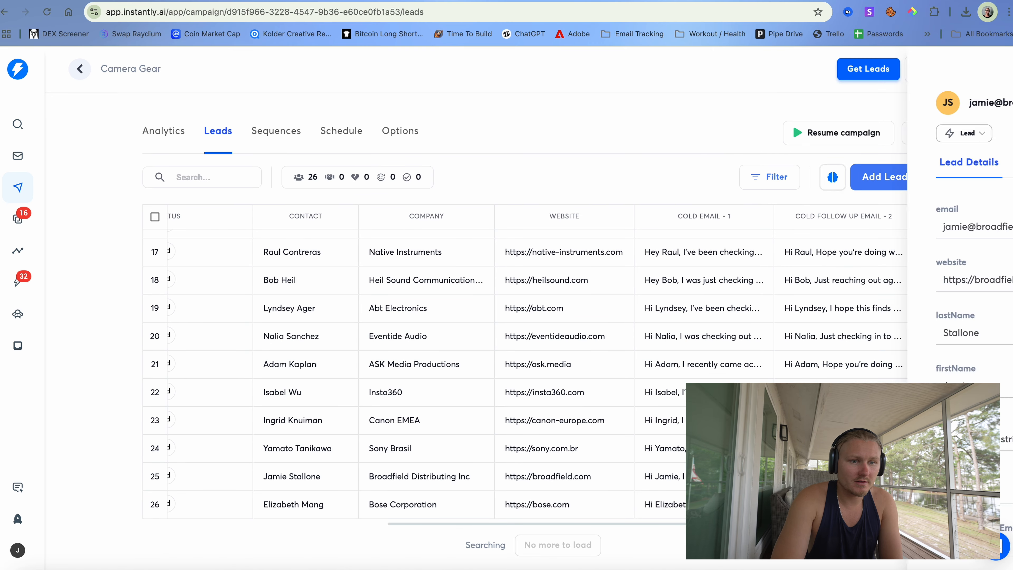
{"action": "scroll", "coordinate": [838, 439], "scroll_direction": "down", "scroll_amount": 10}
{"action": "scroll", "coordinate": [833, 382], "scroll_direction": "up", "scroll_amount": 10}
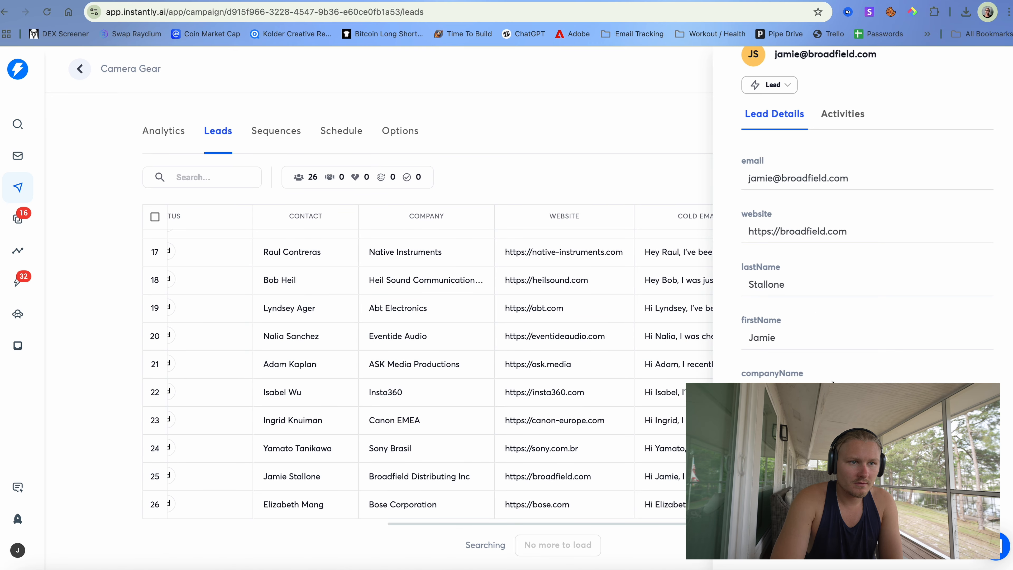
{"action": "scroll", "coordinate": [816, 165], "scroll_direction": "down", "scroll_amount": 3}
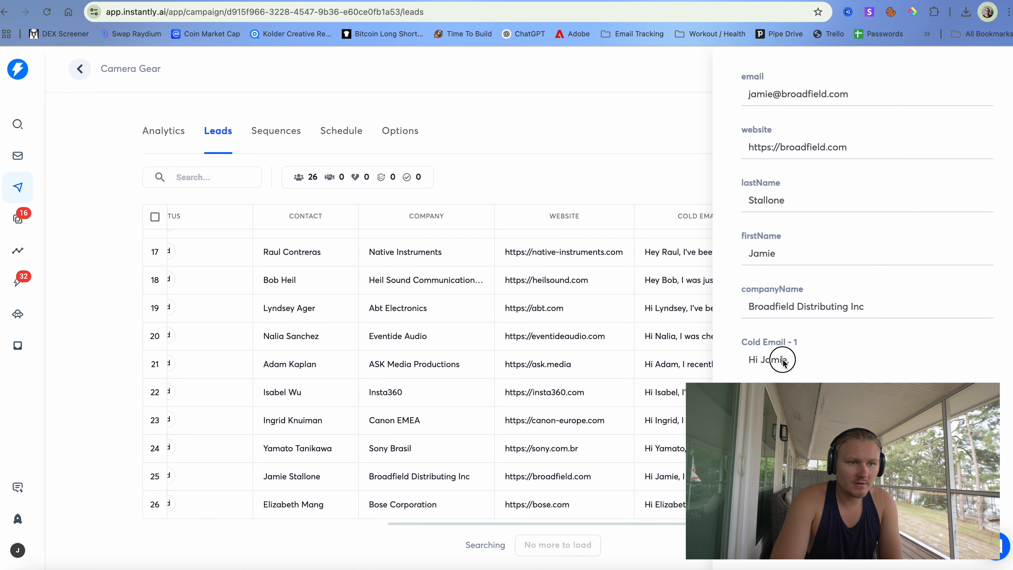
{"action": "scroll", "coordinate": [780, 358], "scroll_direction": "down", "scroll_amount": 2}
{"action": "left_click", "coordinate": [417, 112]}
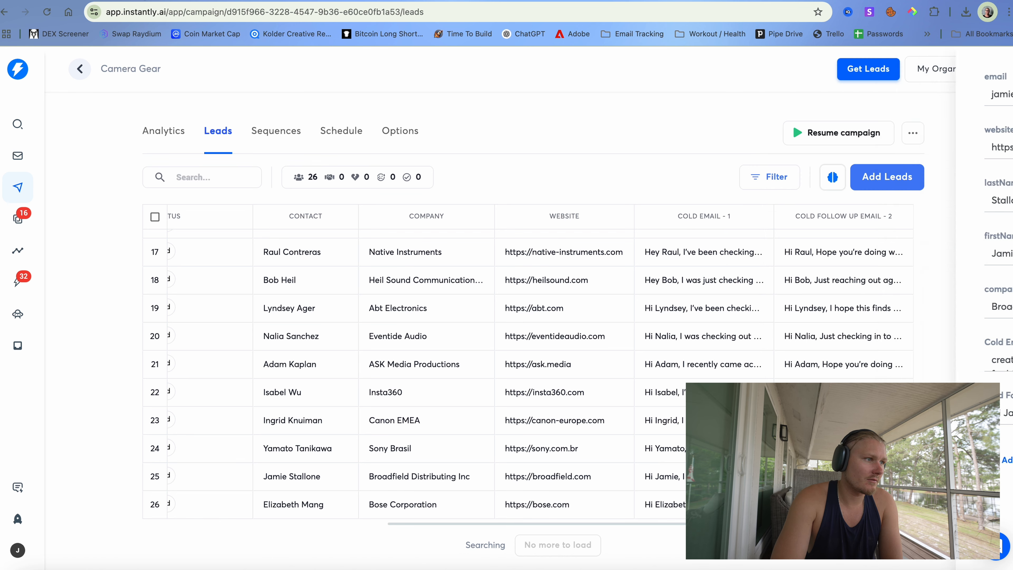
{"action": "left_click", "coordinate": [93, 0]}
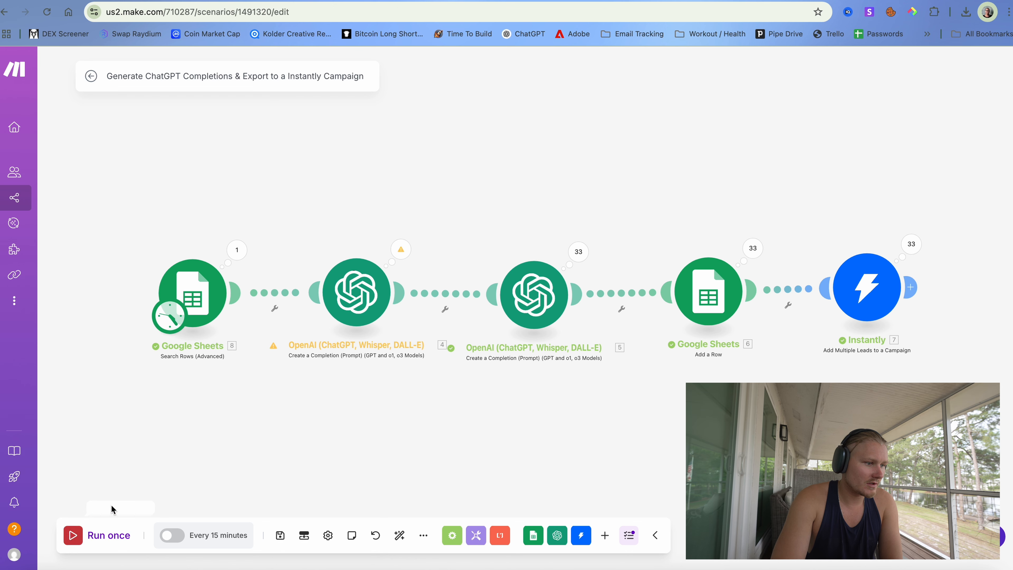
{"action": "left_click", "coordinate": [364, 286]}
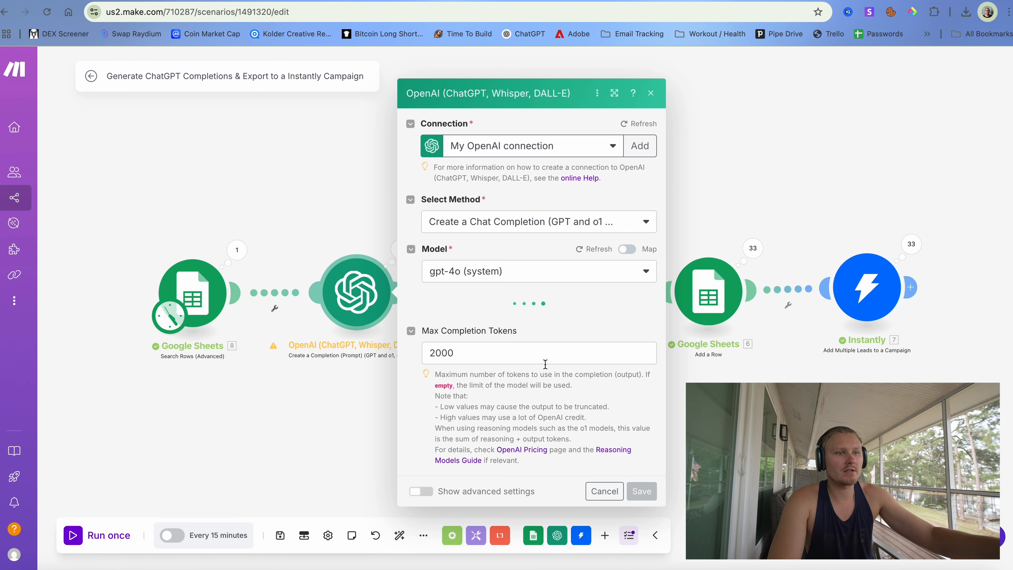
- Append 'OR [YOUR NAME]' after the [Name] placeholder example and start a new line
{"action": "scroll", "coordinate": [545, 355], "scroll_direction": "down", "scroll_amount": 5}
{"action": "scroll", "coordinate": [544, 355], "scroll_direction": "down", "scroll_amount": 10}
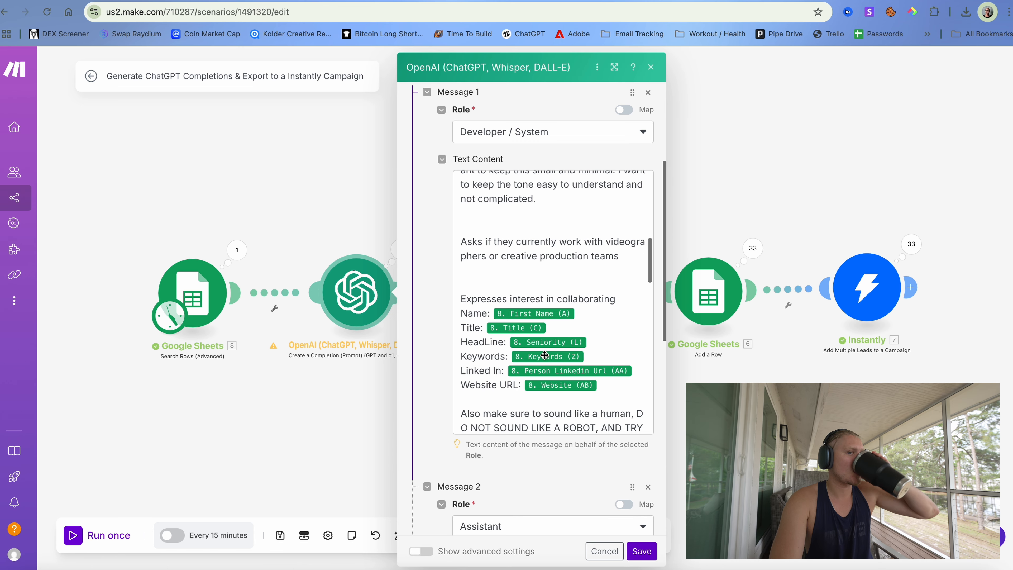
{"action": "scroll", "coordinate": [544, 355], "scroll_direction": "down", "scroll_amount": 15}
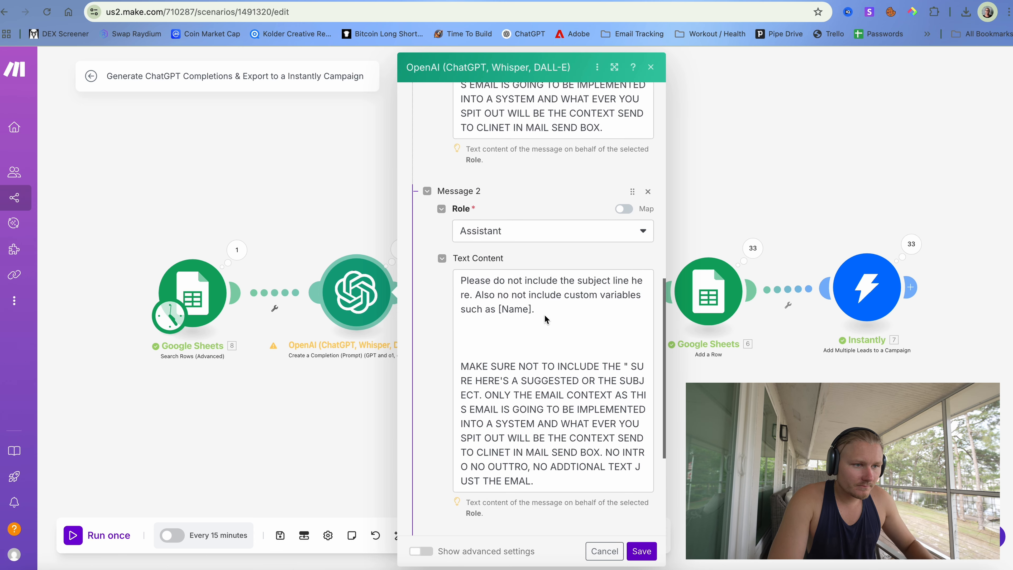
{"action": "left_click", "coordinate": [544, 305]}
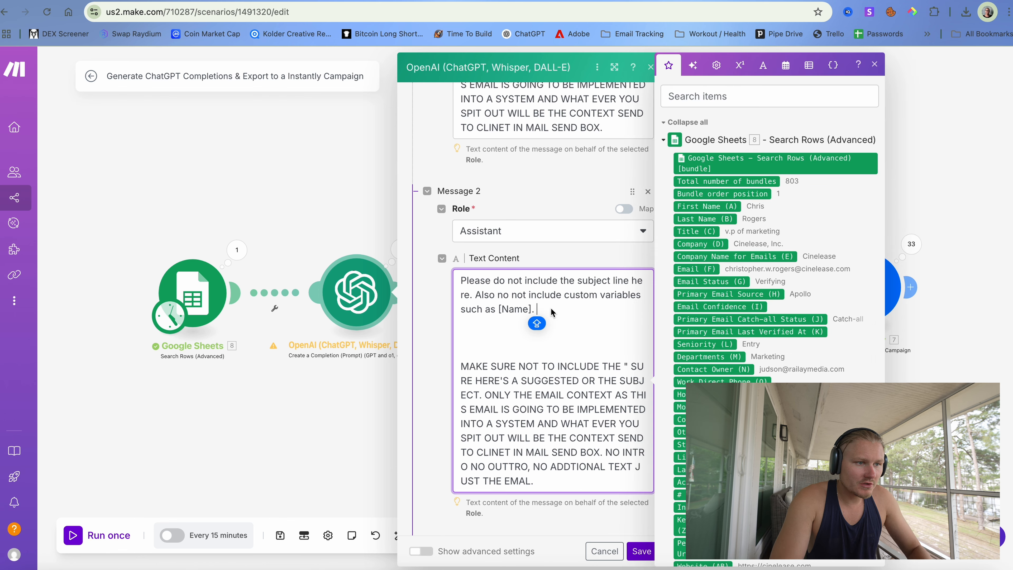
{"action": "key", "text": "BackSpace"}
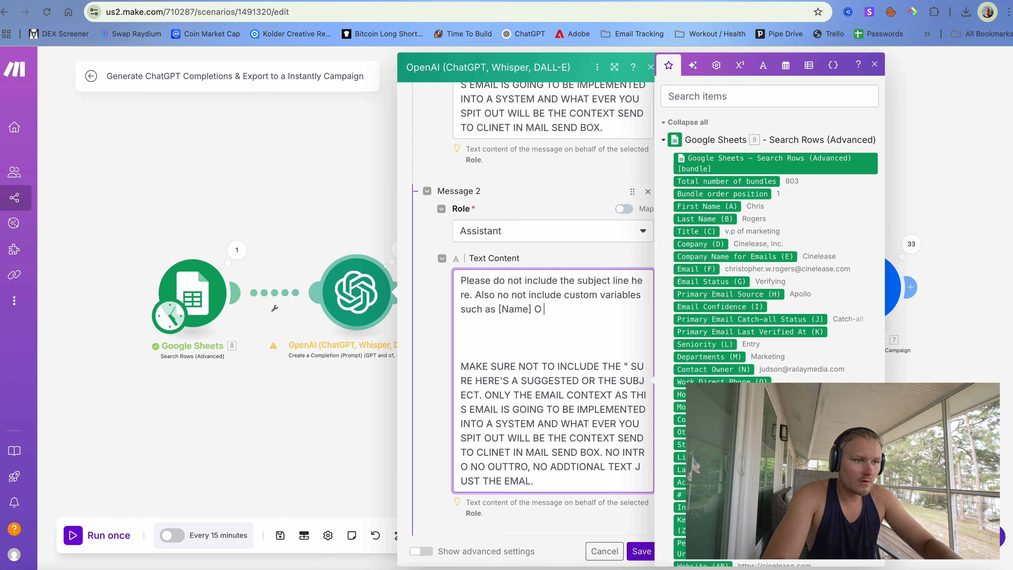
{"action": "type", "text": "OR"}
{"action": "key", "text": "Caps_Lock"}
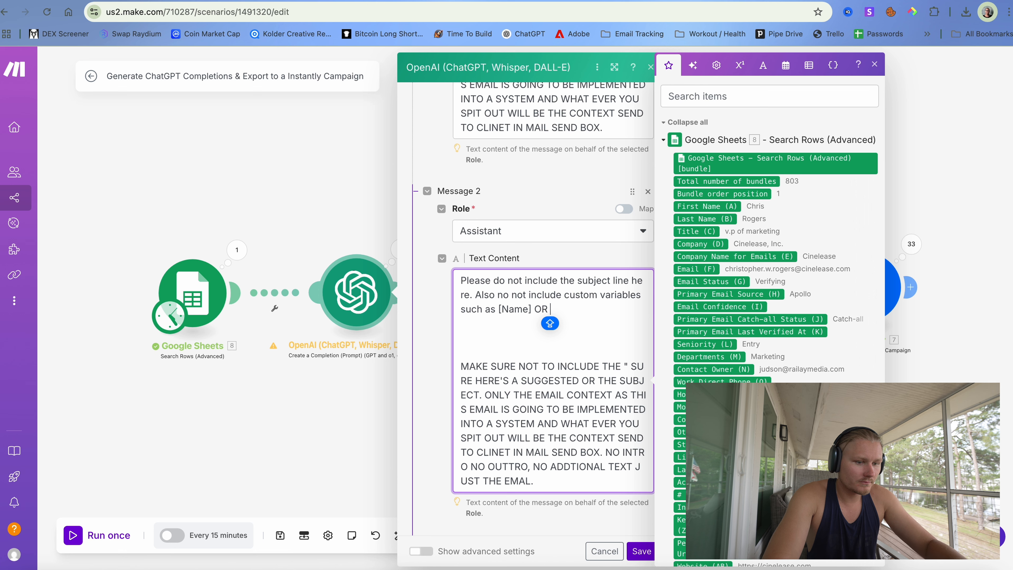
{"action": "type", "text": "{"}
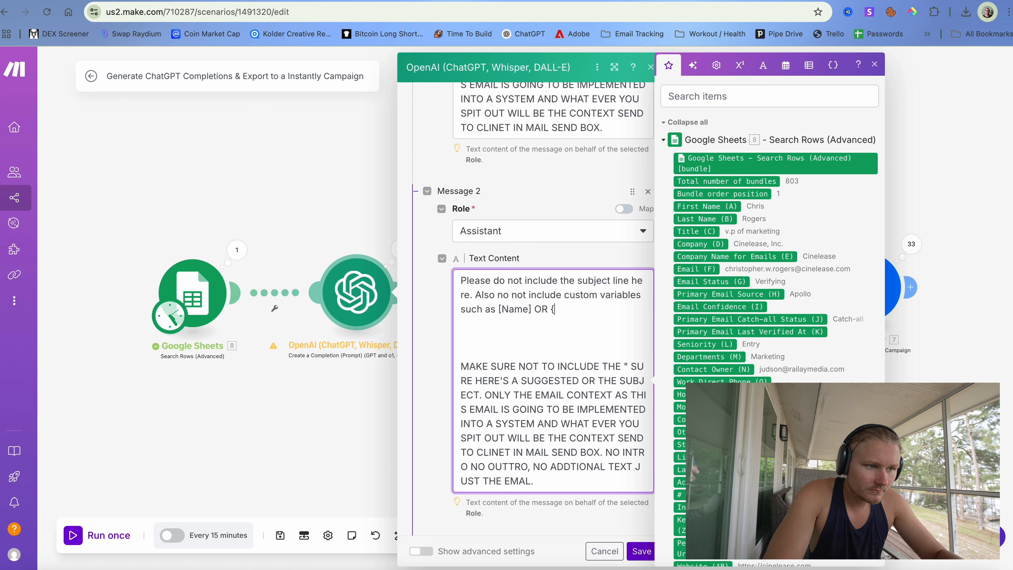
{"action": "key", "text": "BackSpace"}
{"action": "type", "text": "["}
{"action": "key", "text": "Caps_Lock"}
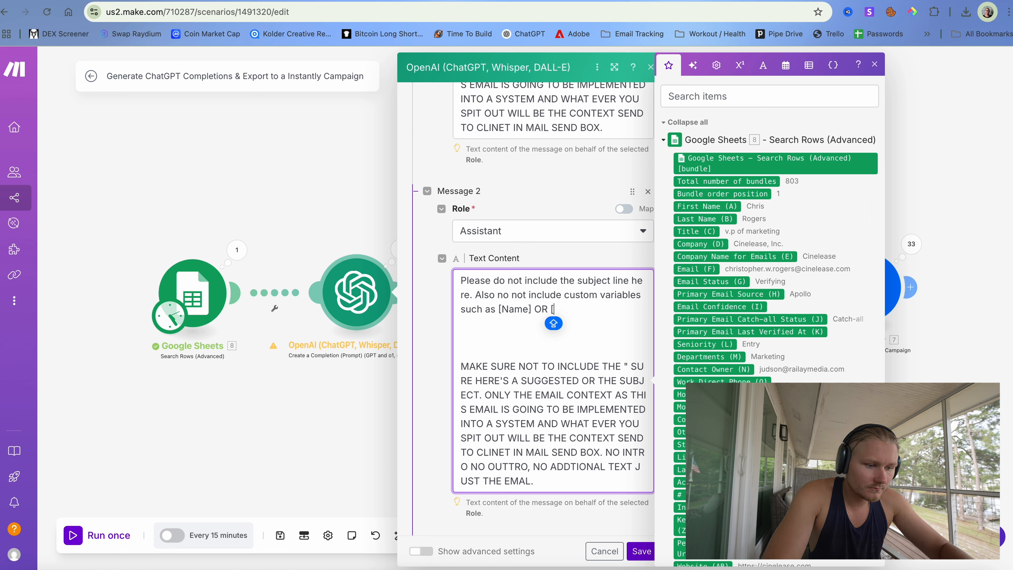
{"action": "type", "text": "YOU"}
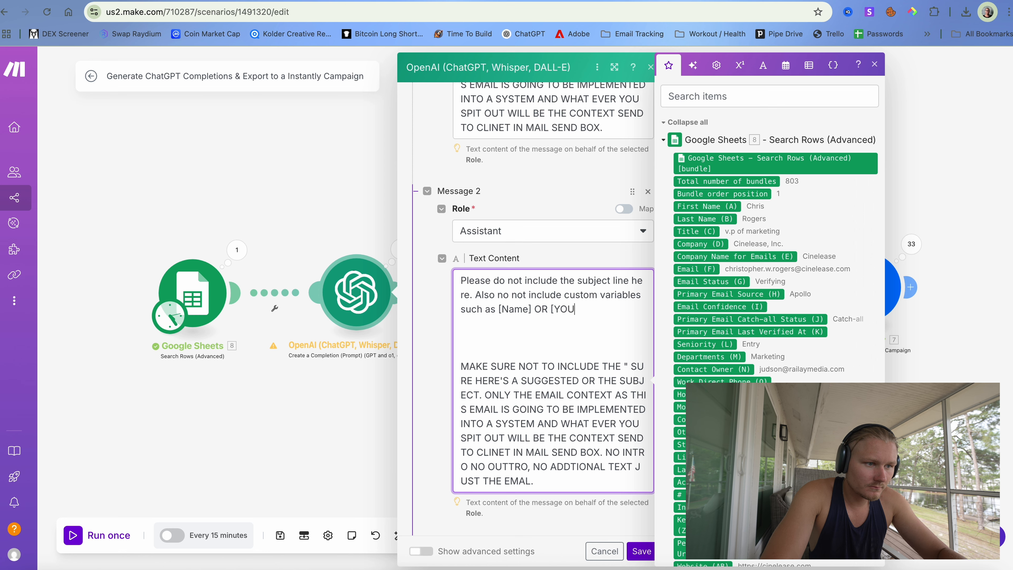
{"action": "type", "text": "R NAME"}
{"action": "key", "text": "Caps_Lock"}
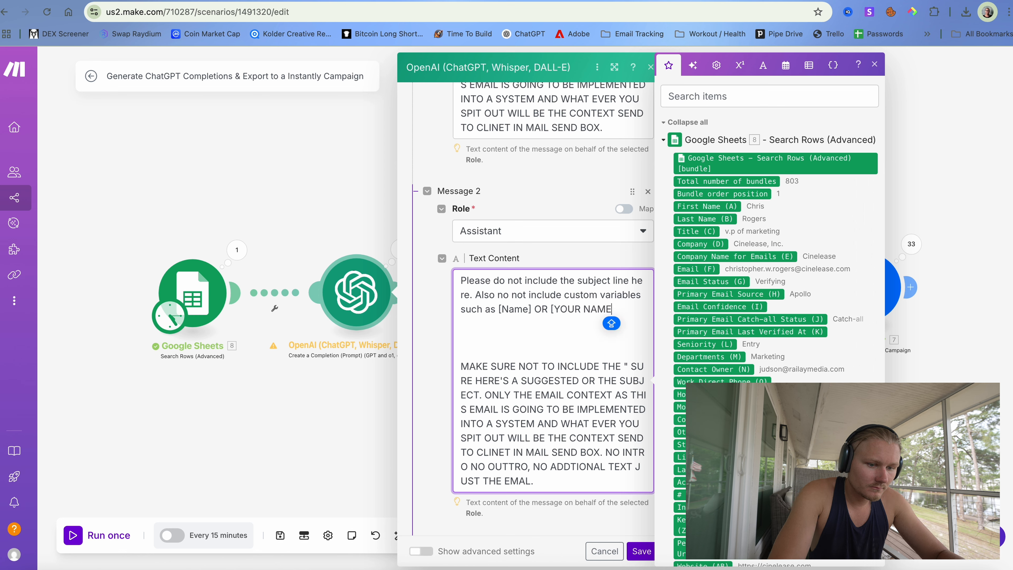
{"action": "type", "text": "]"}
{"action": "key", "text": "Return"}
{"action": "key", "text": "Return"}
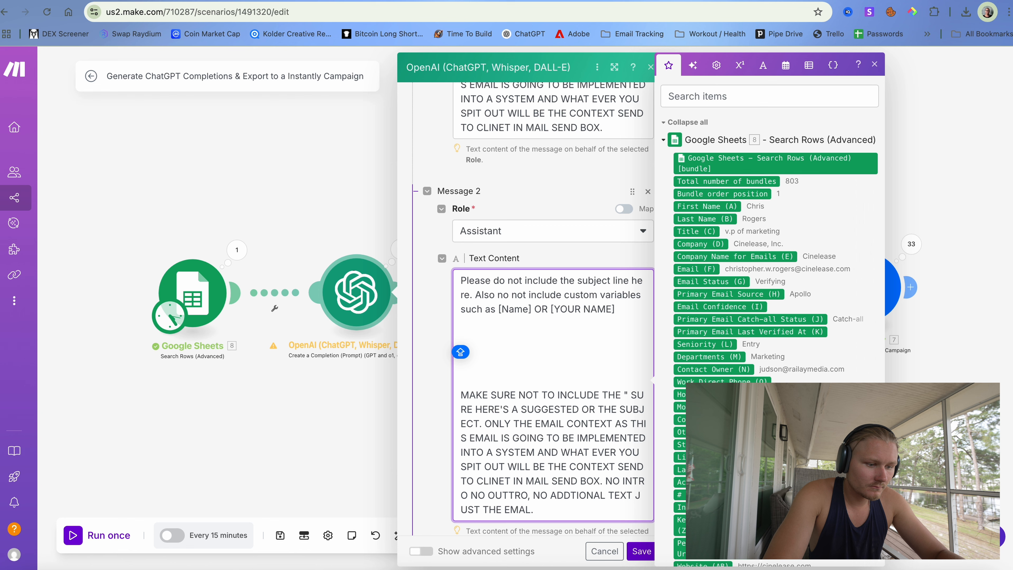
{"action": "key", "text": "Caps_Lock"}
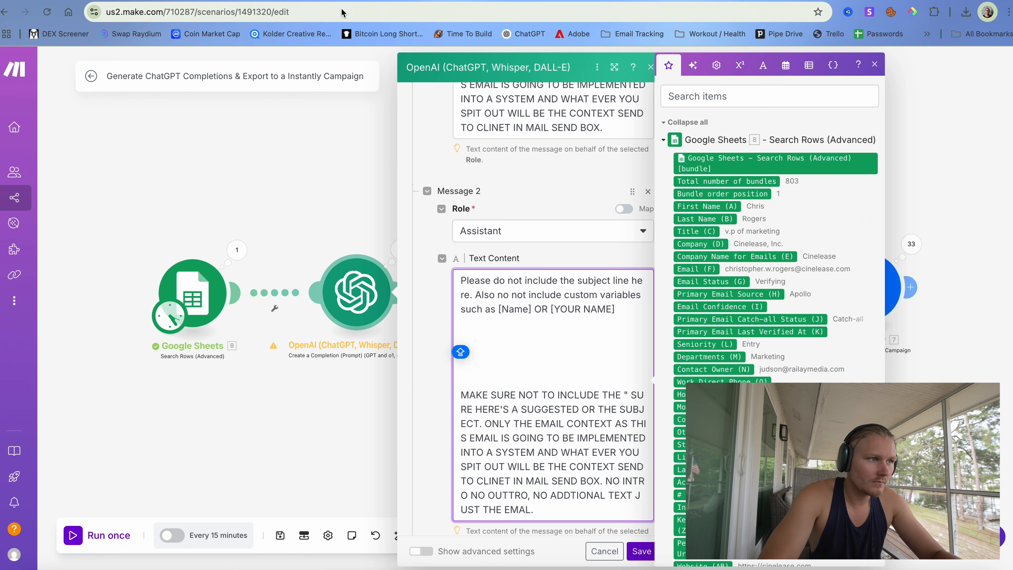
- Open the Native Instruments lead in row 17 and read its Cold Email - 1
{"action": "left_click", "coordinate": [212, 0]}
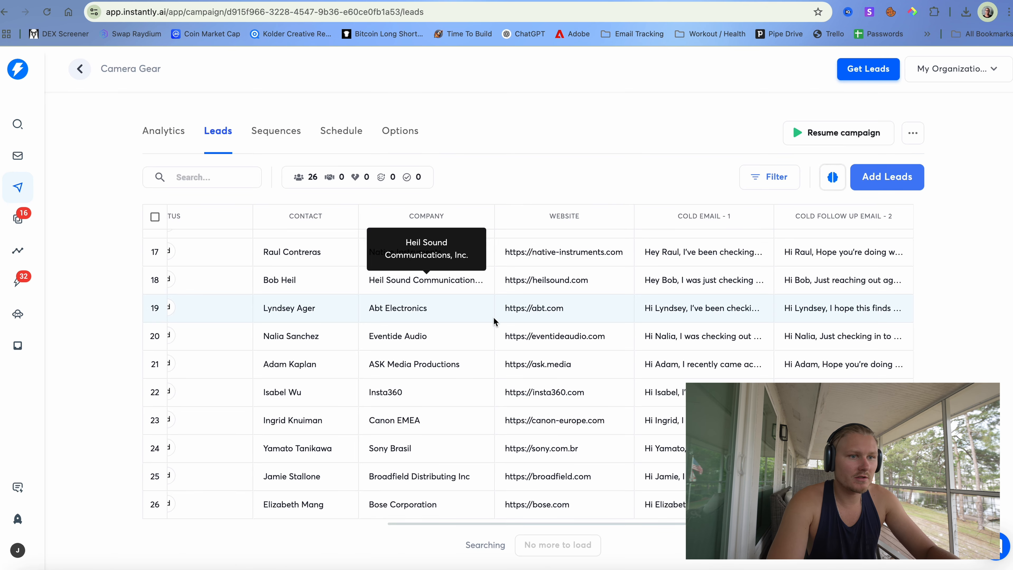
{"action": "left_click", "coordinate": [688, 258]}
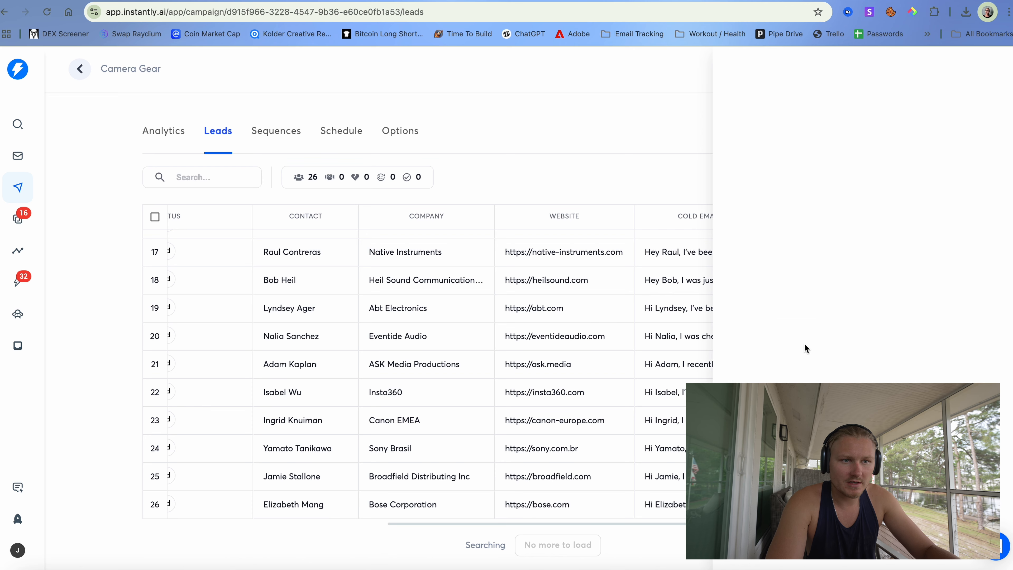
{"action": "scroll", "coordinate": [804, 343], "scroll_direction": "down", "scroll_amount": 5}
{"action": "scroll", "coordinate": [804, 343], "scroll_direction": "up", "scroll_amount": 5}
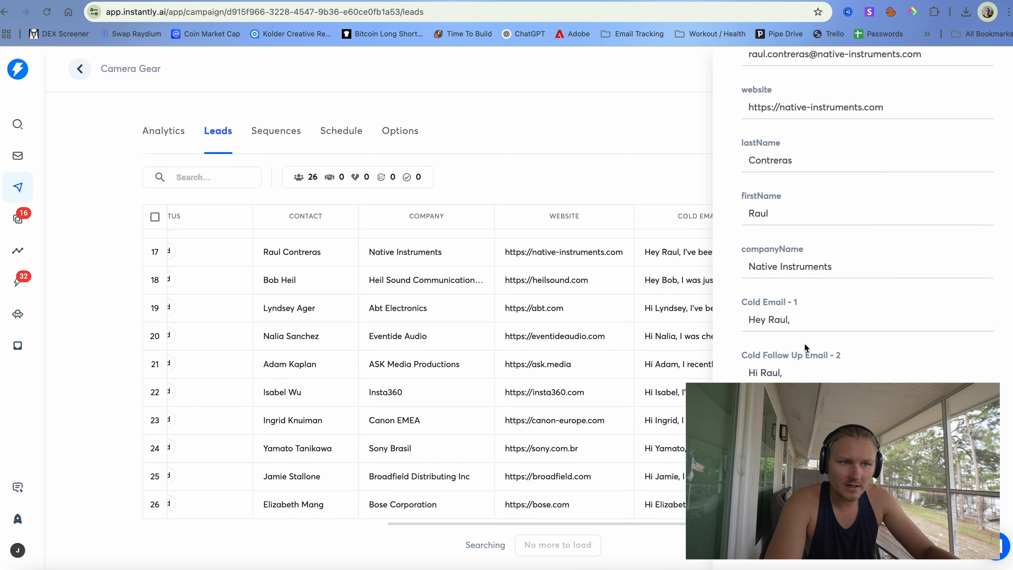
{"action": "left_click", "coordinate": [835, 165]}
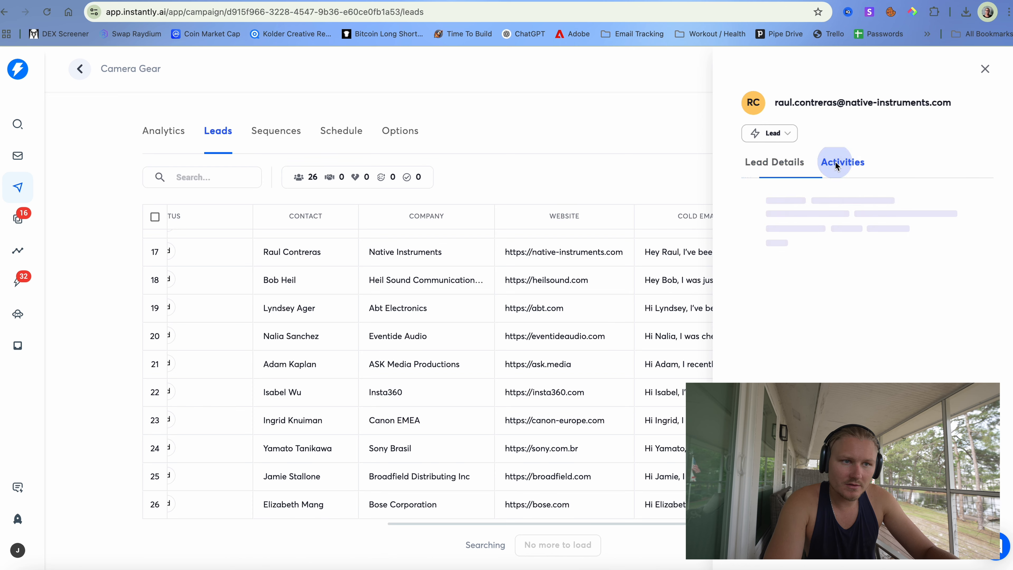
{"action": "left_click", "coordinate": [783, 164]}
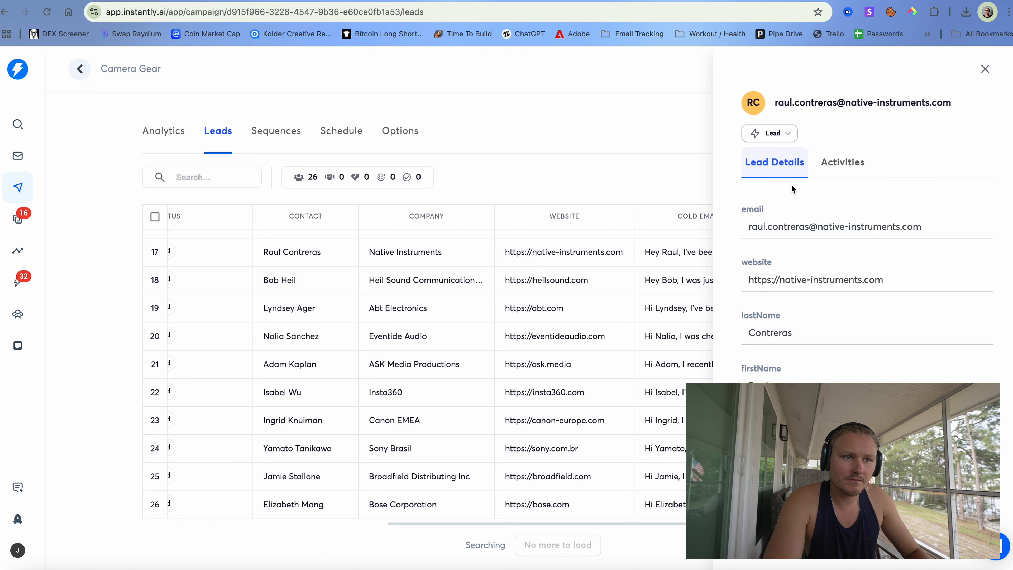
{"action": "scroll", "coordinate": [791, 183], "scroll_direction": "down", "scroll_amount": 3}
{"action": "scroll", "coordinate": [794, 371], "scroll_direction": "down", "scroll_amount": 5}
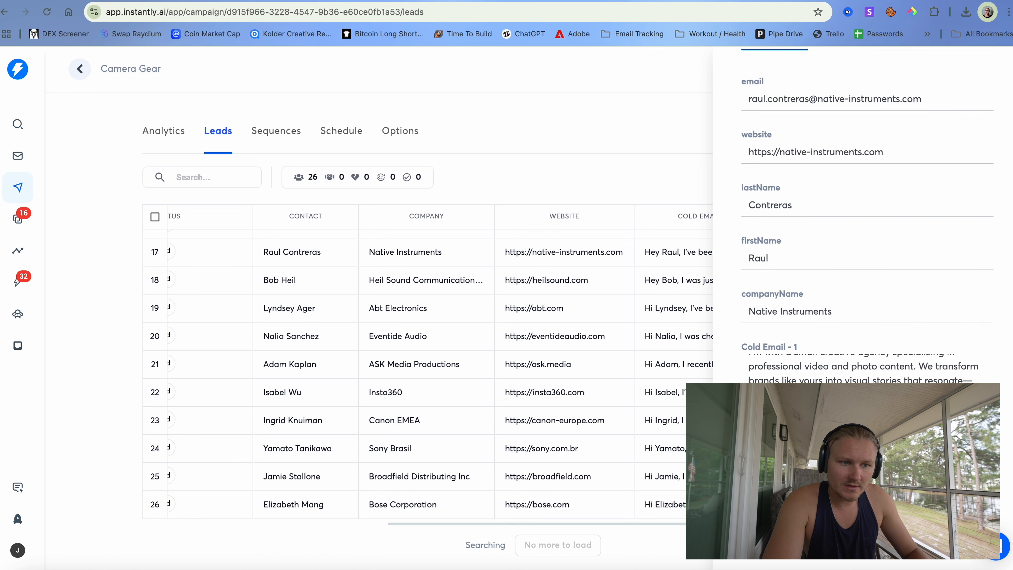
{"action": "key", "text": "Caps_Lock"}
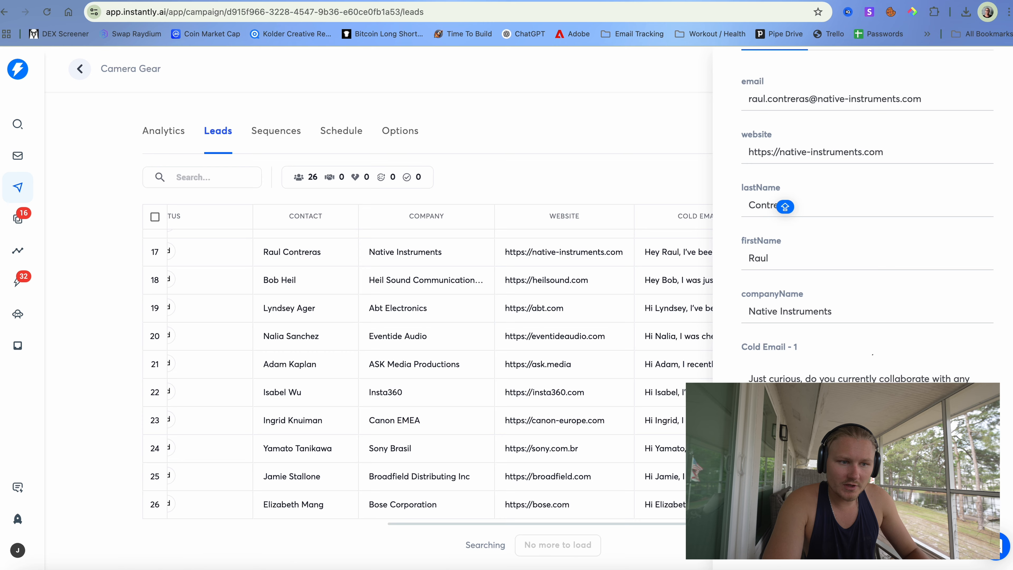
- Add the rule: once the message finishes with an ending word like Best, stop, with no variables
{"action": "left_click", "coordinate": [319, 1]}
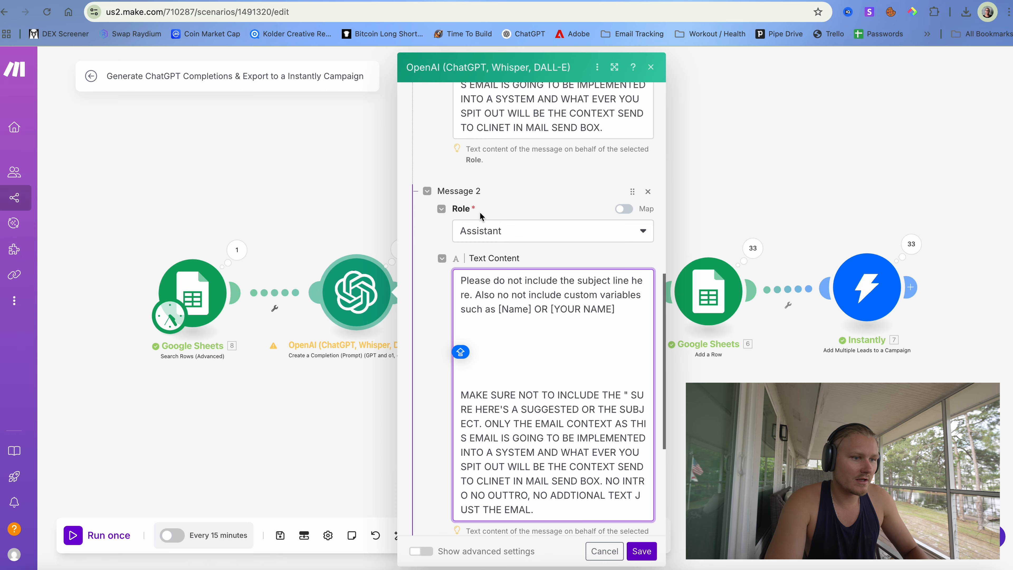
{"action": "type", "text": "P"}
{"action": "key", "text": "BackSpace"}
{"action": "type", "text": "0N"}
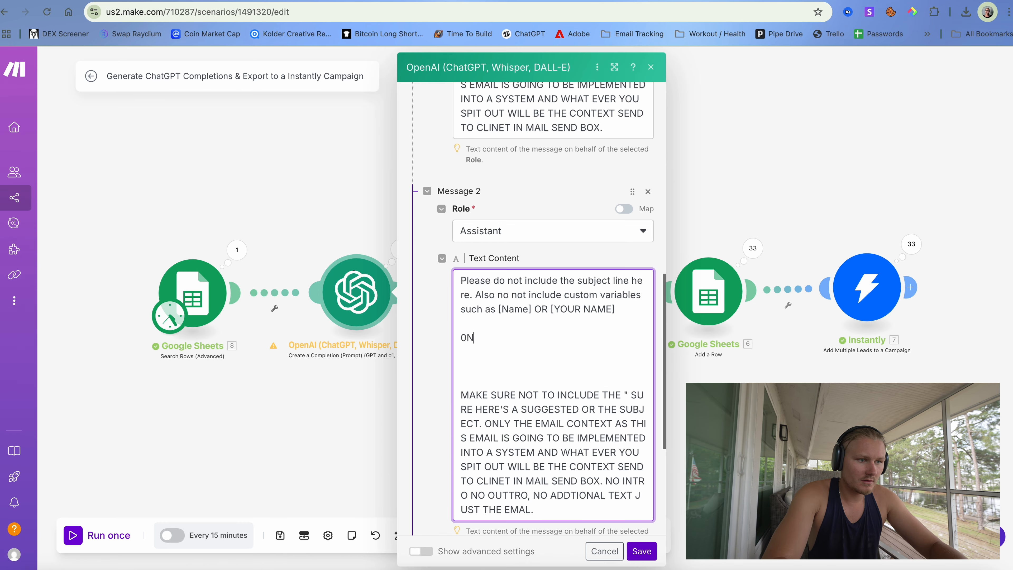
{"action": "key", "text": "BackSpace"}
{"action": "key", "text": "BackSpace"}
{"action": "type", "text": "ONCE THE"}
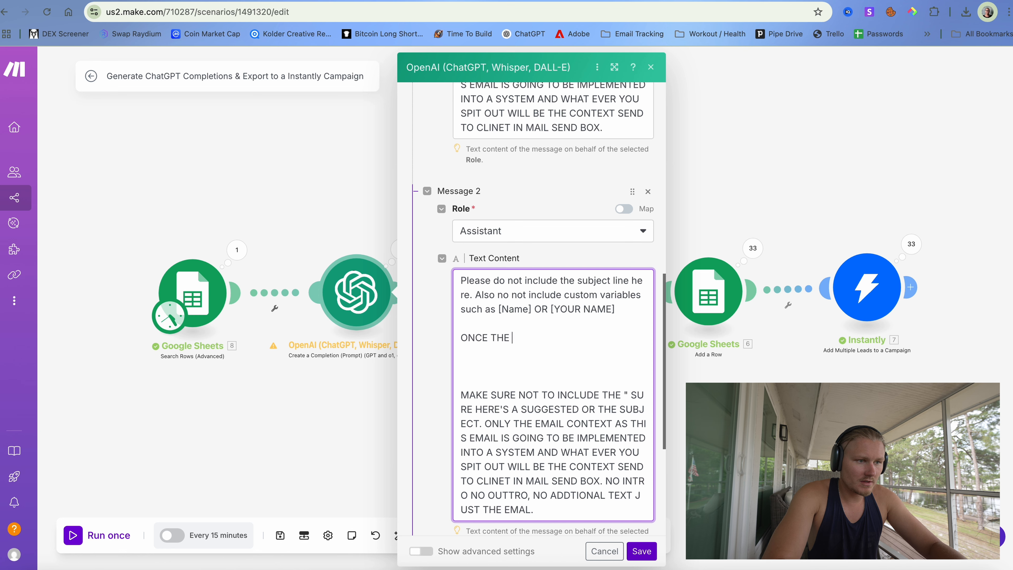
{"action": "key", "text": "BackSpace"}
{"action": "key", "text": "BackSpace"}
{"action": "key", "text": "BackSpace"}
{"action": "key", "text": "BackSpace"}
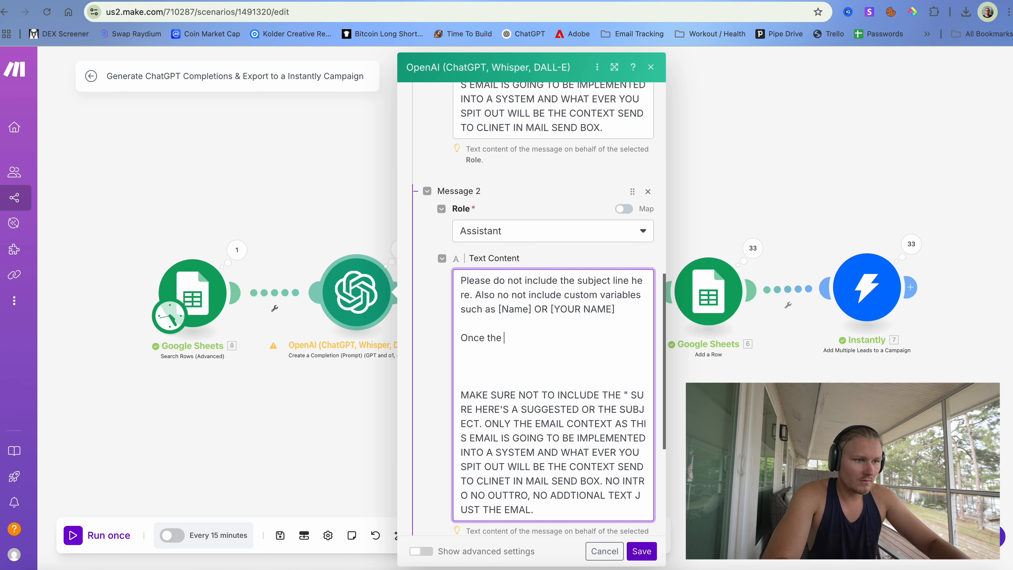
{"action": "type", "text": "the message finishes wit"}
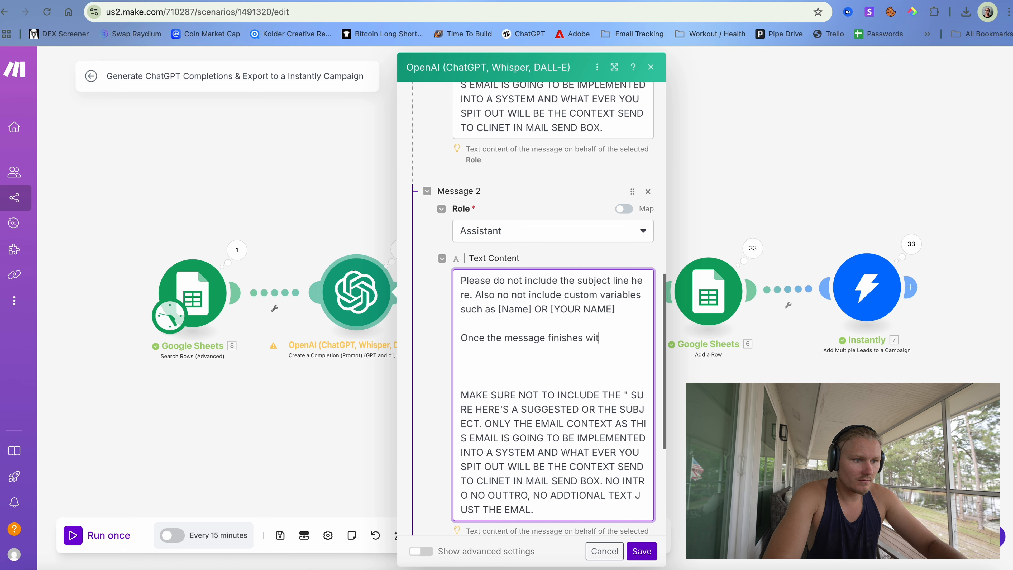
{"action": "type", "text": "h an ending word like"}
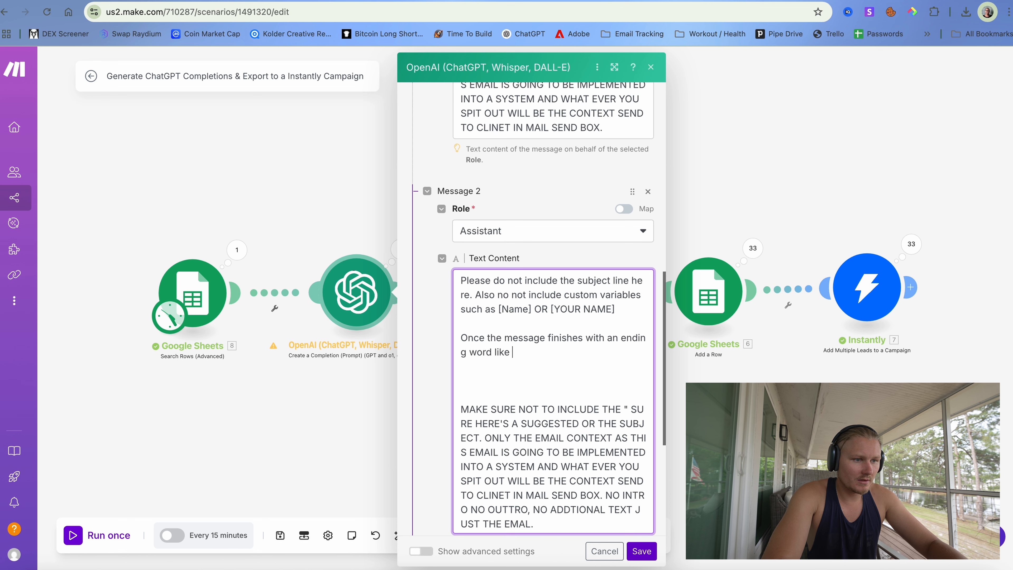
{"action": "type", "text": " Best, STOP with anything"}
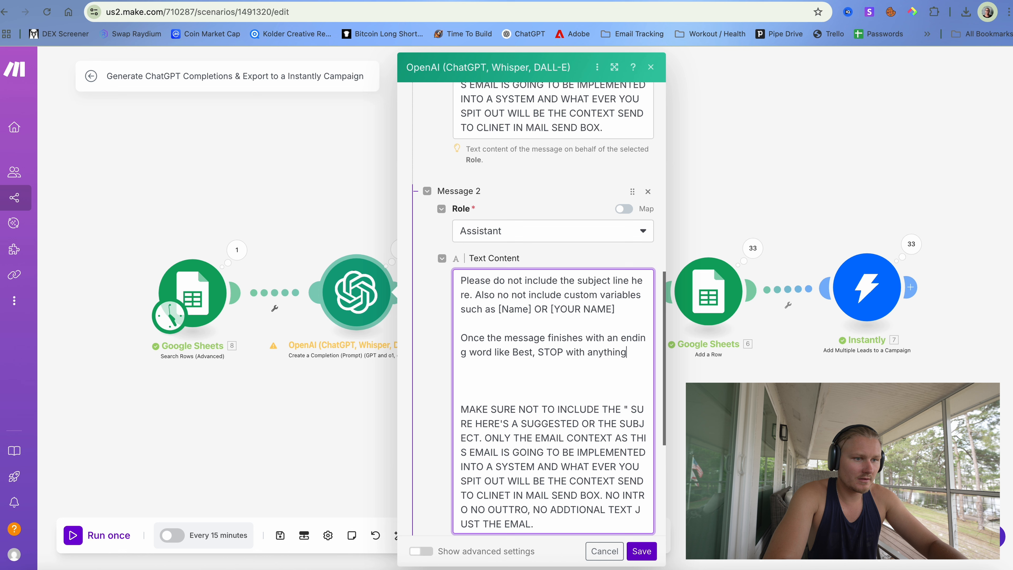
{"action": "type", "text": "lse and keep it open. Again do not include"}
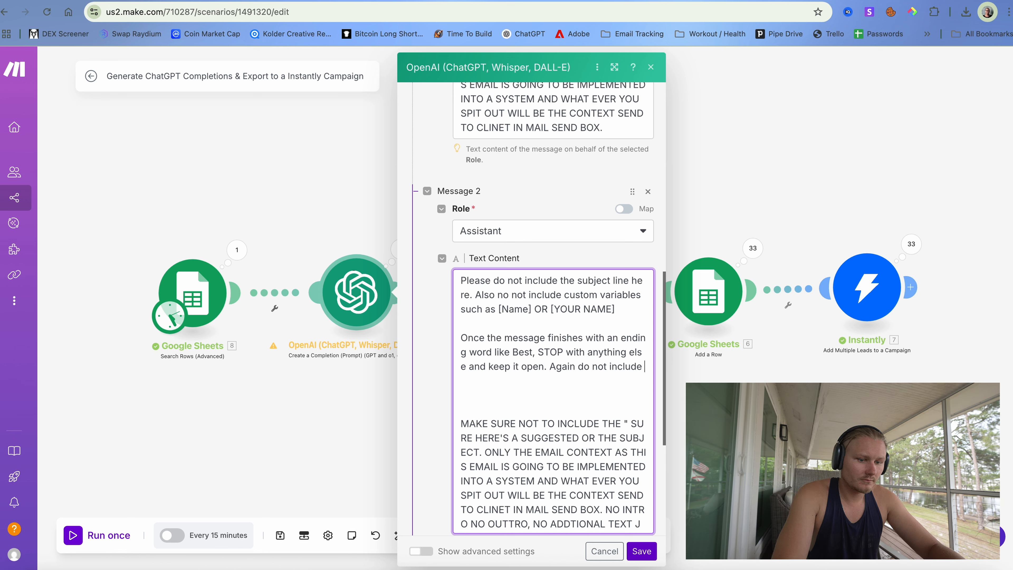
{"action": "type", "text": "an"}
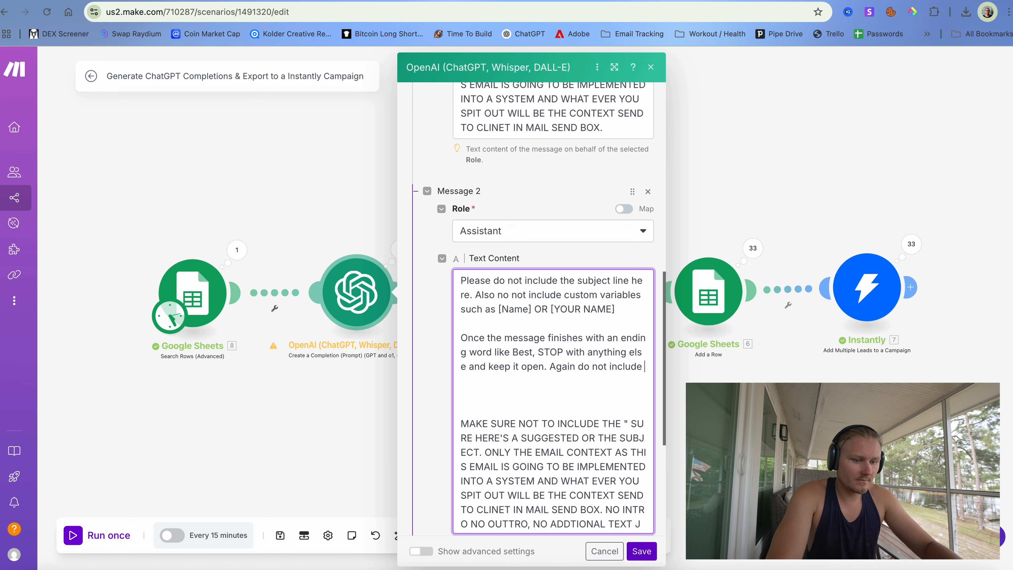
{"action": "type", "text": "y v"}
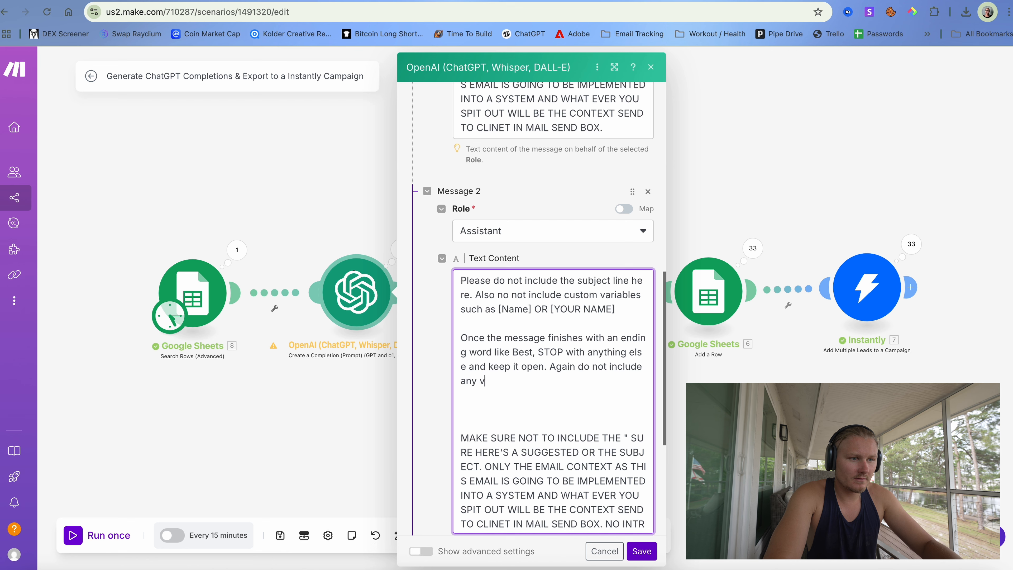
{"action": "type", "text": "ariables."}
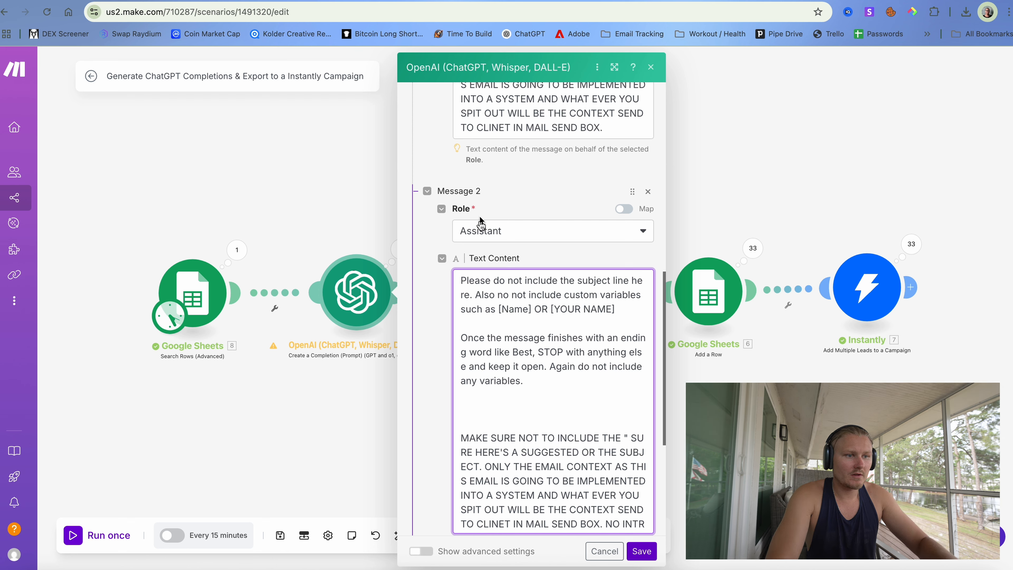
- Remove the extra blank line and save the OpenAI module
{"action": "left_click", "coordinate": [489, 411]}
{"action": "key", "text": "BackSpace"}
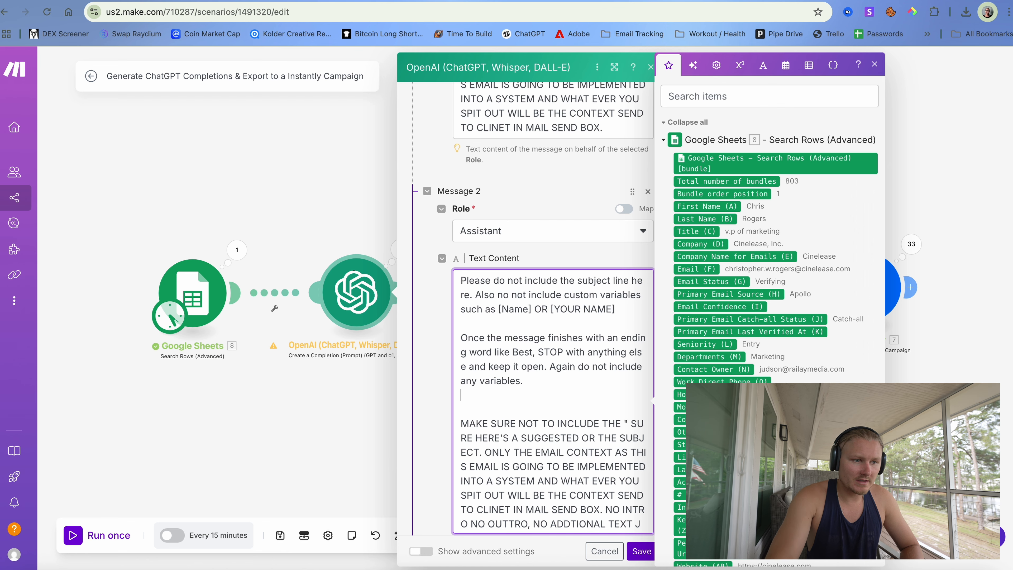
{"action": "scroll", "coordinate": [594, 489], "scroll_direction": "down", "scroll_amount": 1}
{"action": "left_click", "coordinate": [638, 551]}
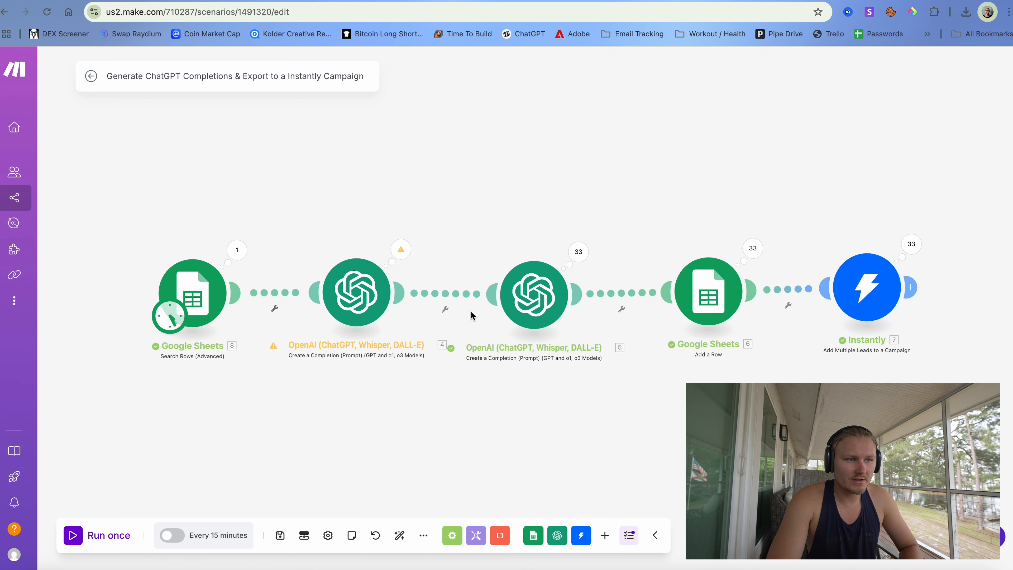
- Copy the no-subject-line, no-variables instructions from the first OpenAI module's Message 2 text
{"action": "left_click", "coordinate": [356, 292]}
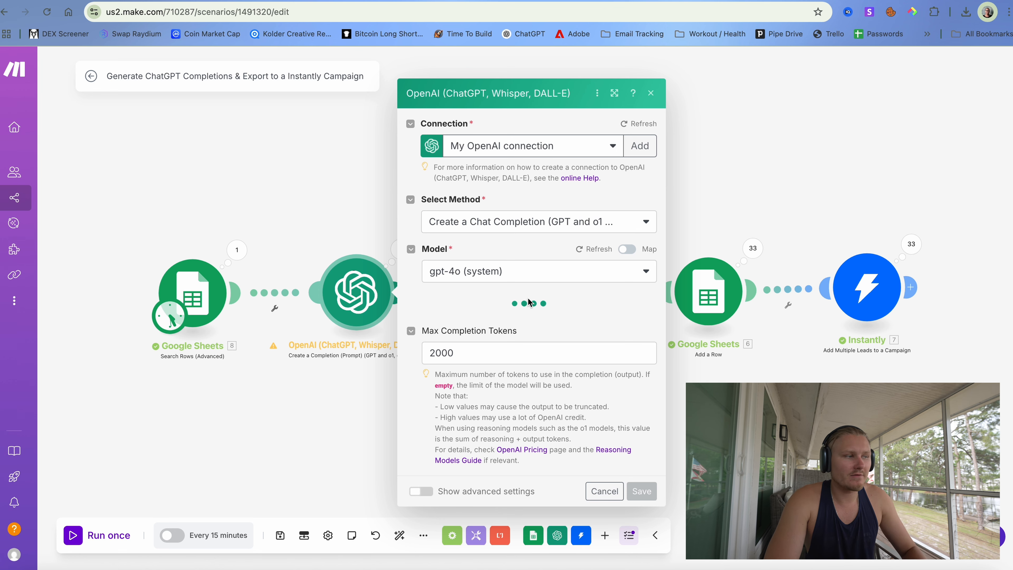
{"action": "scroll", "coordinate": [536, 380], "scroll_direction": "down", "scroll_amount": 15}
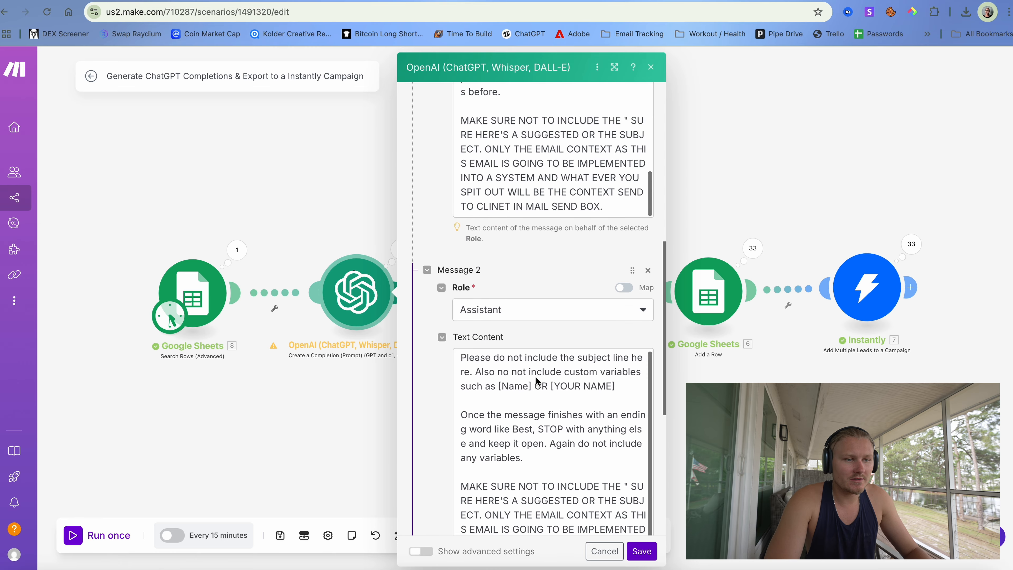
{"action": "scroll", "coordinate": [536, 378], "scroll_direction": "up", "scroll_amount": 4}
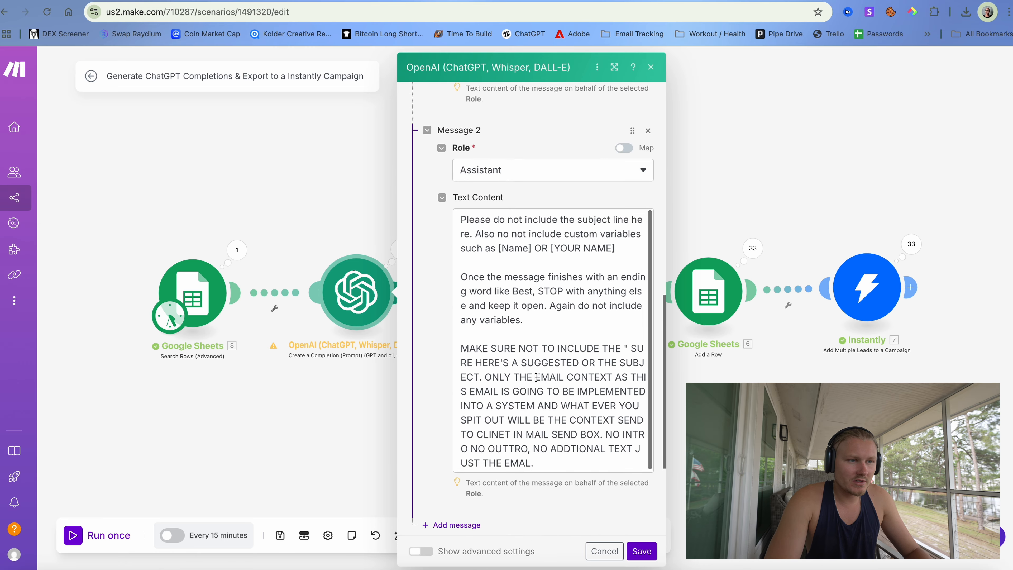
{"action": "scroll", "coordinate": [535, 378], "scroll_direction": "down", "scroll_amount": 3}
{"action": "left_click_drag", "start_coordinate": [535, 348], "coordinate": [420, 35]}
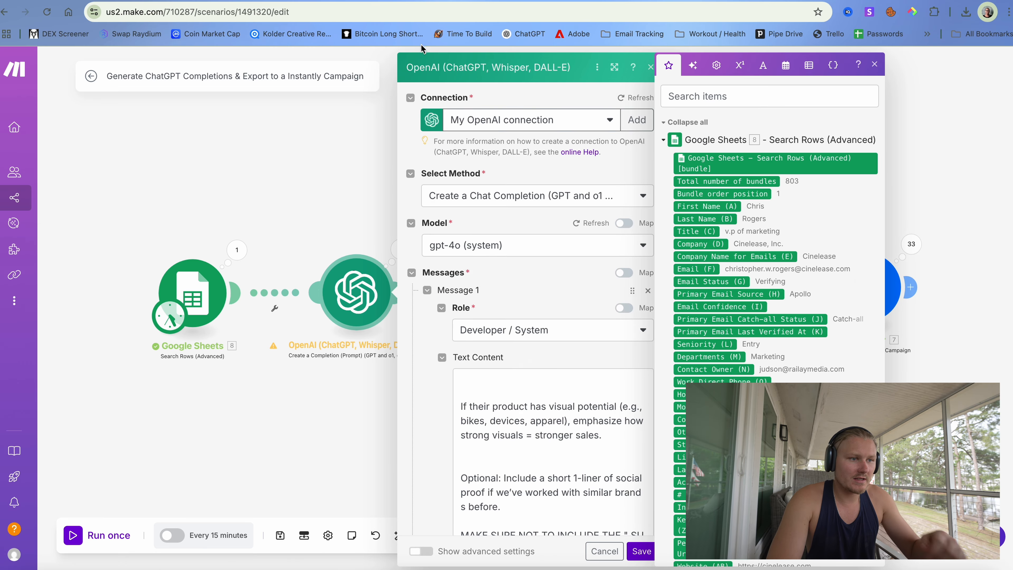
{"action": "scroll", "coordinate": [496, 344], "scroll_direction": "down", "scroll_amount": 15}
{"action": "scroll", "coordinate": [542, 224], "scroll_direction": "up", "scroll_amount": 3}
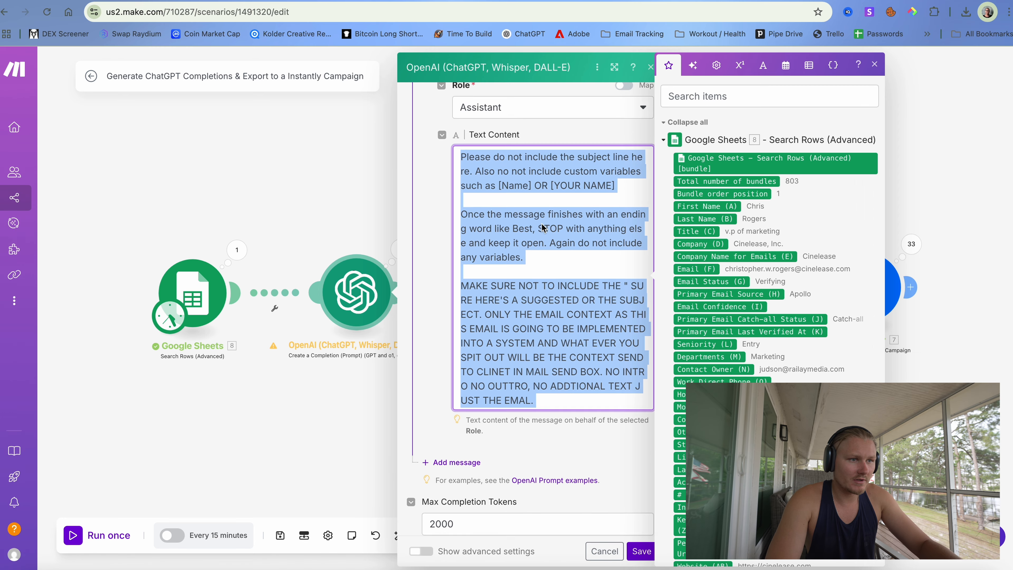
{"action": "left_click", "coordinate": [309, 423]}
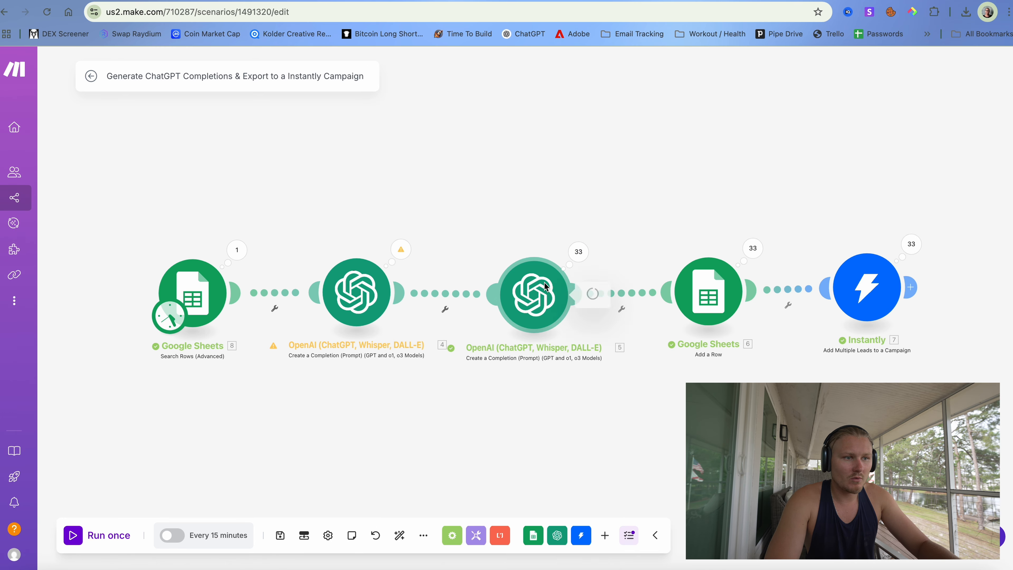
- Paste those instructions over the second OpenAI module's Message 2, save it, and run once
{"action": "left_click", "coordinate": [534, 294]}
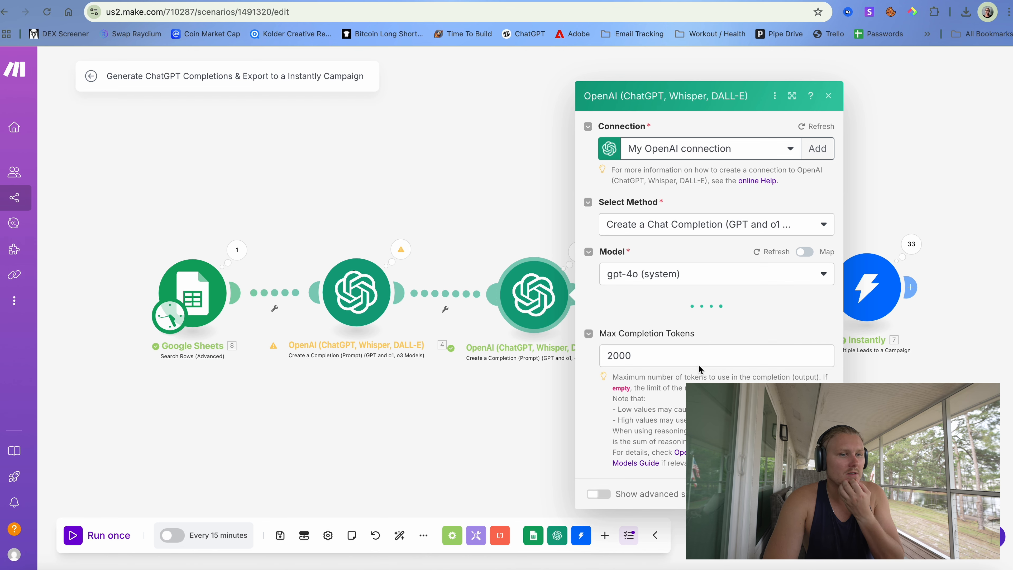
{"action": "scroll", "coordinate": [698, 365], "scroll_direction": "down", "scroll_amount": 15}
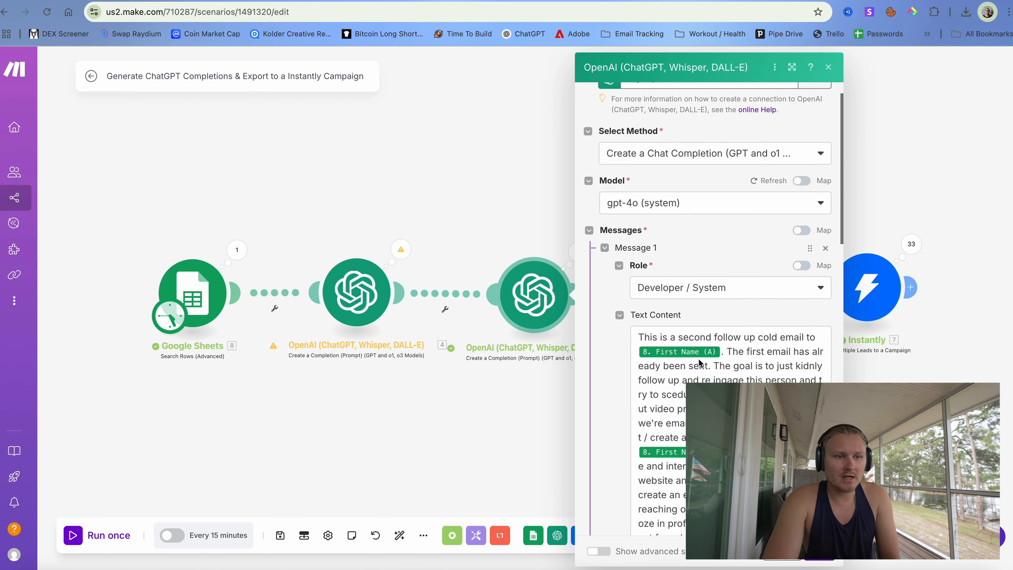
{"action": "left_click_drag", "start_coordinate": [638, 226], "coordinate": [684, 474]}
{"action": "key", "text": "BackSpace"}
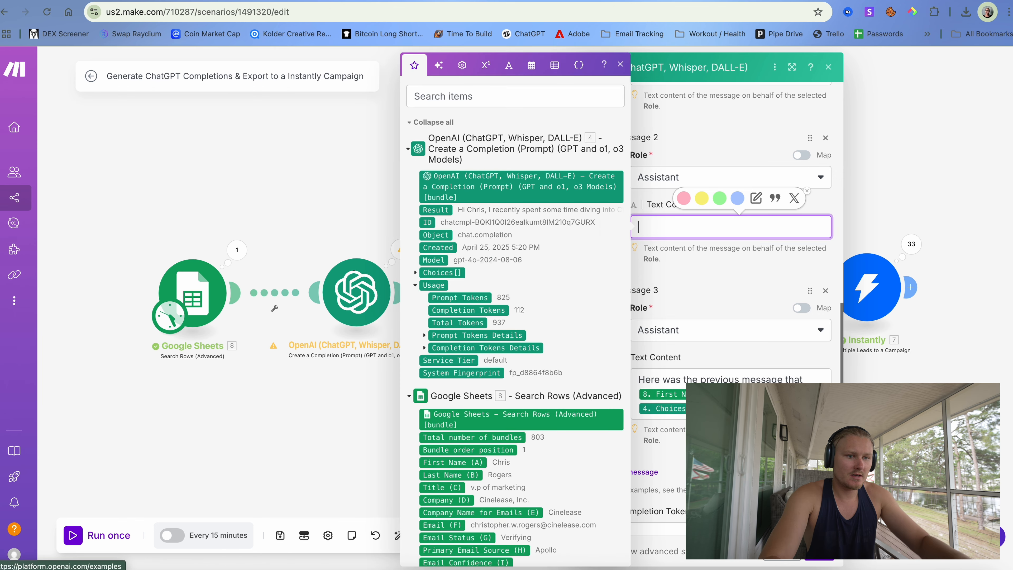
{"action": "key", "text": "super+v"}
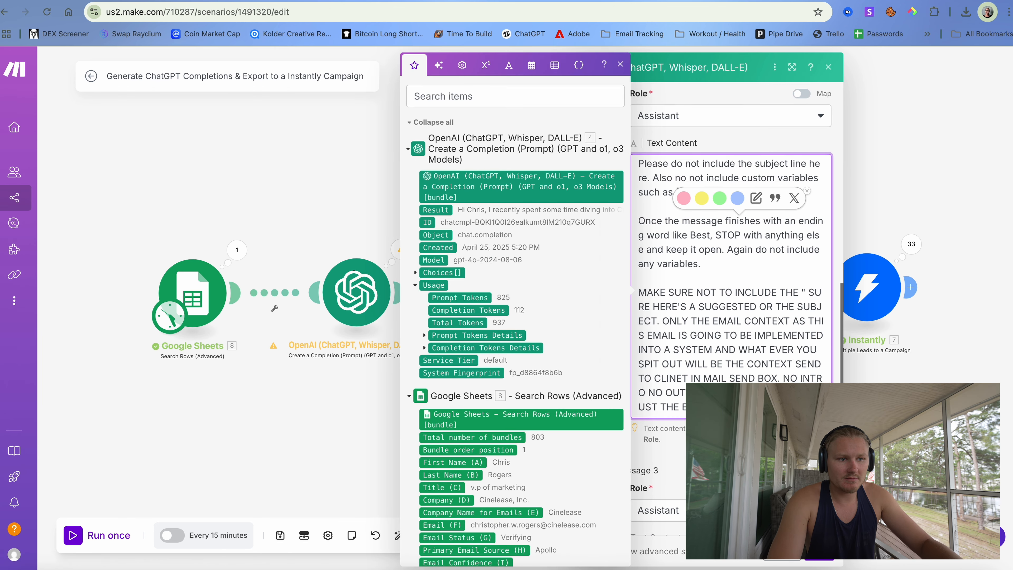
{"action": "left_click", "coordinate": [818, 553]}
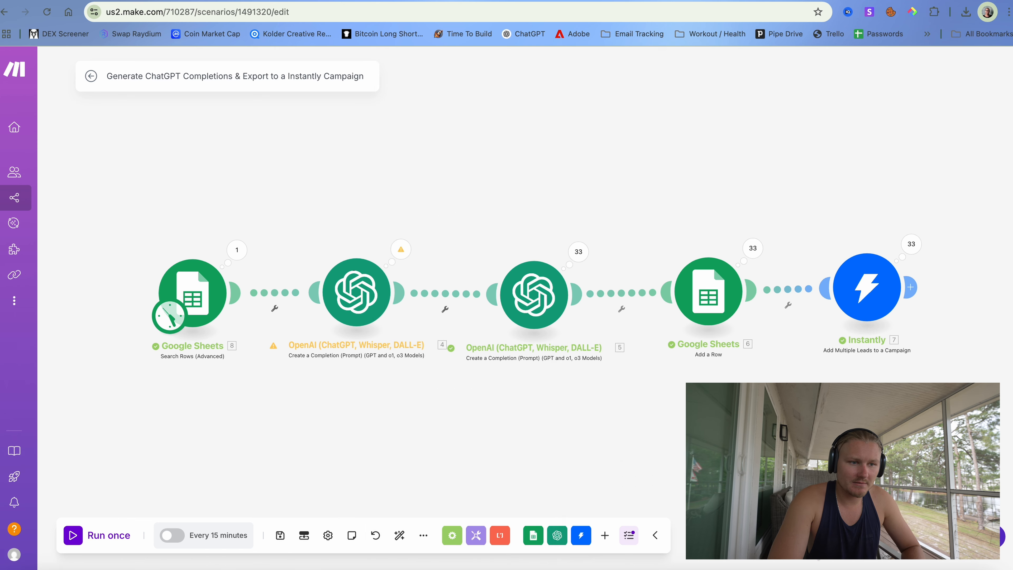
{"action": "left_click", "coordinate": [76, 535]}
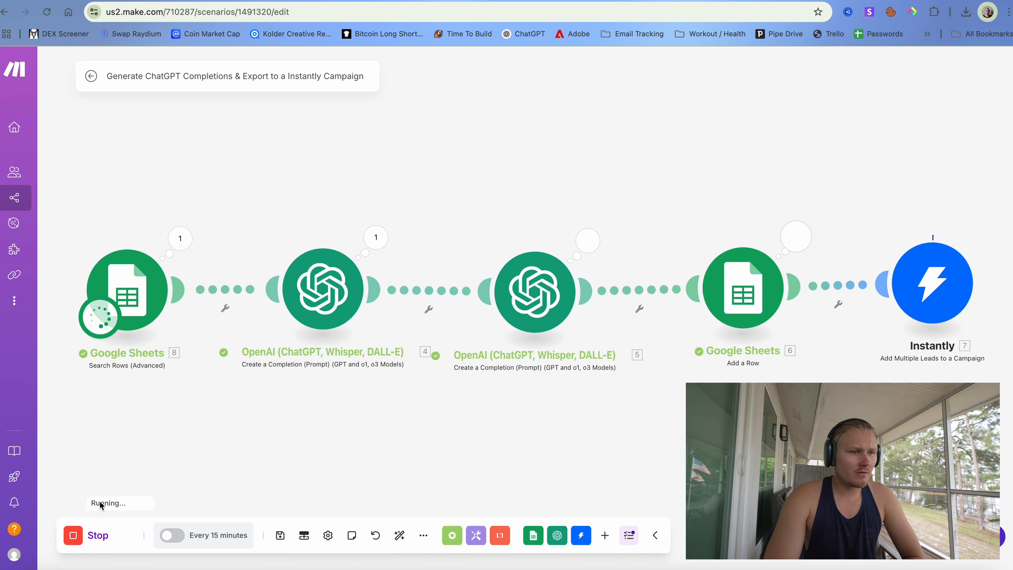
- Stop the test run and inspect the Google Sheets module's Operation 1 output
{"action": "left_click", "coordinate": [69, 540]}
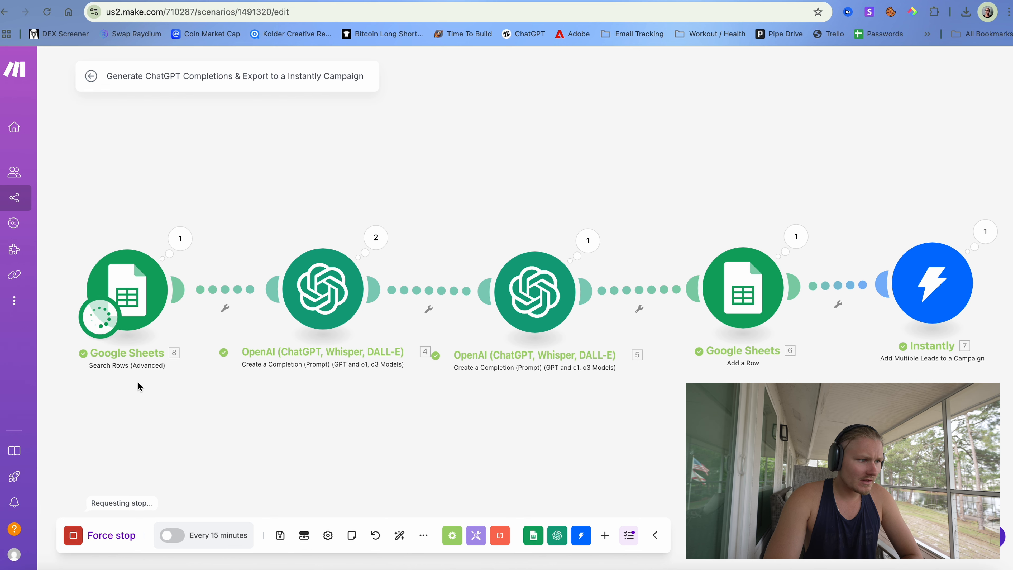
{"action": "left_click", "coordinate": [180, 244]}
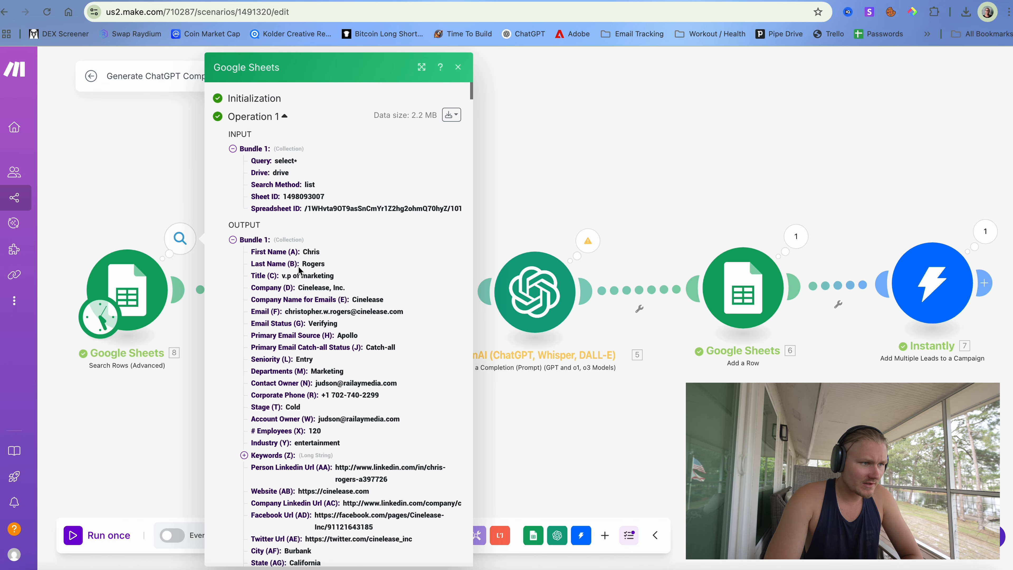
{"action": "scroll", "coordinate": [300, 271], "scroll_direction": "down", "scroll_amount": 10}
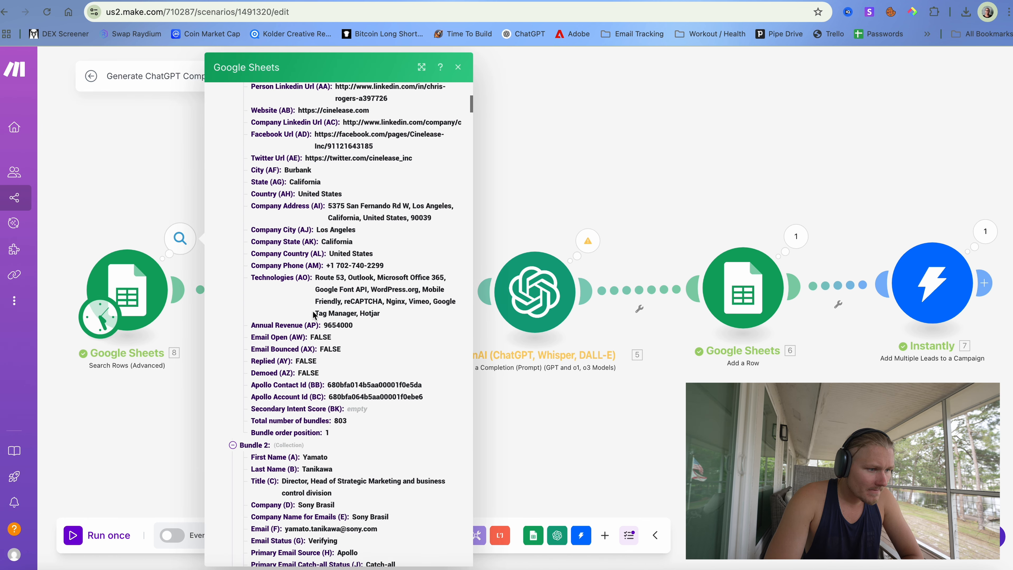
{"action": "scroll", "coordinate": [314, 316], "scroll_direction": "up", "scroll_amount": 10}
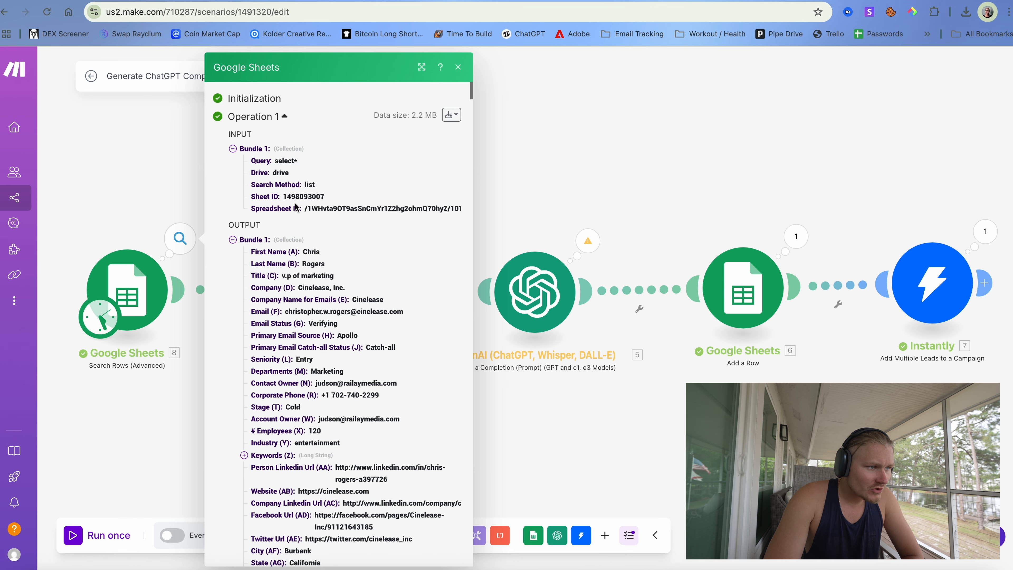
{"action": "left_click", "coordinate": [284, 116]}
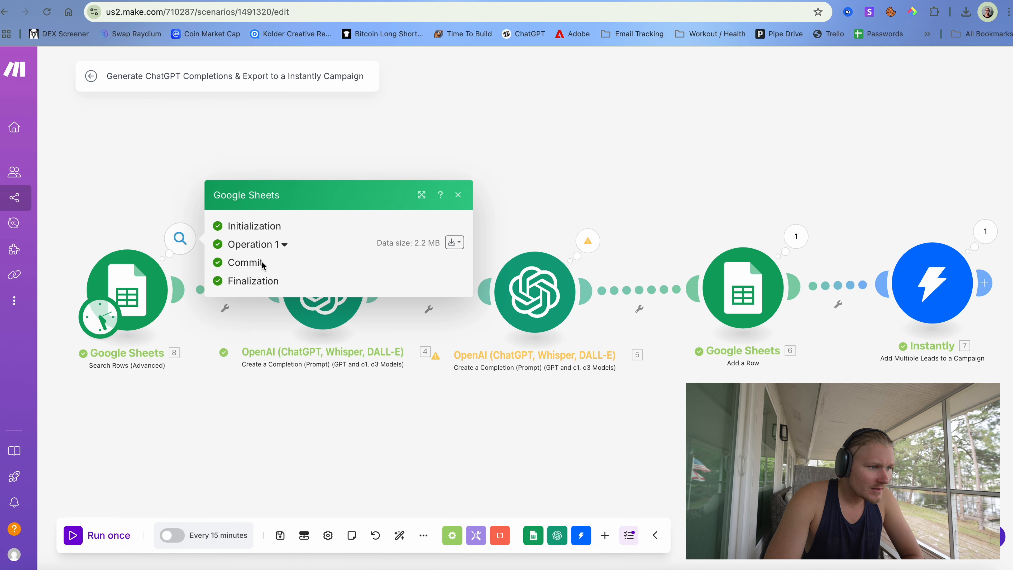
{"action": "left_click", "coordinate": [270, 246]}
{"action": "left_click", "coordinate": [511, 145]}
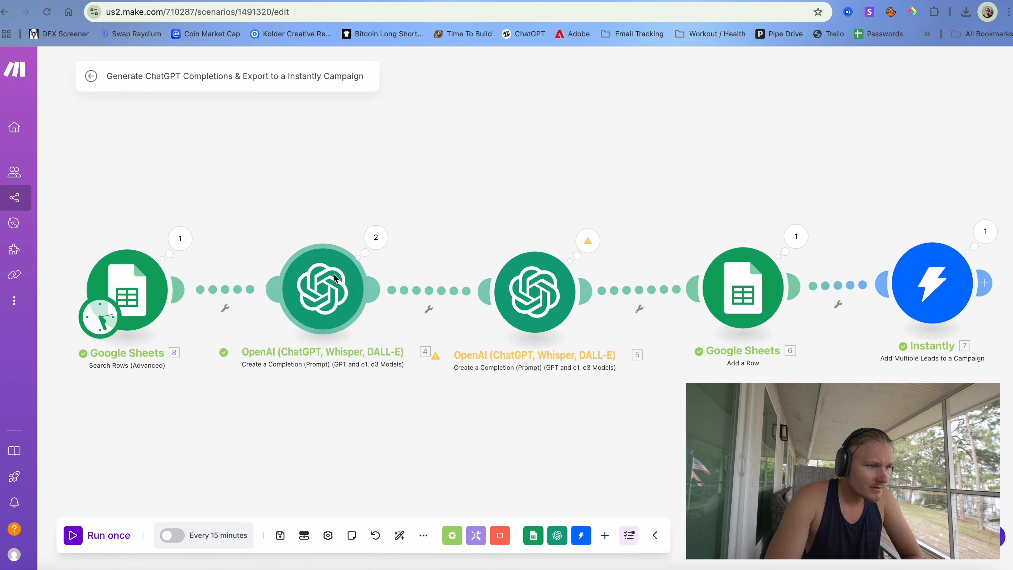
- Read the email generated by the first OpenAI module in its Operation 2 results
{"action": "left_click", "coordinate": [353, 263]}
{"action": "left_click", "coordinate": [342, 218]}
{"action": "left_click", "coordinate": [378, 240]}
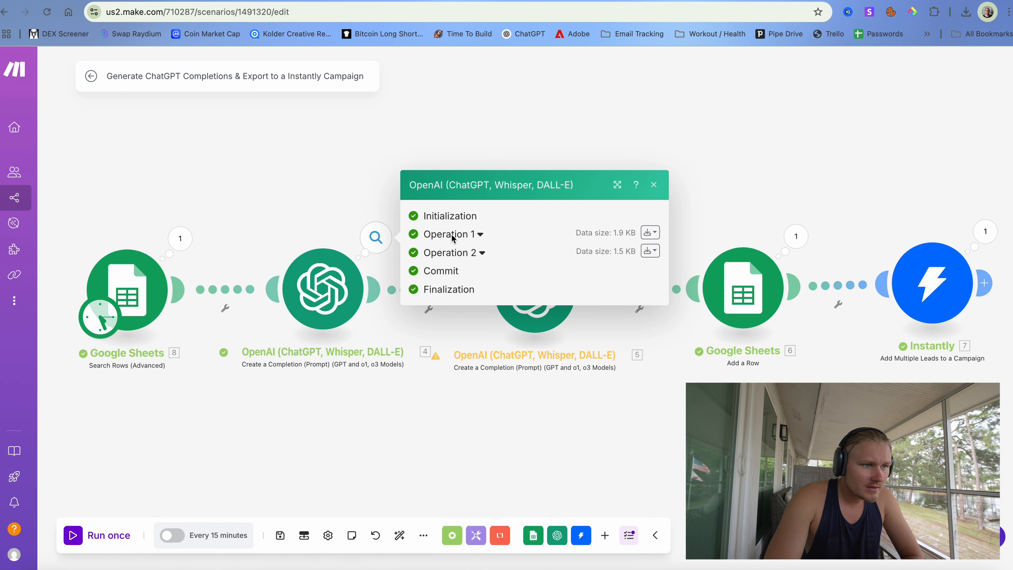
{"action": "left_click", "coordinate": [479, 254]}
{"action": "scroll", "coordinate": [488, 290], "scroll_direction": "down", "scroll_amount": 1}
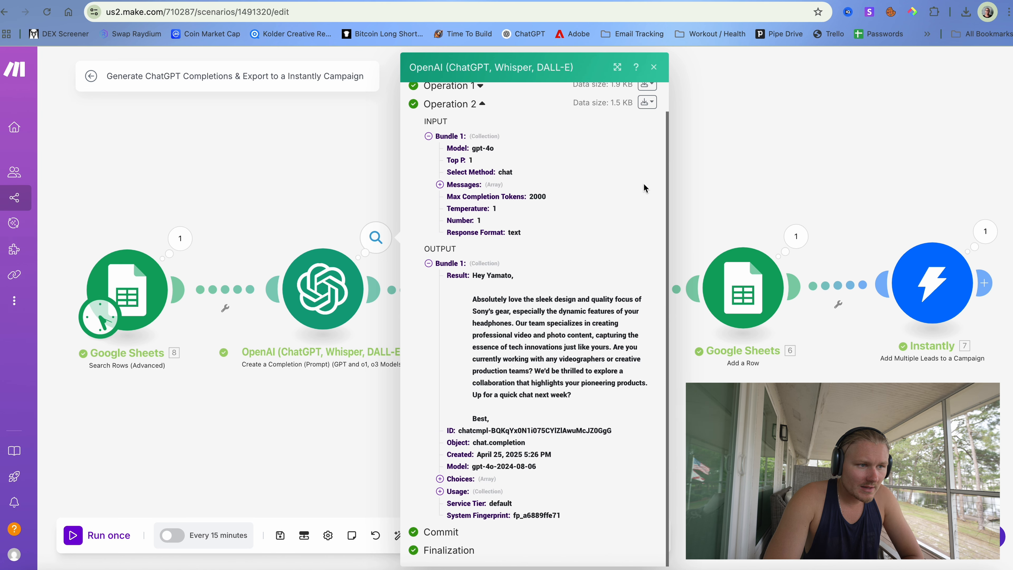
{"action": "left_click", "coordinate": [704, 188]}
- Check the Add a Row settings and the second OpenAI module's follow-up email, then rerun the scenario
{"action": "left_click", "coordinate": [742, 287]}
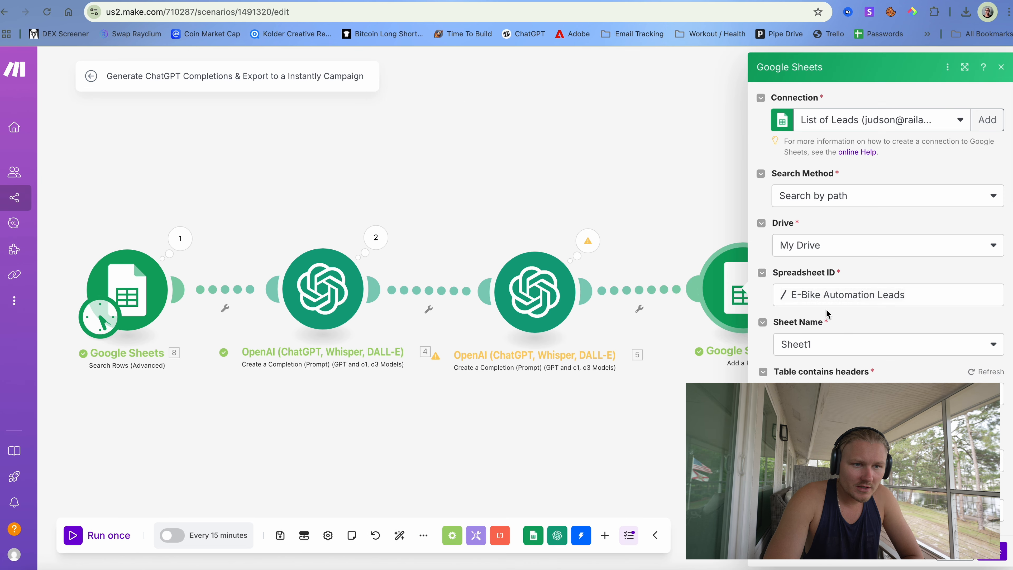
{"action": "scroll", "coordinate": [873, 359], "scroll_direction": "down", "scroll_amount": 1}
{"action": "left_click", "coordinate": [667, 407]}
{"action": "left_click", "coordinate": [534, 263]}
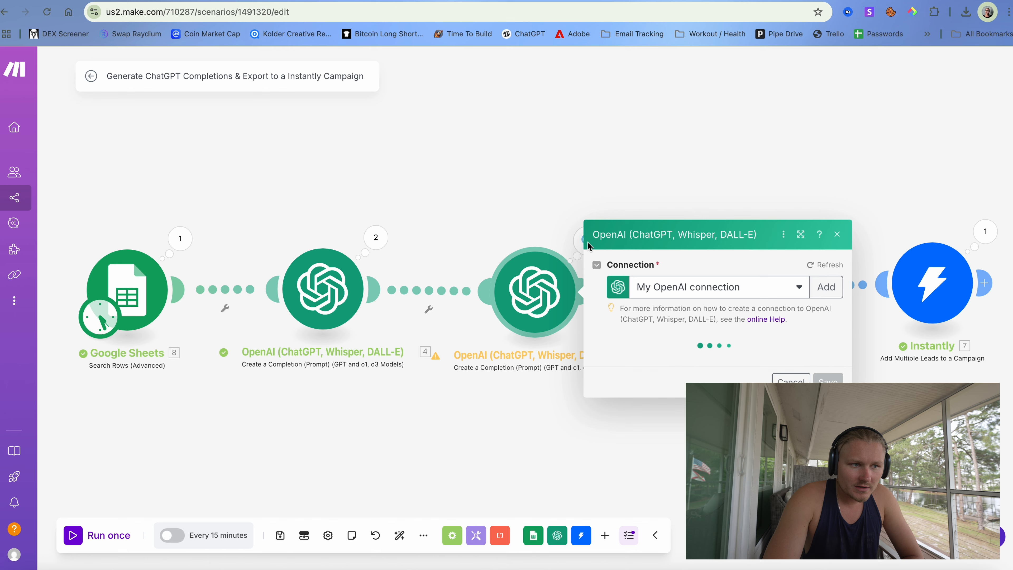
{"action": "left_click", "coordinate": [552, 223]}
{"action": "left_click", "coordinate": [590, 240]}
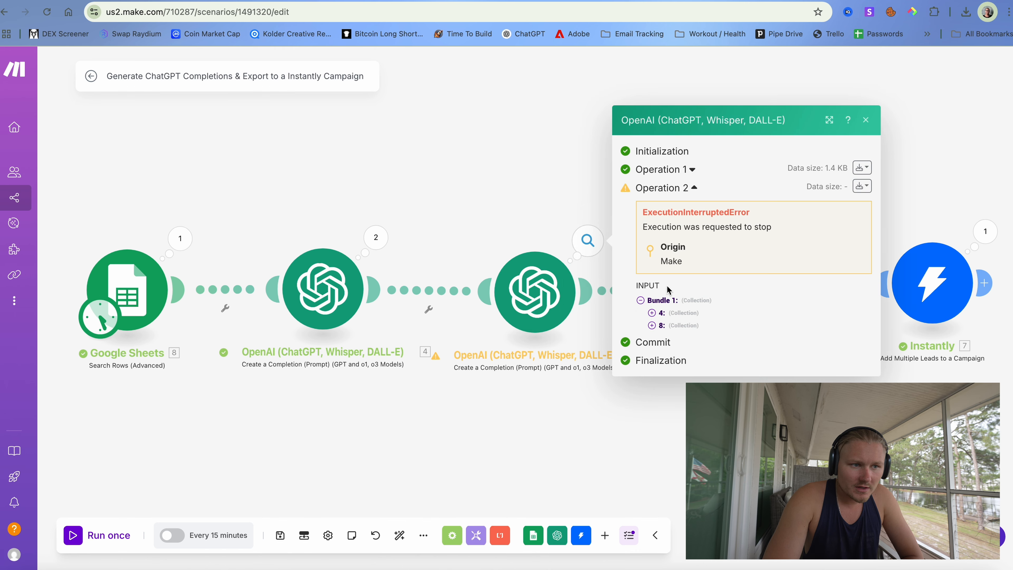
{"action": "left_click", "coordinate": [654, 169]}
{"action": "scroll", "coordinate": [724, 359], "scroll_direction": "down", "scroll_amount": 3}
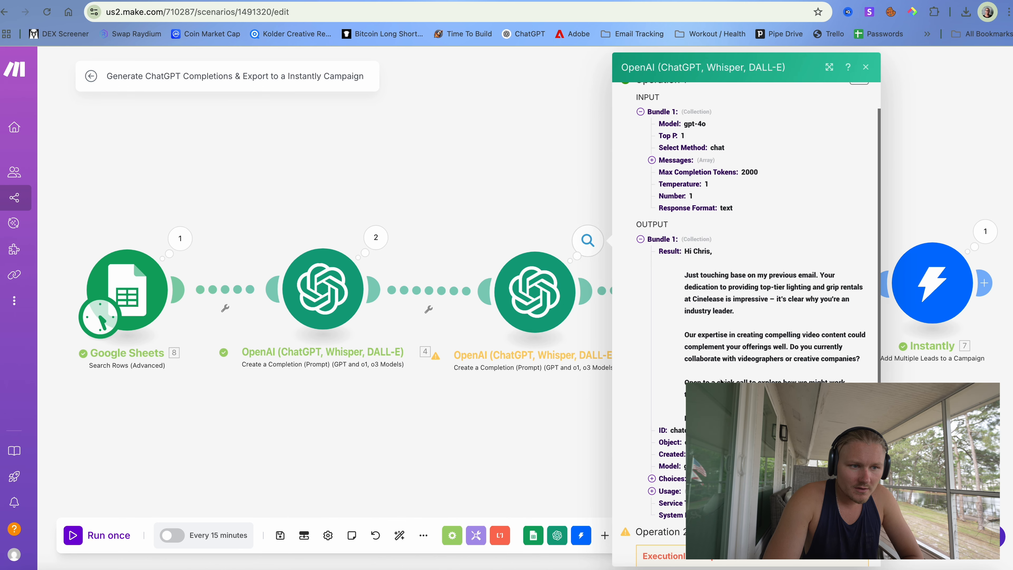
{"action": "left_click", "coordinate": [494, 177]}
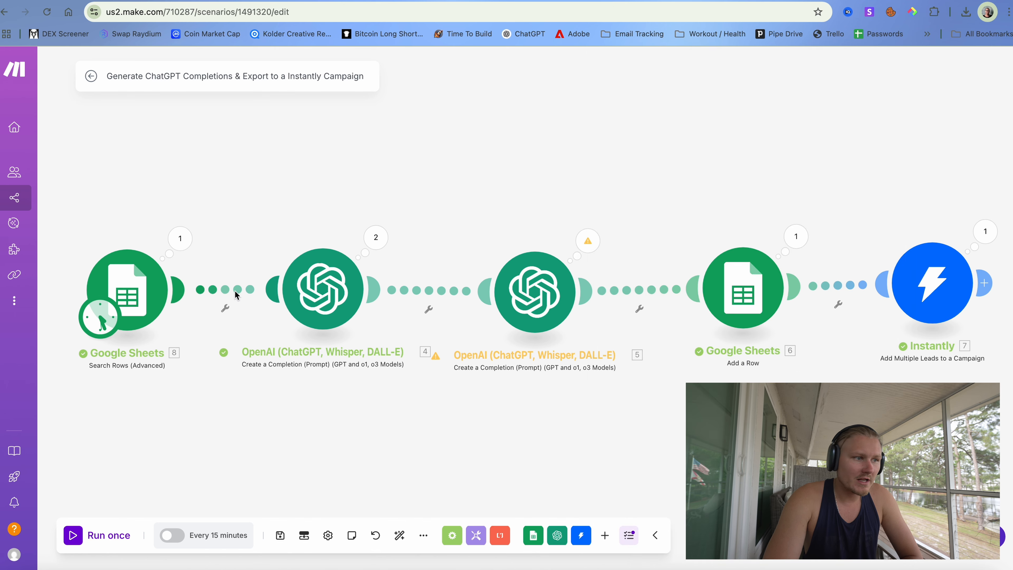
{"action": "left_click", "coordinate": [97, 534]}
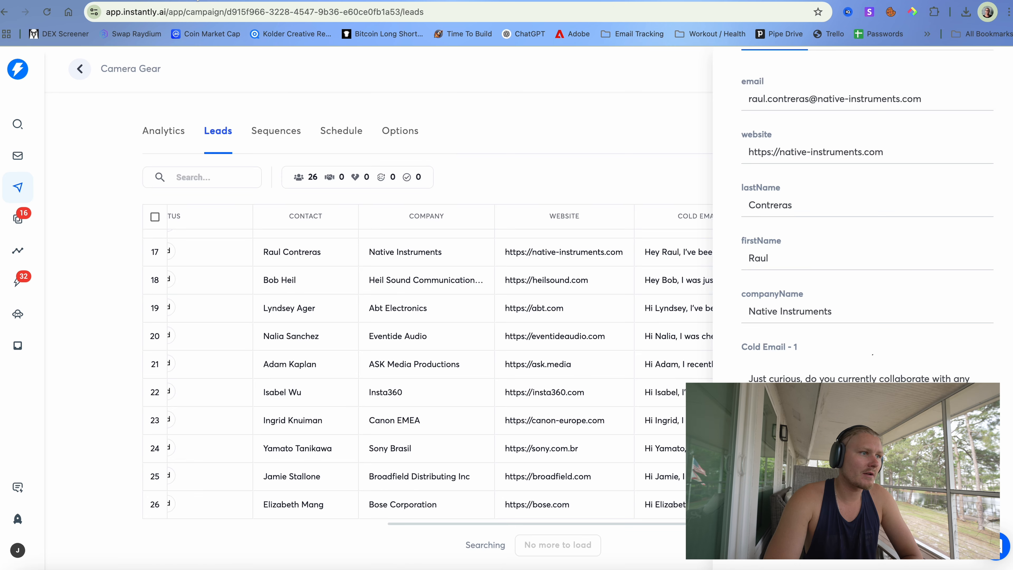
- Open the current campaign's email sequence and begin typing a Step 1 subject line
{"action": "left_click", "coordinate": [604, 145]}
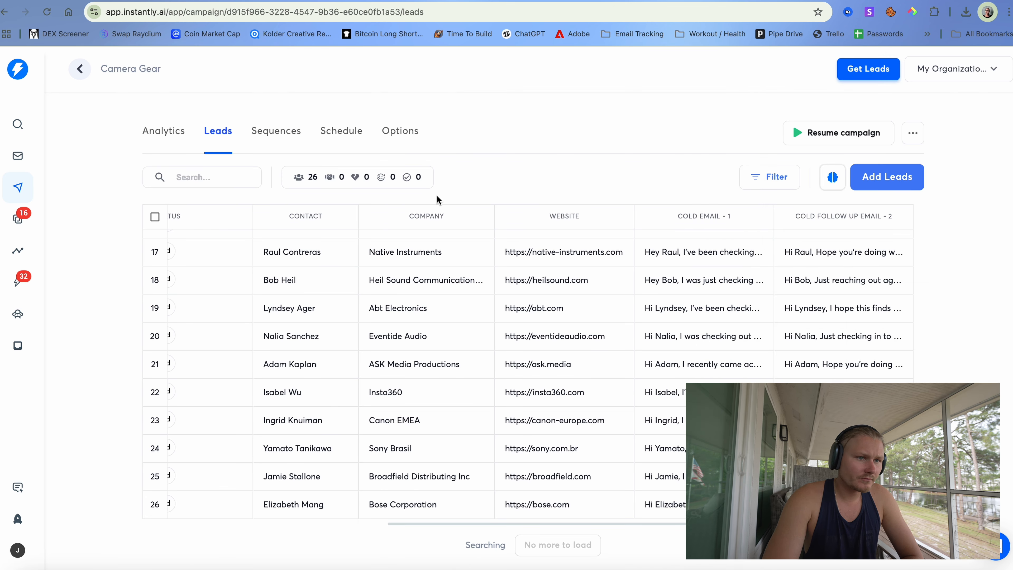
{"action": "left_click", "coordinate": [258, 131]}
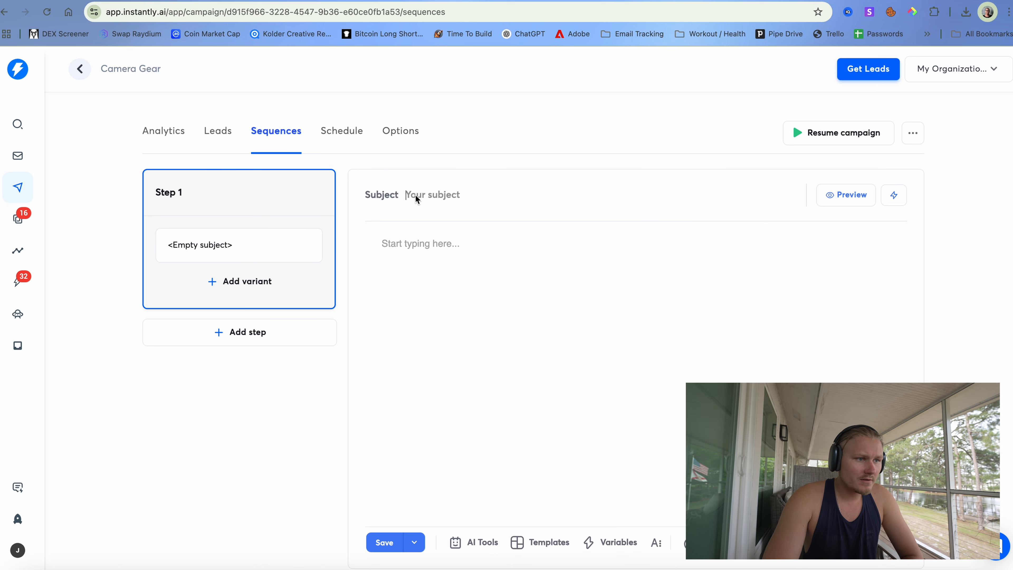
{"action": "left_click", "coordinate": [227, 140]}
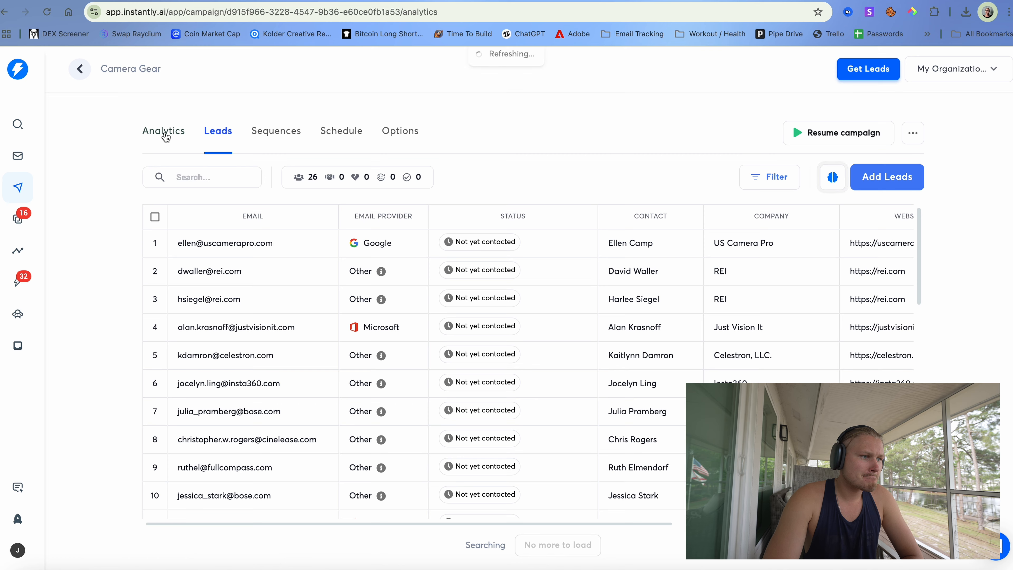
{"action": "left_click", "coordinate": [276, 138]}
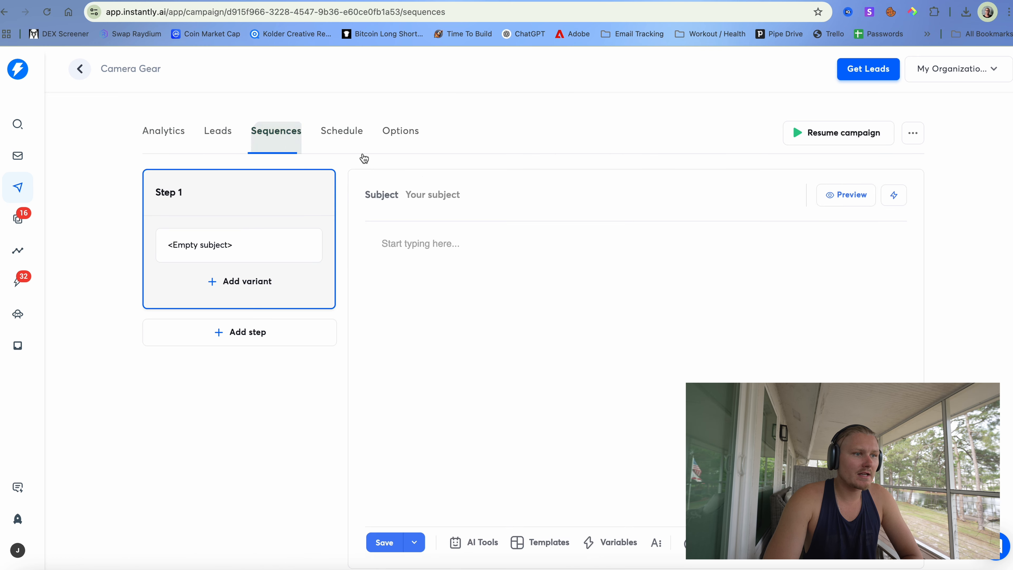
{"action": "left_click", "coordinate": [454, 201]}
{"action": "type", "text": "Co"}
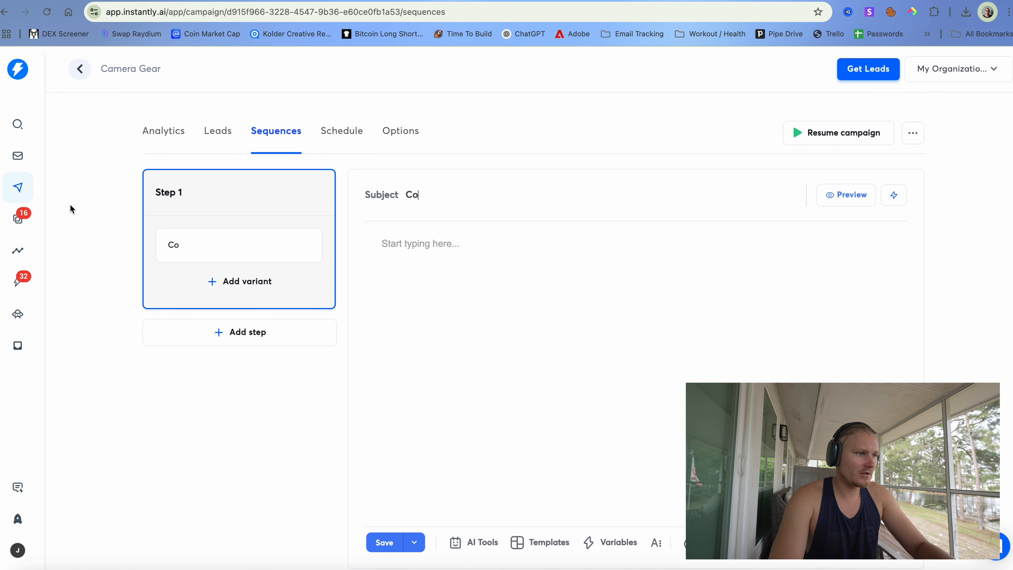
- Open the Power Stations Campaign's sequence and select its subject line for reuse
{"action": "left_click", "coordinate": [18, 164]}
{"action": "left_click", "coordinate": [18, 217]}
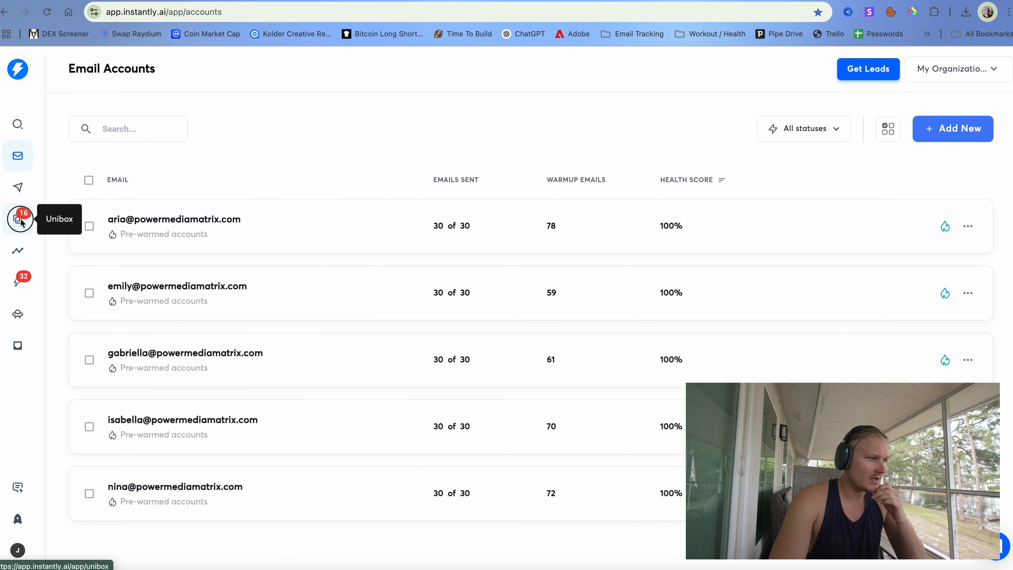
{"action": "left_click", "coordinate": [18, 193]}
{"action": "left_click", "coordinate": [200, 294]}
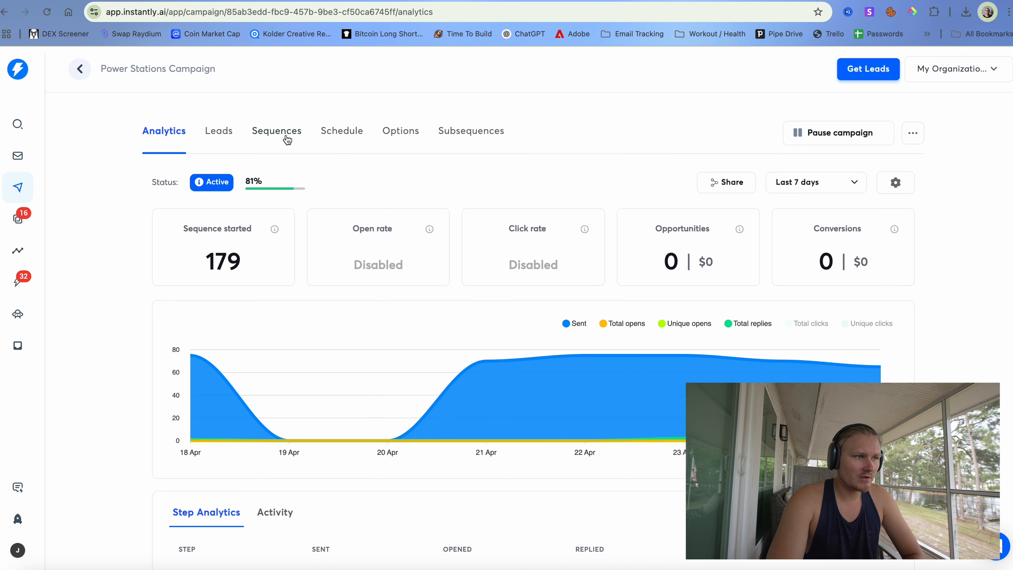
{"action": "left_click", "coordinate": [286, 135]}
{"action": "left_click_drag", "start_coordinate": [734, 197], "coordinate": [400, 195]}
{"action": "key", "text": "super+c"}
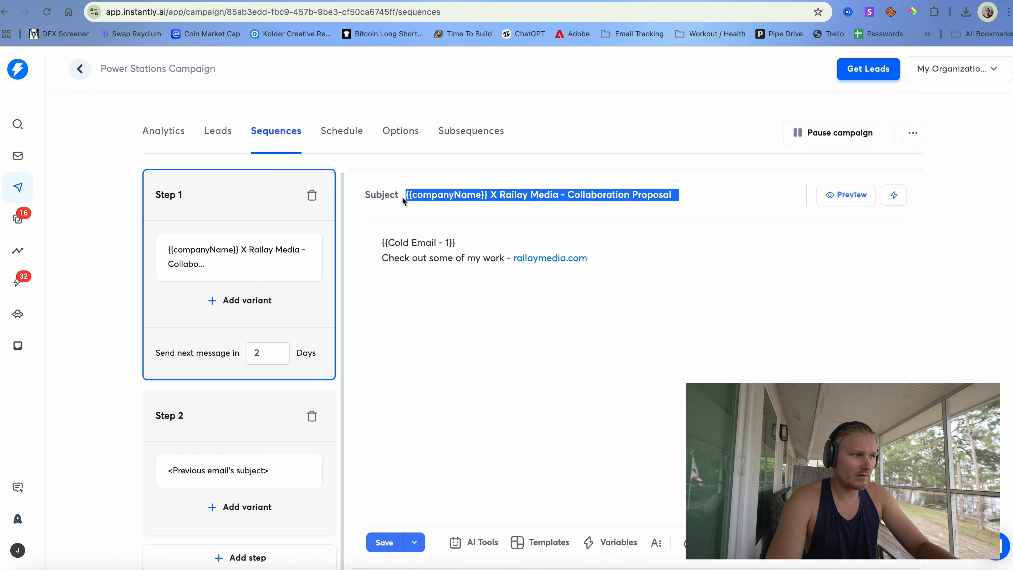
- Go to the Camera Gear campaign and open its empty email sequence
{"action": "left_click", "coordinate": [18, 156]}
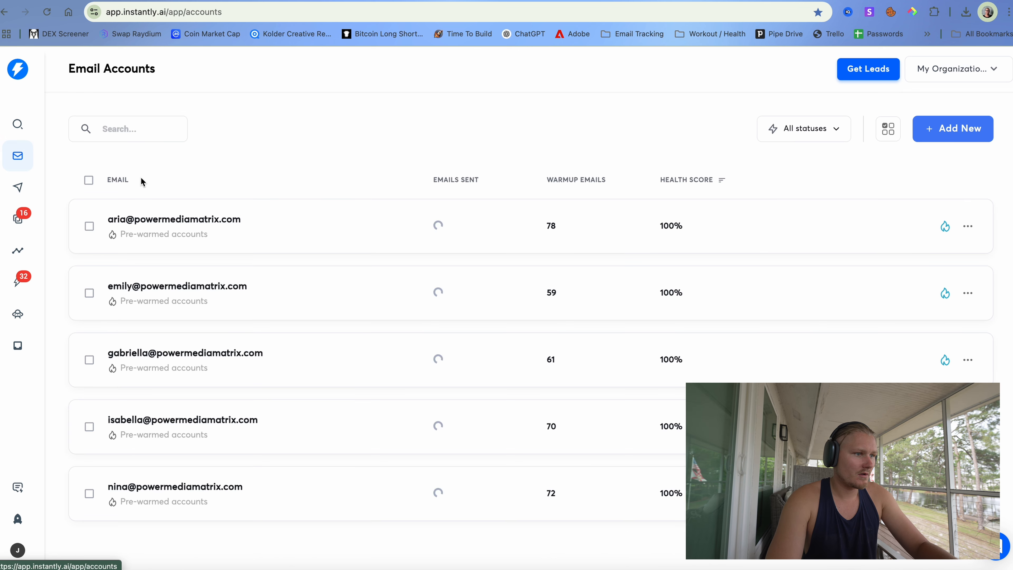
{"action": "left_click", "coordinate": [21, 217]}
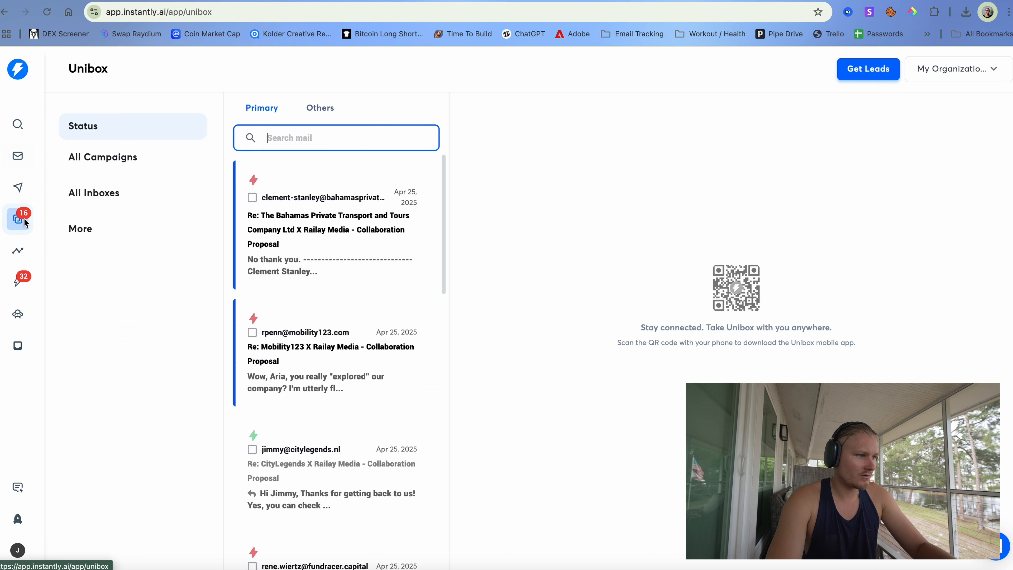
{"action": "left_click", "coordinate": [21, 188]}
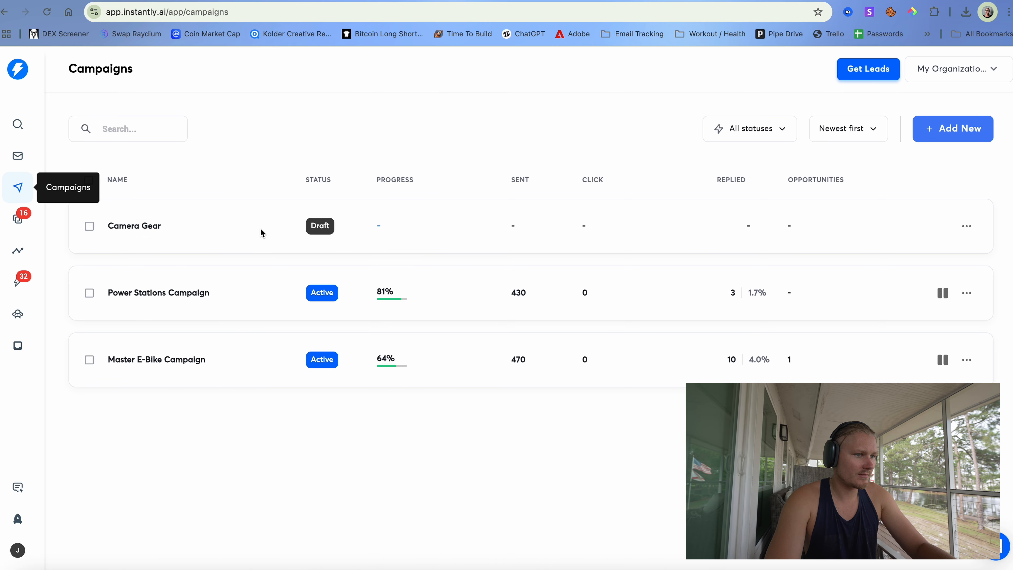
{"action": "left_click", "coordinate": [201, 231]}
{"action": "left_click", "coordinate": [256, 133]}
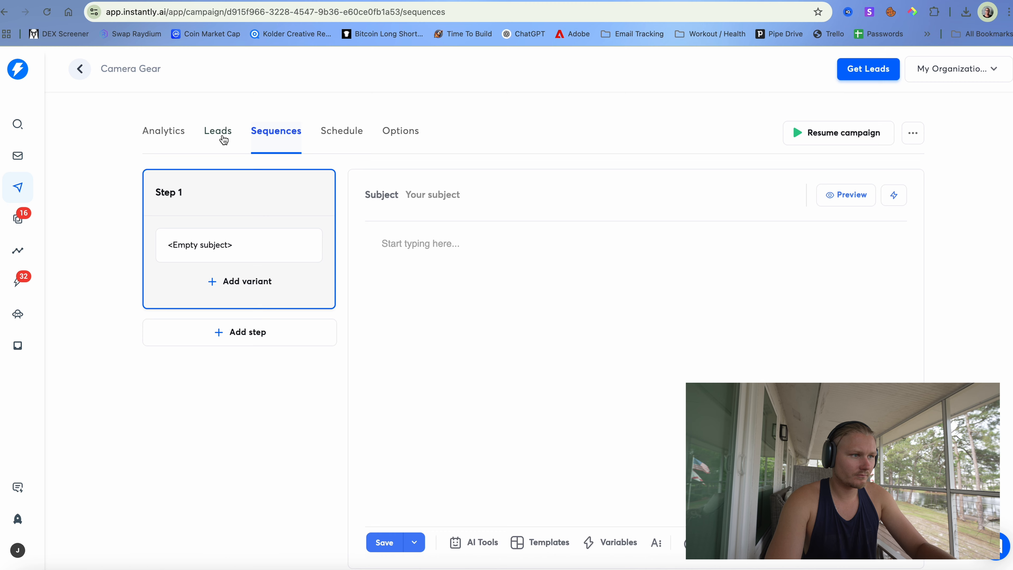
- Paste the Collaboration Proposal subject into Camera Gear's Step 1
{"action": "left_click", "coordinate": [221, 133]}
{"action": "left_click", "coordinate": [276, 132]}
{"action": "left_click", "coordinate": [427, 197]}
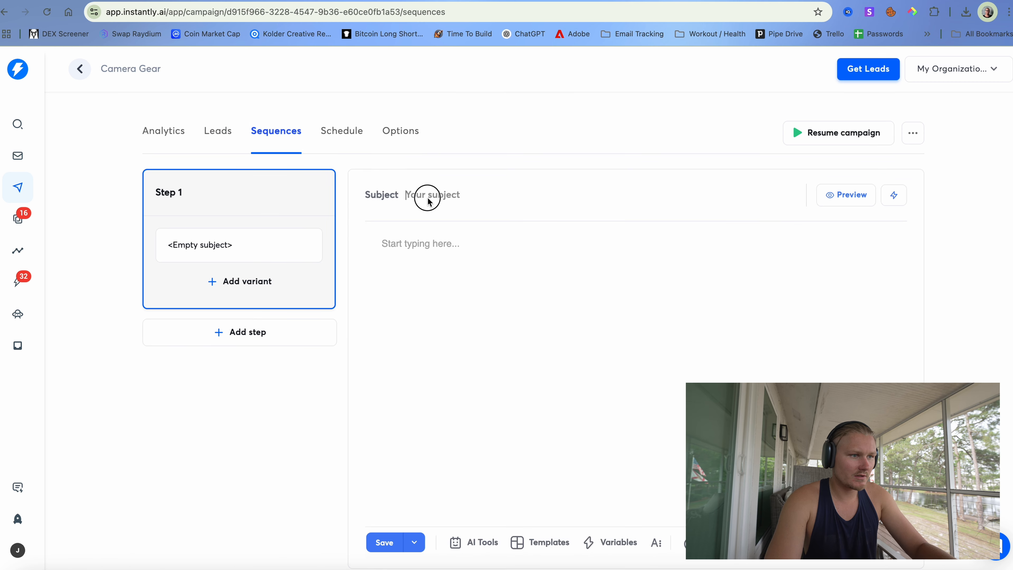
{"action": "key", "text": "super+v"}
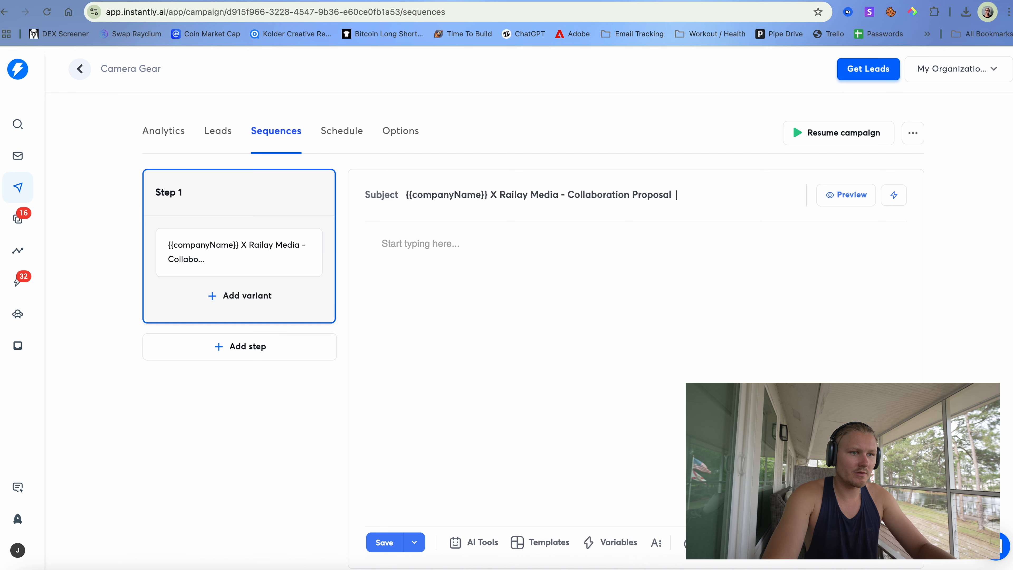
- Fill Step 1's body with {{Cold Email - 1}} and {{accountSignature}}, then add Step 2
{"action": "left_click", "coordinate": [618, 263]}
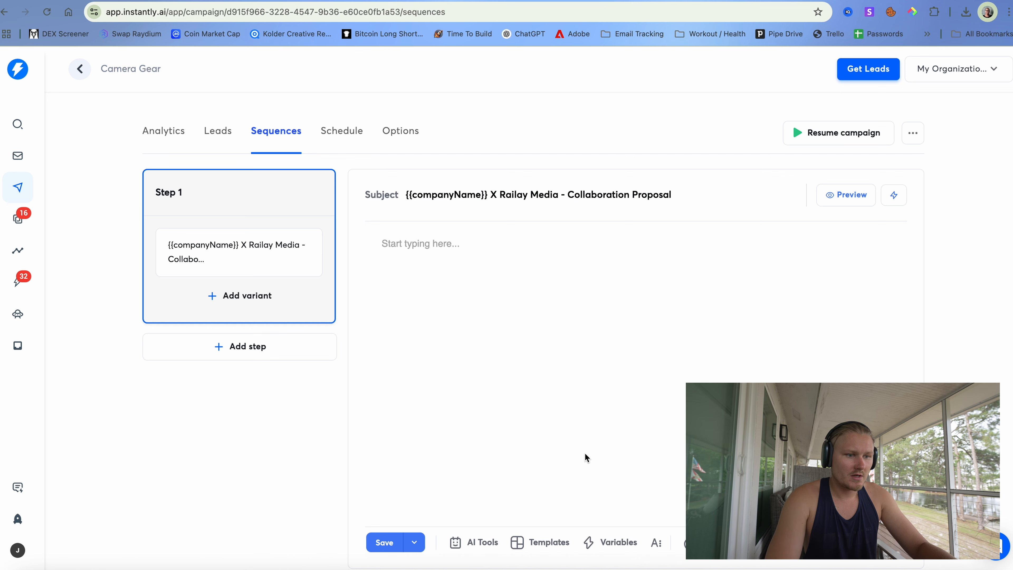
{"action": "left_click", "coordinate": [613, 544]}
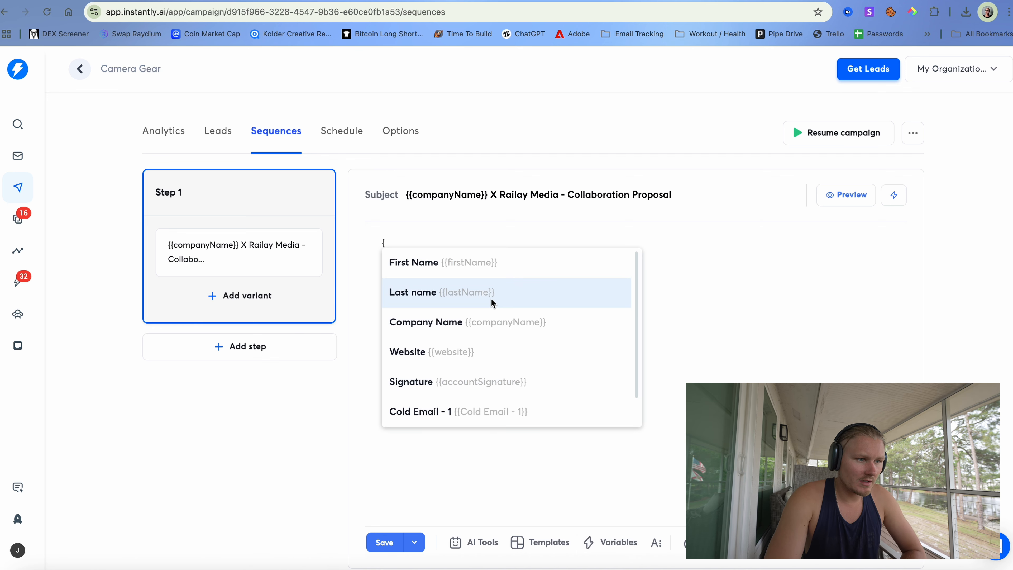
{"action": "scroll", "coordinate": [494, 330], "scroll_direction": "down", "scroll_amount": 1}
{"action": "left_click", "coordinate": [477, 381]}
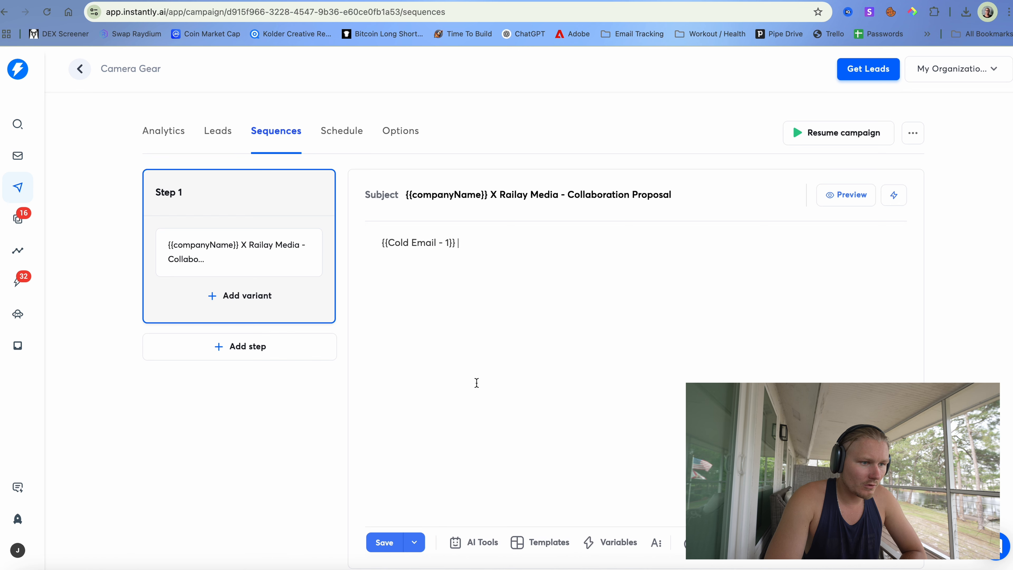
{"action": "key", "text": "Return"}
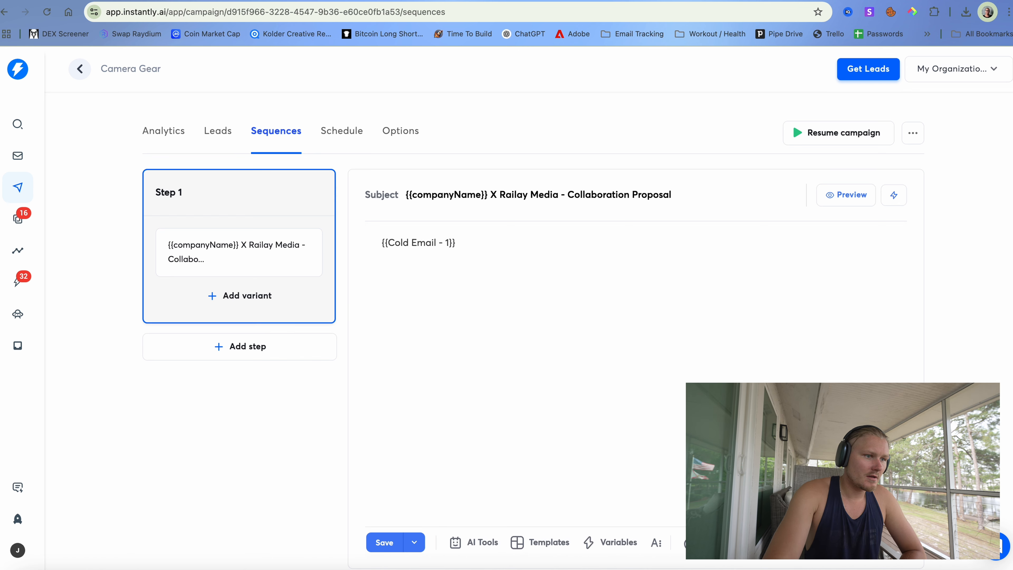
{"action": "left_click", "coordinate": [612, 542]}
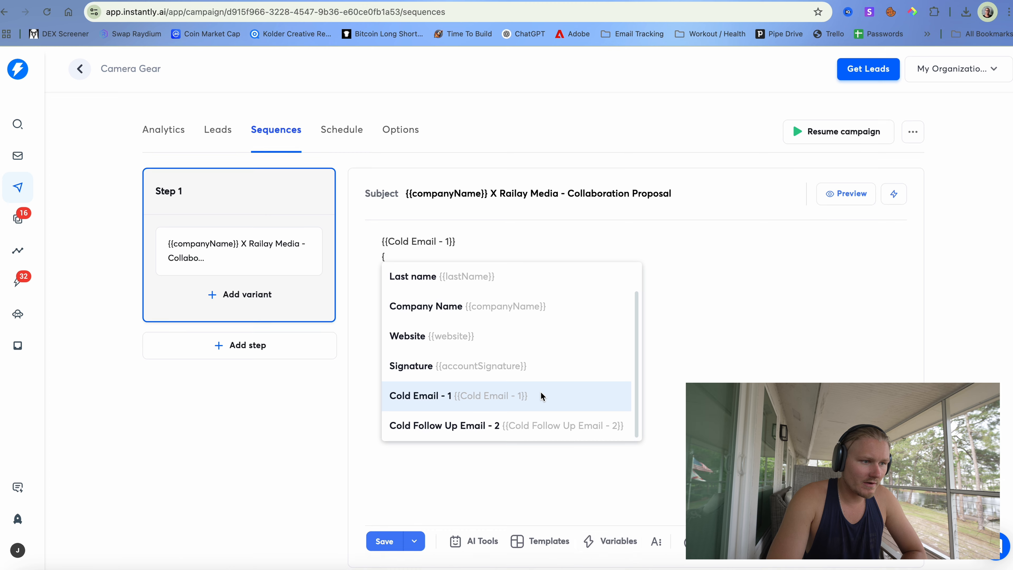
{"action": "left_click", "coordinate": [530, 367]}
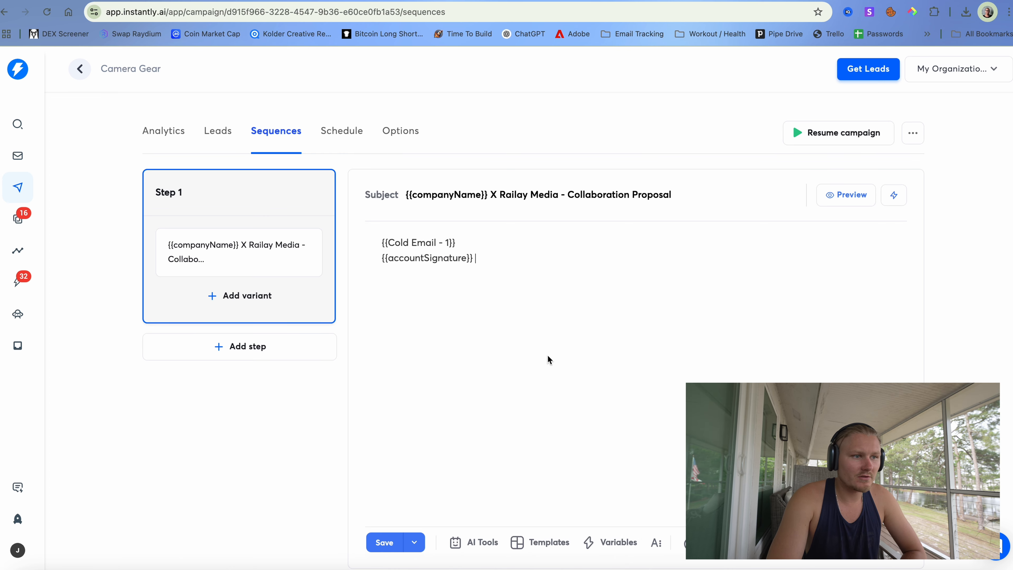
{"action": "left_click", "coordinate": [281, 345]}
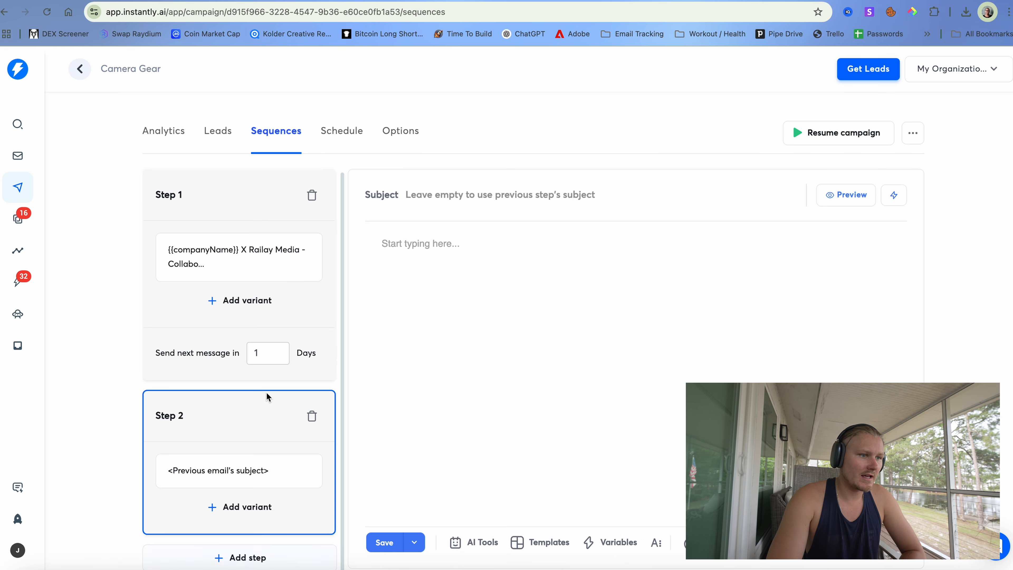
- Fill Step 2's body with {{Cold Follow Up Email - 2}} and {{accountSignature}}, then save the sequence
{"action": "scroll", "coordinate": [249, 468], "scroll_direction": "down", "scroll_amount": 1}
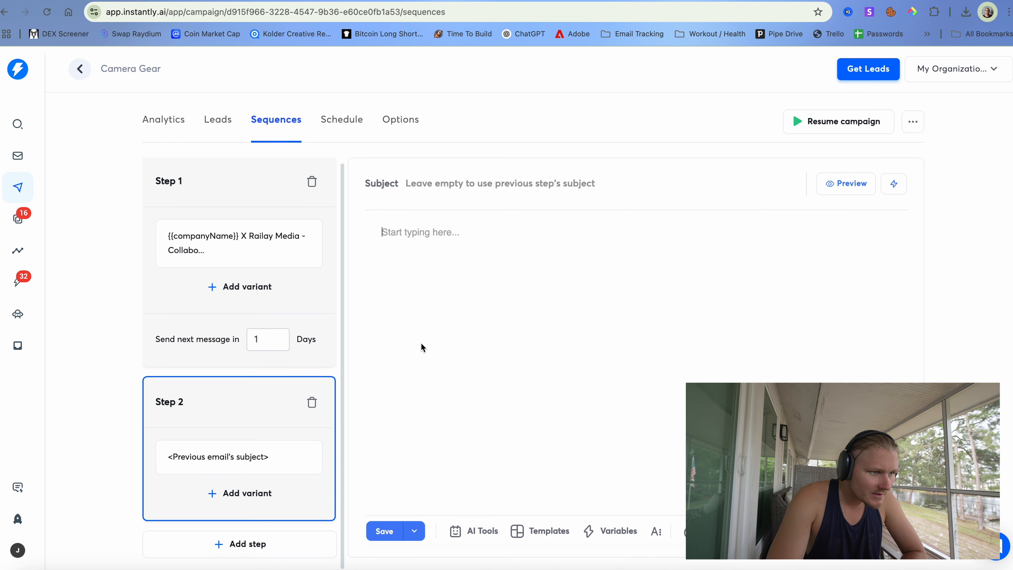
{"action": "left_click", "coordinate": [552, 533]}
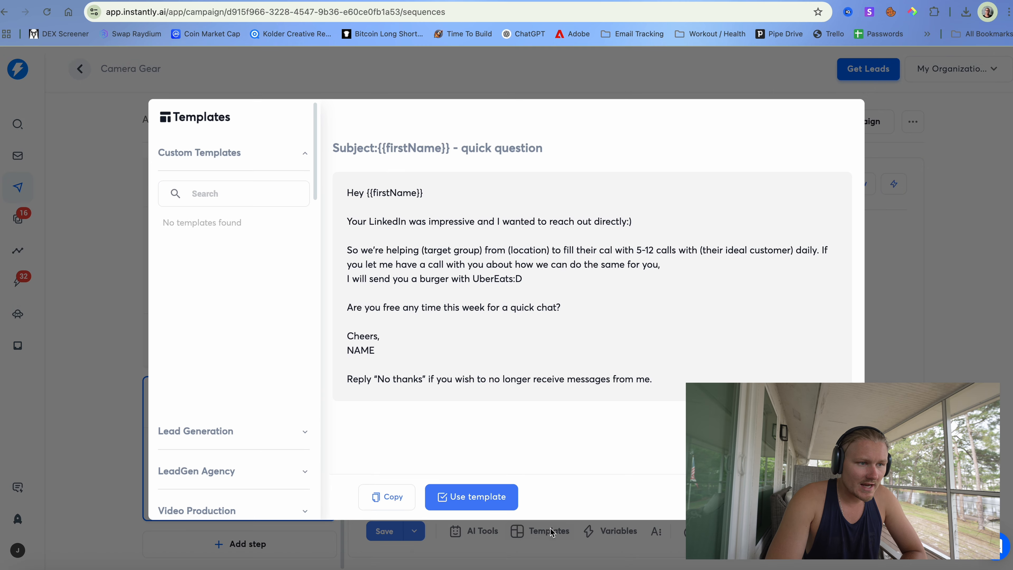
{"action": "left_click", "coordinate": [386, 531]}
{"action": "left_click", "coordinate": [604, 532]}
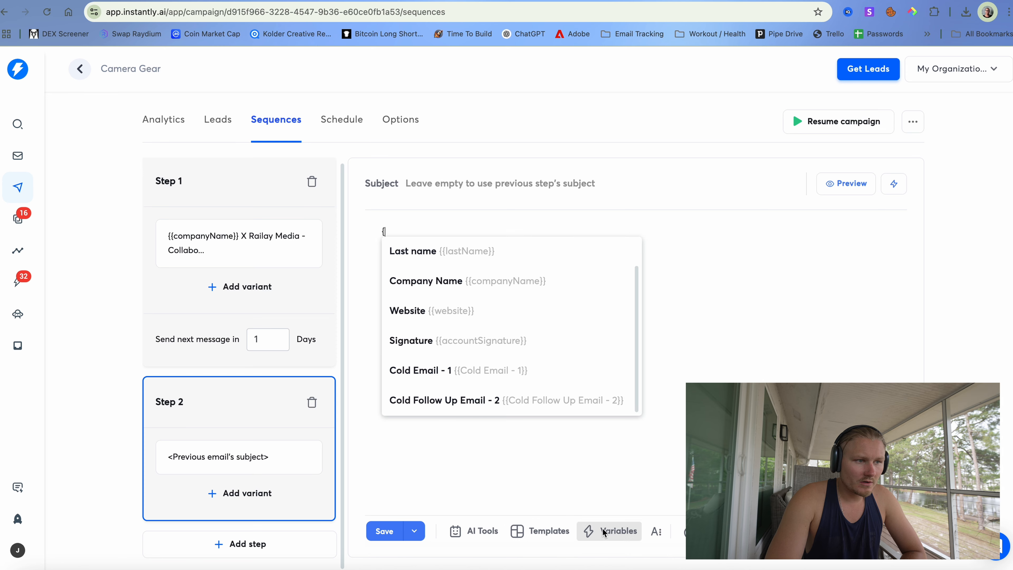
{"action": "left_click", "coordinate": [485, 396]}
{"action": "key", "text": "Return"}
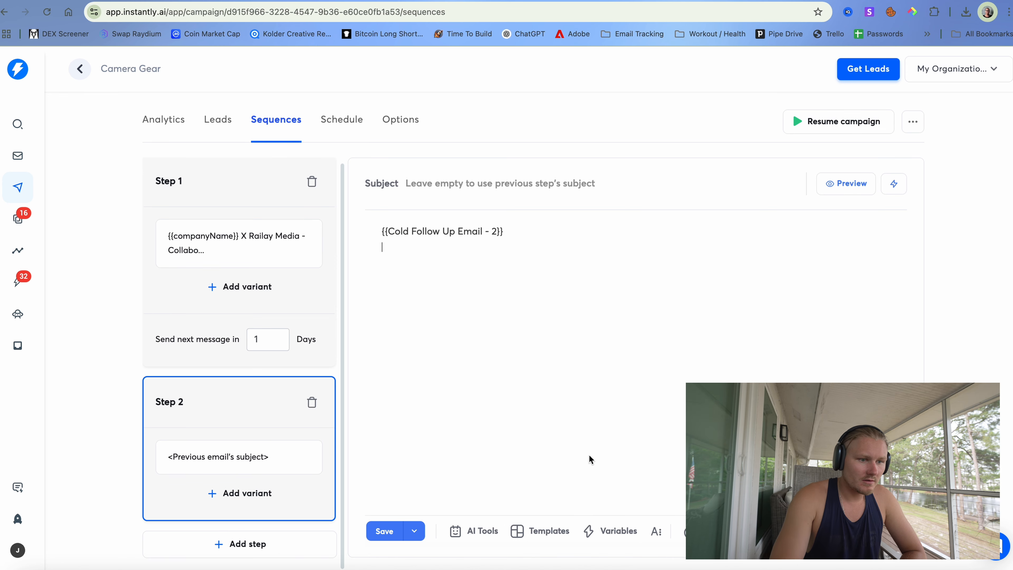
{"action": "left_click", "coordinate": [634, 531]}
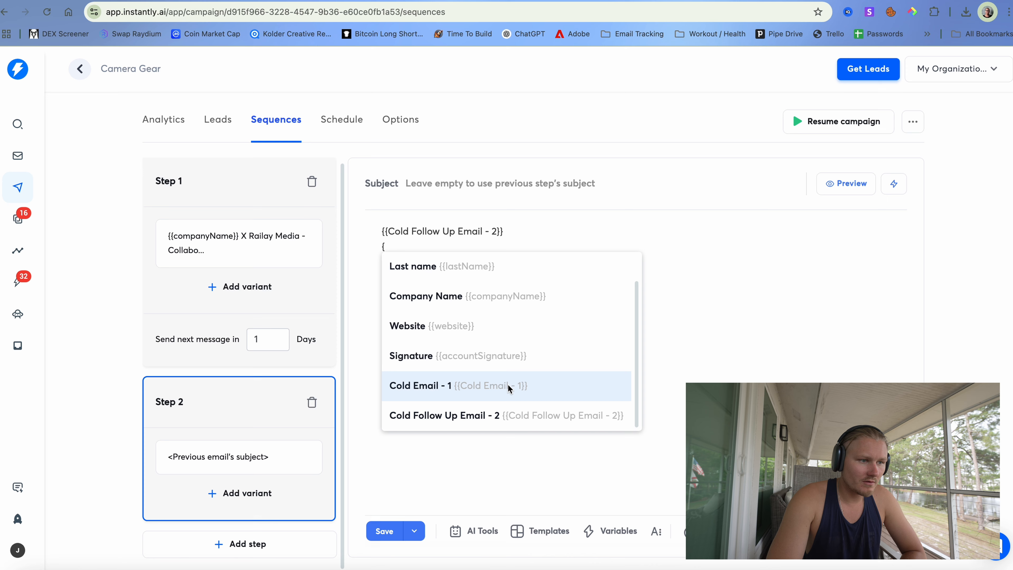
{"action": "scroll", "coordinate": [508, 383], "scroll_direction": "up", "scroll_amount": 1}
{"action": "scroll", "coordinate": [506, 338], "scroll_direction": "down", "scroll_amount": 1}
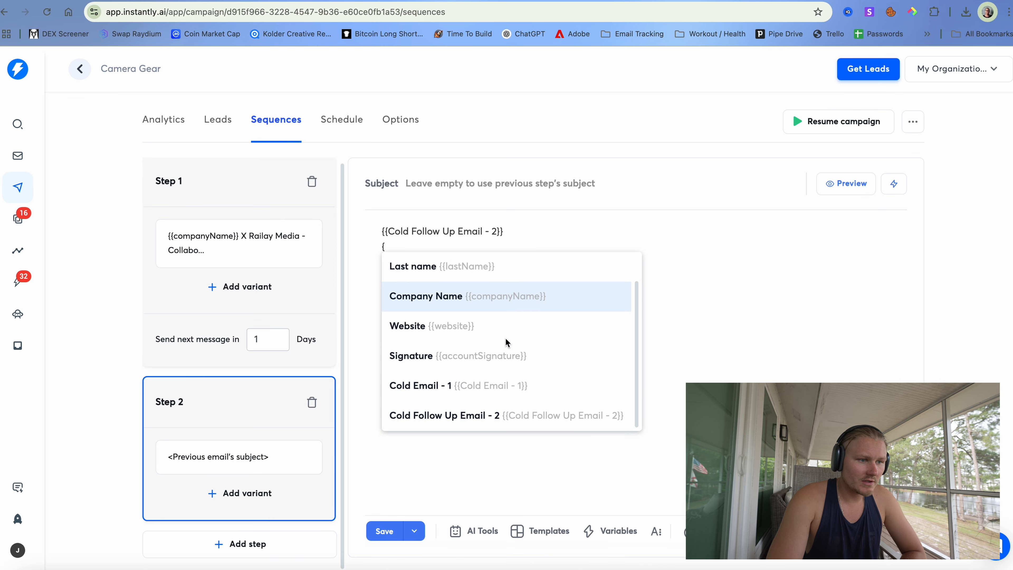
{"action": "left_click", "coordinate": [499, 351]}
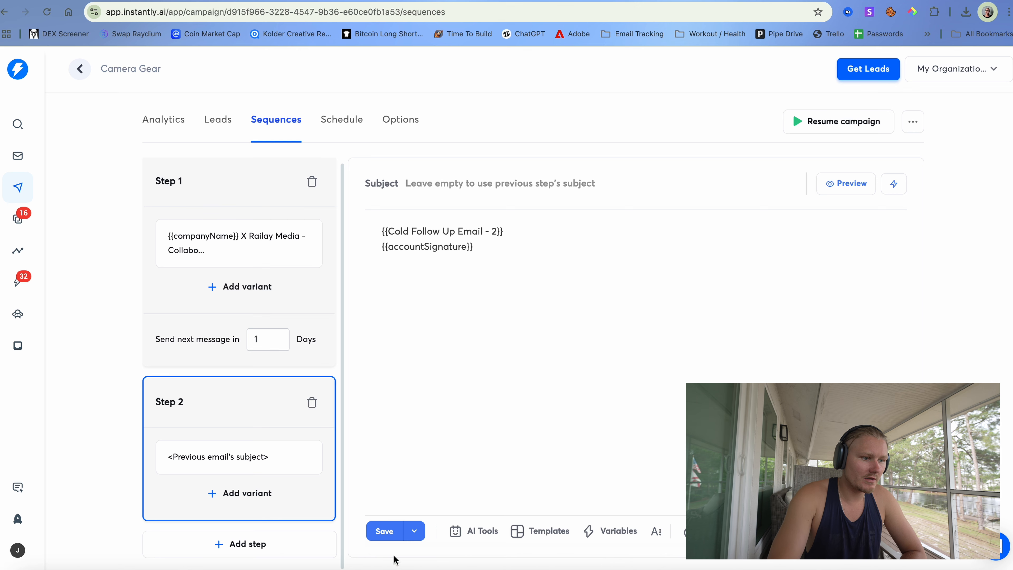
{"action": "left_click", "coordinate": [393, 532]}
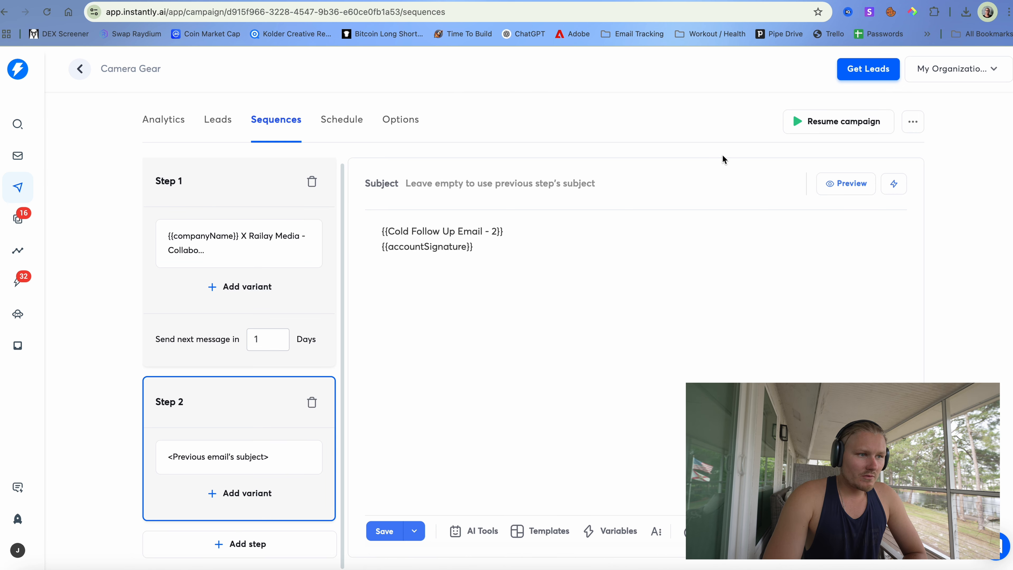
{"action": "left_click", "coordinate": [311, 251]}
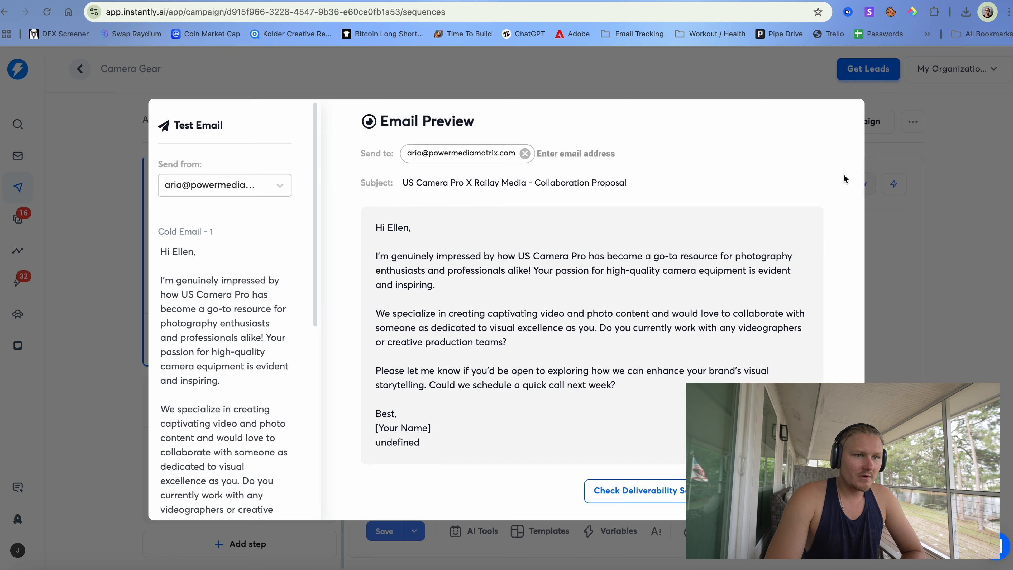
{"action": "left_click", "coordinate": [844, 180]}
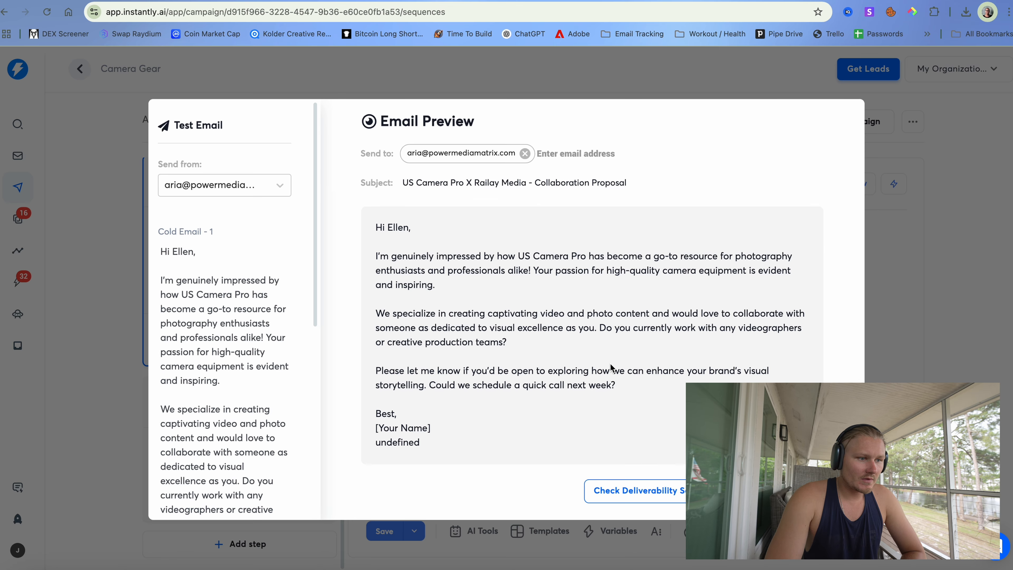
{"action": "left_click", "coordinate": [874, 122]}
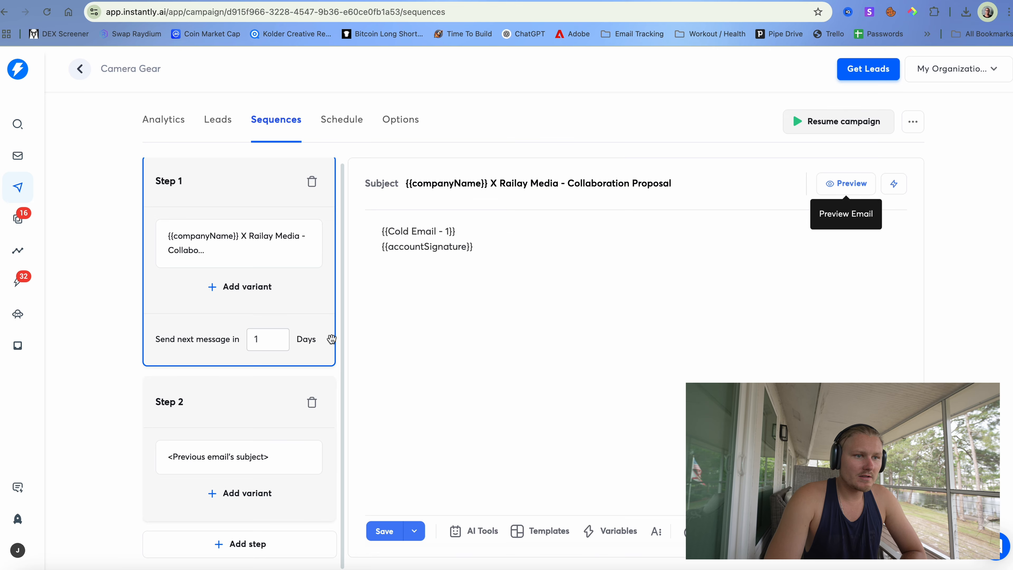
{"action": "left_click", "coordinate": [251, 424]}
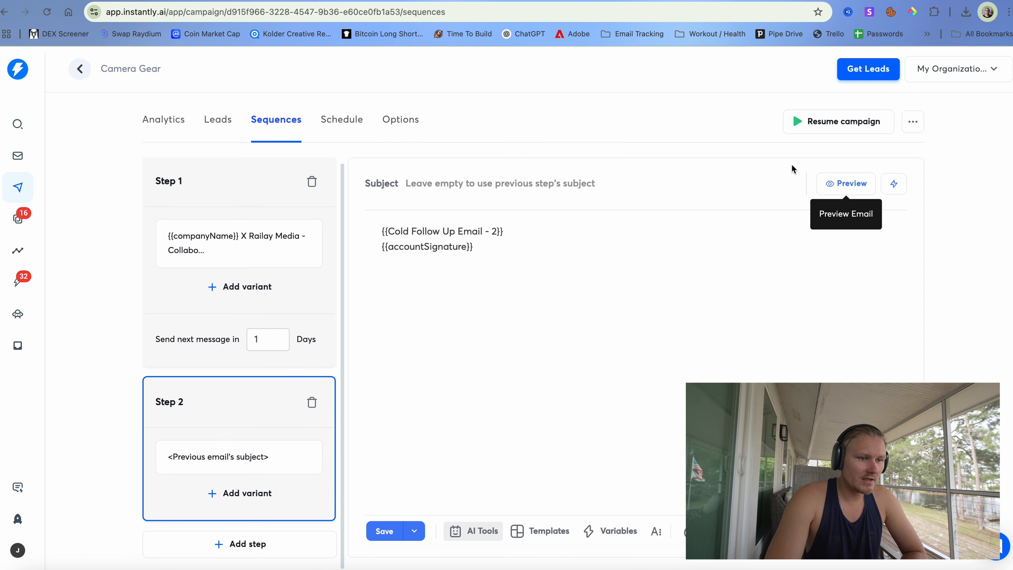
{"action": "left_click", "coordinate": [843, 185]}
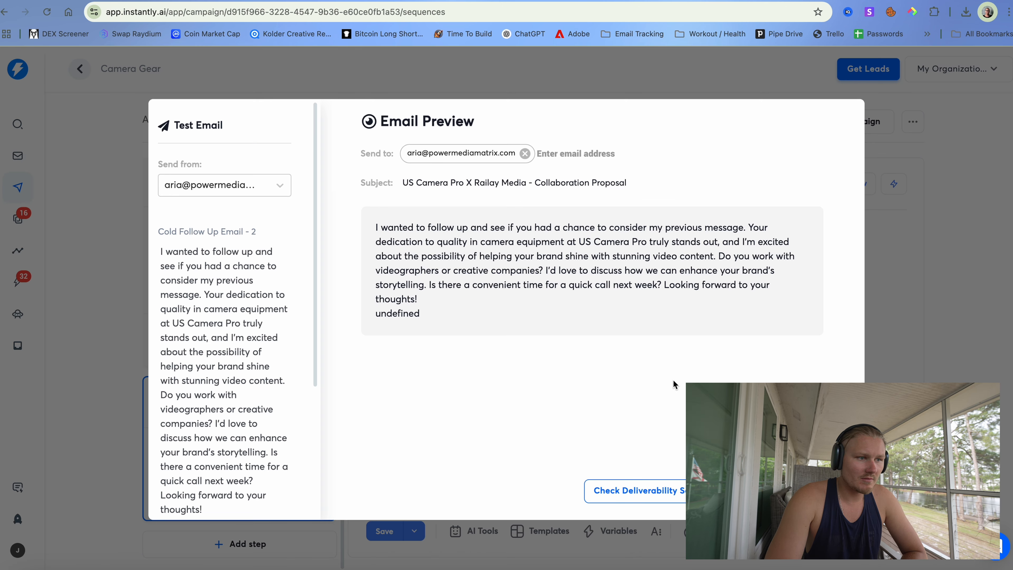
{"action": "left_click", "coordinate": [964, 373]}
{"action": "scroll", "coordinate": [760, 209], "scroll_direction": "up", "scroll_amount": 1}
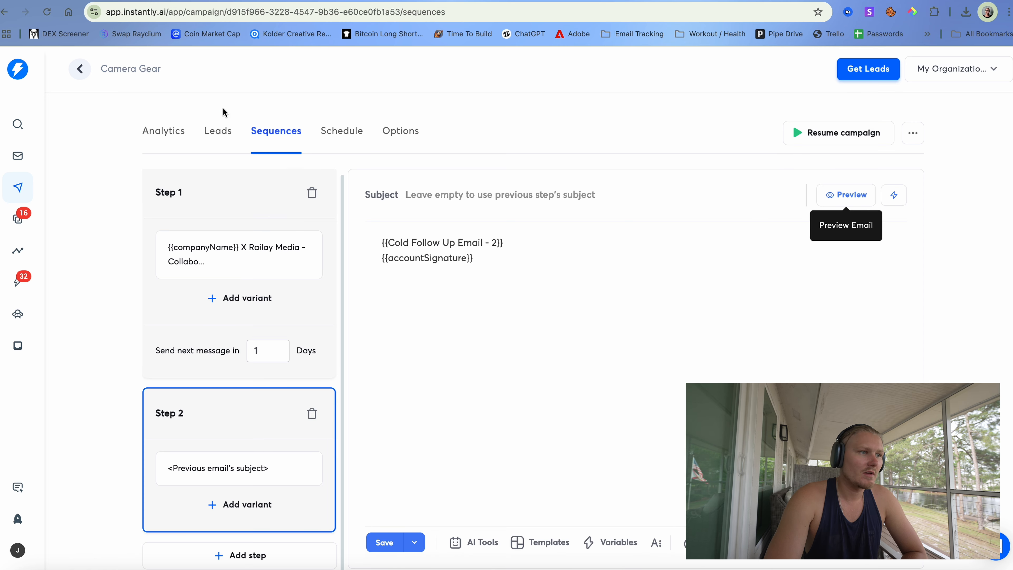
{"action": "left_click", "coordinate": [212, 133]}
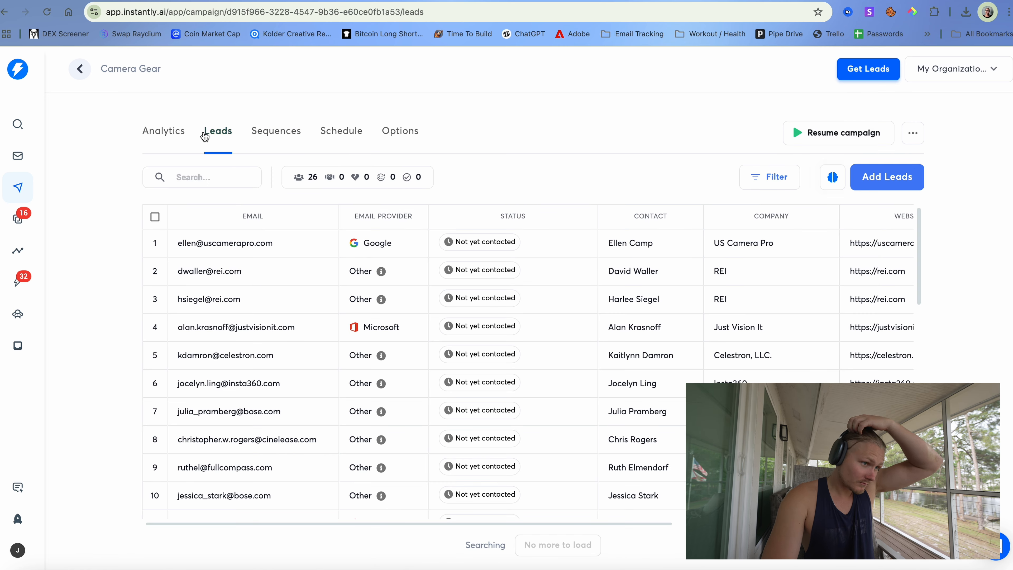
- Add all five sending accounts to Camera Gear's Accounts to use option
{"action": "left_click", "coordinate": [177, 136]}
{"action": "left_click", "coordinate": [265, 134]}
{"action": "left_click", "coordinate": [339, 135]}
{"action": "left_click", "coordinate": [403, 130]}
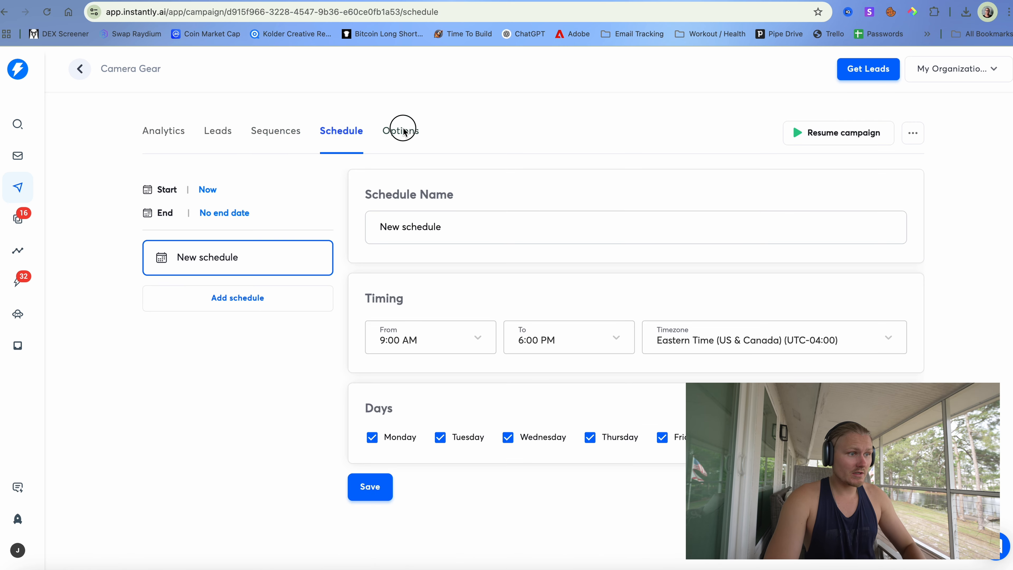
{"action": "scroll", "coordinate": [403, 206], "scroll_direction": "down", "scroll_amount": 3}
{"action": "scroll", "coordinate": [404, 206], "scroll_direction": "up", "scroll_amount": 3}
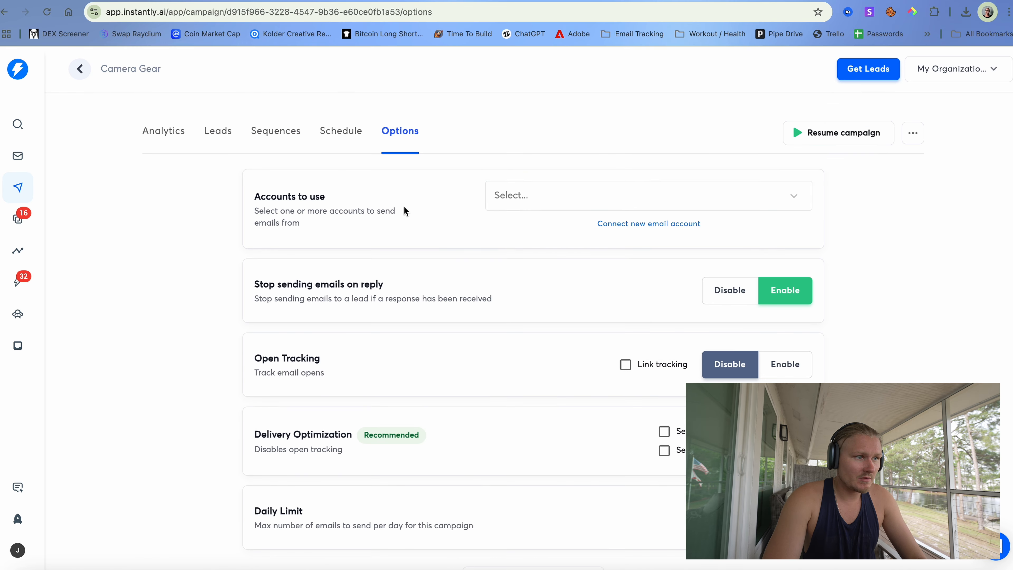
{"action": "left_click", "coordinate": [532, 202]}
{"action": "left_click", "coordinate": [534, 226]}
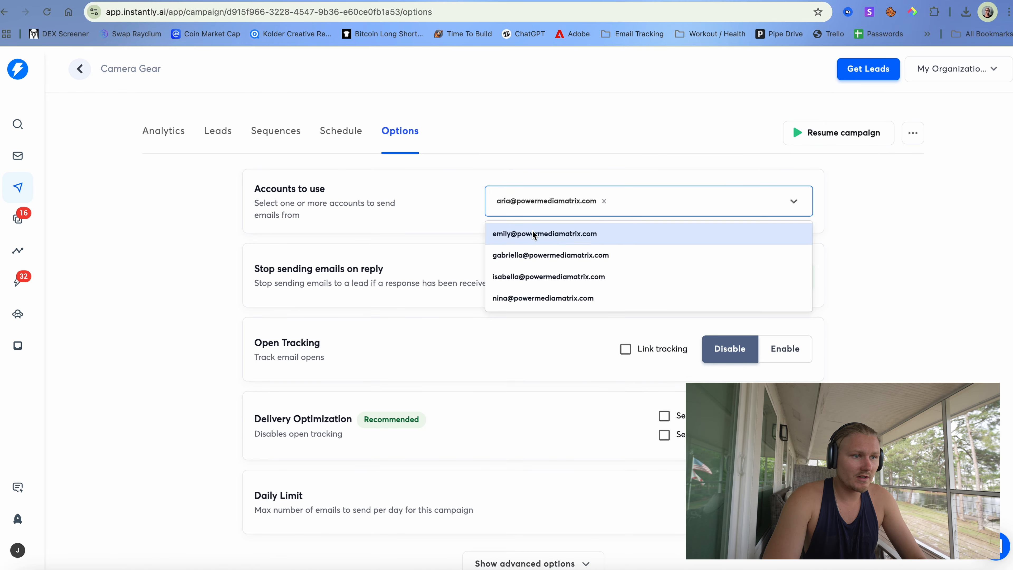
{"action": "left_click", "coordinate": [549, 240]}
{"action": "left_click", "coordinate": [550, 240]}
{"action": "left_click", "coordinate": [550, 242]}
{"action": "left_click", "coordinate": [549, 245]}
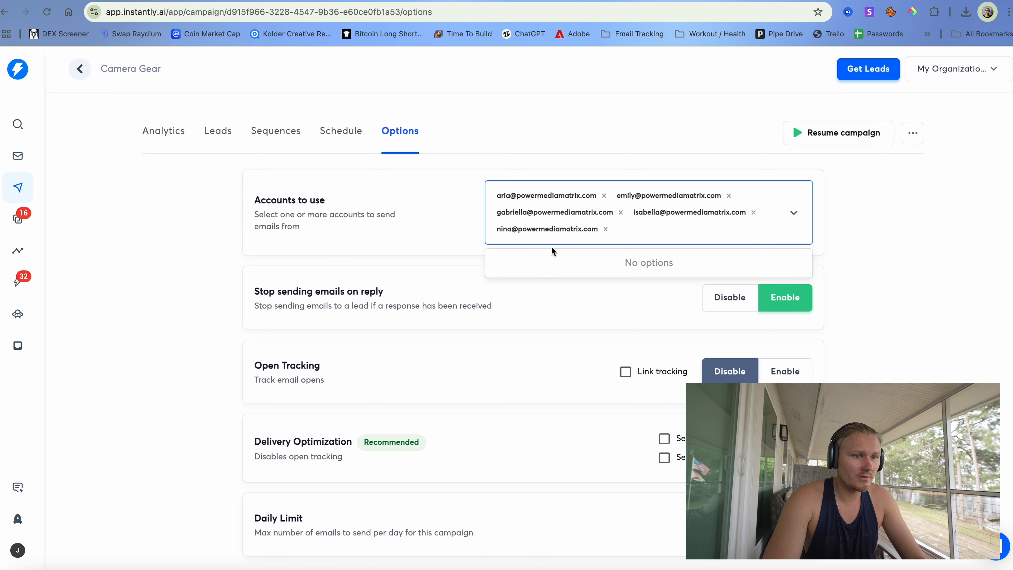
{"action": "left_click", "coordinate": [887, 258]}
- Save the campaign options, preview the follow-up email, and return to Options
{"action": "scroll", "coordinate": [371, 265], "scroll_direction": "down", "scroll_amount": 3}
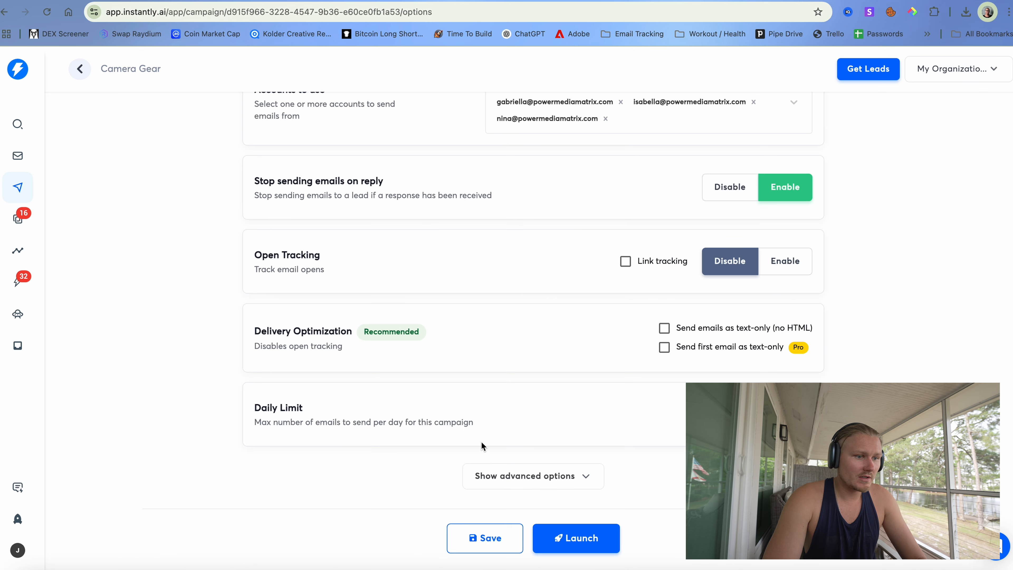
{"action": "left_click", "coordinate": [482, 538]}
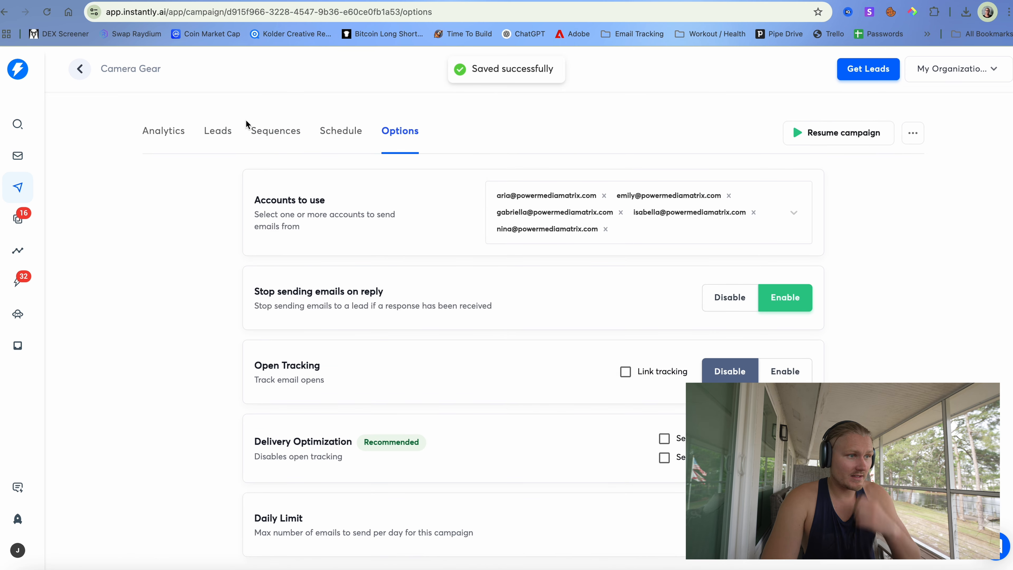
{"action": "left_click", "coordinate": [222, 132]}
{"action": "left_click", "coordinate": [269, 135]}
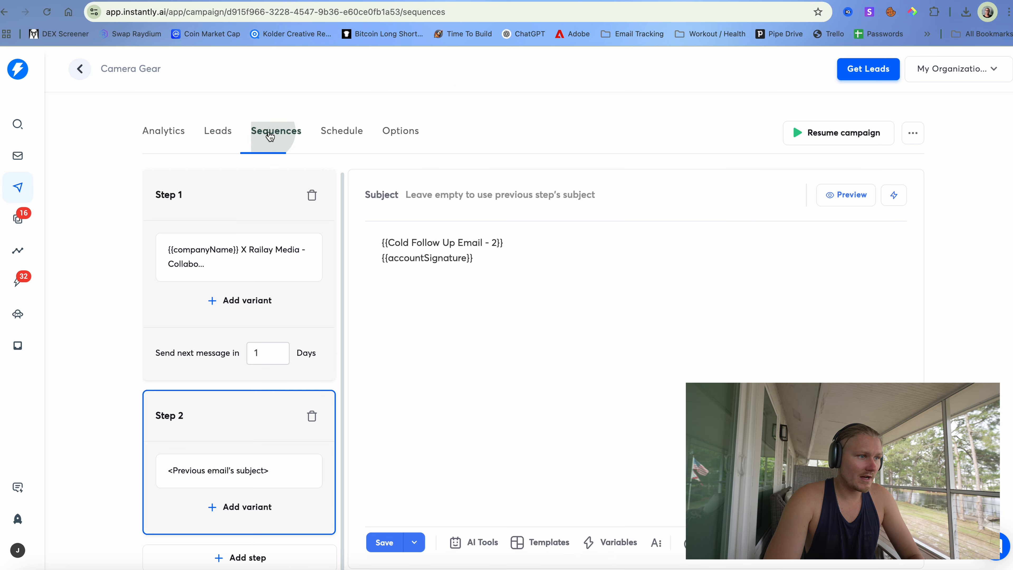
{"action": "left_click", "coordinate": [847, 191]}
{"action": "left_click", "coordinate": [897, 251]}
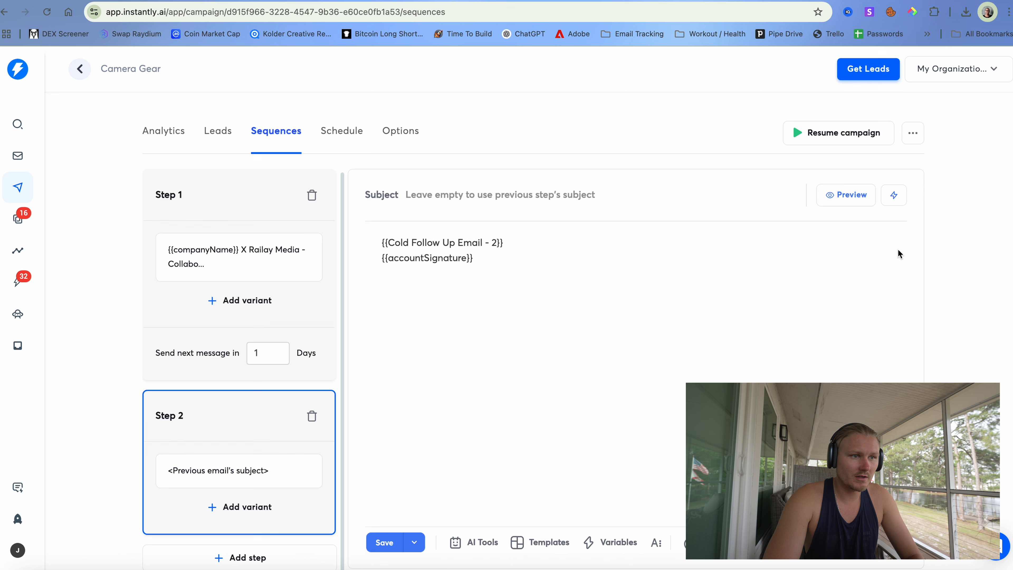
{"action": "left_click", "coordinate": [392, 140]}
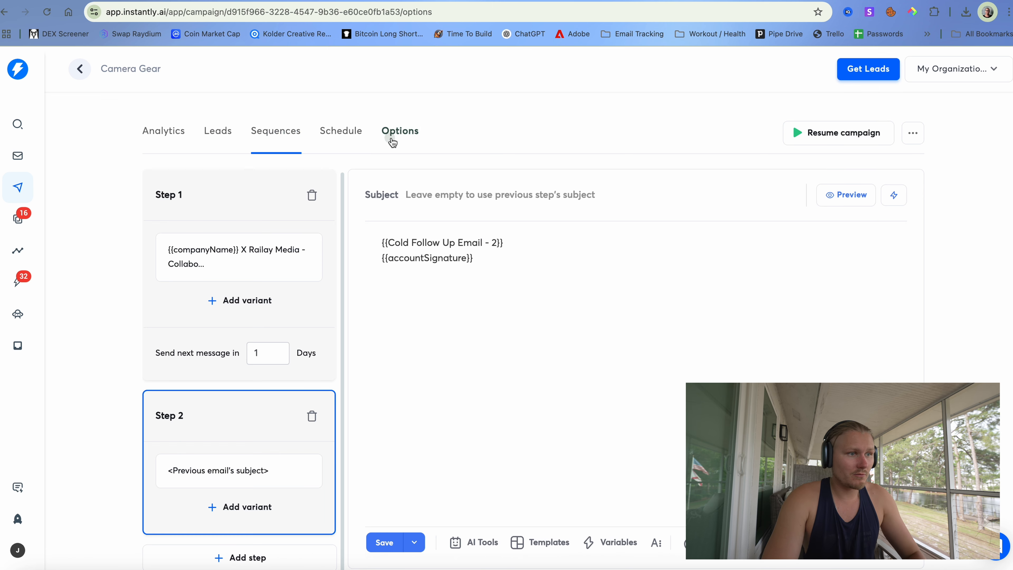
{"action": "scroll", "coordinate": [419, 267], "scroll_direction": "down", "scroll_amount": 3}
{"action": "scroll", "coordinate": [419, 267], "scroll_direction": "up", "scroll_amount": 3}
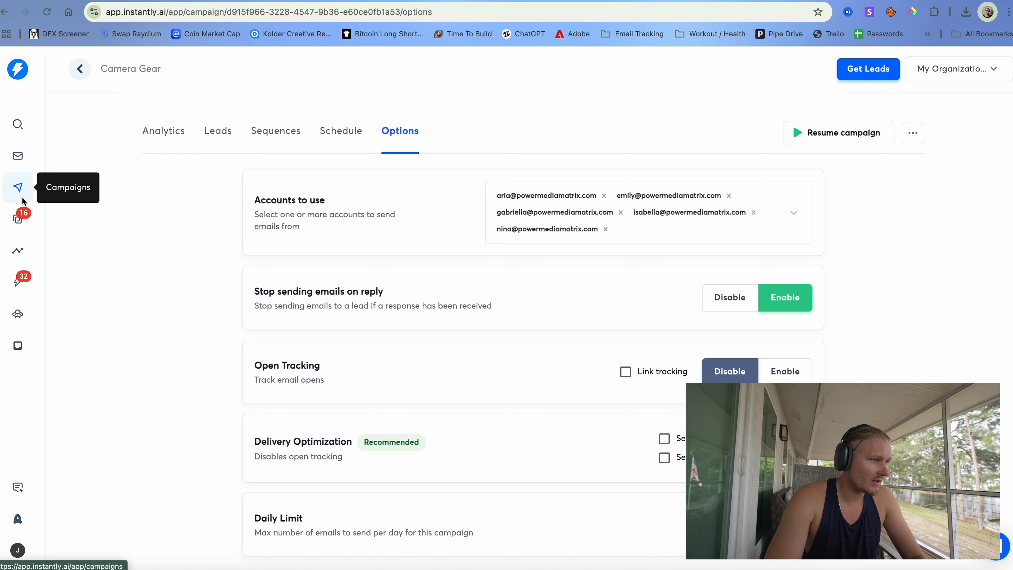
- In the first email account's settings, type the sender's full name into Signature and start a new line
{"action": "left_click", "coordinate": [24, 155]}
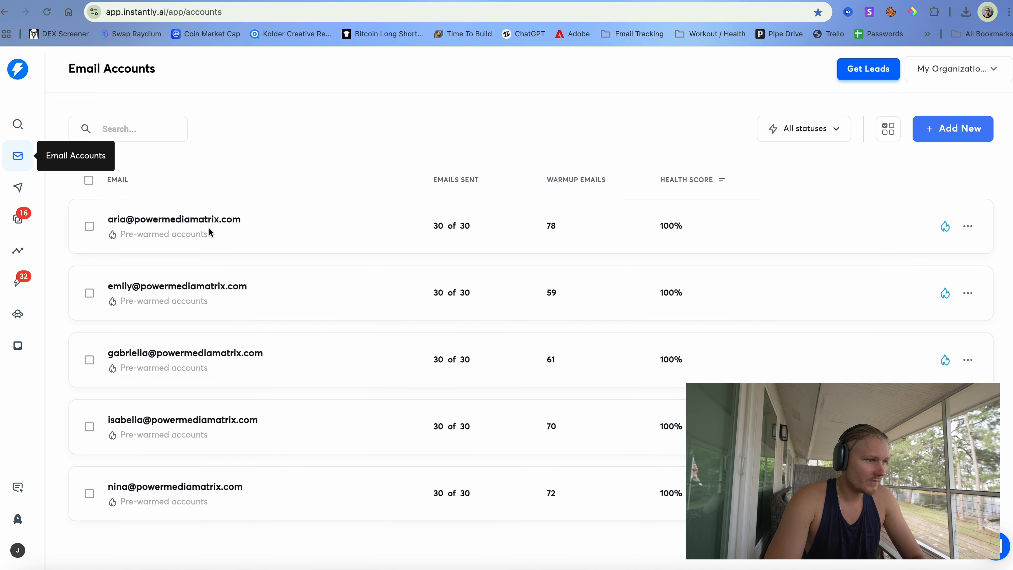
{"action": "left_click", "coordinate": [209, 220]}
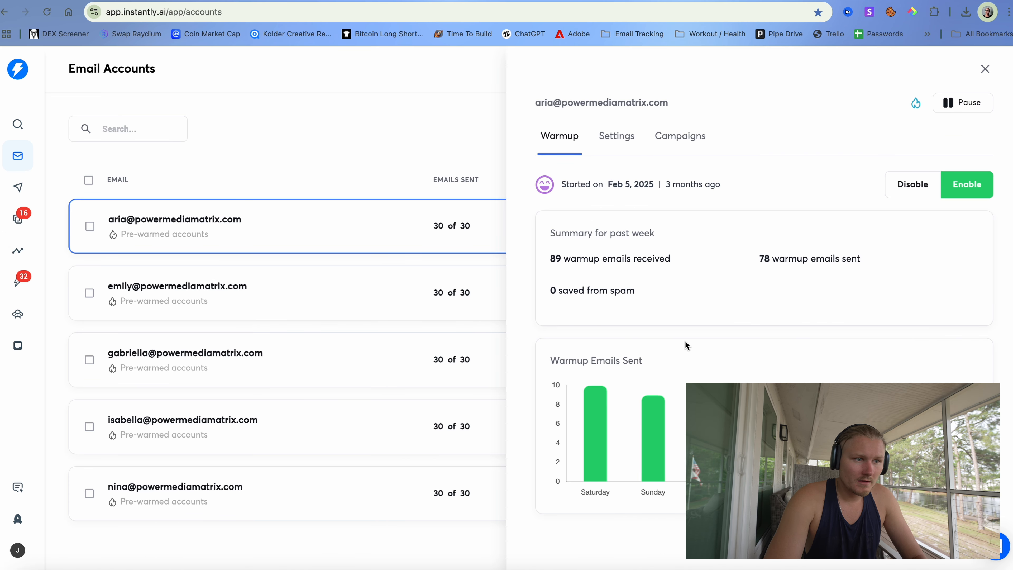
{"action": "left_click", "coordinate": [602, 147]}
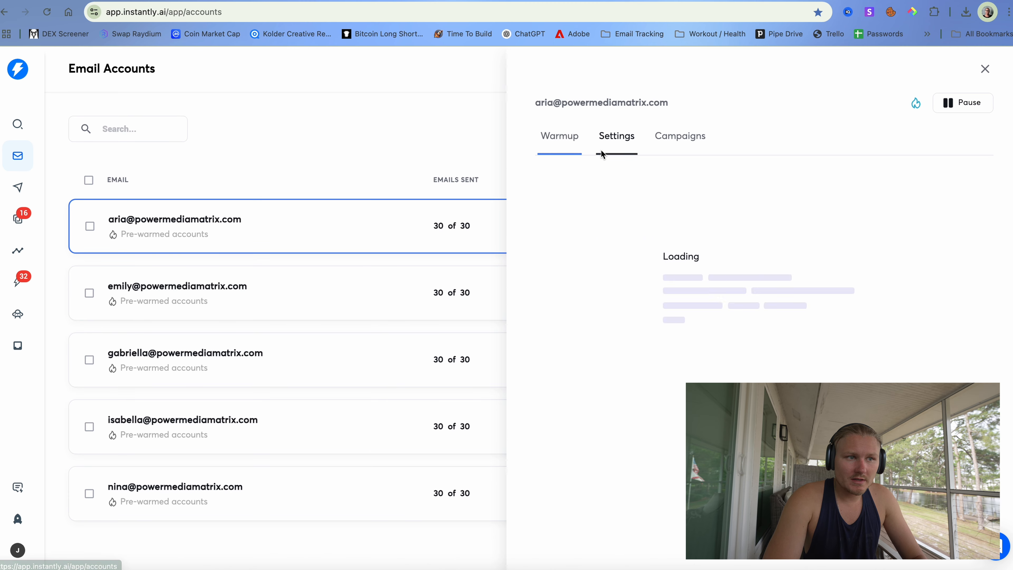
{"action": "scroll", "coordinate": [680, 255], "scroll_direction": "down", "scroll_amount": 2}
{"action": "left_click", "coordinate": [634, 282]}
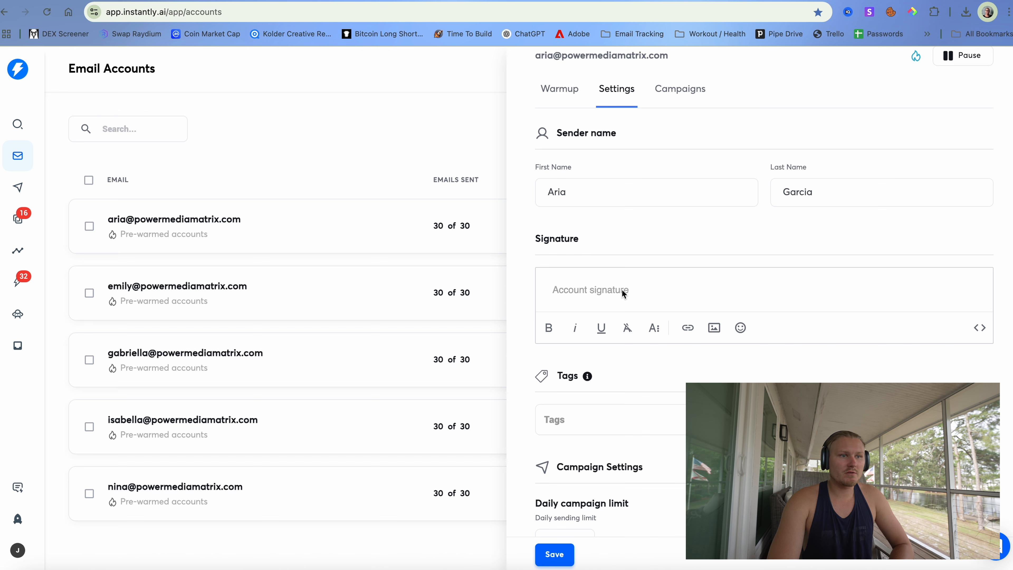
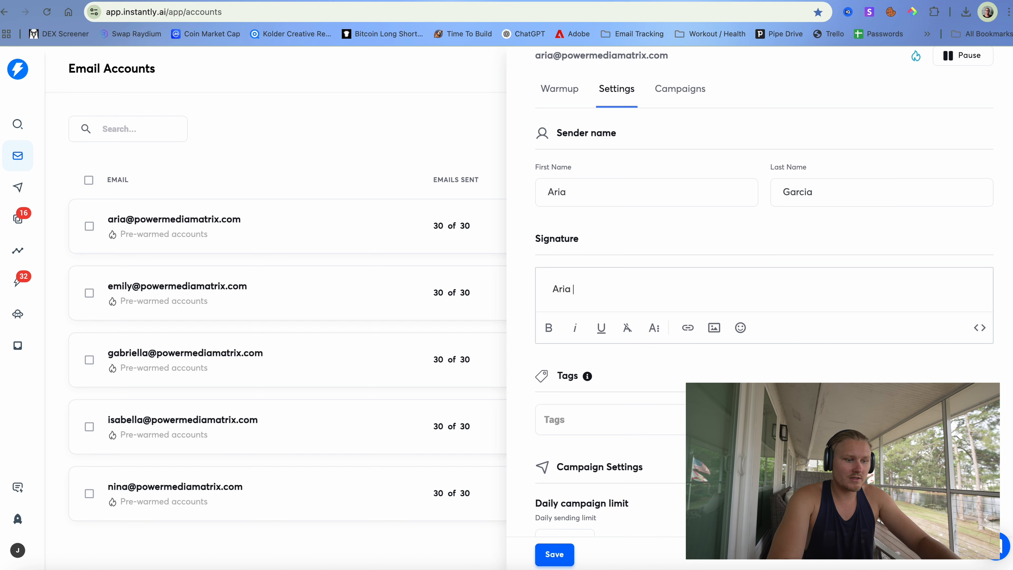
{"action": "key", "text": "Return"}
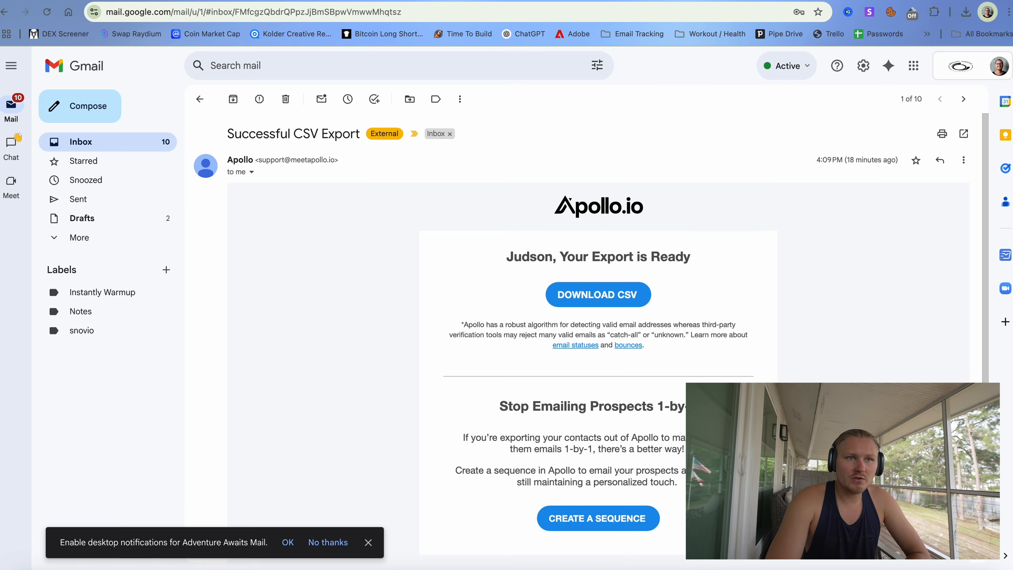
- In Gmail's Sent folder, reply-all to the latest thread and select its full signature
{"action": "left_click", "coordinate": [702, 17]}
{"action": "type", "text": "gma"}
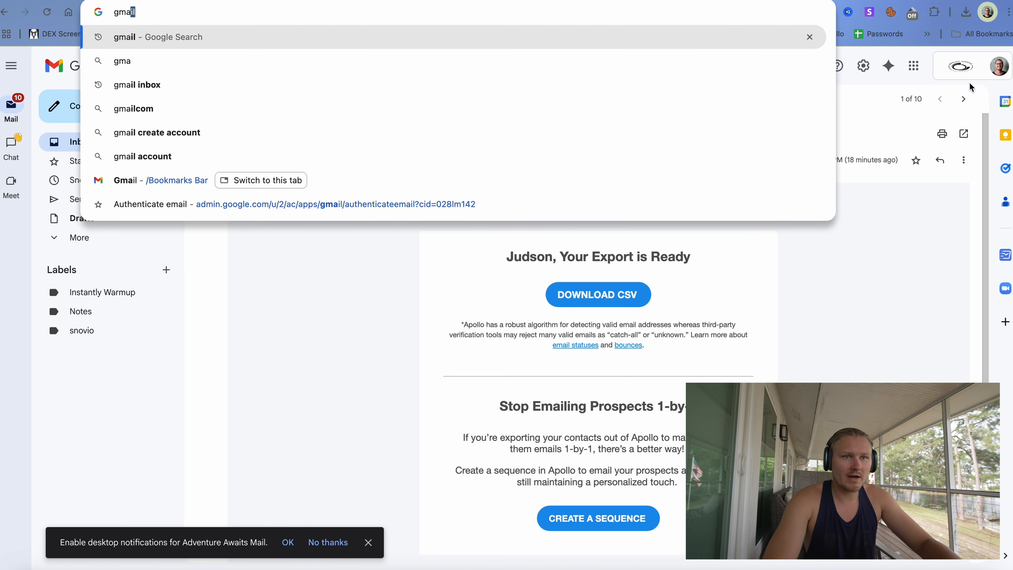
{"action": "left_click", "coordinate": [959, 70]}
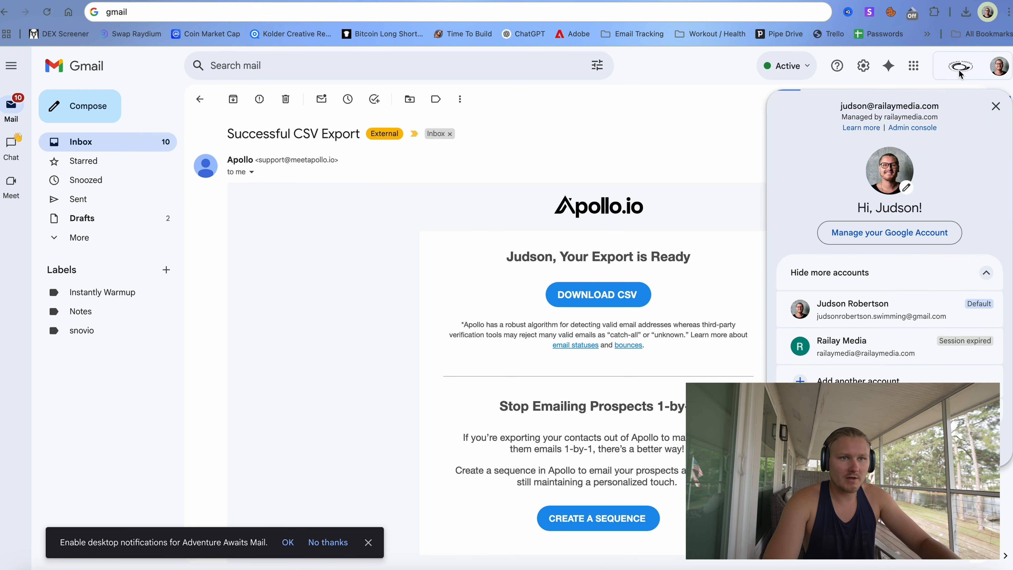
{"action": "left_click", "coordinate": [138, 200]}
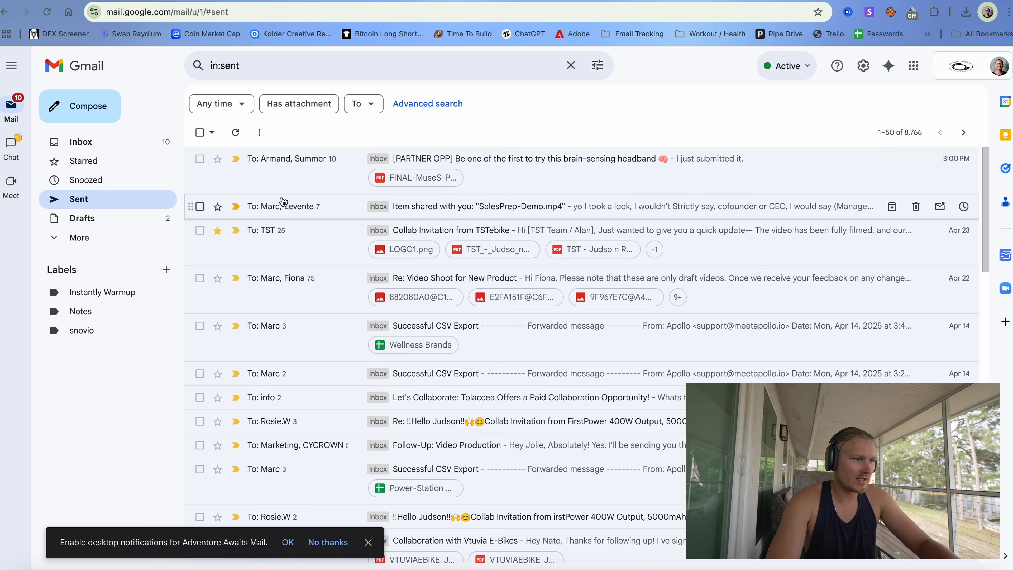
{"action": "left_click", "coordinate": [286, 182]}
{"action": "left_click", "coordinate": [337, 394]}
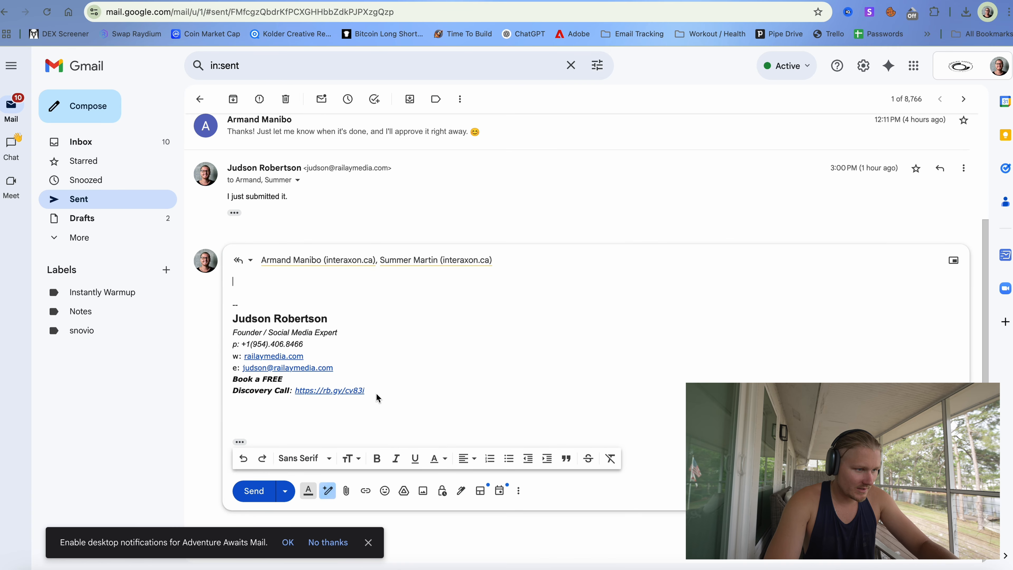
{"action": "mouse_move", "coordinate": [378, 398]}
{"action": "left_mouse_down"}
{"action": "mouse_move", "coordinate": [219, 319]}
{"action": "mouse_move", "coordinate": [224, 327]}
{"action": "left_mouse_up"}
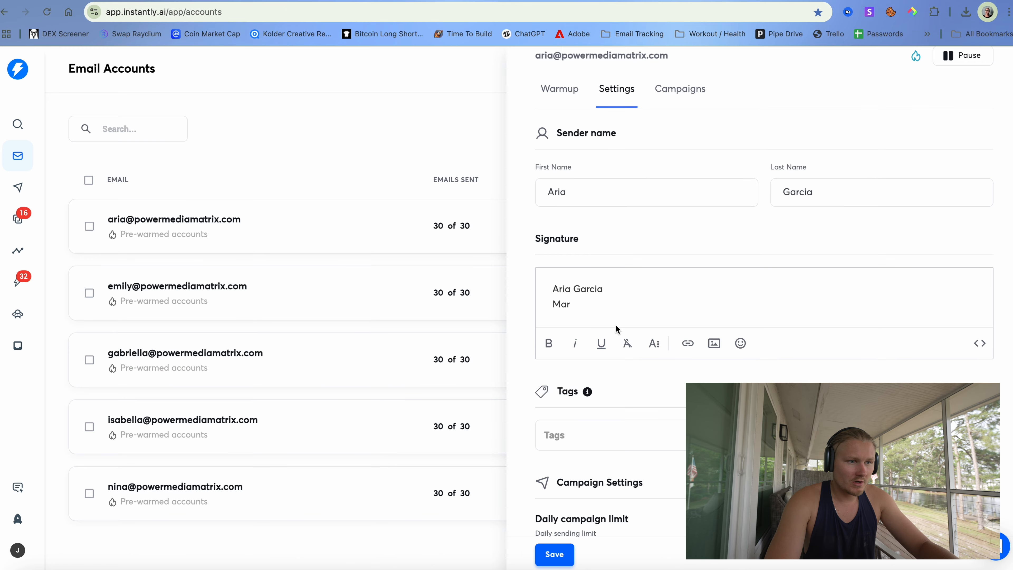
- Replace the draft signature with the pasted Gmail signature, removing its phone number and email address
{"action": "key", "text": "ctrl+a"}
{"action": "key", "text": "BackSpace"}
{"action": "key", "text": "ctrl+v"}
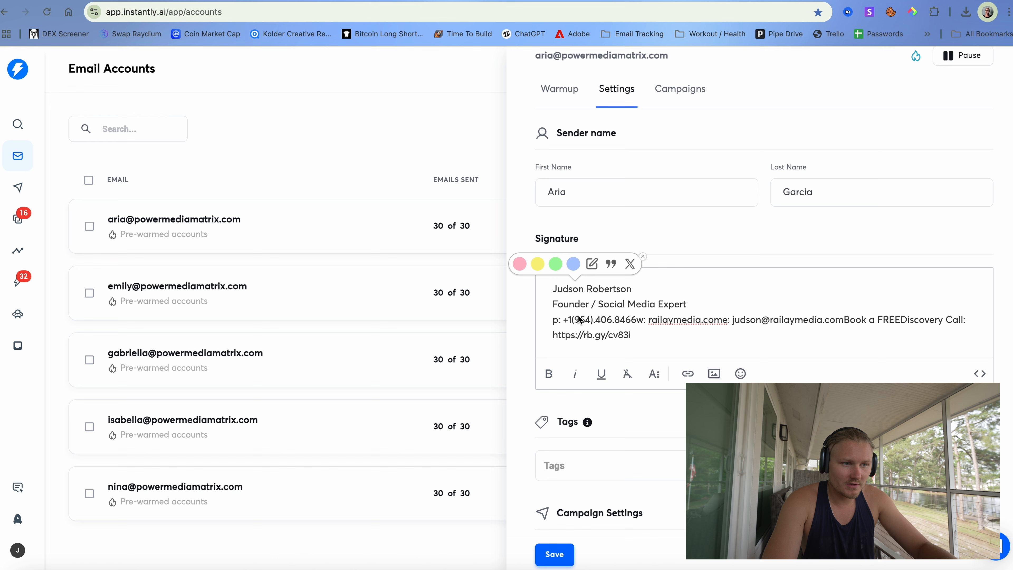
{"action": "left_click_drag", "start_coordinate": [552, 319], "coordinate": [638, 321]}
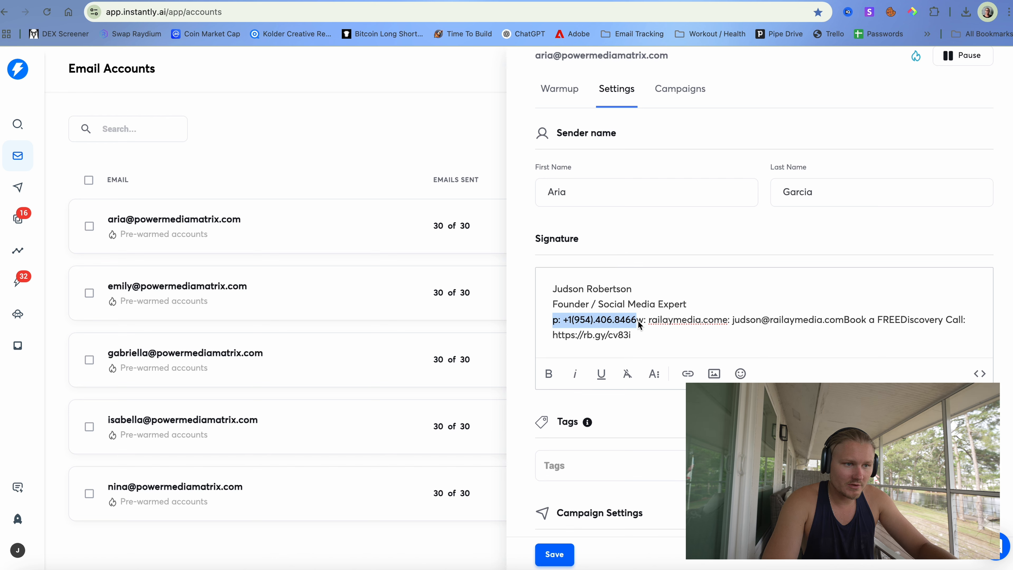
{"action": "key", "text": "BackSpace"}
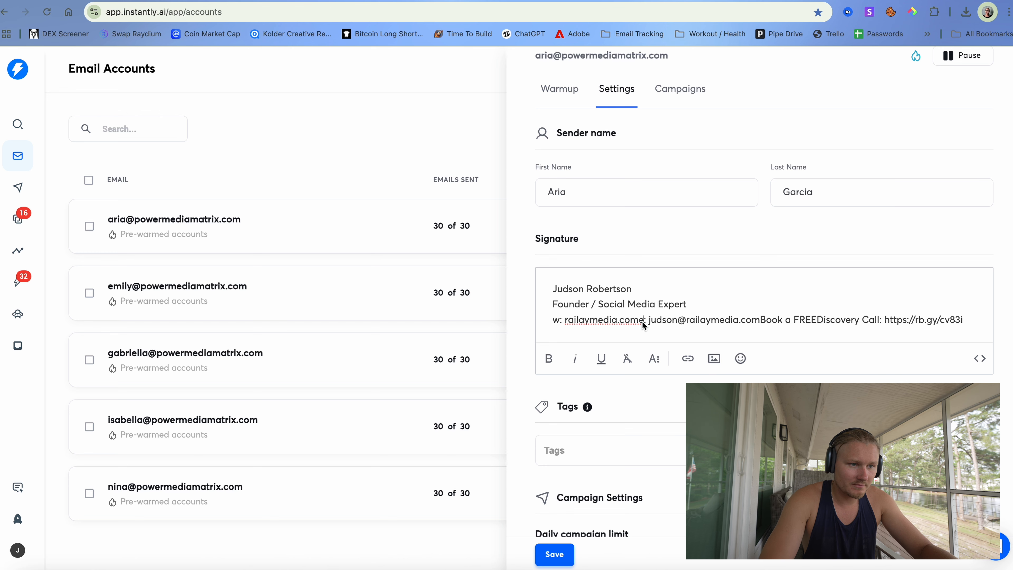
{"action": "key", "text": "BackSpace"}
{"action": "key", "text": "Return"}
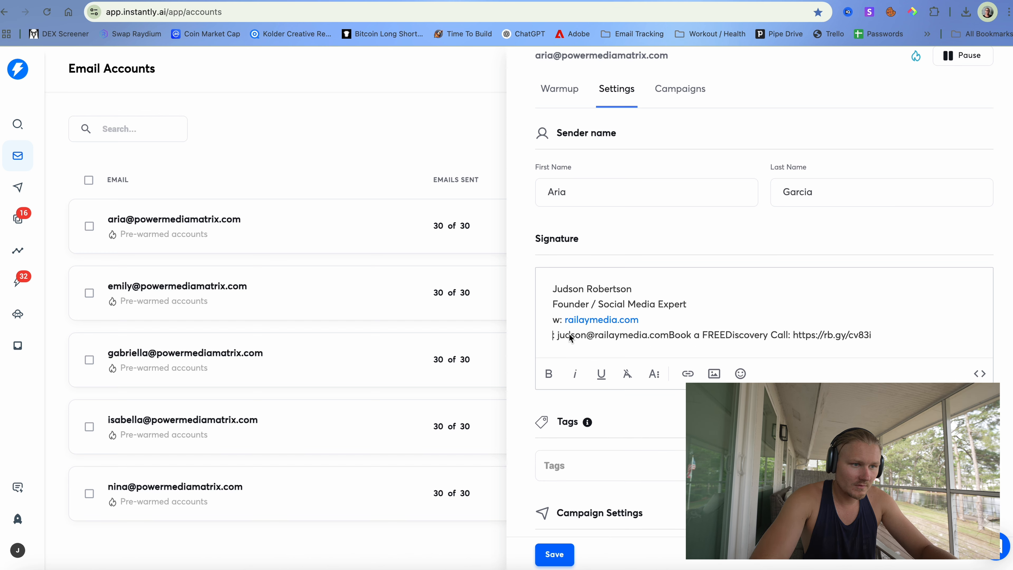
{"action": "left_click_drag", "start_coordinate": [553, 336], "coordinate": [664, 337]}
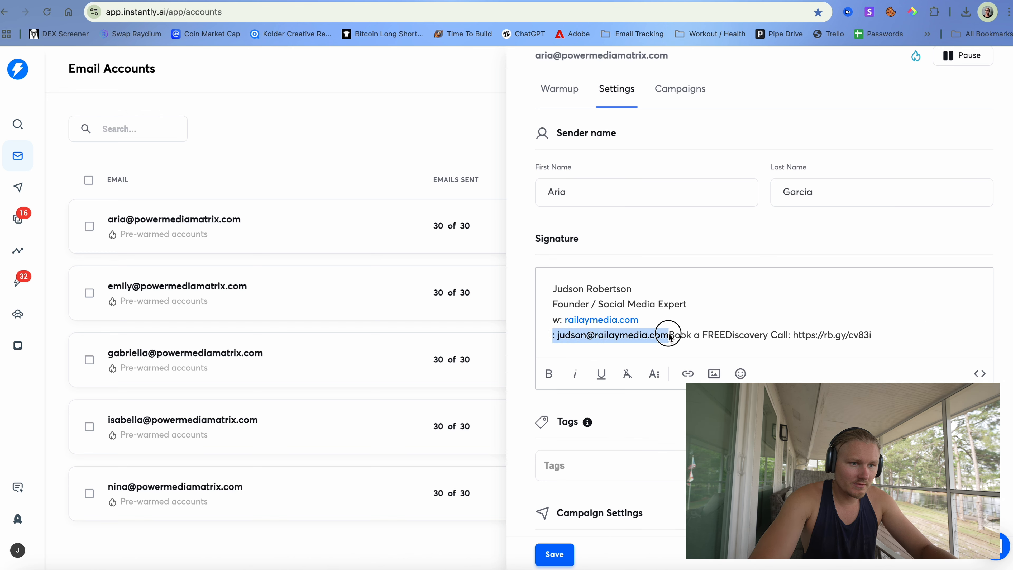
{"action": "key", "text": "BackSpace"}
- Delete the booking link and discovery call lines from the signature
{"action": "left_click", "coordinate": [674, 336]}
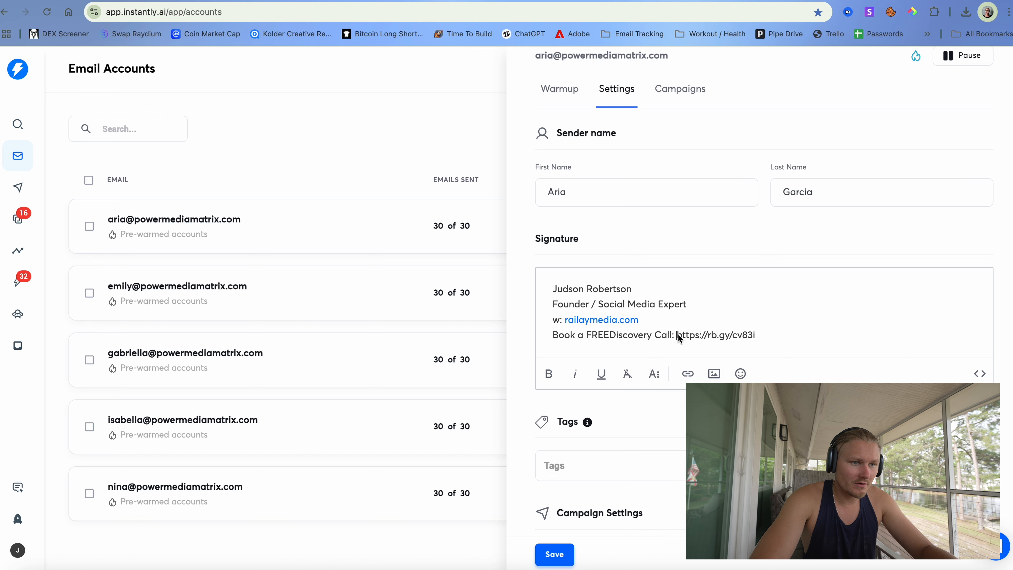
{"action": "key", "text": "Return"}
{"action": "left_click_drag", "start_coordinate": [634, 350], "coordinate": [543, 351]}
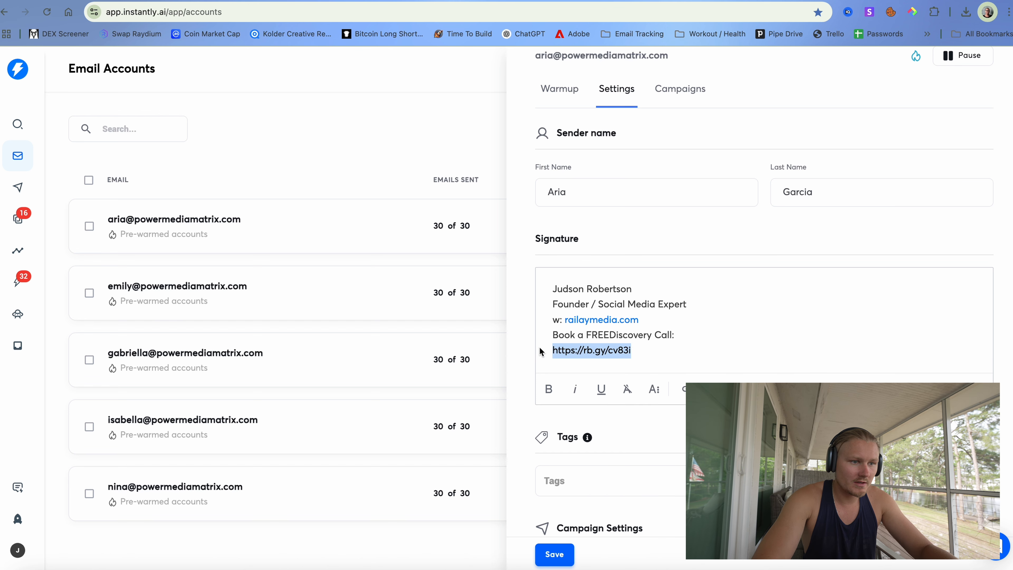
{"action": "key", "text": "BackSpace"}
{"action": "key", "text": "BackSpace"}
{"action": "left_click_drag", "start_coordinate": [648, 337], "coordinate": [520, 330]}
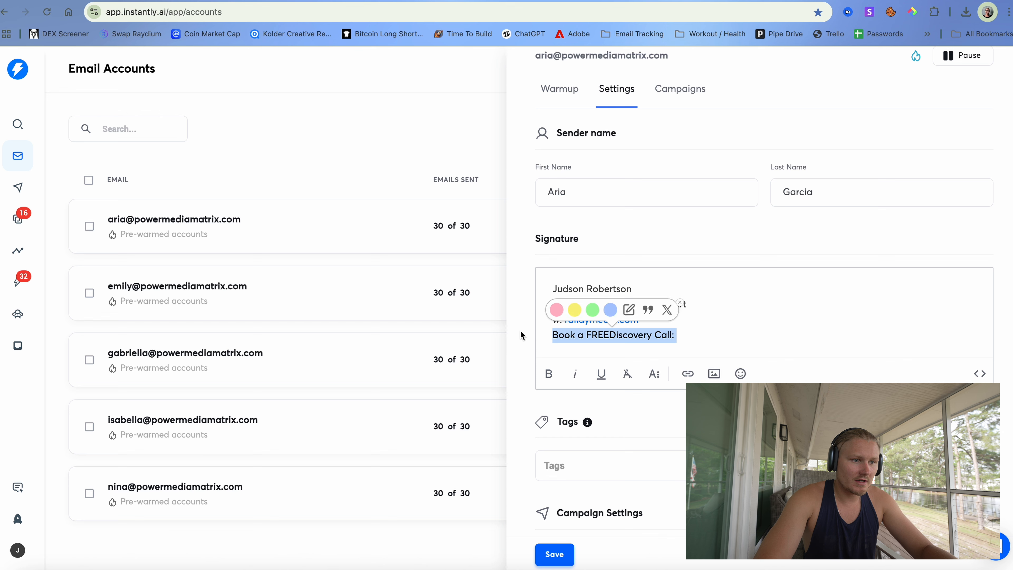
{"action": "key", "text": "BackSpace"}
{"action": "key", "text": "BackSpace"}
- Add a 'Company: Railey Media' line below the job title, correcting the spelling
{"action": "left_click", "coordinate": [683, 281]}
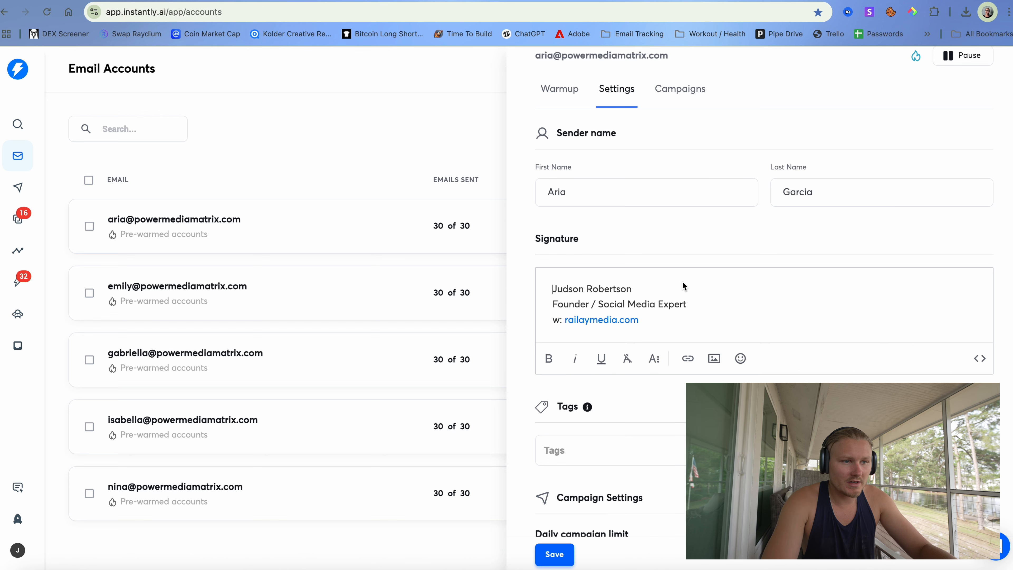
{"action": "left_click_drag", "start_coordinate": [599, 198], "coordinate": [533, 198]}
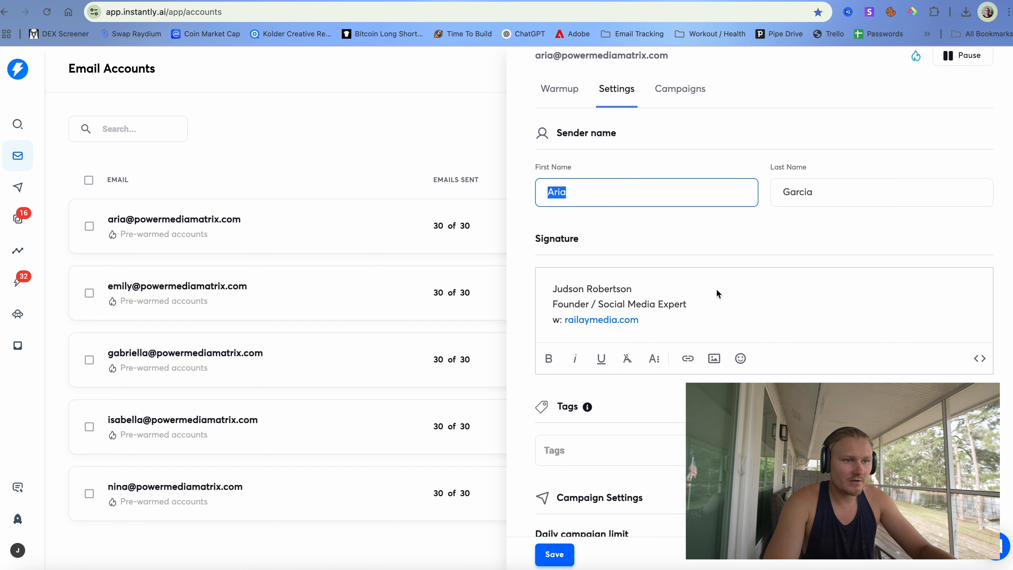
{"action": "left_click", "coordinate": [698, 295]}
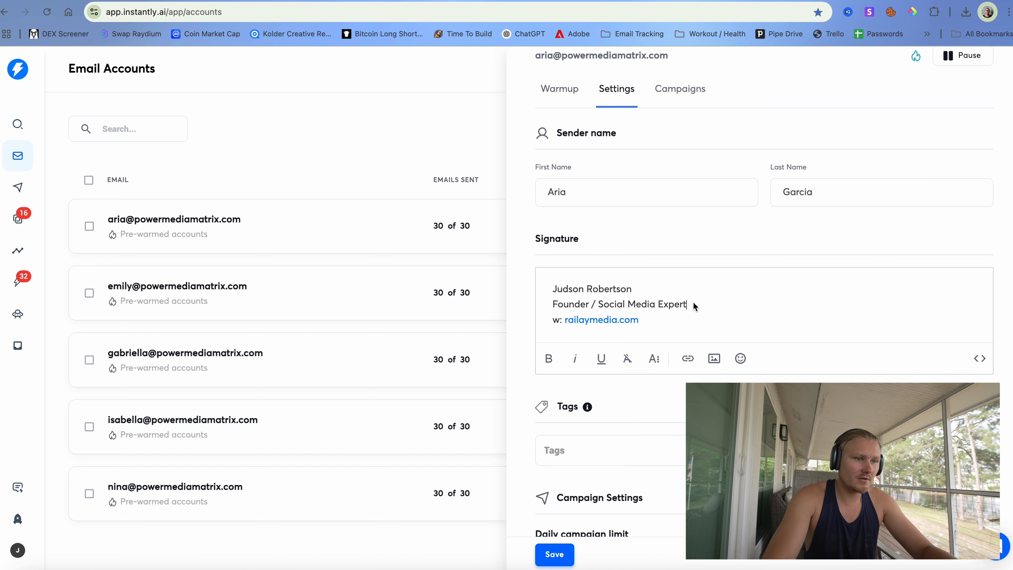
{"action": "key", "text": "Return"}
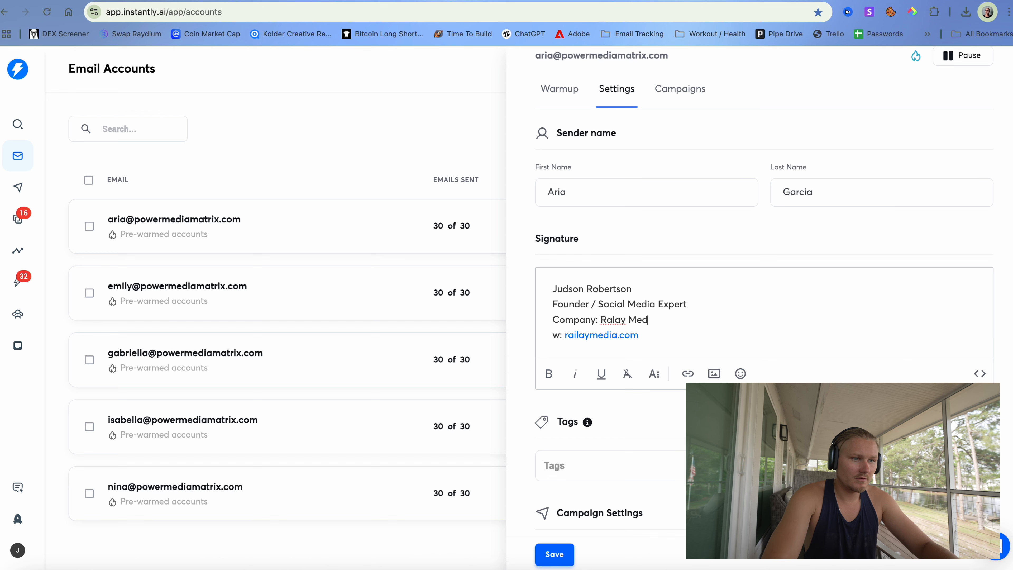
{"action": "right_click", "coordinate": [611, 319]}
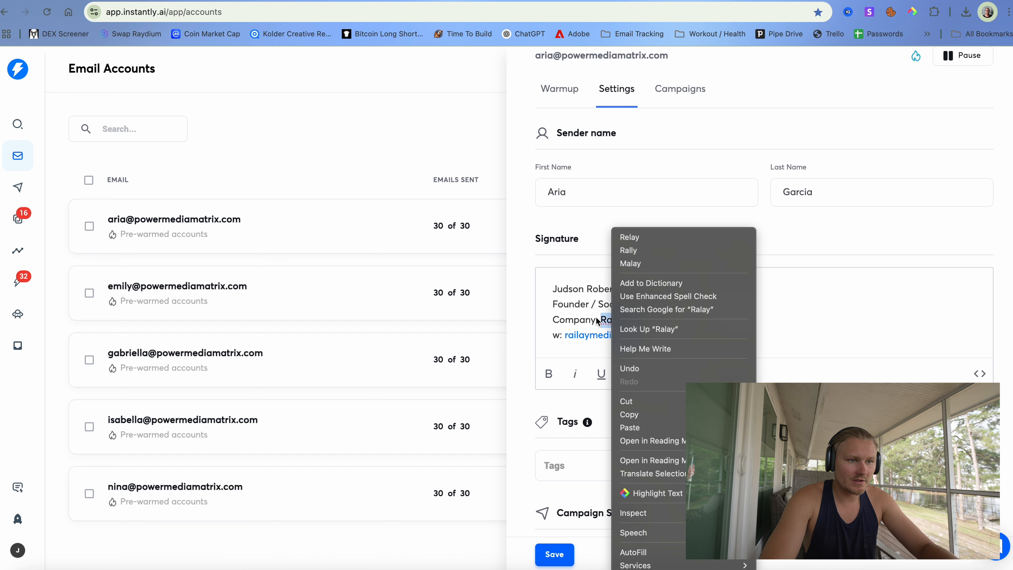
{"action": "left_click", "coordinate": [555, 329]}
{"action": "type", "text": "Railey"}
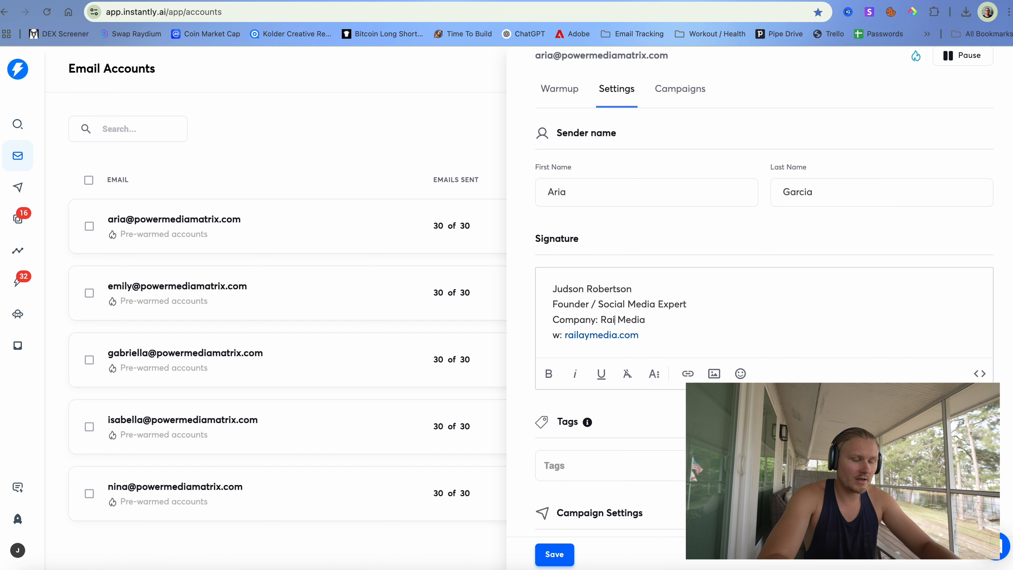
{"action": "key", "text": "BackSpace"}
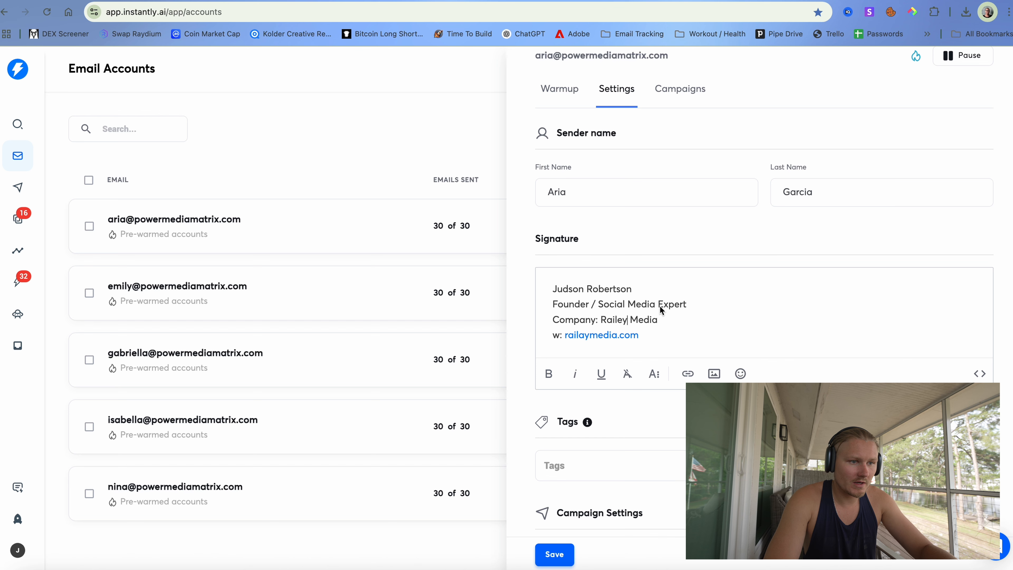
- Replace the signature's first-line name with the sender's own first name and save
{"action": "mouse_move", "coordinate": [628, 290]}
{"action": "left_mouse_down"}
{"action": "mouse_move", "coordinate": [569, 289]}
{"action": "mouse_move", "coordinate": [547, 267]}
{"action": "mouse_move", "coordinate": [565, 289]}
{"action": "mouse_move", "coordinate": [638, 292]}
{"action": "left_mouse_up"}
{"action": "double_click", "coordinate": [560, 194]}
{"action": "key", "text": "ctrl+c"}
{"action": "key", "text": "ctrl+v"}
{"action": "double_click", "coordinate": [798, 193]}
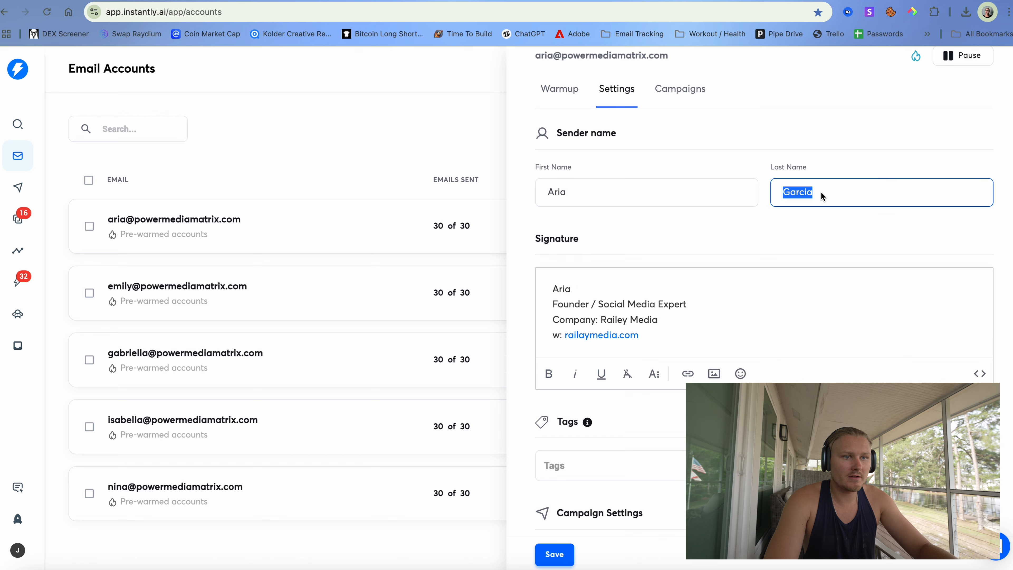
{"action": "left_click", "coordinate": [575, 289]}
{"action": "left_click", "coordinate": [554, 554]}
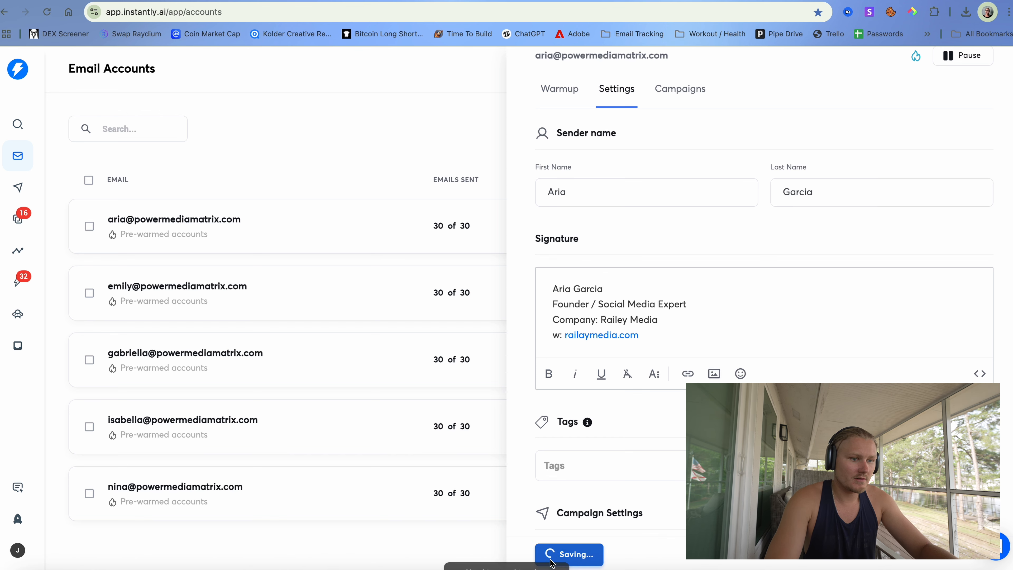
{"action": "left_click", "coordinate": [213, 280]}
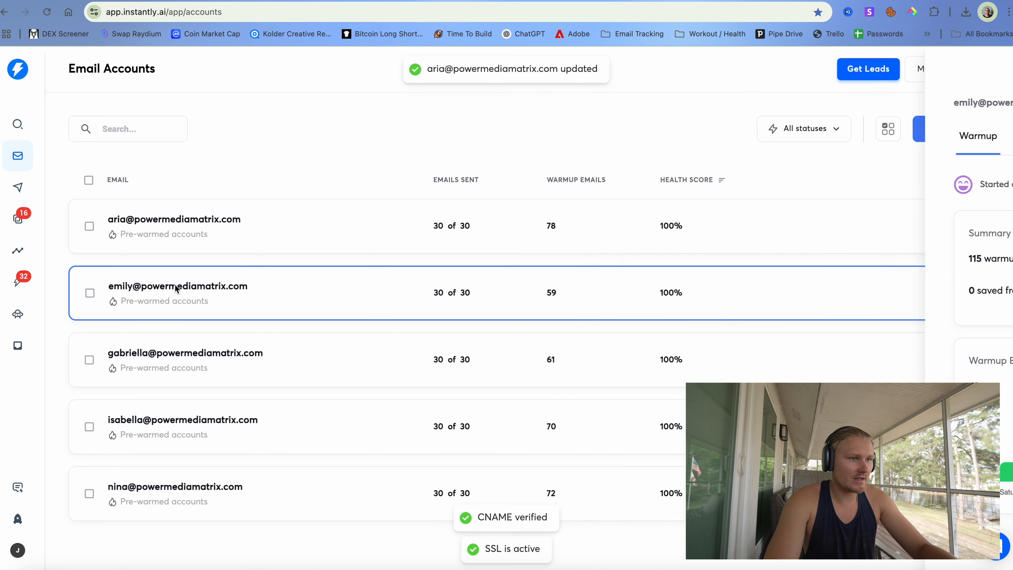
- Select the first account's four-line signature to copy it
{"action": "left_click", "coordinate": [215, 227]}
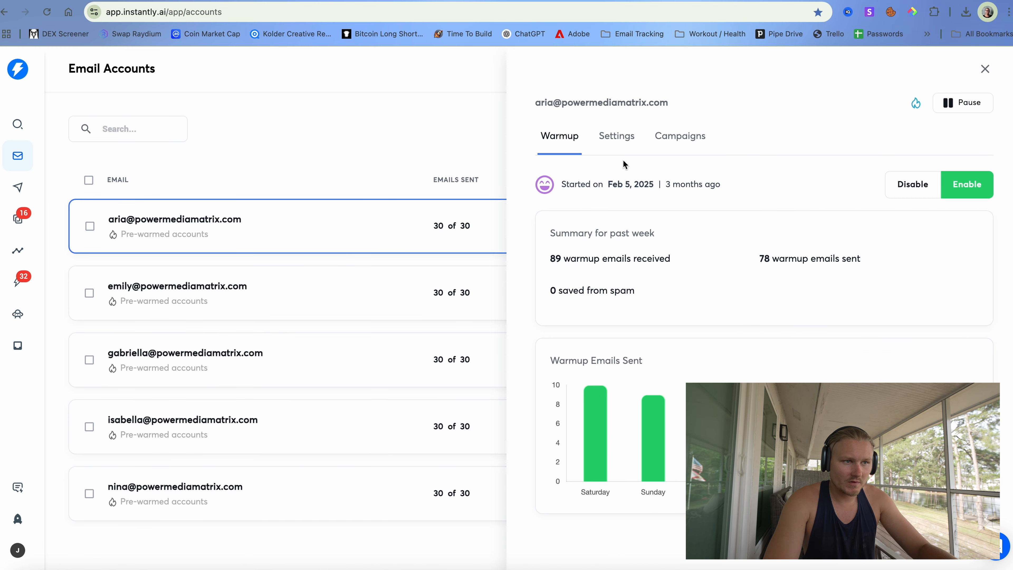
{"action": "left_click", "coordinate": [634, 138]}
{"action": "mouse_move", "coordinate": [672, 379]}
{"action": "left_mouse_down"}
{"action": "mouse_move", "coordinate": [523, 351]}
{"action": "mouse_move", "coordinate": [457, 316]}
{"action": "left_mouse_up"}
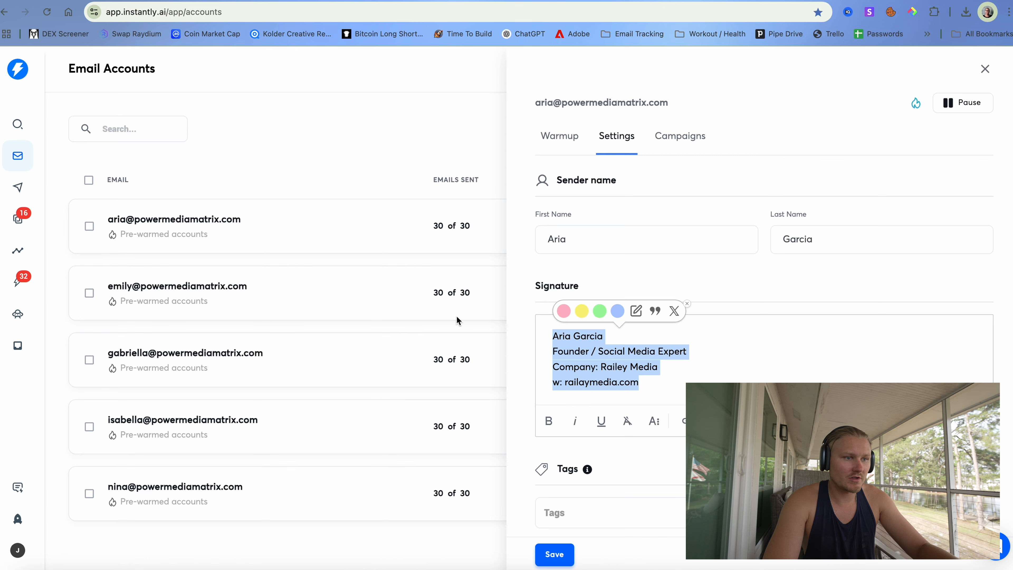
{"action": "left_click", "coordinate": [456, 316]}
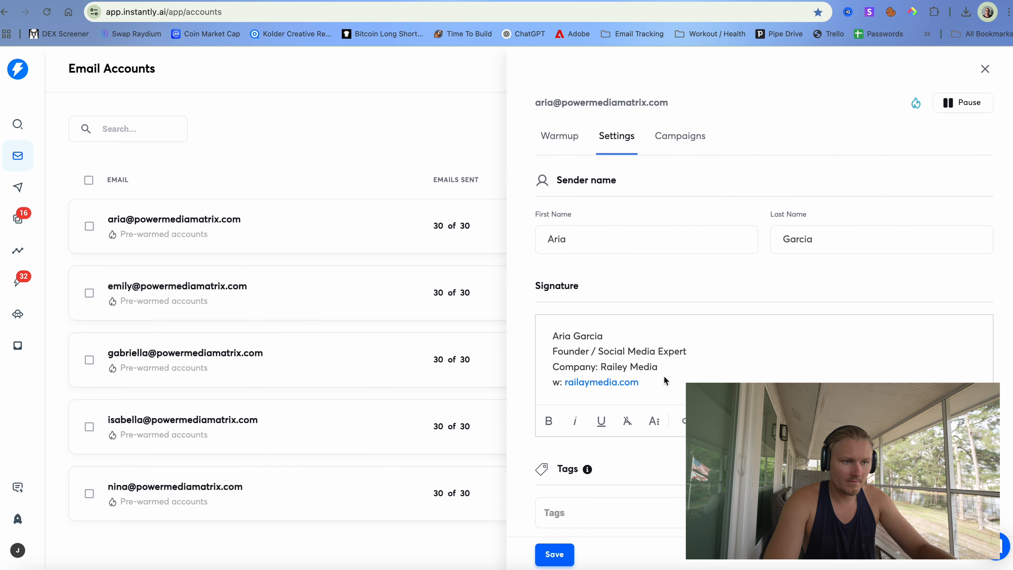
{"action": "left_click", "coordinate": [272, 305]}
- Paste the signature into the second account, put its sender's name on line one, and save
{"action": "left_click", "coordinate": [179, 288]}
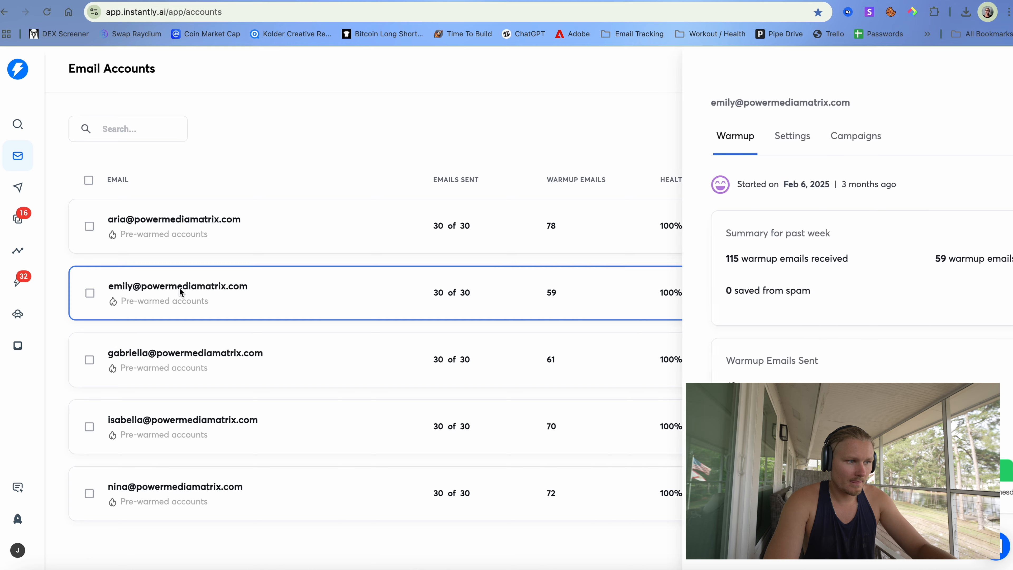
{"action": "left_click", "coordinate": [618, 138]}
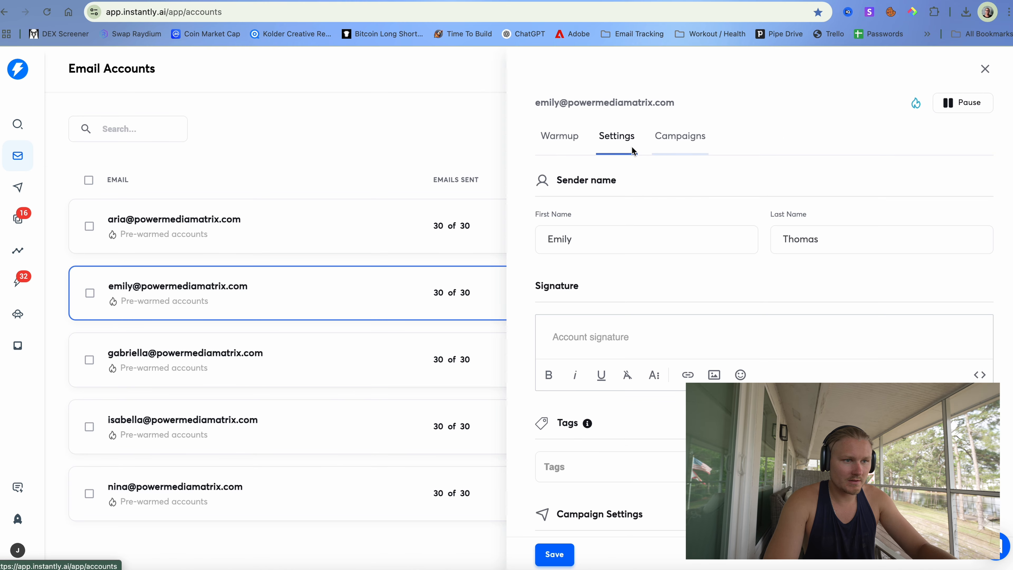
{"action": "left_click", "coordinate": [630, 337]}
{"action": "key", "text": "ctrl+v"}
{"action": "left_click", "coordinate": [497, 337]}
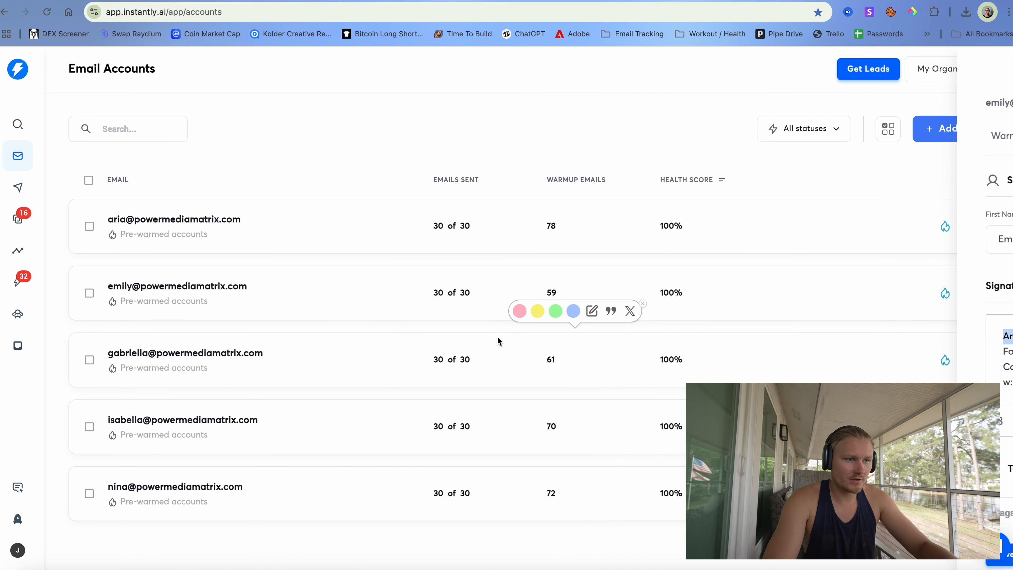
{"action": "left_click", "coordinate": [359, 275]}
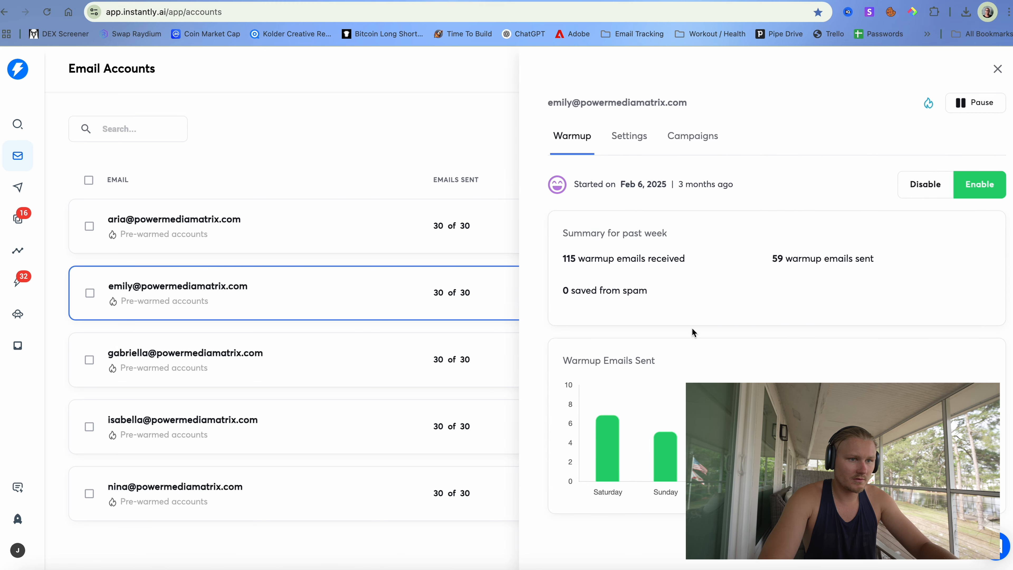
{"action": "left_click", "coordinate": [624, 138]}
{"action": "left_click", "coordinate": [599, 335]}
{"action": "key", "text": "ctrl+v"}
{"action": "left_click_drag", "start_coordinate": [601, 337], "coordinate": [550, 337]}
{"action": "type", "text": "E"}
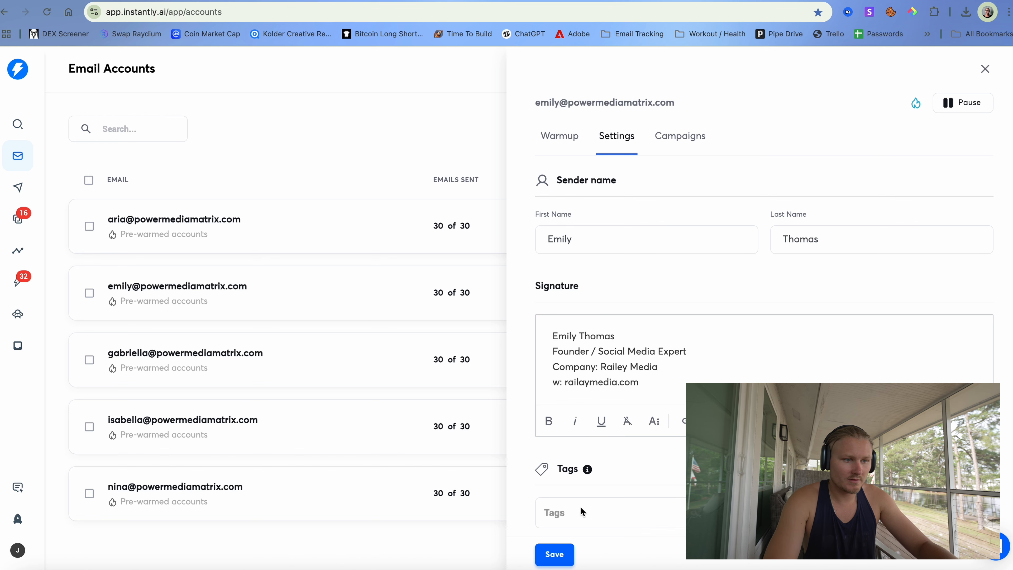
{"action": "left_click", "coordinate": [556, 554]}
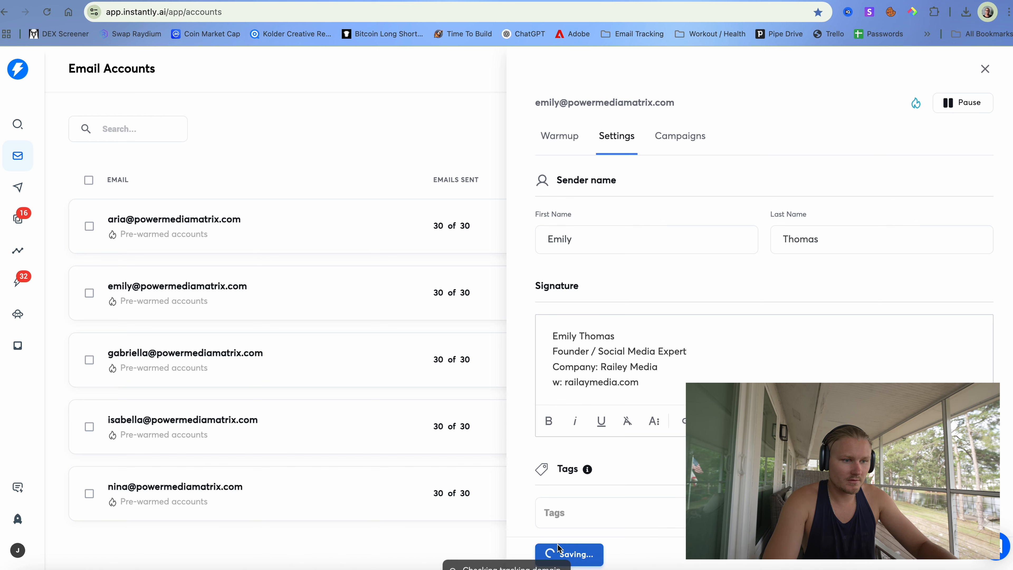
- Paste the signature into the third account, put its sender's name on line one, and save
{"action": "left_click", "coordinate": [238, 358]}
{"action": "left_click", "coordinate": [616, 138]}
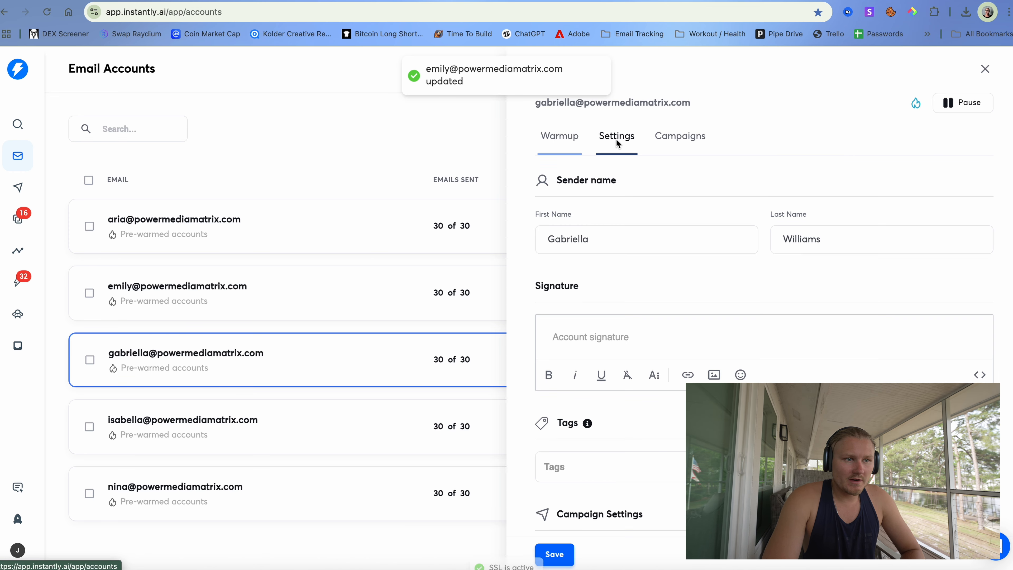
{"action": "left_click", "coordinate": [596, 342]}
{"action": "key", "text": "ctrl+v"}
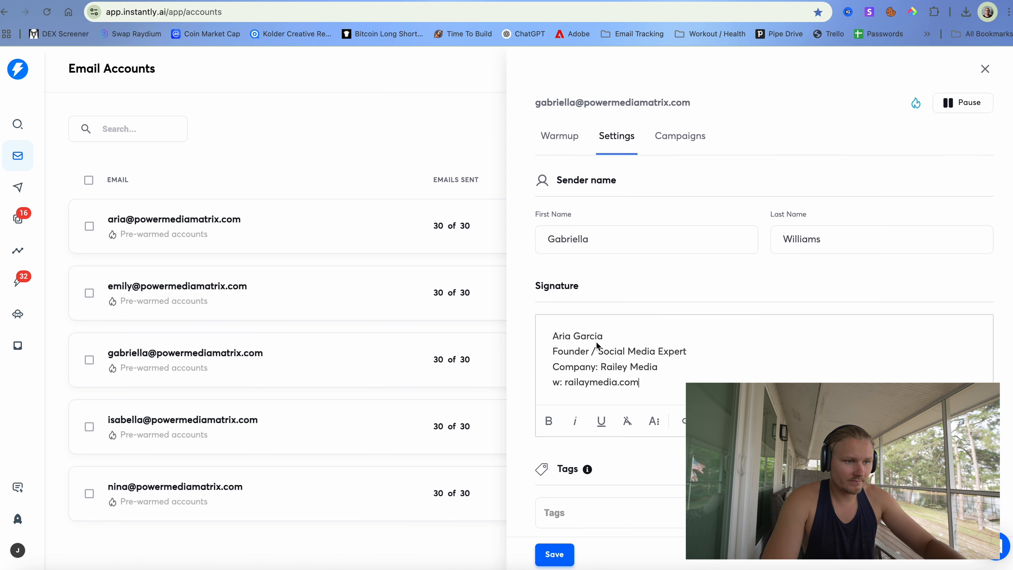
{"action": "left_click_drag", "start_coordinate": [603, 336], "coordinate": [553, 339]}
{"action": "type", "text": "Gabriell"}
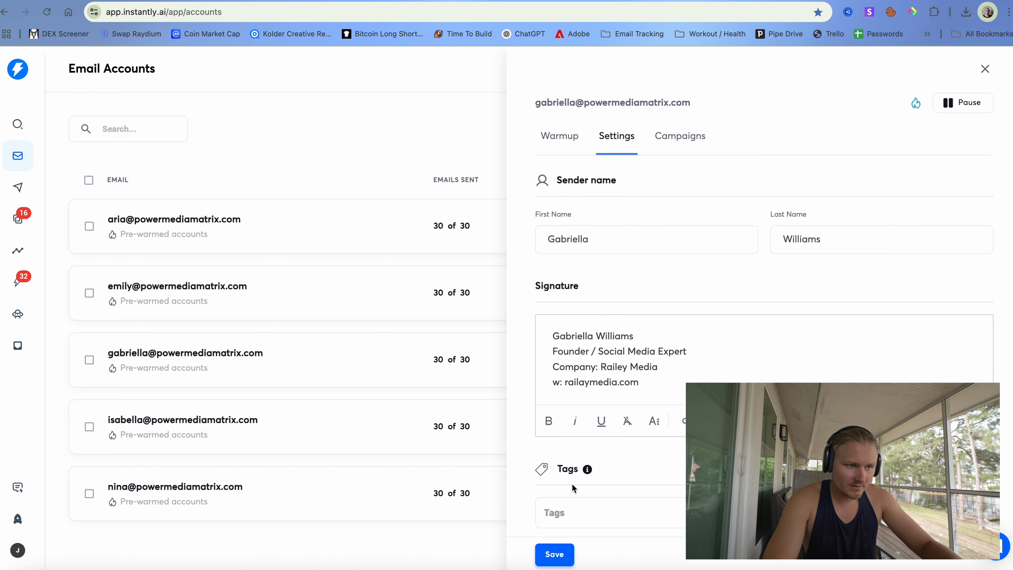
{"action": "left_click", "coordinate": [554, 554]}
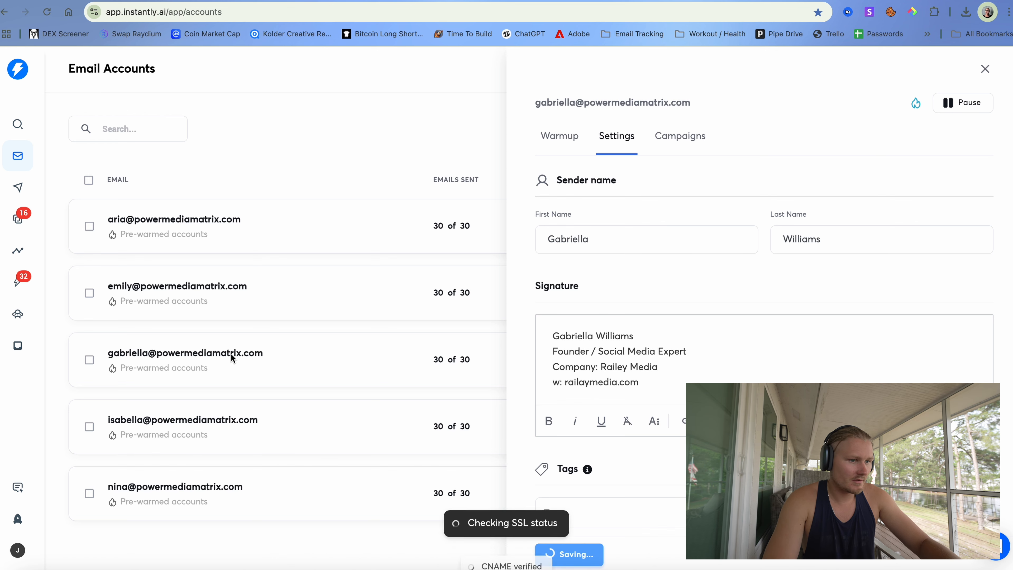
- Paste the signature into the fourth account, type its sender's full name on line one, and save
{"action": "left_click", "coordinate": [211, 421]}
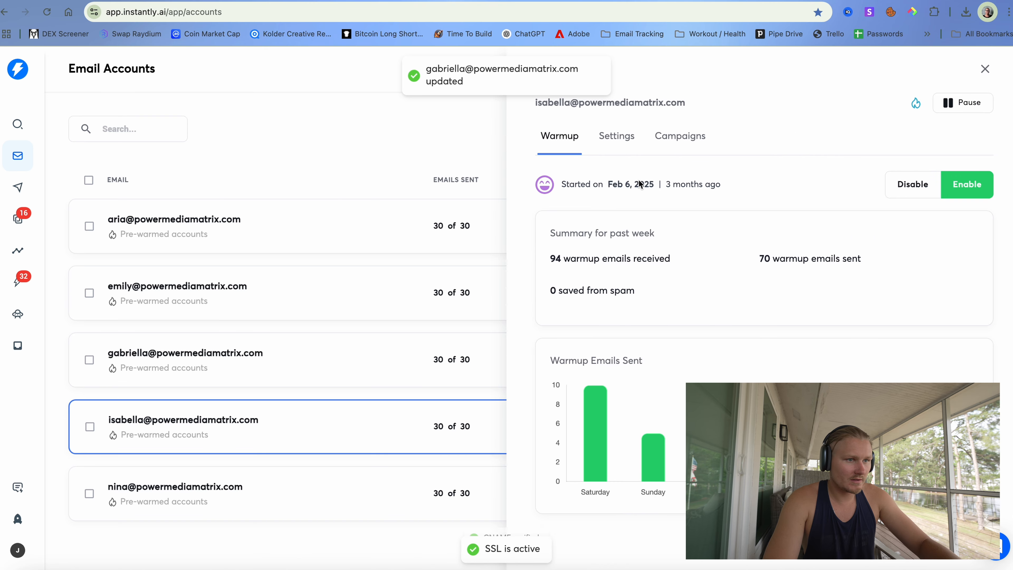
{"action": "left_click", "coordinate": [622, 136]}
{"action": "left_click", "coordinate": [615, 346]}
{"action": "key", "text": "ctrl+v"}
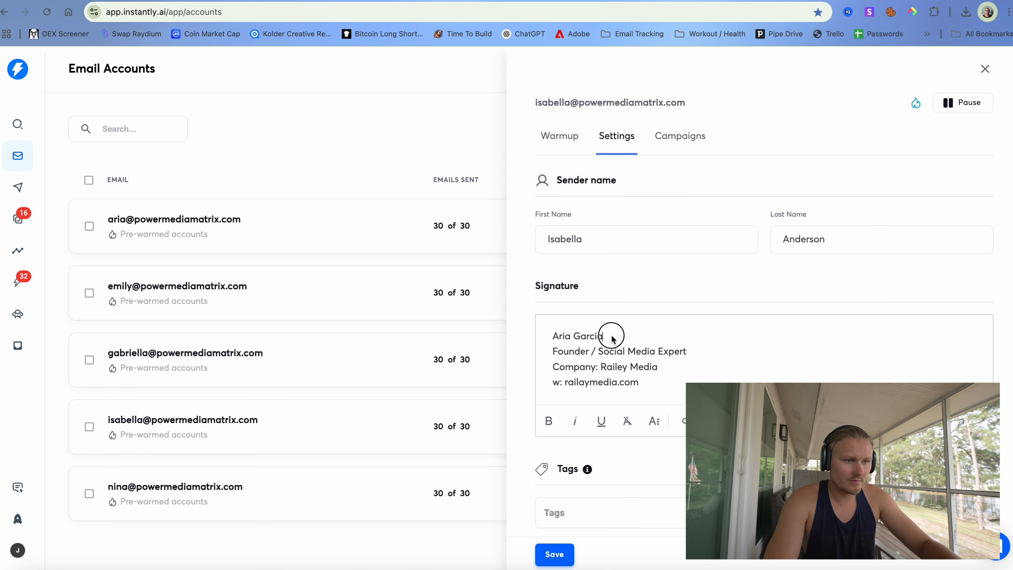
{"action": "left_click_drag", "start_coordinate": [605, 336], "coordinate": [551, 336]}
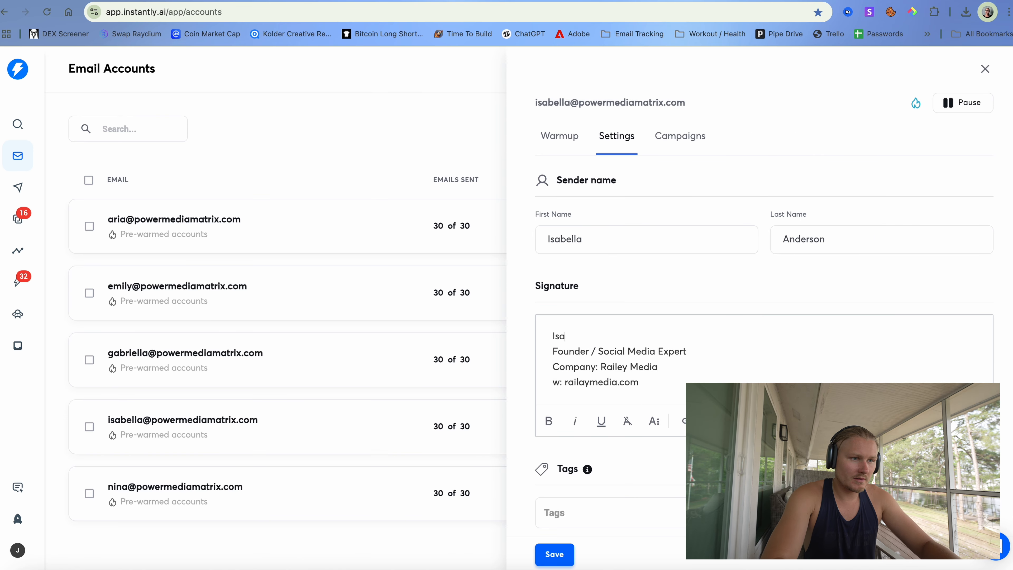
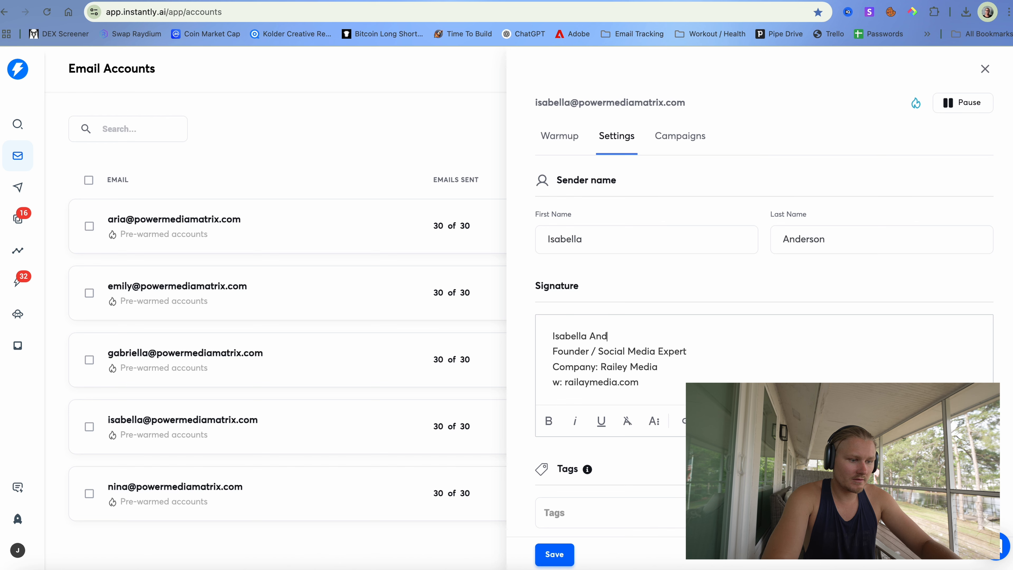
{"action": "scroll", "coordinate": [604, 430], "scroll_direction": "down", "scroll_amount": 2}
{"action": "left_click", "coordinate": [555, 555]}
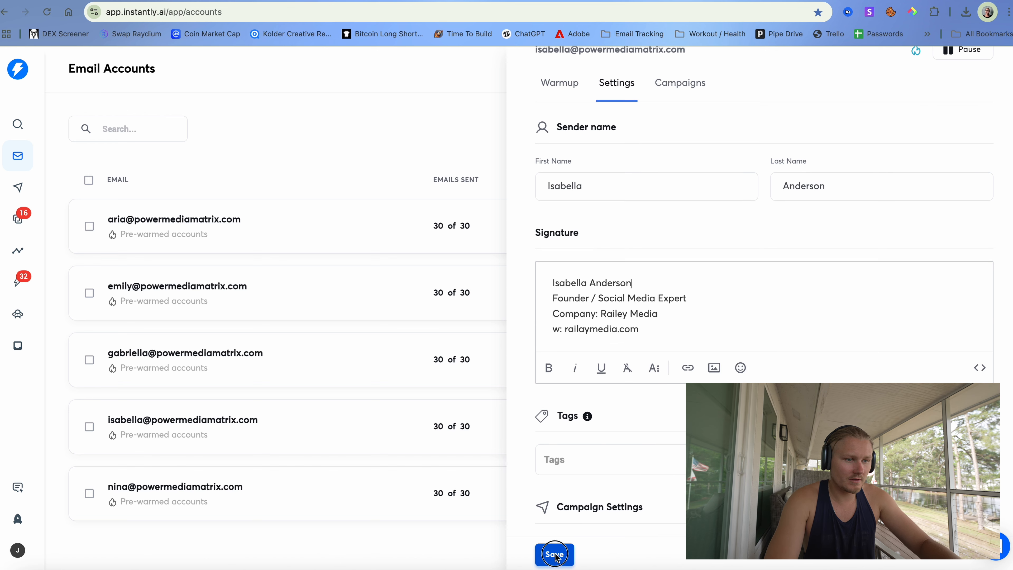
{"action": "left_click", "coordinate": [285, 418]}
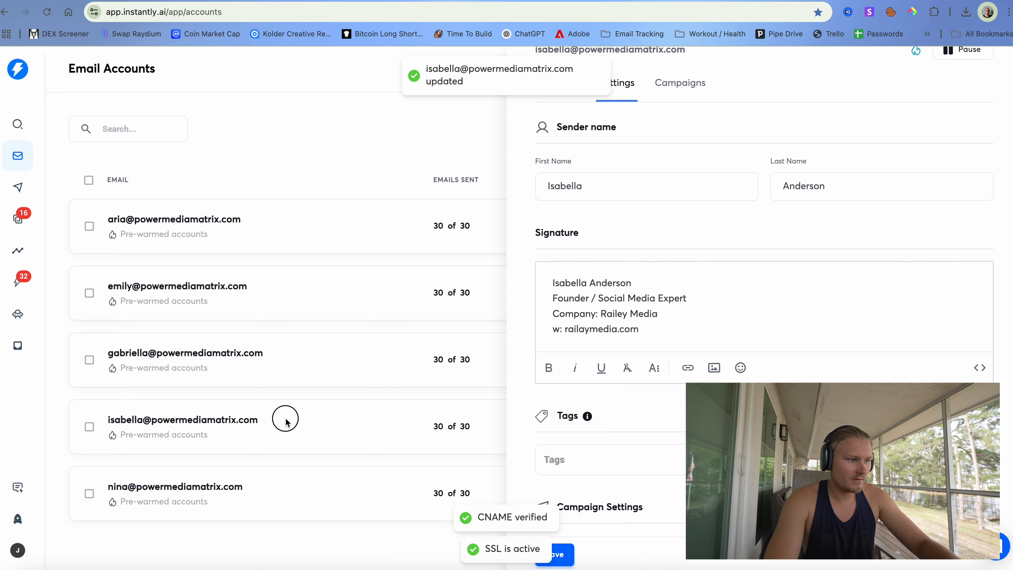
- Open the fifth account's details and inspect its company and website signature lines
{"action": "left_click", "coordinate": [245, 490]}
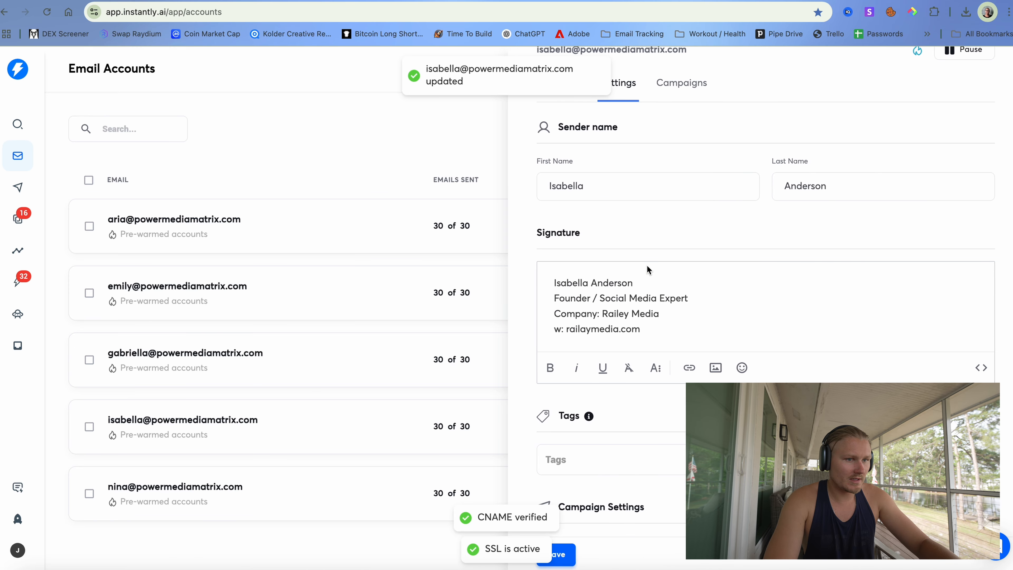
{"action": "left_click", "coordinate": [304, 468]}
{"action": "left_click", "coordinate": [192, 489]}
{"action": "mouse_move", "coordinate": [663, 316]}
{"action": "left_mouse_down"}
{"action": "mouse_move", "coordinate": [511, 273]}
{"action": "mouse_move", "coordinate": [660, 317]}
{"action": "mouse_move", "coordinate": [572, 295]}
{"action": "mouse_move", "coordinate": [536, 274]}
{"action": "left_mouse_up"}
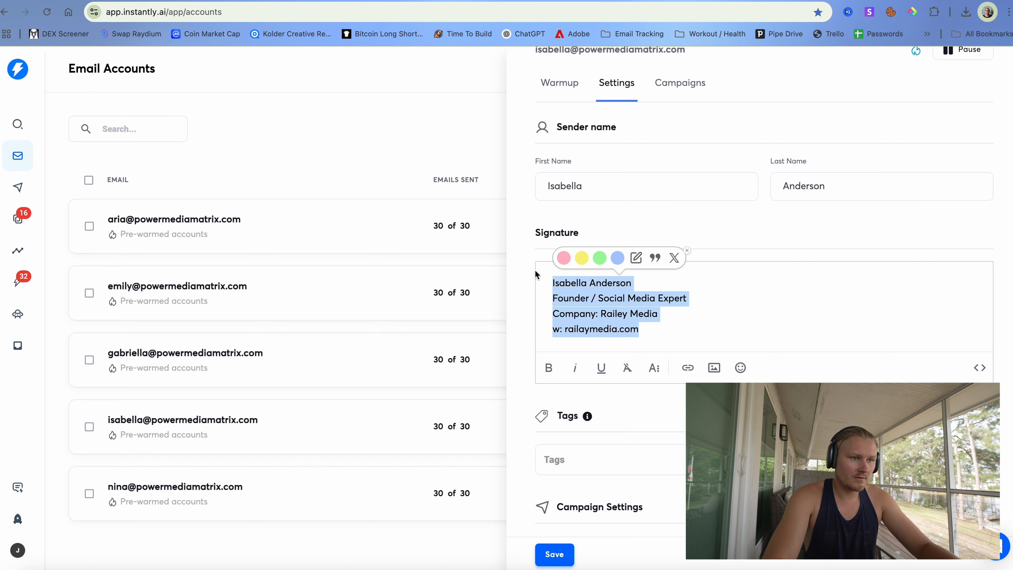
{"action": "left_click", "coordinate": [263, 479]}
- Paste the four-line signature into the last account, replace the old name with its sender's name, and save
{"action": "left_click", "coordinate": [208, 487]}
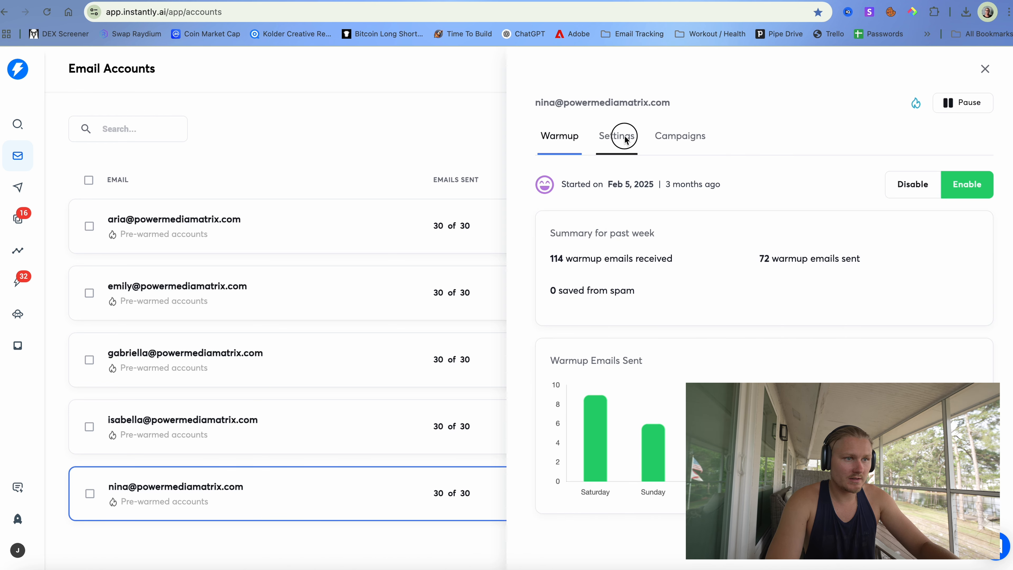
{"action": "left_click", "coordinate": [616, 135]}
{"action": "key", "text": "super+v"}
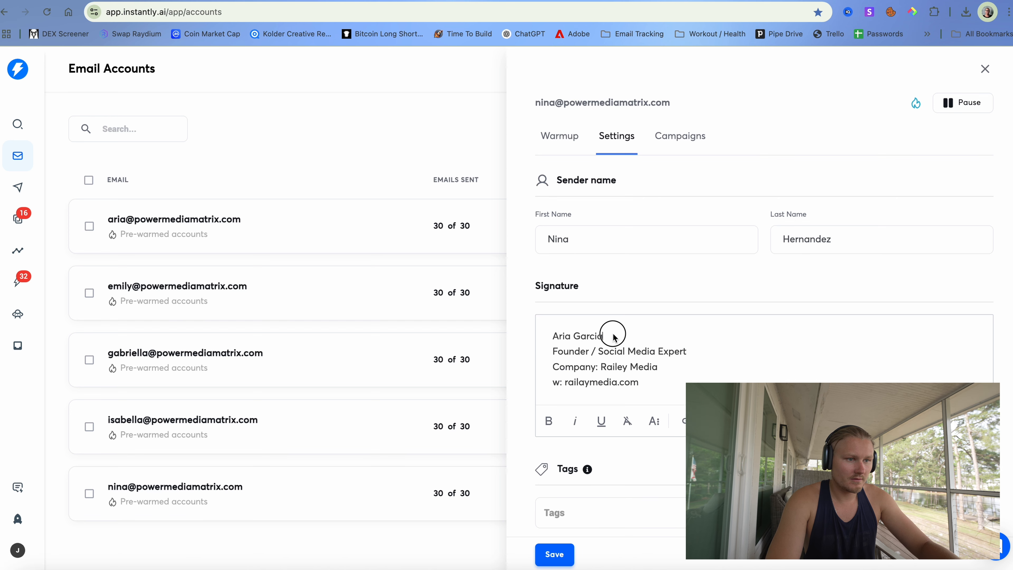
{"action": "left_click_drag", "start_coordinate": [610, 334], "coordinate": [525, 337]}
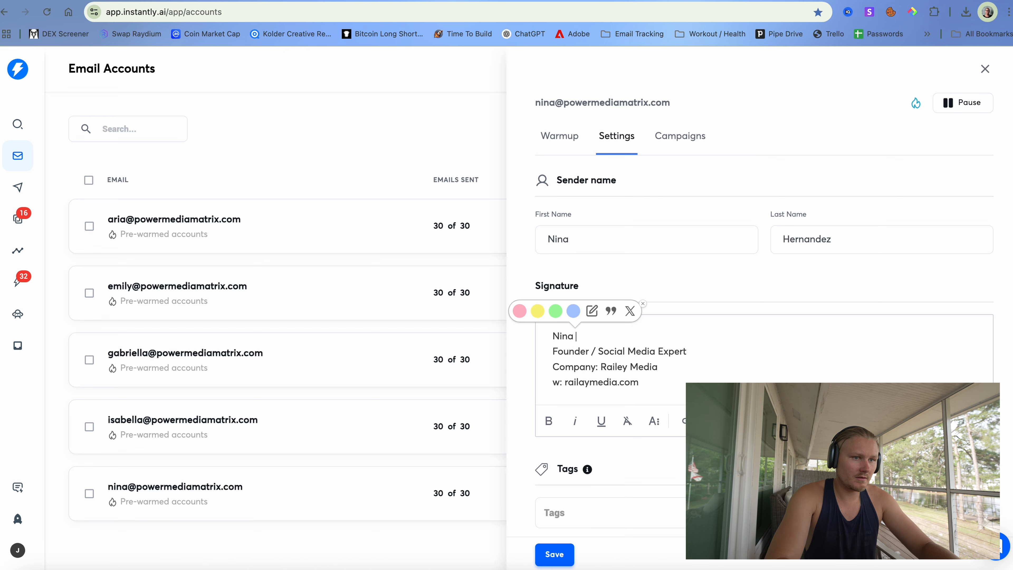
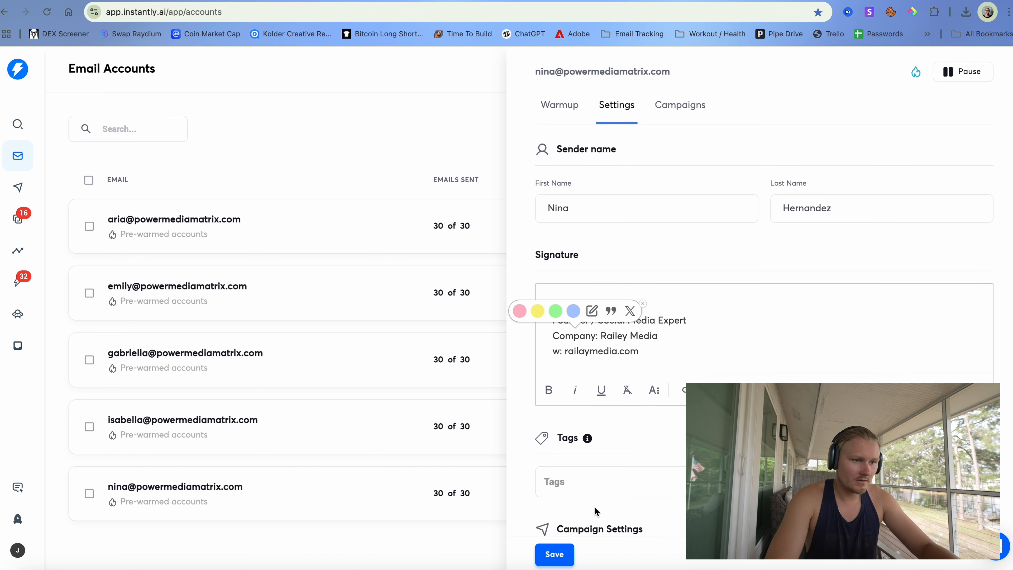
{"action": "scroll", "coordinate": [599, 459], "scroll_direction": "down", "scroll_amount": 1}
{"action": "left_click", "coordinate": [554, 554]}
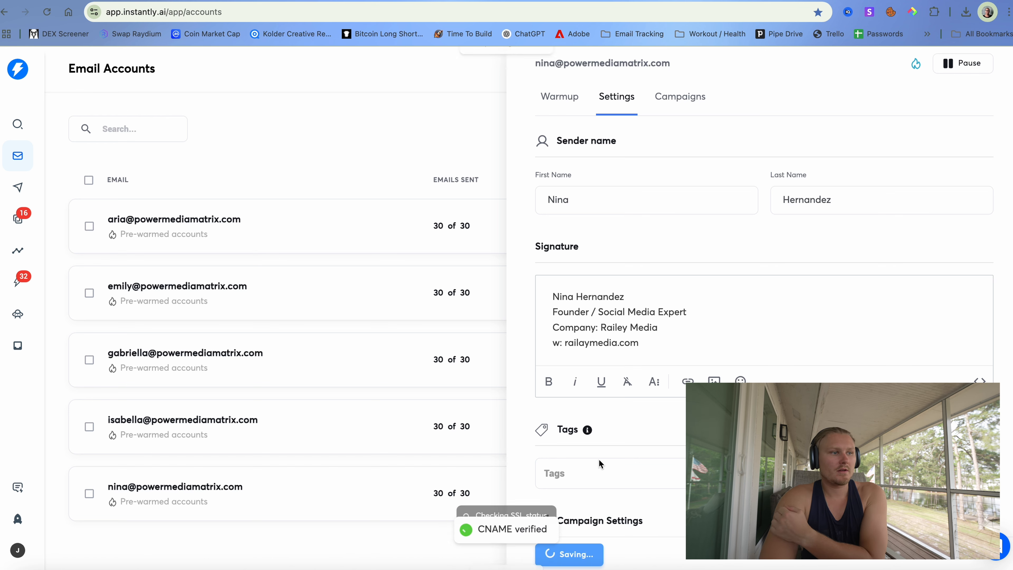
{"action": "left_click", "coordinate": [22, 181]}
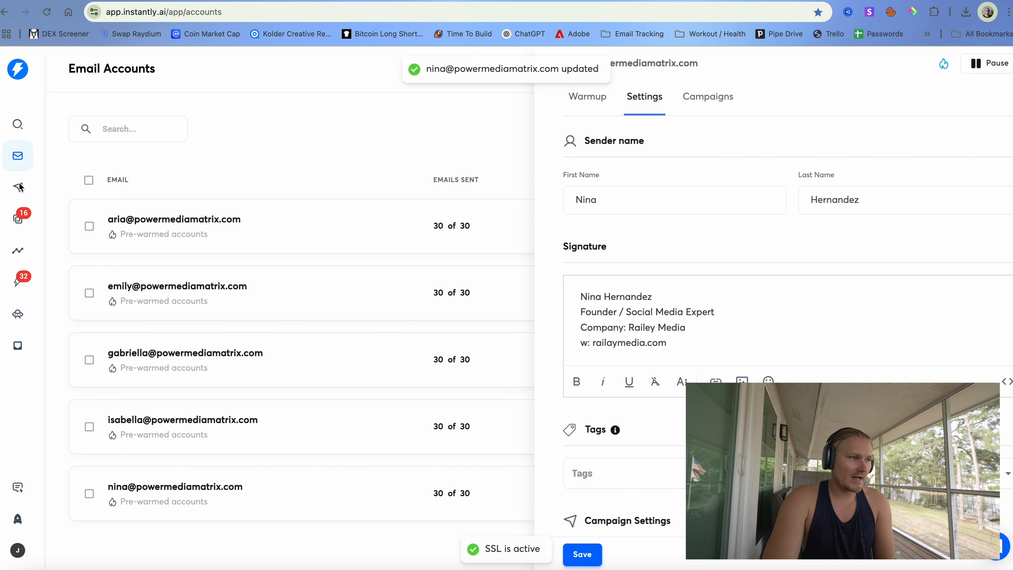
{"action": "left_click", "coordinate": [19, 183]}
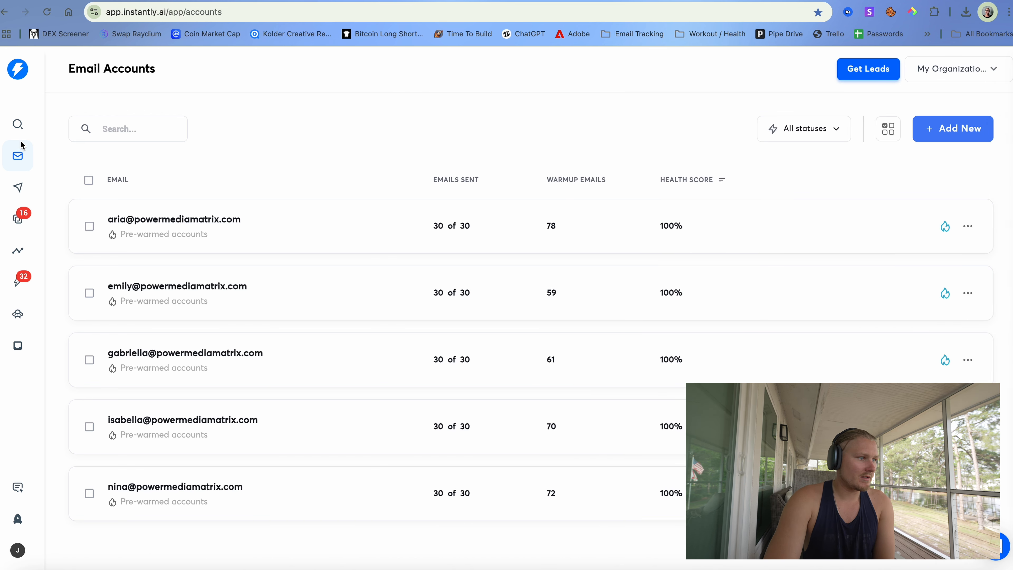
- Open the Camera Gear campaign's sequence and preview the Step 2 follow-up email
{"action": "left_click", "coordinate": [21, 195]}
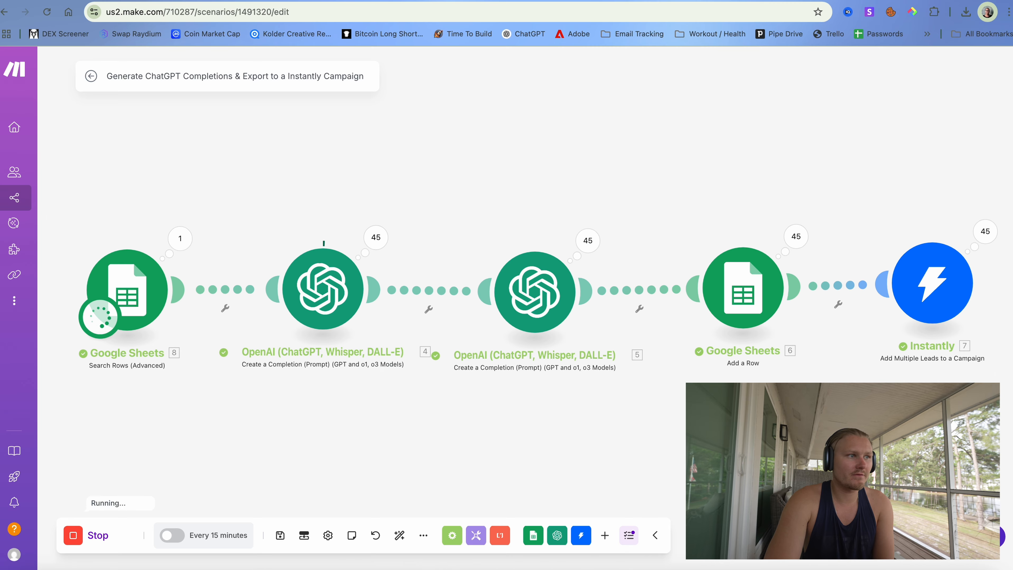
{"action": "left_click", "coordinate": [228, 0]}
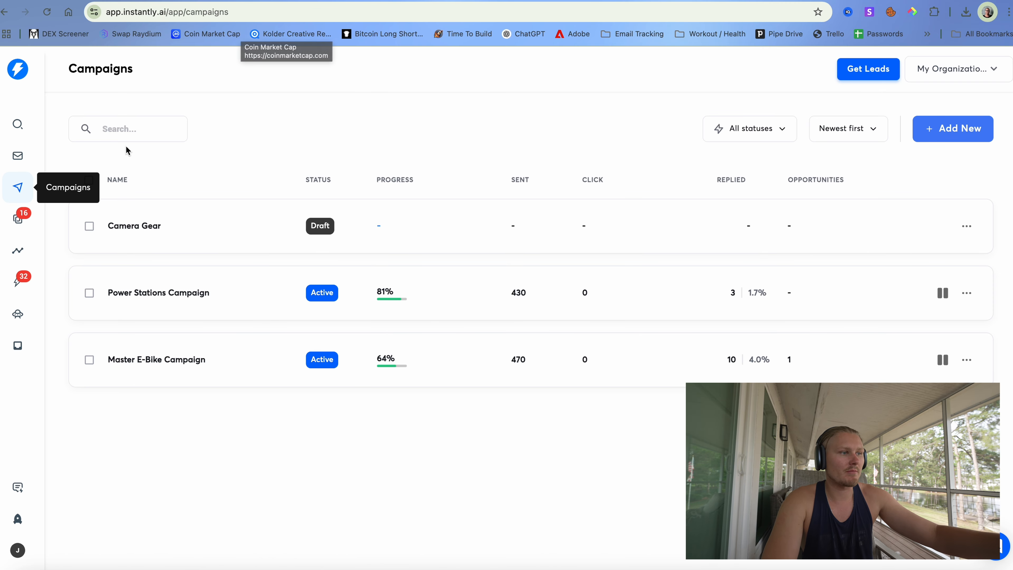
{"action": "left_click", "coordinate": [147, 227]}
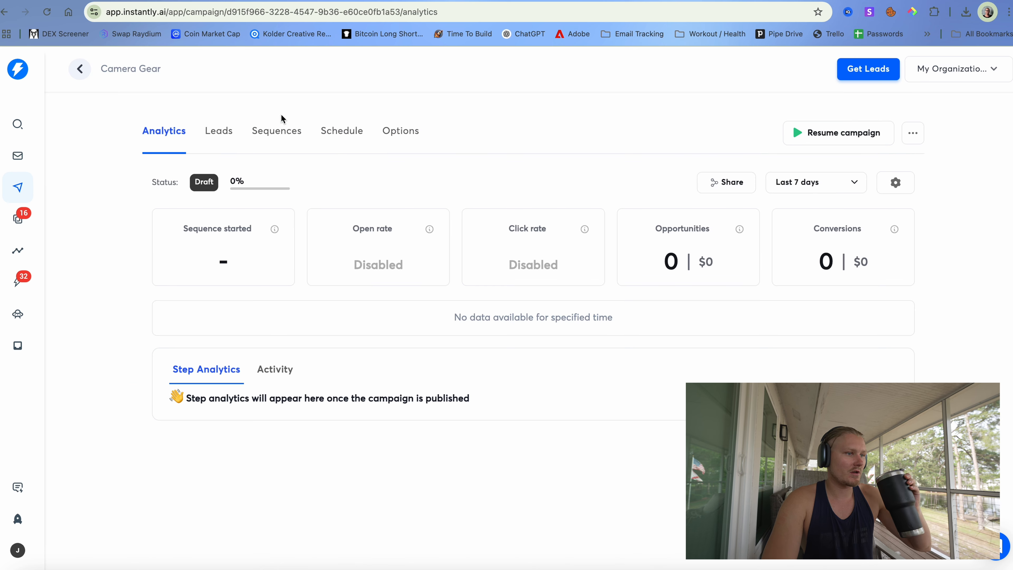
{"action": "left_click", "coordinate": [218, 132]}
{"action": "left_click", "coordinate": [265, 134]}
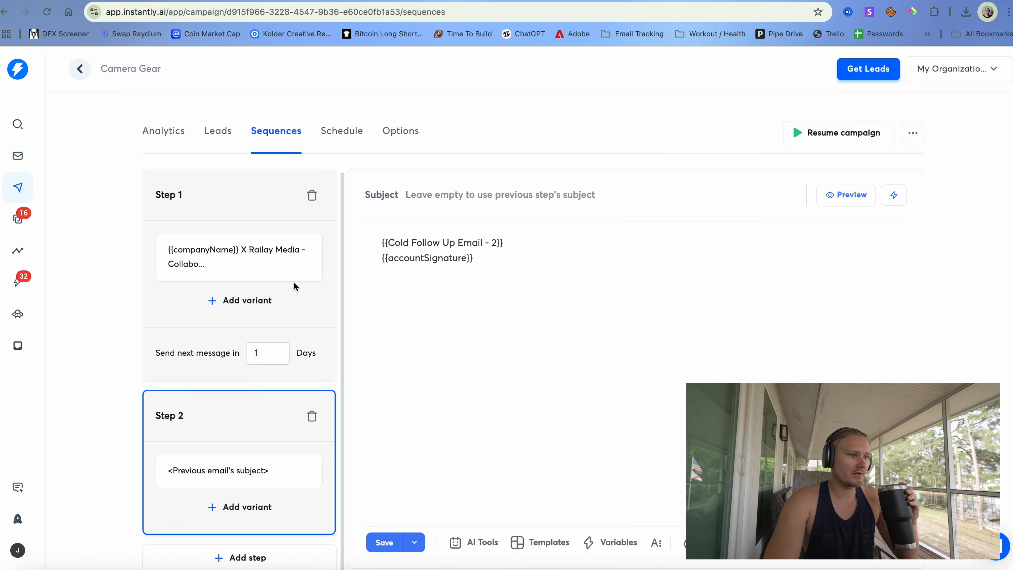
{"action": "left_click", "coordinate": [842, 196]}
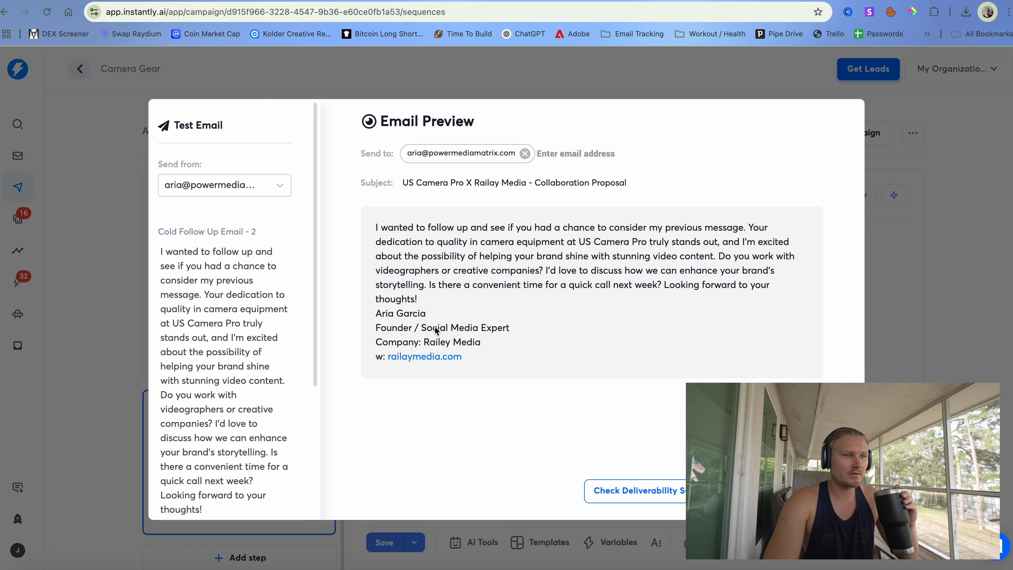
{"action": "key", "text": "Escape"}
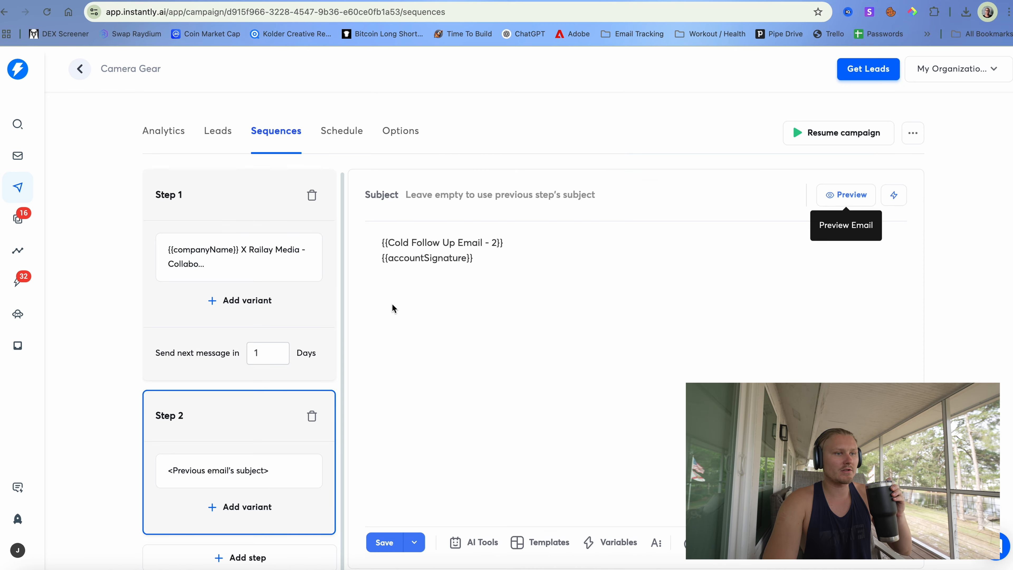
- Preview the Step 1 cold email, checking the leftover [Your Name] placeholder in the signature
{"action": "left_click", "coordinate": [253, 266]}
{"action": "left_click", "coordinate": [839, 194]}
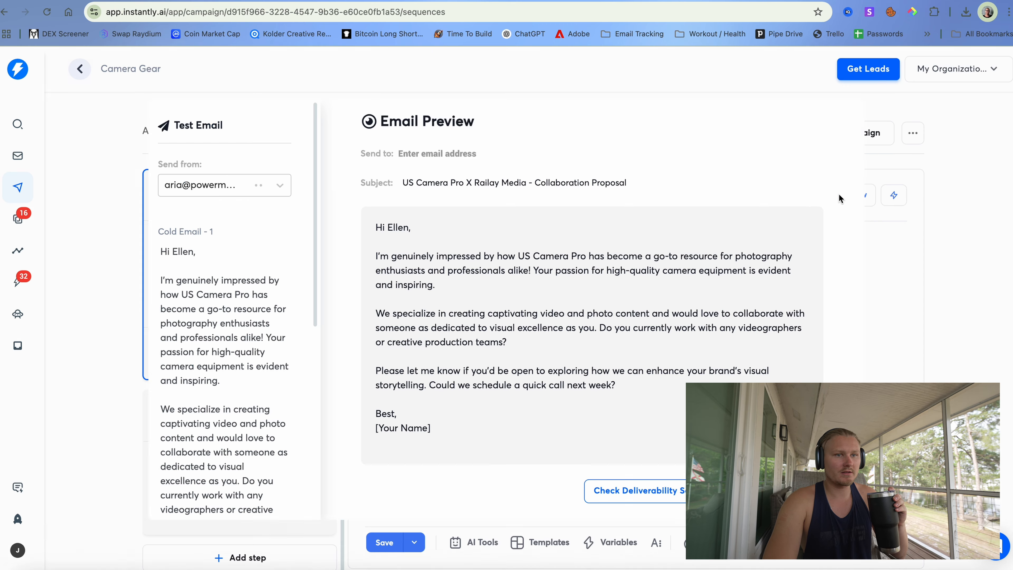
{"action": "scroll", "coordinate": [685, 354], "scroll_direction": "down", "scroll_amount": 2}
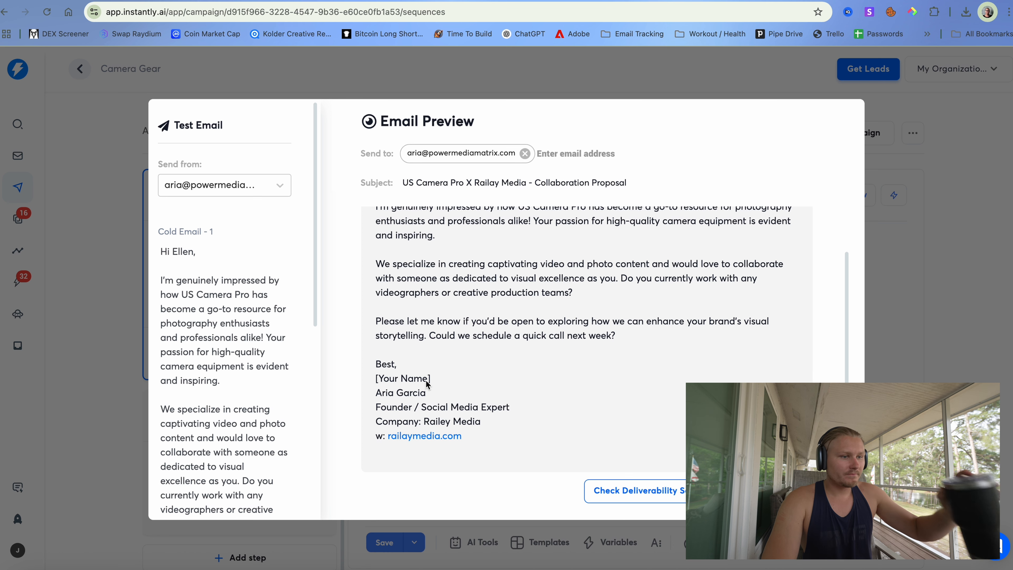
{"action": "left_click_drag", "start_coordinate": [432, 379], "coordinate": [383, 379]}
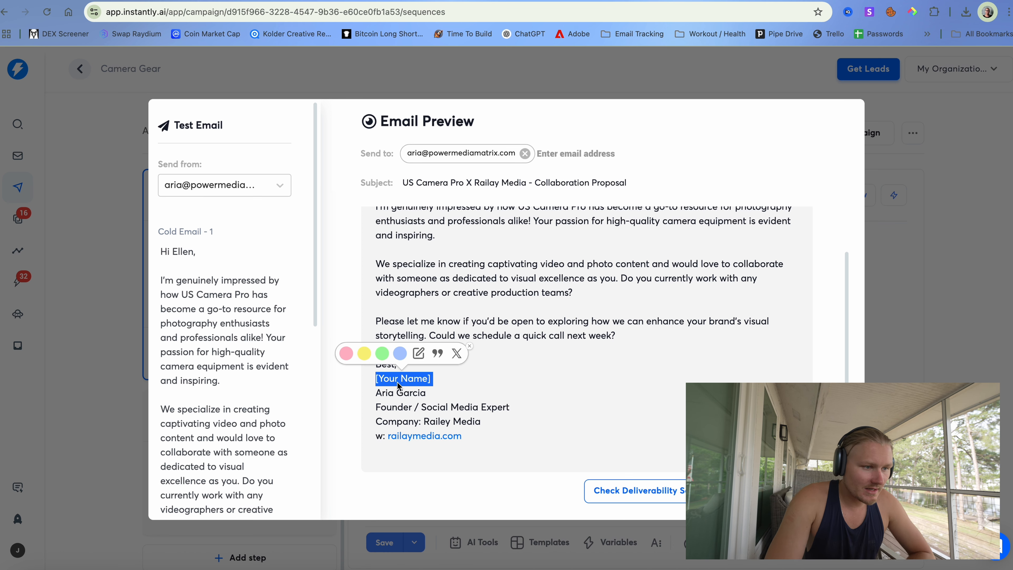
{"action": "left_click", "coordinate": [474, 376]}
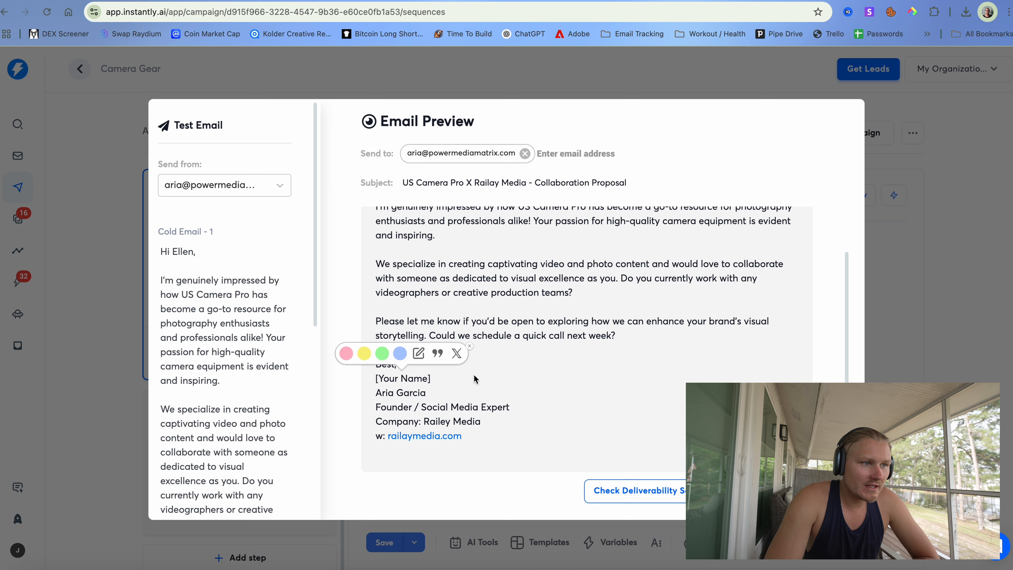
{"action": "left_click", "coordinate": [446, 383]}
{"action": "left_click_drag", "start_coordinate": [435, 381], "coordinate": [377, 379]}
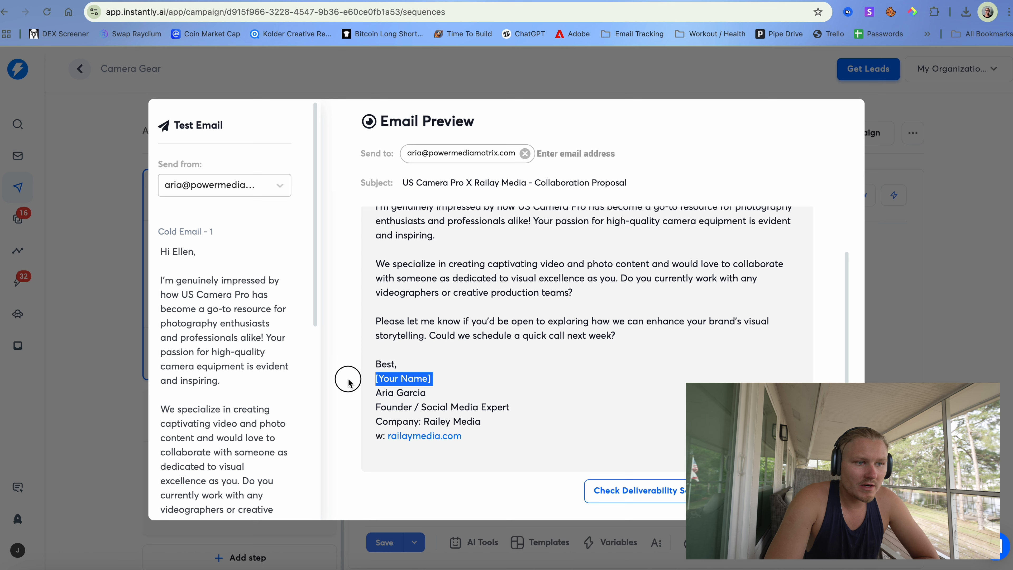
{"action": "left_click", "coordinate": [485, 387]}
{"action": "scroll", "coordinate": [491, 391], "scroll_direction": "up", "scroll_amount": 1}
{"action": "scroll", "coordinate": [491, 395], "scroll_direction": "up", "scroll_amount": 3}
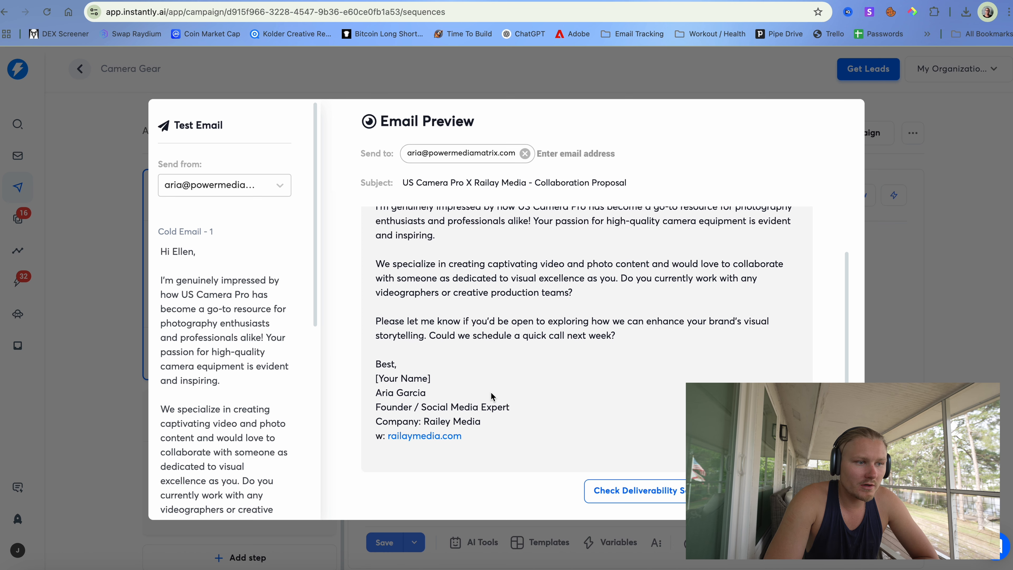
{"action": "scroll", "coordinate": [493, 396], "scroll_direction": "down", "scroll_amount": 4}
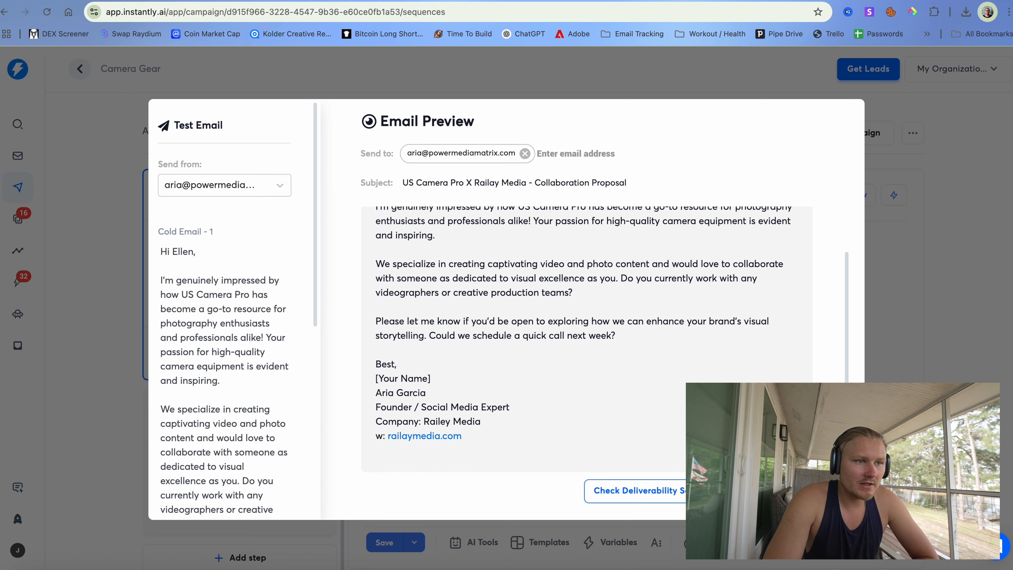
{"action": "key", "text": "Escape"}
{"action": "scroll", "coordinate": [454, 331], "scroll_direction": "down", "scroll_amount": 1}
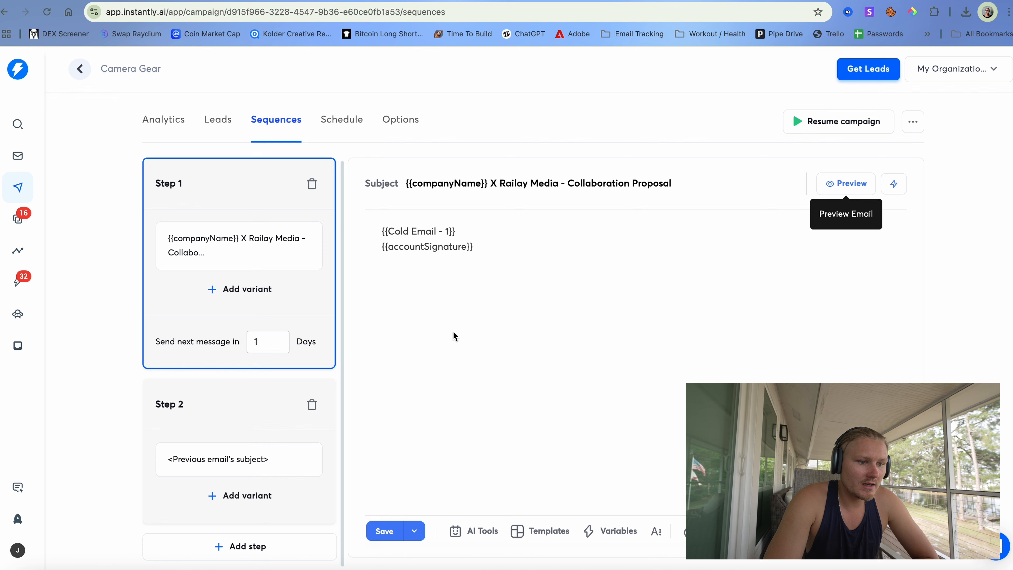
{"action": "scroll", "coordinate": [460, 396], "scroll_direction": "up", "scroll_amount": 1}
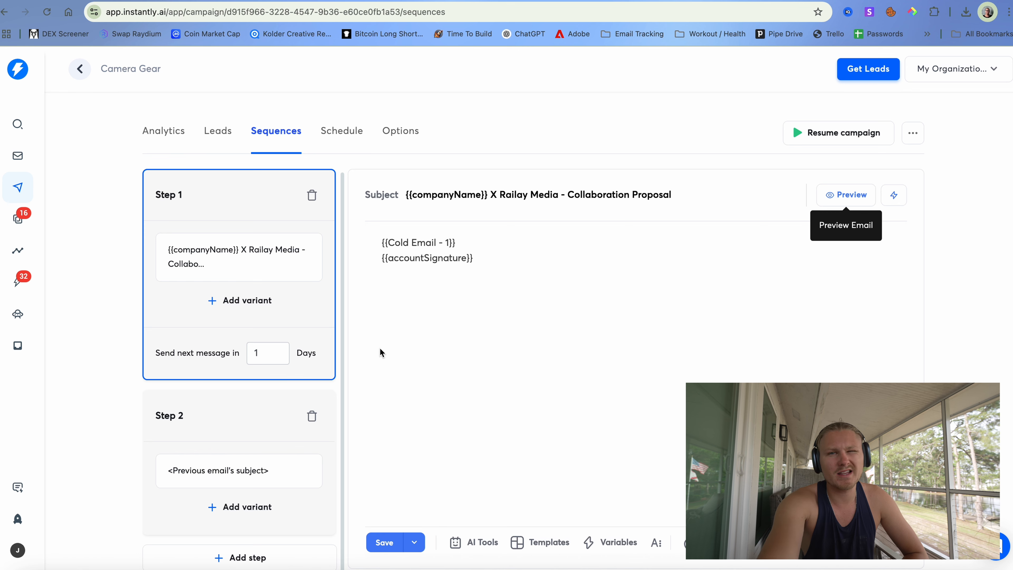
{"action": "left_click", "coordinate": [217, 131]}
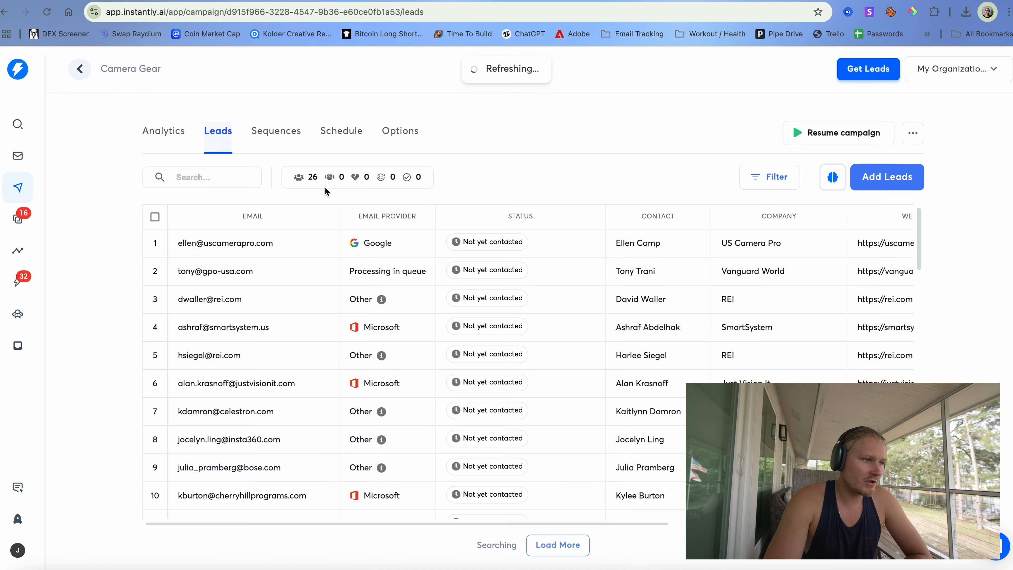
{"action": "scroll", "coordinate": [409, 305], "scroll_direction": "down", "scroll_amount": 2}
{"action": "scroll", "coordinate": [410, 309], "scroll_direction": "right", "scroll_amount": 5}
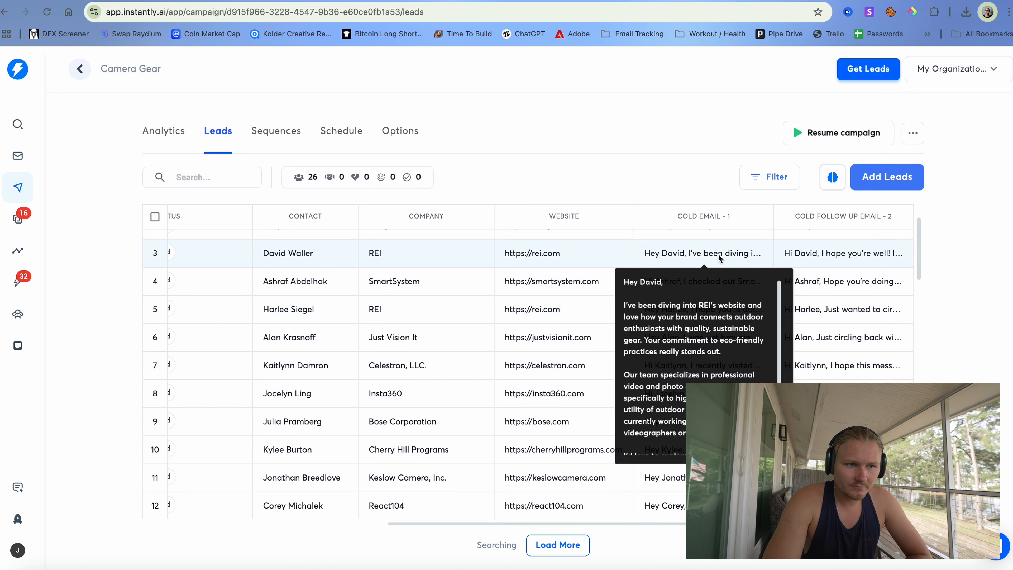
{"action": "left_click", "coordinate": [710, 254]}
{"action": "scroll", "coordinate": [783, 341], "scroll_direction": "down", "scroll_amount": 2}
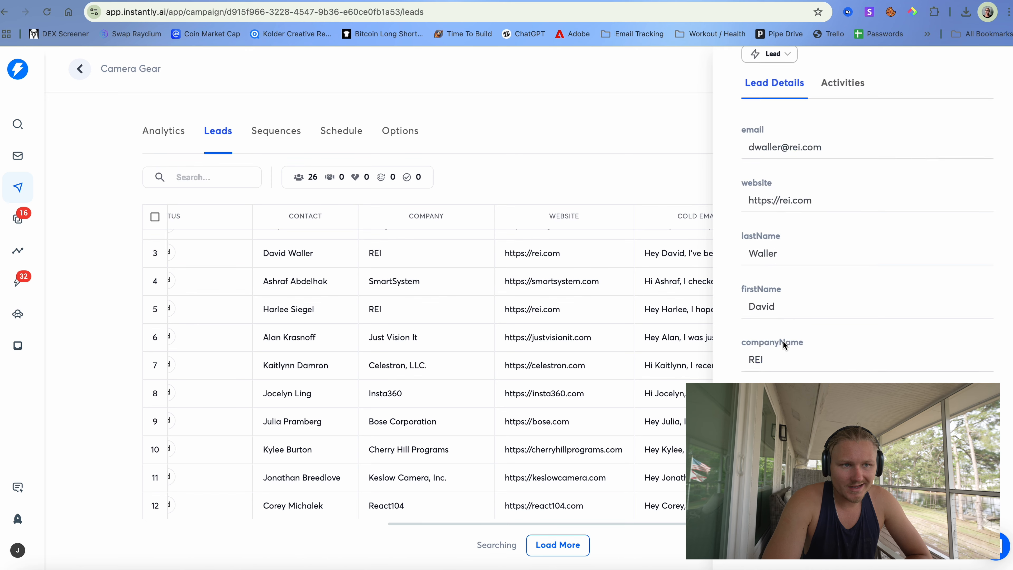
{"action": "scroll", "coordinate": [782, 341], "scroll_direction": "up", "scroll_amount": 2}
{"action": "left_click", "coordinate": [700, 312]}
{"action": "mouse_move", "coordinate": [698, 256]}
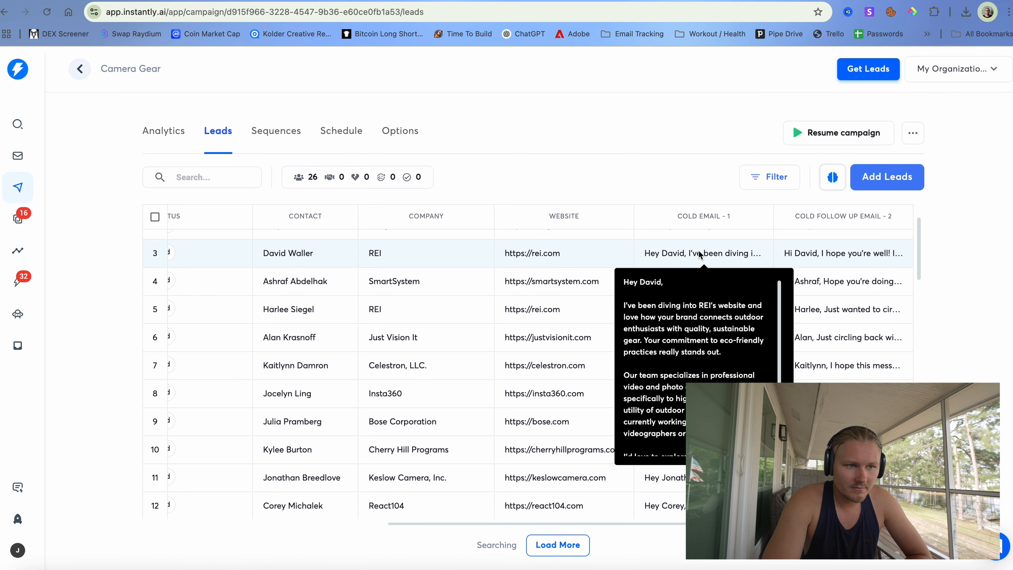
{"action": "scroll", "coordinate": [699, 319], "scroll_direction": "down", "scroll_amount": 2}
{"action": "left_click", "coordinate": [674, 337]}
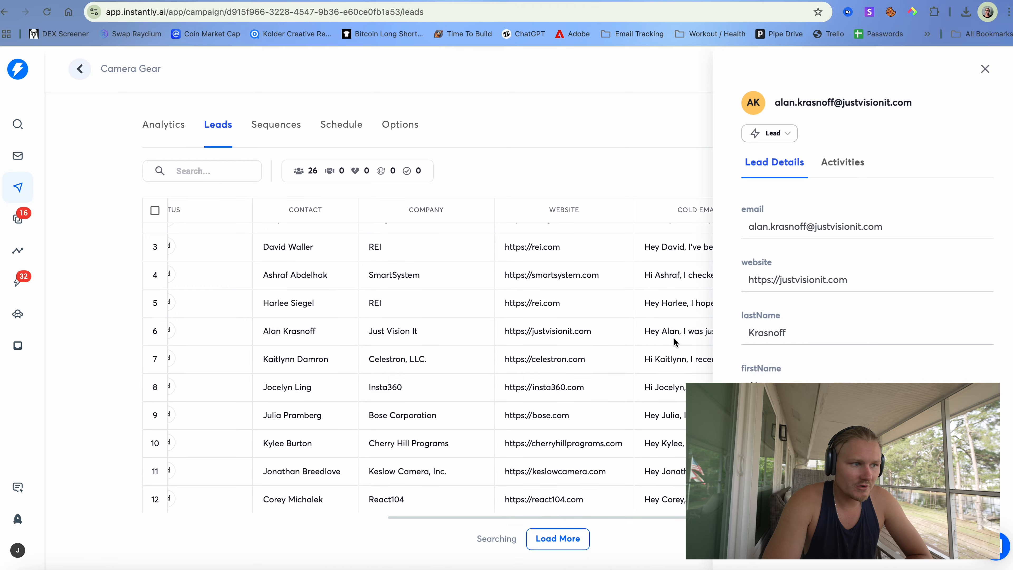
{"action": "left_click", "coordinate": [583, 376]}
{"action": "scroll", "coordinate": [507, 487], "scroll_direction": "down", "scroll_amount": 15}
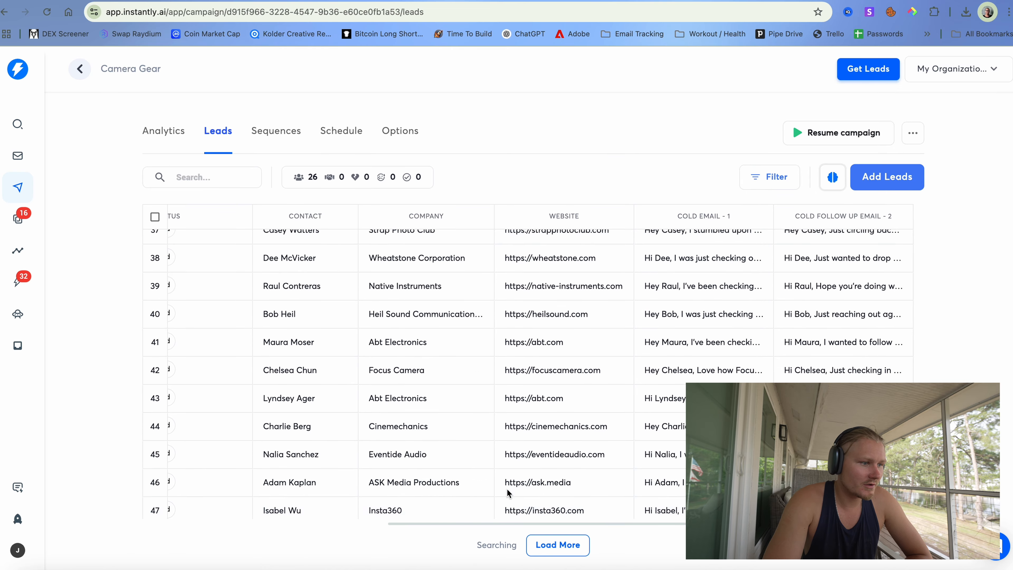
{"action": "mouse_move", "coordinate": [705, 362]}
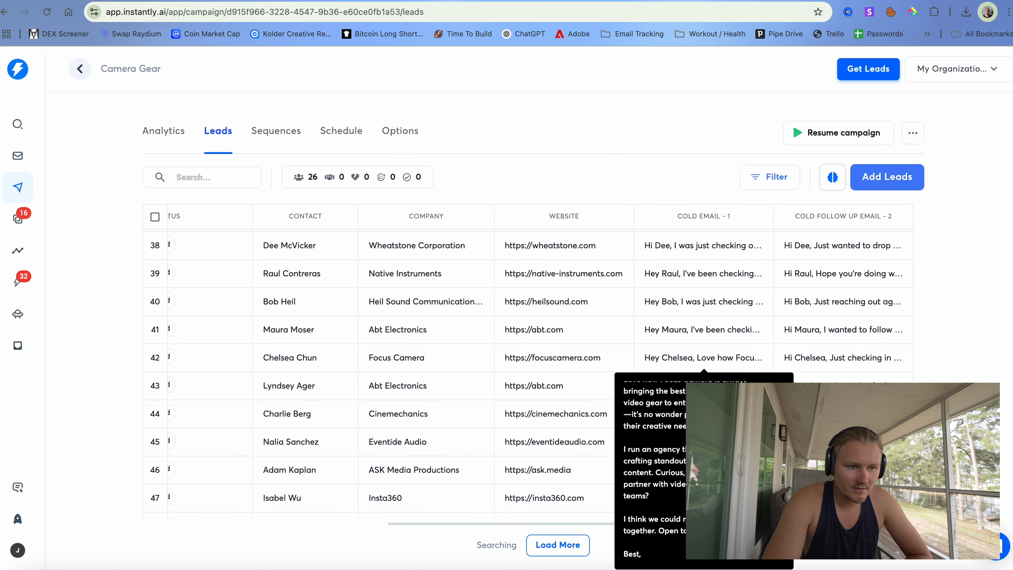
{"action": "scroll", "coordinate": [718, 343], "scroll_direction": "down", "scroll_amount": 2}
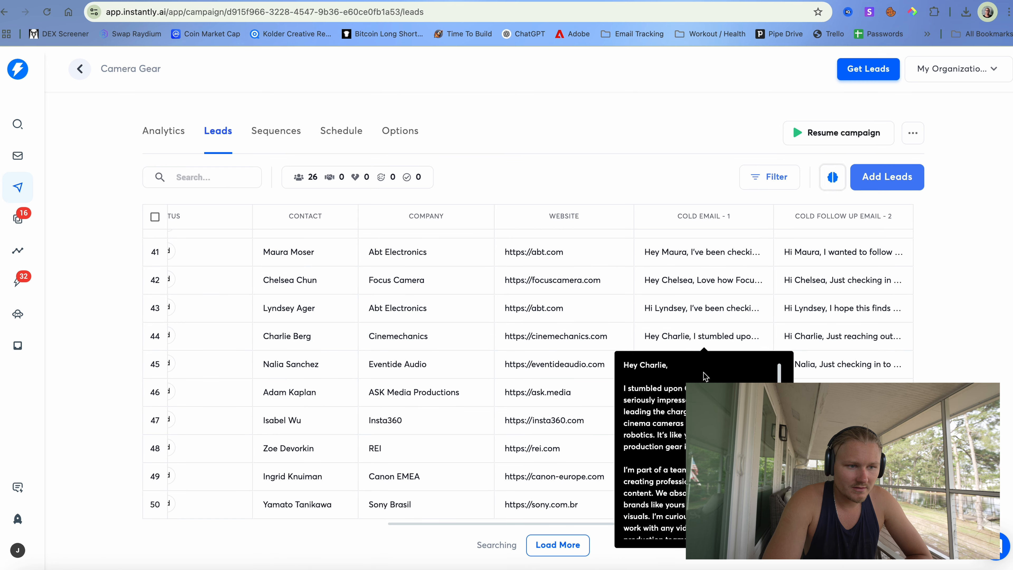
{"action": "mouse_move", "coordinate": [718, 504]}
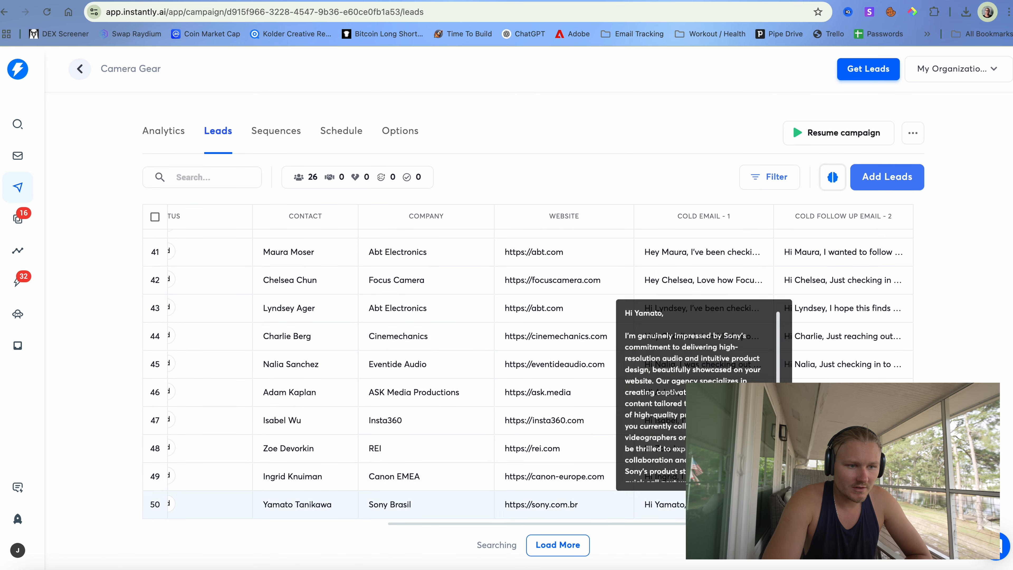
{"action": "scroll", "coordinate": [717, 503], "scroll_direction": "down", "scroll_amount": 1}
{"action": "scroll", "coordinate": [698, 383], "scroll_direction": "down", "scroll_amount": 3}
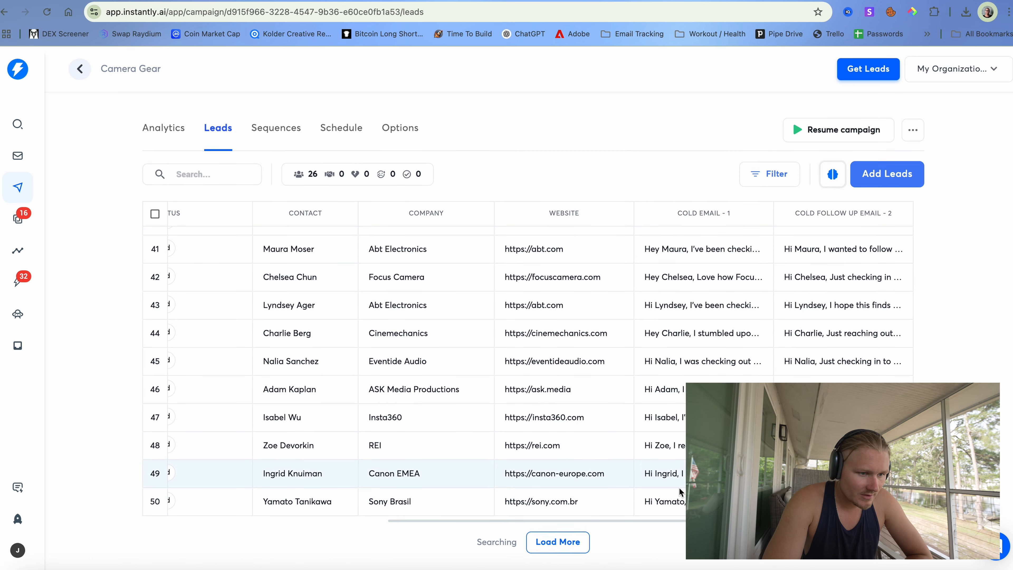
{"action": "mouse_move", "coordinate": [675, 480]}
{"action": "scroll", "coordinate": [681, 400], "scroll_direction": "down", "scroll_amount": 3}
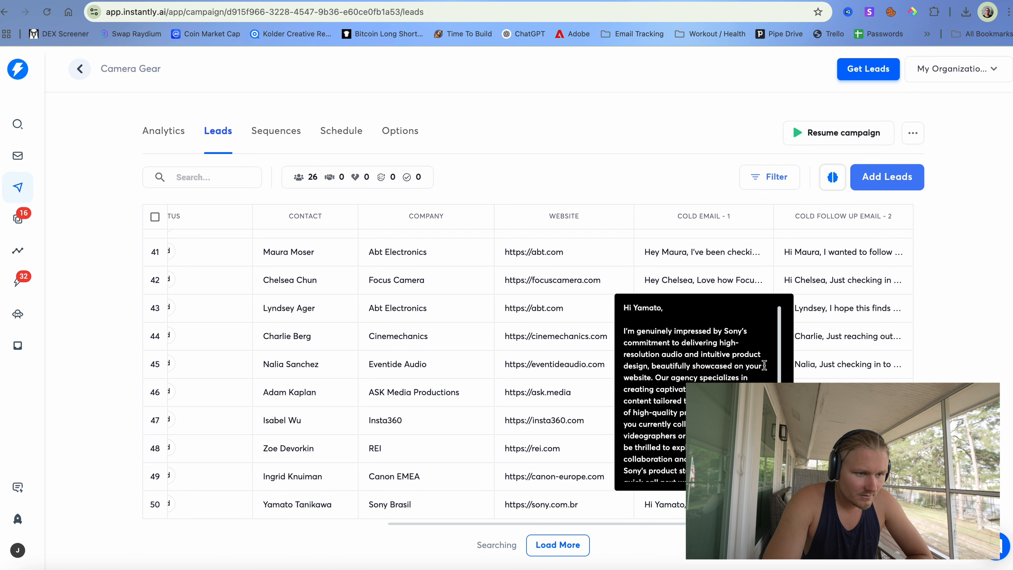
{"action": "mouse_move", "coordinate": [677, 392]}
{"action": "scroll", "coordinate": [714, 323], "scroll_direction": "down", "scroll_amount": 3}
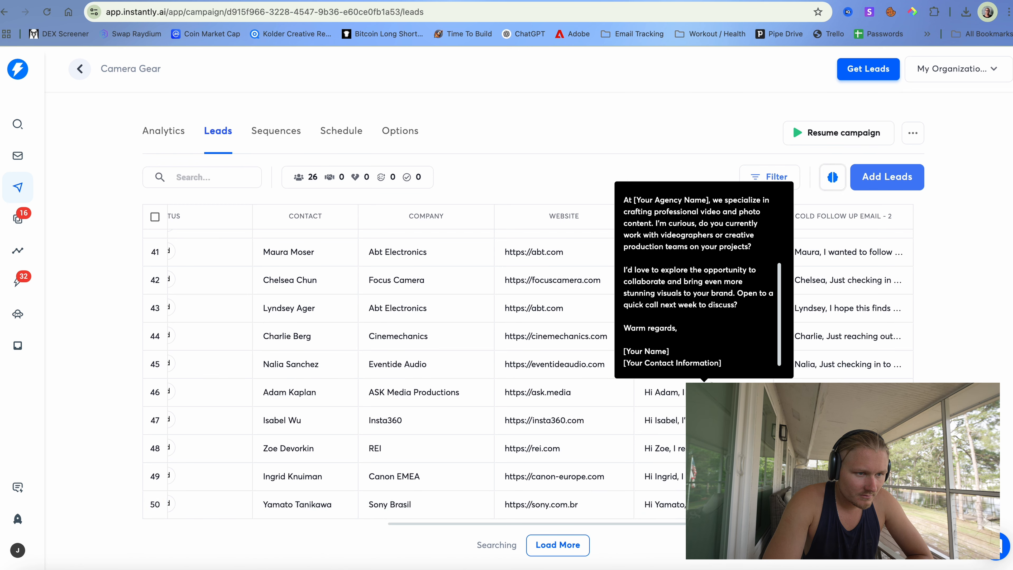
{"action": "scroll", "coordinate": [672, 470], "scroll_direction": "up", "scroll_amount": 3}
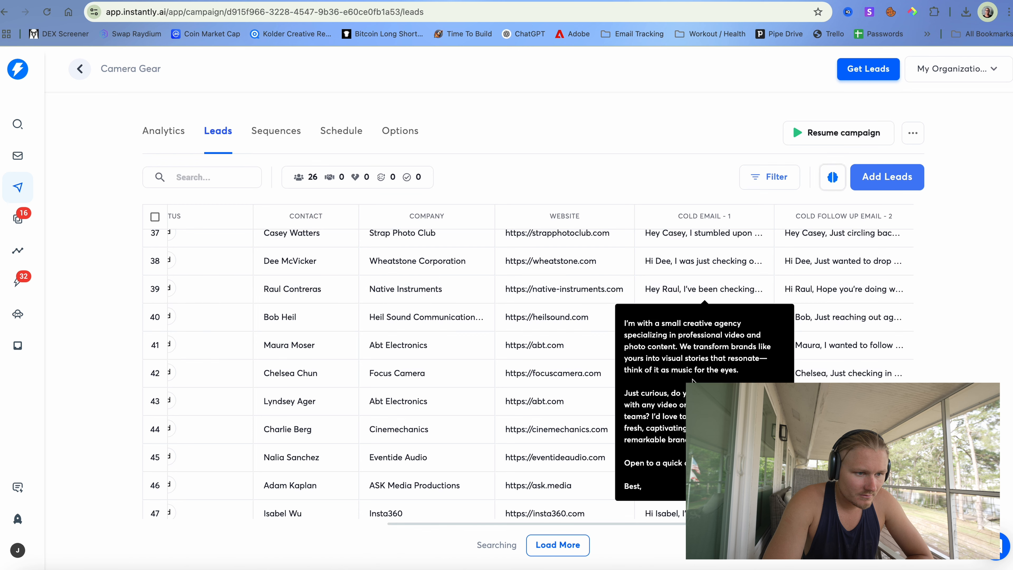
{"action": "scroll", "coordinate": [706, 258], "scroll_direction": "up", "scroll_amount": 10}
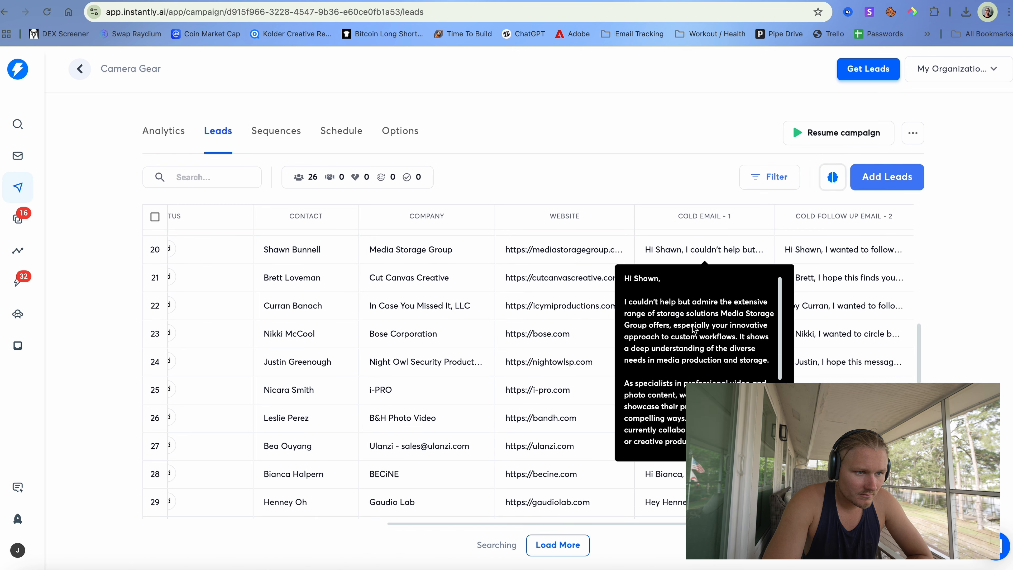
{"action": "scroll", "coordinate": [698, 355], "scroll_direction": "up", "scroll_amount": 6}
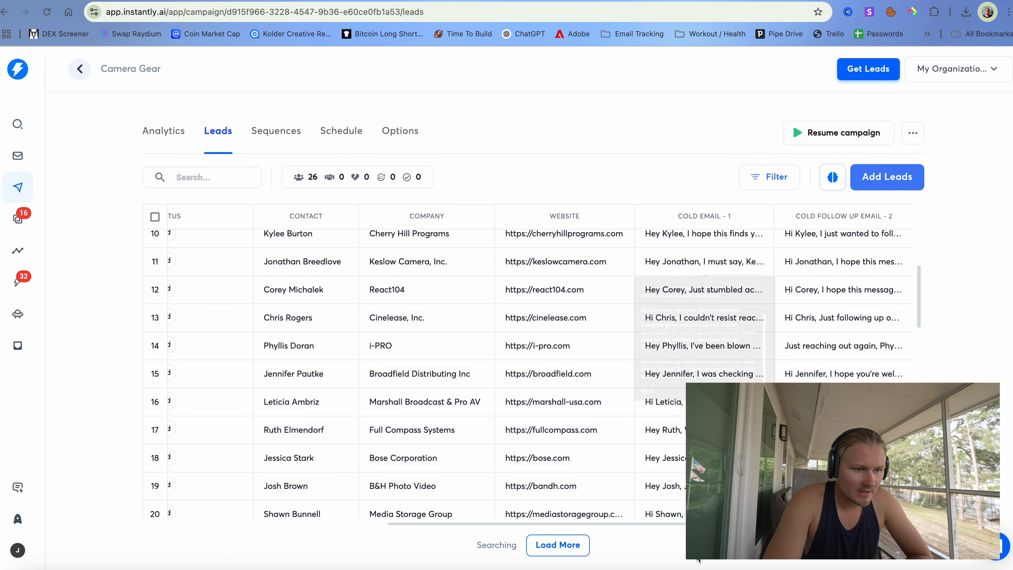
{"action": "scroll", "coordinate": [688, 285], "scroll_direction": "up", "scroll_amount": 2}
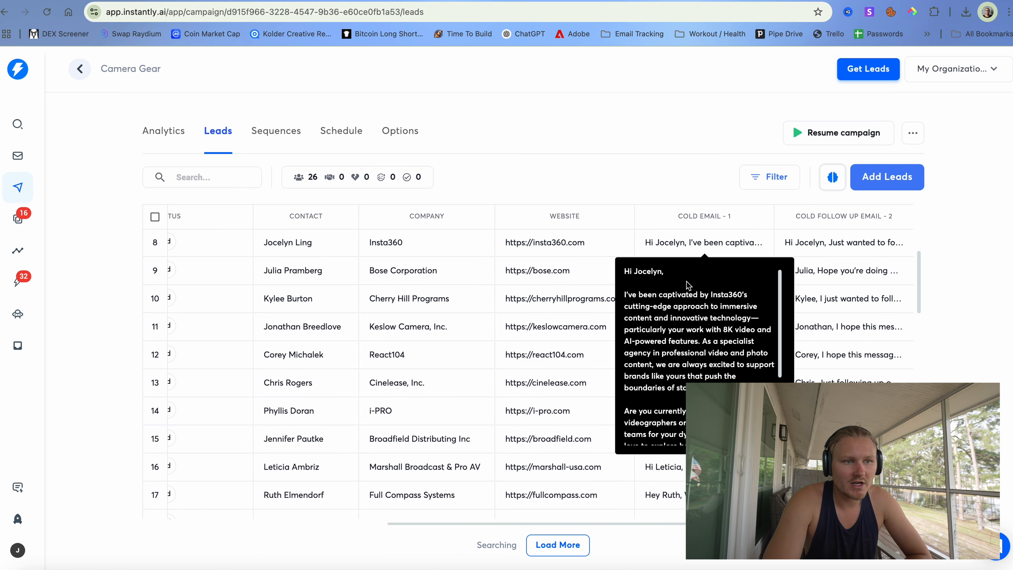
{"action": "scroll", "coordinate": [698, 331], "scroll_direction": "up", "scroll_amount": 2}
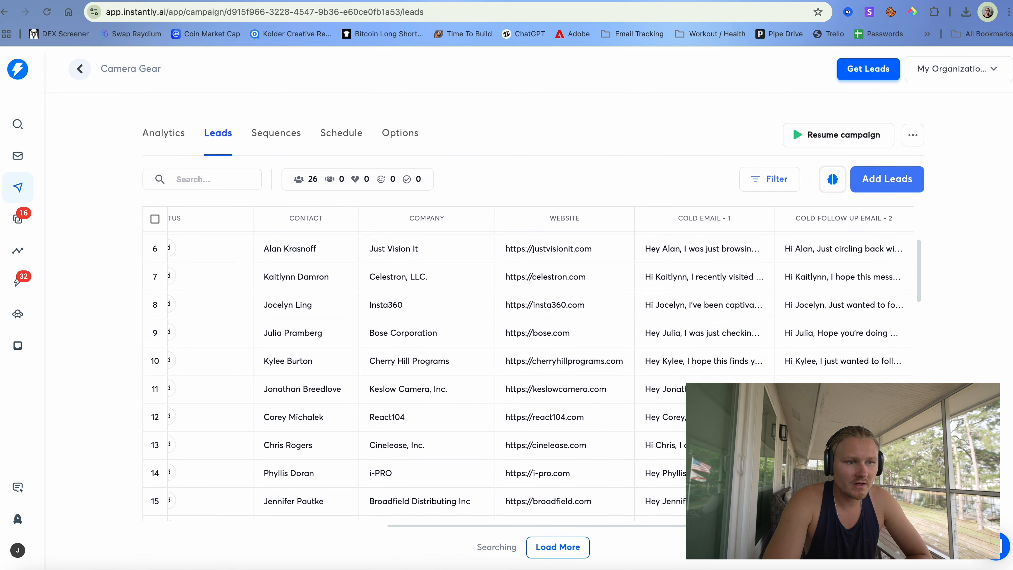
{"action": "scroll", "coordinate": [704, 258], "scroll_direction": "up", "scroll_amount": 2}
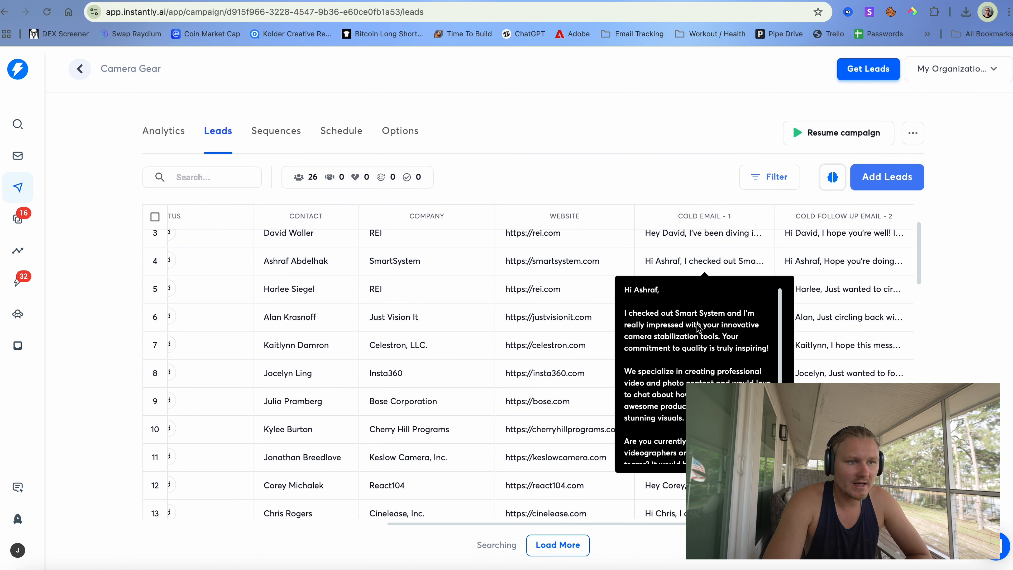
{"action": "scroll", "coordinate": [704, 259], "scroll_direction": "up", "scroll_amount": 3}
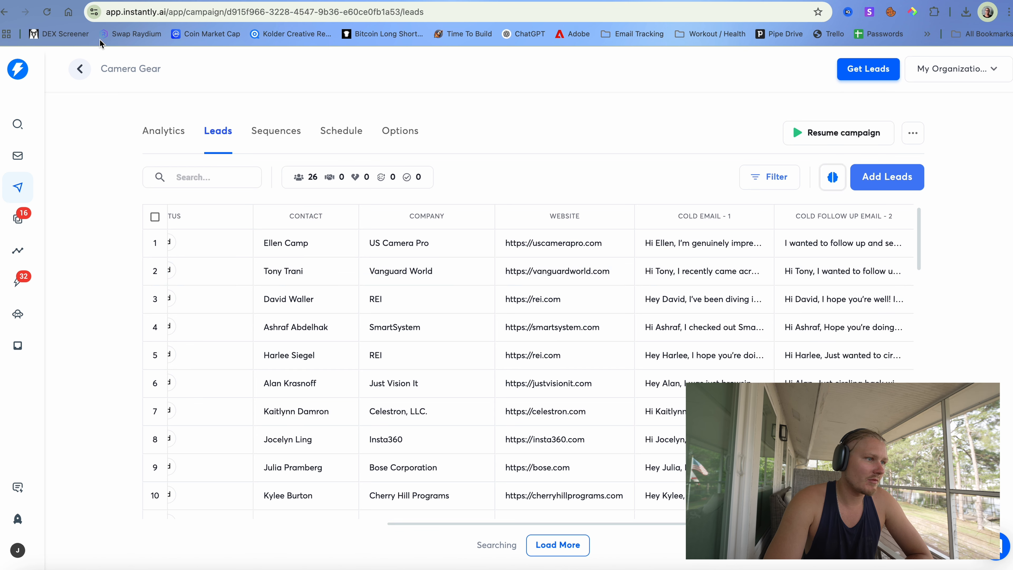
- Reload Camera Gear's leads to show all 33, close Filter without conditions, then go to Sequences
{"action": "left_click", "coordinate": [48, 17]}
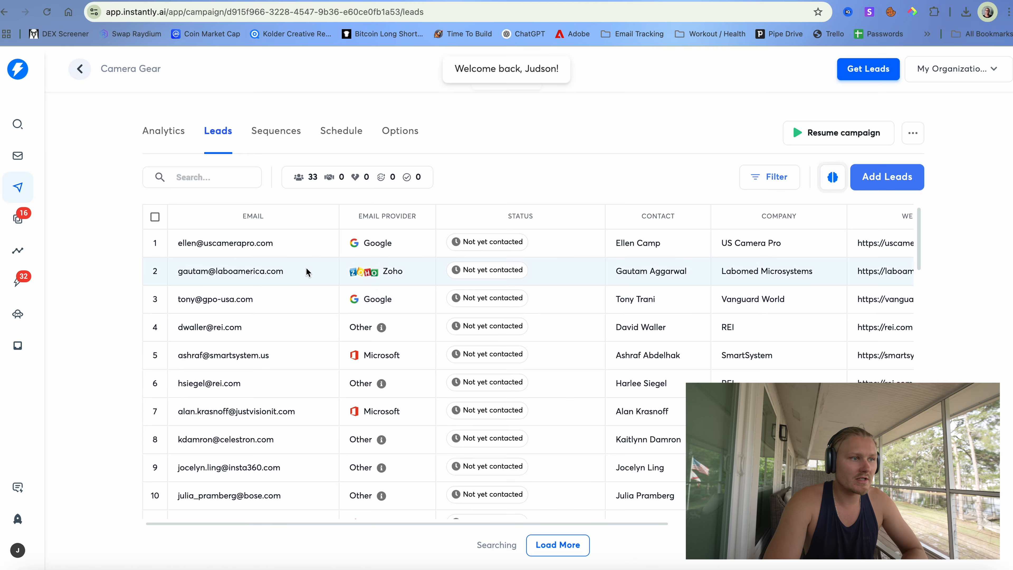
{"action": "scroll", "coordinate": [411, 329], "scroll_direction": "down", "scroll_amount": 20}
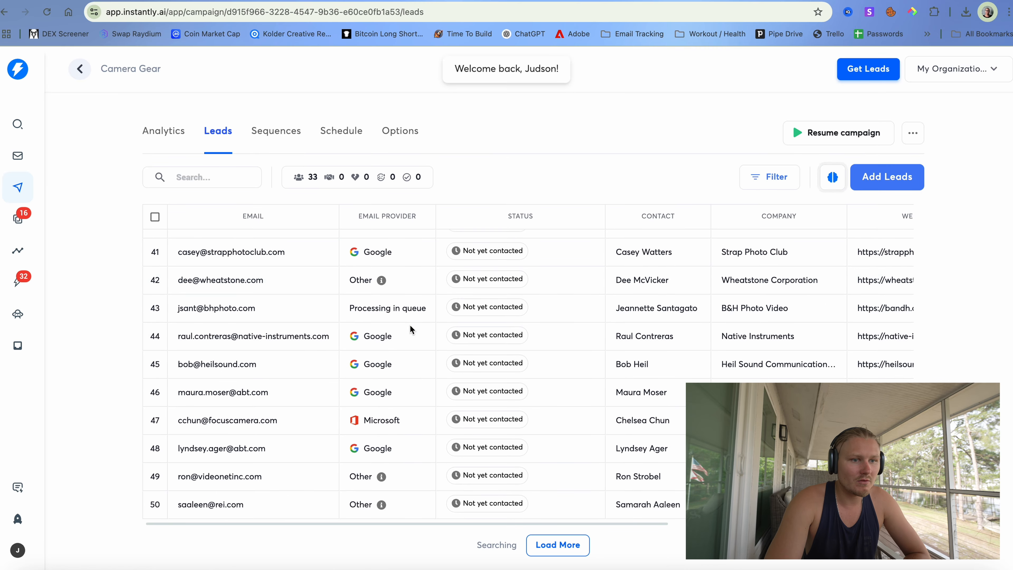
{"action": "scroll", "coordinate": [411, 329], "scroll_direction": "right", "scroll_amount": 8}
{"action": "scroll", "coordinate": [412, 329], "scroll_direction": "up", "scroll_amount": 13}
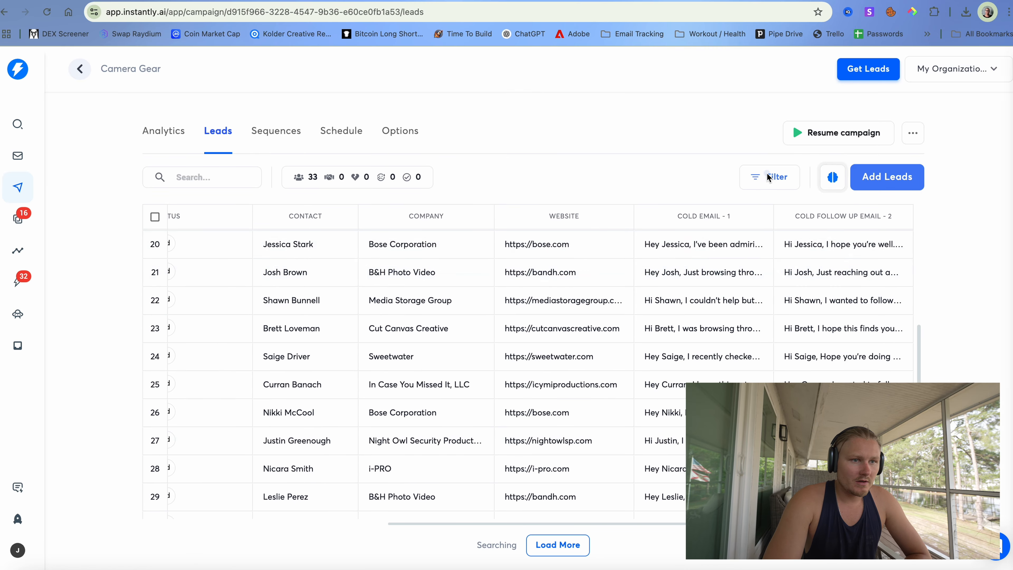
{"action": "left_click", "coordinate": [769, 176]}
{"action": "left_click", "coordinate": [812, 317]}
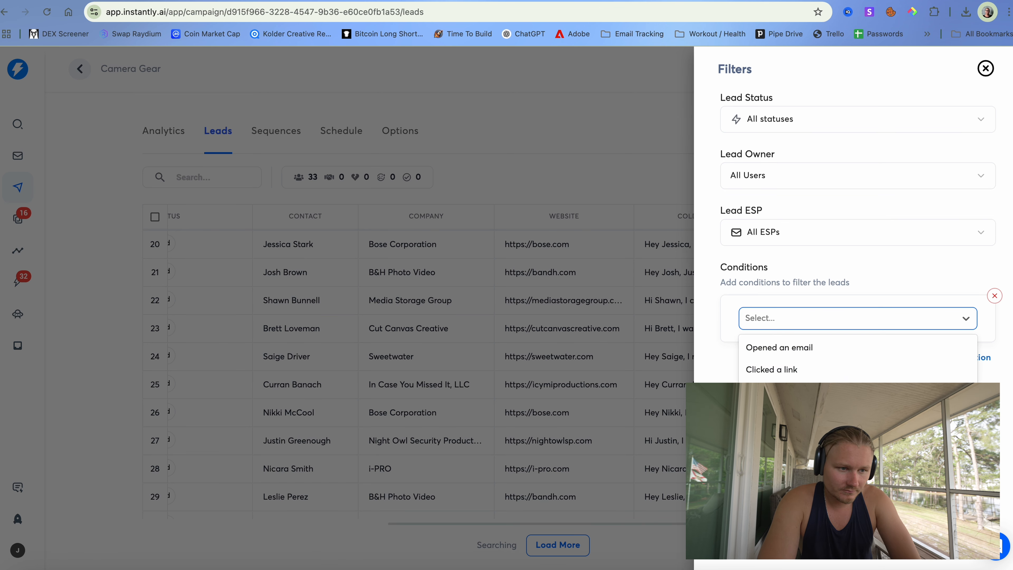
{"action": "left_click", "coordinate": [814, 487]}
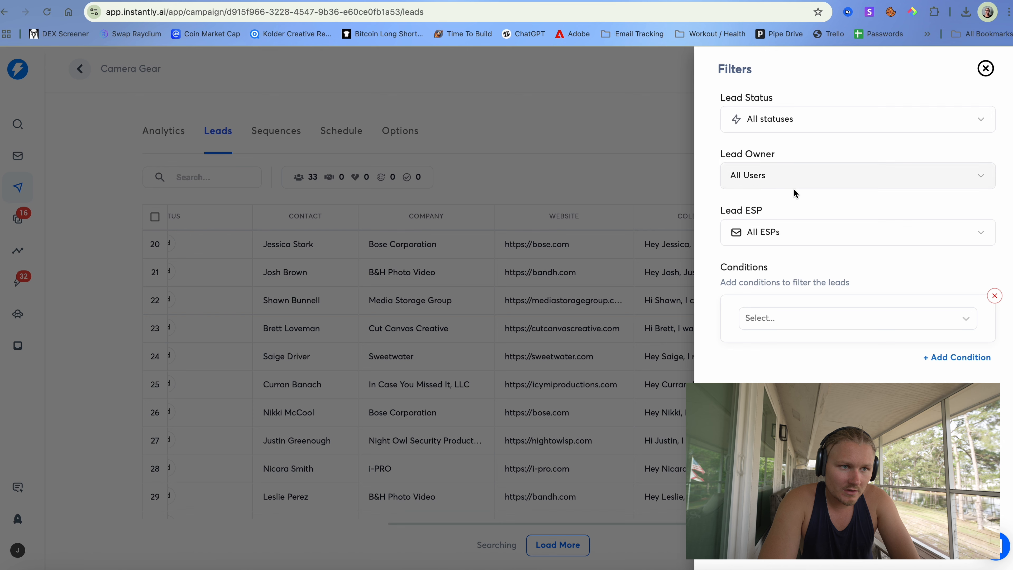
{"action": "left_click", "coordinate": [985, 67]}
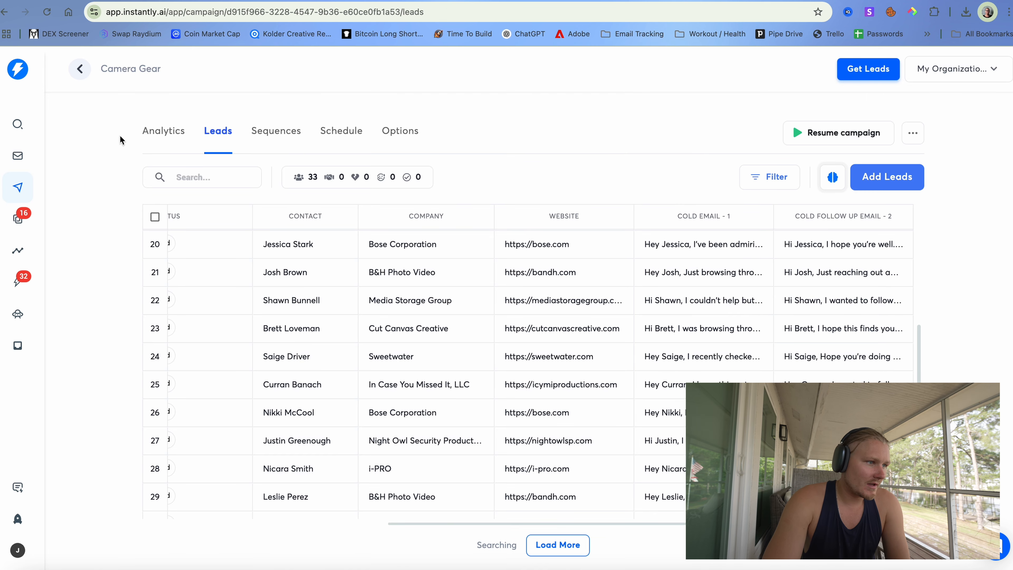
{"action": "left_click", "coordinate": [267, 130]}
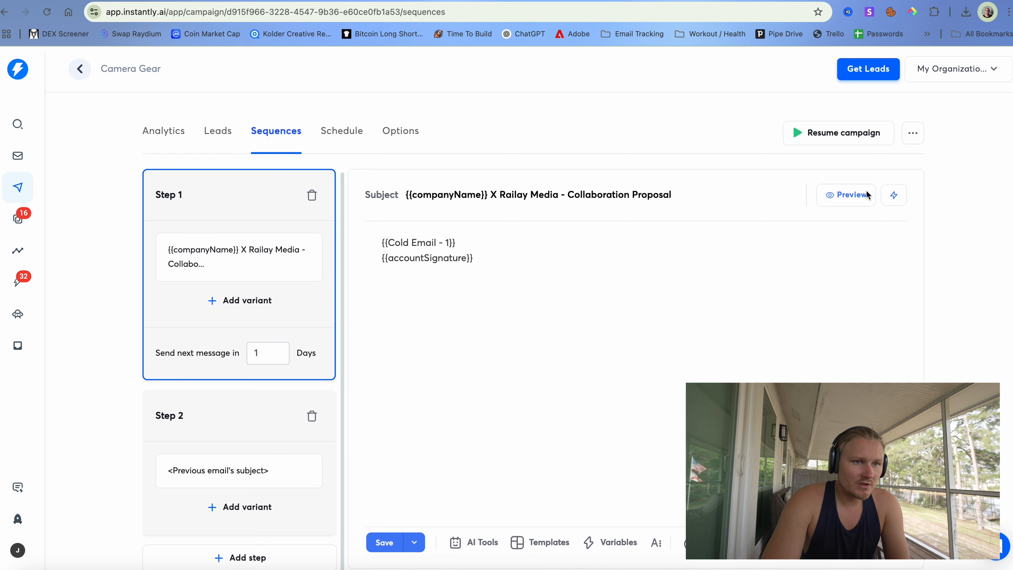
- Preview Step 1 filled with a lead's company and the sender signature, then open the Schedule tab
{"action": "left_click", "coordinate": [858, 195]}
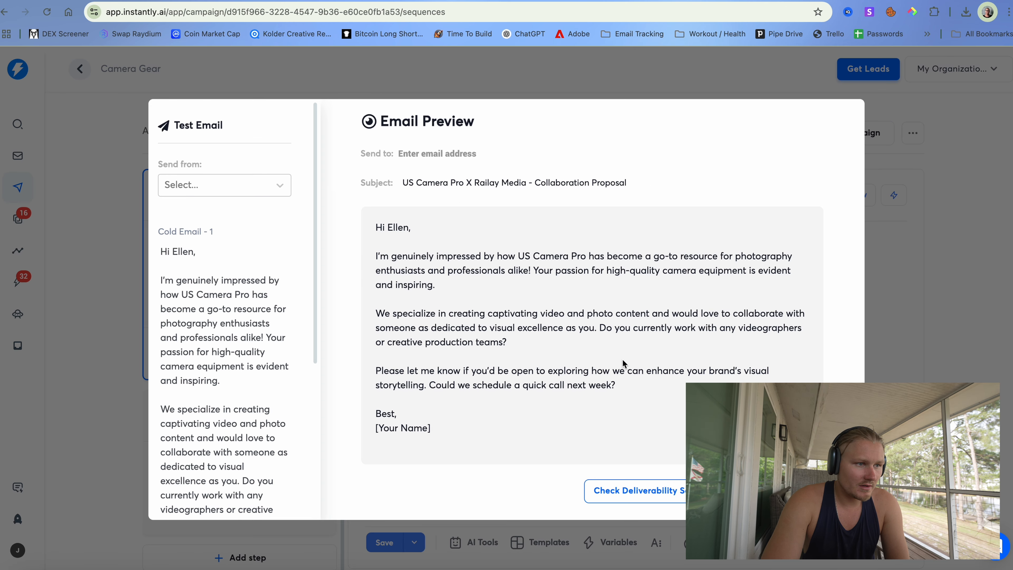
{"action": "key", "text": "Escape"}
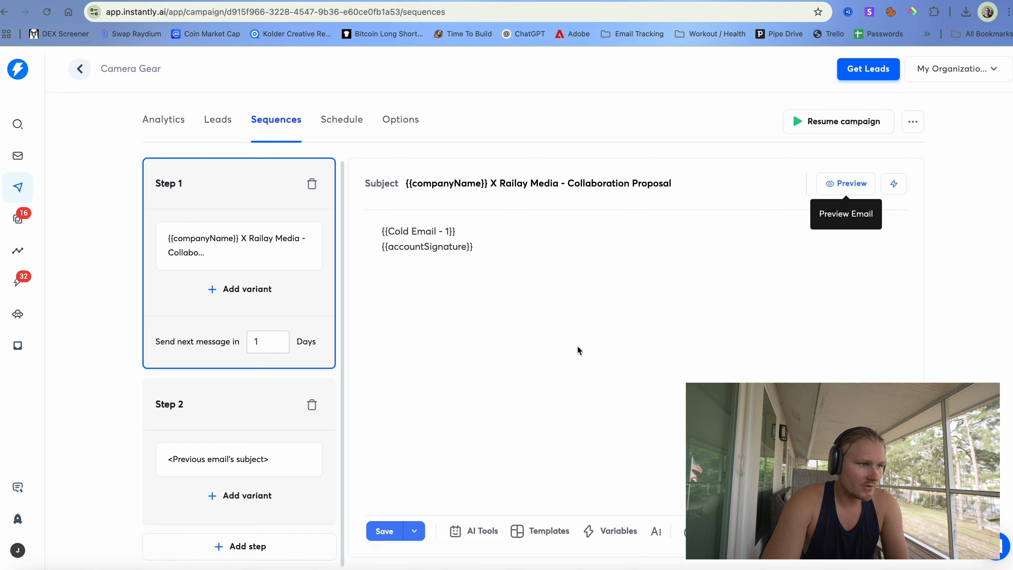
{"action": "left_click", "coordinate": [266, 389]}
{"action": "left_click", "coordinate": [282, 291]}
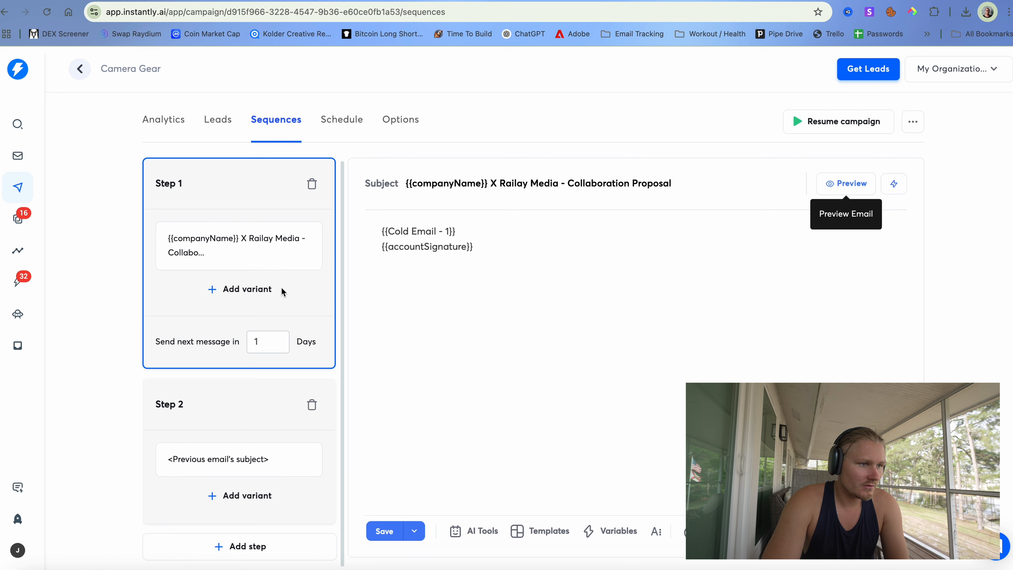
{"action": "left_click", "coordinate": [853, 184]}
{"action": "scroll", "coordinate": [656, 305], "scroll_direction": "down", "scroll_amount": 2}
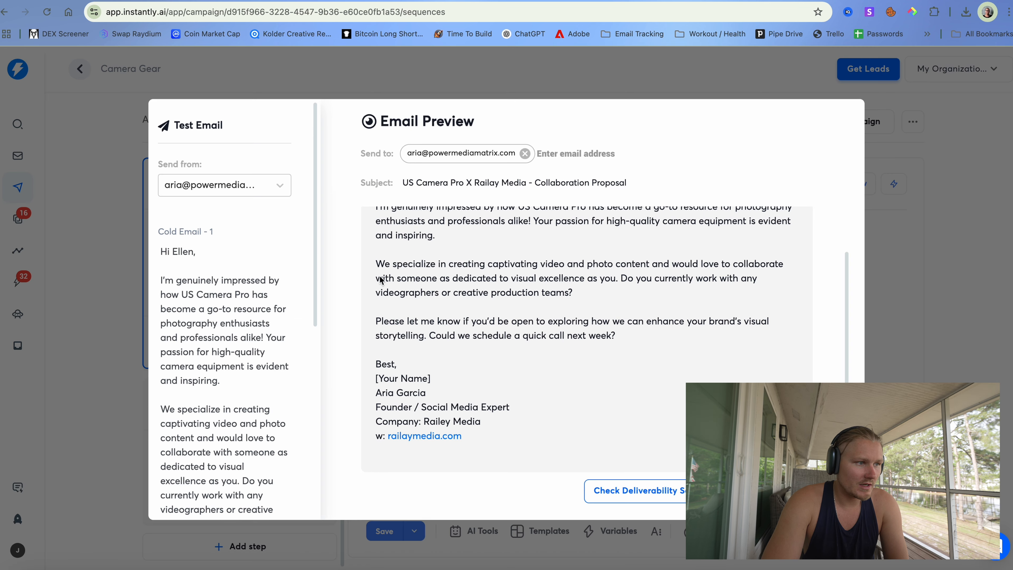
{"action": "scroll", "coordinate": [311, 273], "scroll_direction": "down", "scroll_amount": 10}
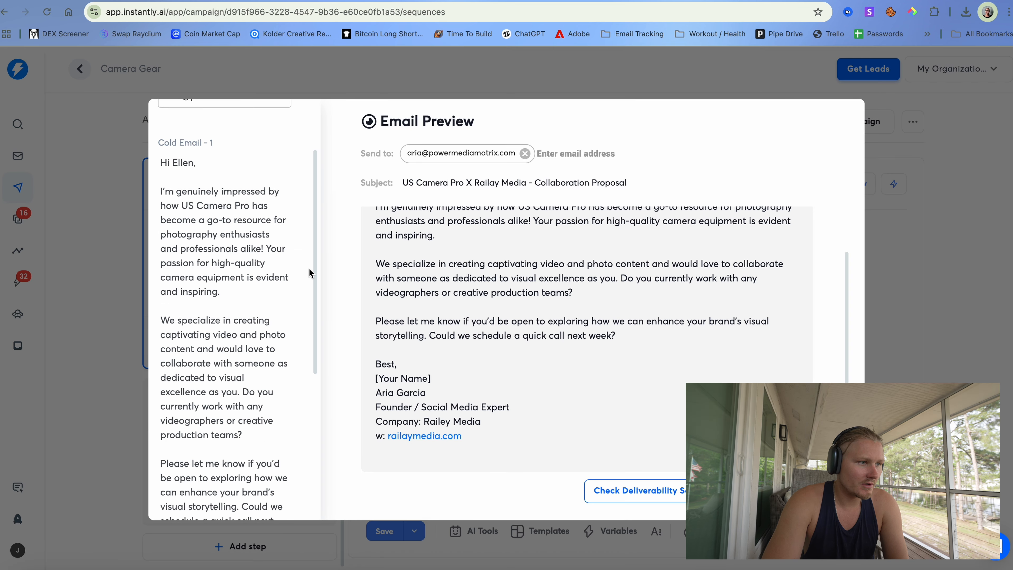
{"action": "left_click", "coordinate": [525, 153]}
{"action": "left_click", "coordinate": [950, 265]}
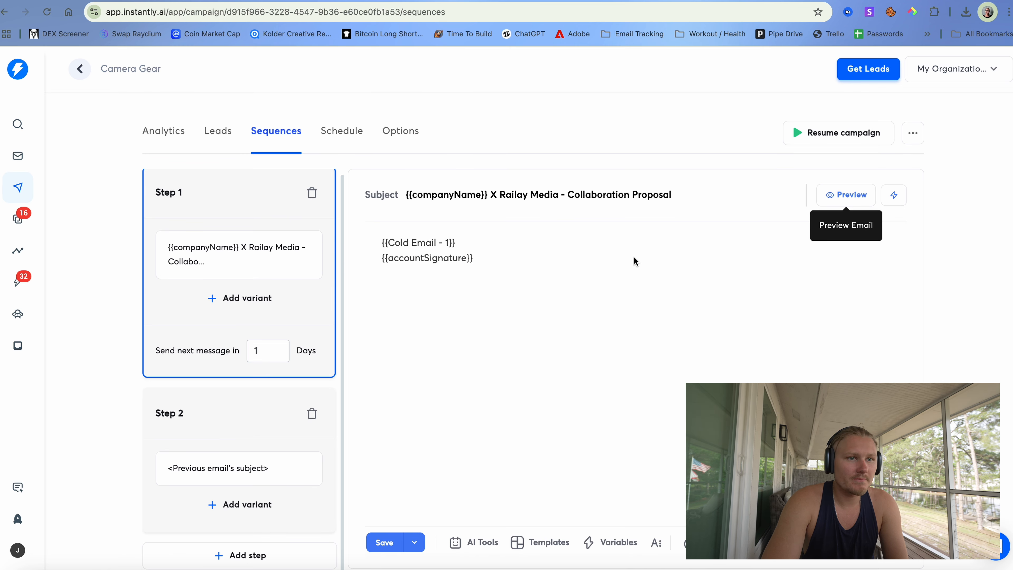
{"action": "left_click", "coordinate": [339, 132]}
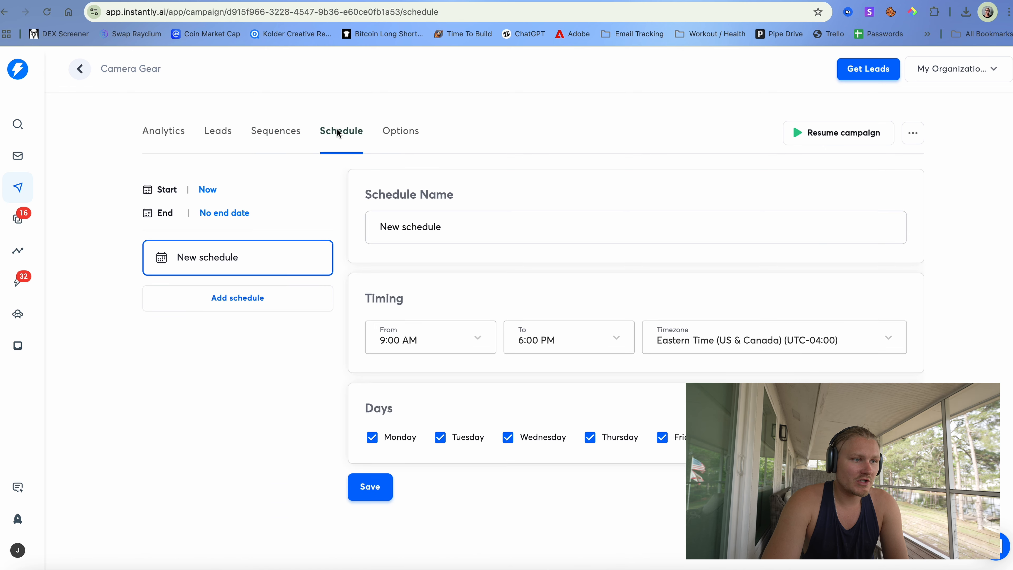
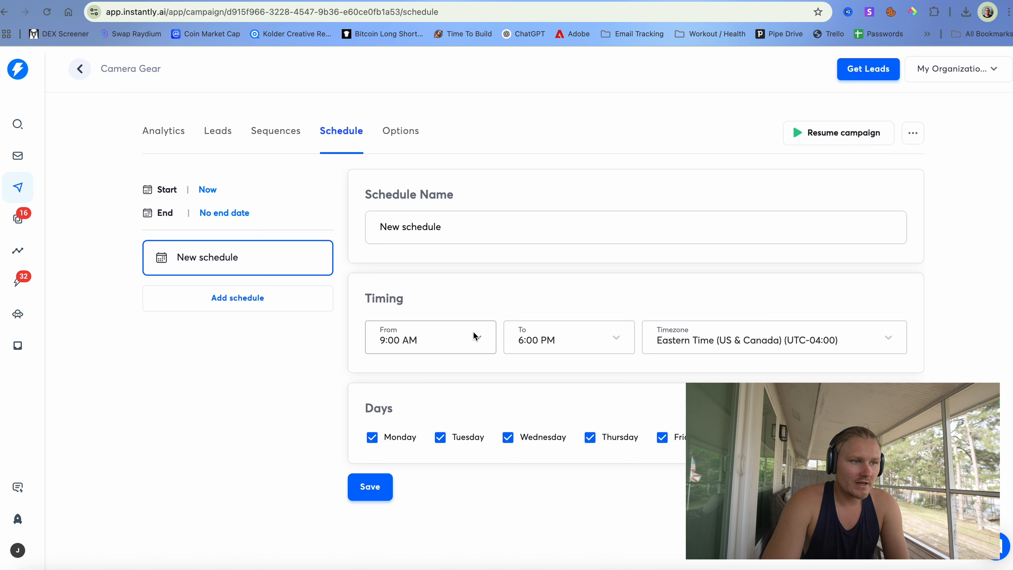
- Rename the campaign schedule to ALL TIME EMAILS
{"action": "left_click_drag", "start_coordinate": [456, 230], "coordinate": [350, 215]}
{"action": "type", "text": "Hi"}
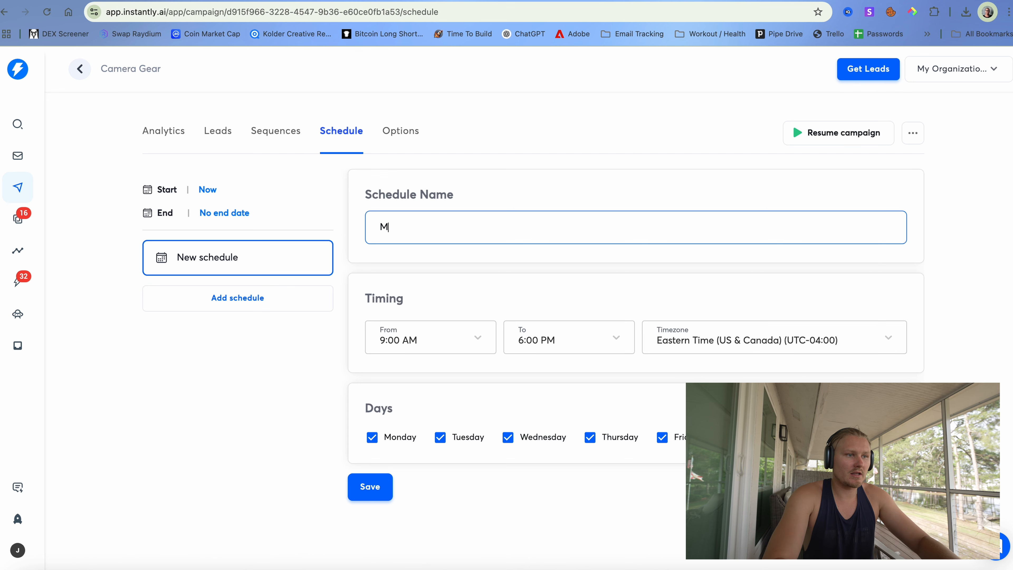
{"action": "key", "text": "BackSpace"}
{"action": "key", "text": "BackSpace"}
{"action": "type", "text": "ALL TIME"}
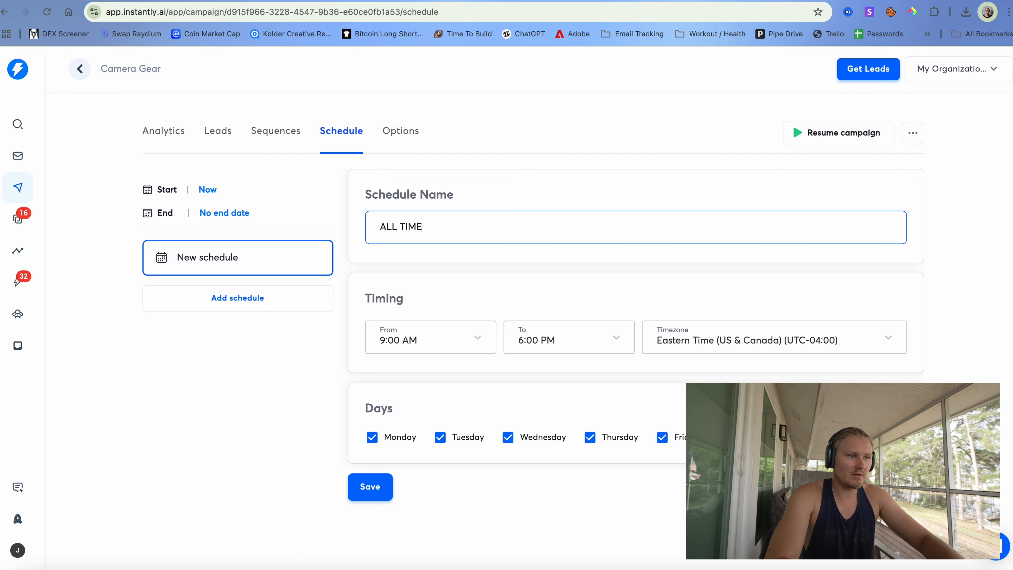
{"action": "type", "text": " EMAILS"}
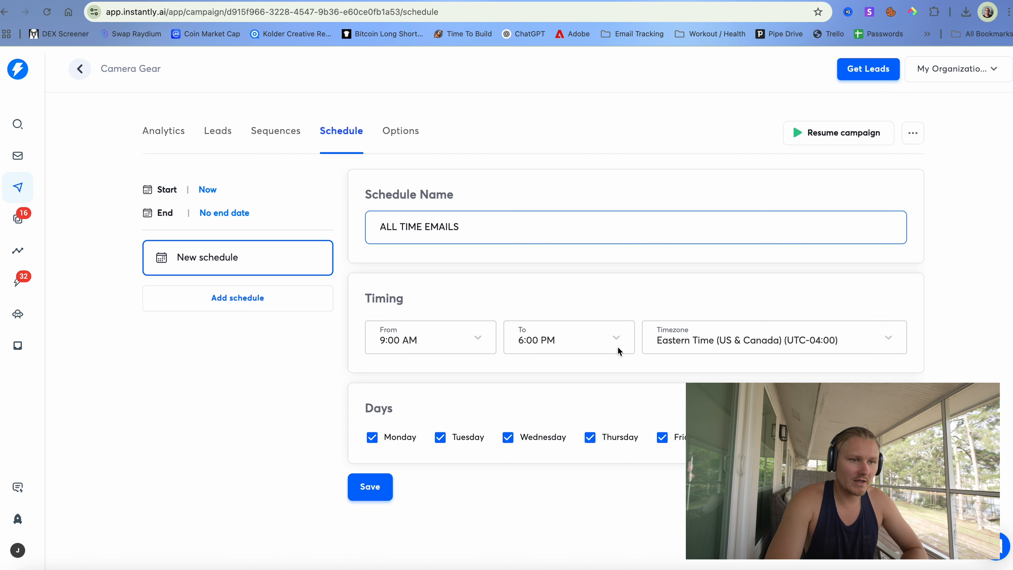
- Set the schedule's sending end time to 9:30 PM
{"action": "left_click", "coordinate": [528, 342]}
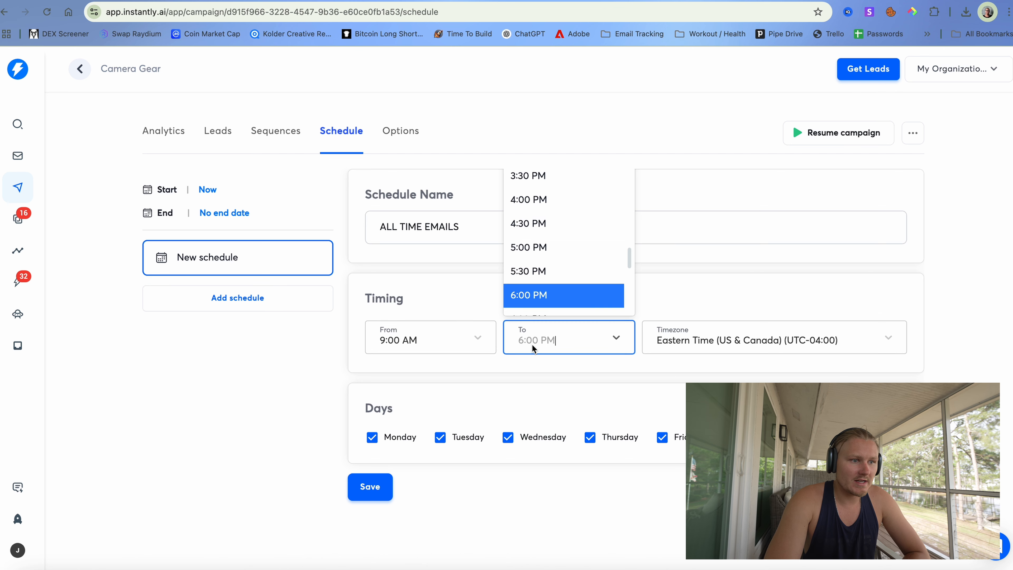
{"action": "scroll", "coordinate": [548, 298], "scroll_direction": "down", "scroll_amount": 3}
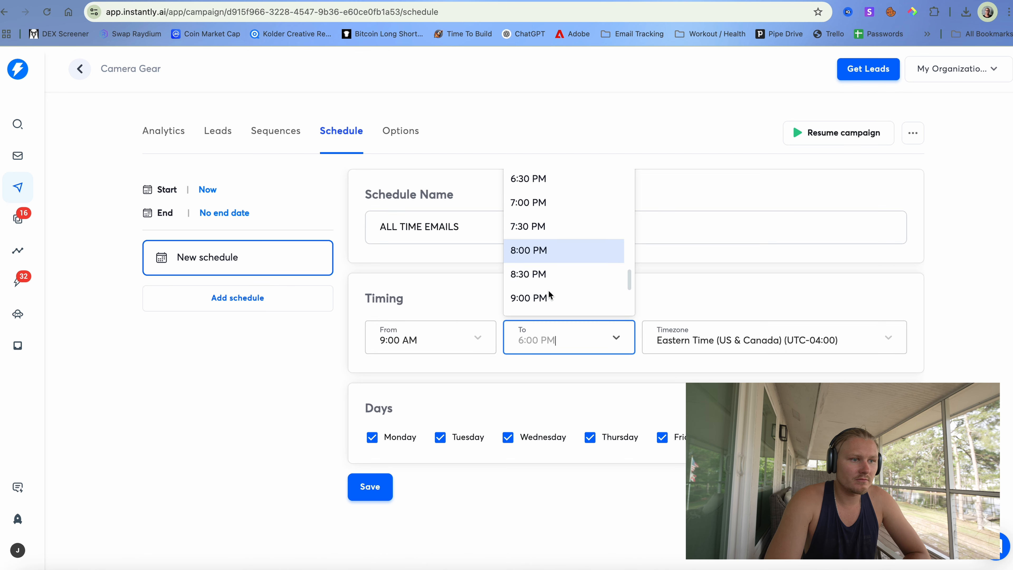
{"action": "left_click", "coordinate": [548, 262]}
{"action": "left_click", "coordinate": [558, 335]}
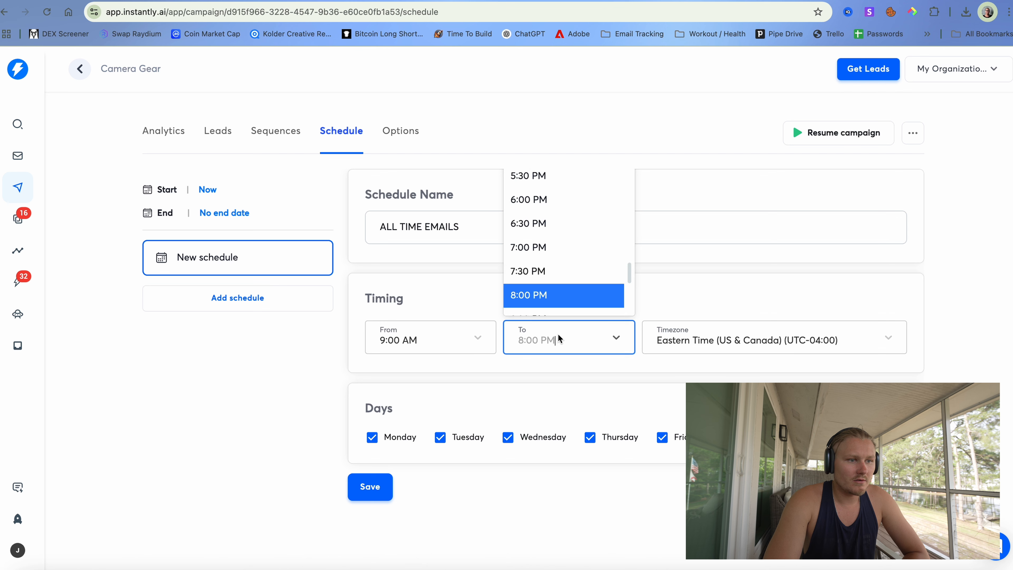
{"action": "scroll", "coordinate": [557, 271], "scroll_direction": "down", "scroll_amount": 3}
{"action": "scroll", "coordinate": [557, 267], "scroll_direction": "down", "scroll_amount": 2}
{"action": "left_click", "coordinate": [555, 265]}
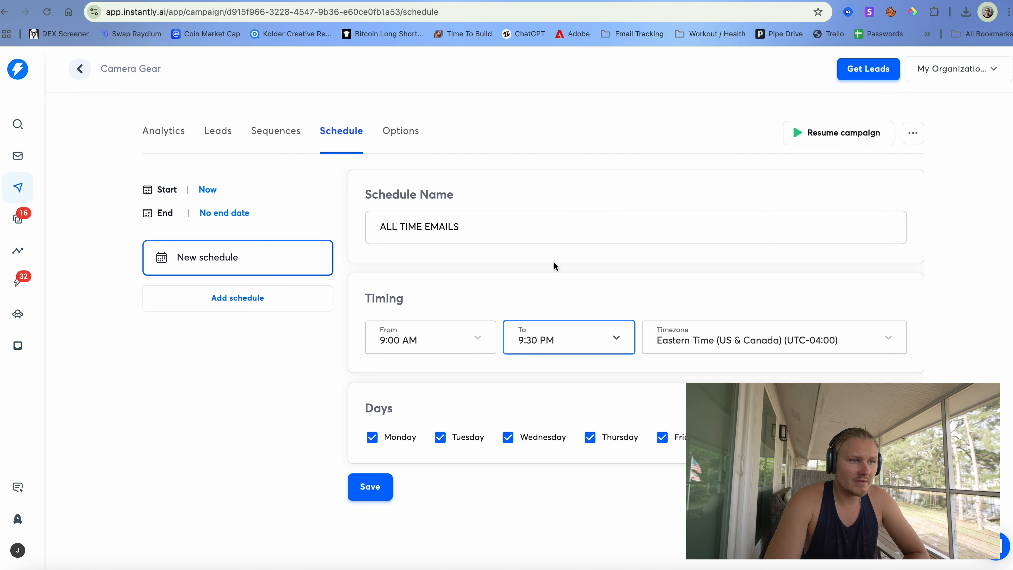
- Set the sending start time to 8:00 AM and save the schedule
{"action": "left_click", "coordinate": [456, 335]}
{"action": "scroll", "coordinate": [448, 264], "scroll_direction": "up", "scroll_amount": 5}
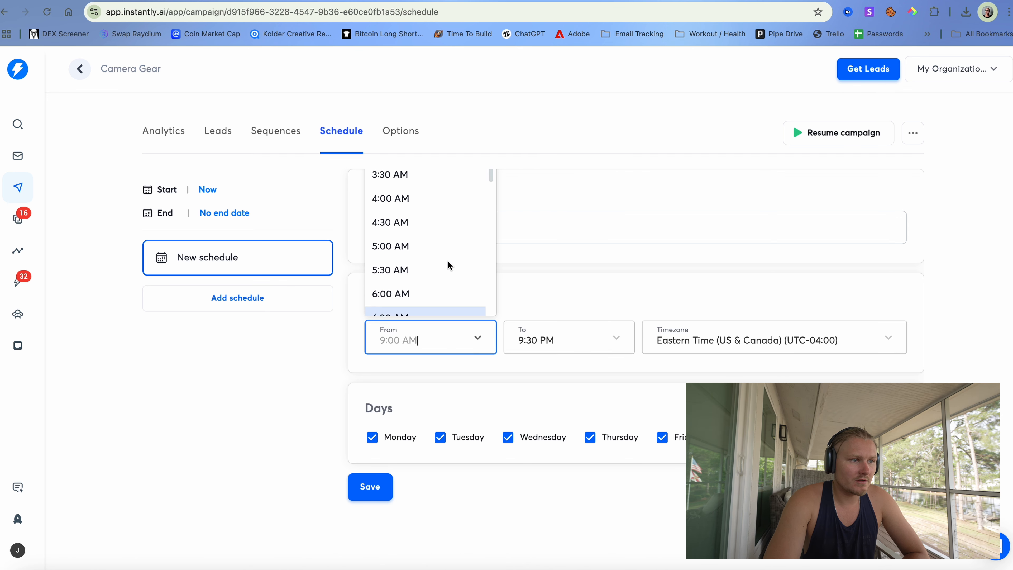
{"action": "scroll", "coordinate": [447, 264], "scroll_direction": "down", "scroll_amount": 15}
{"action": "scroll", "coordinate": [447, 265], "scroll_direction": "up", "scroll_amount": 15}
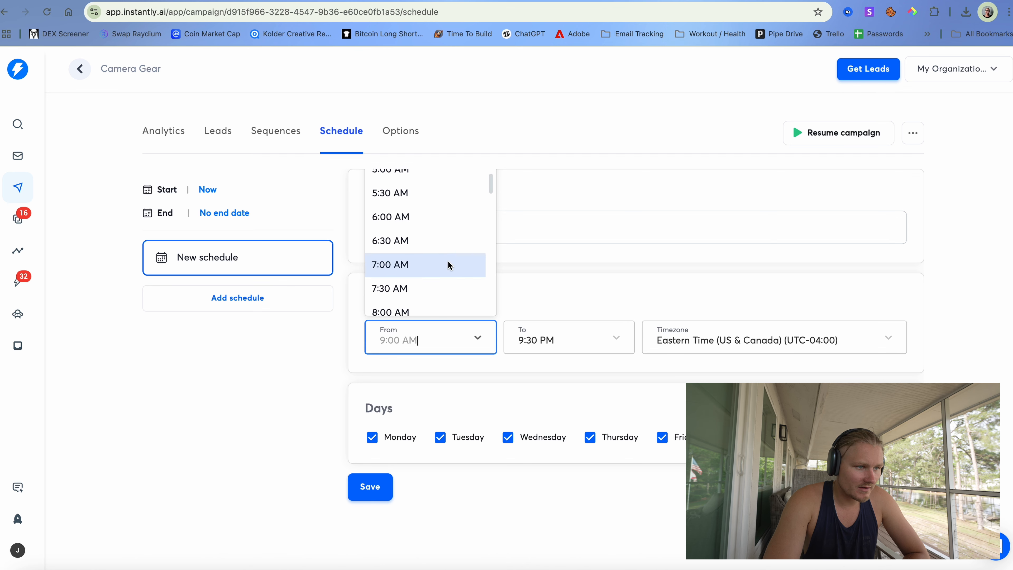
{"action": "scroll", "coordinate": [448, 265], "scroll_direction": "down", "scroll_amount": 5}
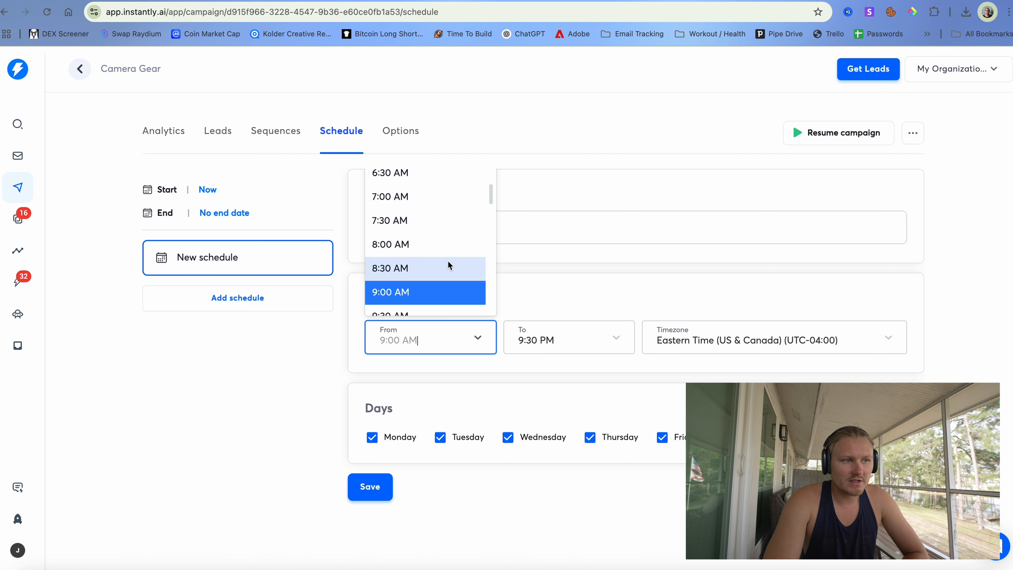
{"action": "left_click", "coordinate": [437, 250]}
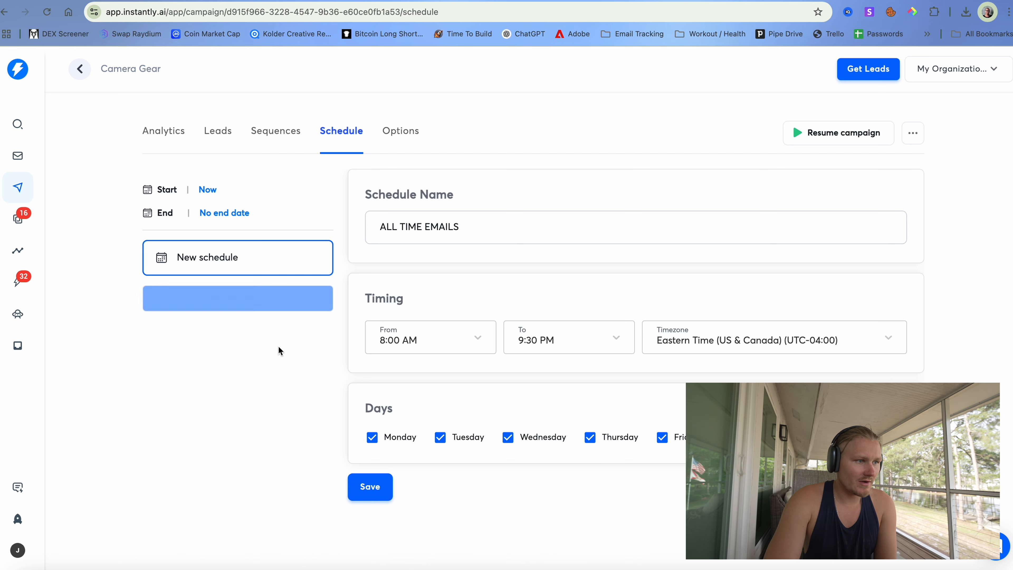
{"action": "left_click", "coordinate": [370, 486]}
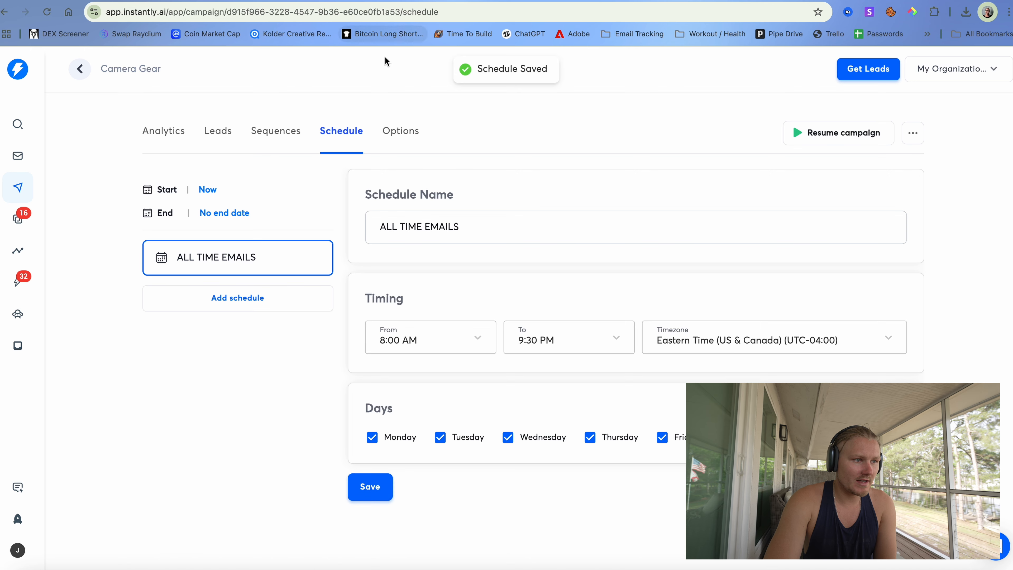
{"action": "left_click", "coordinate": [398, 132]}
- Enable link tracking and open tracking, then save the campaign options
{"action": "scroll", "coordinate": [436, 287], "scroll_direction": "down", "scroll_amount": 1}
{"action": "left_click", "coordinate": [625, 348]}
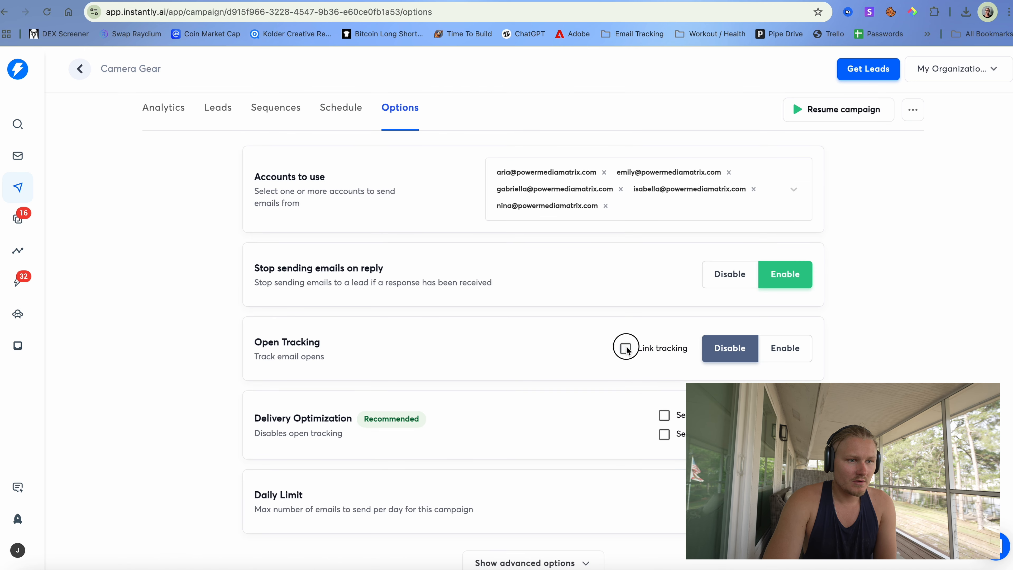
{"action": "left_click", "coordinate": [764, 350]}
{"action": "scroll", "coordinate": [485, 385], "scroll_direction": "down", "scroll_amount": 3}
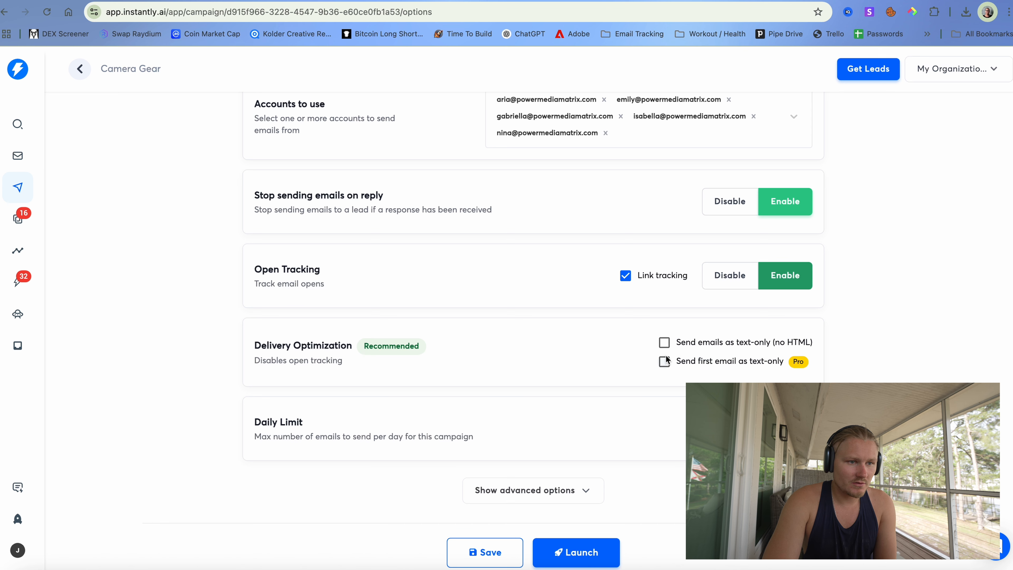
{"action": "scroll", "coordinate": [487, 440], "scroll_direction": "down", "scroll_amount": 1}
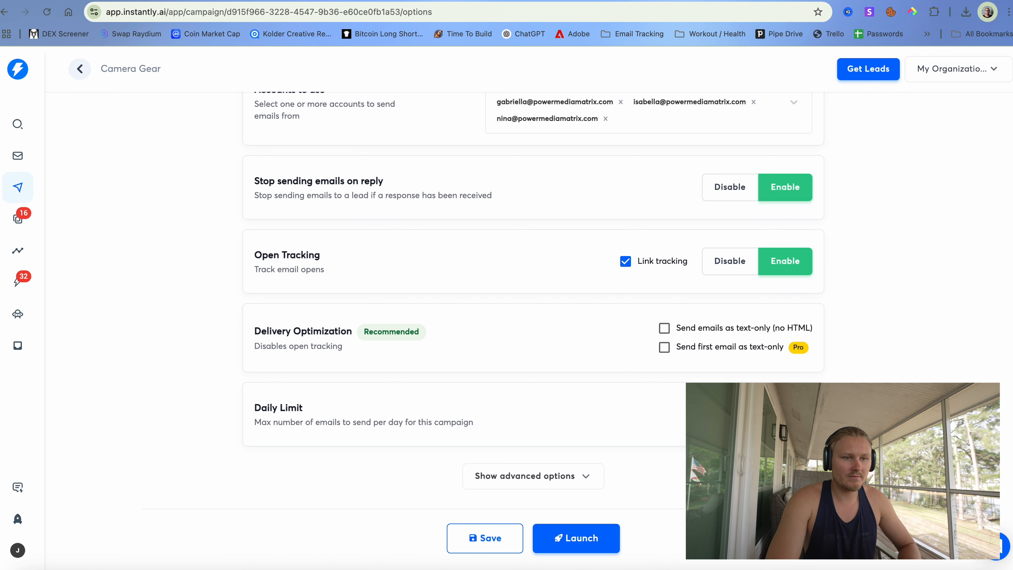
{"action": "left_click", "coordinate": [599, 538]}
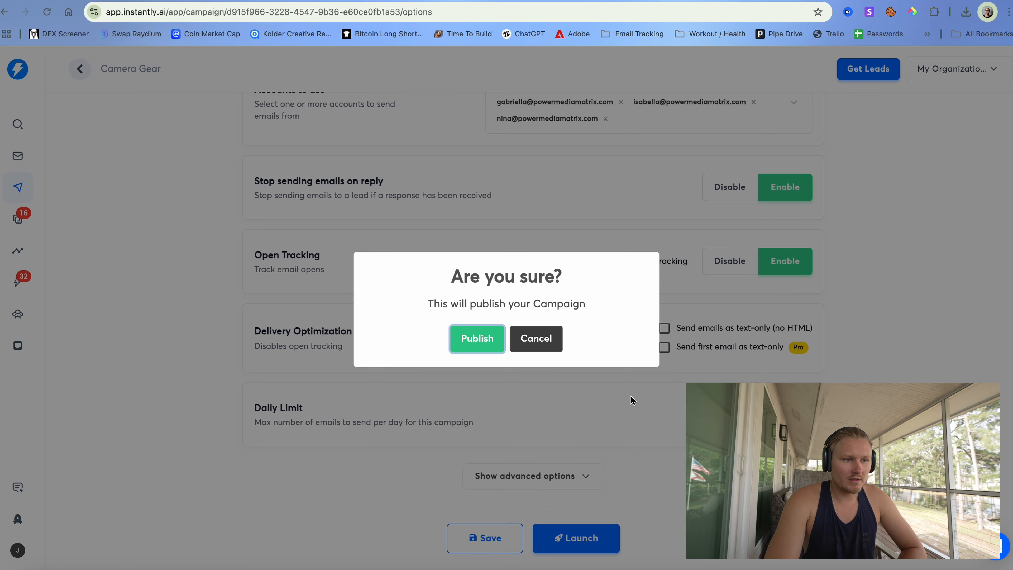
{"action": "left_click", "coordinate": [544, 343]}
{"action": "left_click", "coordinate": [497, 539]}
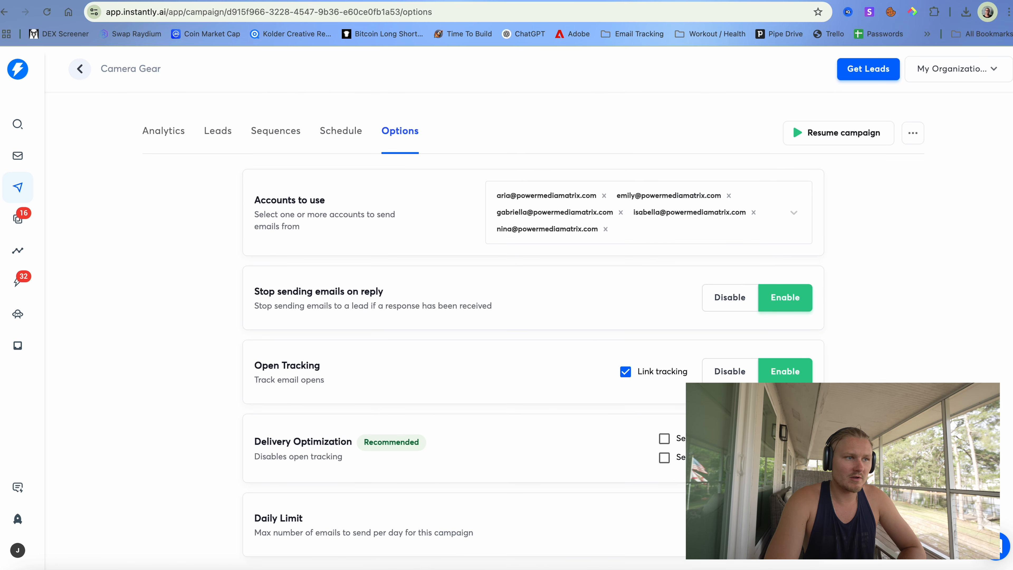
- Review the Sequences, Leads, Analytics and Schedule tabs, then resume the Camera Gear campaign
{"action": "left_click", "coordinate": [268, 131]}
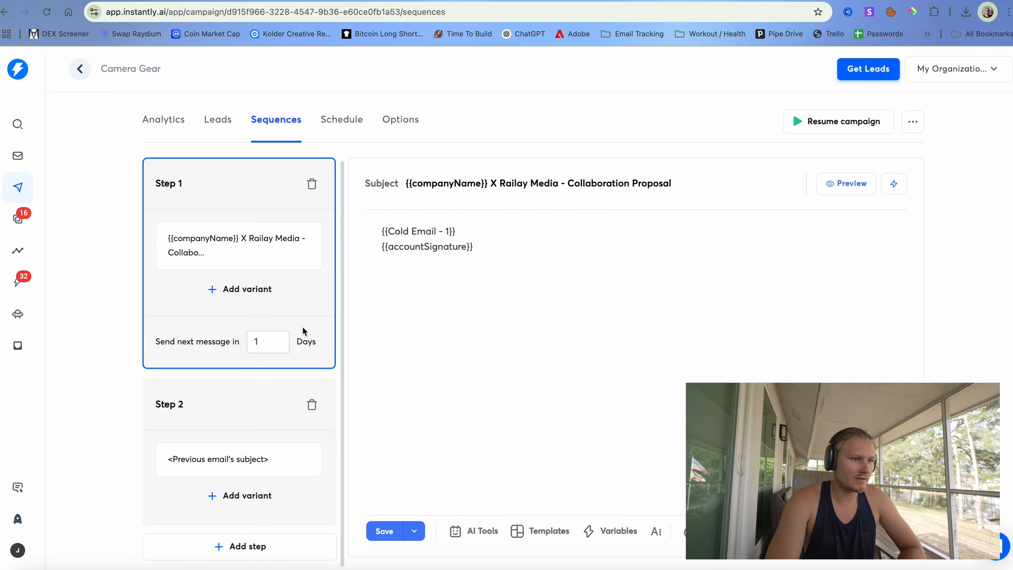
{"action": "left_click", "coordinate": [211, 123]}
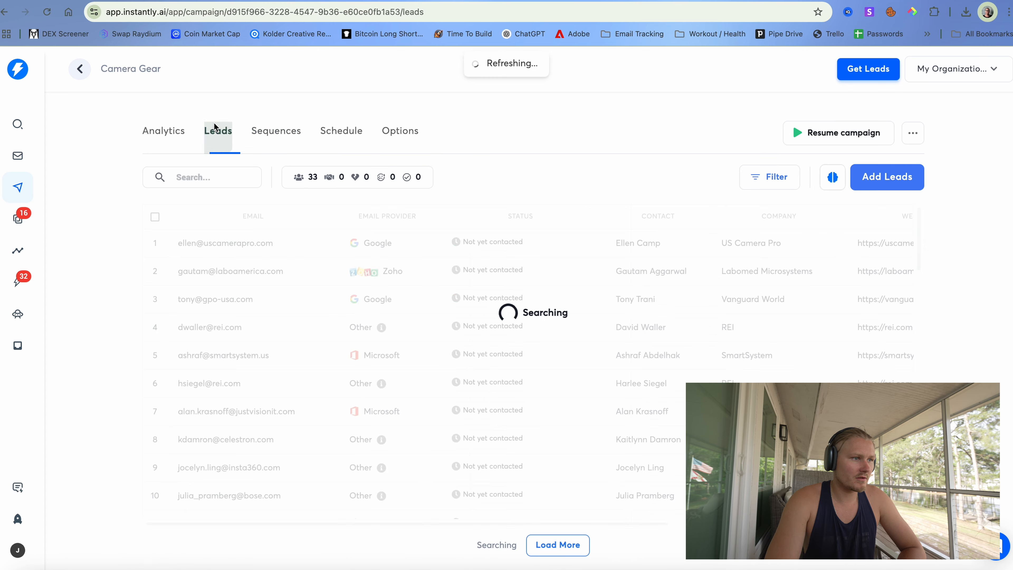
{"action": "left_click", "coordinate": [171, 133]}
{"action": "left_click", "coordinate": [278, 140]}
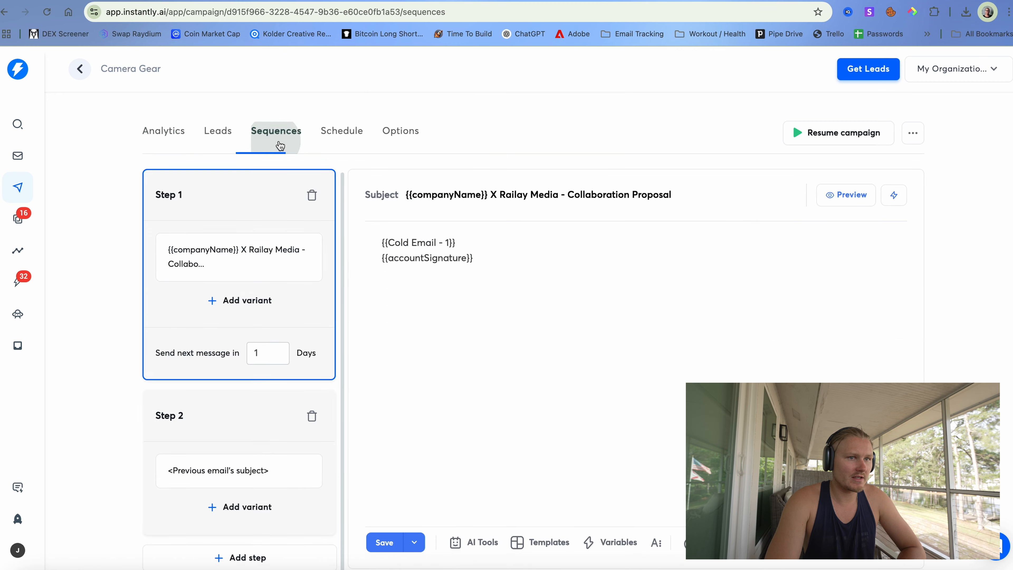
{"action": "left_click", "coordinate": [342, 140]}
{"action": "left_click", "coordinate": [401, 135]}
{"action": "left_click", "coordinate": [813, 135]}
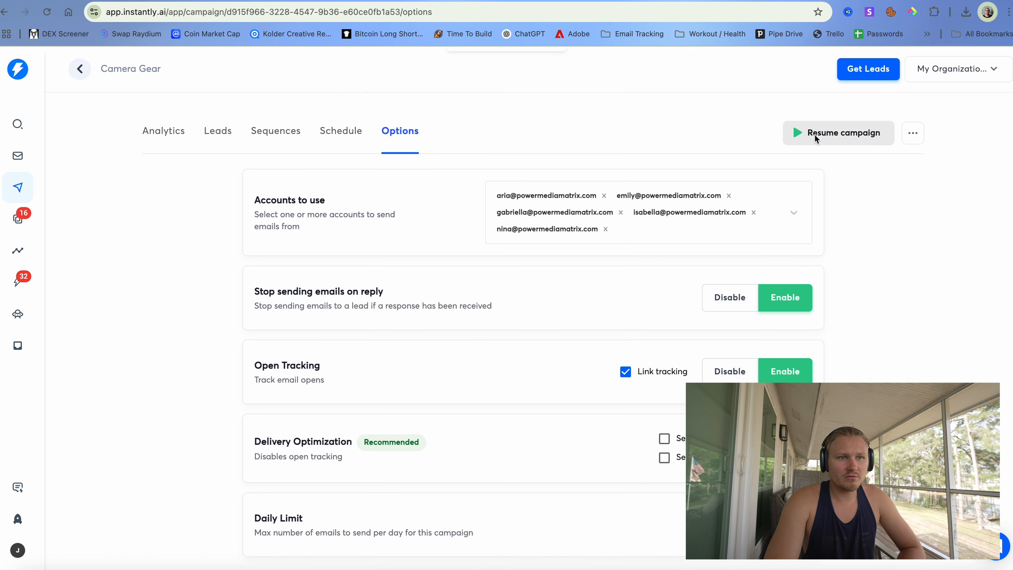
{"action": "left_click", "coordinate": [18, 218]}
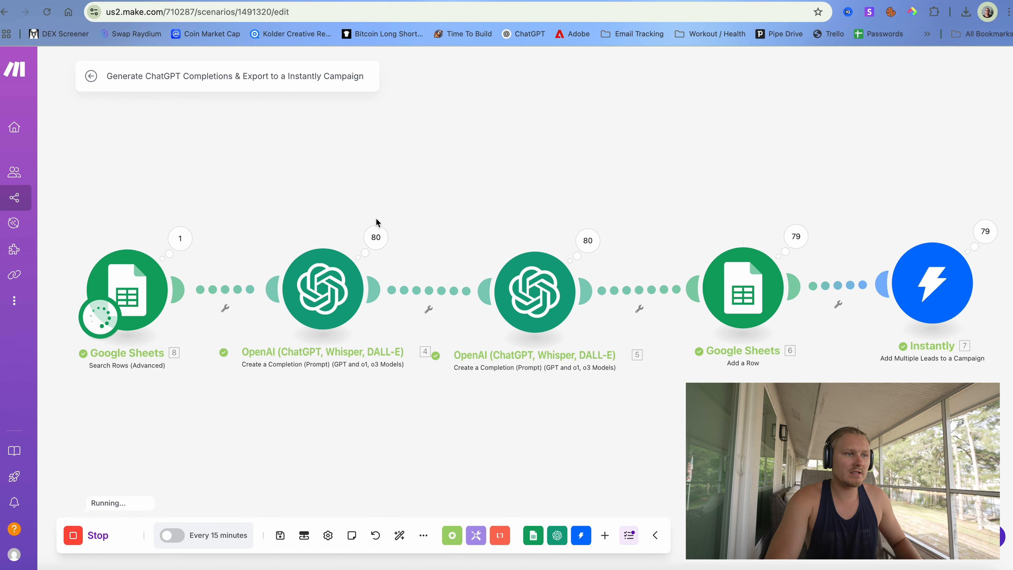
- Read the personalised email from Operation 80 of the first OpenAI module, then close the inspector
{"action": "left_click", "coordinate": [375, 237]}
{"action": "scroll", "coordinate": [540, 300], "scroll_direction": "down", "scroll_amount": 20}
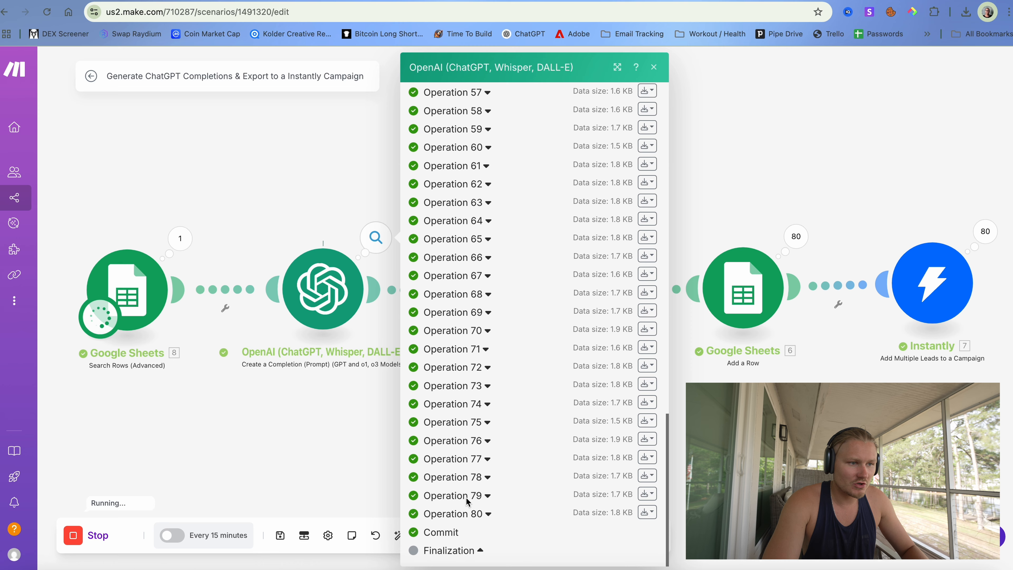
{"action": "left_click", "coordinate": [478, 515]}
{"action": "scroll", "coordinate": [478, 515], "scroll_direction": "down", "scroll_amount": 10}
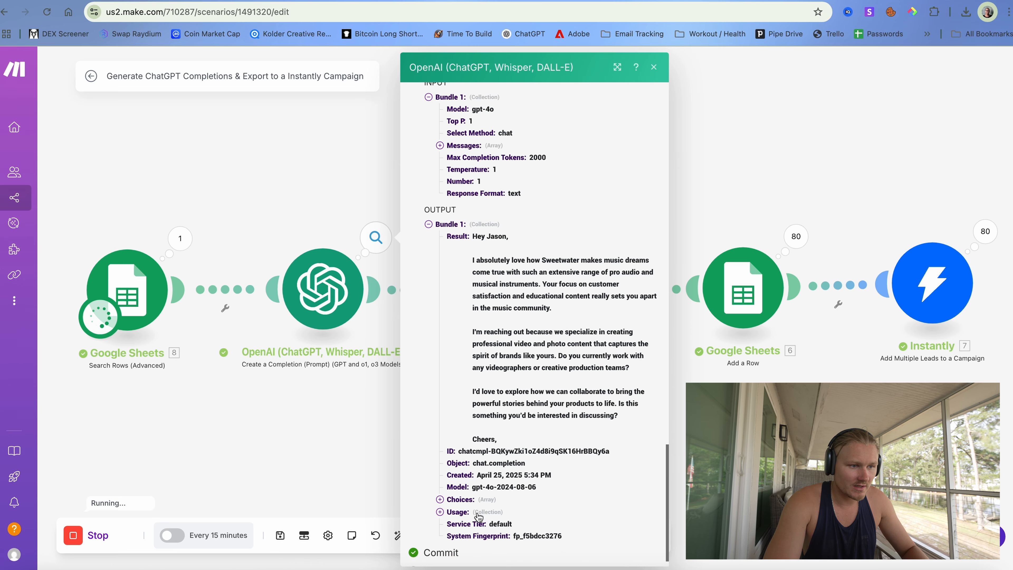
{"action": "scroll", "coordinate": [523, 450], "scroll_direction": "down", "scroll_amount": 1}
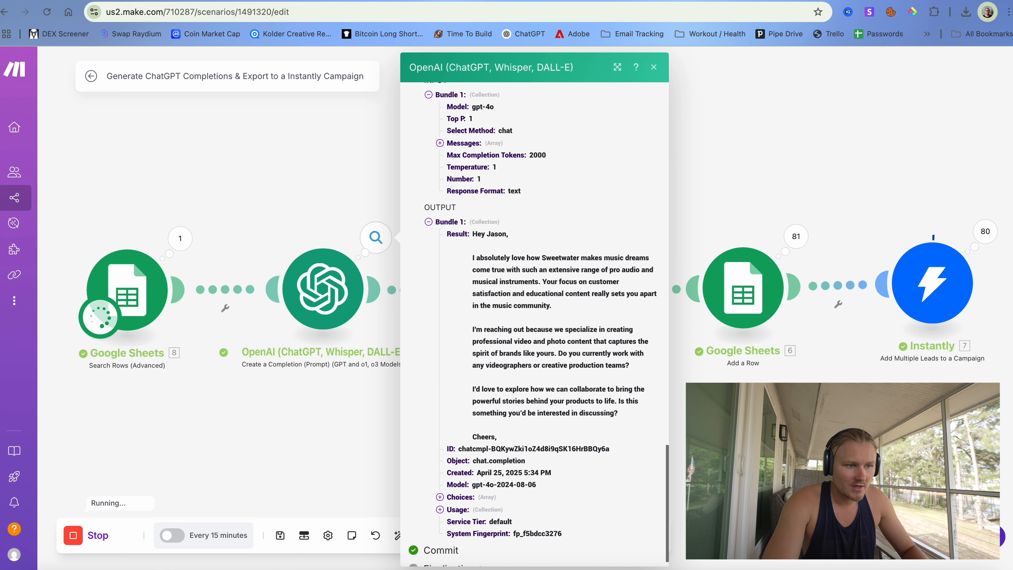
{"action": "left_click", "coordinate": [714, 427]}
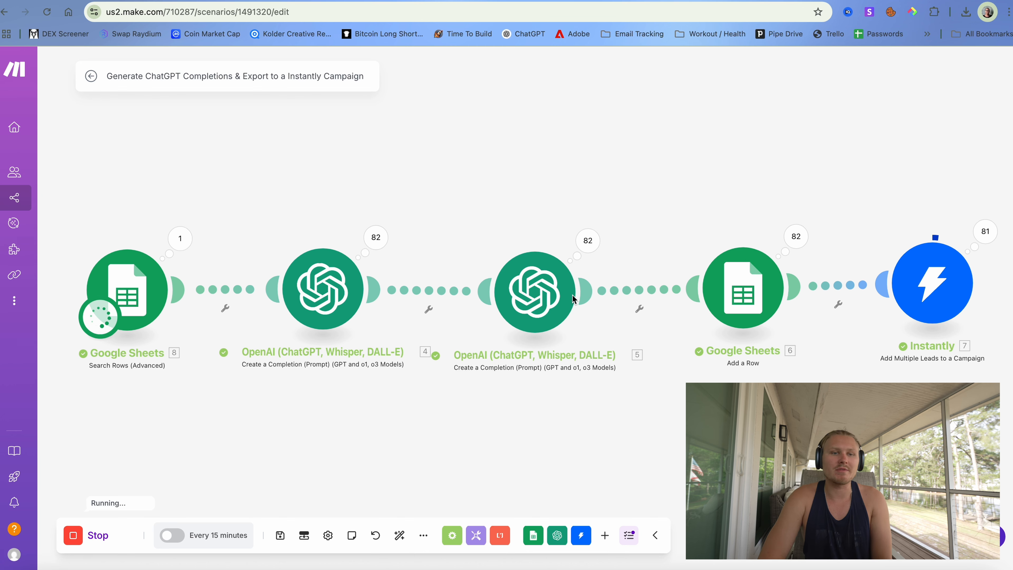
- Return to Instantly and open the Email Accounts list
{"action": "left_click", "coordinate": [213, 1]}
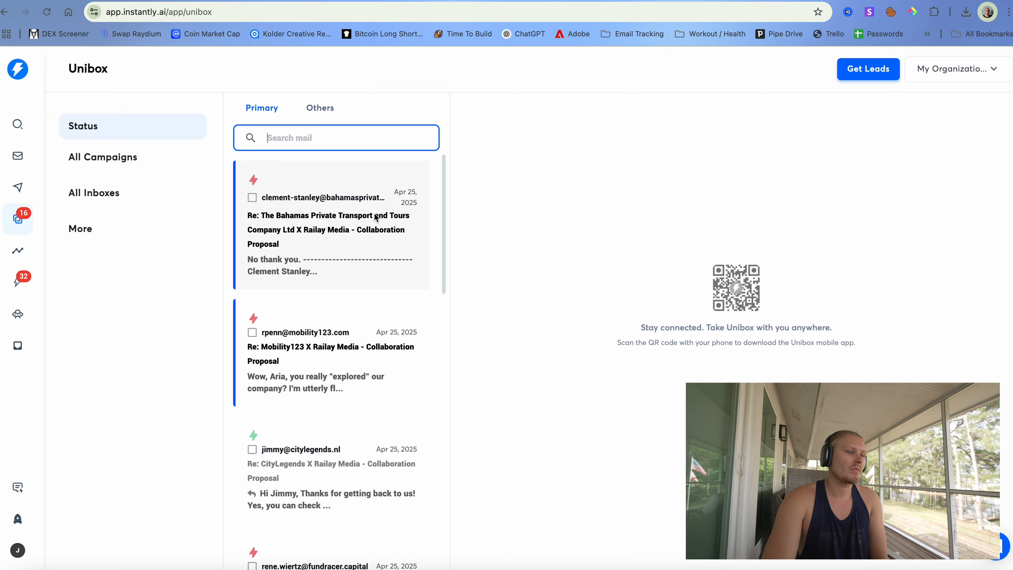
{"action": "scroll", "coordinate": [233, 327], "scroll_direction": "down", "scroll_amount": 2}
{"action": "scroll", "coordinate": [323, 224], "scroll_direction": "down", "scroll_amount": 10}
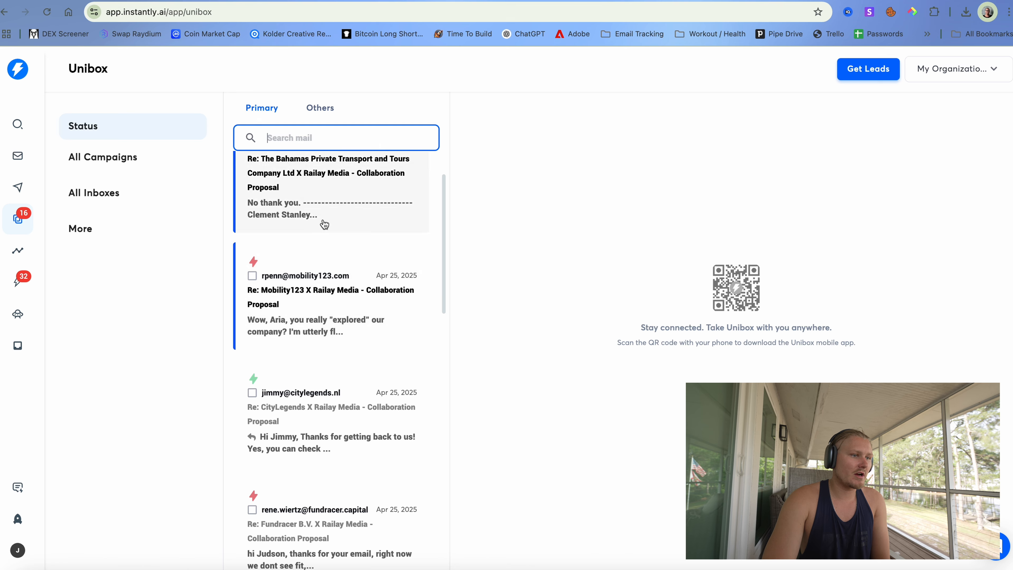
{"action": "scroll", "coordinate": [308, 243], "scroll_direction": "up", "scroll_amount": 12}
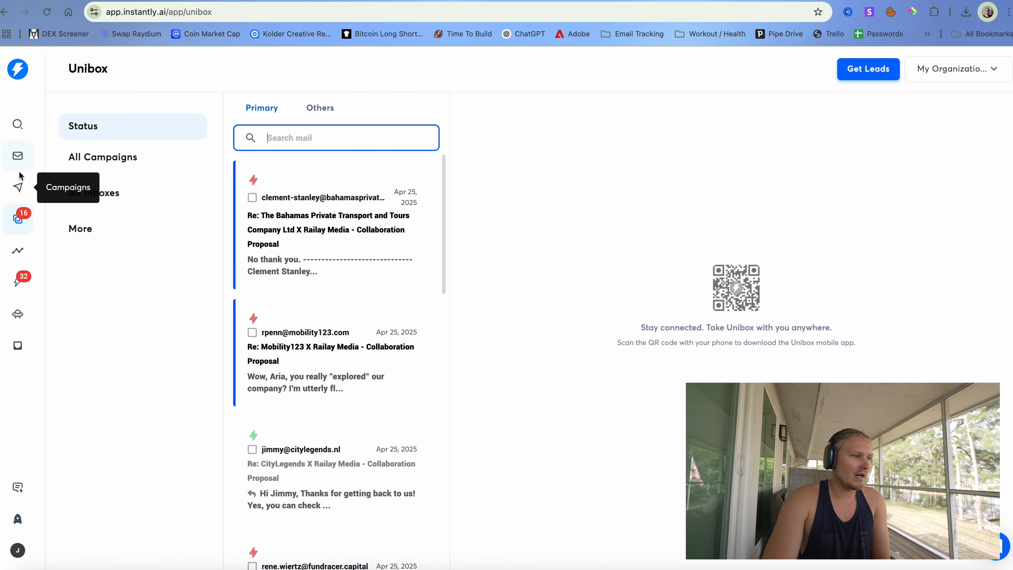
{"action": "left_click", "coordinate": [17, 156]}
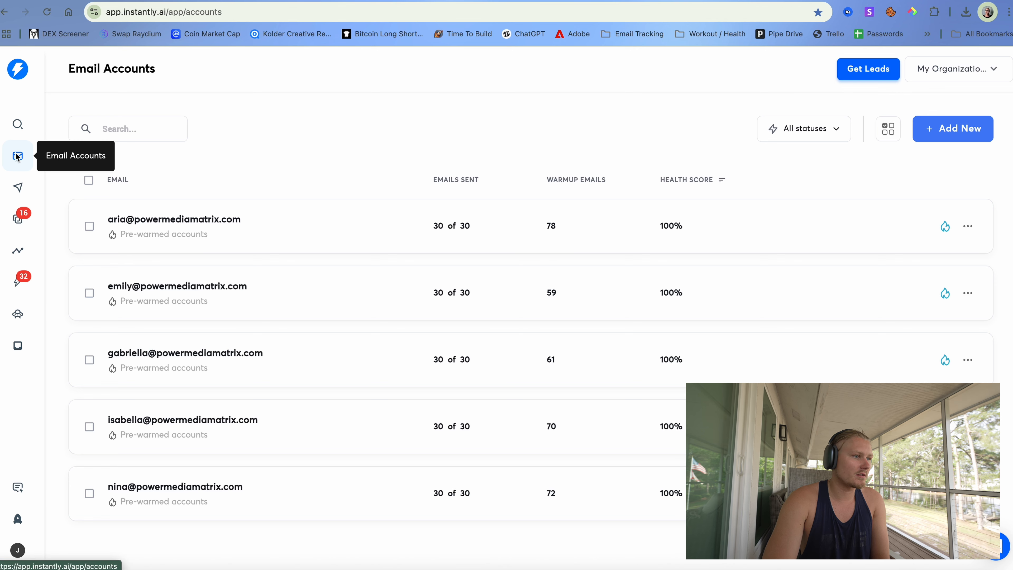
- Open the first sender account's Settings
{"action": "left_click", "coordinate": [88, 180]}
{"action": "left_click", "coordinate": [196, 222]}
{"action": "left_click", "coordinate": [195, 223]}
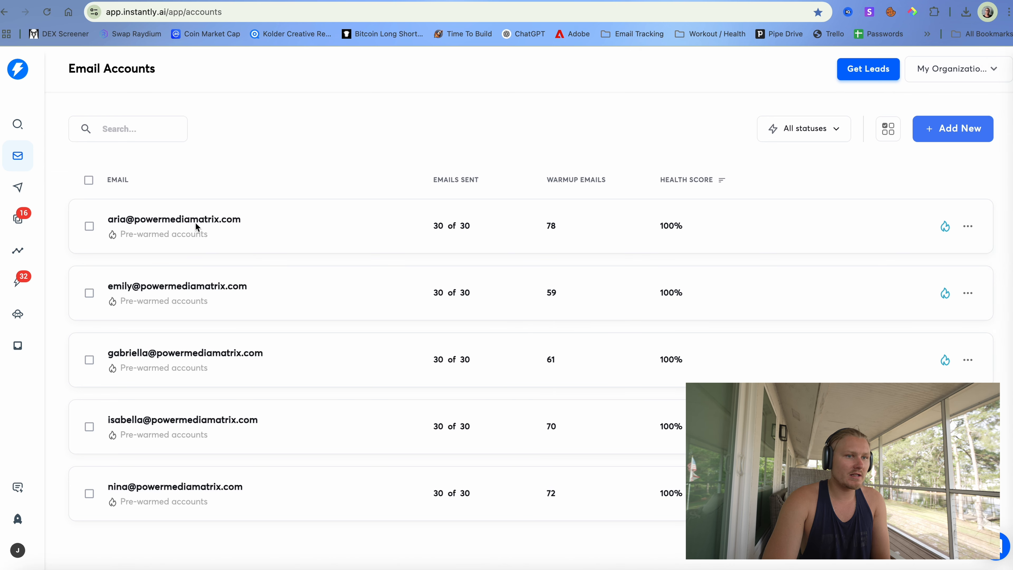
{"action": "left_click", "coordinate": [195, 223]}
{"action": "left_click", "coordinate": [620, 139]}
- Set the first account's daily campaign limit to 150 and save
{"action": "scroll", "coordinate": [688, 261], "scroll_direction": "down", "scroll_amount": 6}
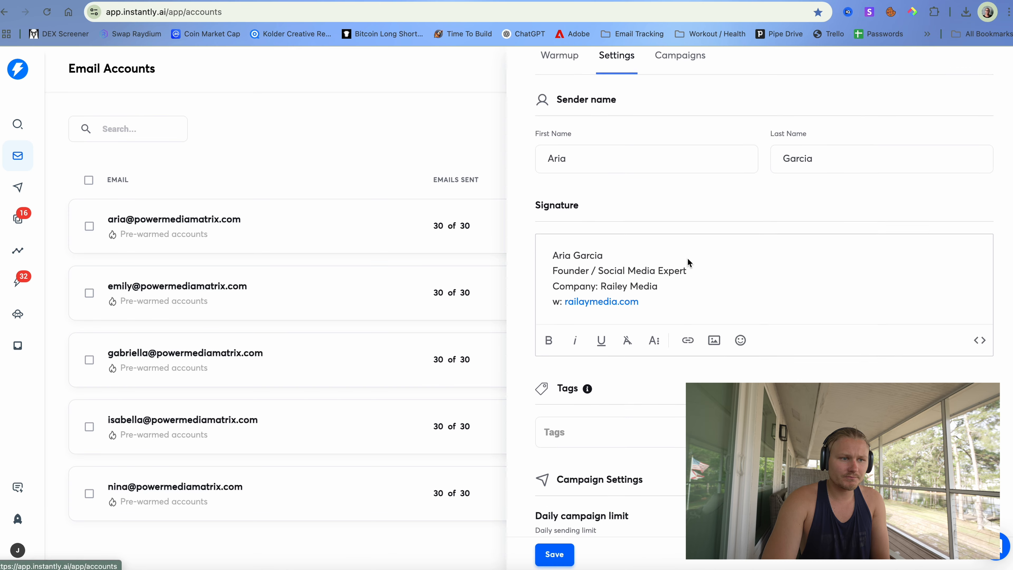
{"action": "scroll", "coordinate": [666, 355], "scroll_direction": "down", "scroll_amount": 5}
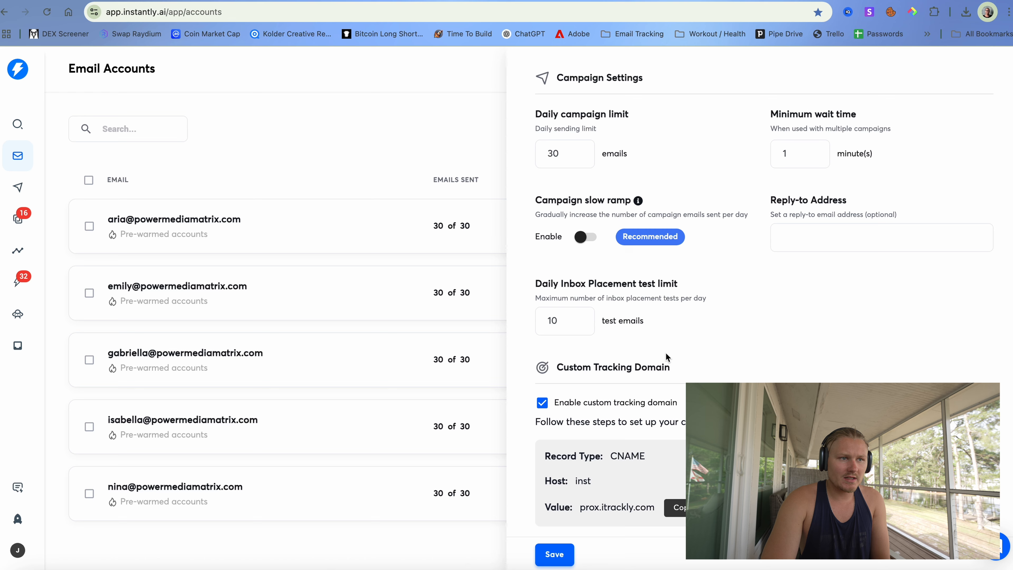
{"action": "scroll", "coordinate": [621, 268], "scroll_direction": "up", "scroll_amount": 2}
{"action": "scroll", "coordinate": [593, 226], "scroll_direction": "down", "scroll_amount": 1}
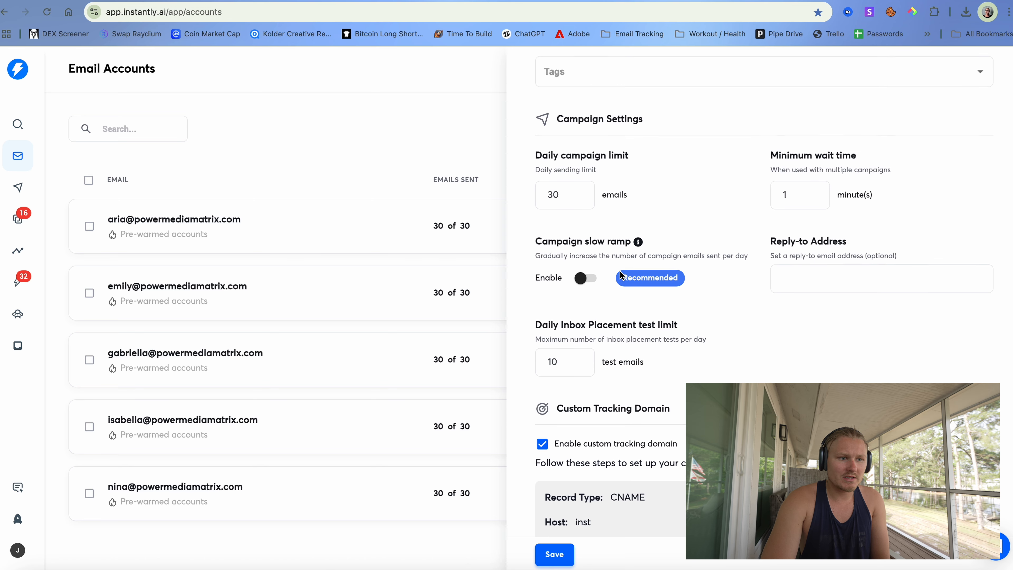
{"action": "scroll", "coordinate": [620, 274], "scroll_direction": "up", "scroll_amount": 3}
{"action": "scroll", "coordinate": [619, 270], "scroll_direction": "down", "scroll_amount": 2}
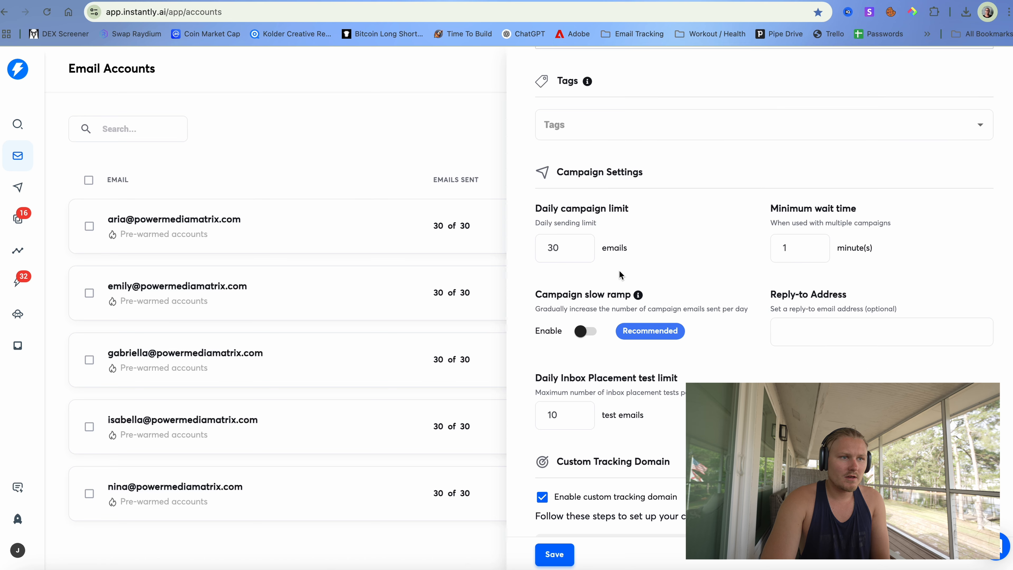
{"action": "scroll", "coordinate": [618, 270], "scroll_direction": "up", "scroll_amount": 1}
{"action": "double_click", "coordinate": [538, 259]}
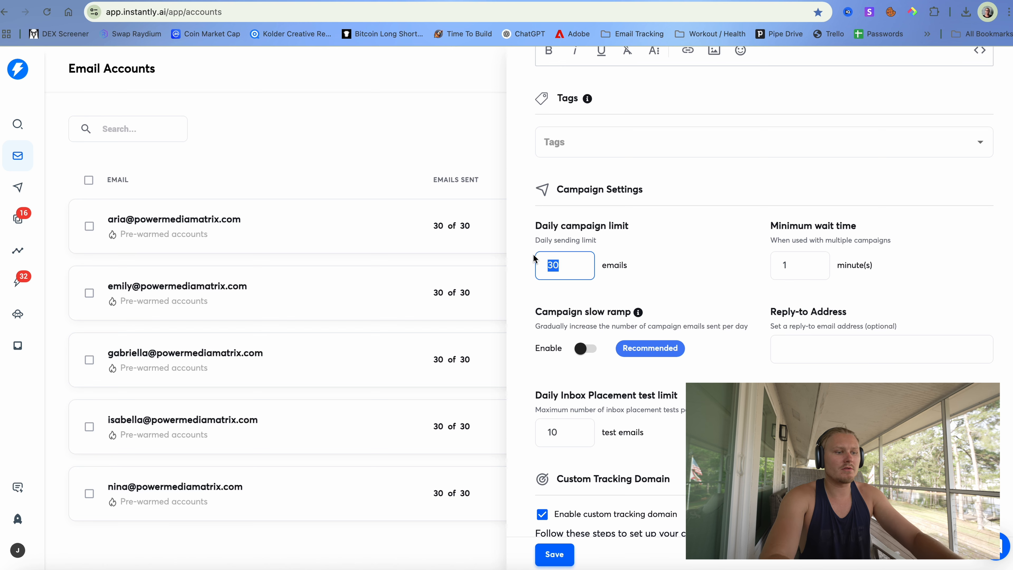
{"action": "type", "text": "150"}
{"action": "scroll", "coordinate": [763, 303], "scroll_direction": "down", "scroll_amount": 2}
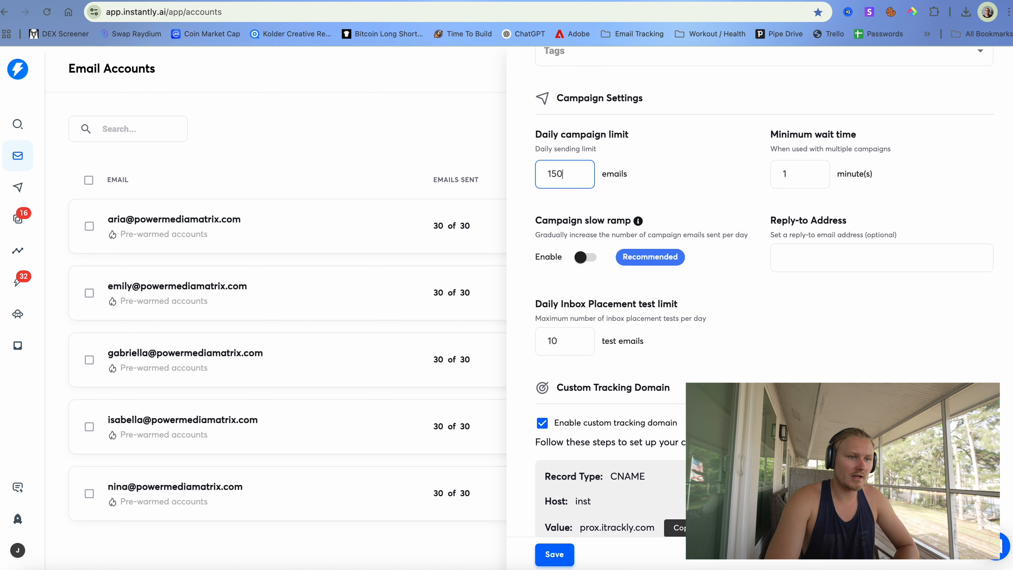
{"action": "left_click", "coordinate": [567, 547]}
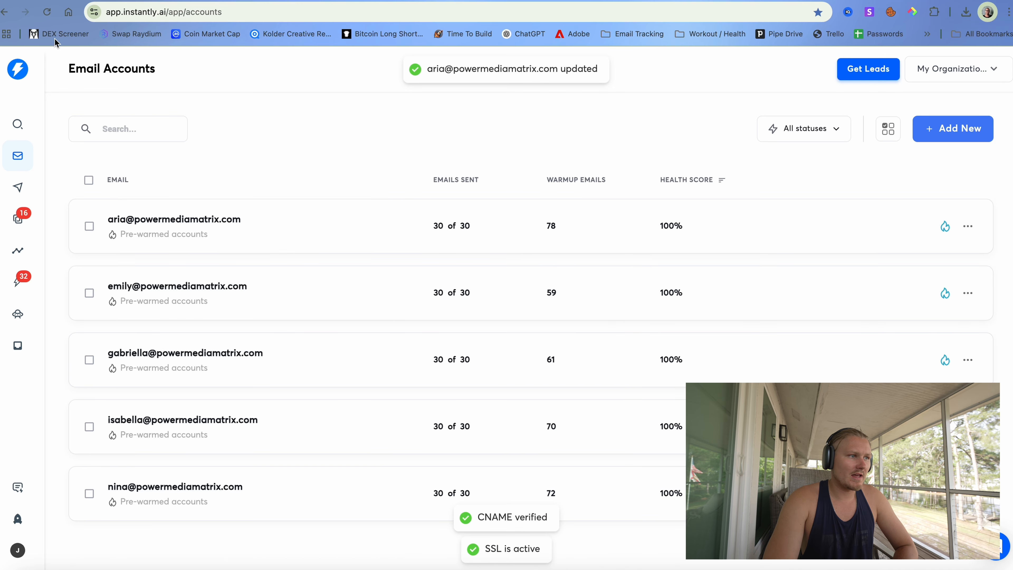
- Reload the accounts list and set the first account's daily limit back to 30
{"action": "left_click", "coordinate": [47, 11]}
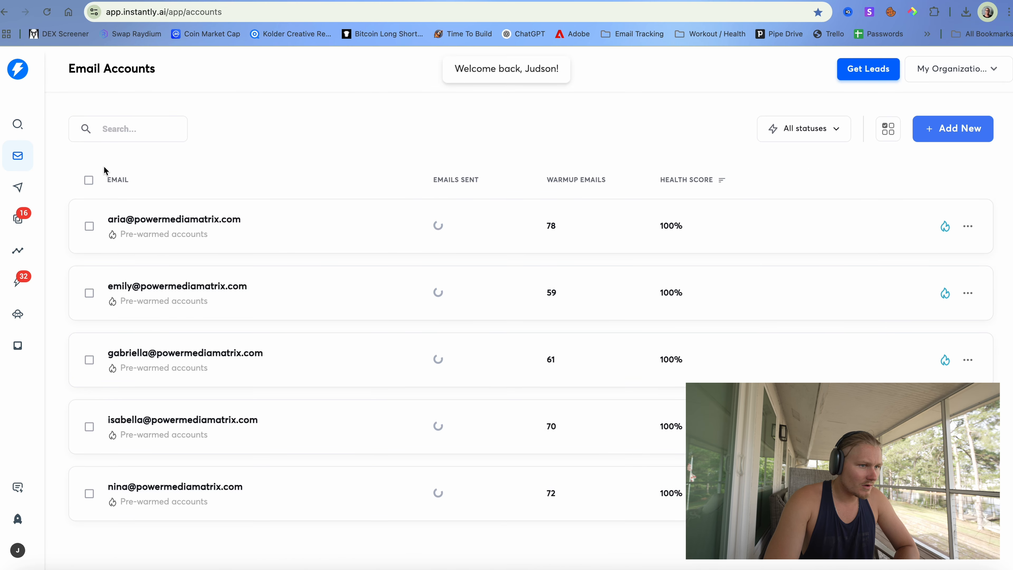
{"action": "left_click", "coordinate": [294, 240]}
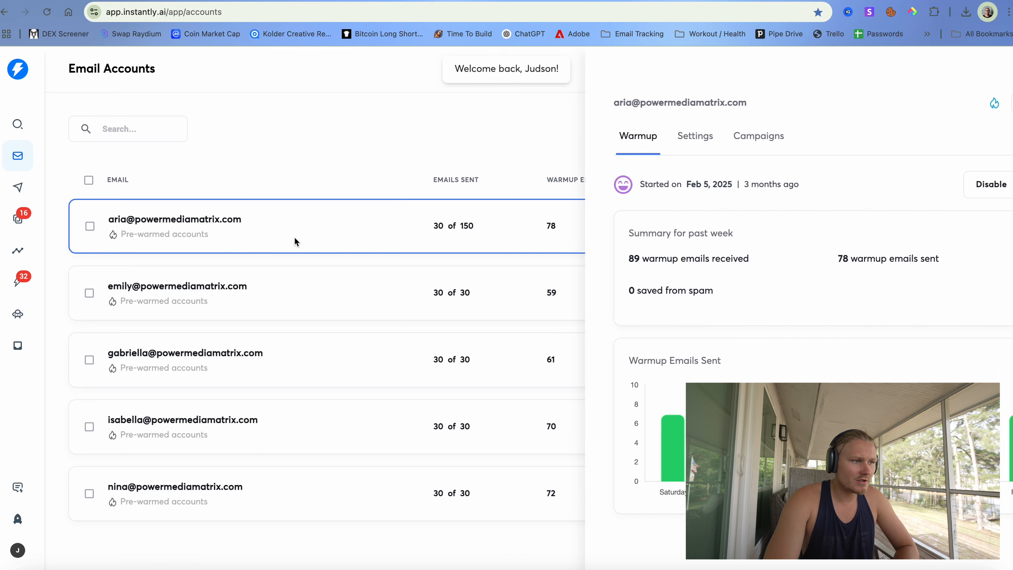
{"action": "left_click", "coordinate": [616, 136]}
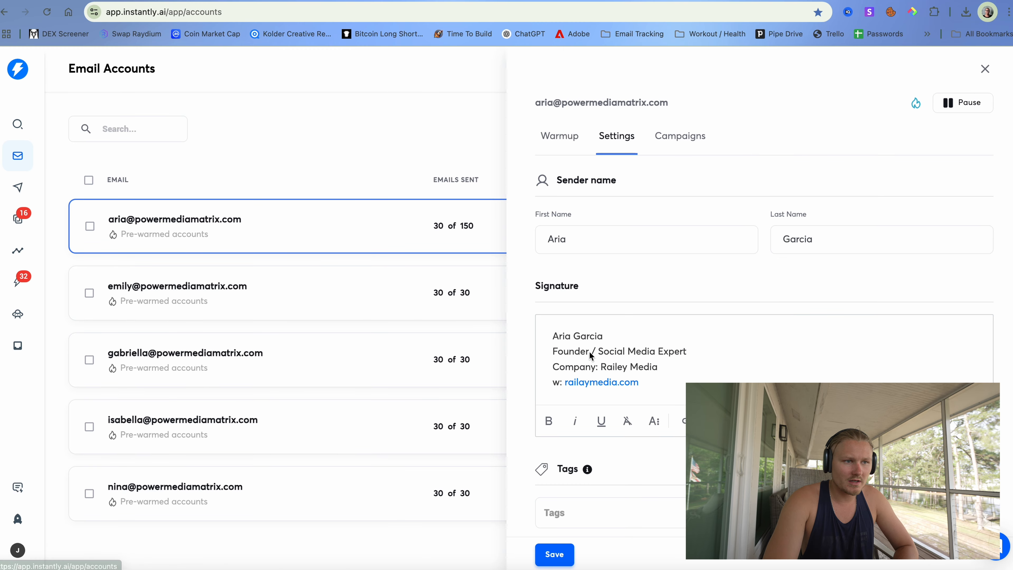
{"action": "scroll", "coordinate": [589, 371], "scroll_direction": "down", "scroll_amount": 5}
{"action": "double_click", "coordinate": [555, 406]}
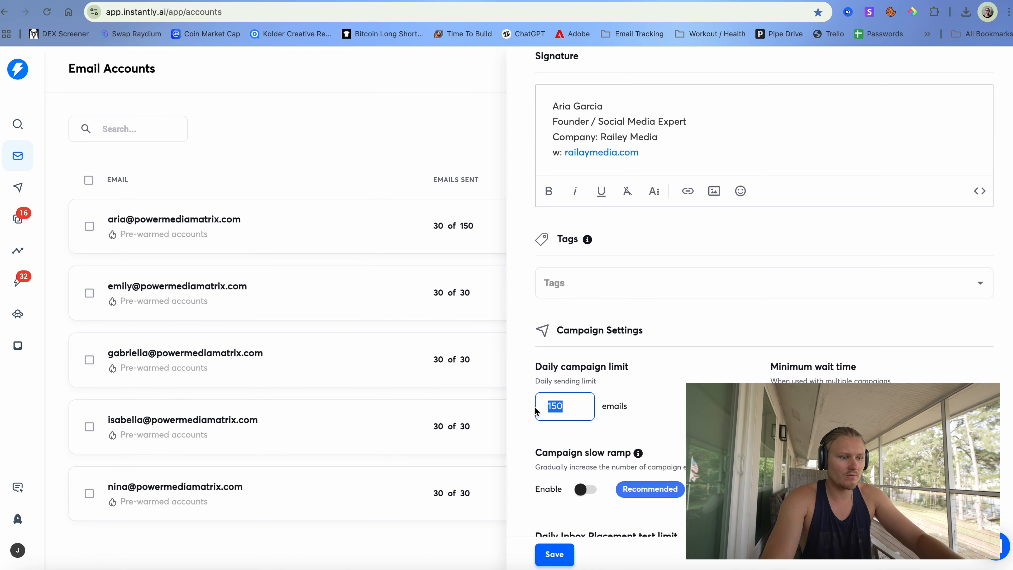
{"action": "type", "text": "30"}
{"action": "left_click", "coordinate": [555, 554]}
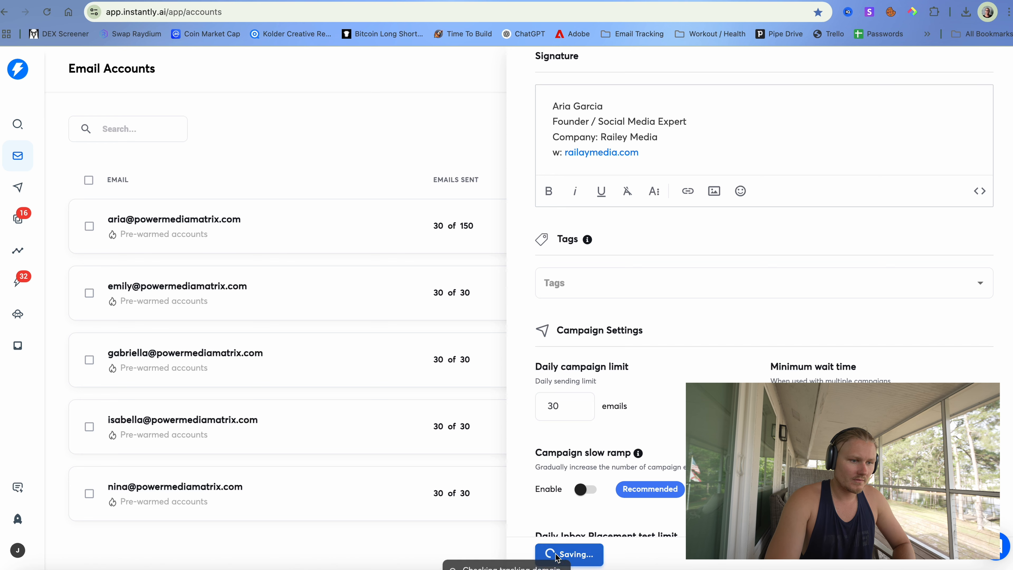
{"action": "left_click", "coordinate": [465, 114]}
- Reopen the first account's Settings and save its daily campaign limit at 150
{"action": "left_click", "coordinate": [18, 187]}
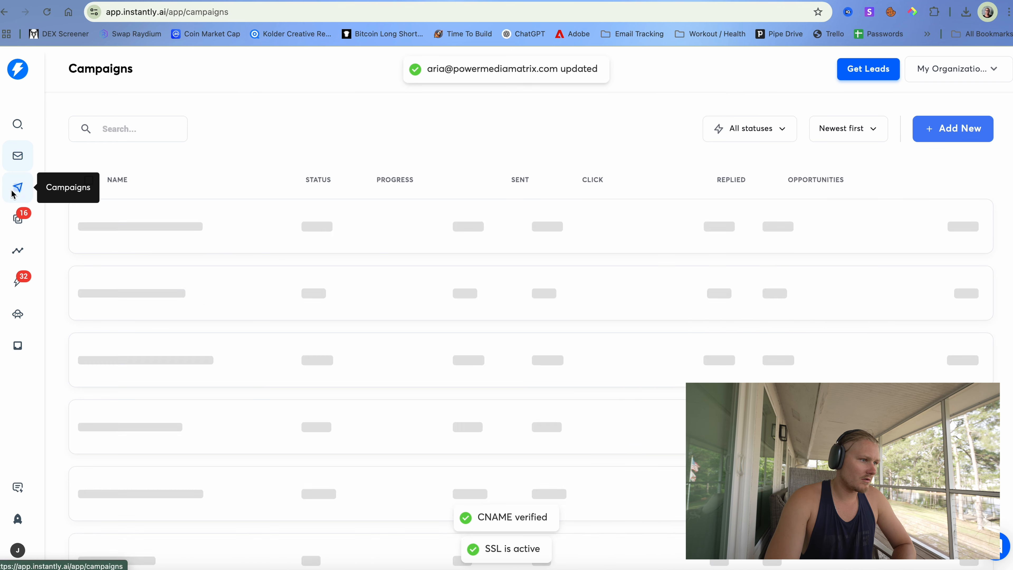
{"action": "left_click", "coordinate": [18, 156]}
{"action": "left_click", "coordinate": [215, 218]}
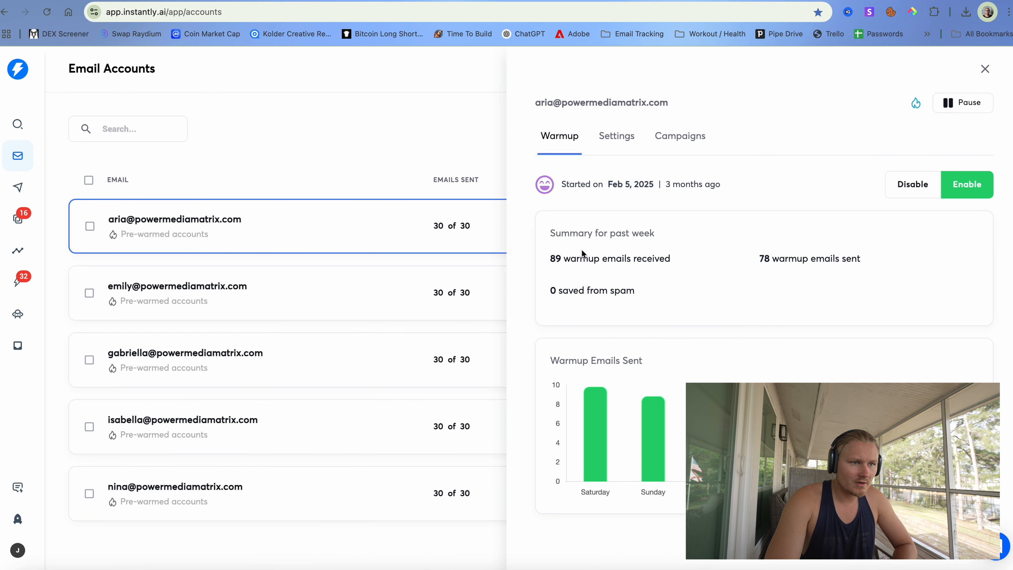
{"action": "left_click", "coordinate": [659, 137]}
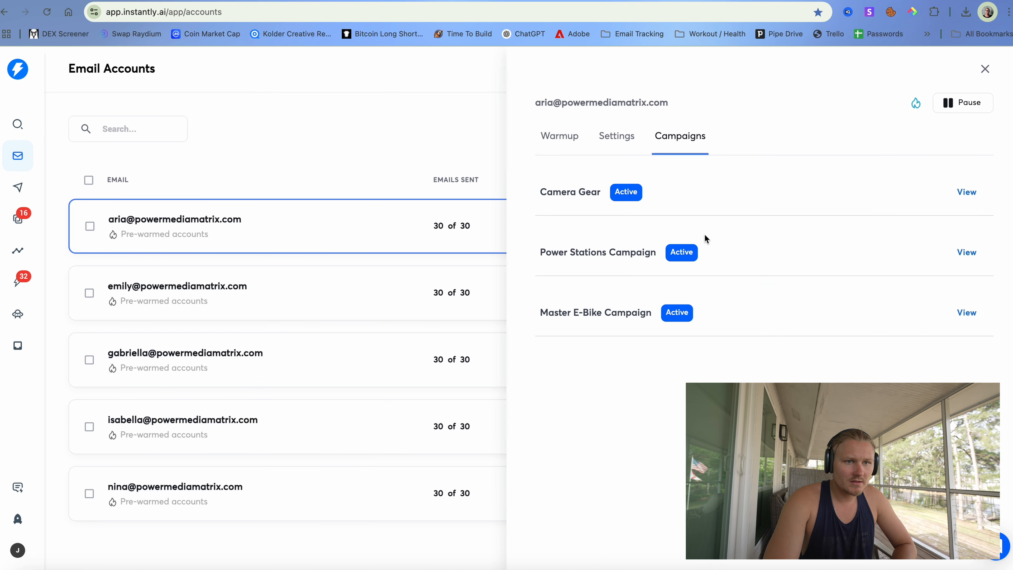
{"action": "left_click", "coordinate": [619, 136]}
{"action": "scroll", "coordinate": [681, 266], "scroll_direction": "down", "scroll_amount": 8}
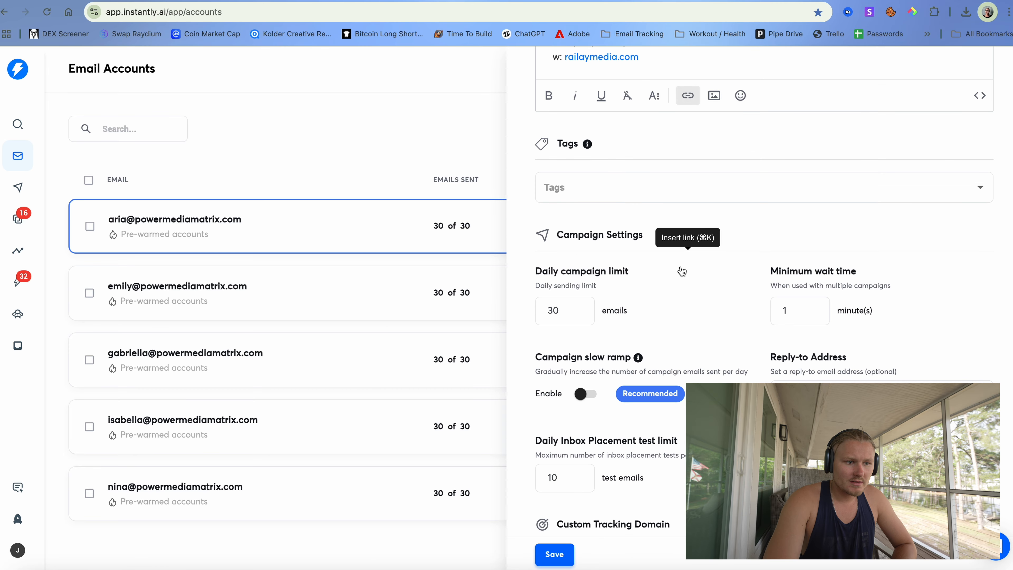
{"action": "scroll", "coordinate": [673, 303], "scroll_direction": "down", "scroll_amount": 5}
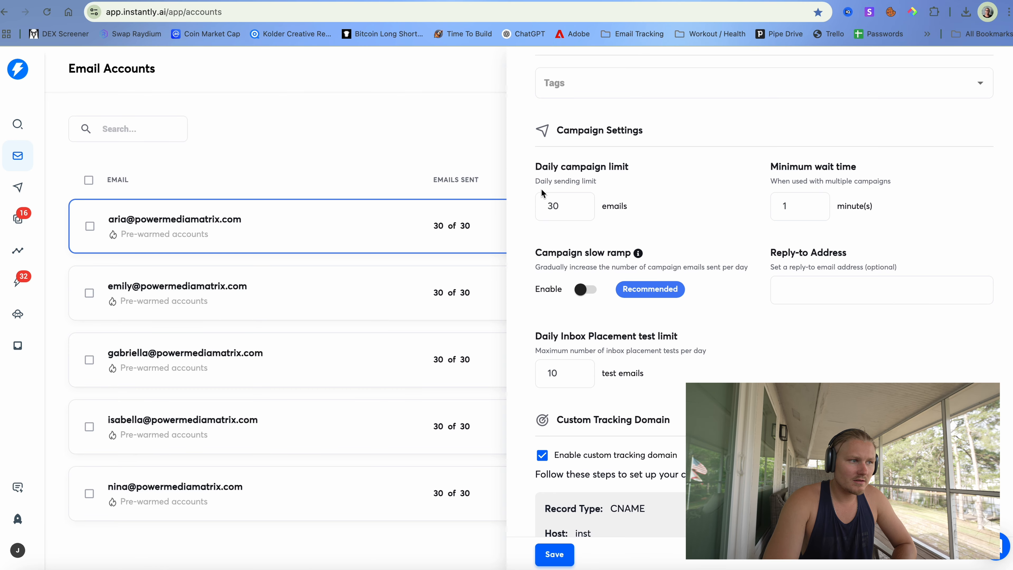
{"action": "left_click_drag", "start_coordinate": [567, 205], "coordinate": [537, 205]}
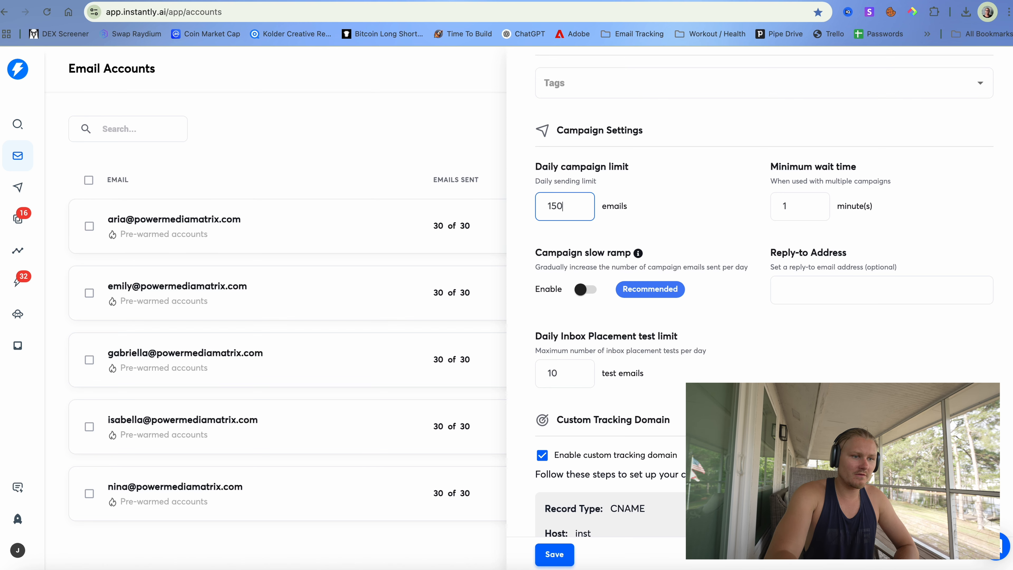
{"action": "left_click", "coordinate": [555, 554]}
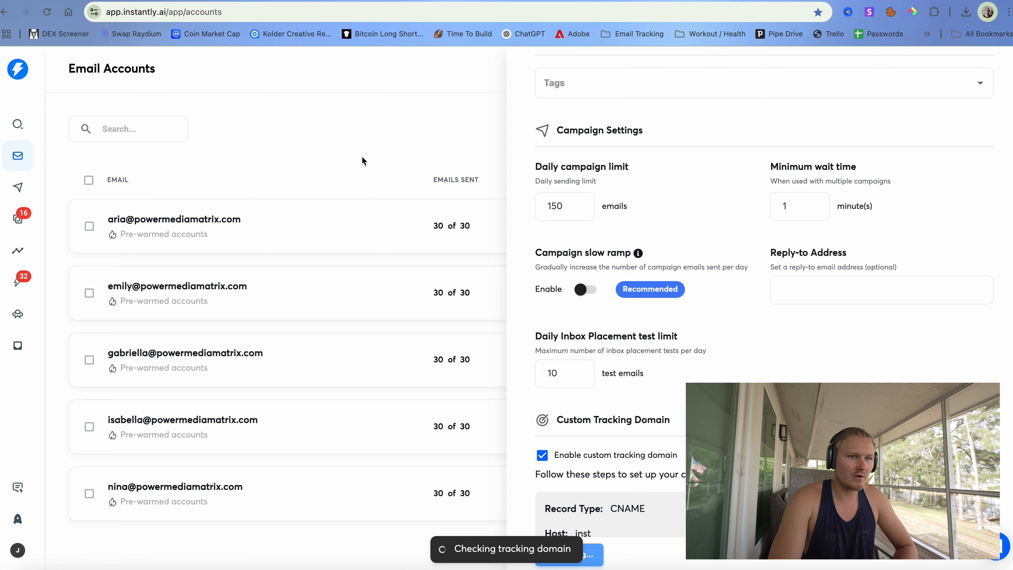
- Set the second account's daily campaign limit to 150, save, and reload the list
{"action": "left_click", "coordinate": [461, 290]}
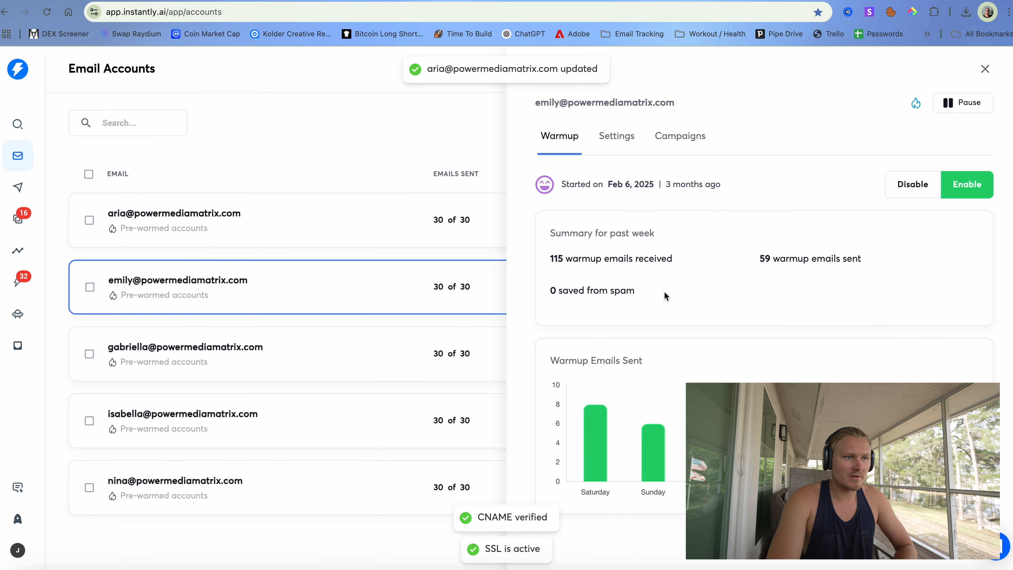
{"action": "left_click", "coordinate": [611, 138]}
{"action": "scroll", "coordinate": [584, 347], "scroll_direction": "down", "scroll_amount": 7}
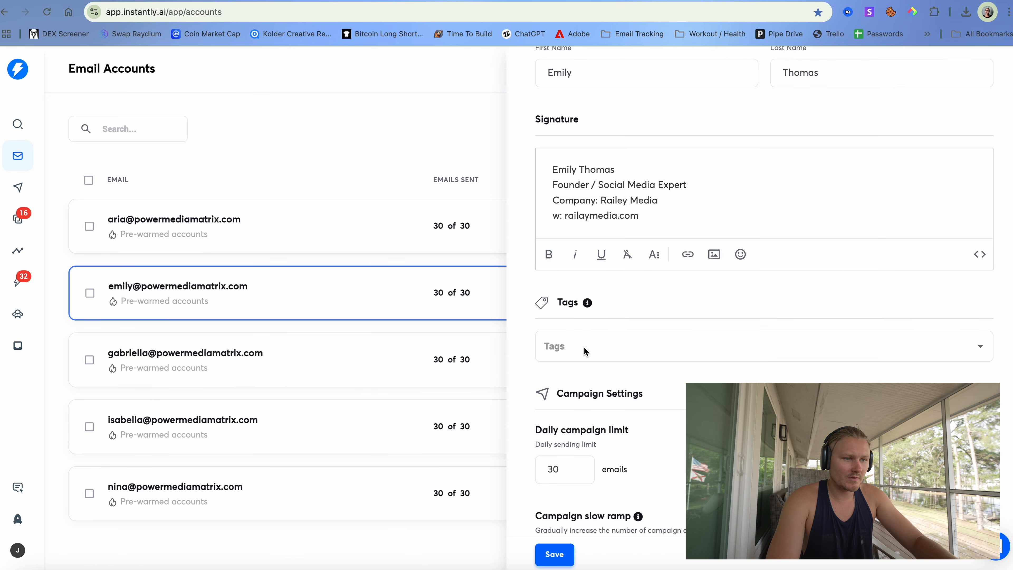
{"action": "left_click_drag", "start_coordinate": [584, 350], "coordinate": [533, 360]}
{"action": "type", "text": "1"}
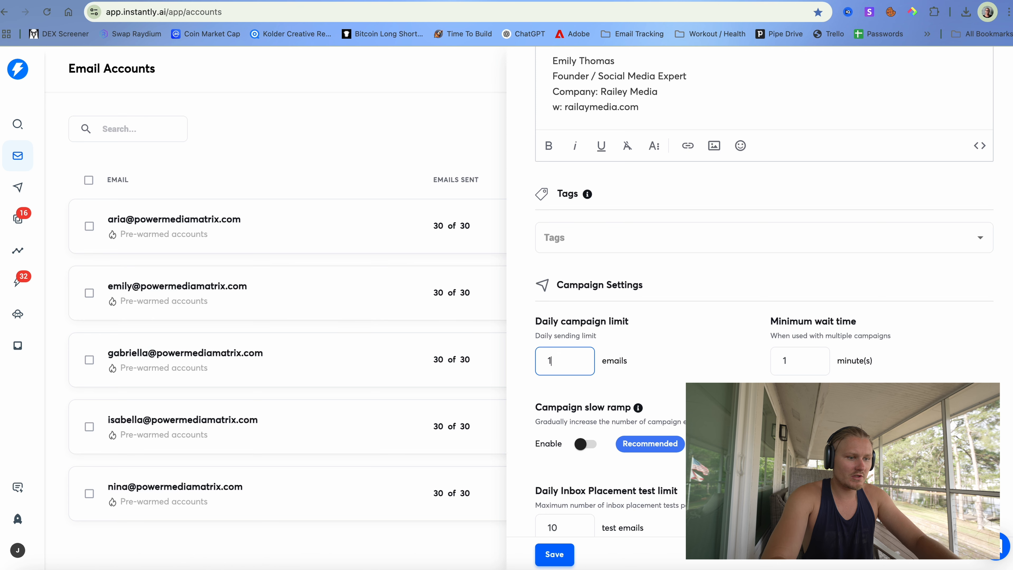
{"action": "type", "text": "50"}
{"action": "left_click", "coordinate": [562, 554]}
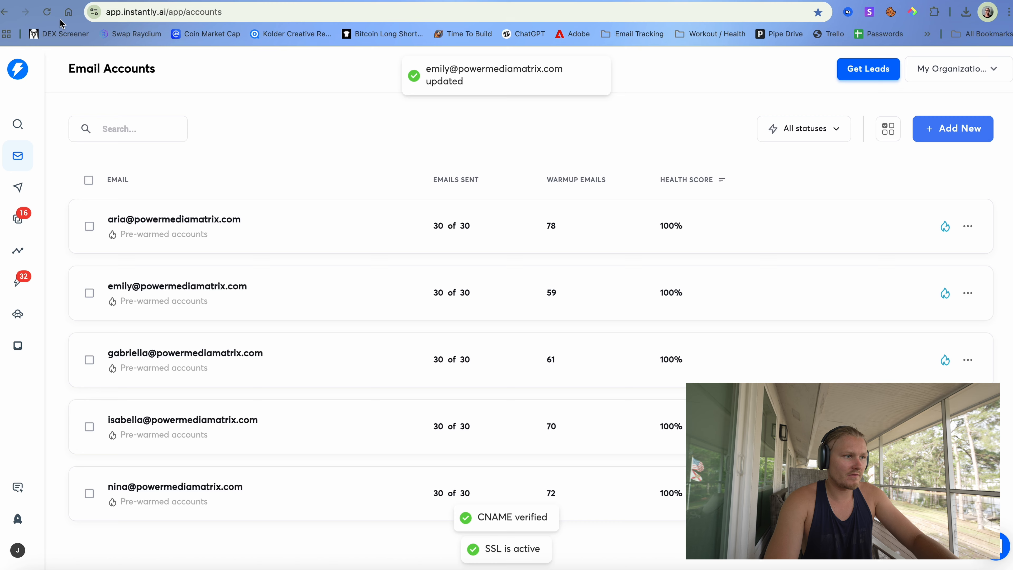
{"action": "left_click", "coordinate": [43, 12]}
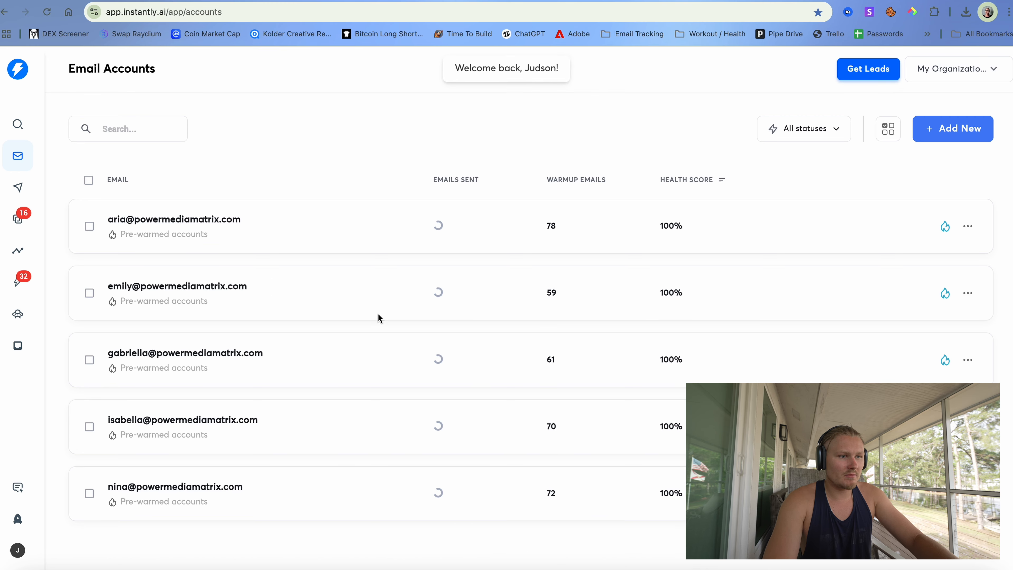
- Enter 150 as the third account's daily campaign limit and save
{"action": "left_click", "coordinate": [391, 361]}
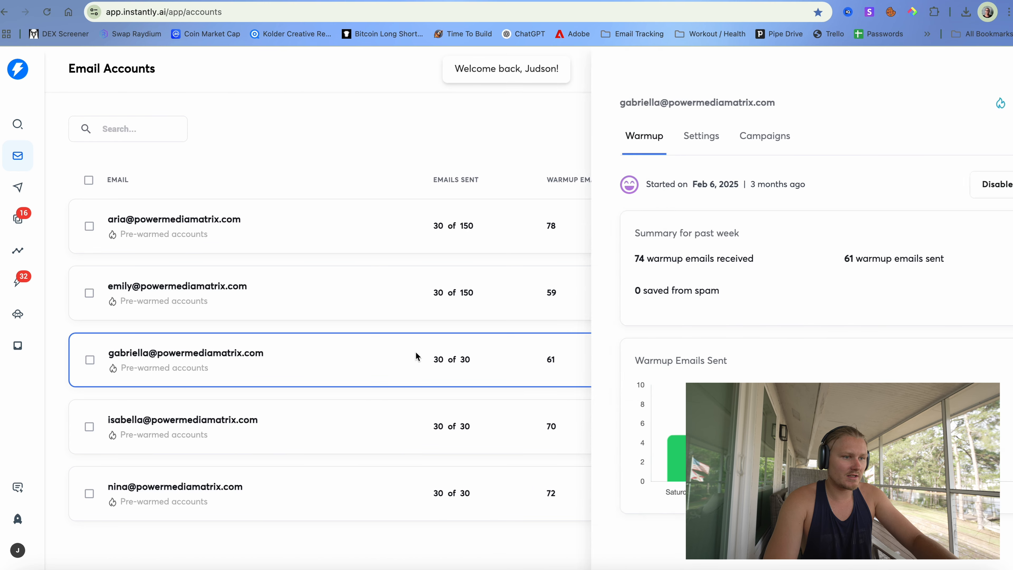
{"action": "left_click", "coordinate": [632, 124]}
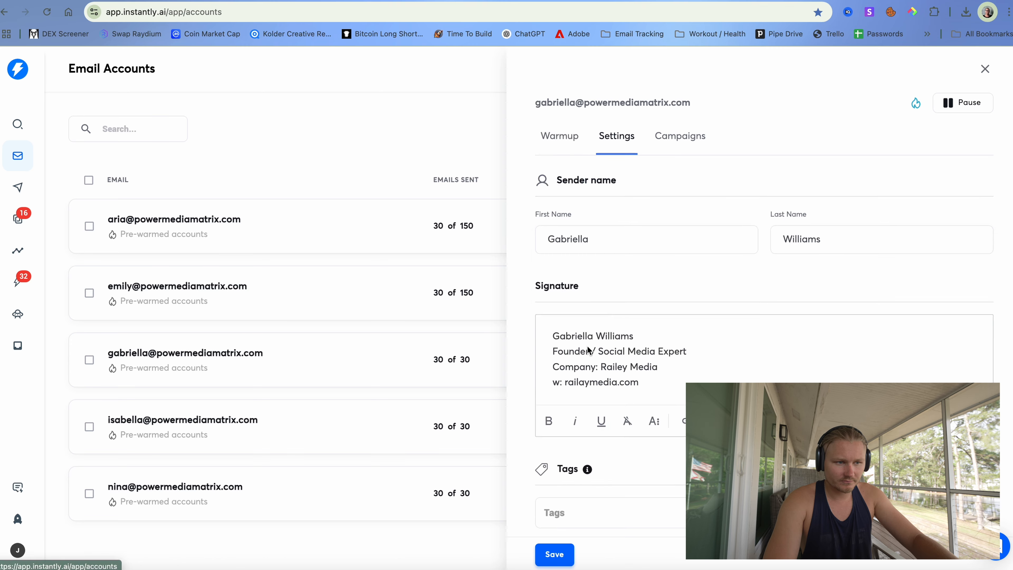
{"action": "scroll", "coordinate": [587, 346], "scroll_direction": "down", "scroll_amount": 5}
{"action": "scroll", "coordinate": [587, 346], "scroll_direction": "down", "scroll_amount": 2}
{"action": "left_click_drag", "start_coordinate": [562, 330], "coordinate": [532, 327]}
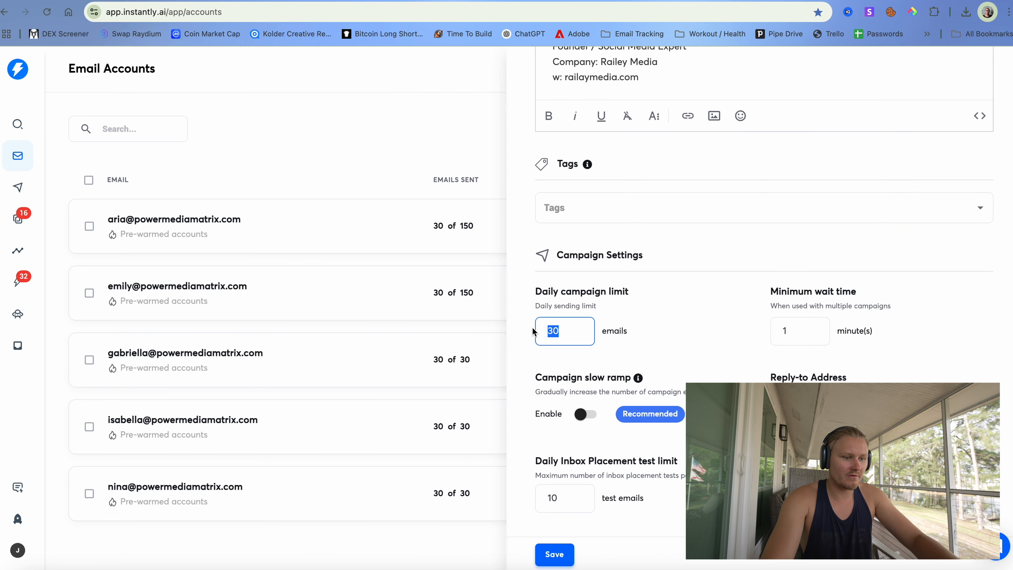
{"action": "type", "text": "150"}
{"action": "left_click", "coordinate": [680, 374]}
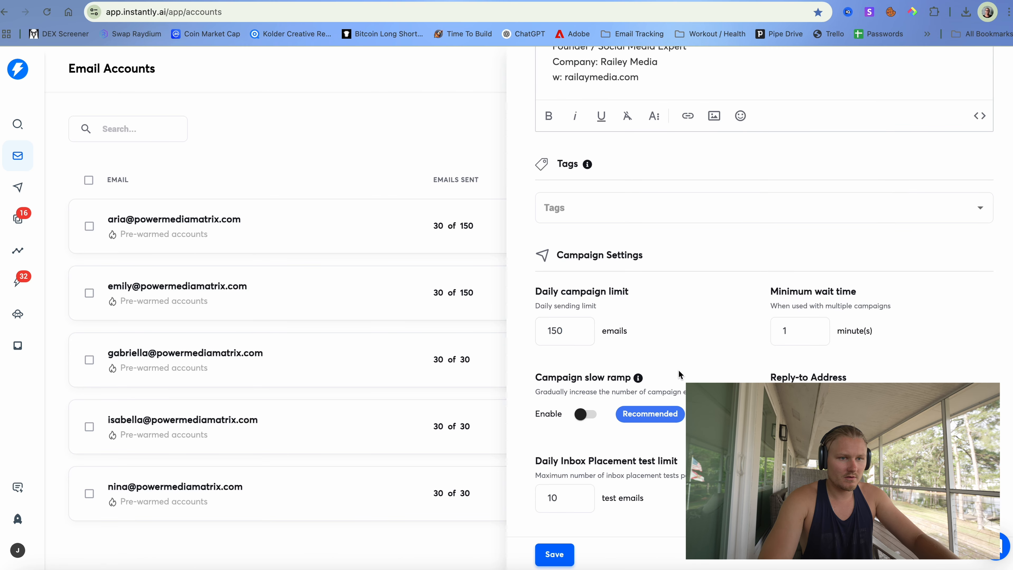
{"action": "left_click", "coordinate": [555, 555]}
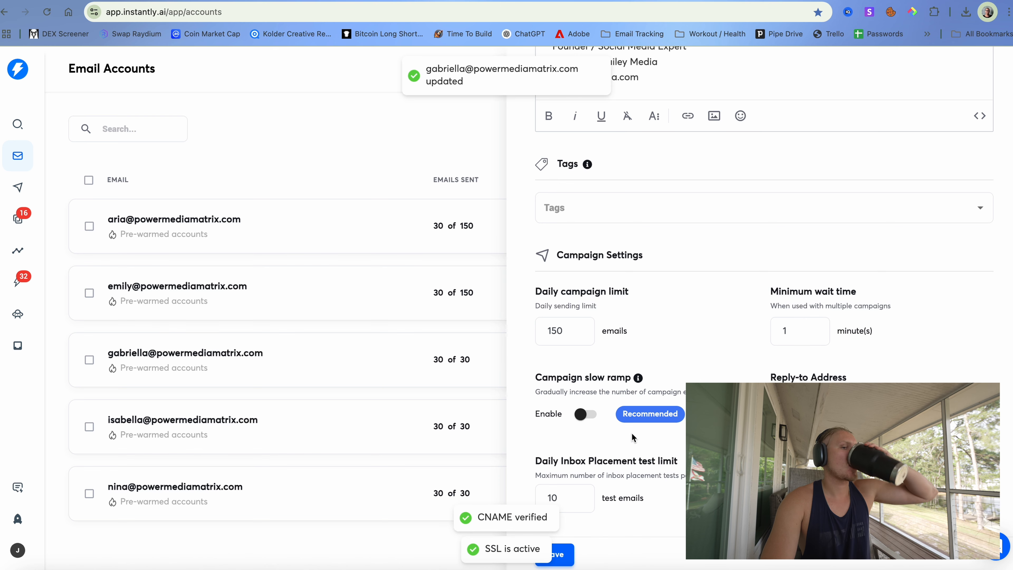
{"action": "scroll", "coordinate": [582, 156], "scroll_direction": "up", "scroll_amount": 5}
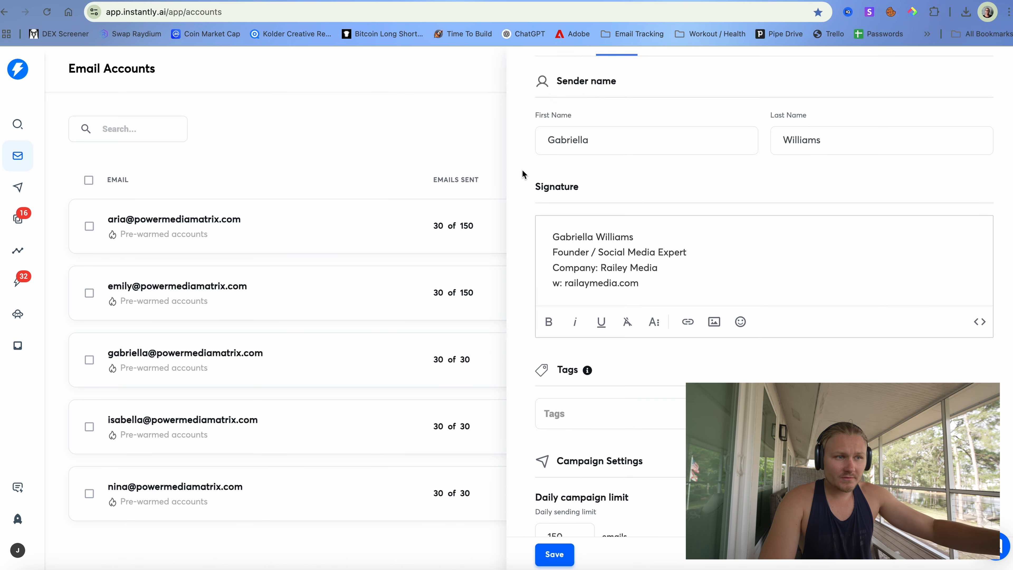
{"action": "scroll", "coordinate": [523, 171], "scroll_direction": "up", "scroll_amount": 3}
{"action": "left_click", "coordinate": [554, 560]}
{"action": "left_click", "coordinate": [402, 320]}
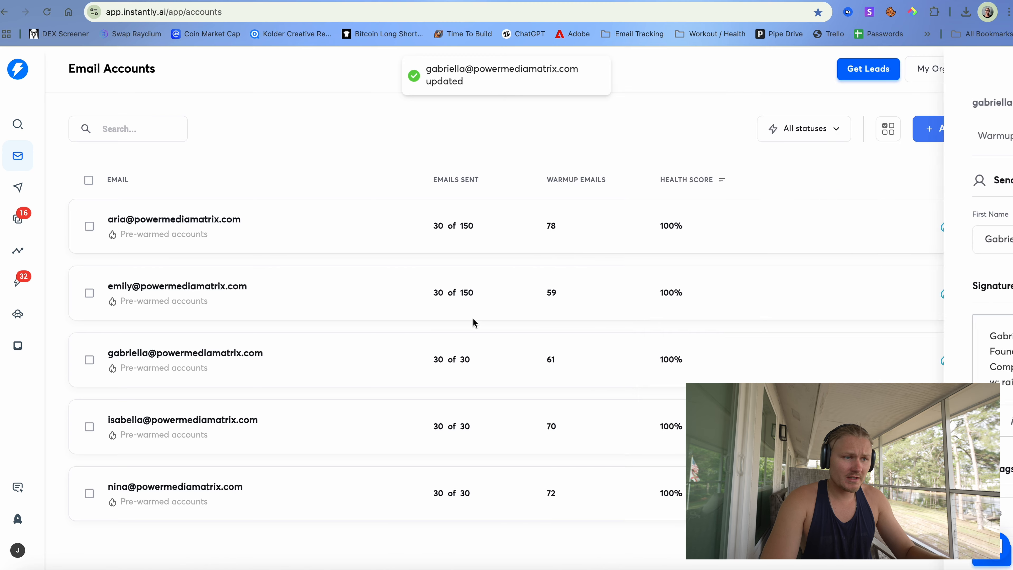
- Correct the third account's daily limit to 150, save, and reload the accounts page
{"action": "left_click", "coordinate": [490, 359]}
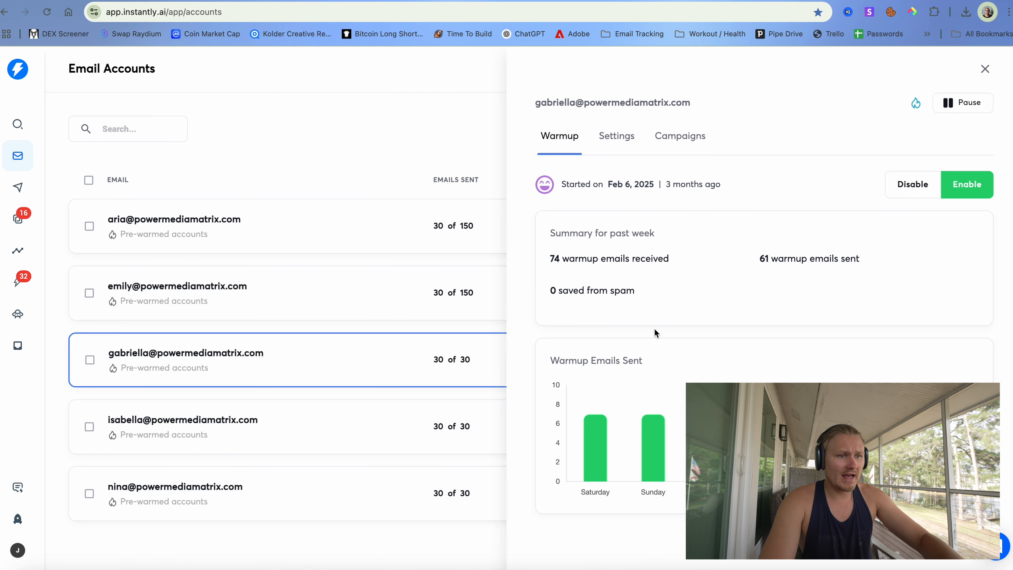
{"action": "left_click", "coordinate": [616, 135]}
{"action": "scroll", "coordinate": [595, 400], "scroll_direction": "down", "scroll_amount": 5}
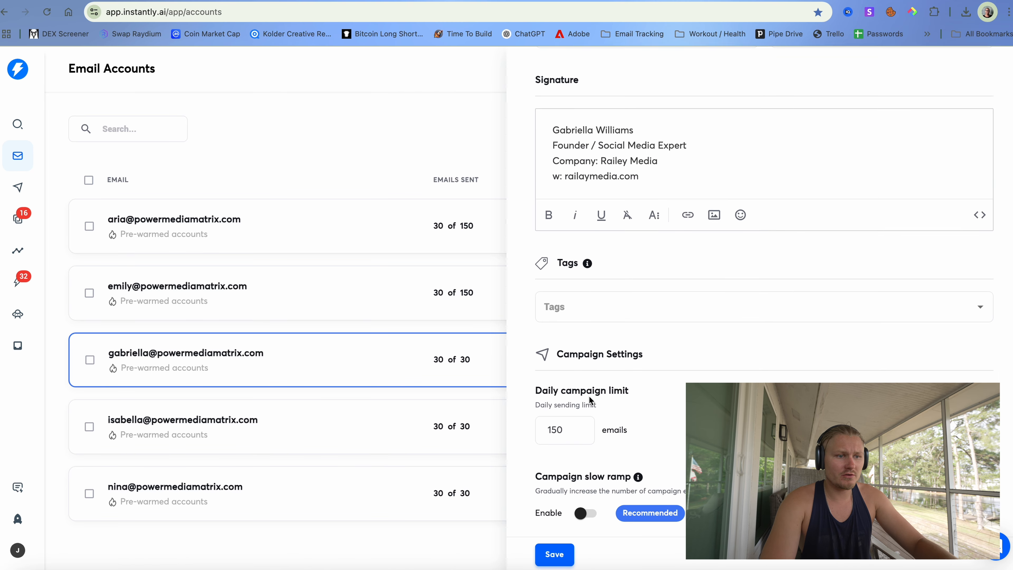
{"action": "left_click", "coordinate": [559, 555]}
{"action": "scroll", "coordinate": [613, 304], "scroll_direction": "down", "scroll_amount": 3}
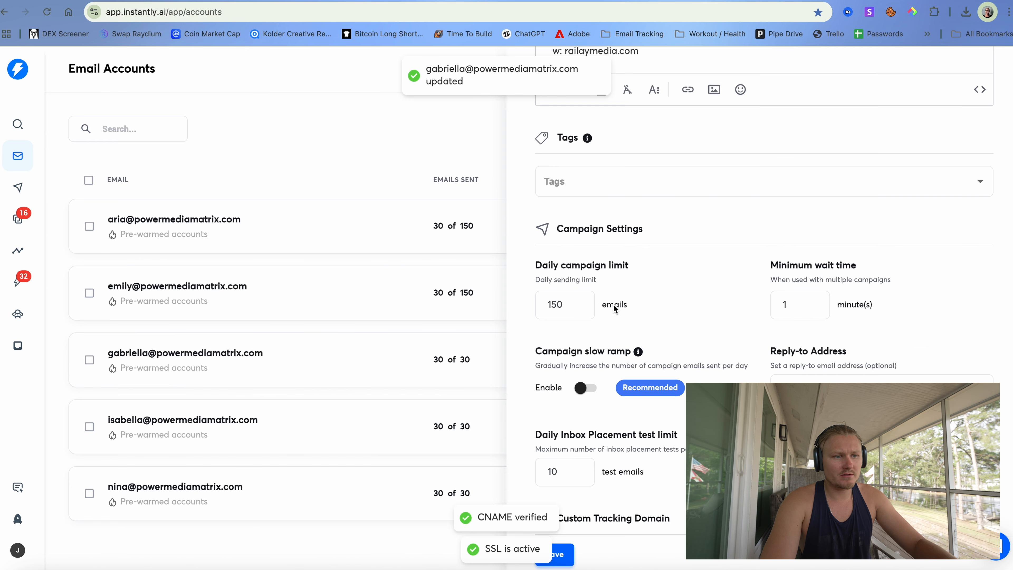
{"action": "left_click", "coordinate": [579, 303]}
{"action": "scroll", "coordinate": [579, 303], "scroll_direction": "down", "scroll_amount": 1}
{"action": "left_click", "coordinate": [572, 252]}
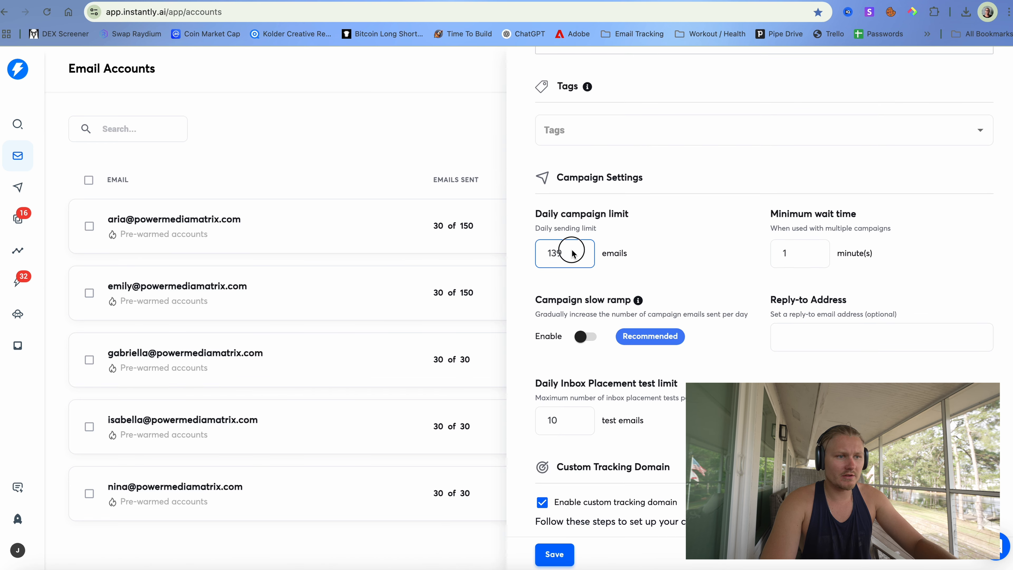
{"action": "type", "text": "50"}
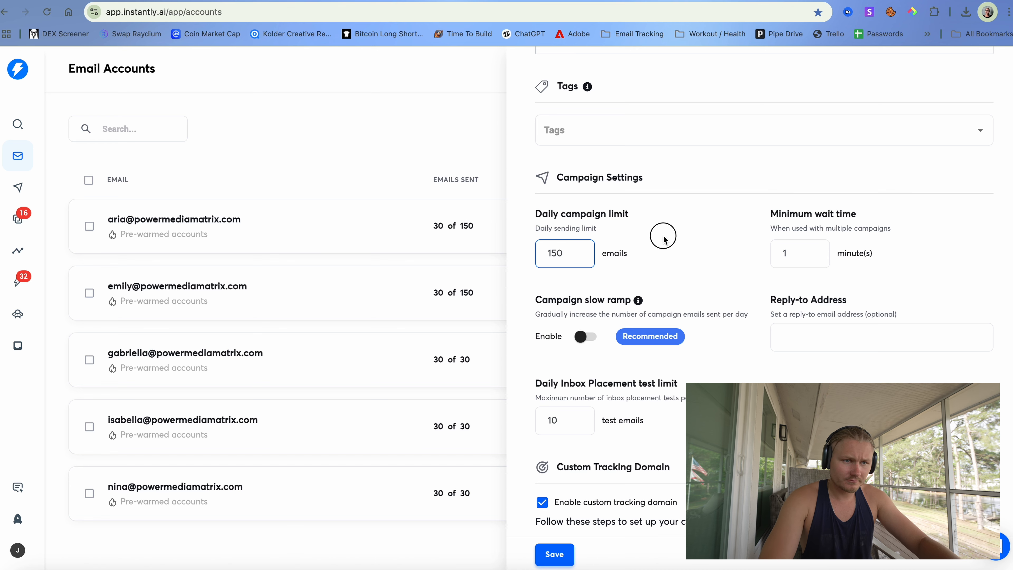
{"action": "left_click", "coordinate": [560, 552]}
{"action": "left_click", "coordinate": [271, 506]}
{"action": "left_click", "coordinate": [220, 489]}
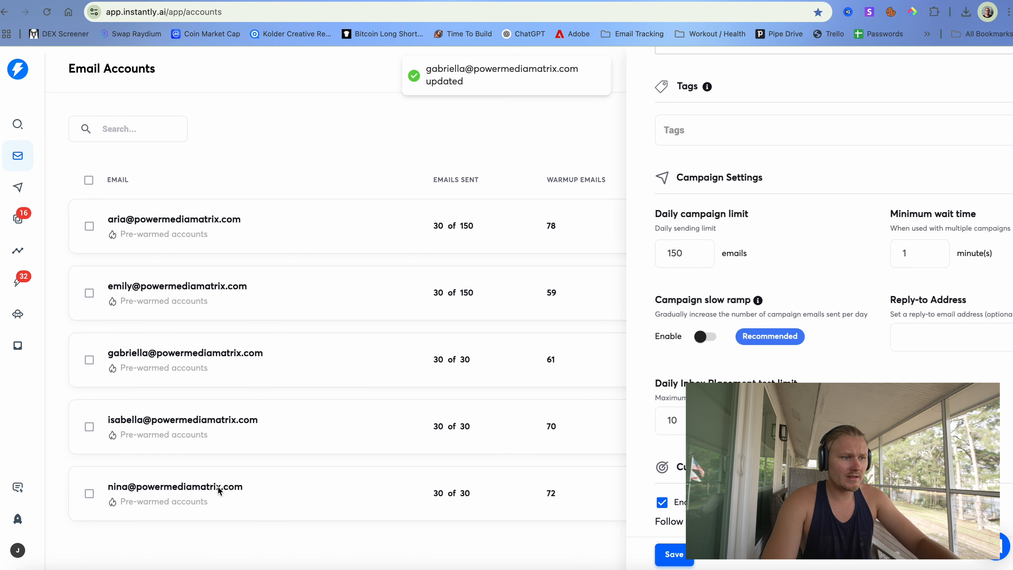
{"action": "scroll", "coordinate": [609, 439], "scroll_direction": "down", "scroll_amount": 2}
{"action": "left_click", "coordinate": [412, 136]}
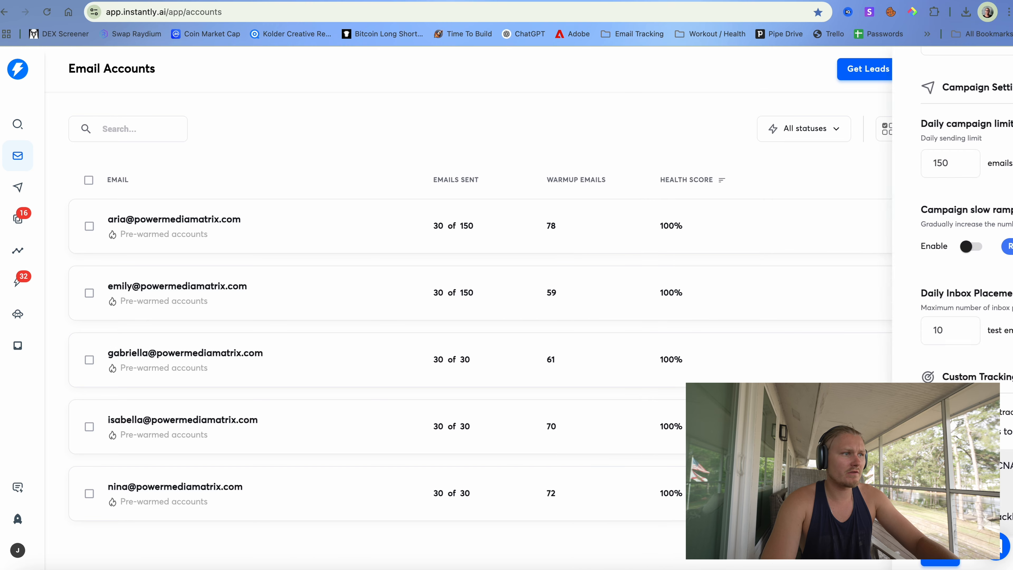
{"action": "left_click", "coordinate": [47, 16]}
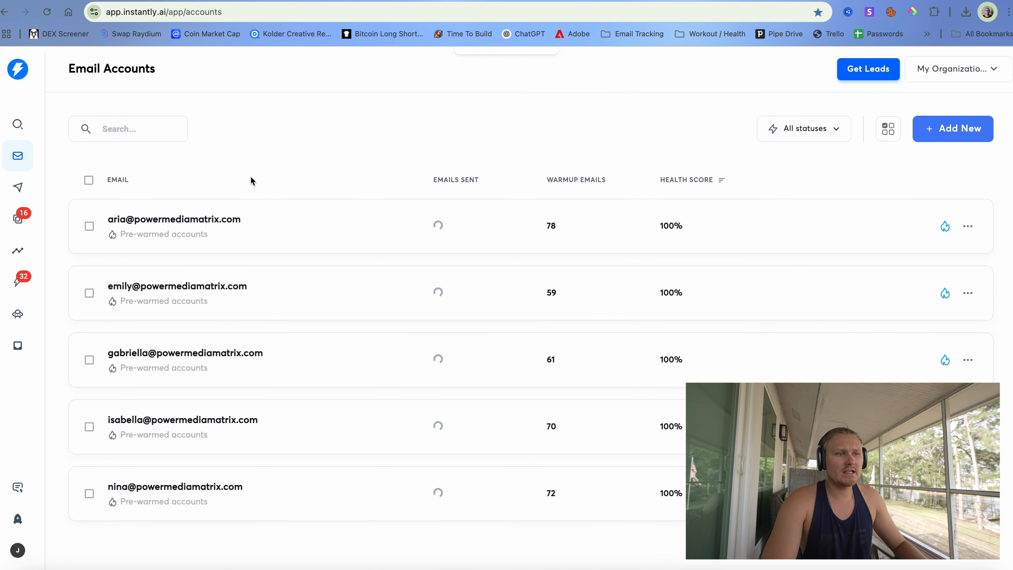
- Change the fourth account's daily campaign limit from 30 to 150, save, and reload
{"action": "left_click", "coordinate": [367, 420]}
{"action": "left_click", "coordinate": [618, 136]}
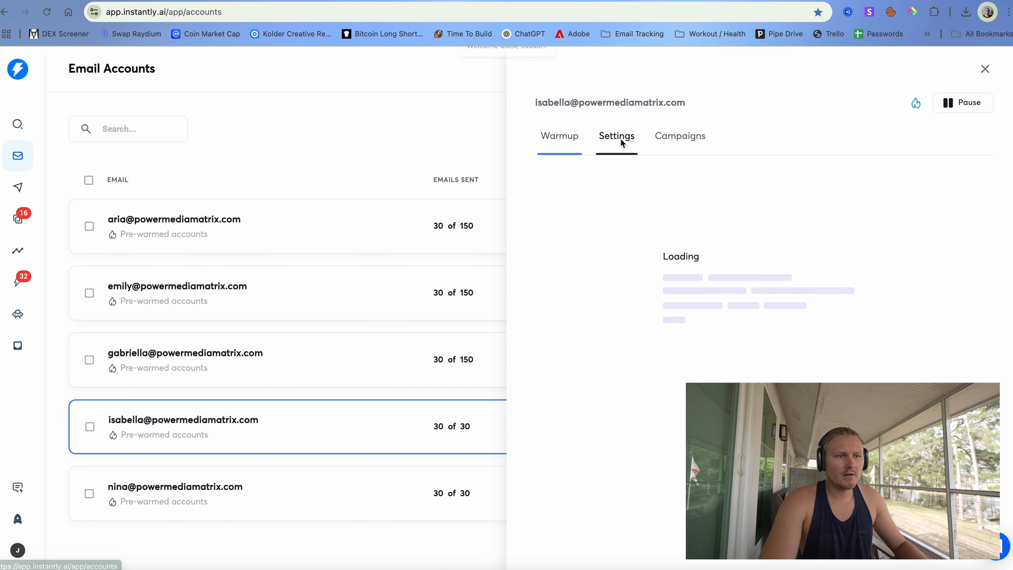
{"action": "scroll", "coordinate": [607, 323], "scroll_direction": "down", "scroll_amount": 5}
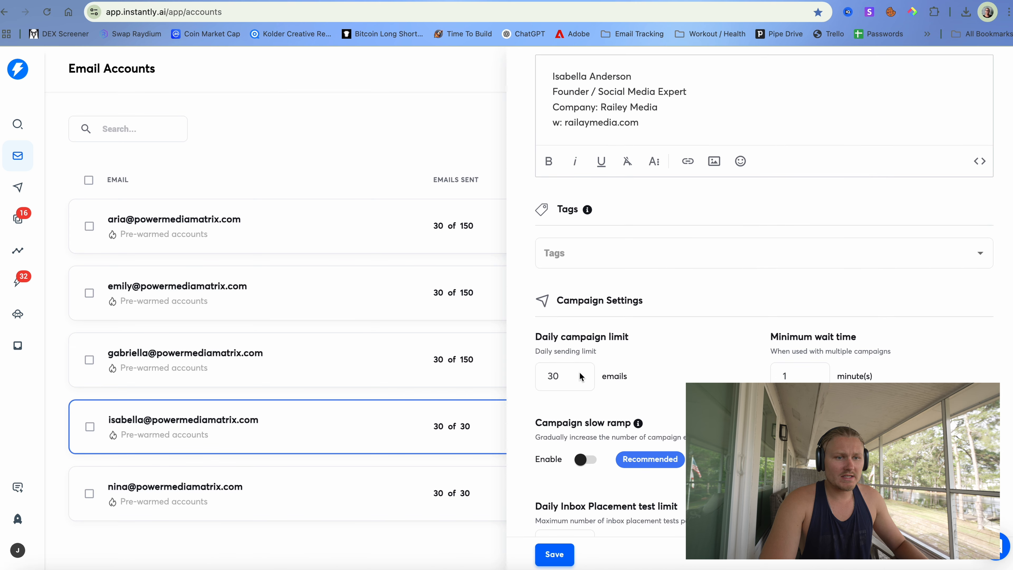
{"action": "double_click", "coordinate": [579, 376]}
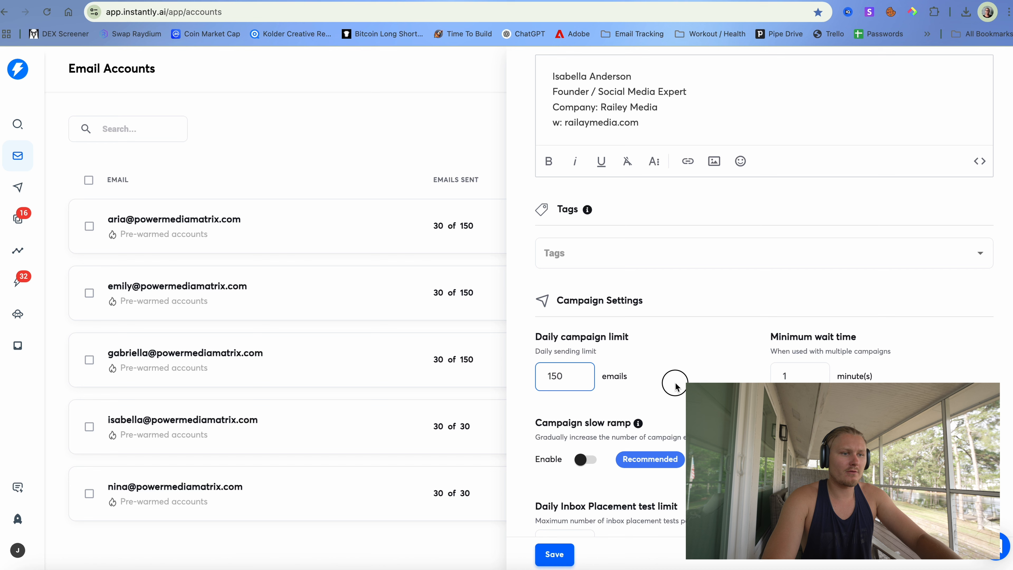
{"action": "left_click", "coordinate": [555, 556]}
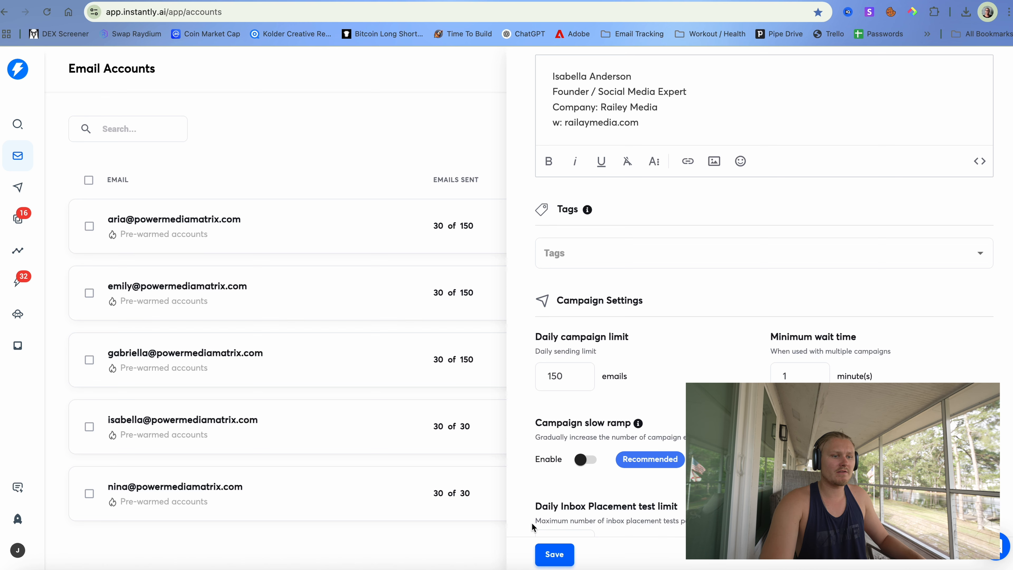
{"action": "left_click", "coordinate": [554, 554]}
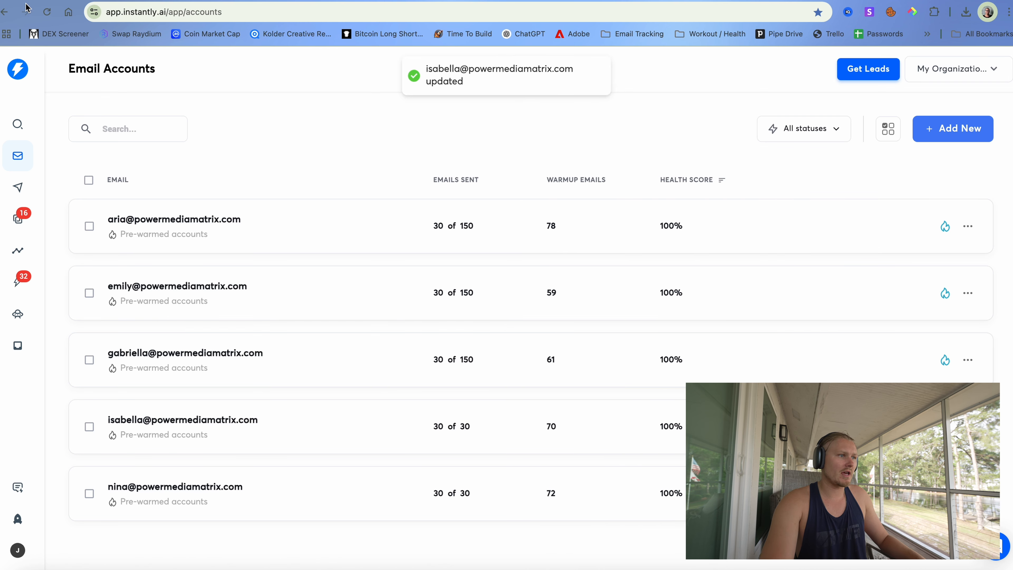
{"action": "left_click", "coordinate": [46, 12]}
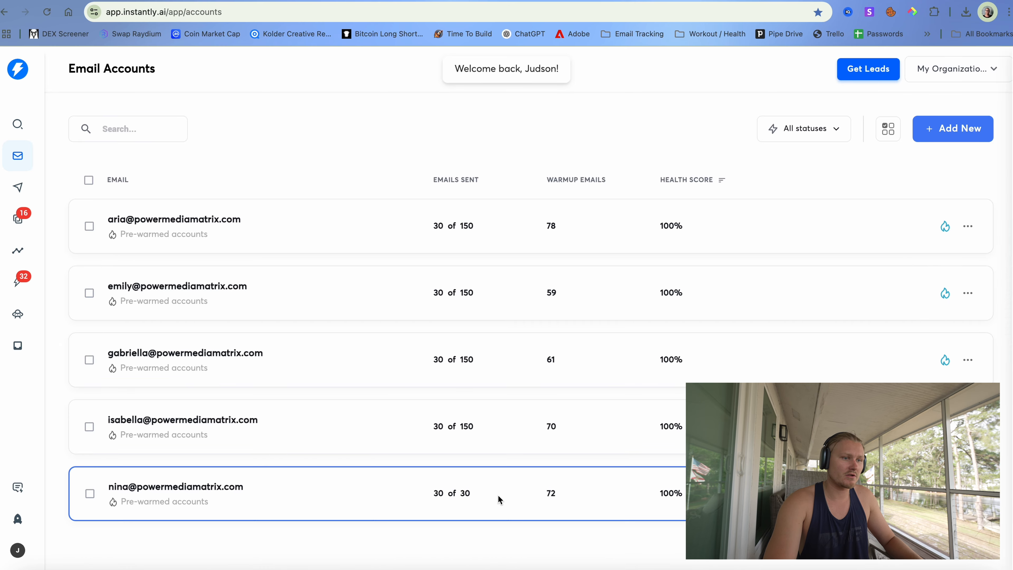
- Change the fifth account's daily campaign limit from 30 to 150, save, and reload
{"action": "left_click", "coordinate": [498, 495]}
{"action": "left_click", "coordinate": [617, 135]}
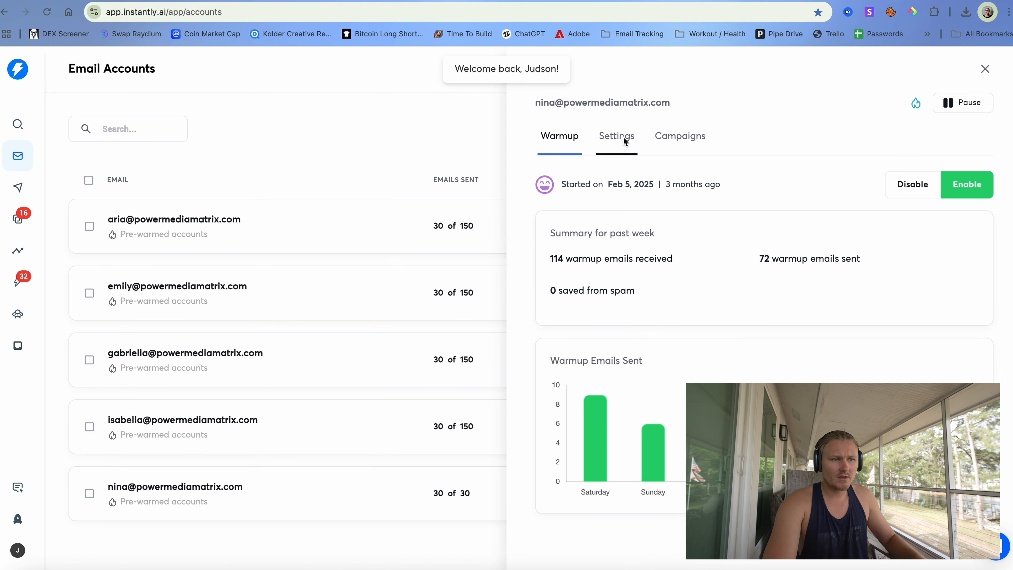
{"action": "scroll", "coordinate": [590, 435], "scroll_direction": "down", "scroll_amount": 5}
{"action": "scroll", "coordinate": [588, 440], "scroll_direction": "down", "scroll_amount": 2}
{"action": "double_click", "coordinate": [572, 385]}
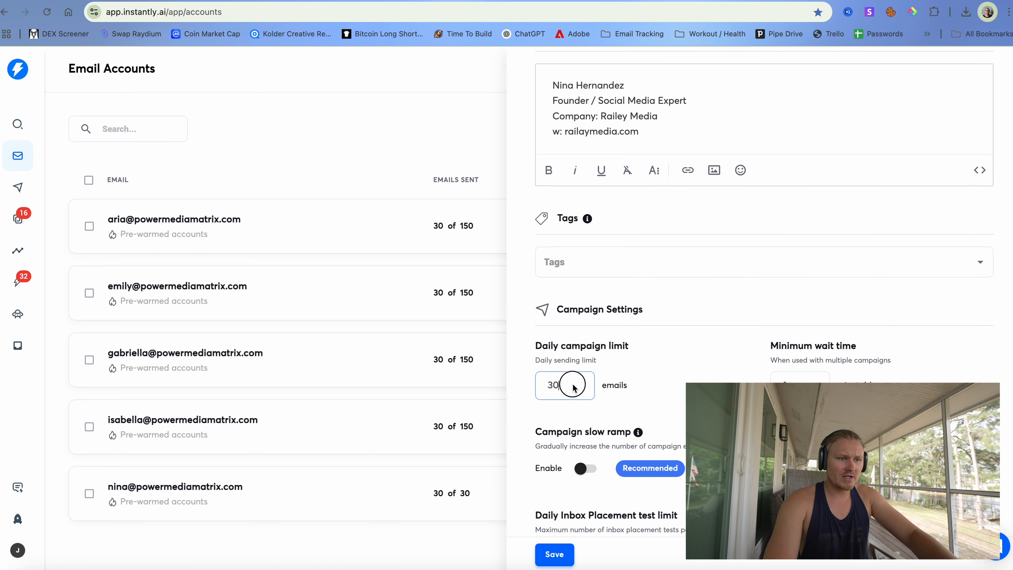
{"action": "type", "text": "150"}
{"action": "left_click", "coordinate": [555, 554]}
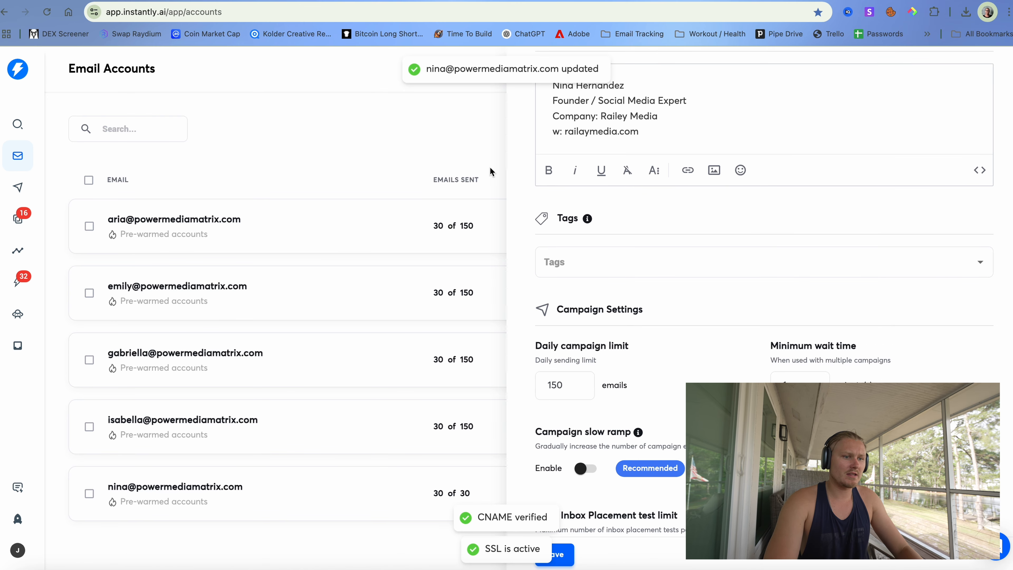
{"action": "left_click", "coordinate": [478, 162]}
{"action": "left_click", "coordinate": [46, 12]}
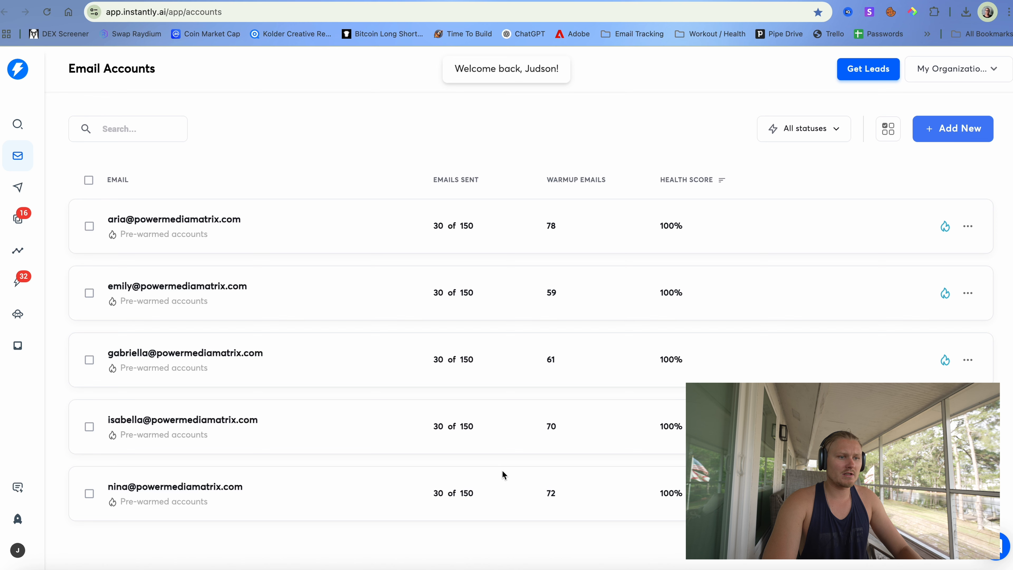
- Open the Camera Gear campaign in Instantly and check its leads, email sequence and sending schedule
{"action": "left_click", "coordinate": [18, 187]}
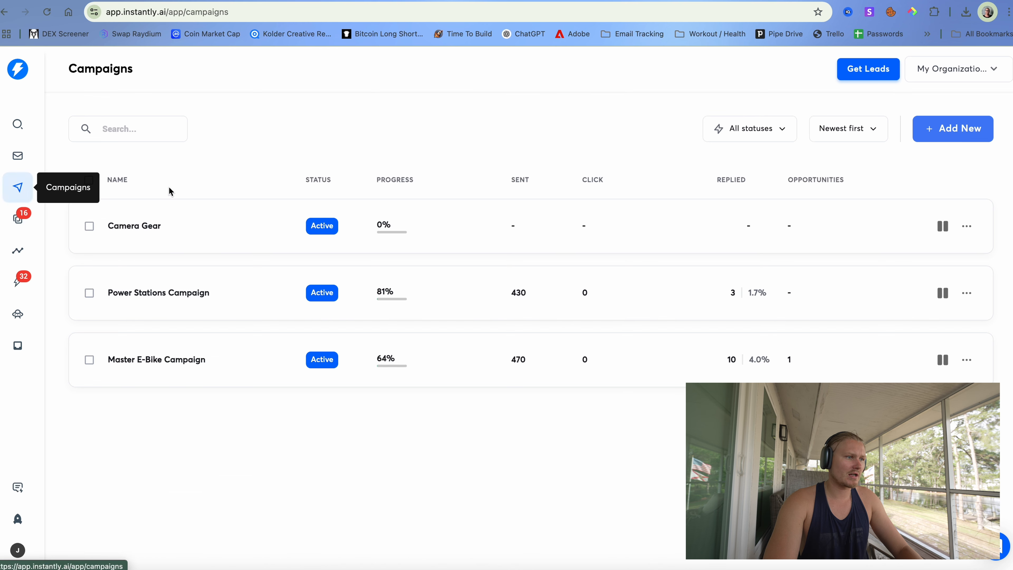
{"action": "left_click", "coordinate": [422, 238]}
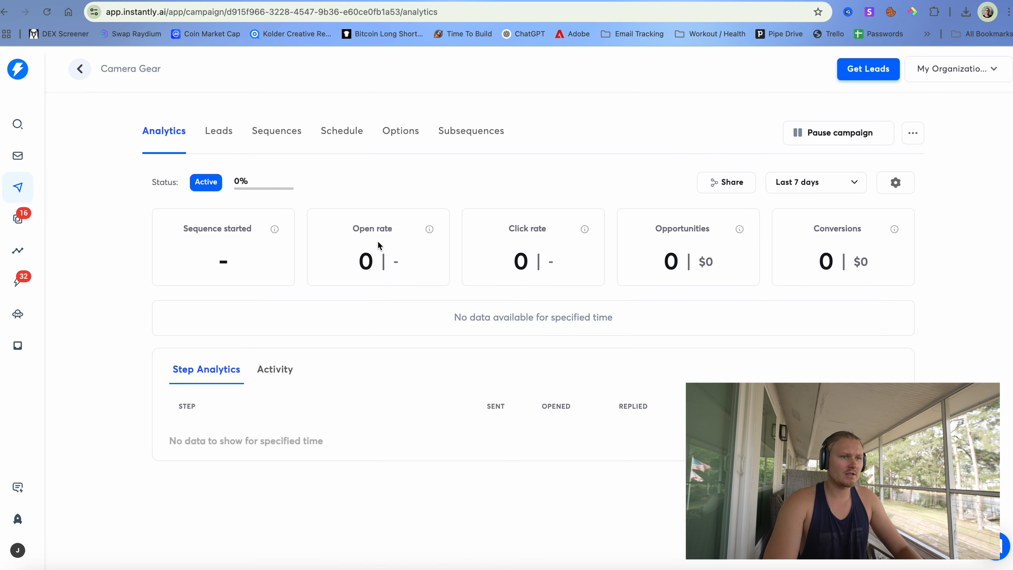
{"action": "left_click", "coordinate": [218, 132]}
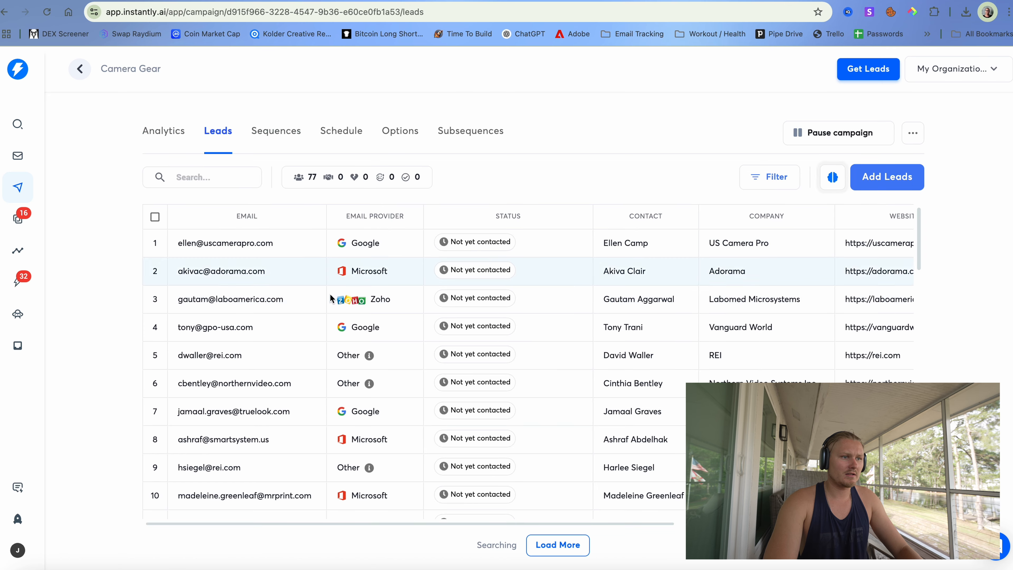
{"action": "left_click", "coordinate": [279, 131]}
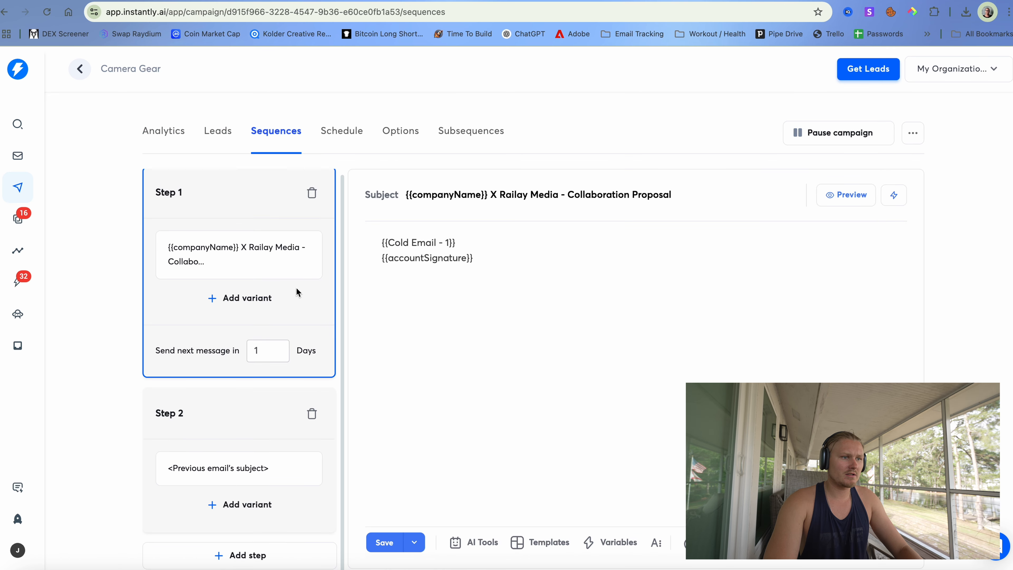
{"action": "left_click", "coordinate": [327, 136]}
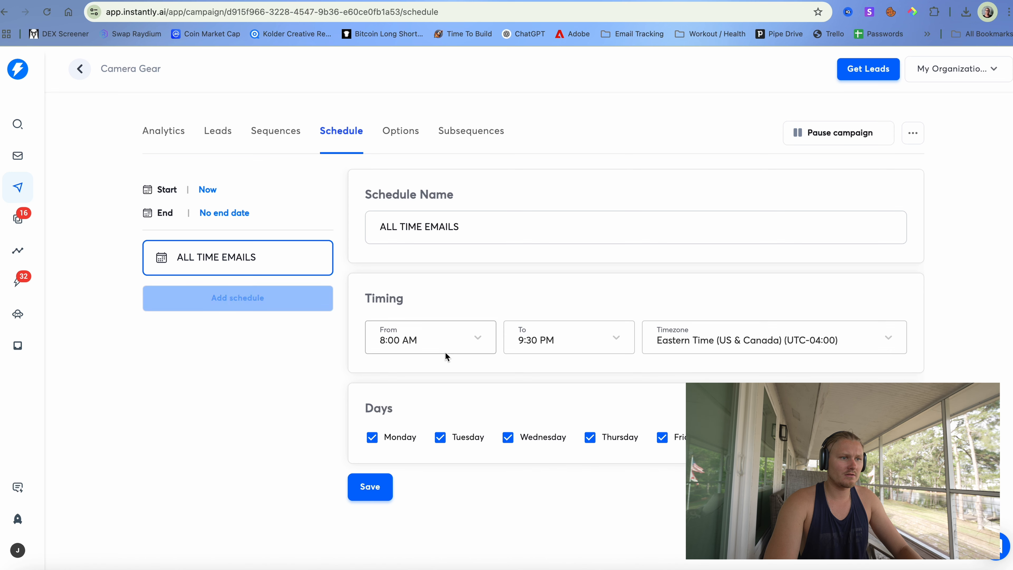
- Review the campaign's options and subsequences, then return to the list of 77 not-yet-contacted leads
{"action": "left_click", "coordinate": [398, 133]}
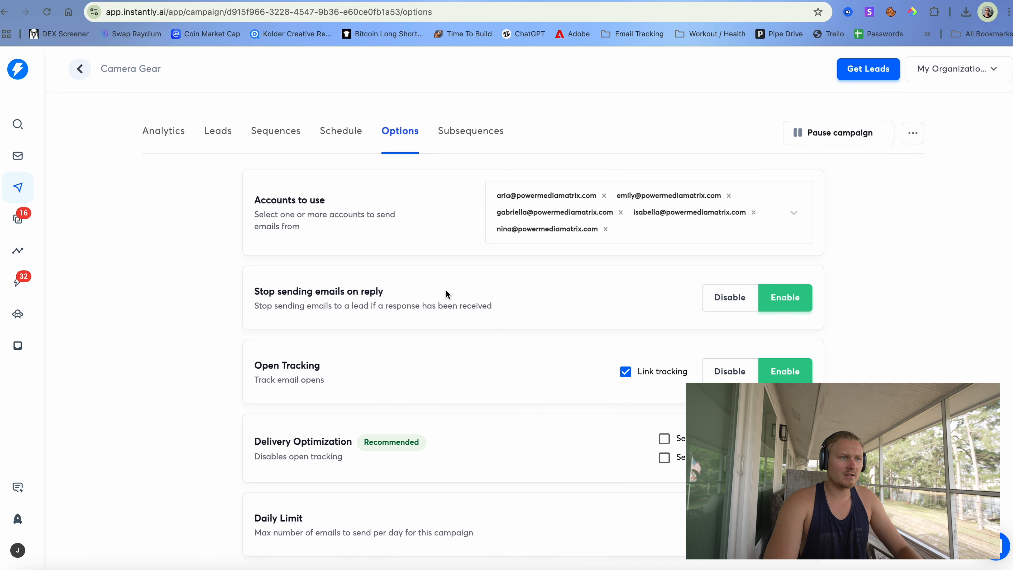
{"action": "scroll", "coordinate": [445, 289], "scroll_direction": "down", "scroll_amount": 3}
{"action": "scroll", "coordinate": [446, 289], "scroll_direction": "up", "scroll_amount": 3}
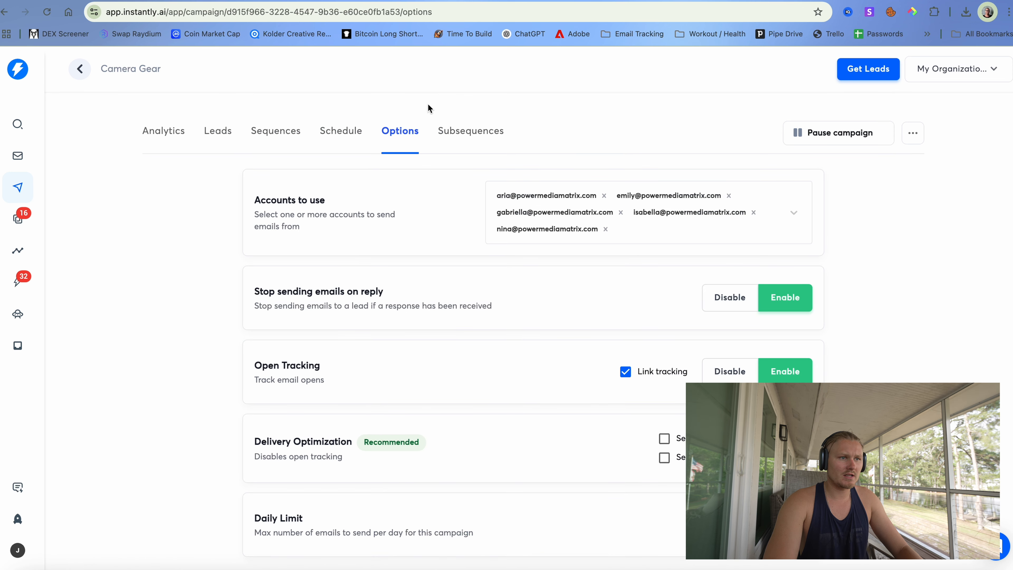
{"action": "left_click", "coordinate": [463, 132]}
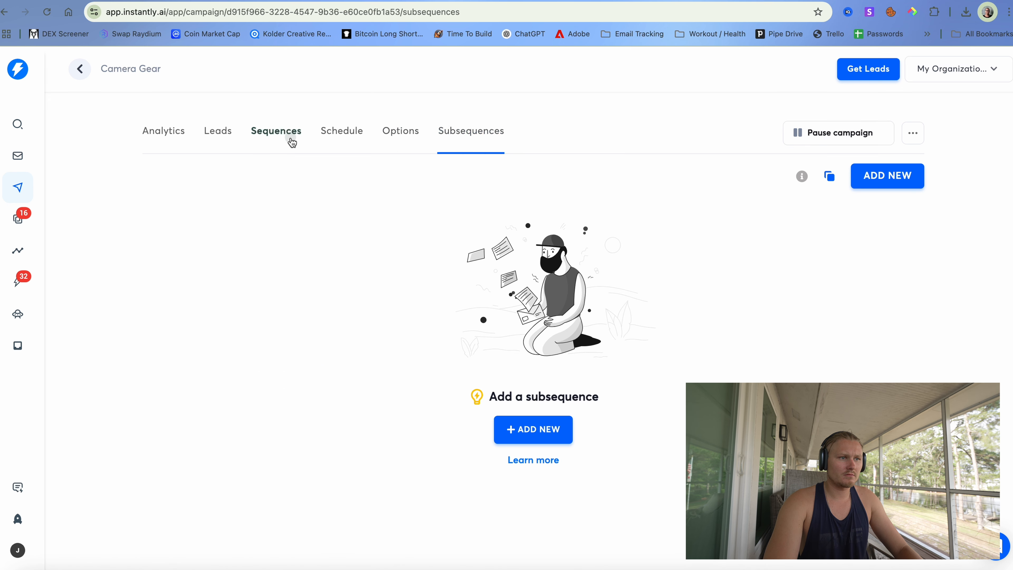
{"action": "left_click", "coordinate": [289, 136]}
{"action": "left_click", "coordinate": [455, 135]}
{"action": "left_click", "coordinate": [203, 130]}
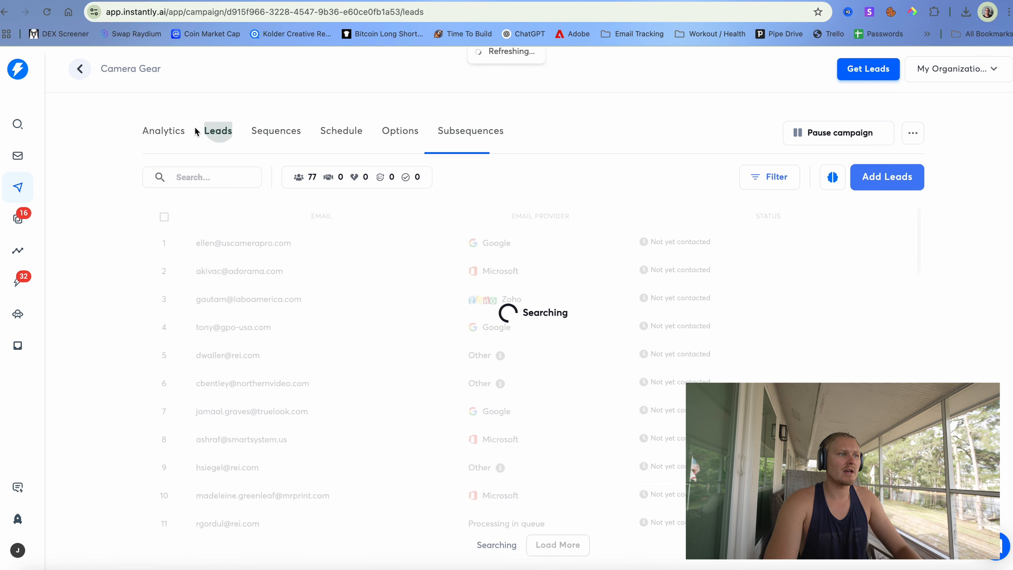